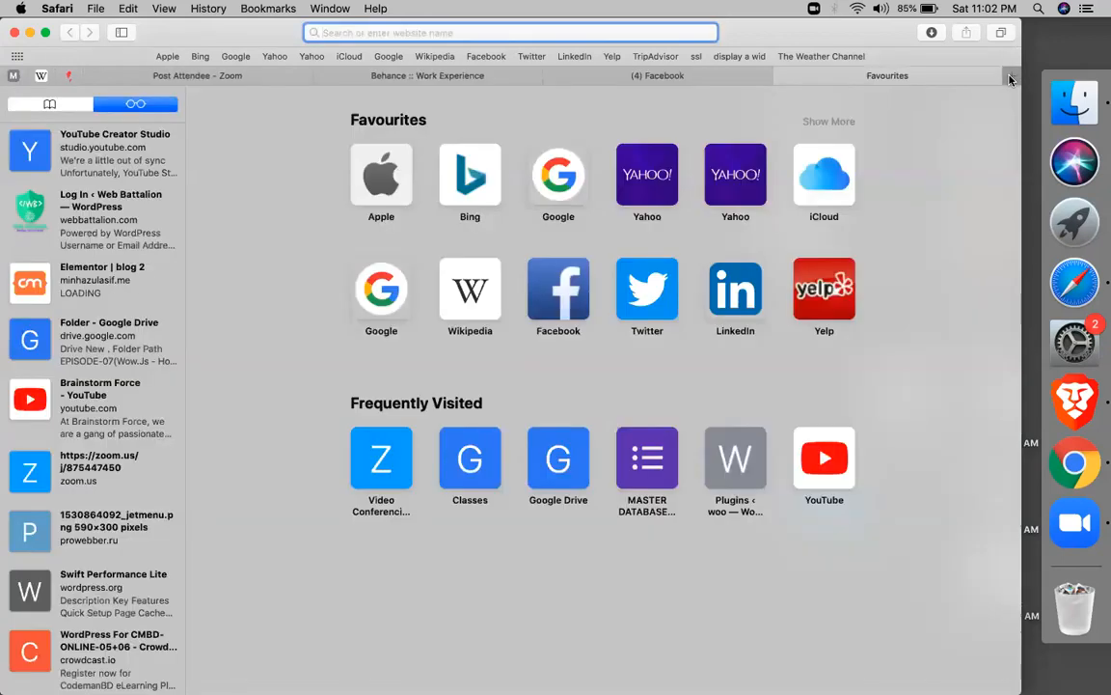
Load aliexpress.com in a new Safari tab
text(ALI)
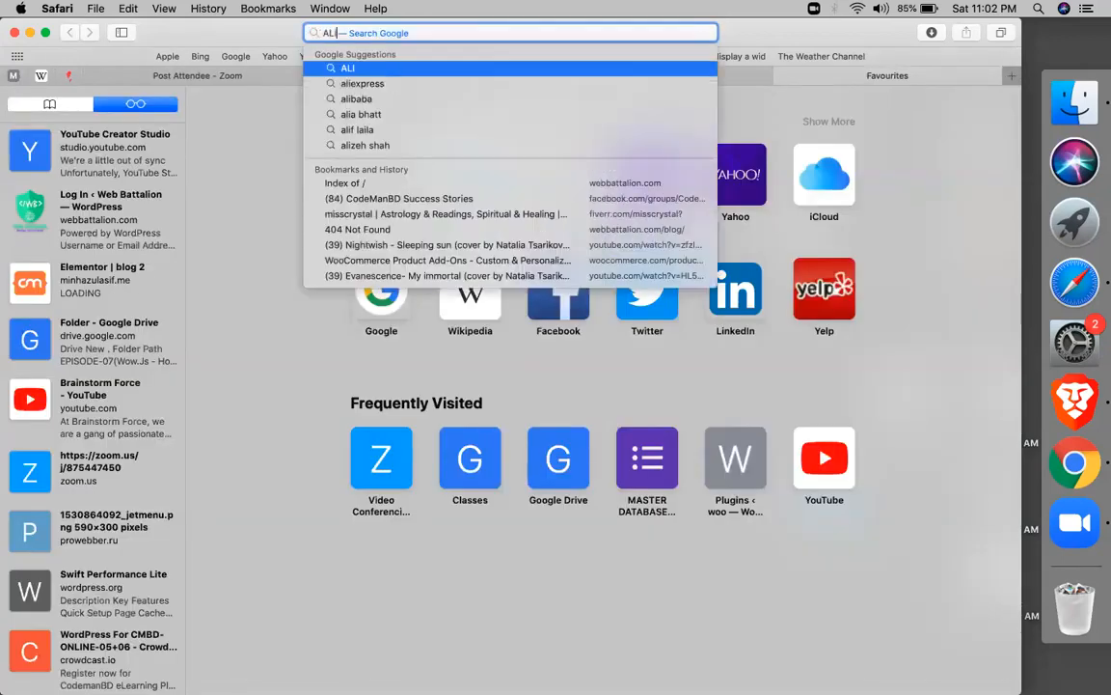
text(EXPRESS.COM)
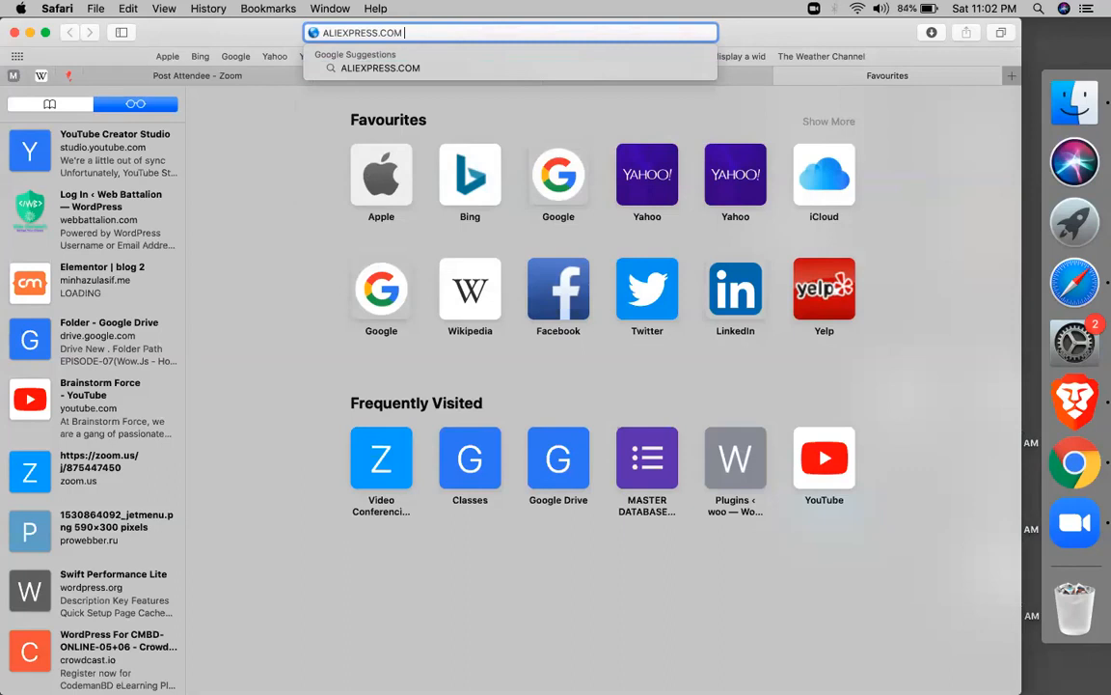
key(Return)
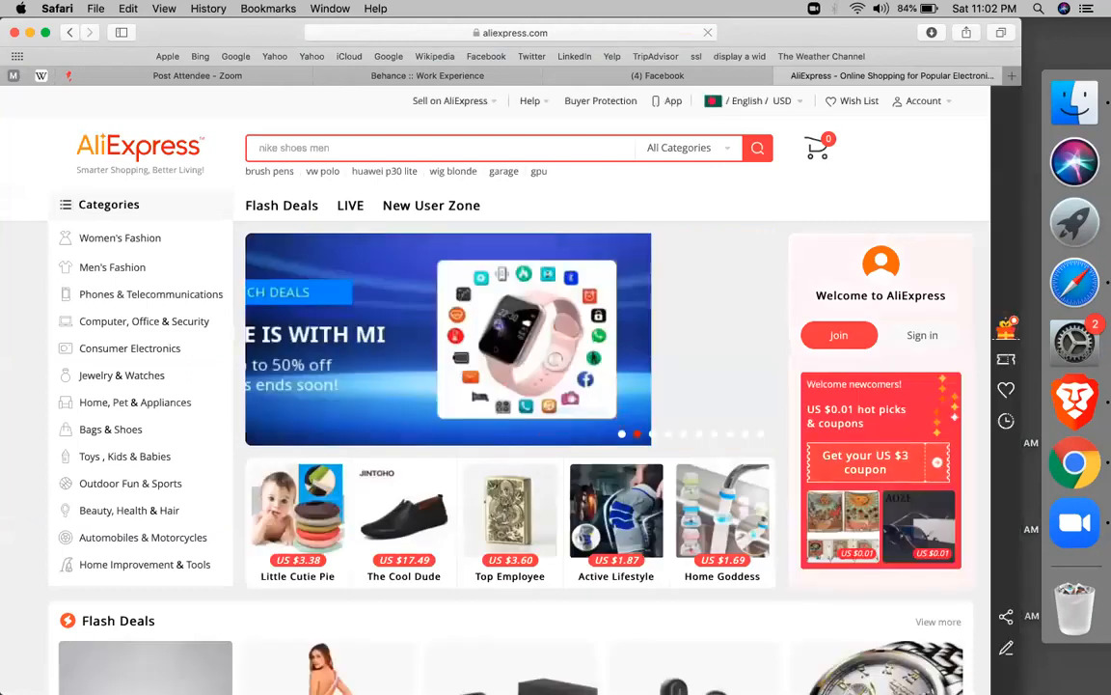
scroll(565, 422, down, 10)
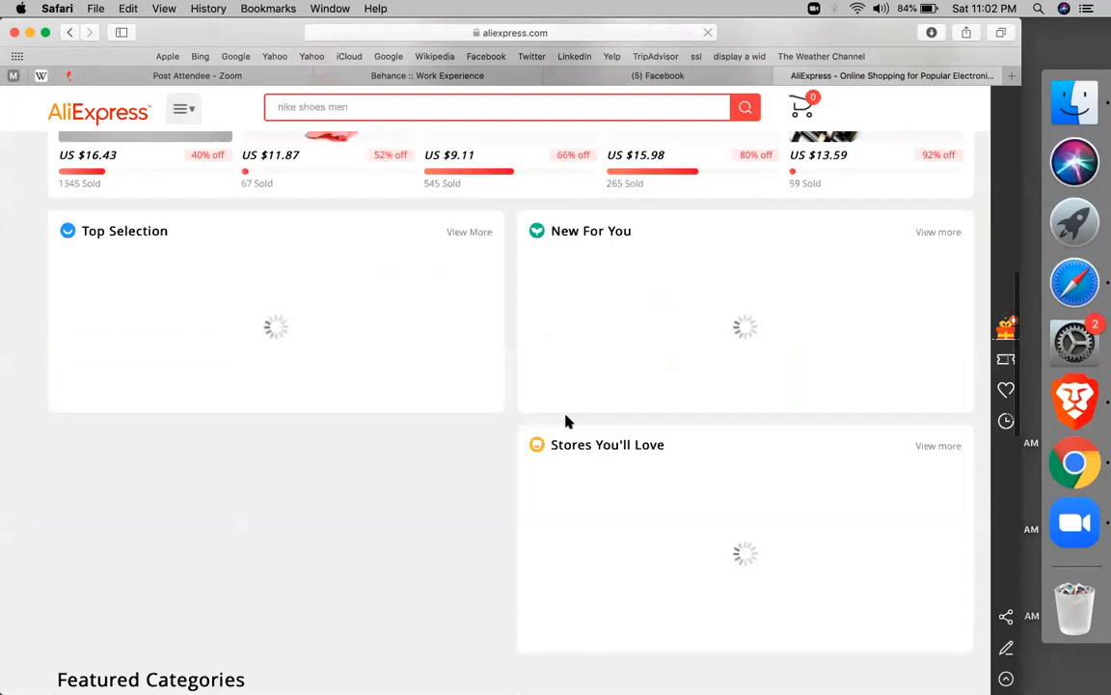
right_click(566, 421)
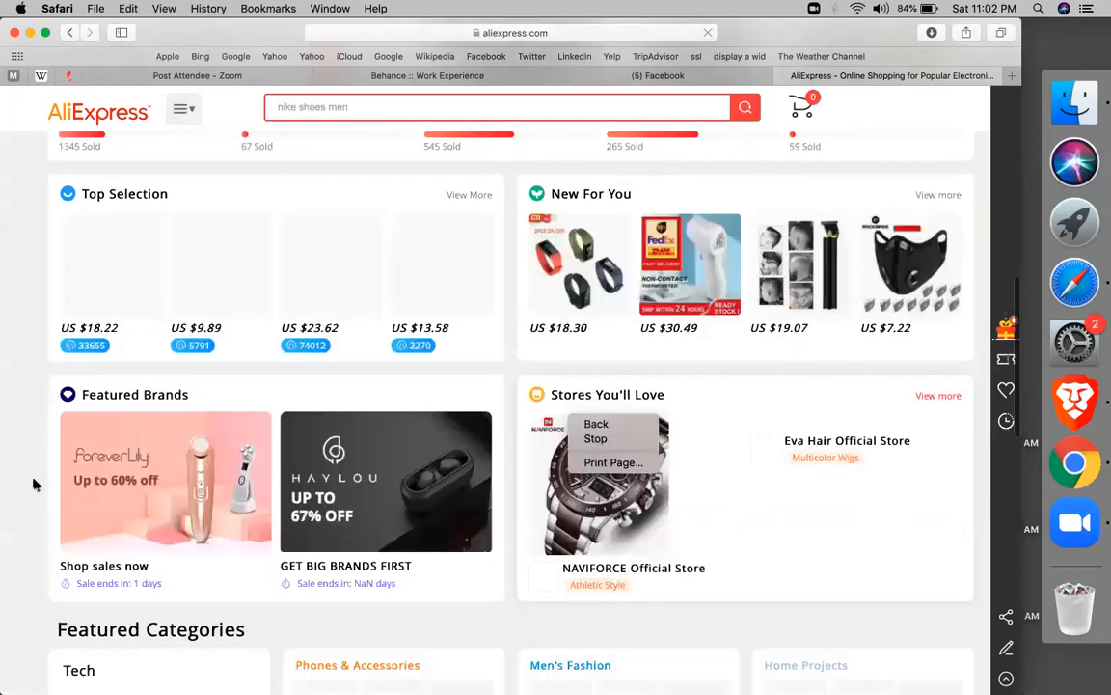
click(14, 491)
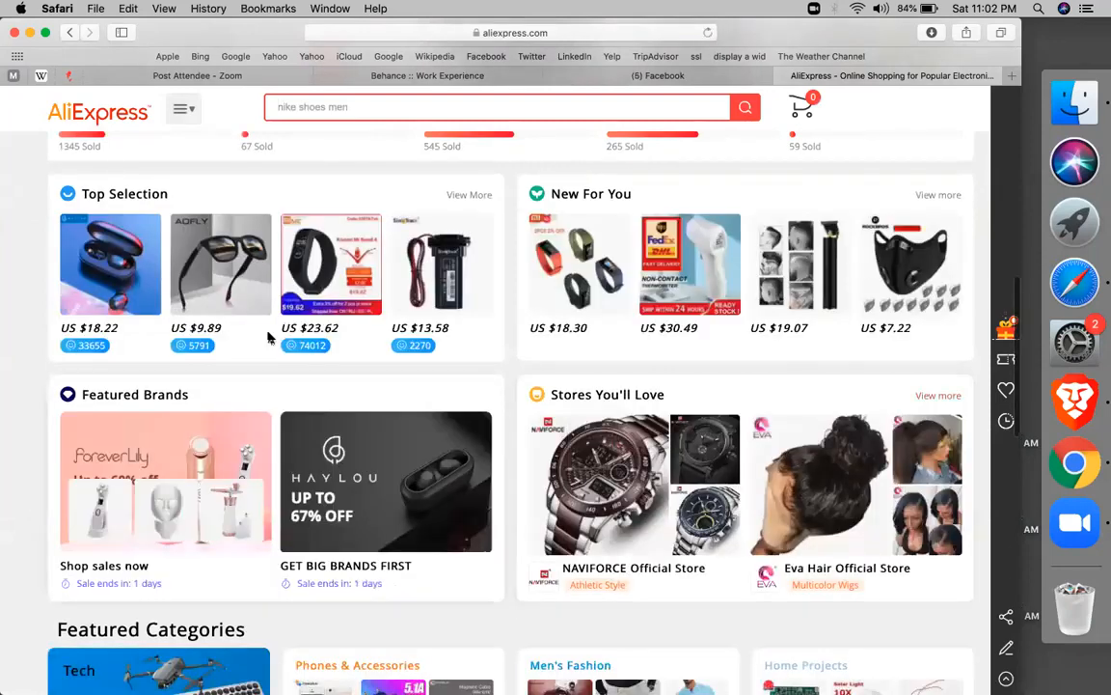
right_click(271, 393)
click(518, 318)
scroll(517, 318, down, 2)
scroll(494, 416, down, 3)
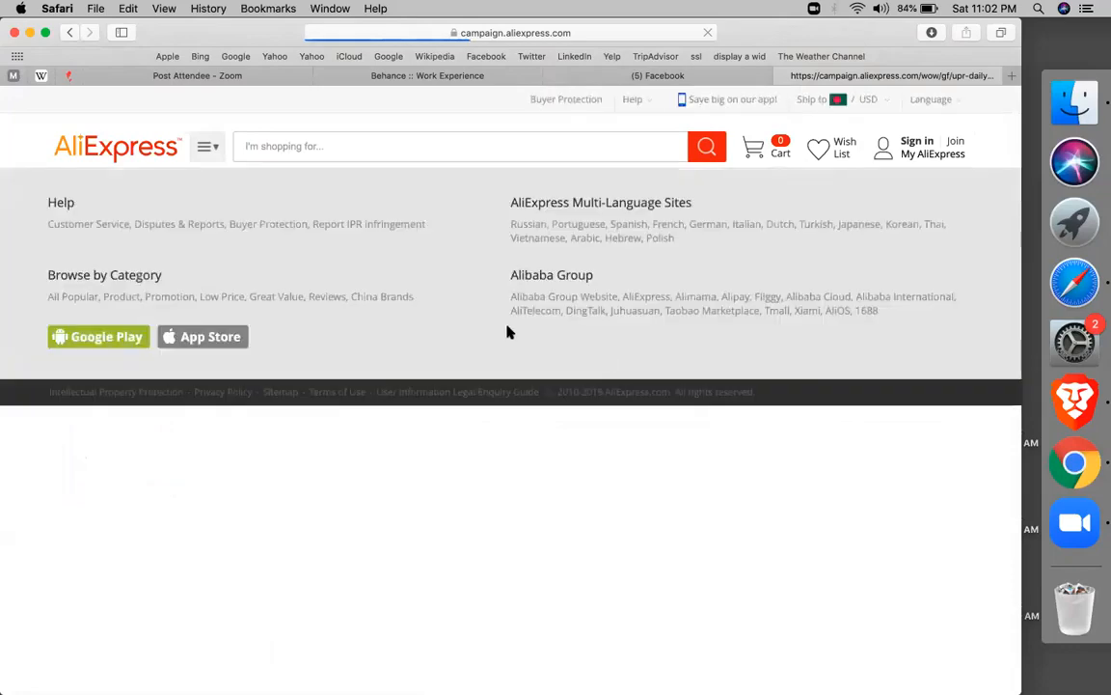
click(74, 32)
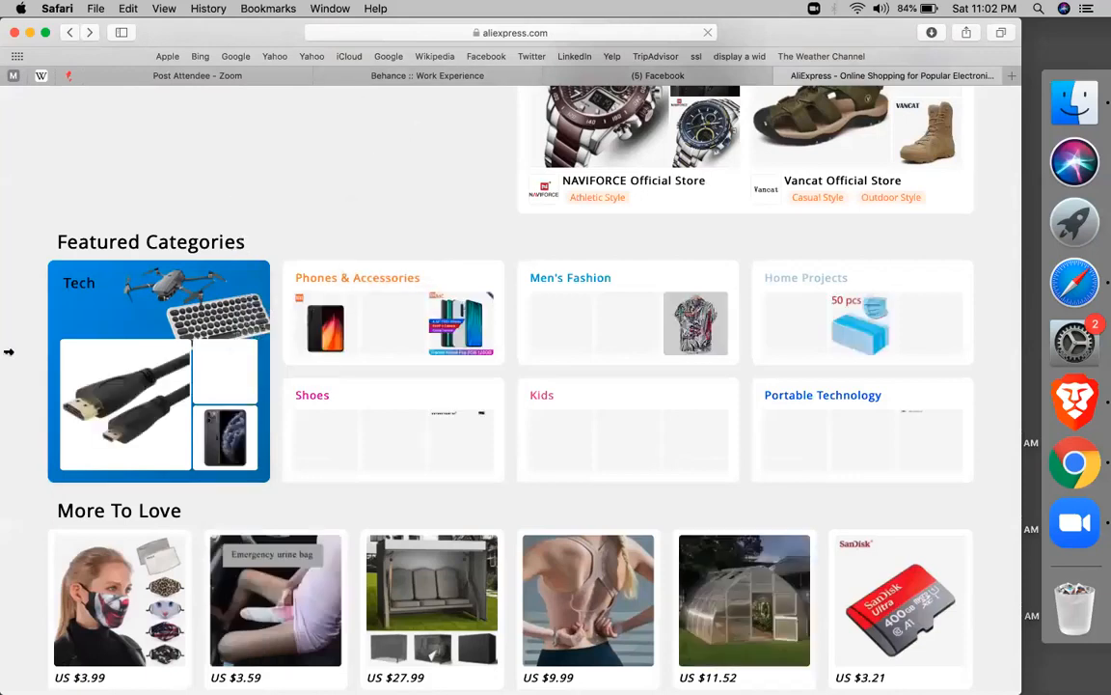
right_click(216, 345)
click(328, 254)
right_click(498, 295)
click(522, 138)
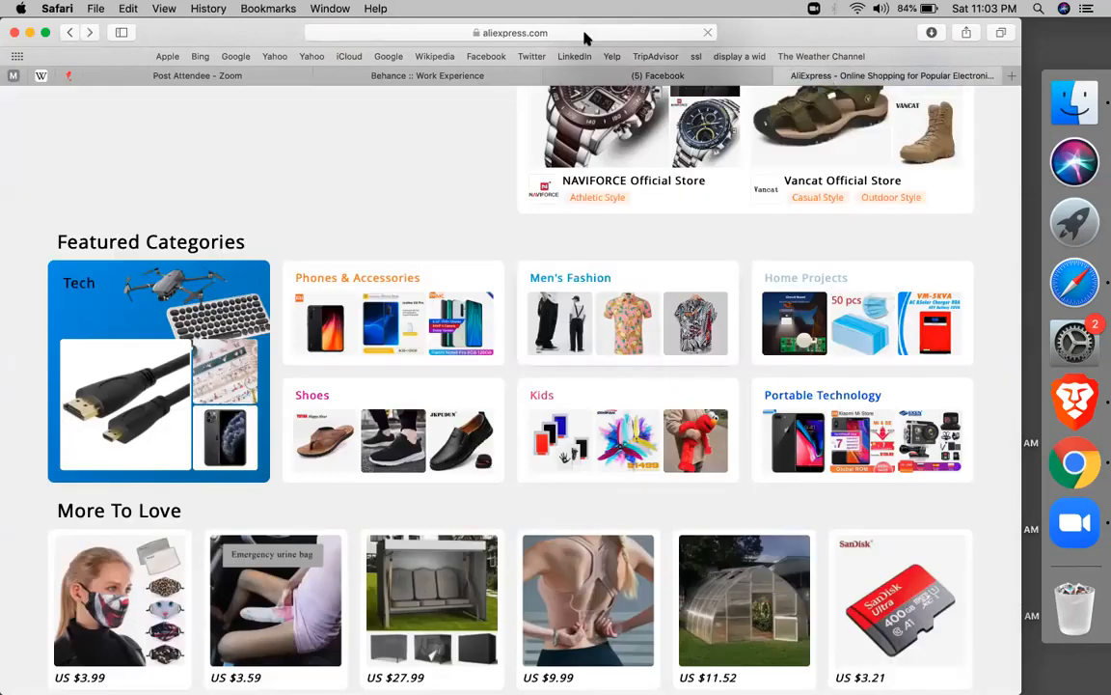
Load the site's WordPress admin plugins address from the address bar suggestions
click(584, 34)
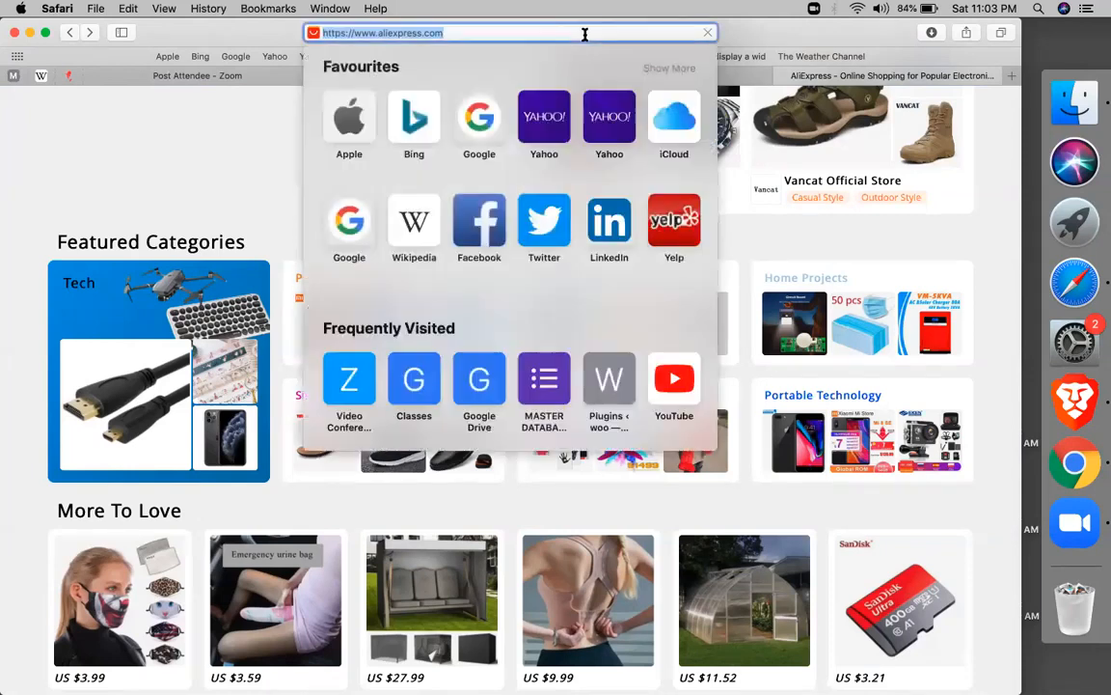
key(BackSpace)
text(WH)
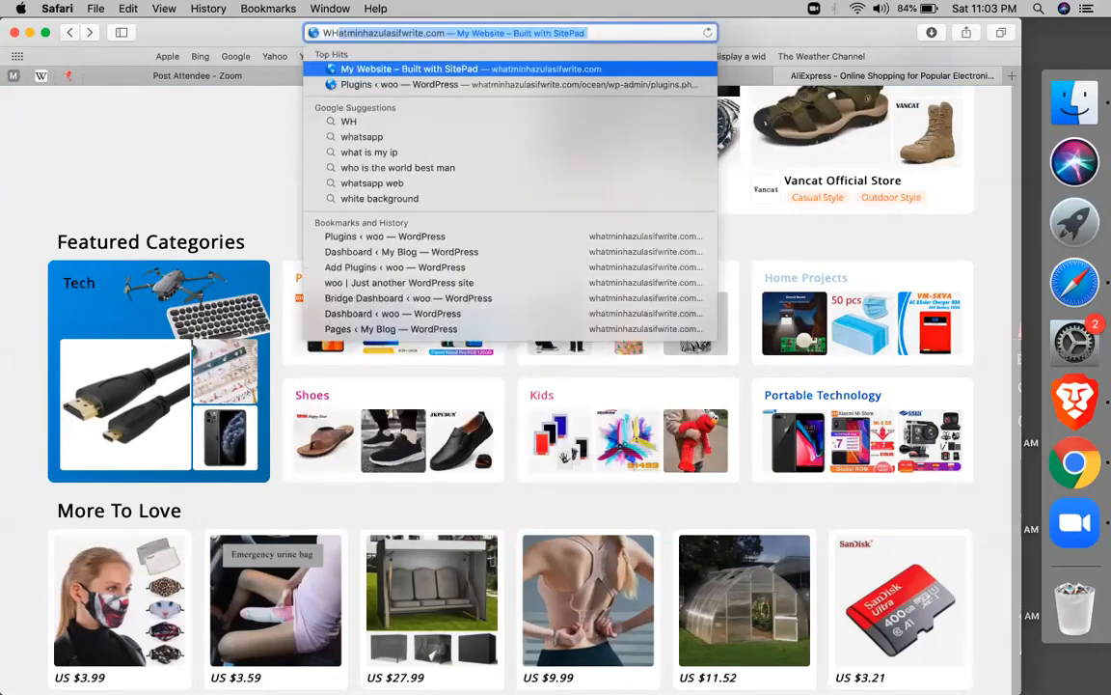
key(Right)
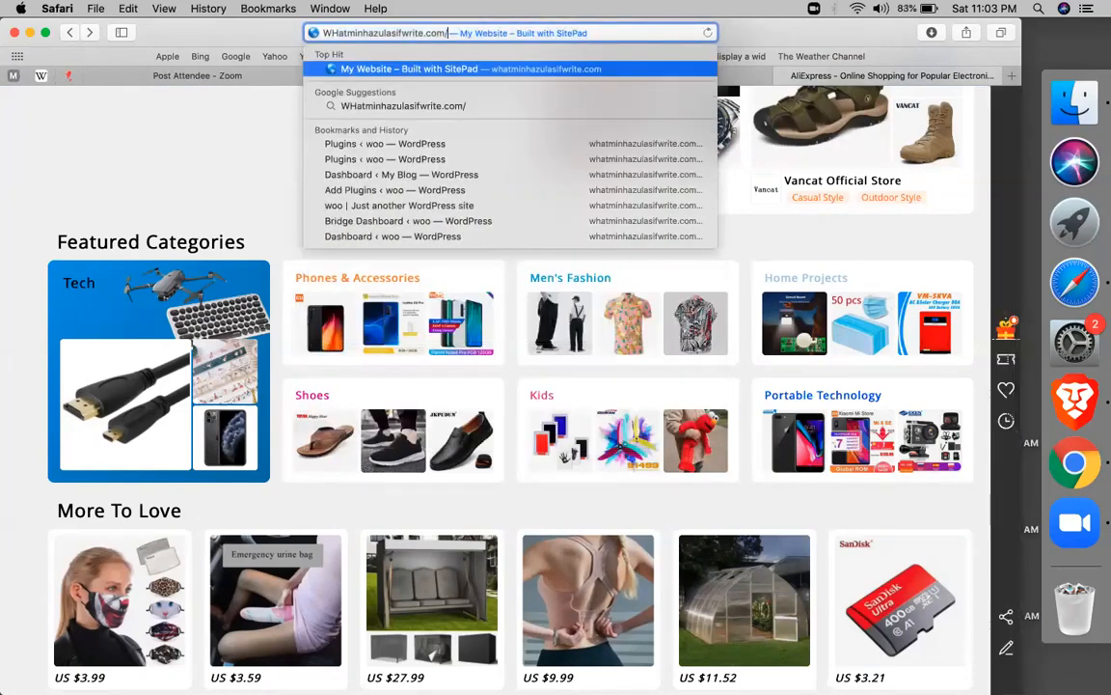
text(O)
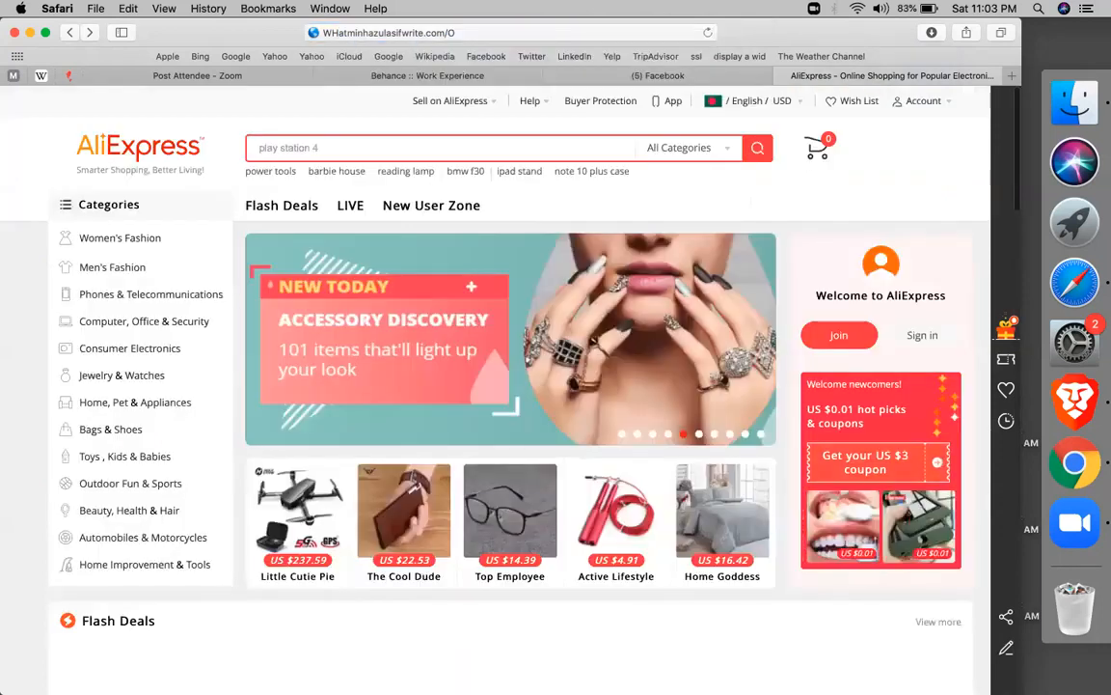
click(484, 33)
key(Right)
key(BackSpace)
text(o)
key(Right)
key(Up)
key(Down)
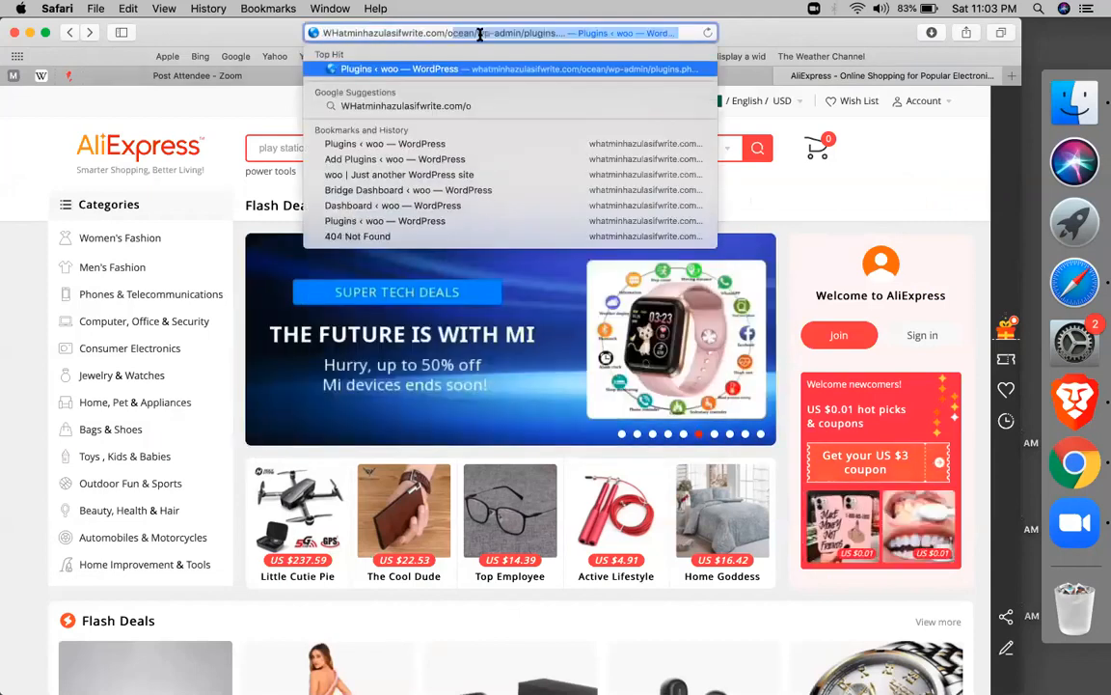
key(Right)
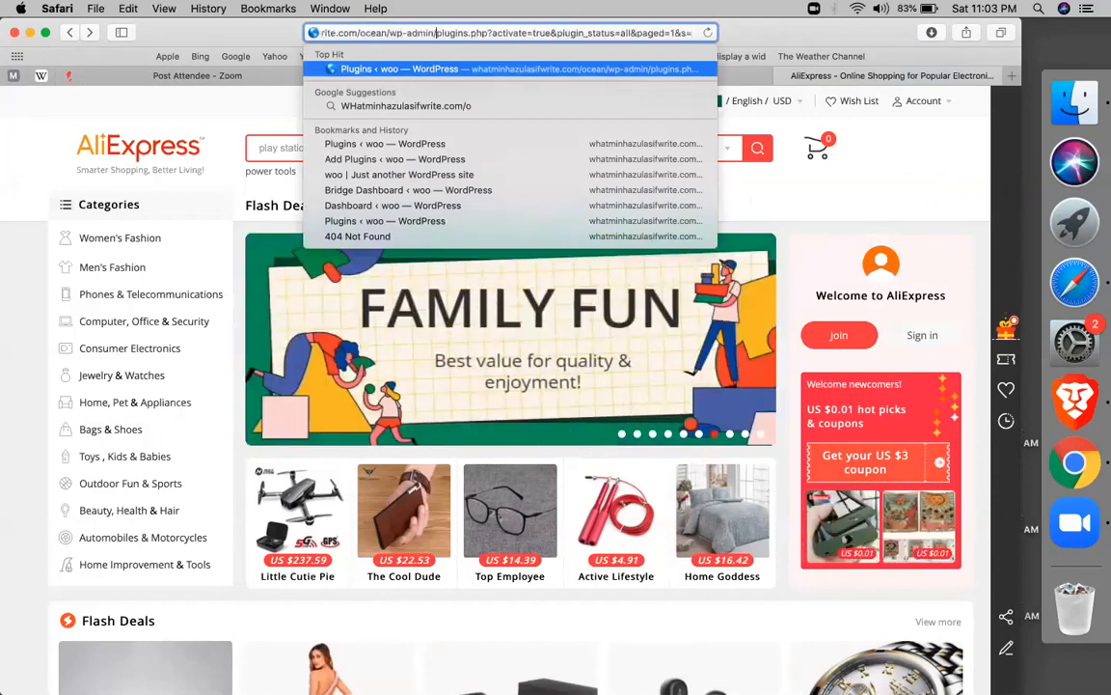
key(Return)
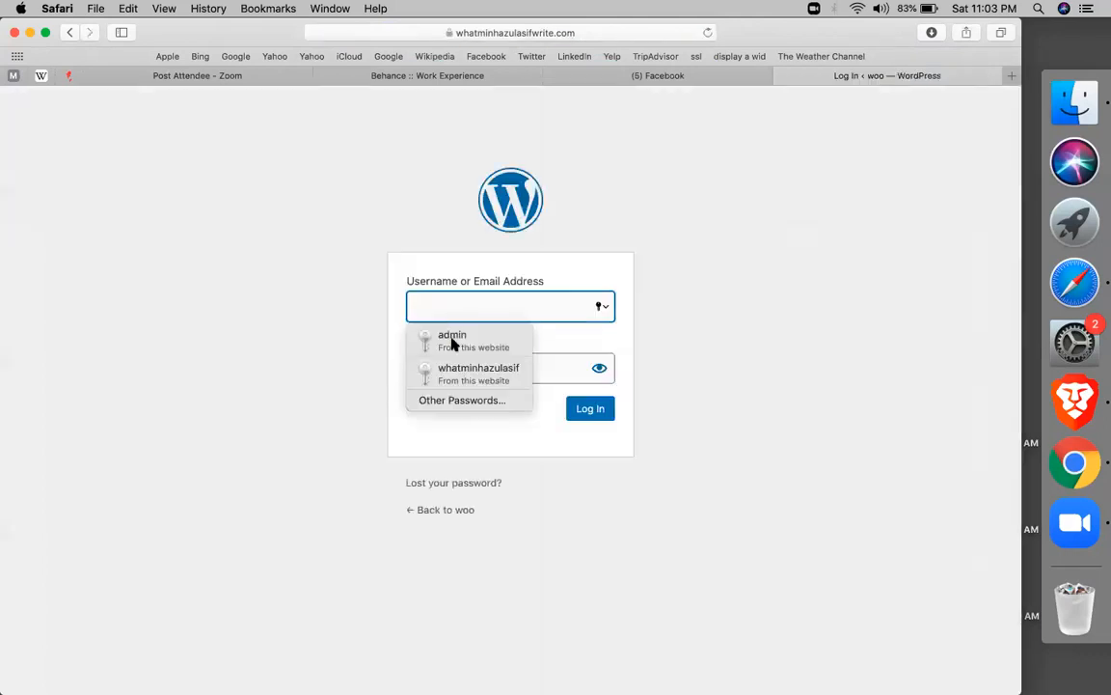
Log in with the saved administrator login and switch to the Zoom attendee tab
click(452, 339)
click(591, 417)
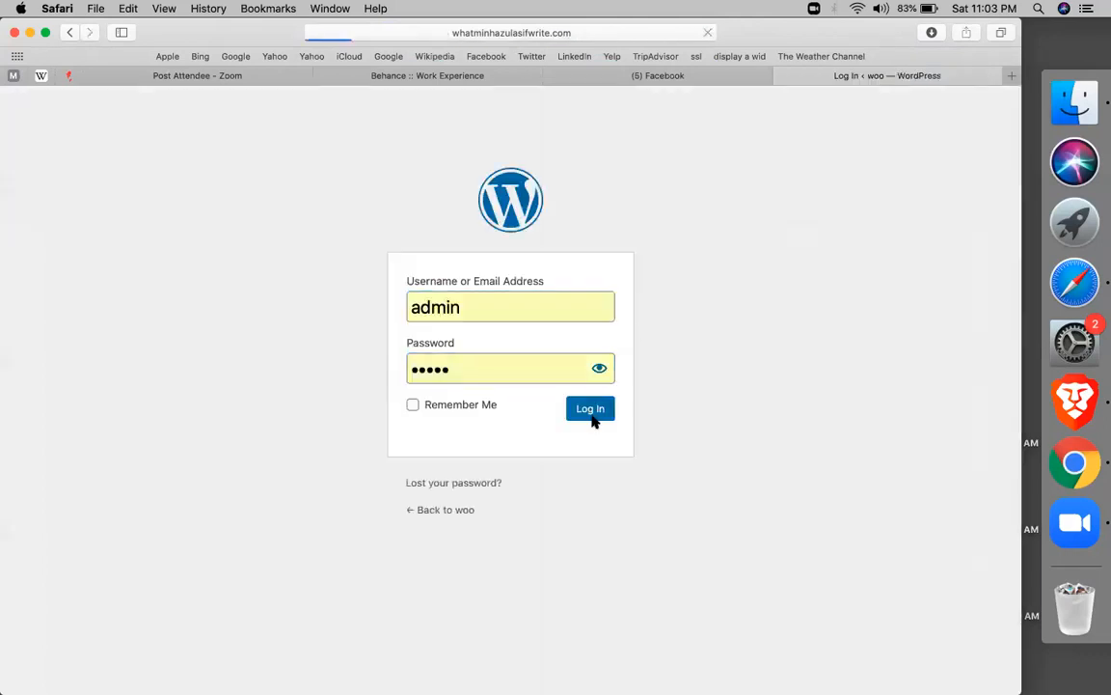
click(184, 78)
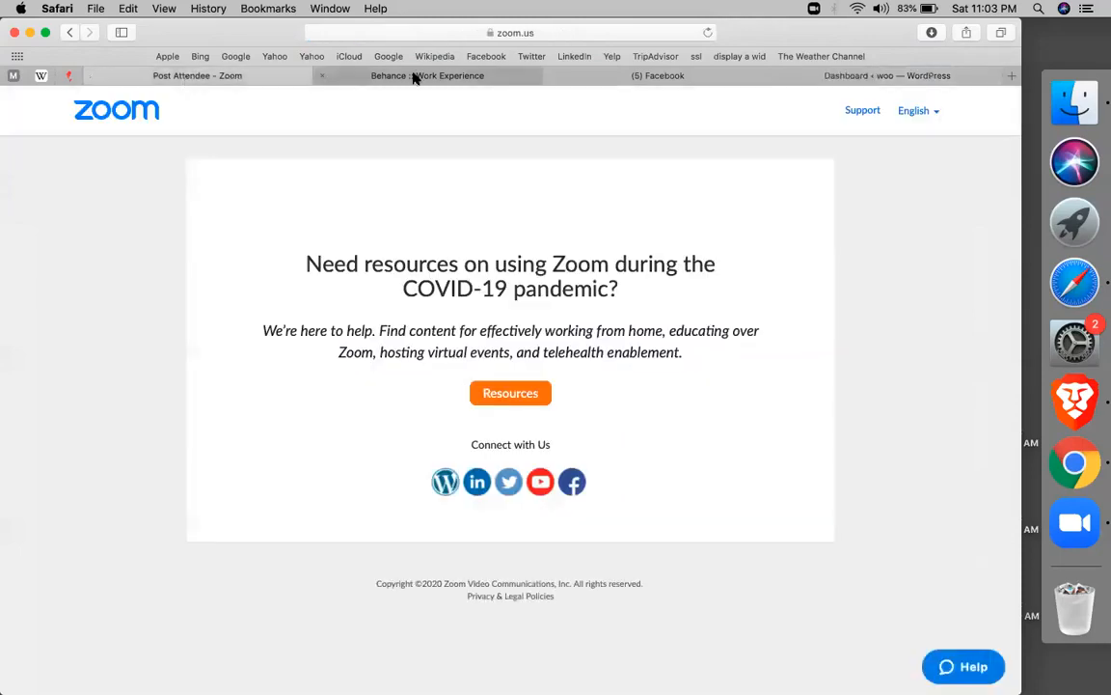
Look over the Behance and Facebook tabs, then return to the WordPress Dashboard tab
click(415, 78)
click(594, 77)
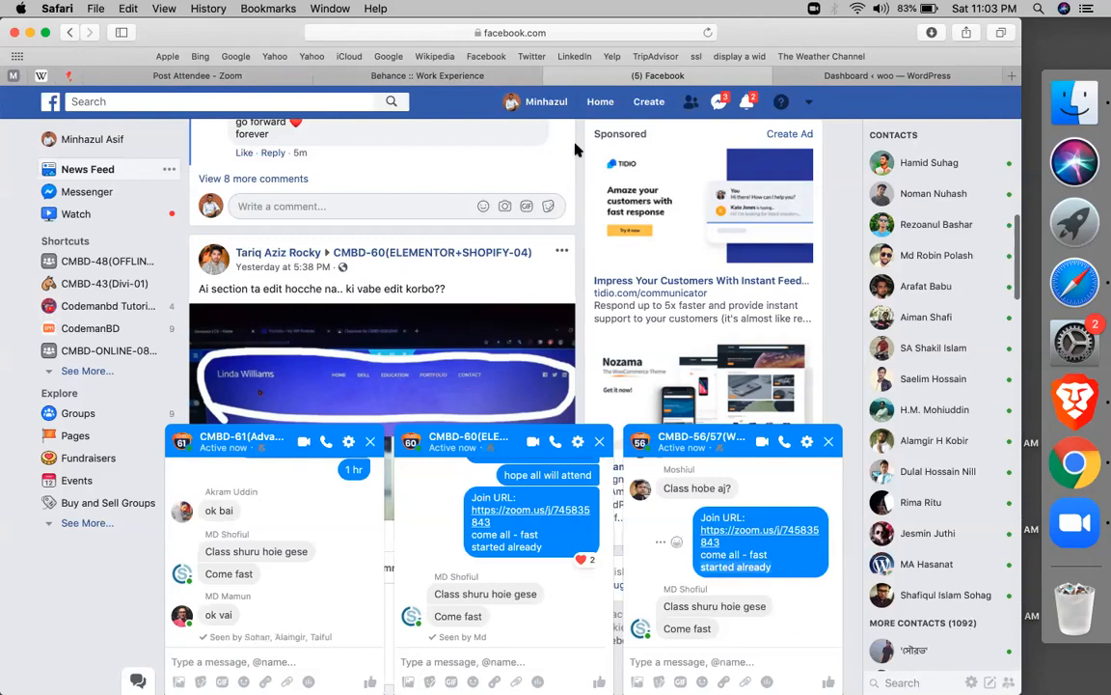
click(443, 78)
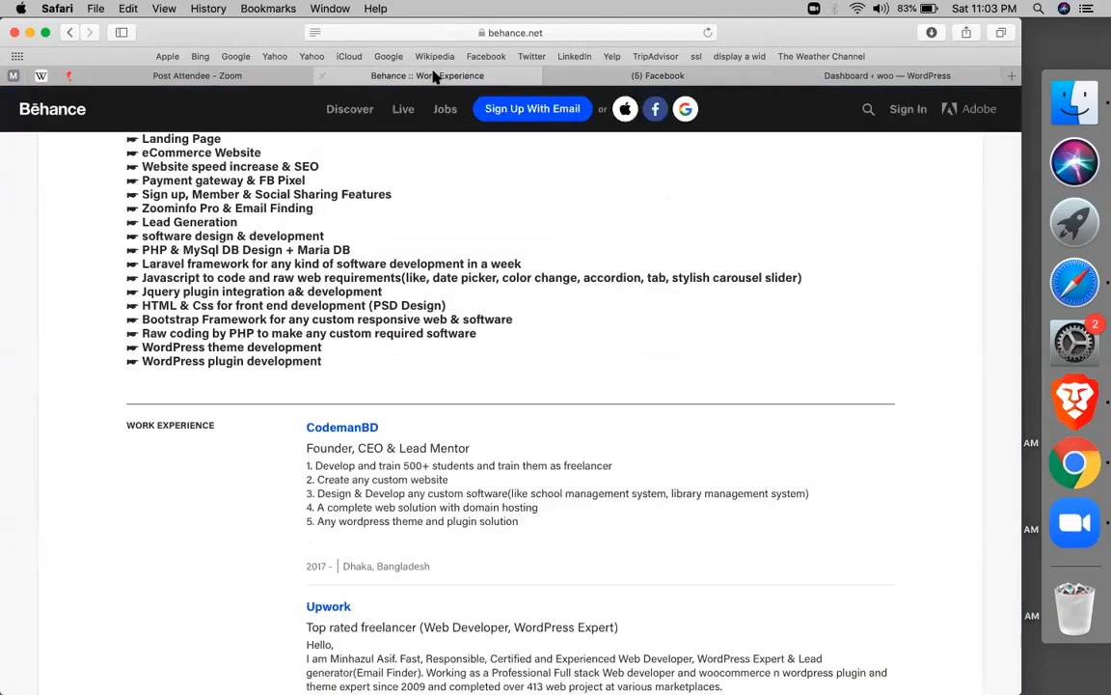
click(820, 78)
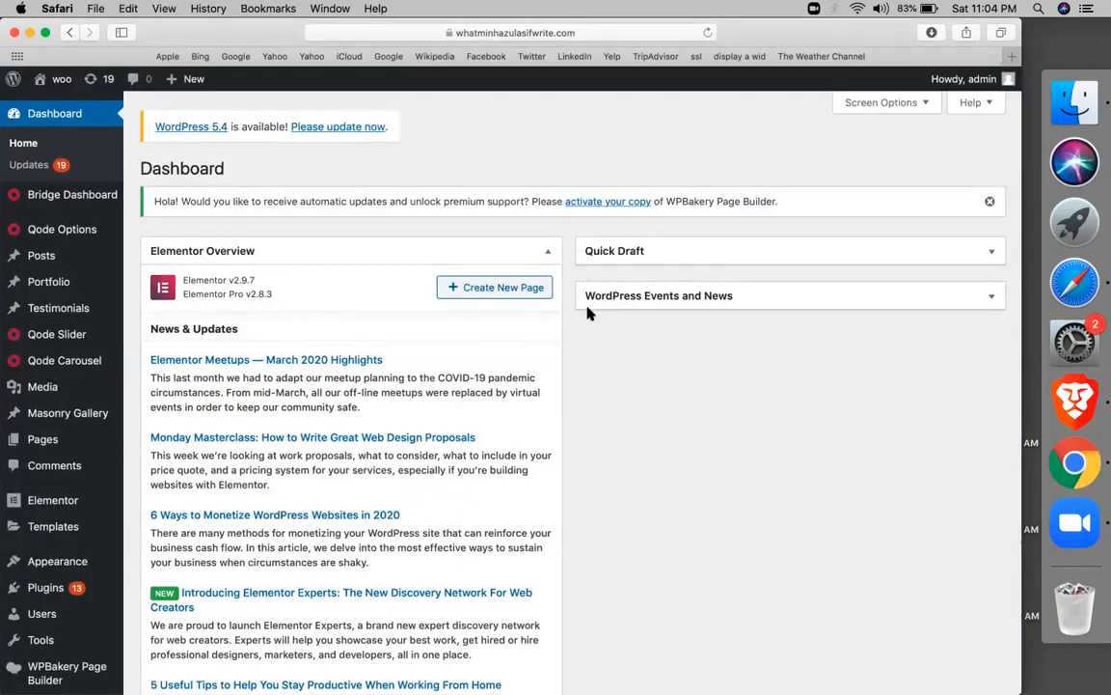
Start a new Elementor template via Templates › Add New in the admin sidebar
right_click(63, 497)
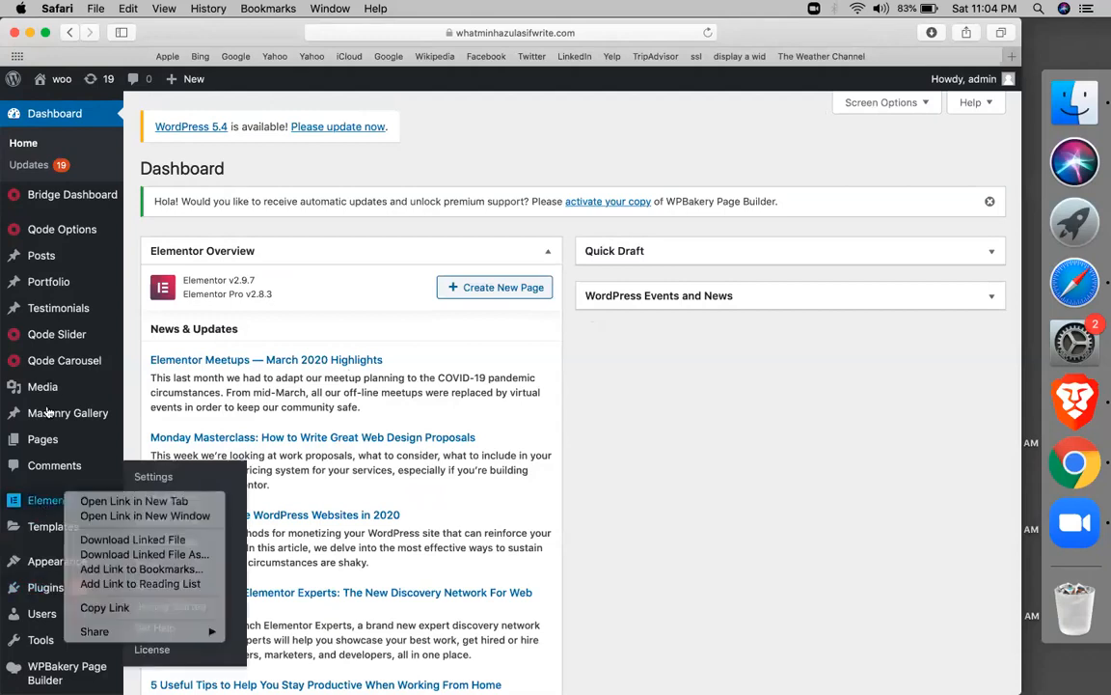
key(Escape)
mouse_move(53, 526)
click(156, 595)
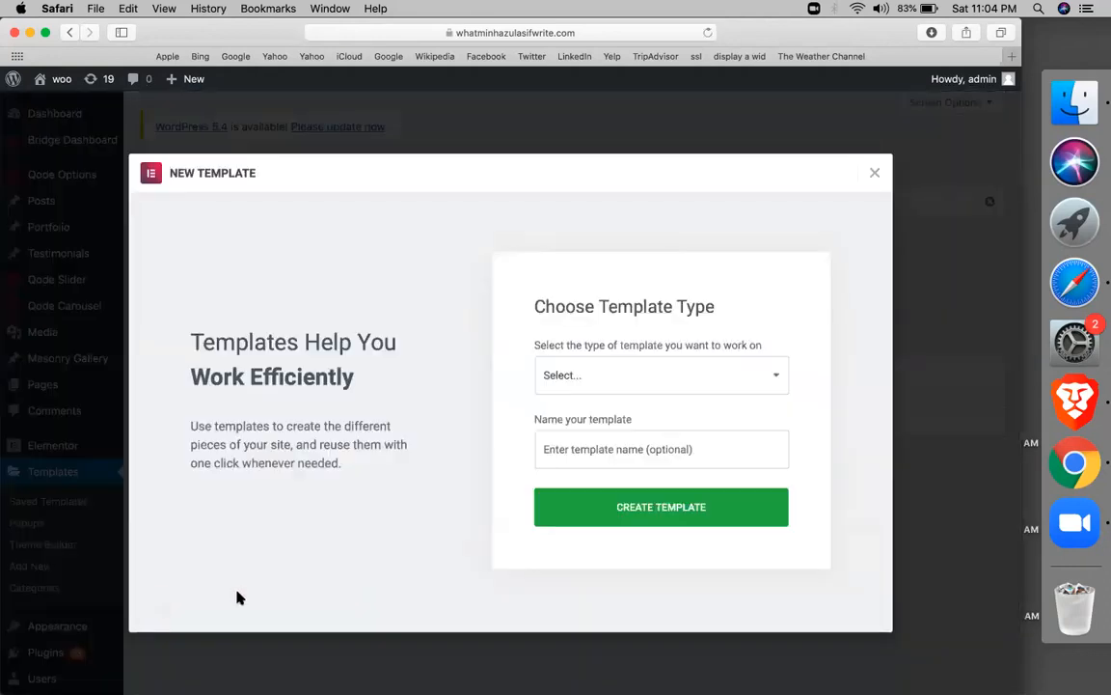
Create a template of type Popup named 'pop up home'
click(630, 378)
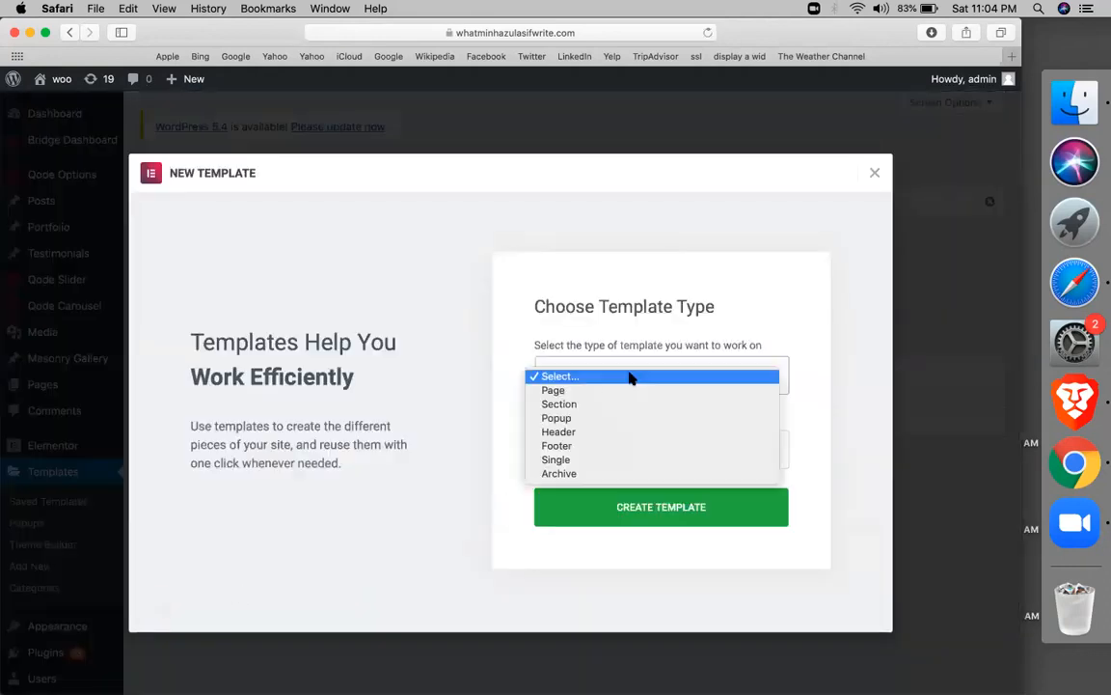
click(573, 430)
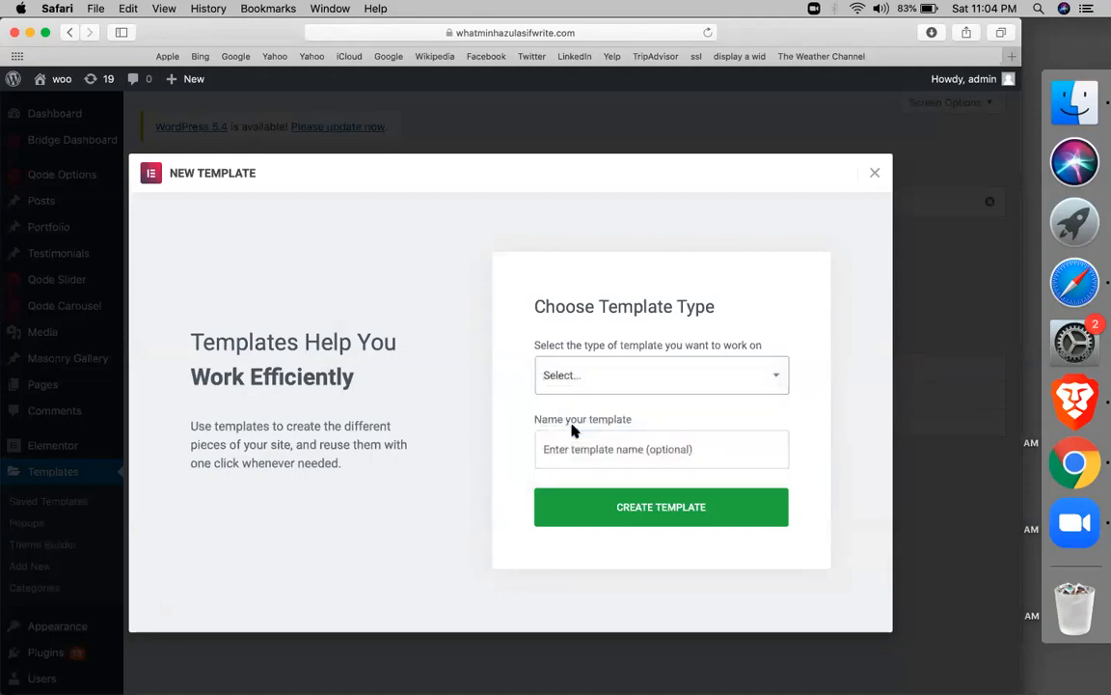
click(611, 391)
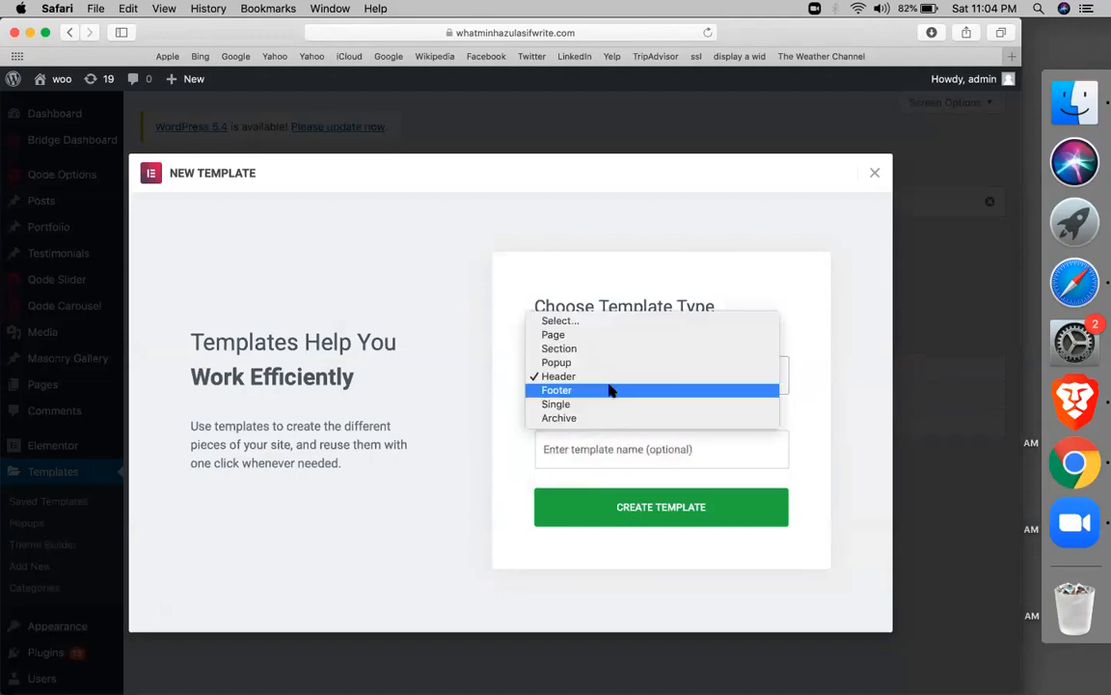
click(561, 366)
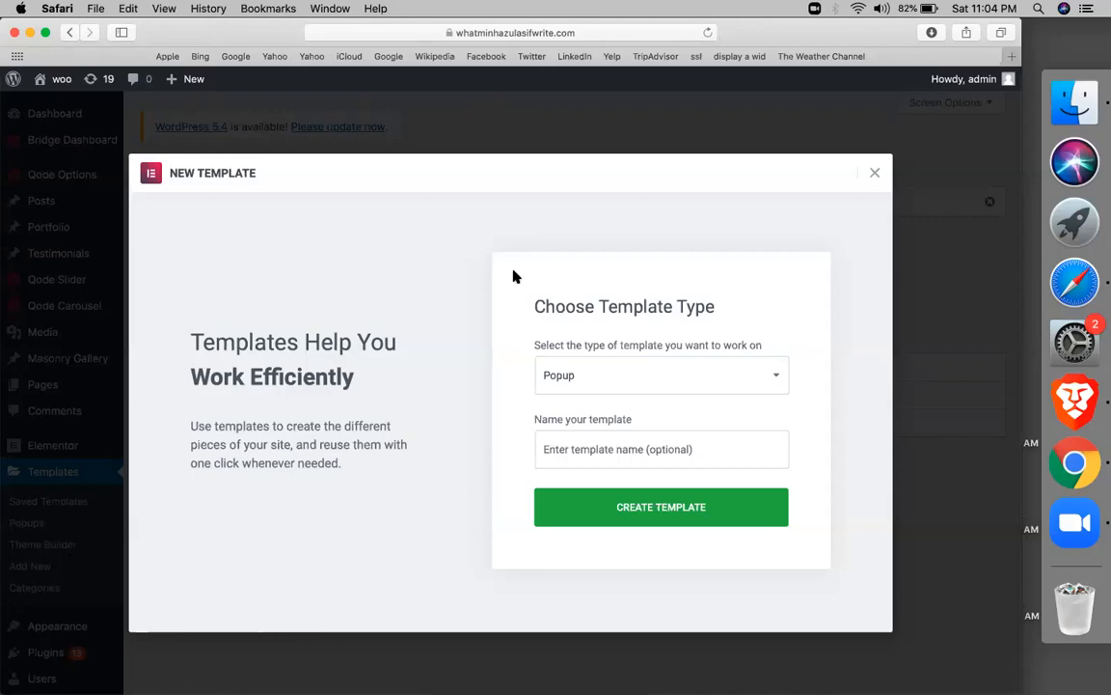
click(592, 435)
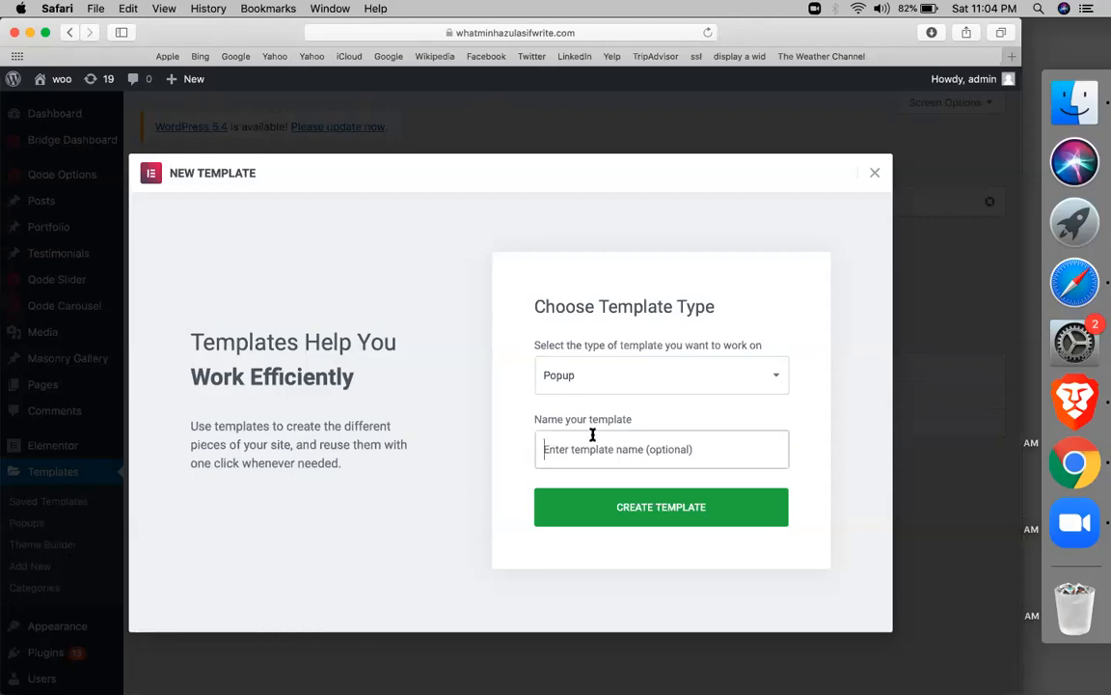
text(pop up home)
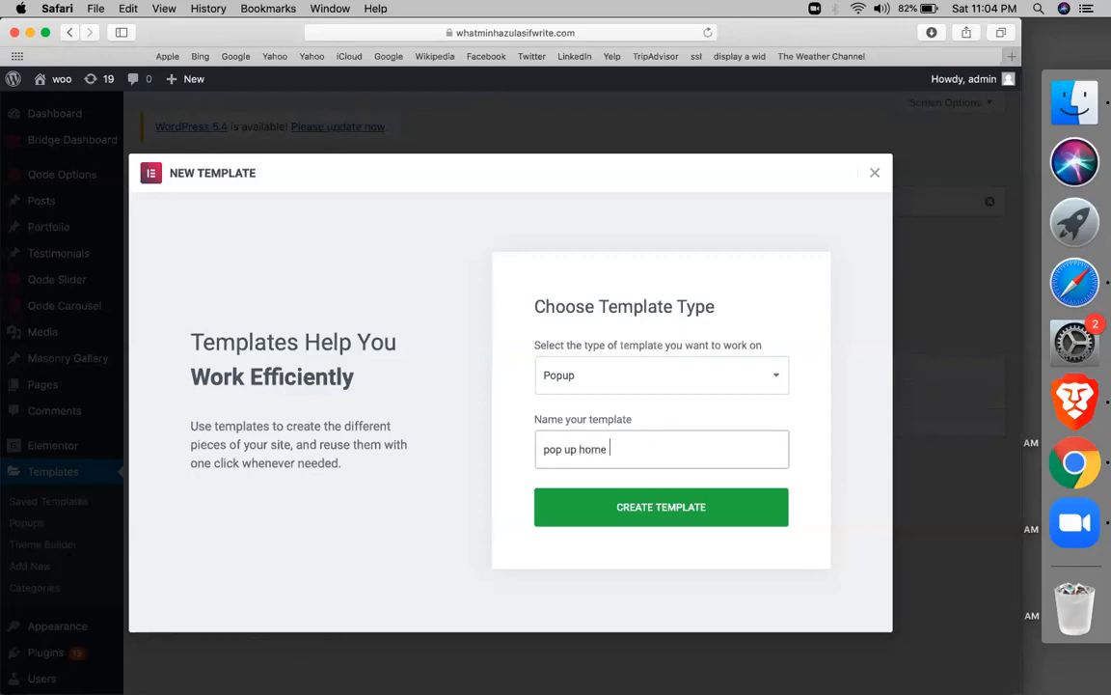
click(629, 521)
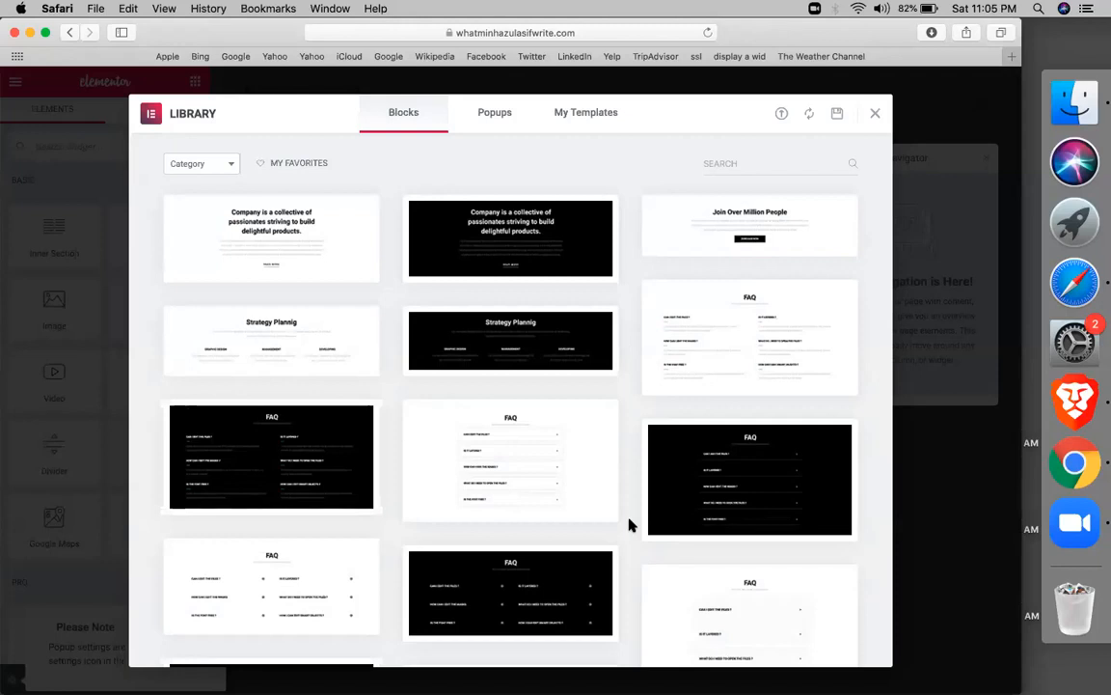
Browse the Library's Popups tab of ready-made designs like Announce, Engage and 50% OFF
click(489, 116)
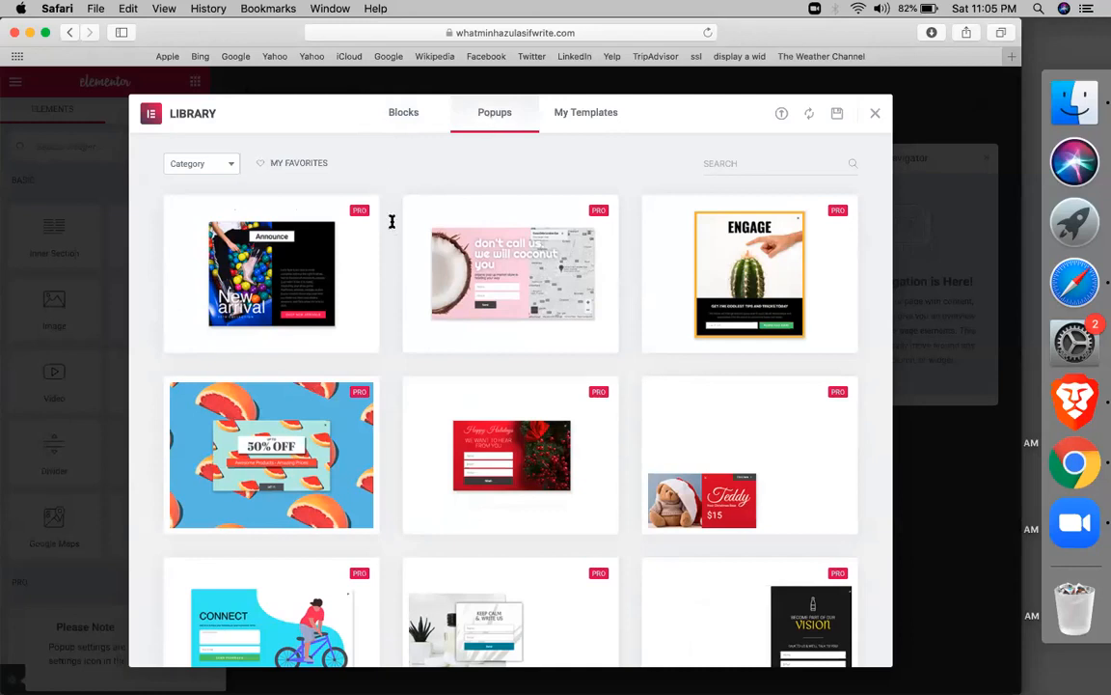
right_click(389, 351)
click(394, 327)
scroll(392, 367, down, 4)
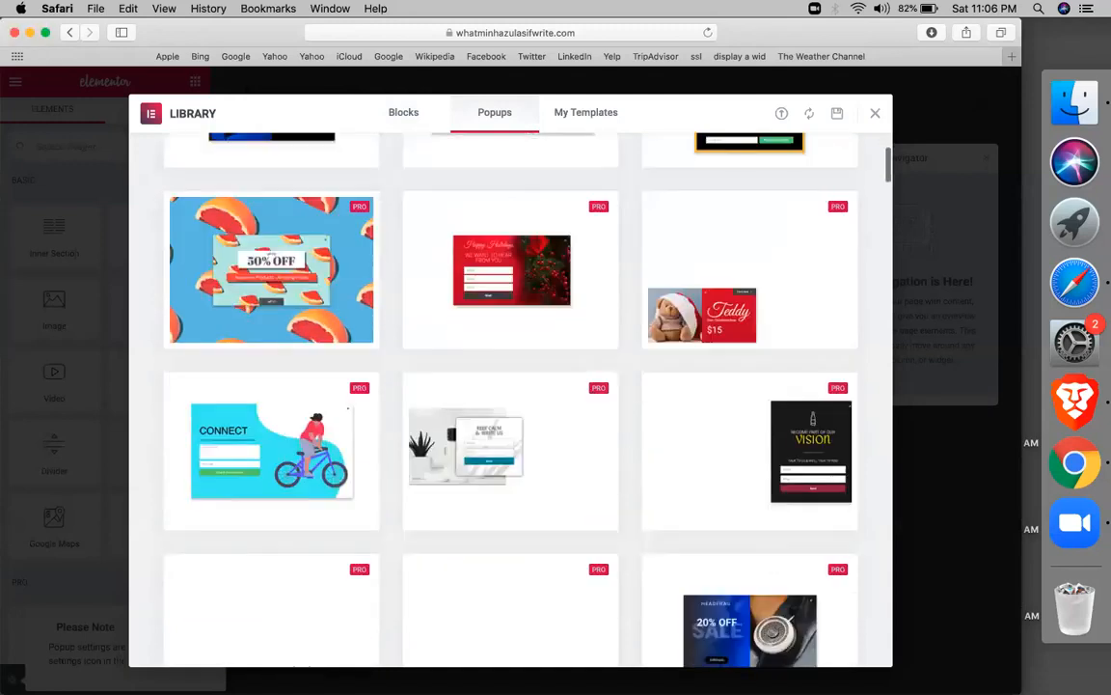
scroll(511, 386, down, 5)
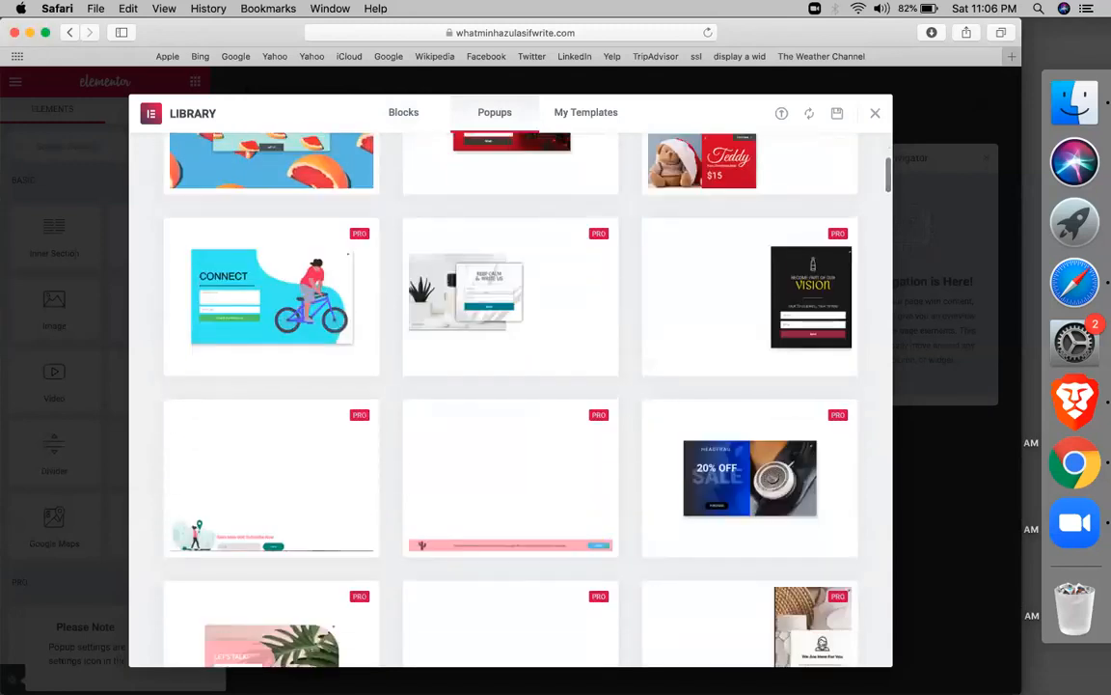
scroll(510, 386, down, 1)
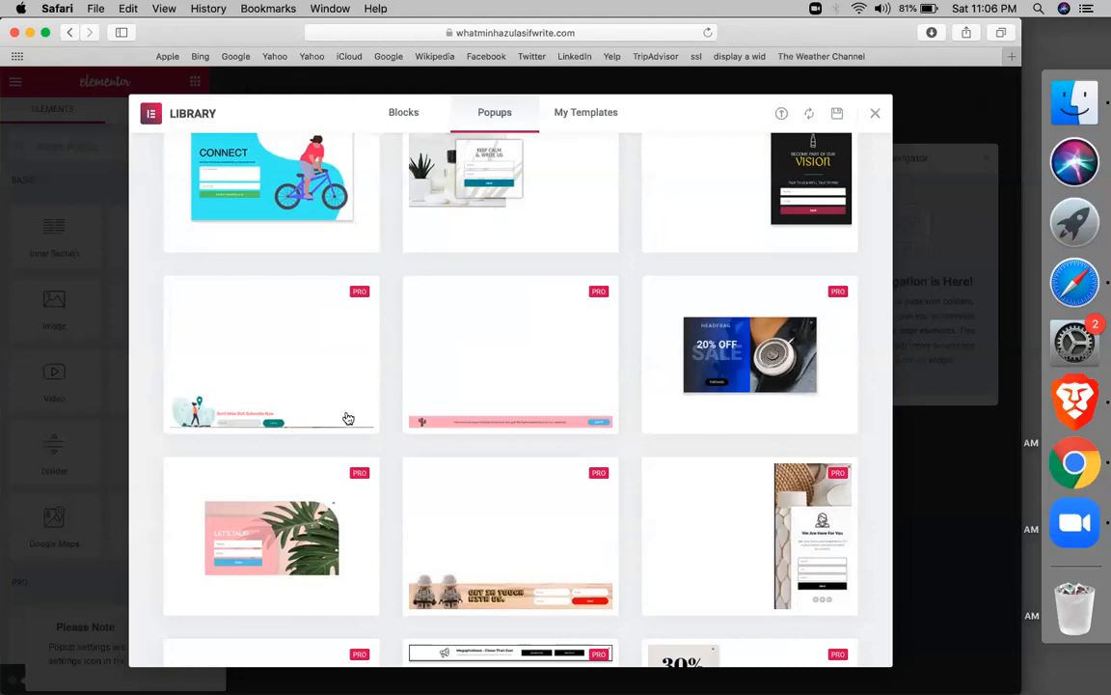
mouse_move(350, 416)
scroll(434, 272, up, 2)
scroll(434, 273, up, 12)
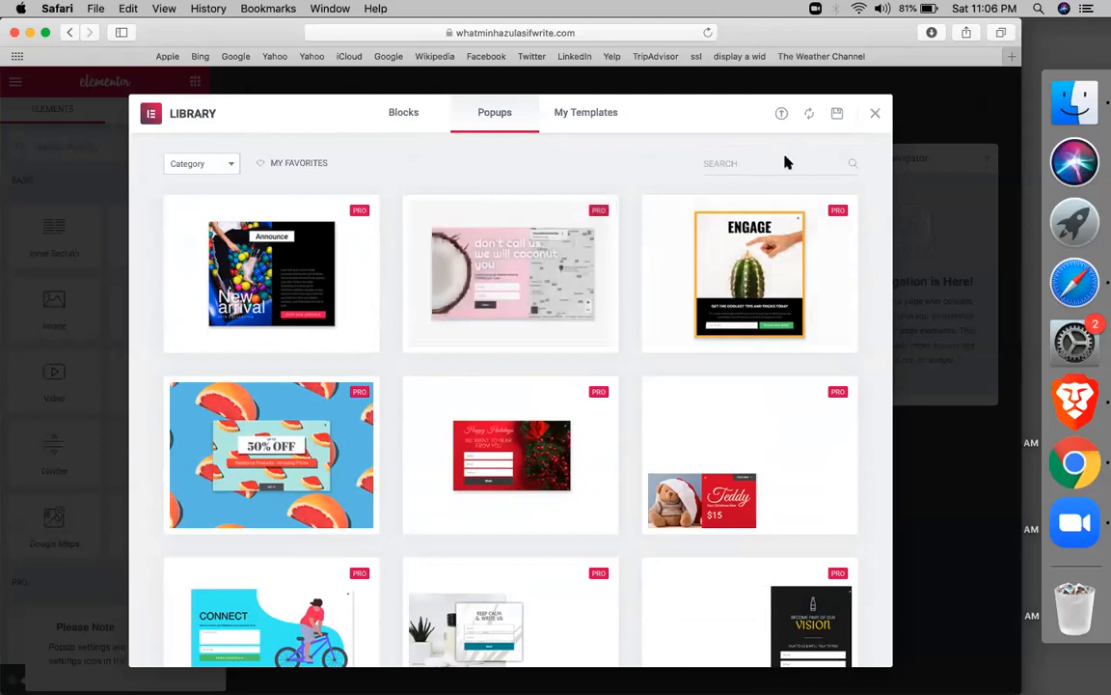
Close the Library and Navigator, then add a one-column section to the popup
click(875, 115)
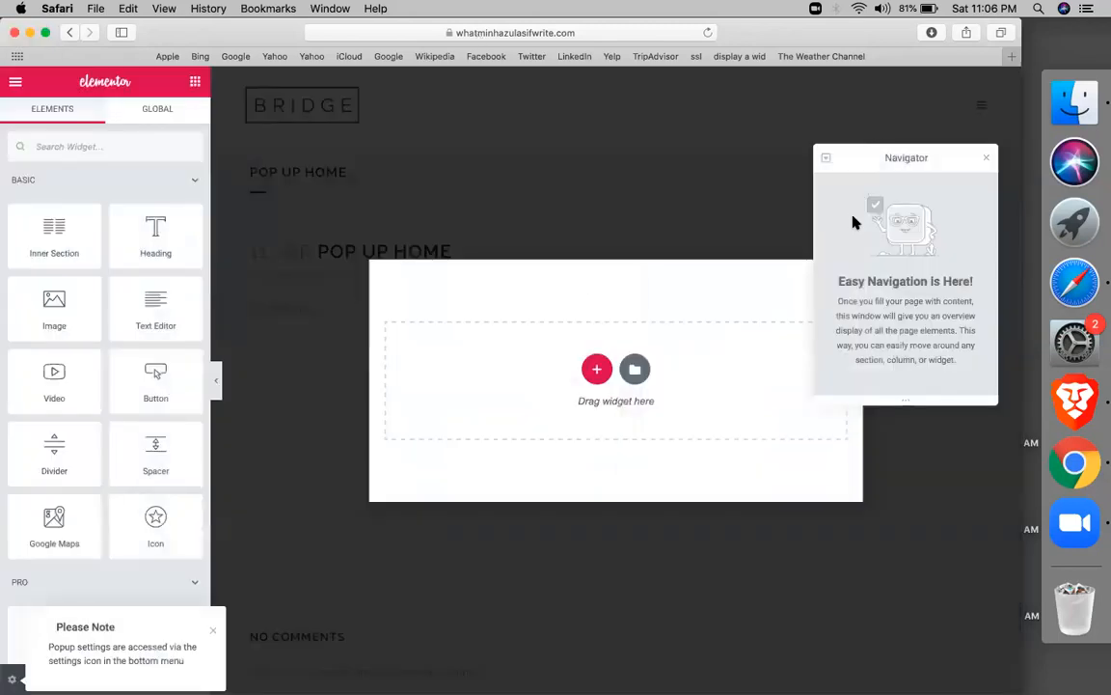
click(987, 159)
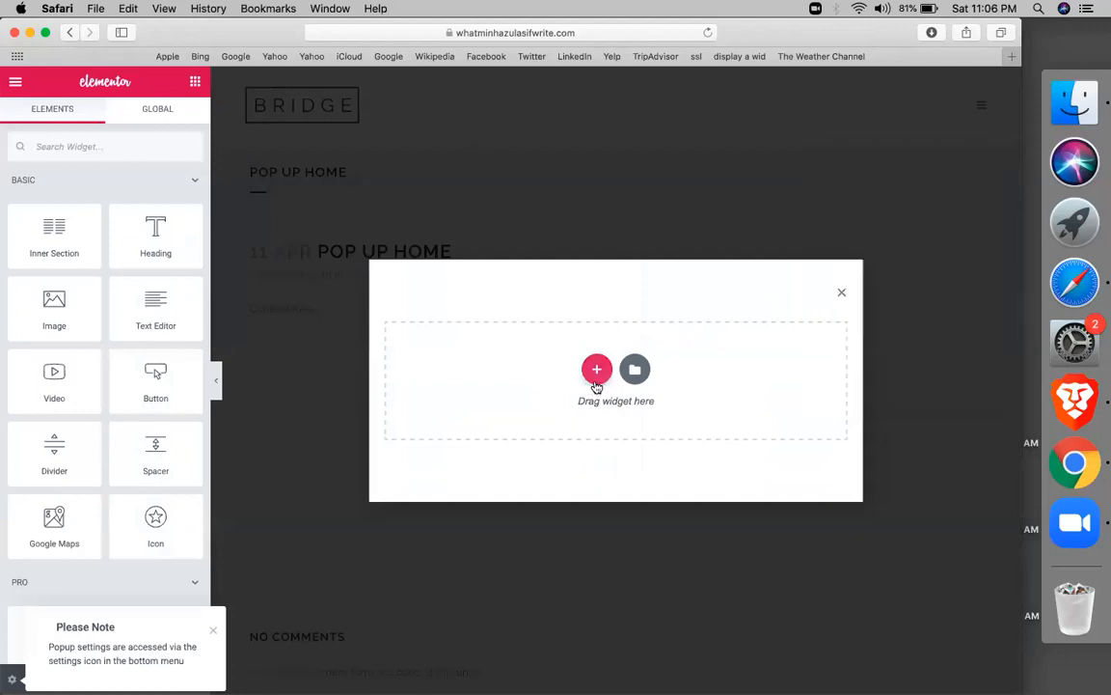
click(597, 386)
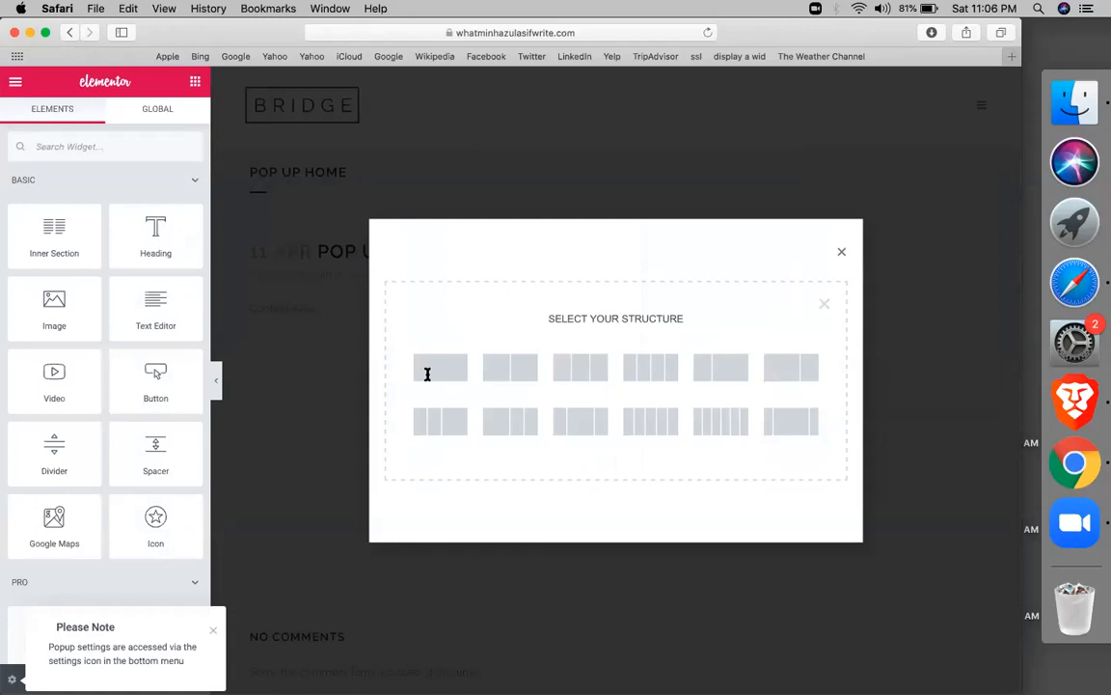
click(435, 382)
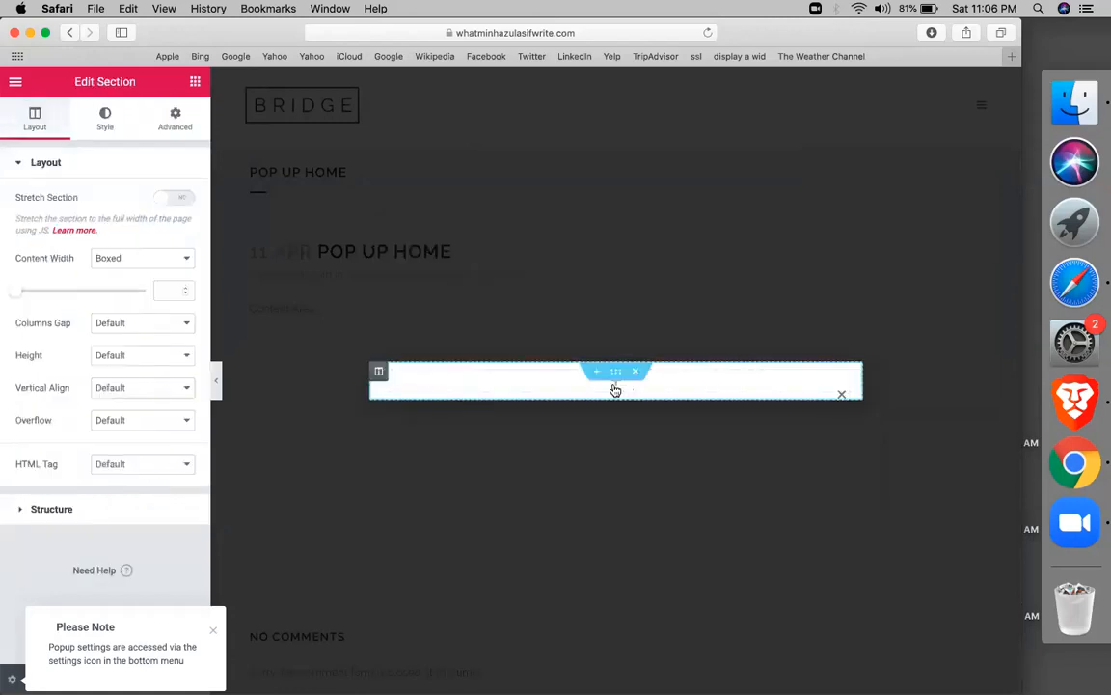
click(615, 388)
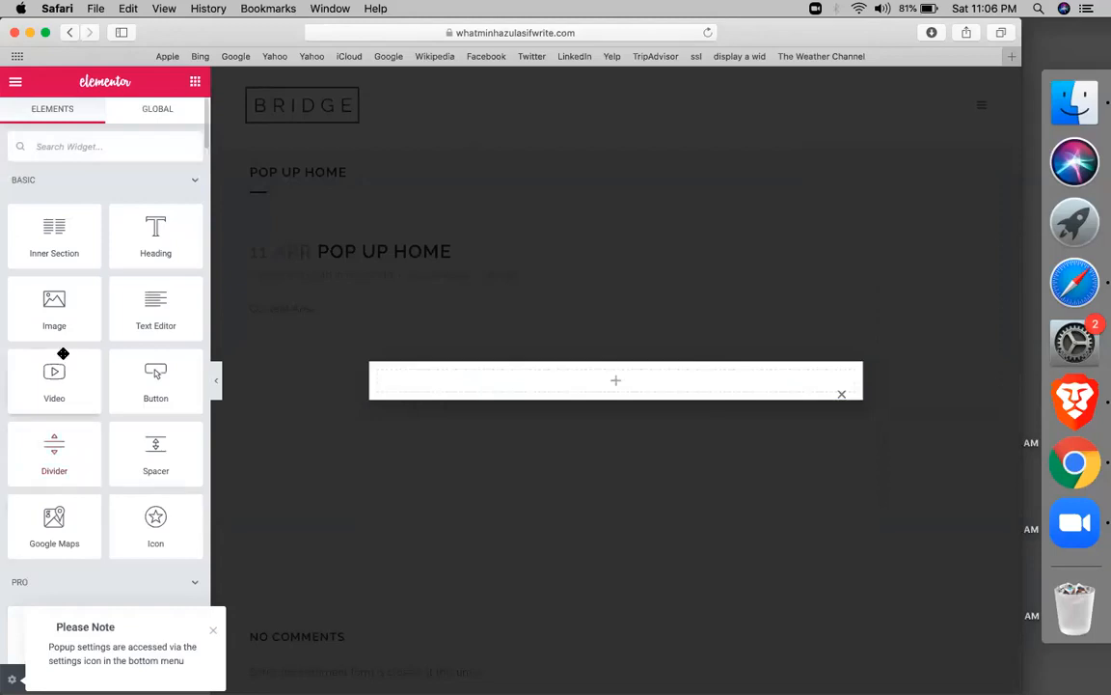
Add an Image widget to the section showing the portrait photo from the Media Library
drag(54, 318, 515, 394)
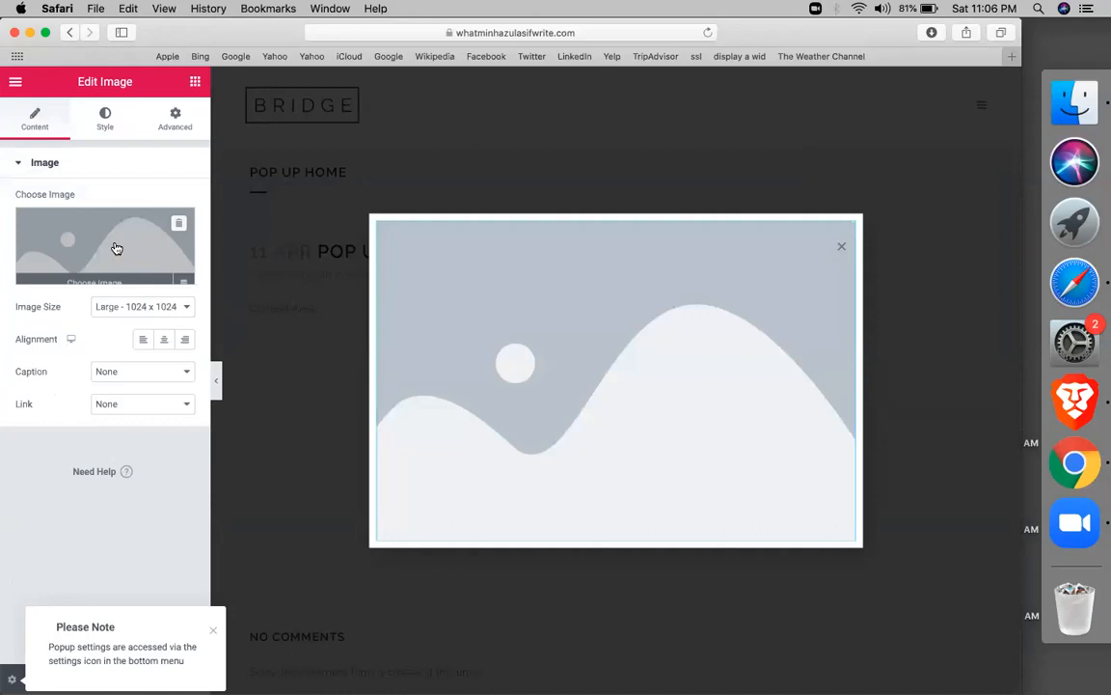
click(117, 249)
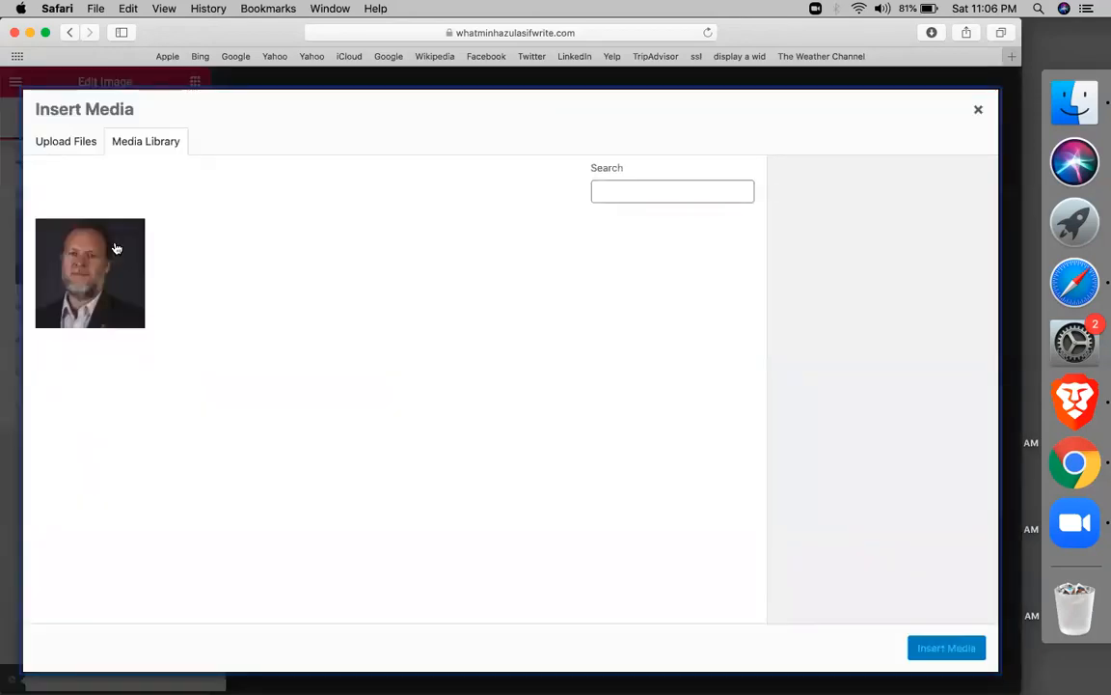
click(115, 249)
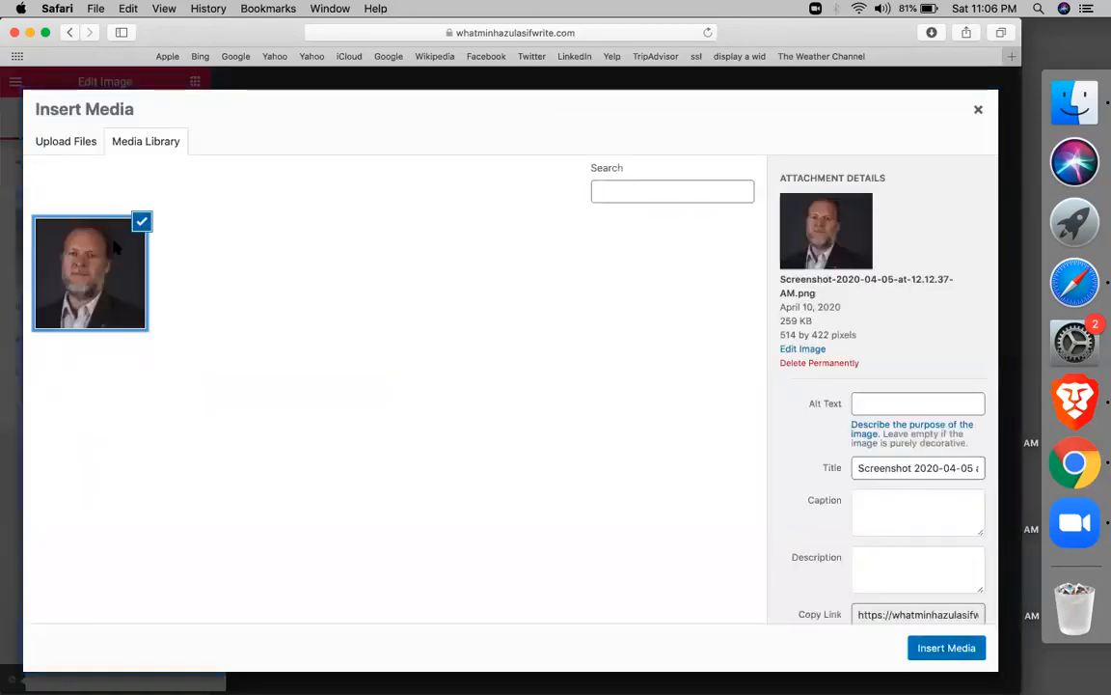
click(935, 649)
click(698, 590)
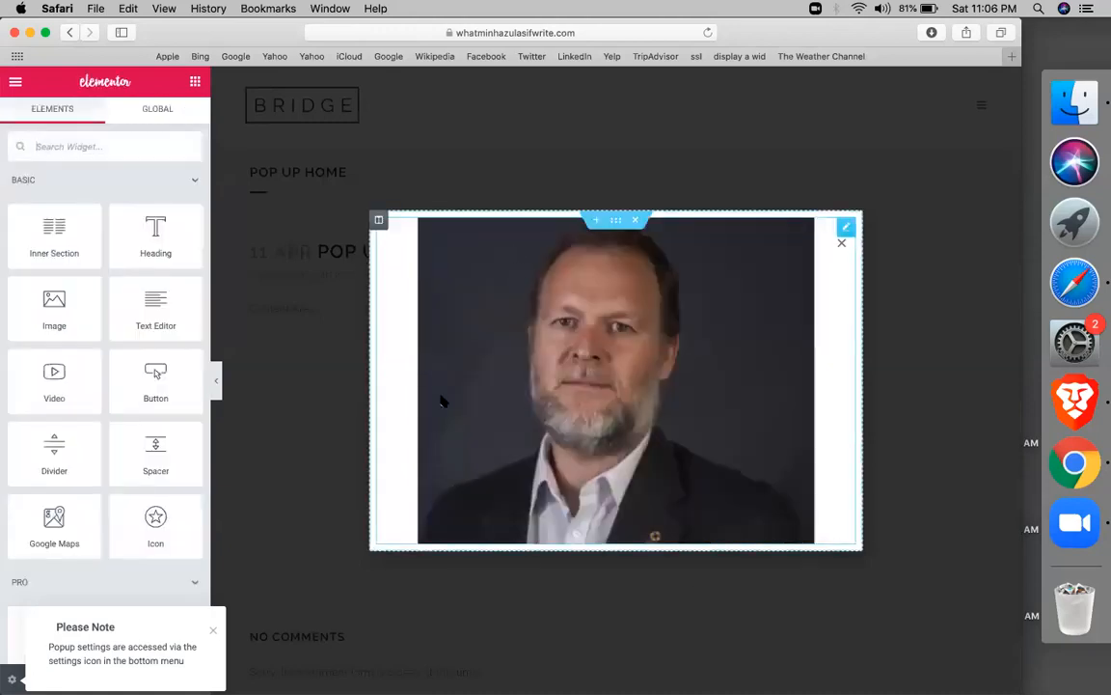
click(437, 429)
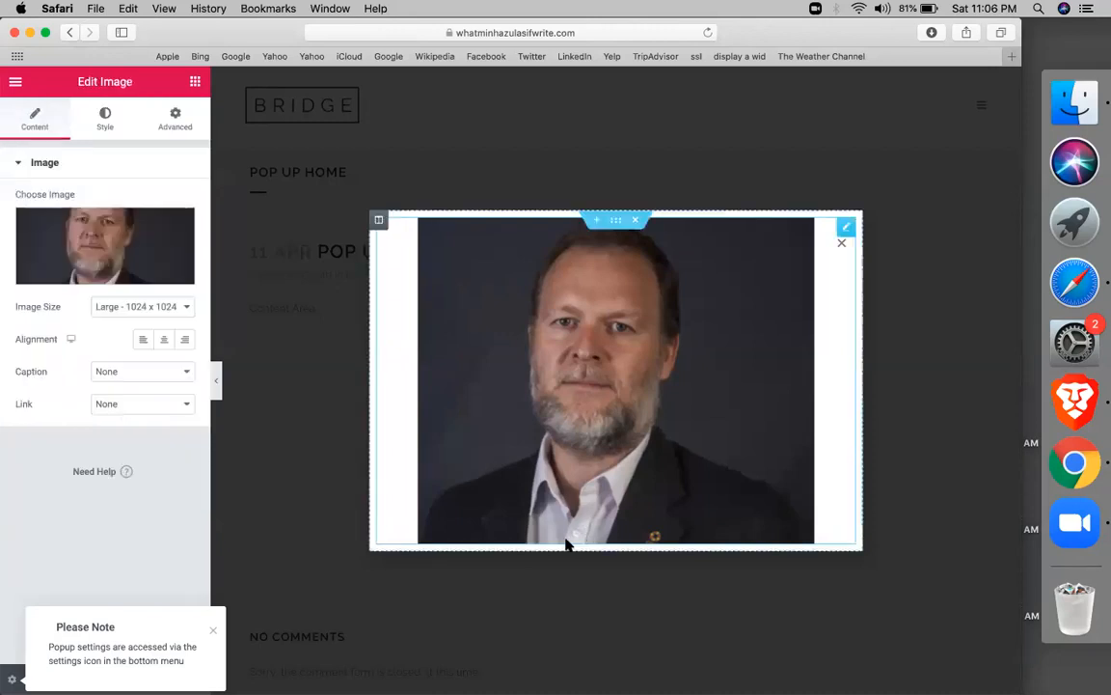
click(194, 81)
Add a Form widget under the portrait and delete its Message field
text(for)
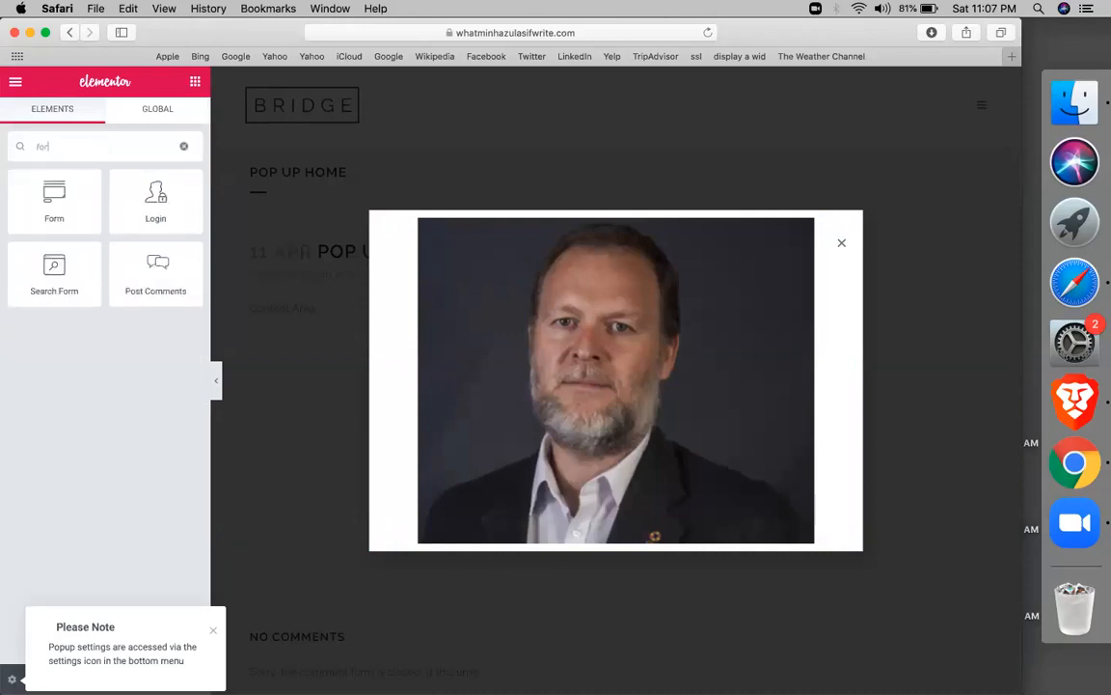
drag(55, 205, 678, 529)
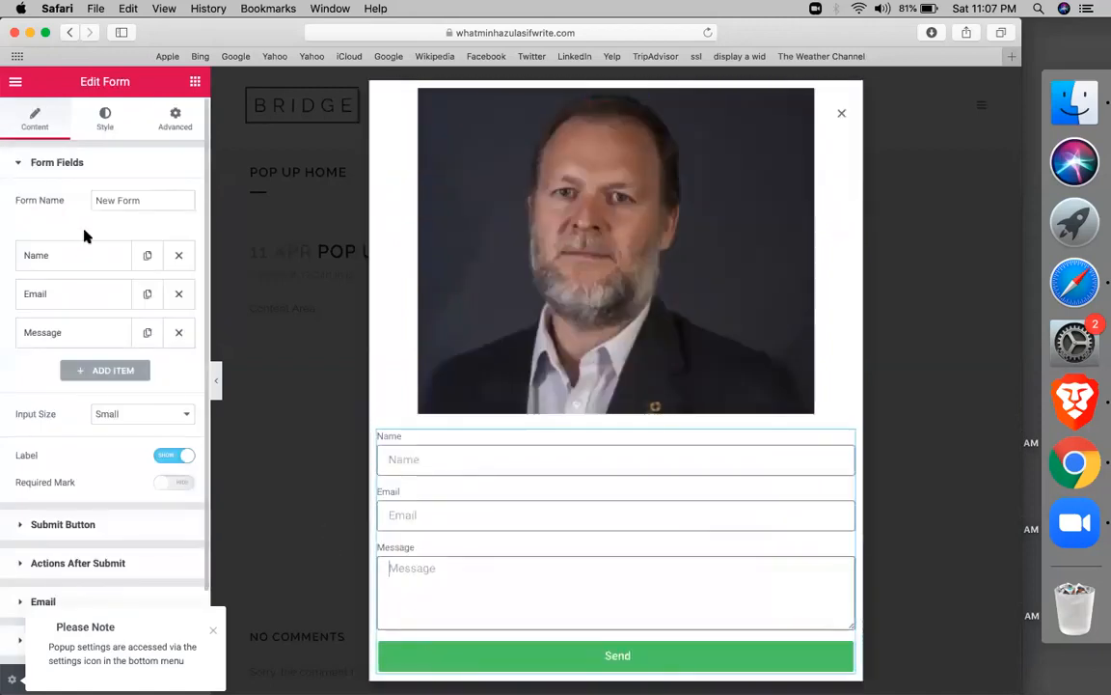
click(179, 334)
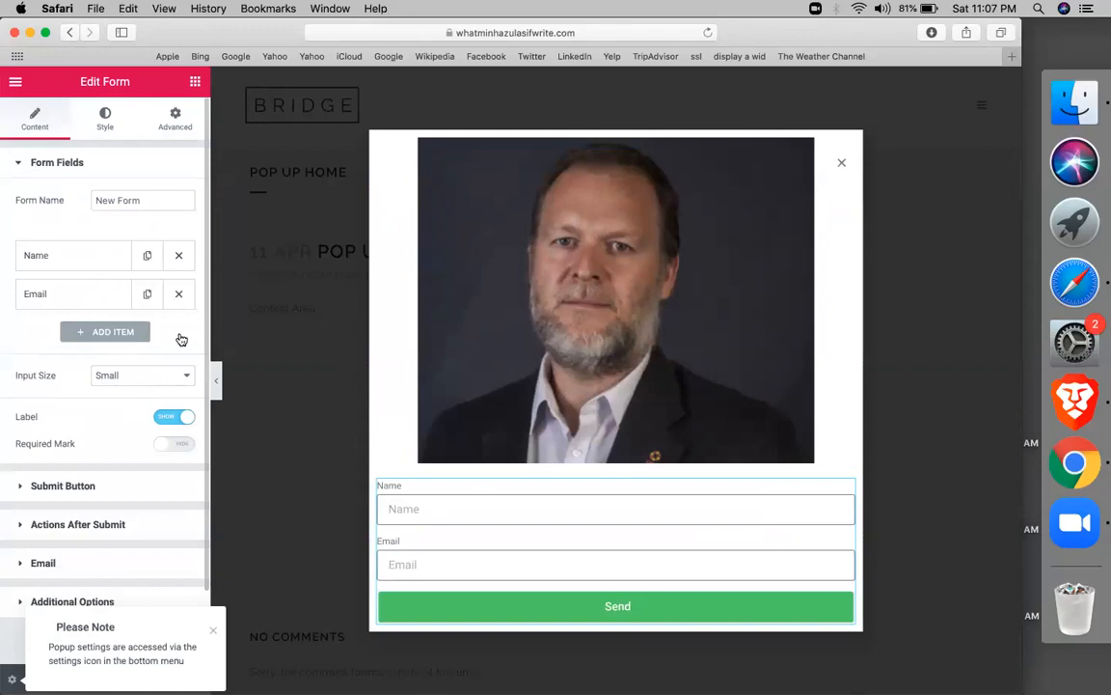
click(384, 508)
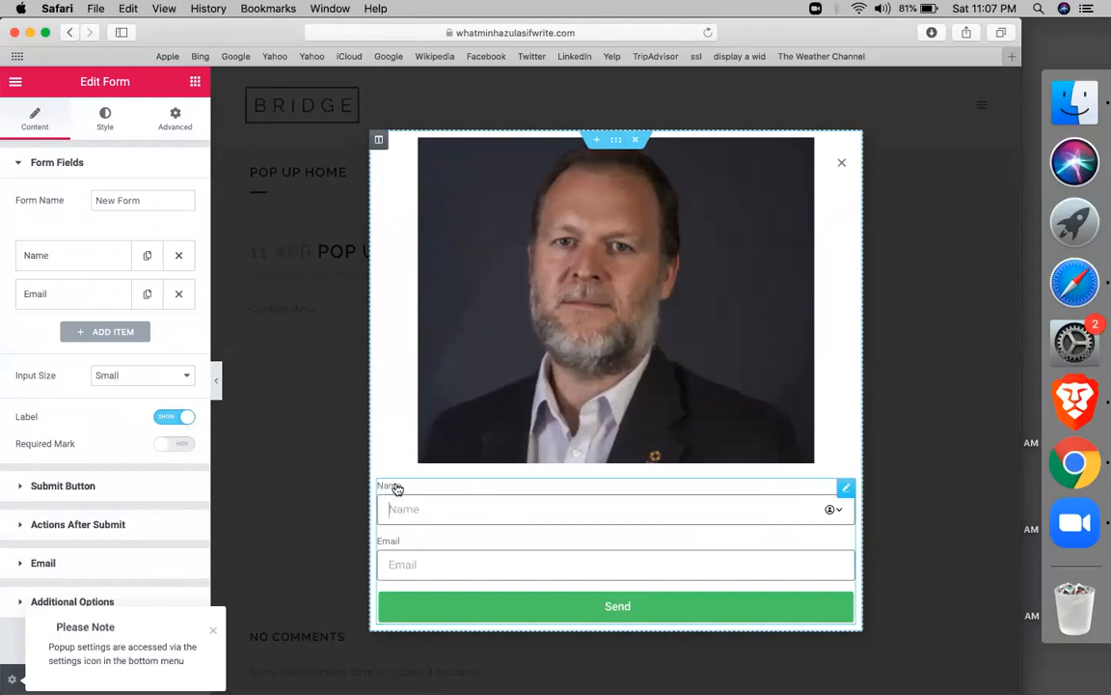
Clear the Name and Email field labels so only their placeholders show
click(100, 260)
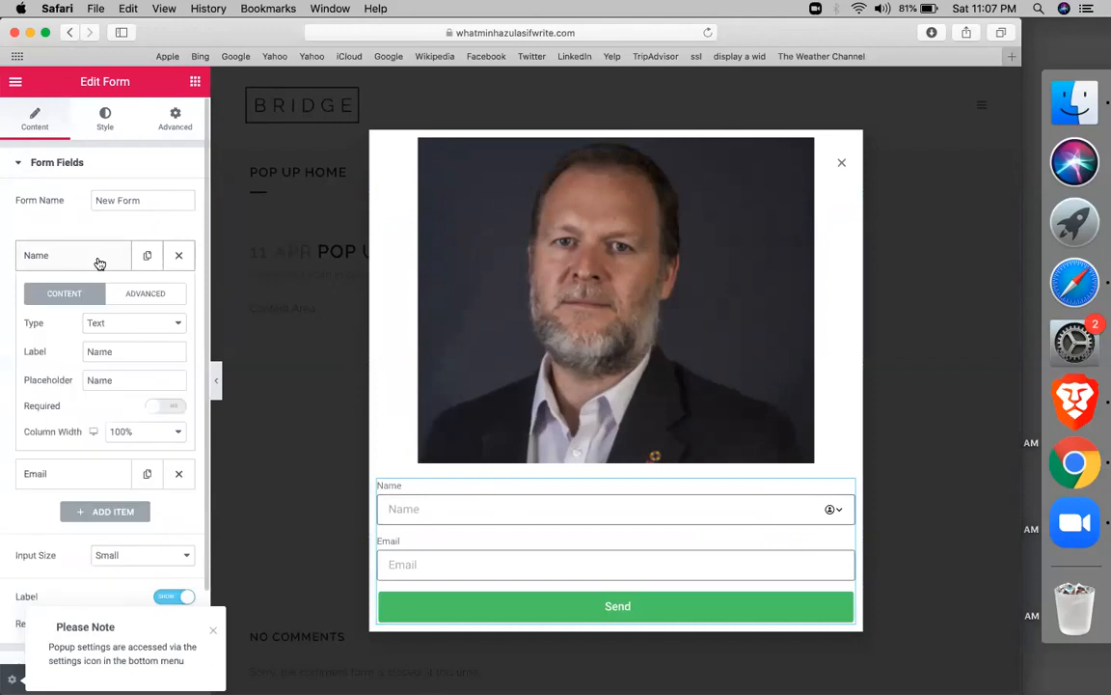
double_click(95, 353)
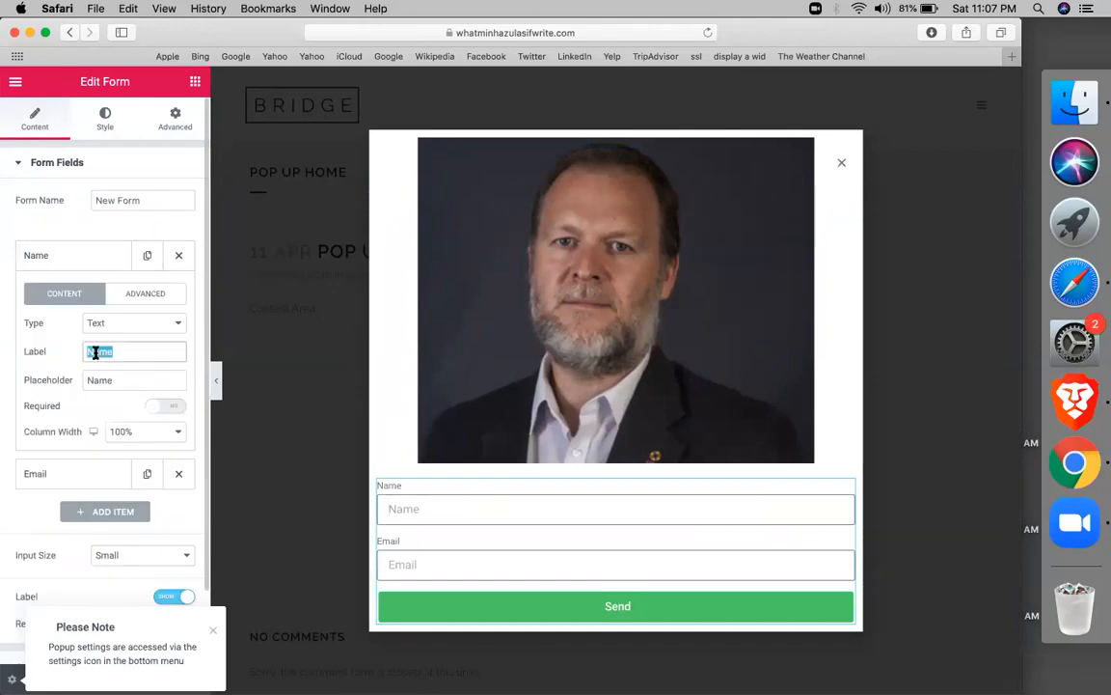
key(BackSpace)
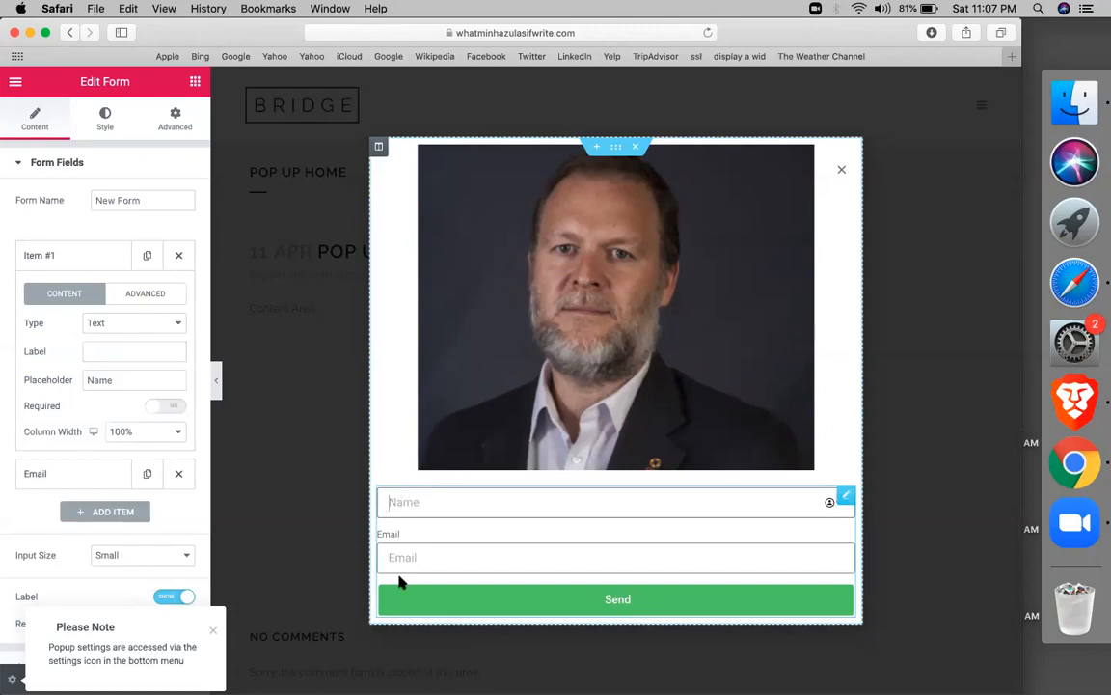
click(69, 256)
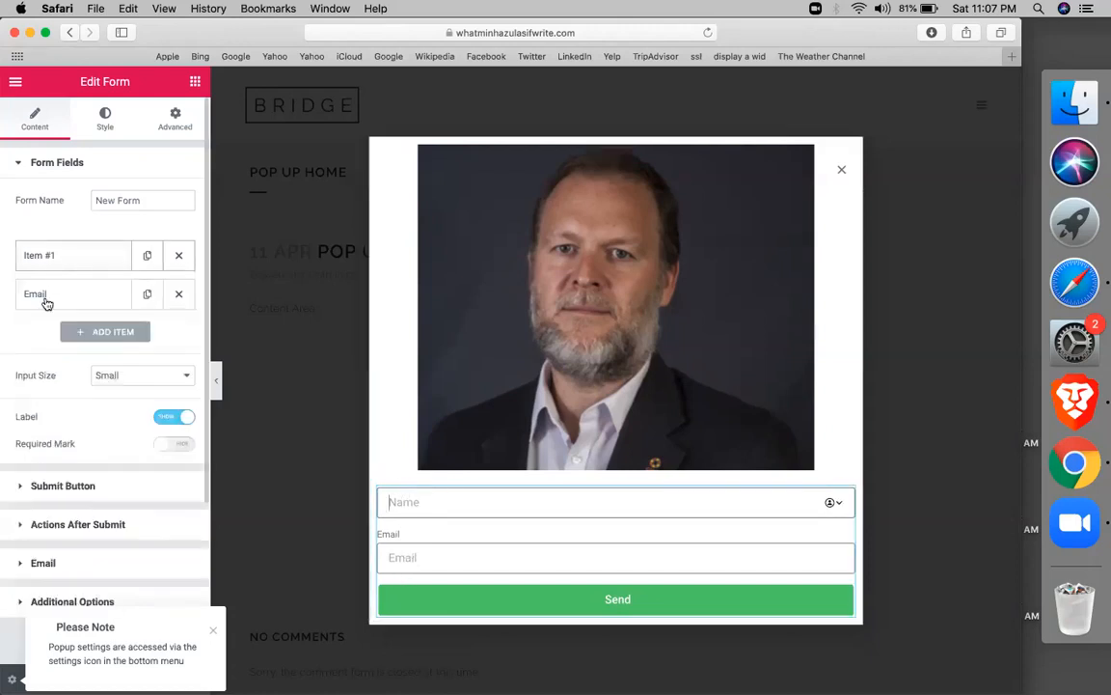
click(42, 295)
double_click(105, 389)
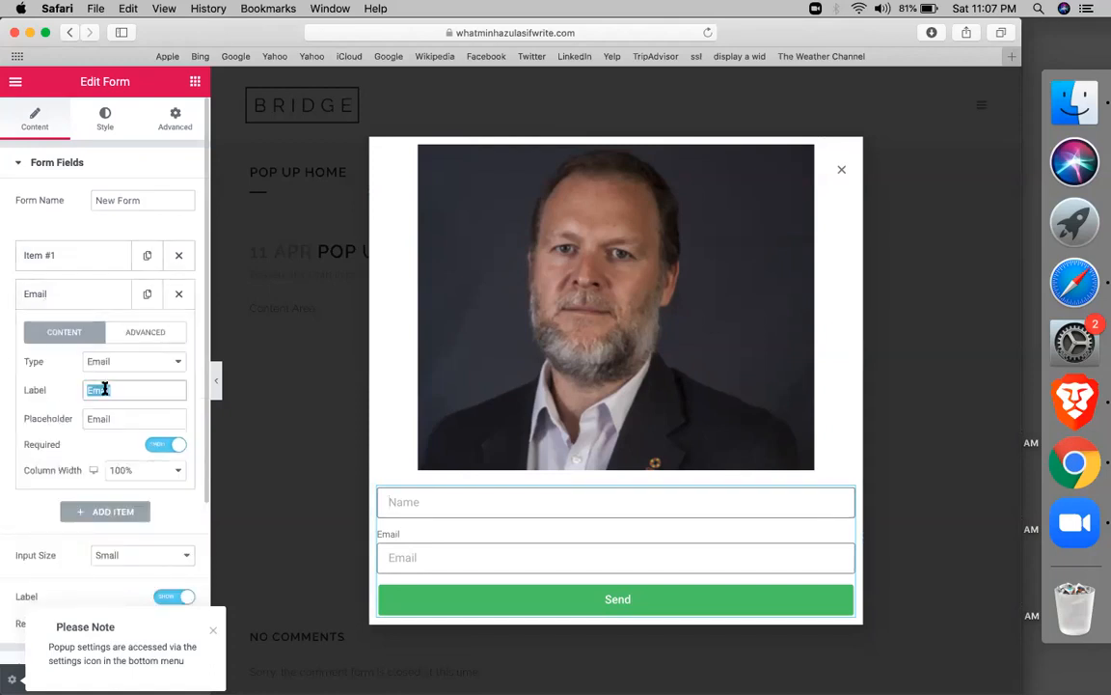
key(BackSpace)
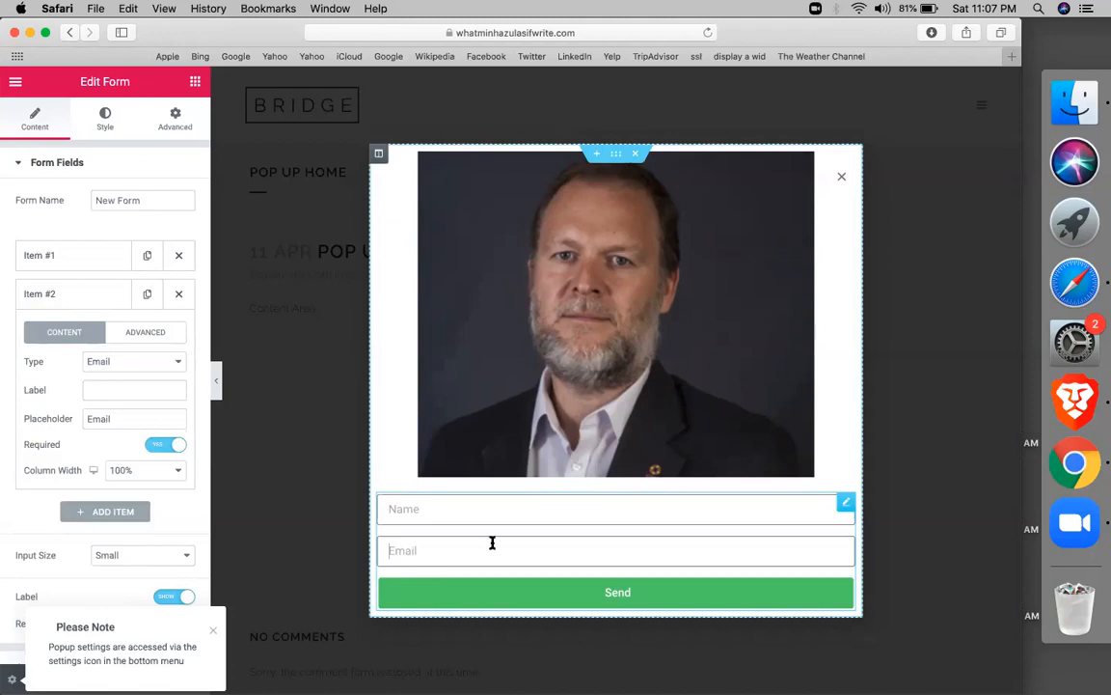
click(618, 154)
Set the section's padding to 50
click(170, 120)
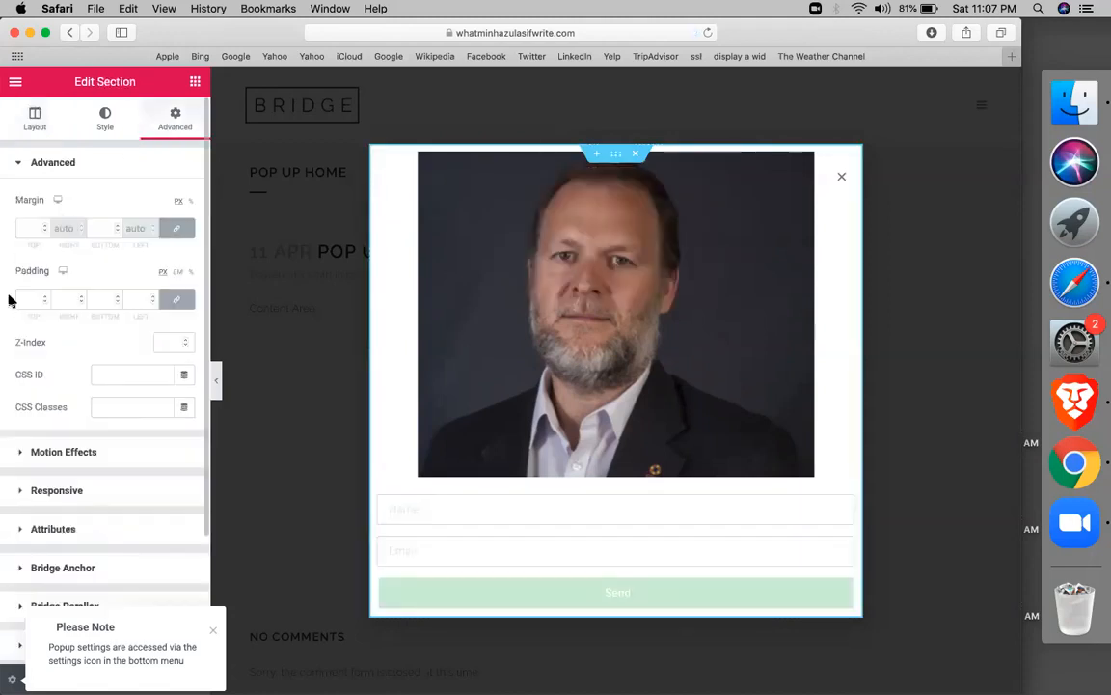
click(30, 299)
text(50)
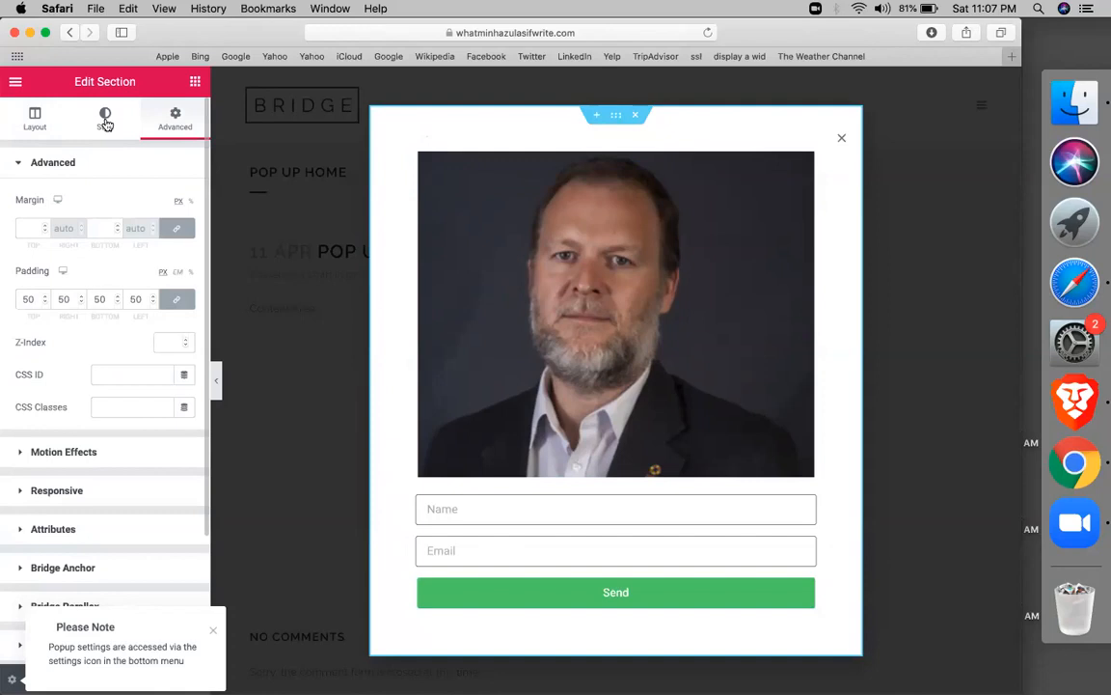
Switch the section background to a gradient with blue as the first colour
click(106, 121)
click(143, 237)
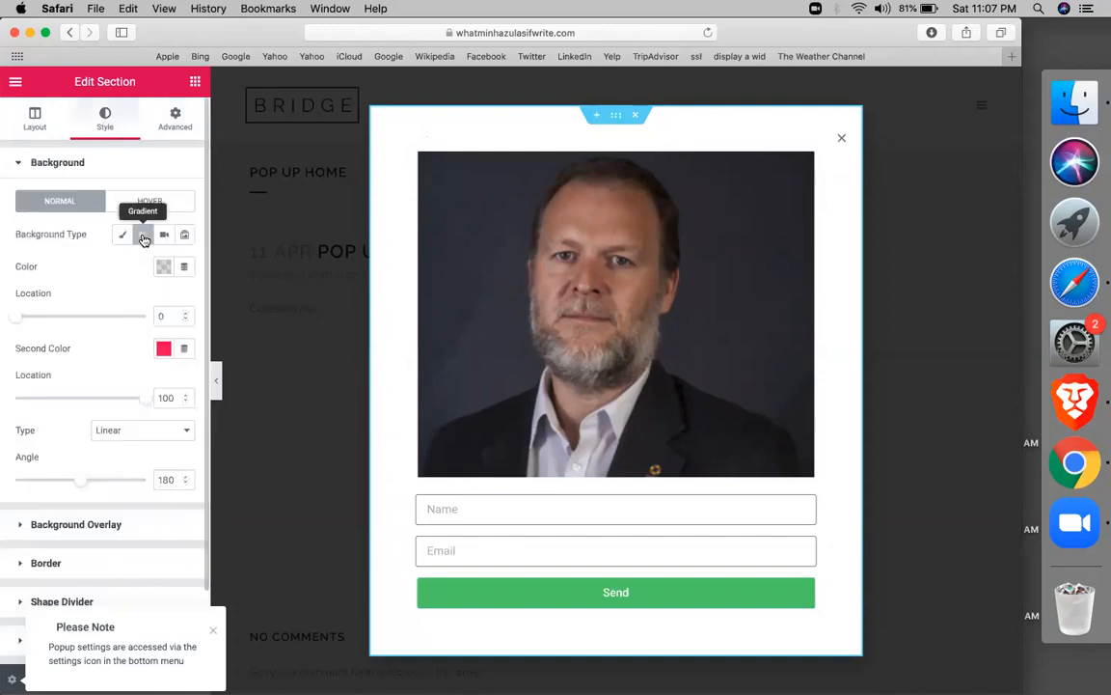
click(163, 266)
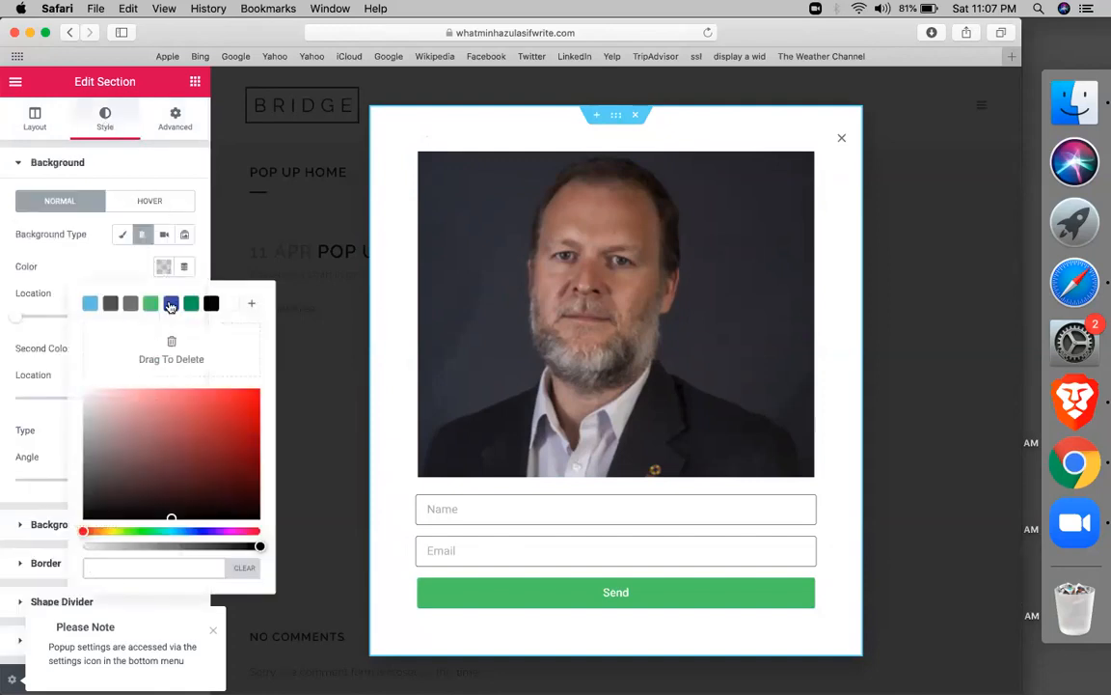
click(169, 305)
click(163, 267)
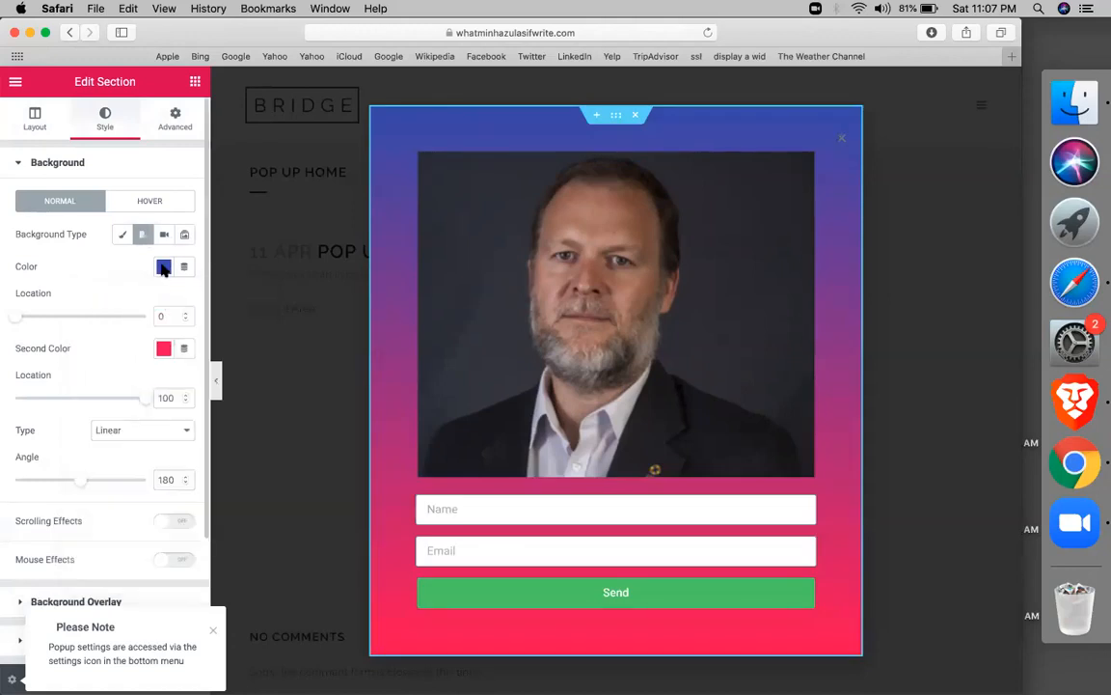
Open the photo's settings and dismiss the popup settings notice
right_click(551, 258)
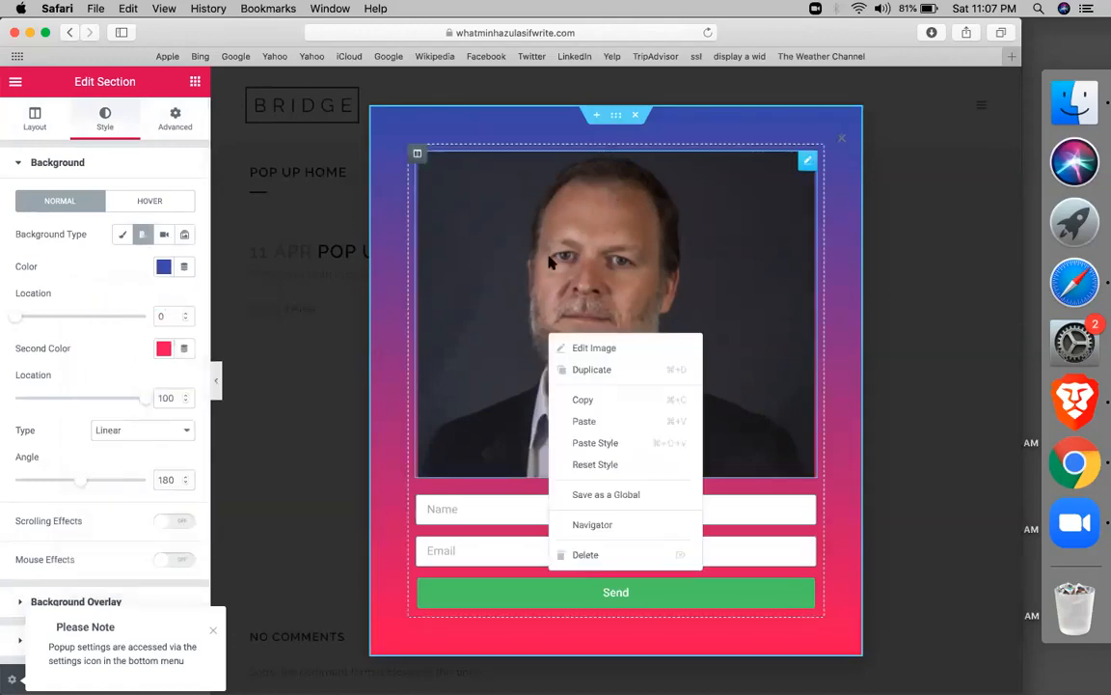
click(515, 356)
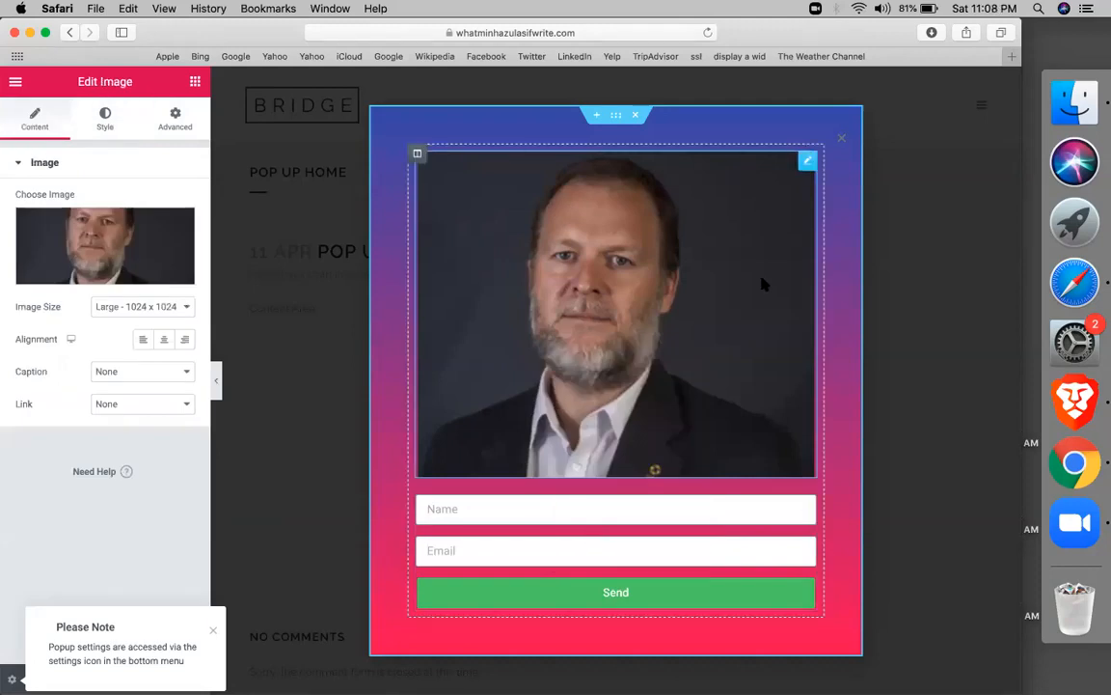
click(213, 631)
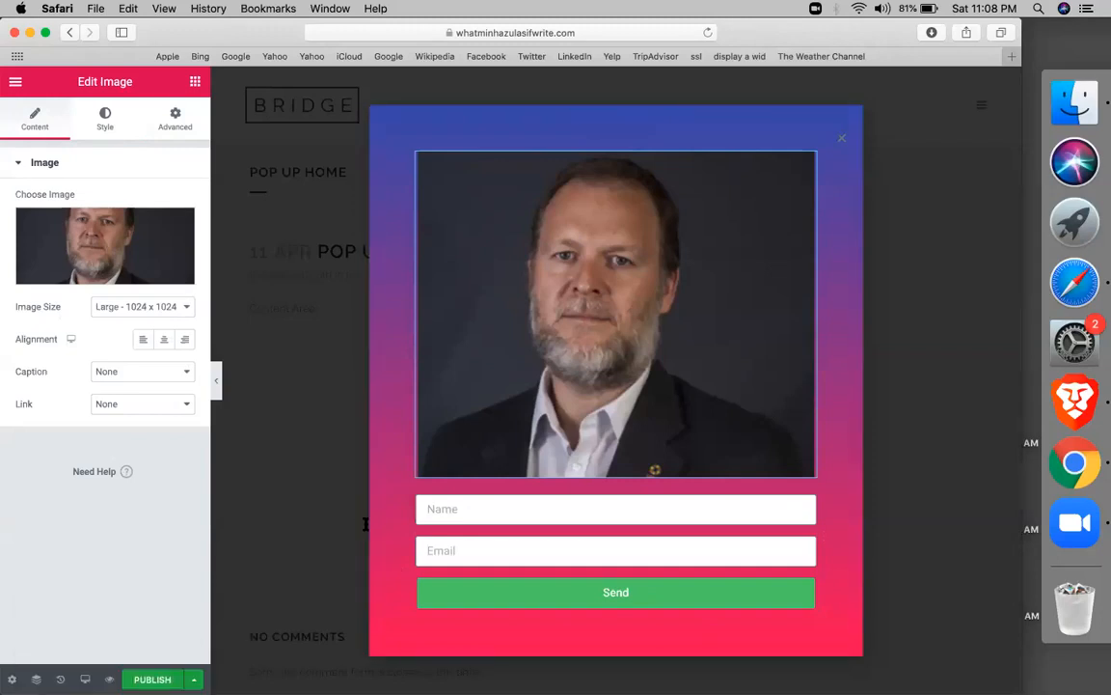
Edit the form and set both the Name and Email fields to 50% column width
click(366, 528)
click(531, 516)
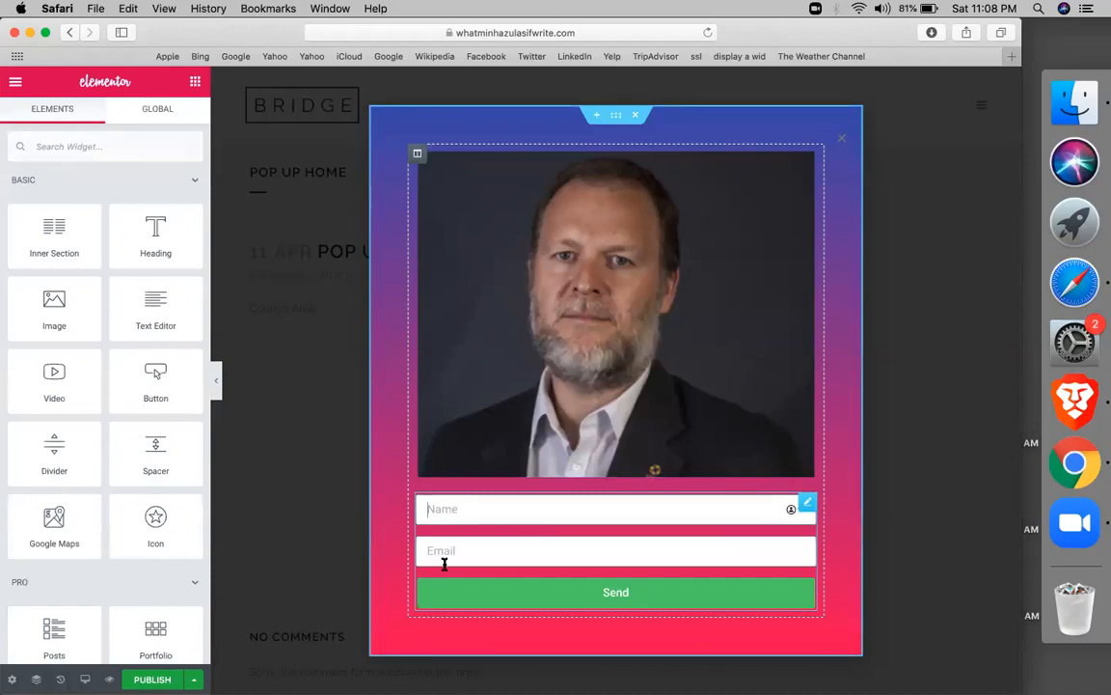
click(807, 502)
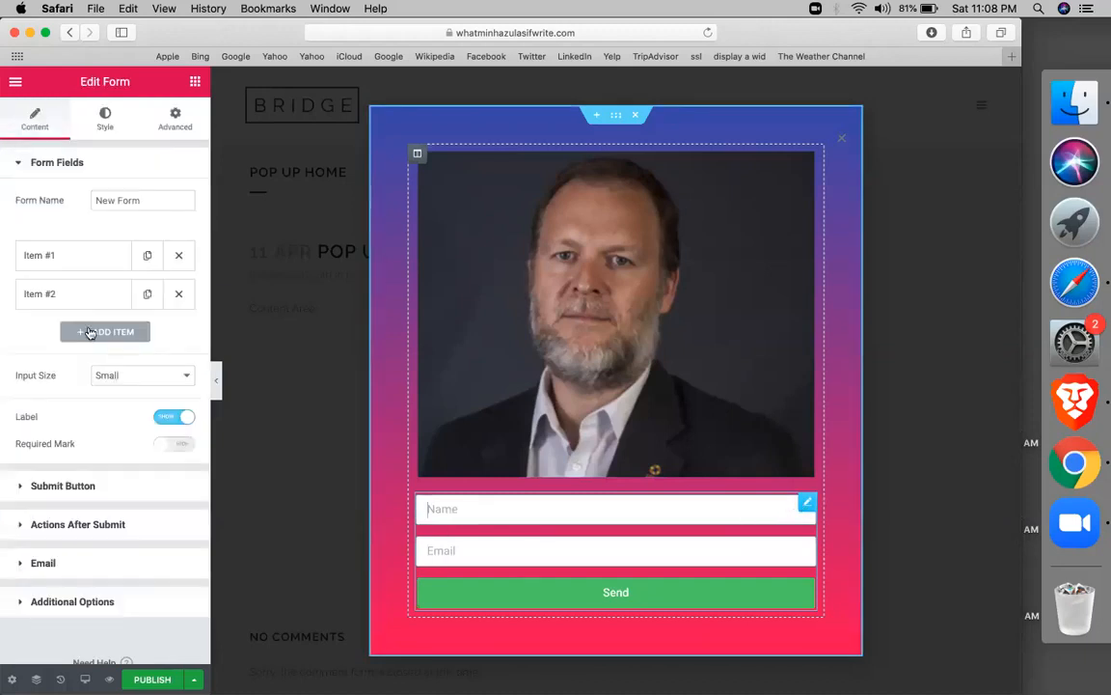
click(81, 256)
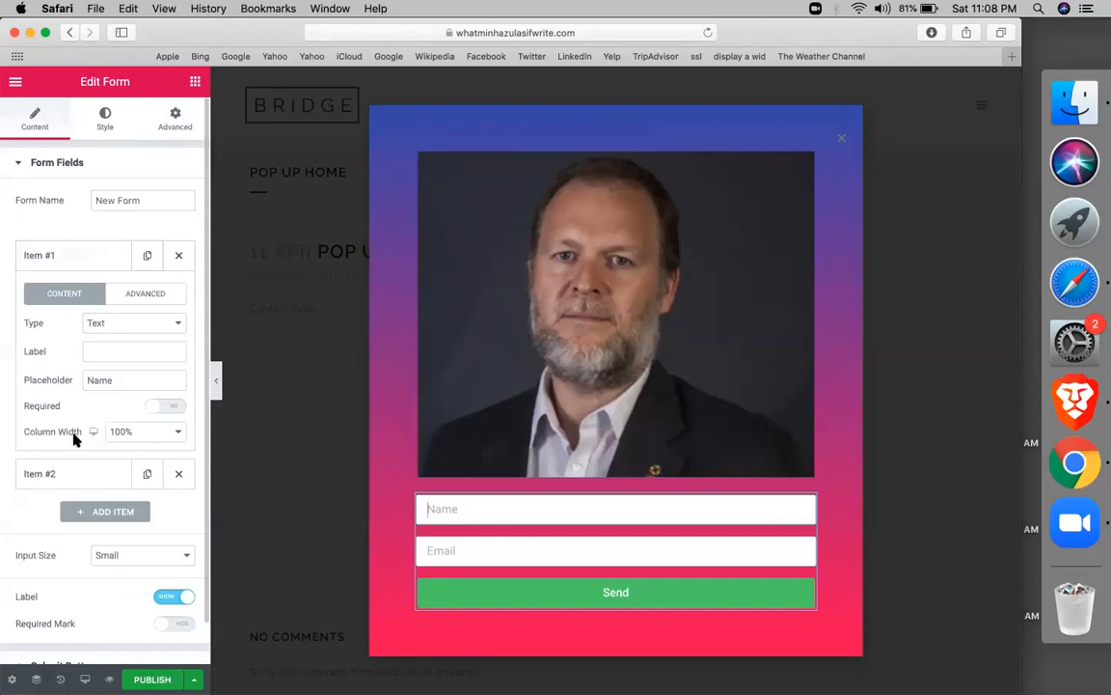
click(123, 436)
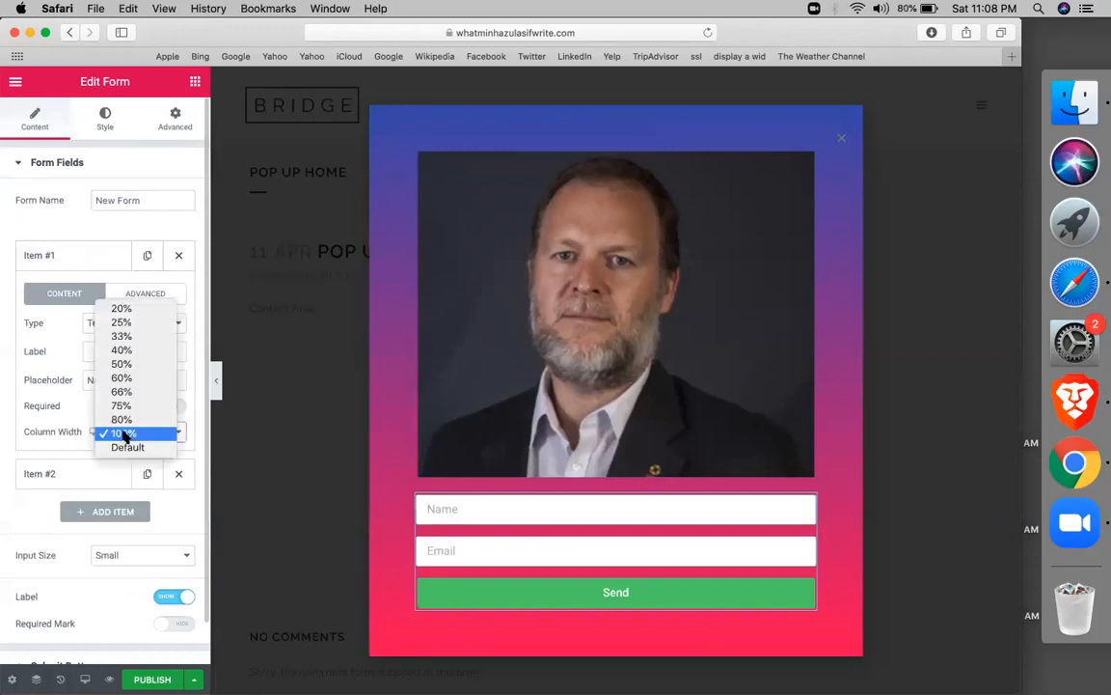
click(124, 366)
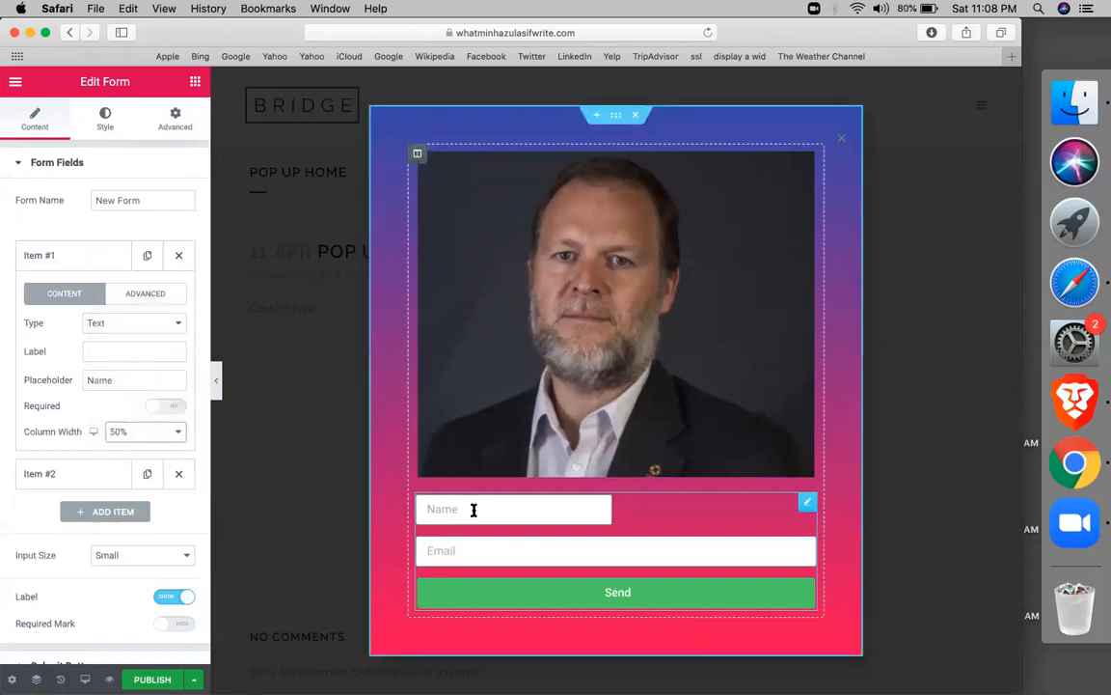
click(64, 477)
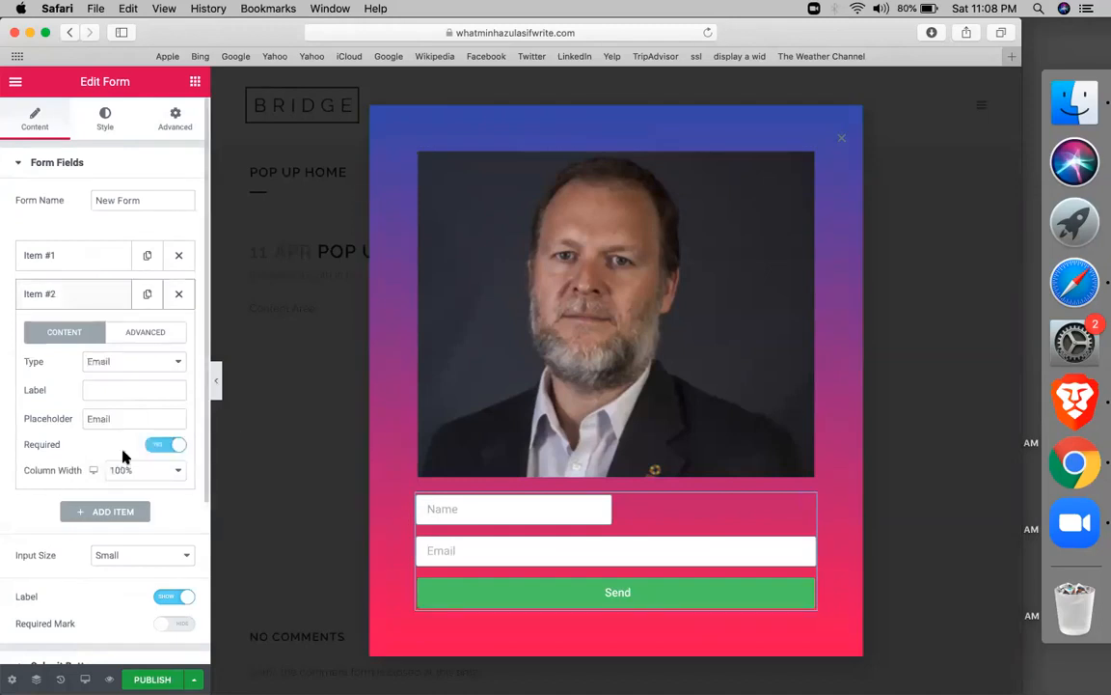
click(120, 473)
click(117, 397)
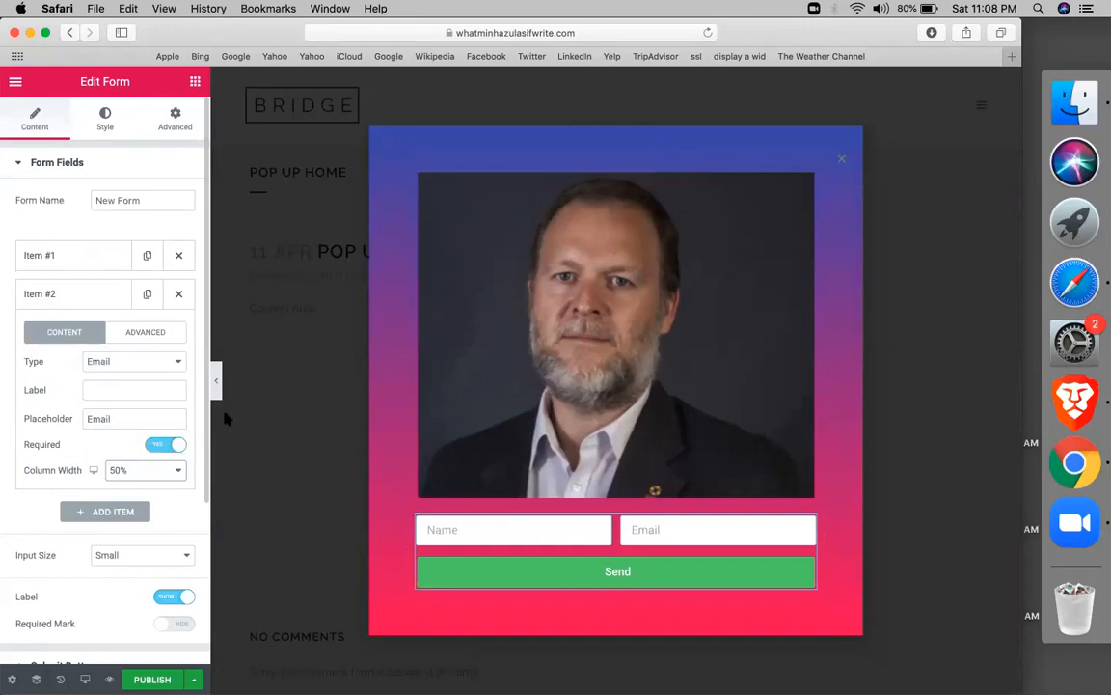
click(195, 84)
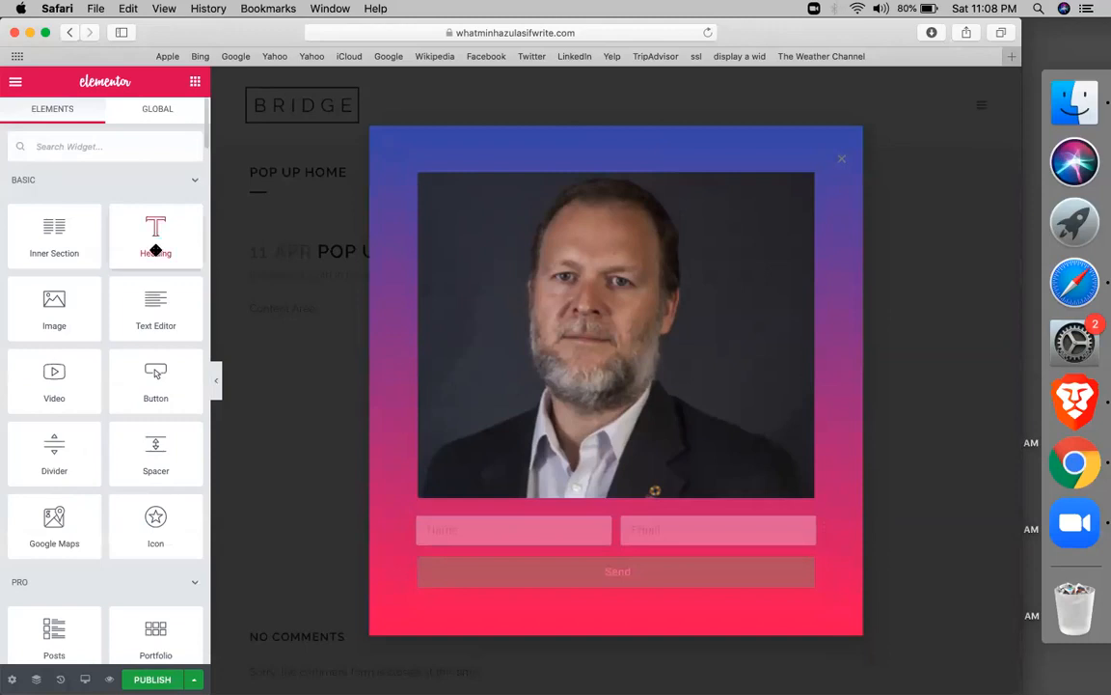
Drag a Text Editor above the photo and replace its placeholder with 'Get 50% off' / 'fill up the form !'
drag(144, 285, 508, 199)
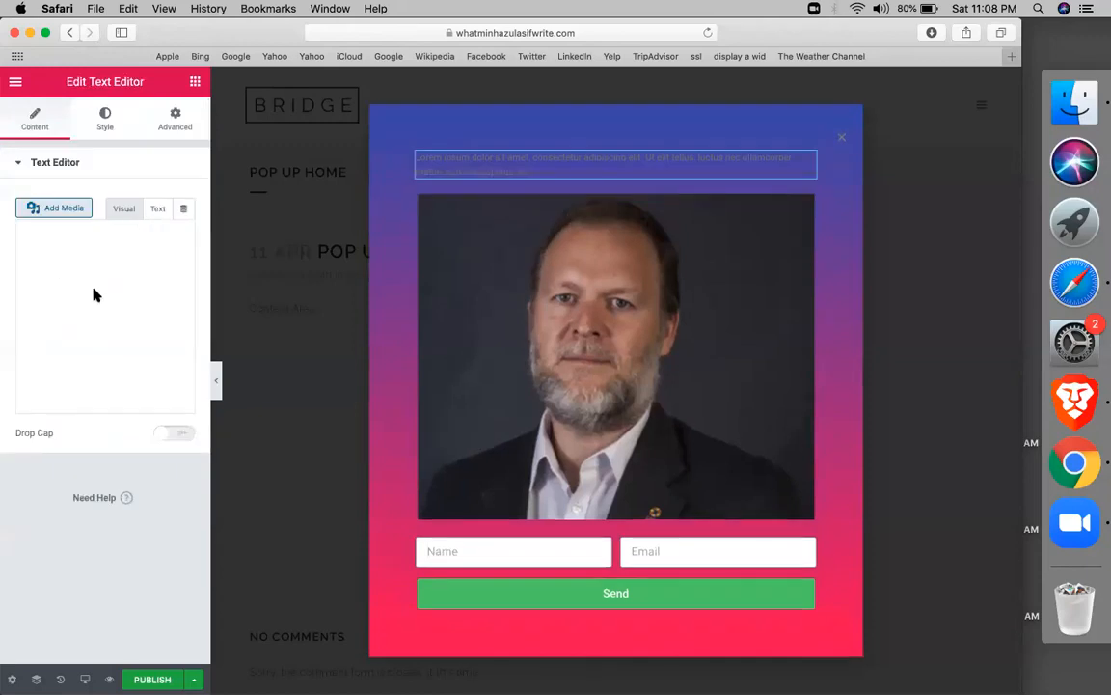
click(91, 327)
key(super+a)
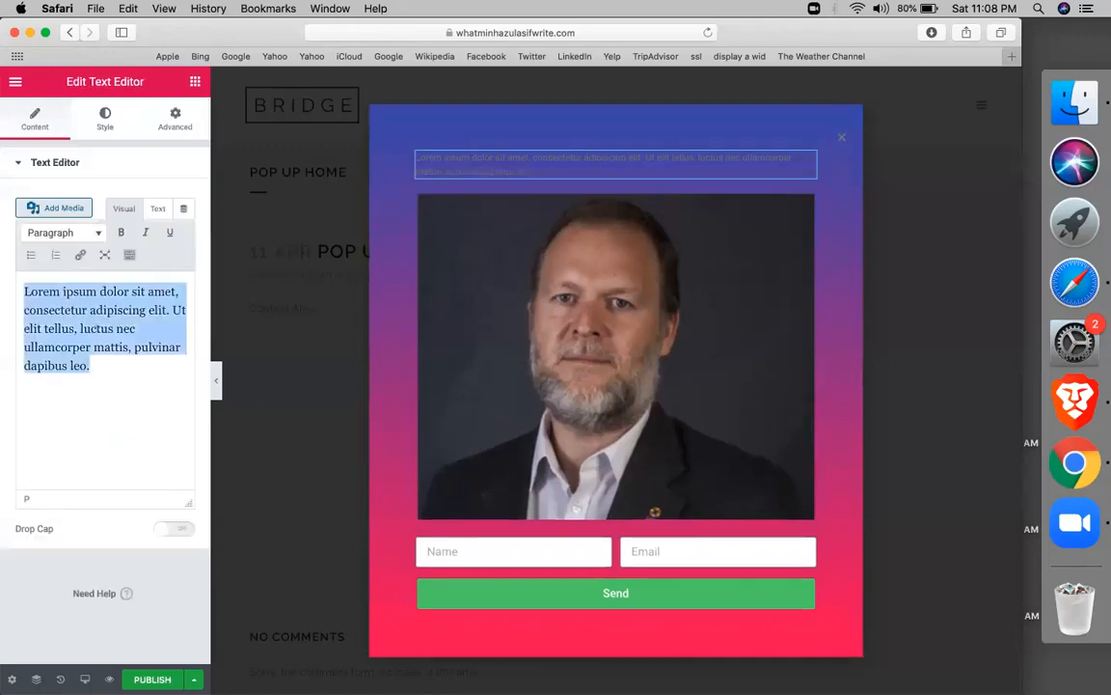
text(Get 50% off)
key(Return)
text(fill up the form)
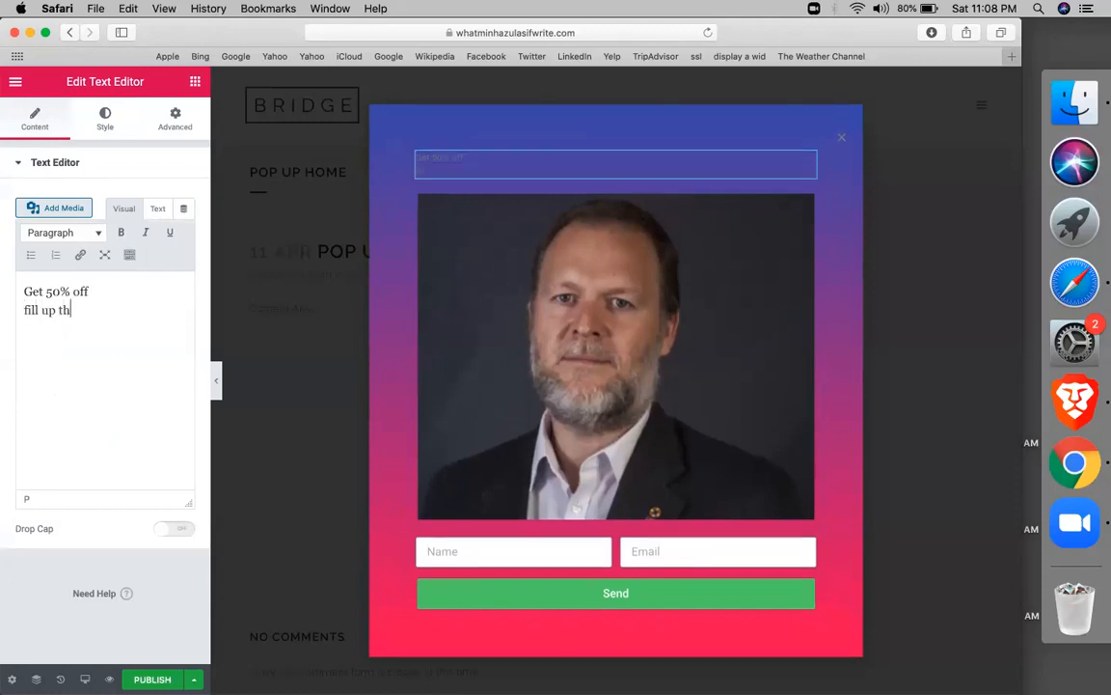
text(!)
key(super+a)
Centre the offer text and make its colour white
click(104, 135)
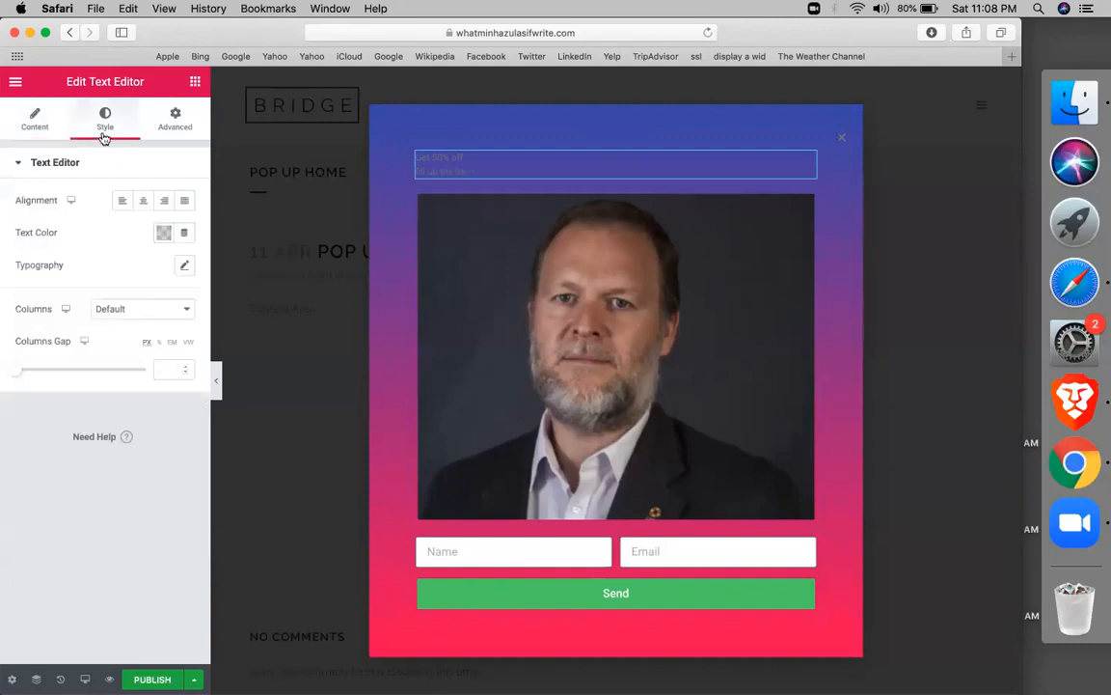
click(143, 199)
click(163, 233)
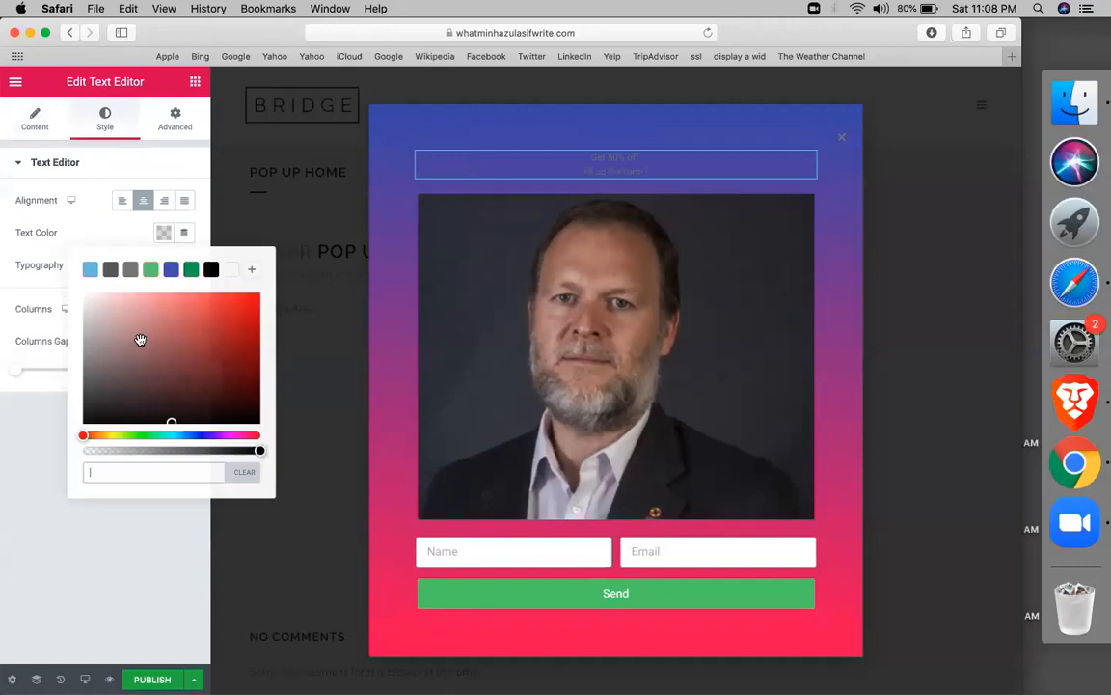
click(232, 270)
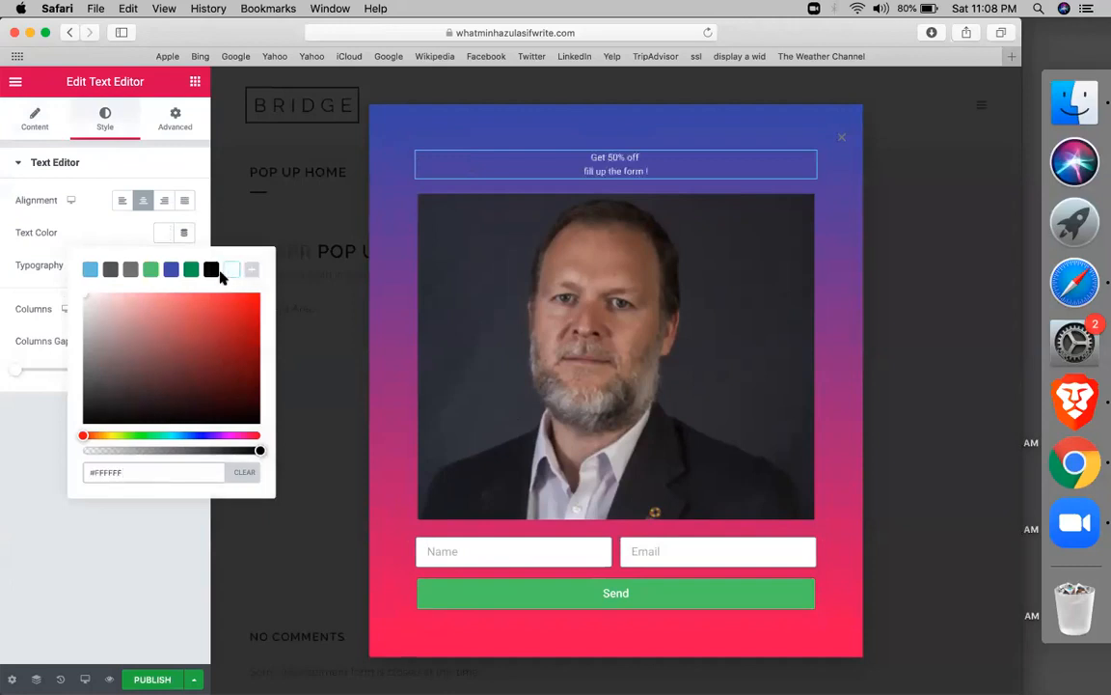
click(131, 216)
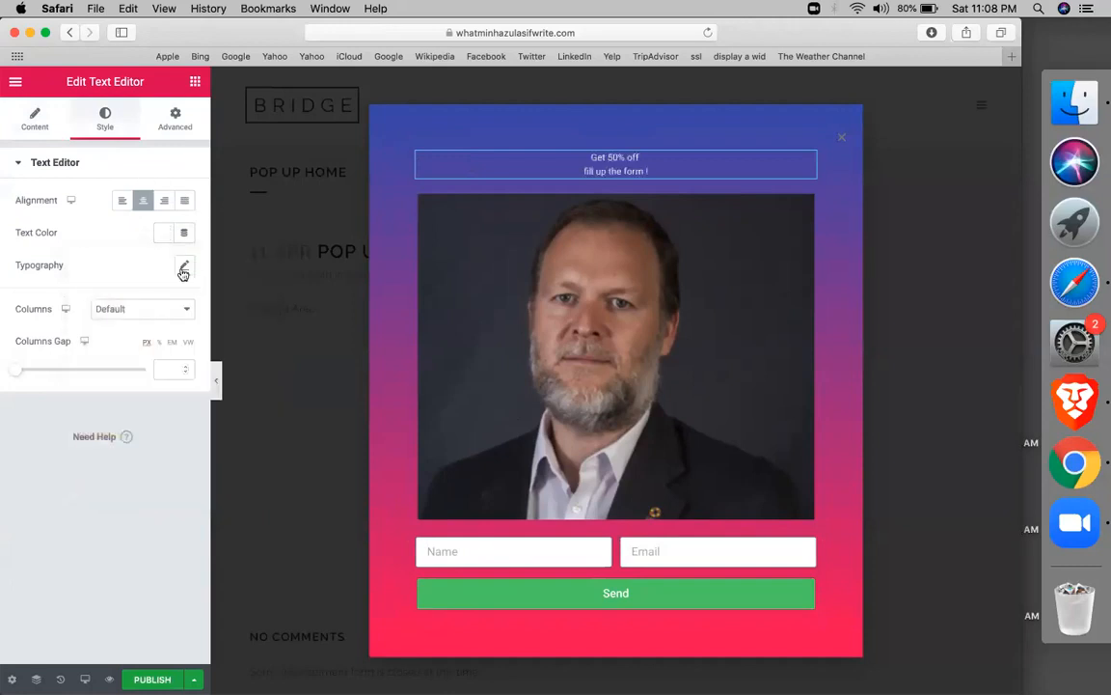
Set the offer text's typography to size 34 and weight 700
click(184, 265)
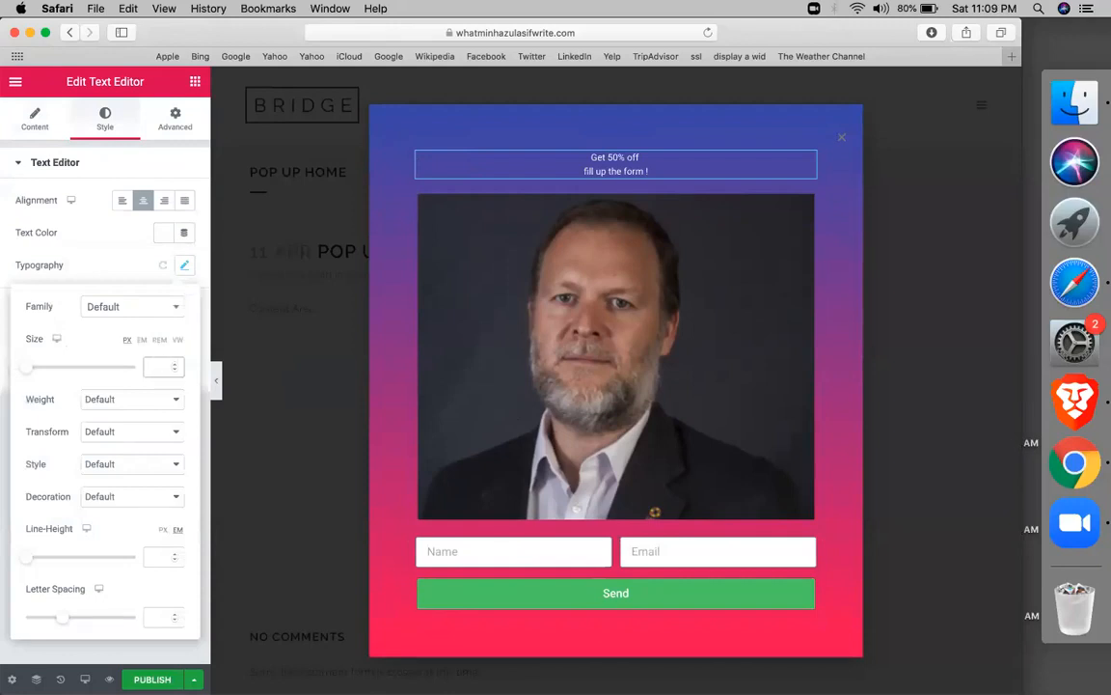
text(55)
key(BackSpace)
key(BackSpace)
text(45)
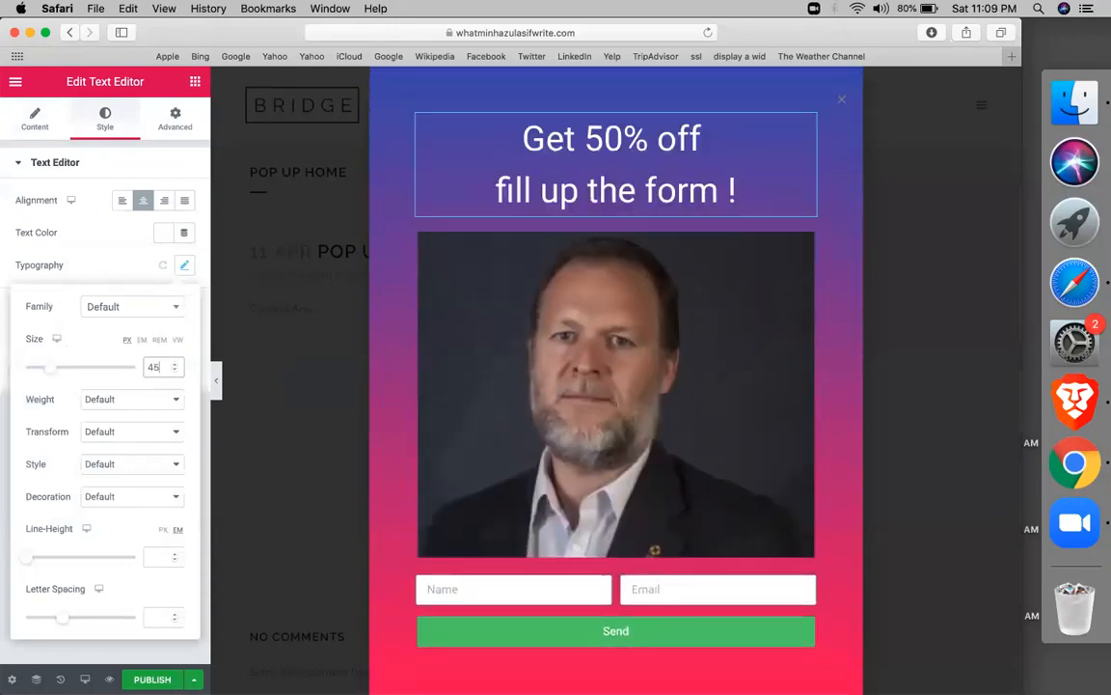
key(BackSpace)
key(BackSpace)
text(34)
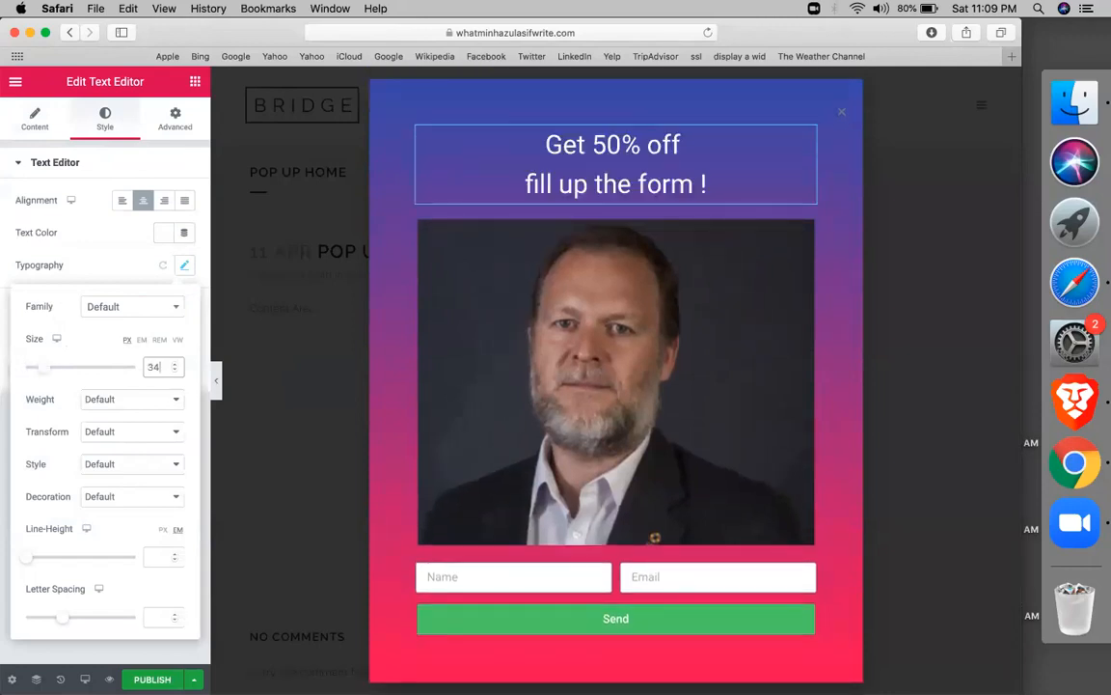
click(145, 405)
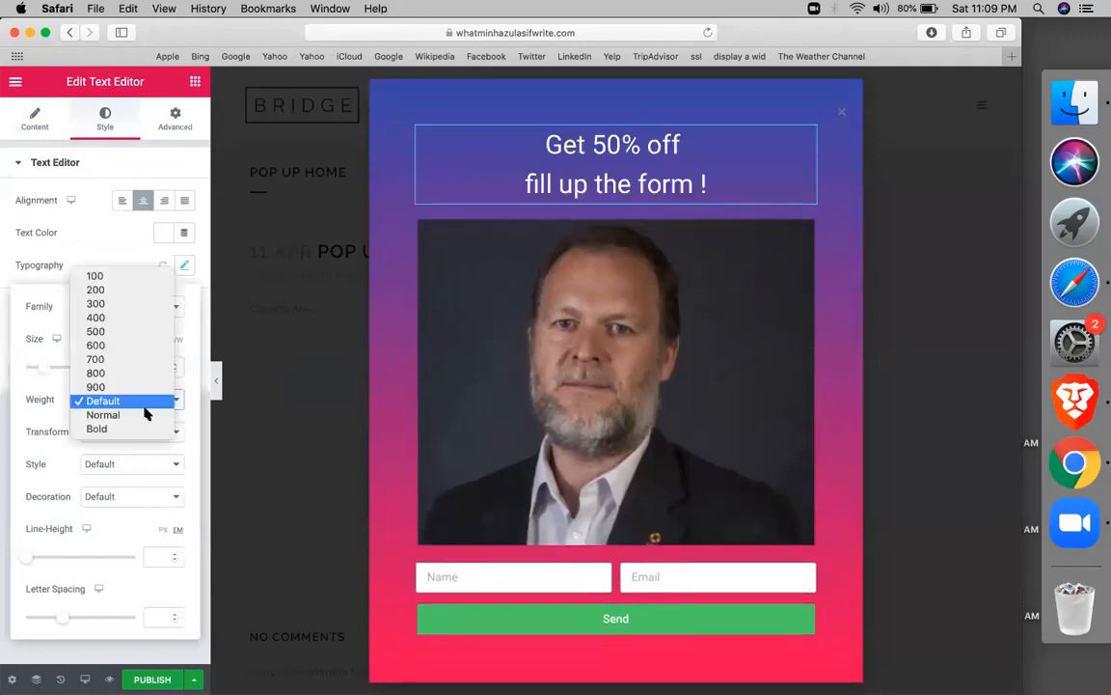
click(118, 369)
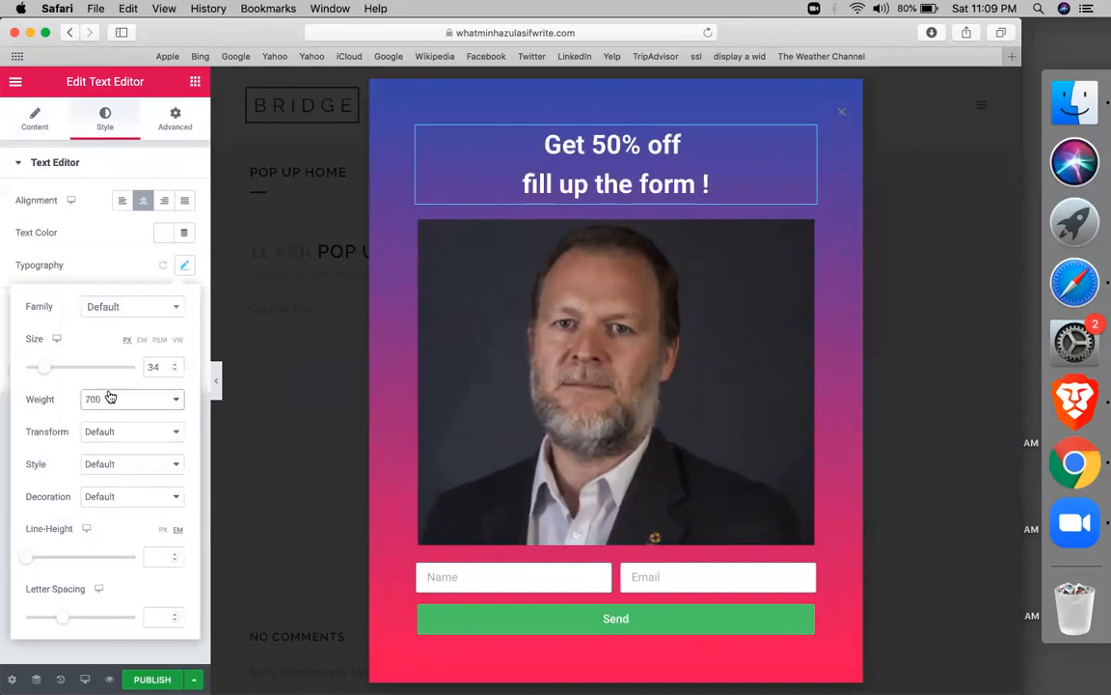
In Publish Settings, try a Singular Pages condition for Privacy Policy, then remove it
click(153, 677)
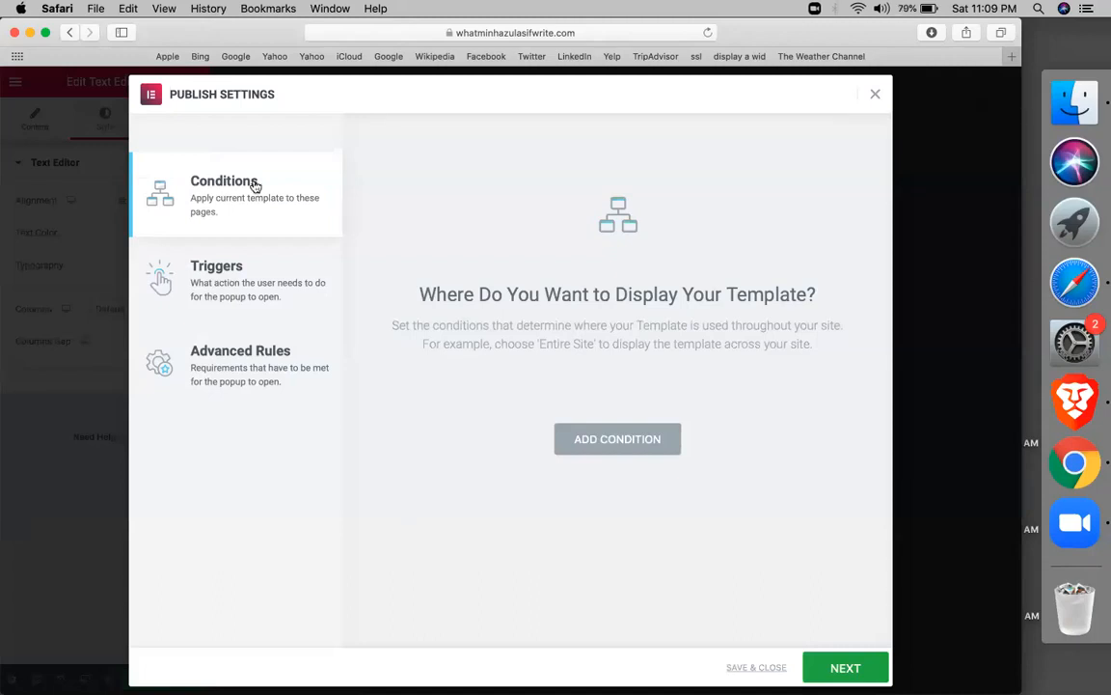
click(591, 441)
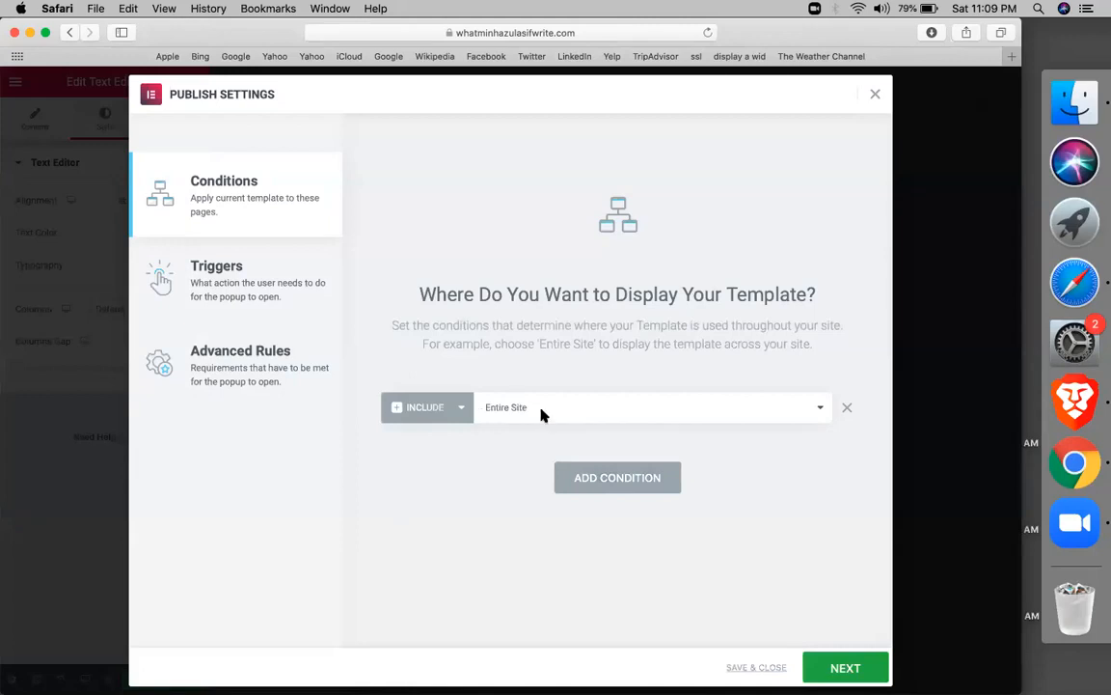
click(542, 415)
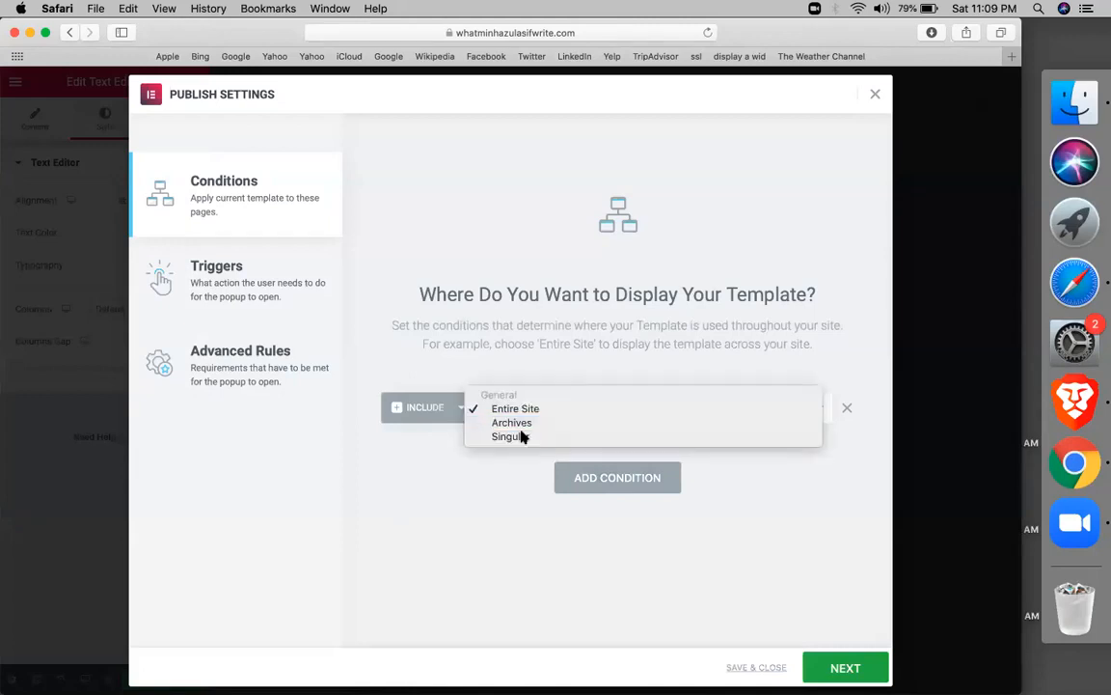
click(521, 436)
click(639, 403)
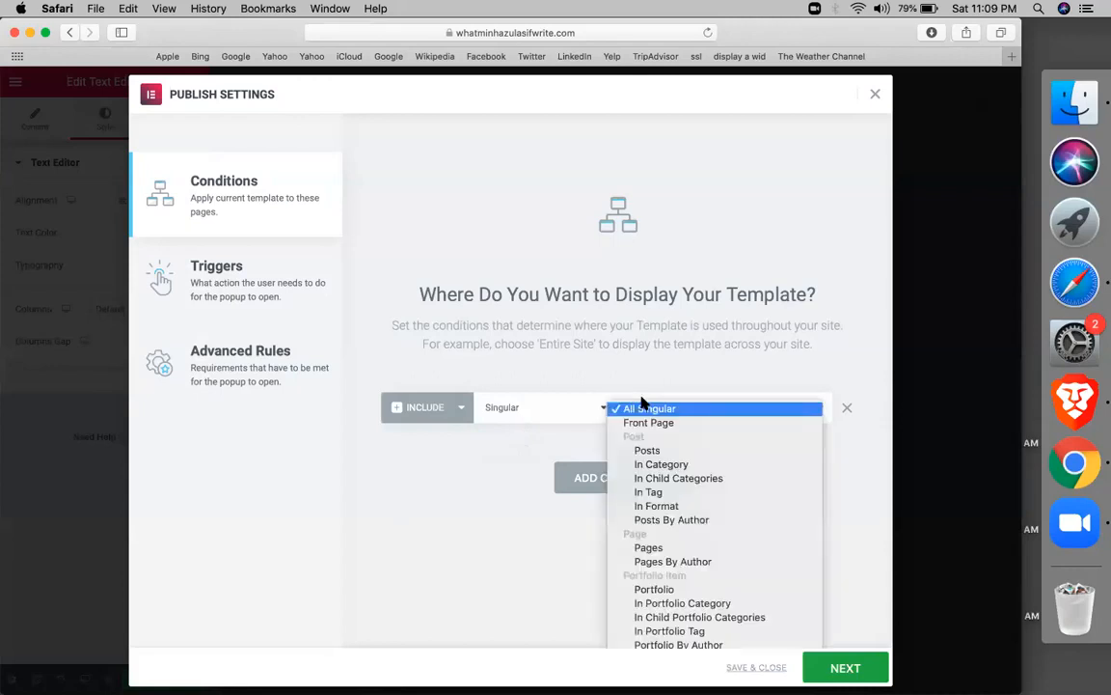
click(670, 548)
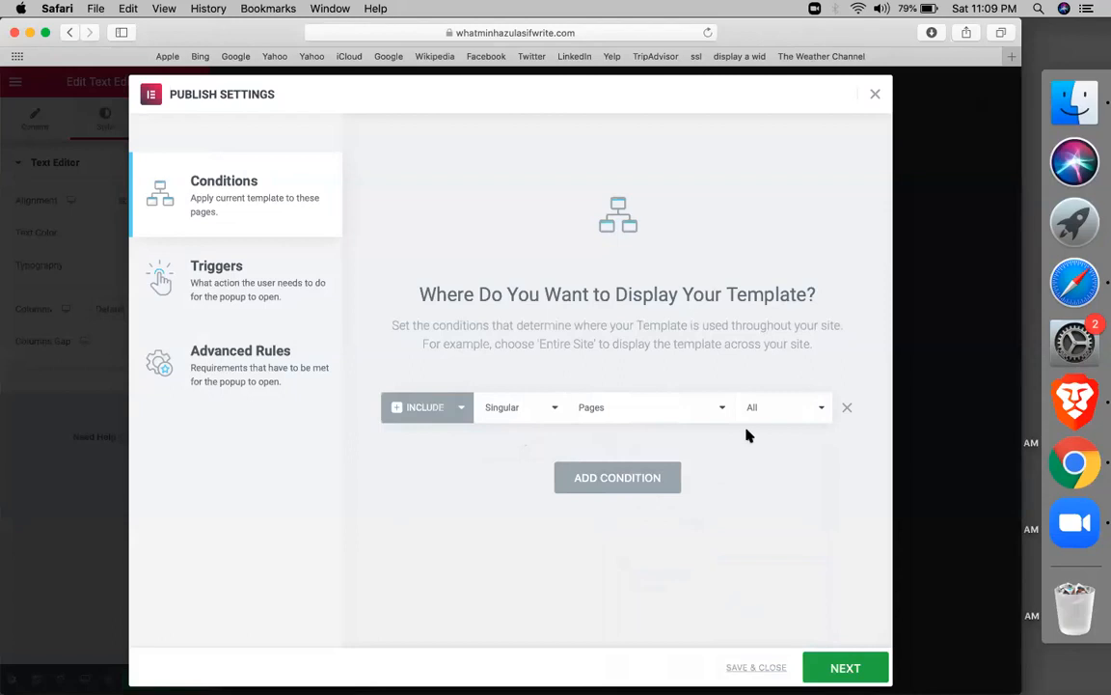
click(758, 412)
text(h)
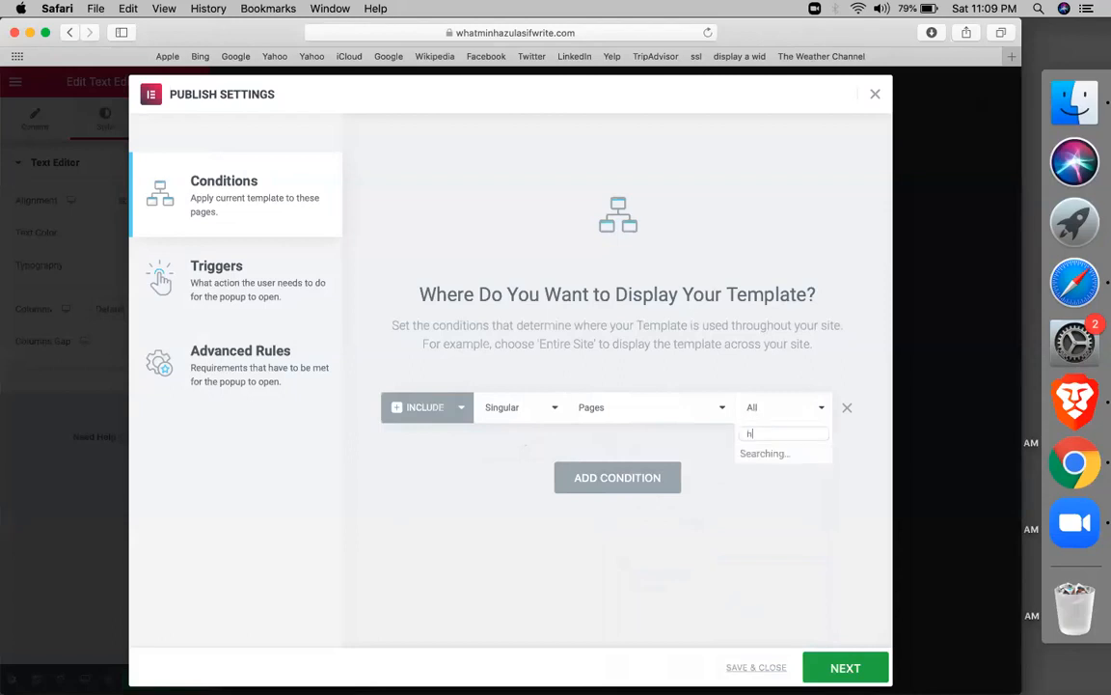
text(ome)
key(BackSpace)
key(BackSpace)
key(BackSpace)
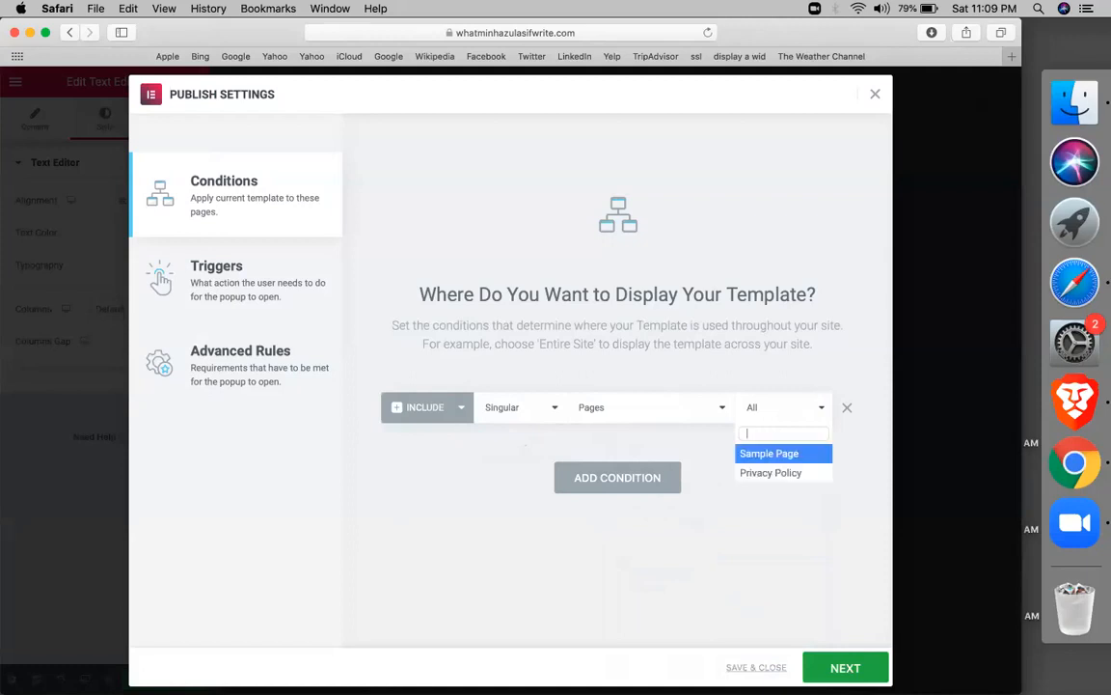
key(Down)
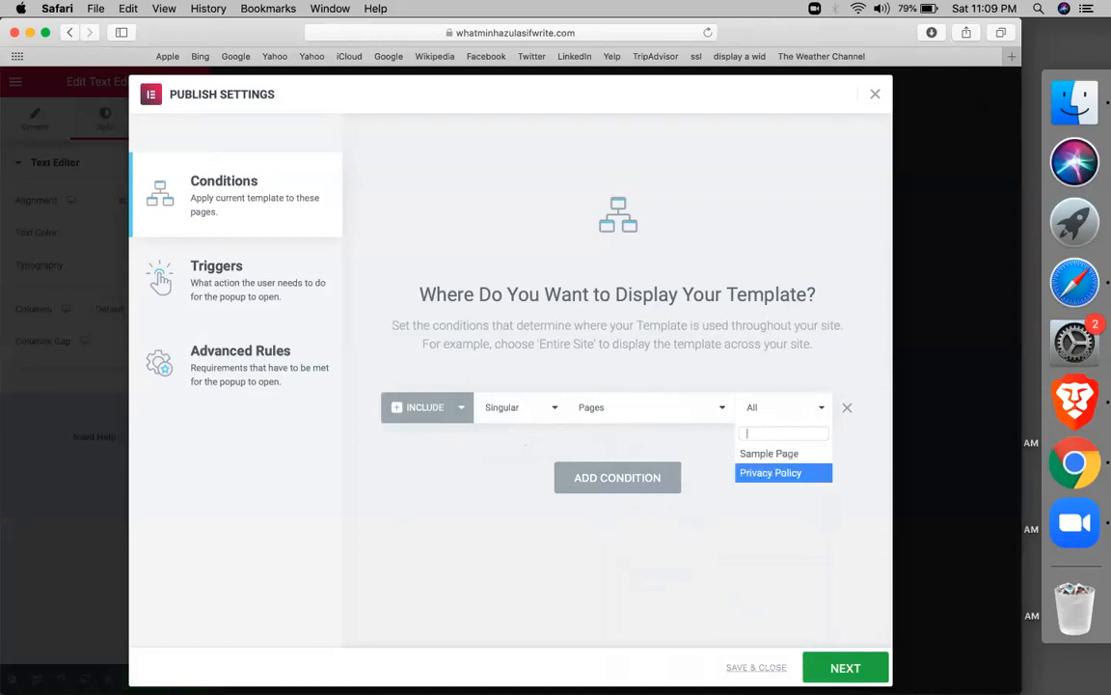
key(Return)
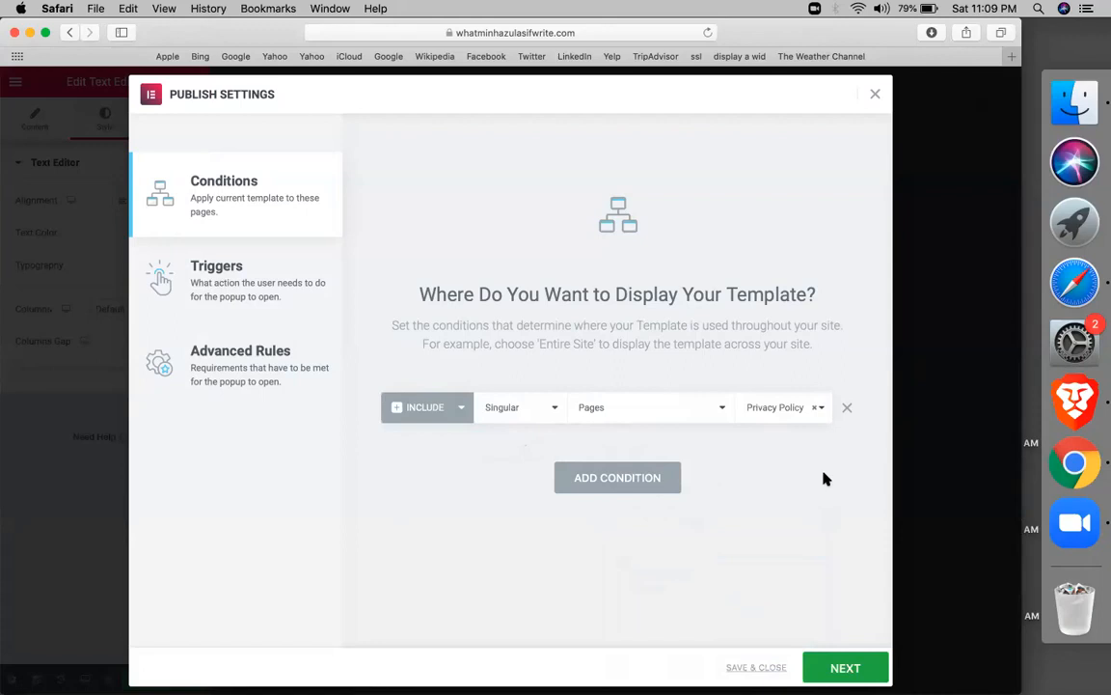
click(847, 409)
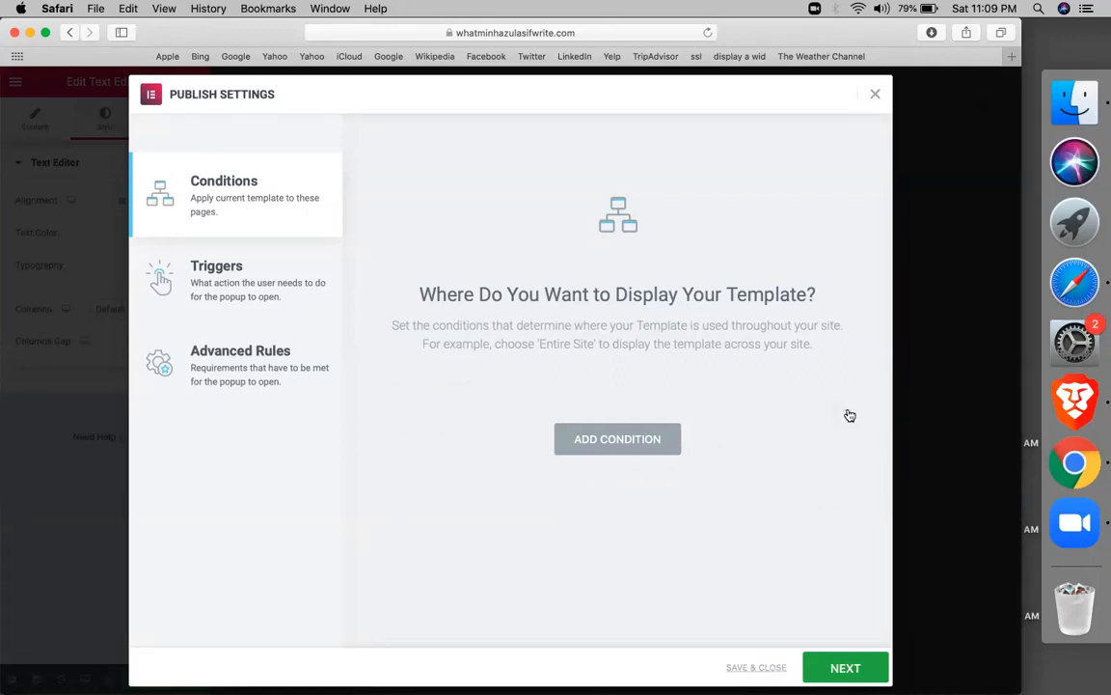
Add an Include condition for Singular > Pages, covering all pages
click(635, 451)
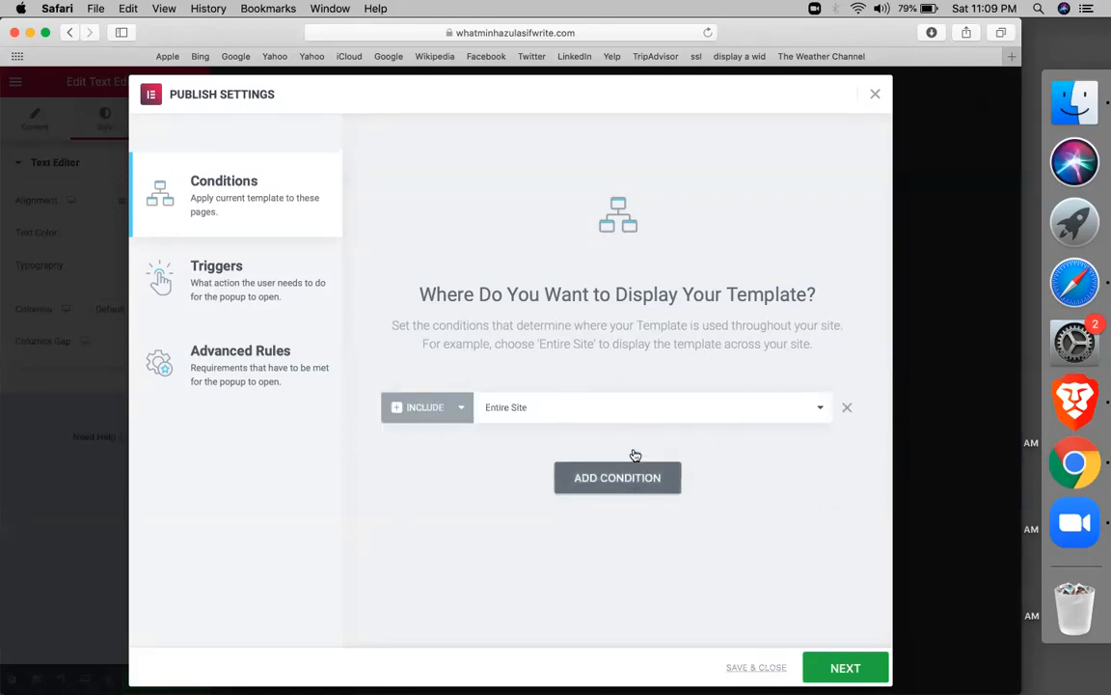
click(547, 415)
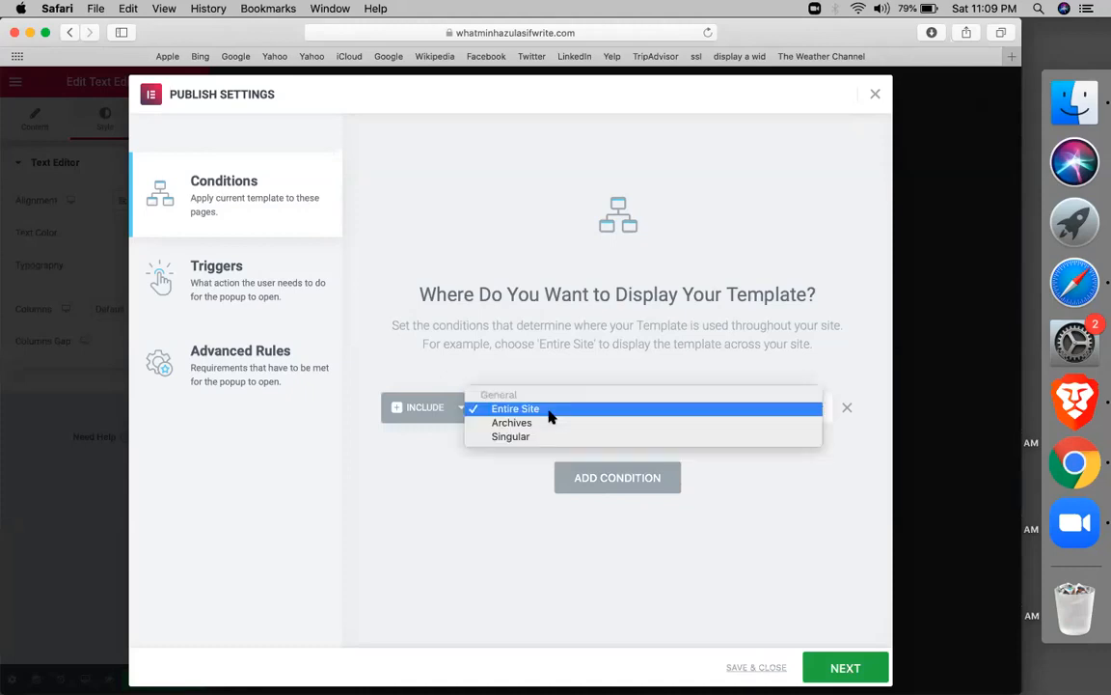
click(521, 437)
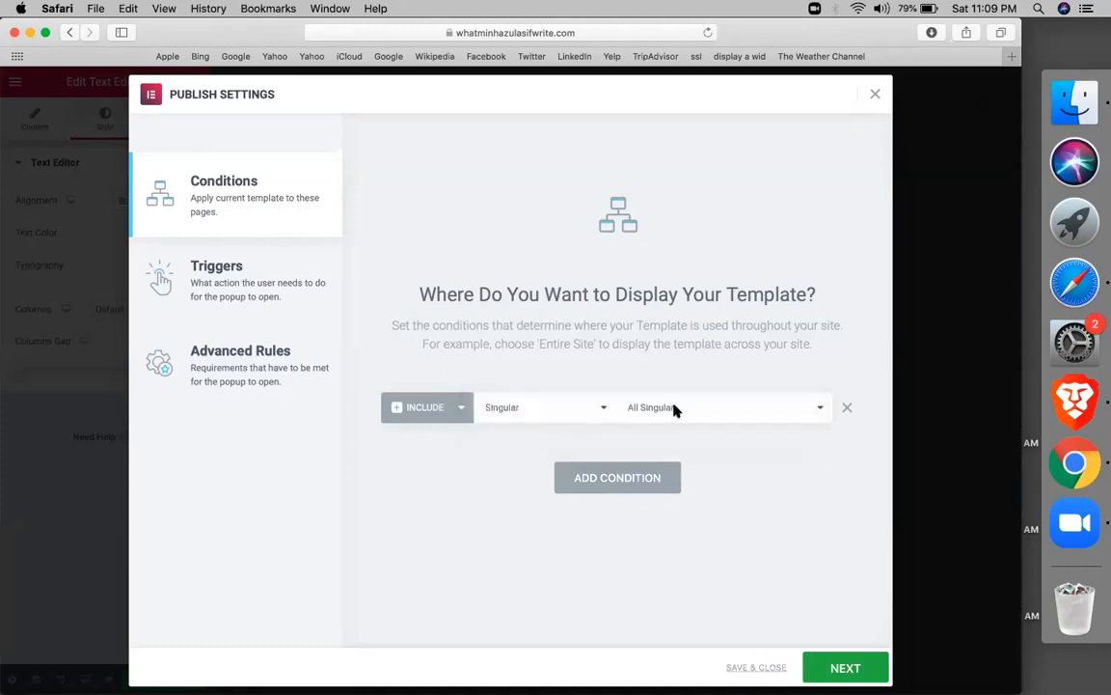
click(673, 409)
click(643, 550)
Add an Exclude condition for Singular > Posts
click(644, 490)
click(446, 446)
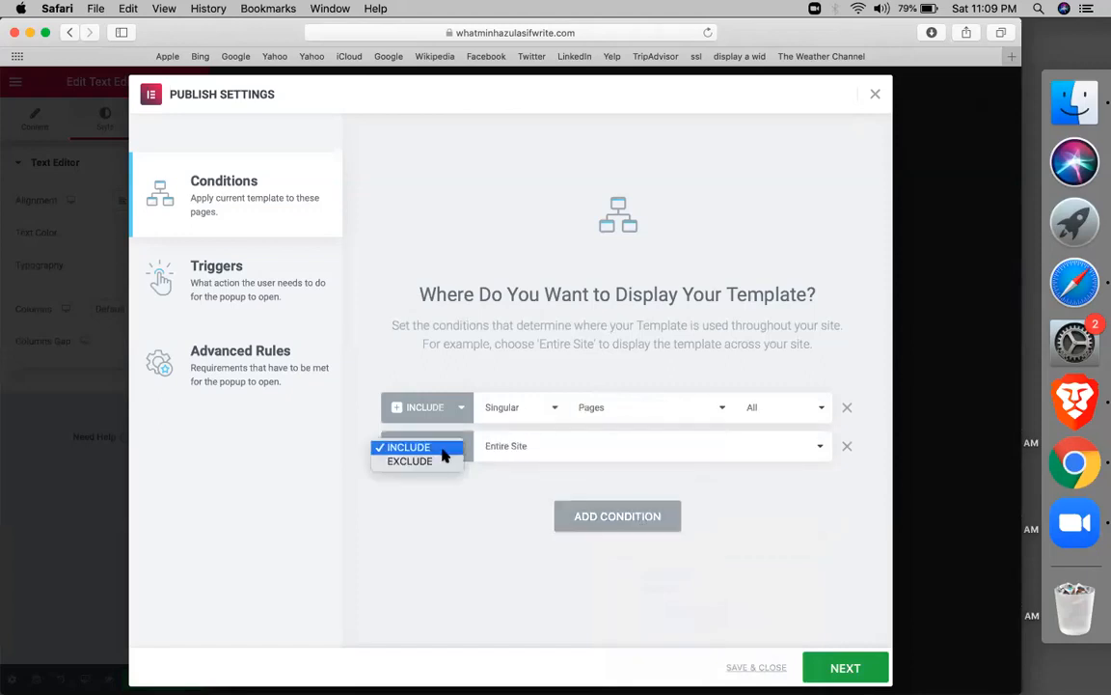
click(440, 460)
click(516, 446)
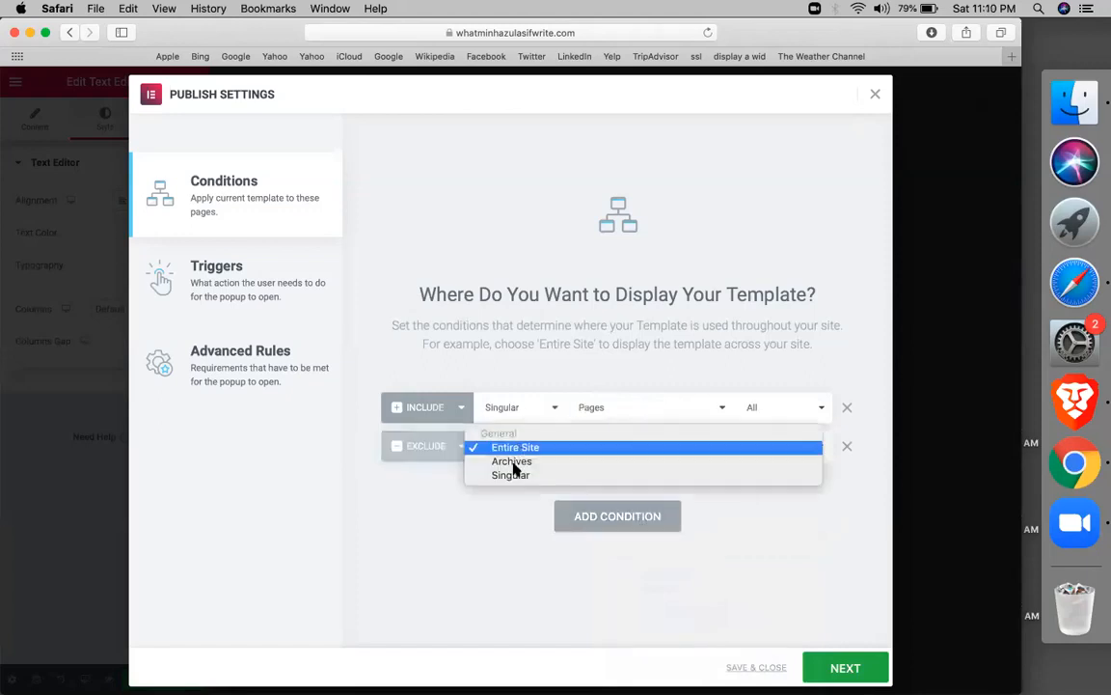
click(512, 476)
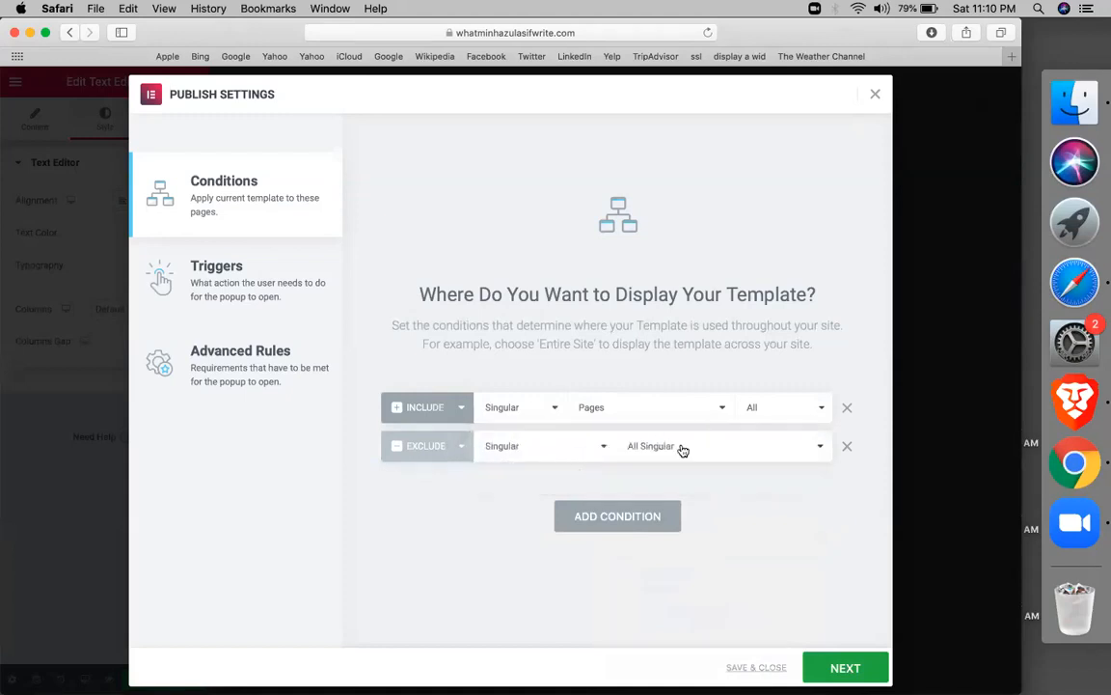
click(682, 447)
click(648, 490)
click(206, 284)
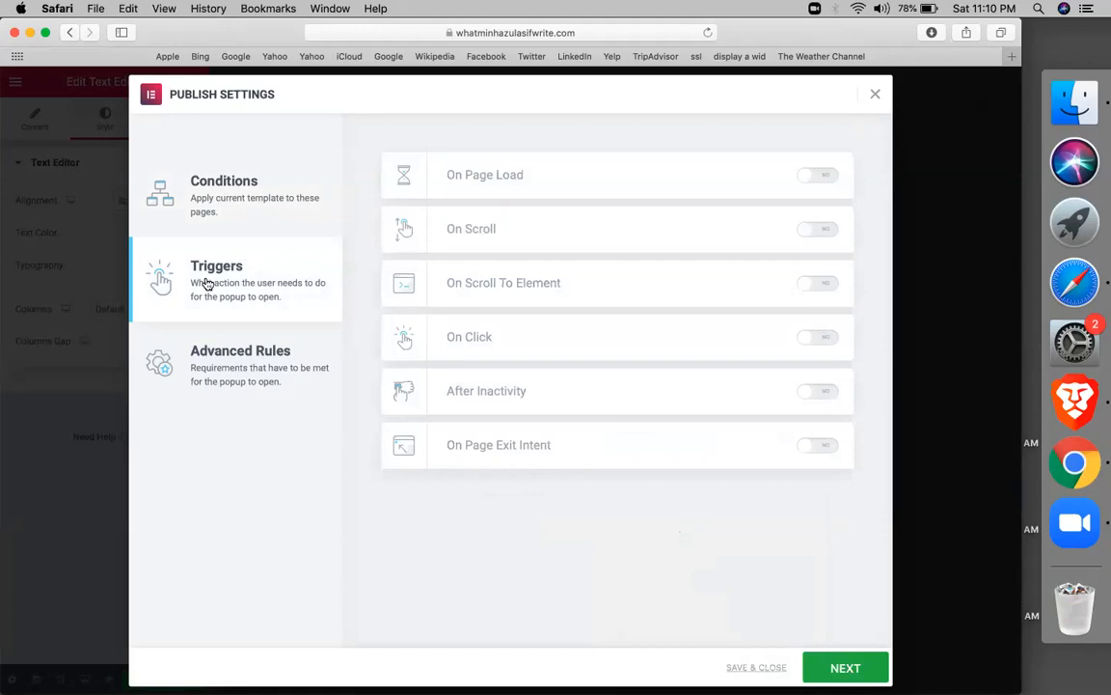
Toggle the exit-intent, inactivity and on-click triggers on and back off, leaving them disabled
right_click(459, 185)
click(389, 372)
right_click(391, 371)
click(388, 314)
click(829, 448)
click(829, 448)
click(823, 399)
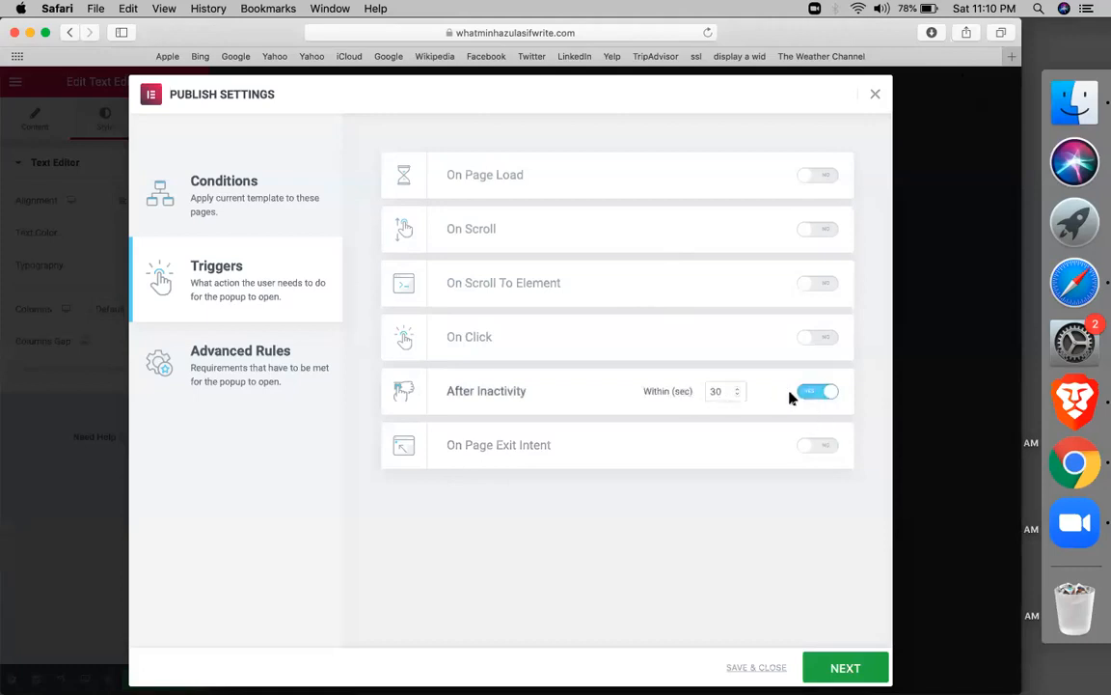
click(810, 399)
click(818, 347)
click(818, 348)
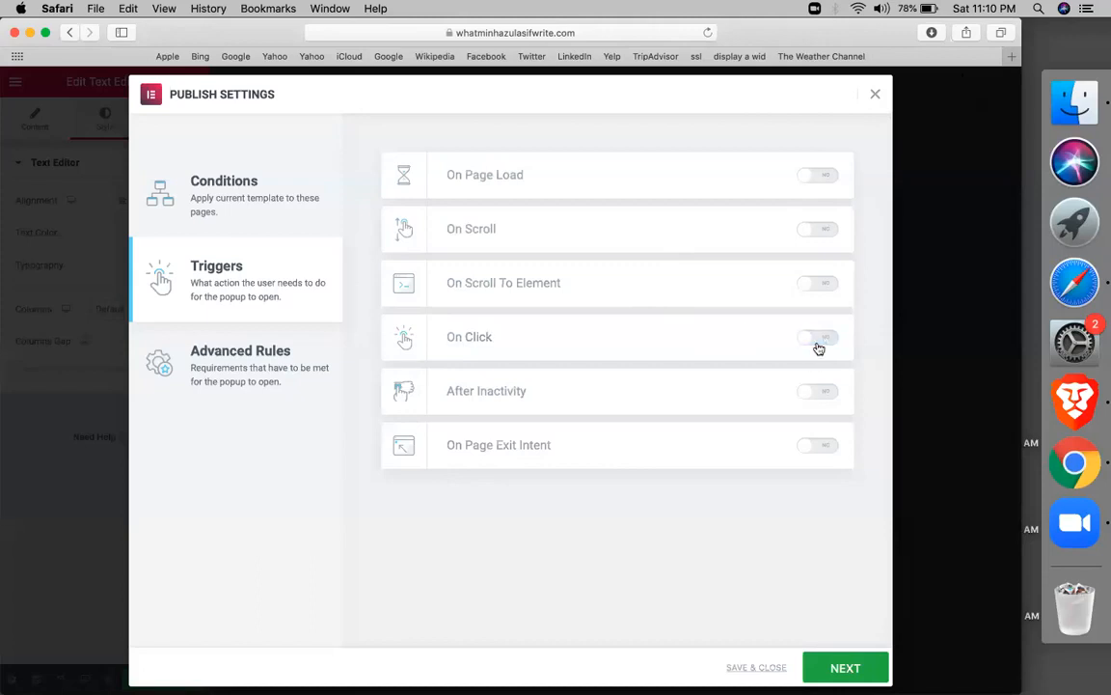
click(819, 347)
click(814, 343)
Turn on the On Page Load trigger with a 0-second delay
click(817, 177)
double_click(725, 176)
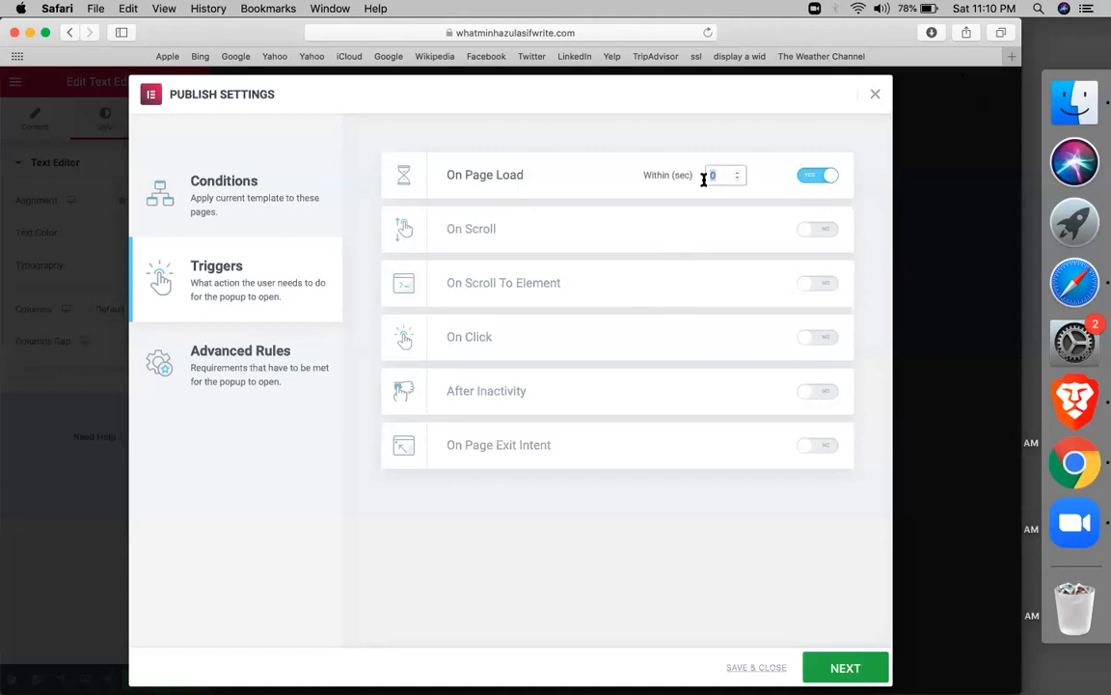
key(BackSpace)
click(837, 185)
click(257, 369)
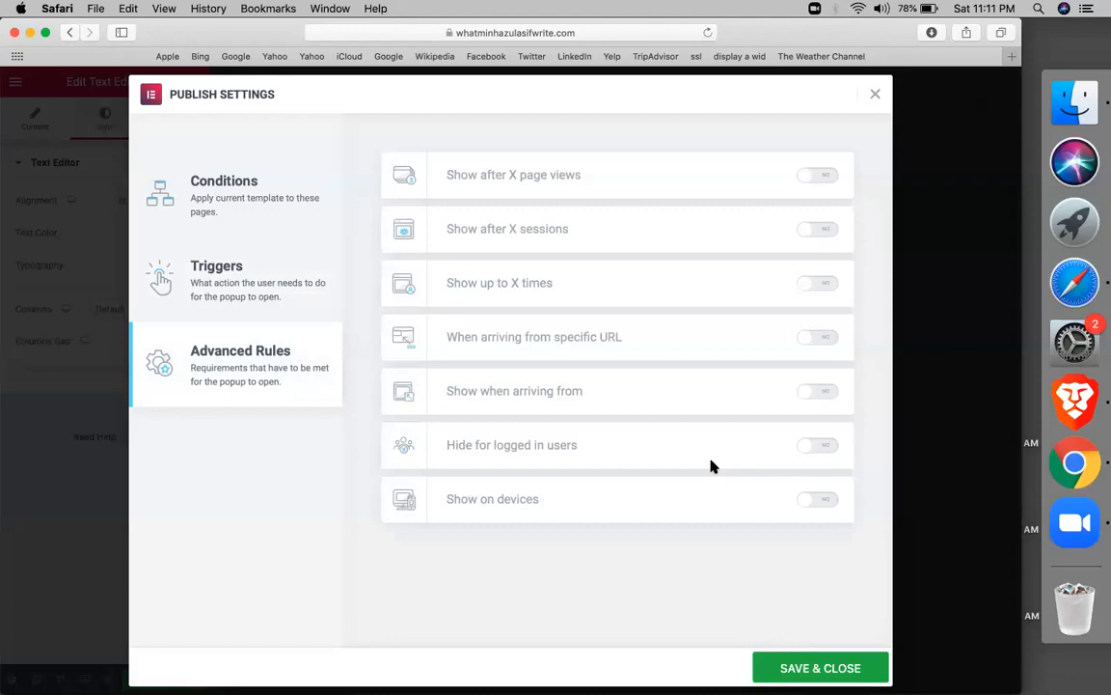
Enable showing the popup on desktop, tablet and mobile
click(835, 504)
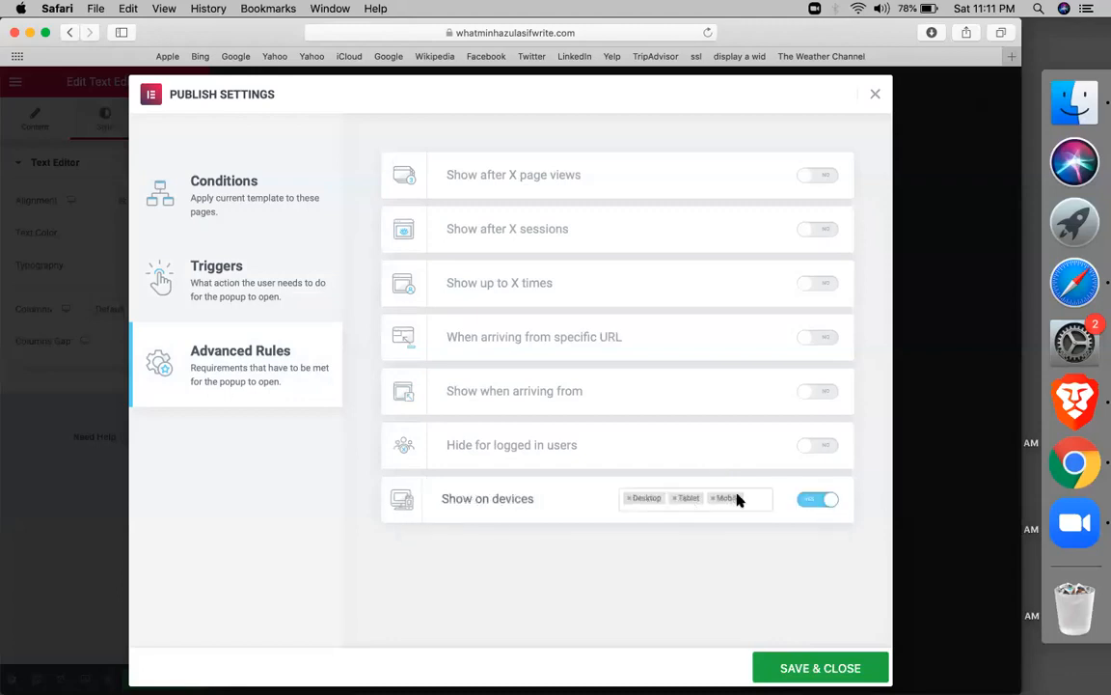
click(210, 280)
click(278, 200)
Replace the Pages and exclude-Posts conditions with a single Include Entire Site condition
click(408, 448)
click(526, 449)
click(643, 447)
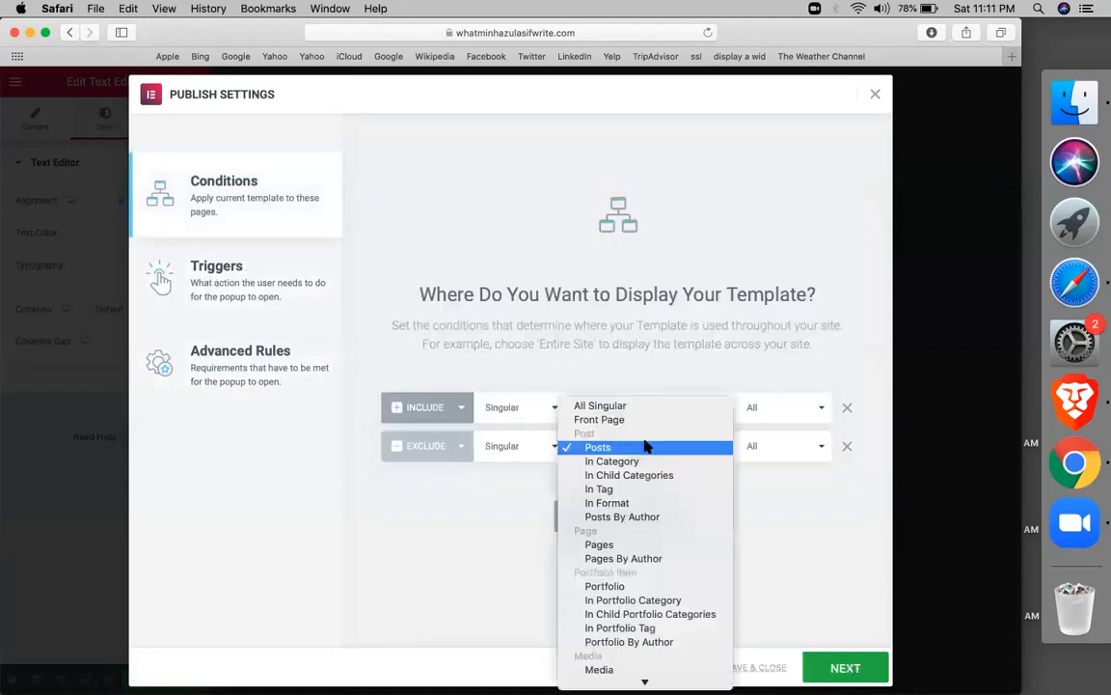
click(395, 531)
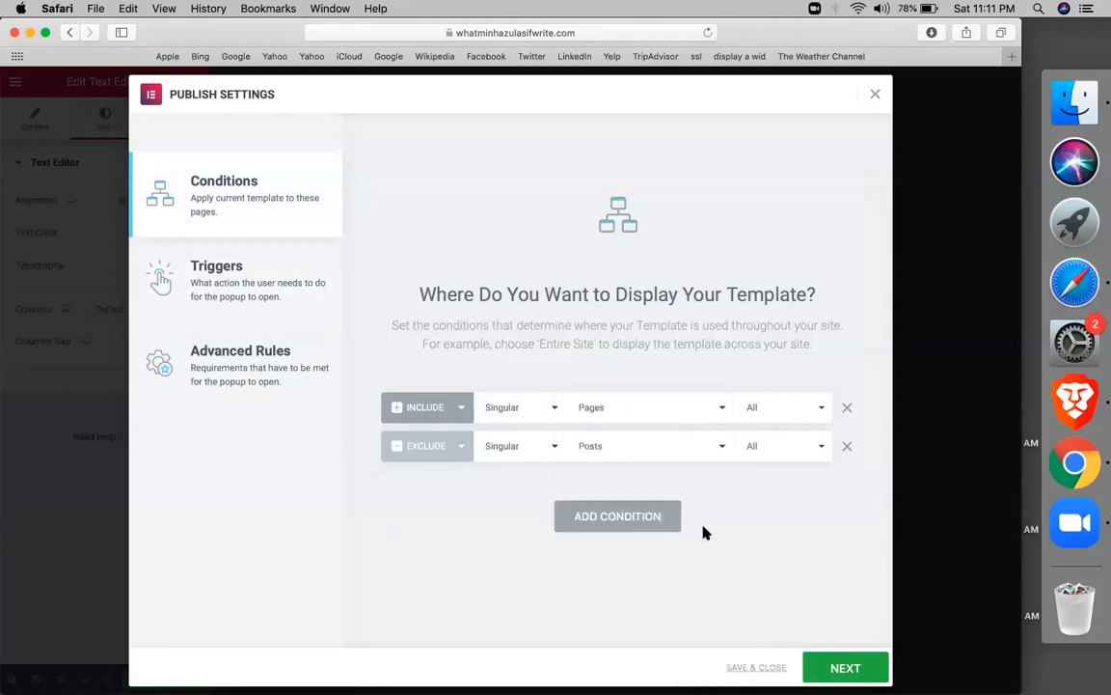
click(848, 450)
click(801, 417)
click(888, 391)
click(848, 404)
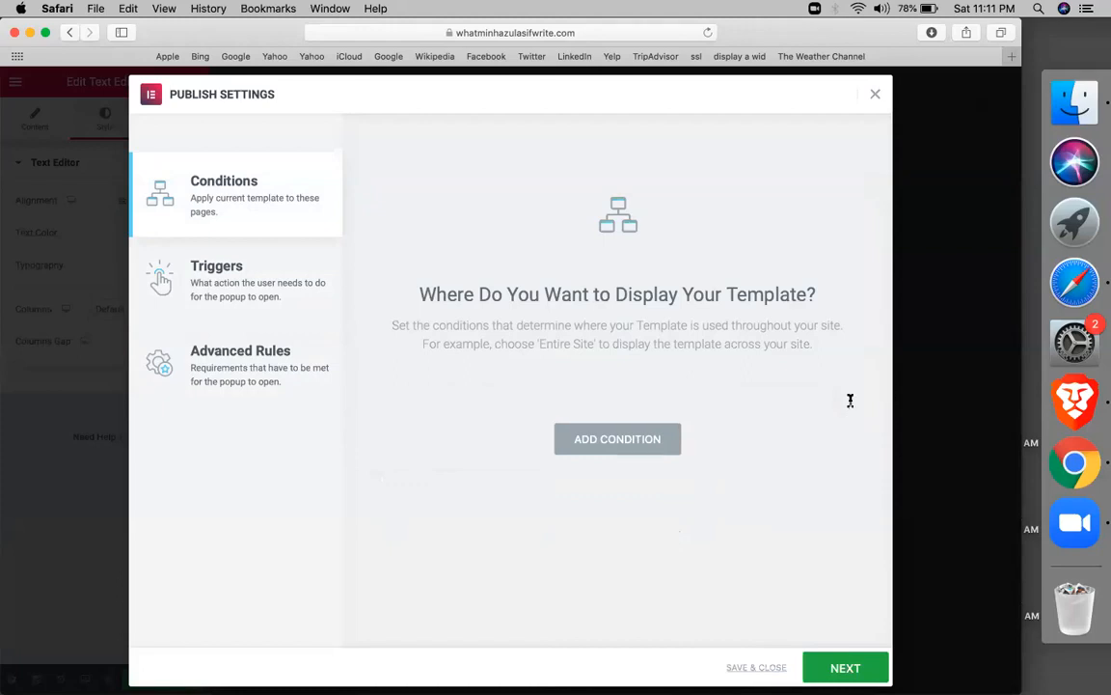
click(652, 450)
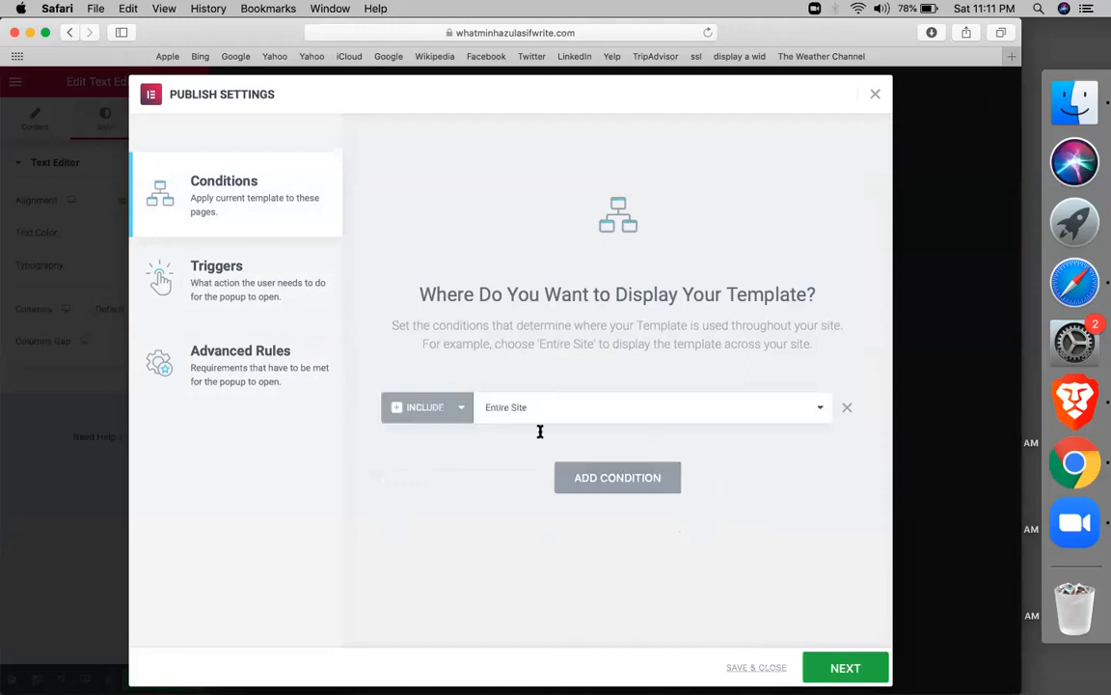
Review the triggers and advanced rules, then save and close the publish settings
click(166, 260)
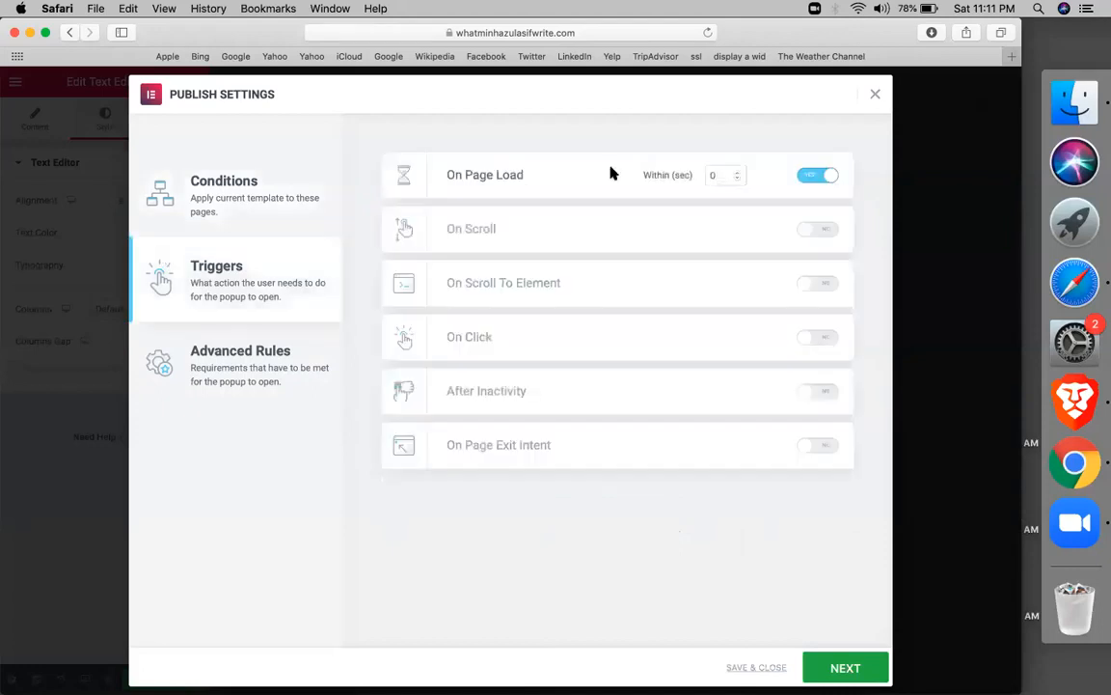
click(226, 374)
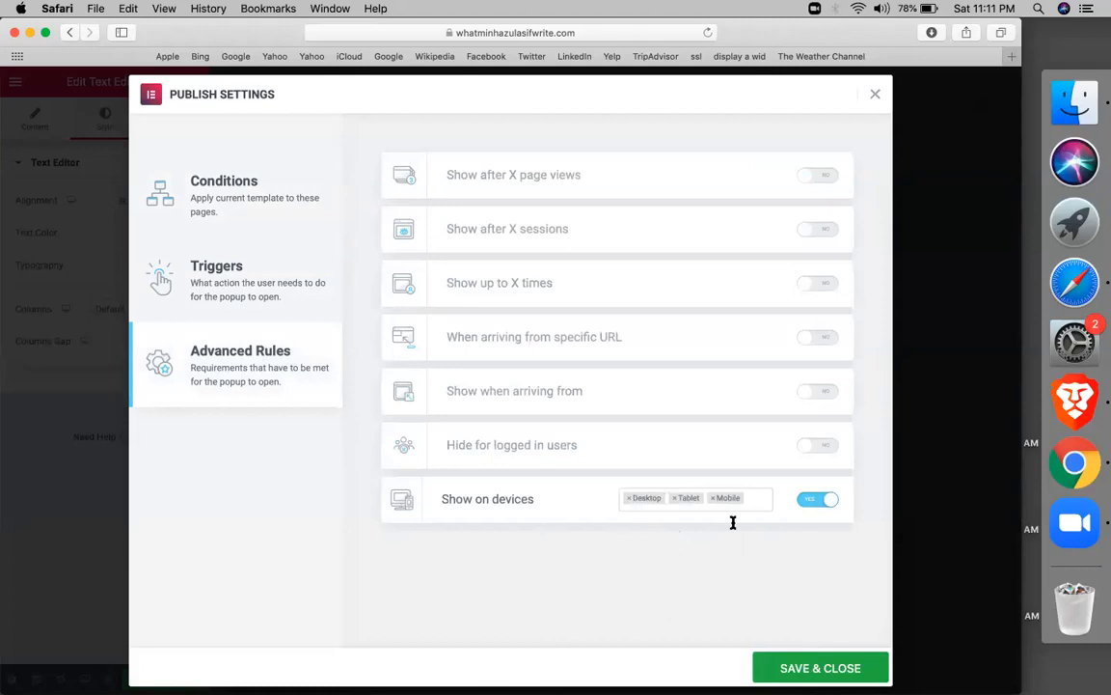
click(820, 668)
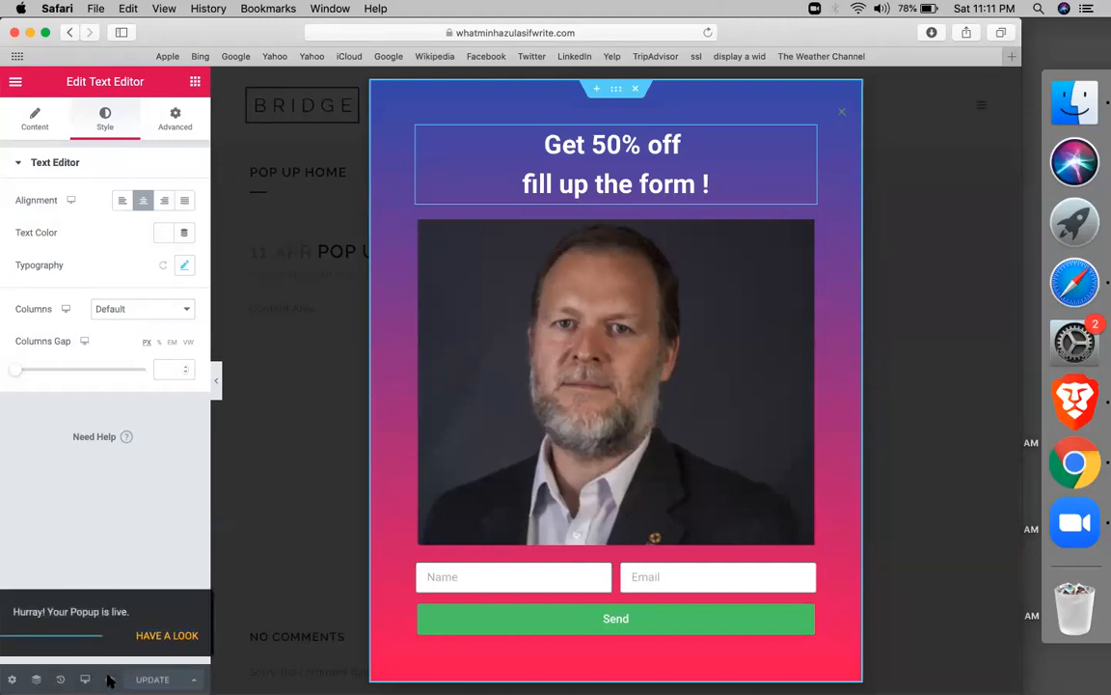
Reload the admin page from the browser's context menu
key(super+t)
drag(539, 44, 522, 43)
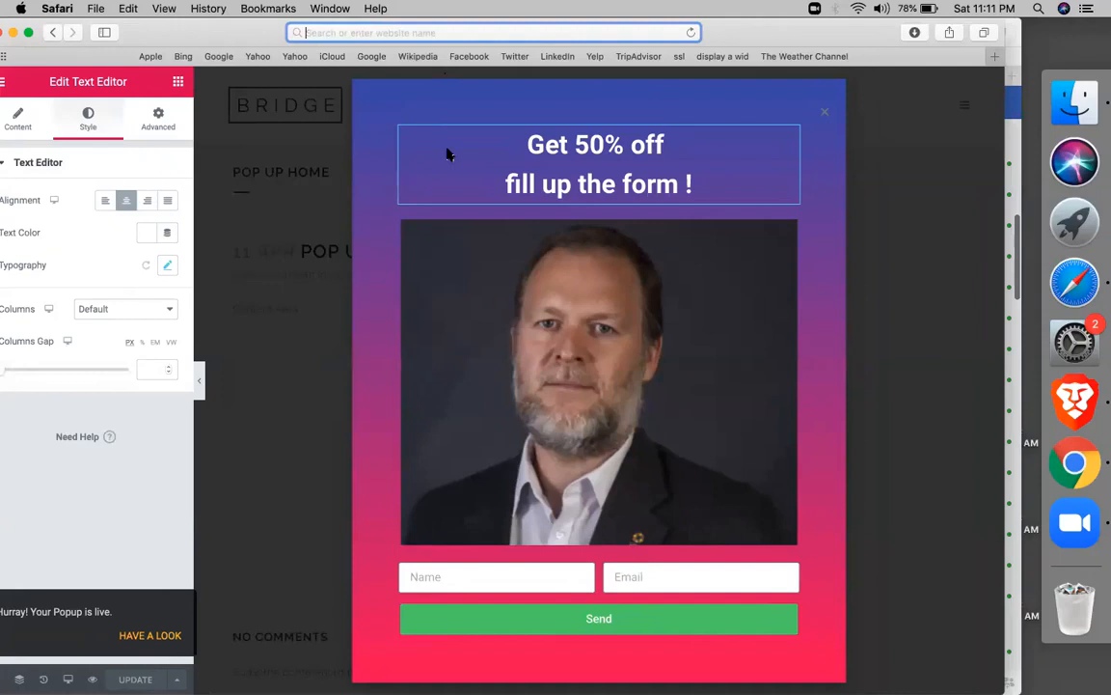
right_click(299, 152)
click(367, 173)
right_click(32, 197)
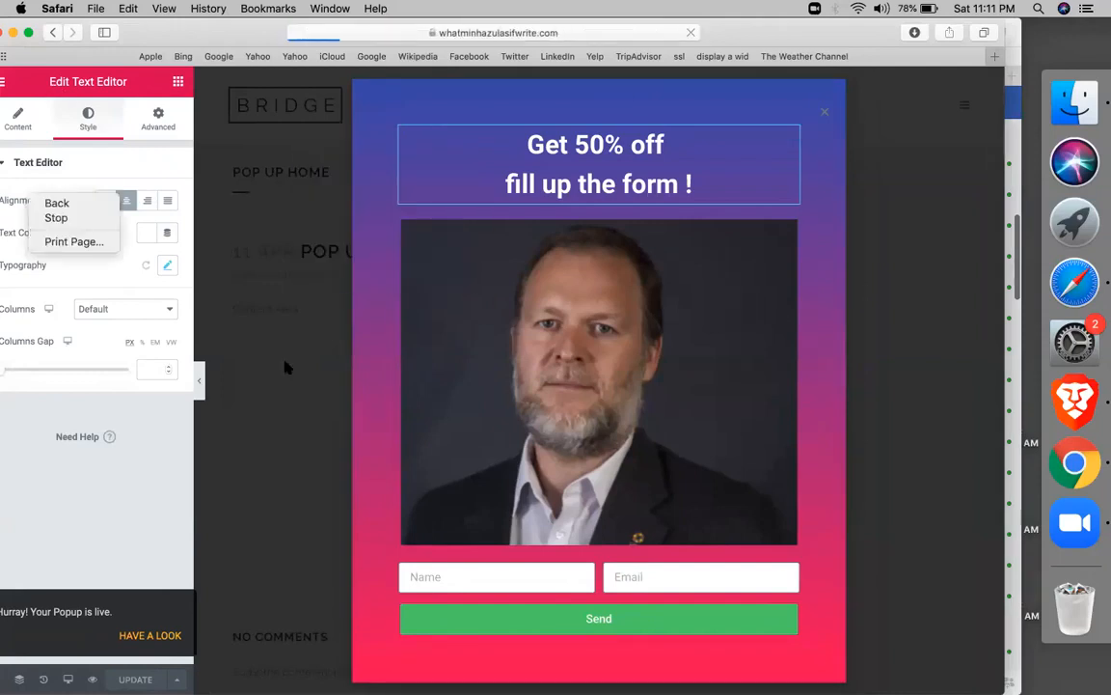
click(318, 396)
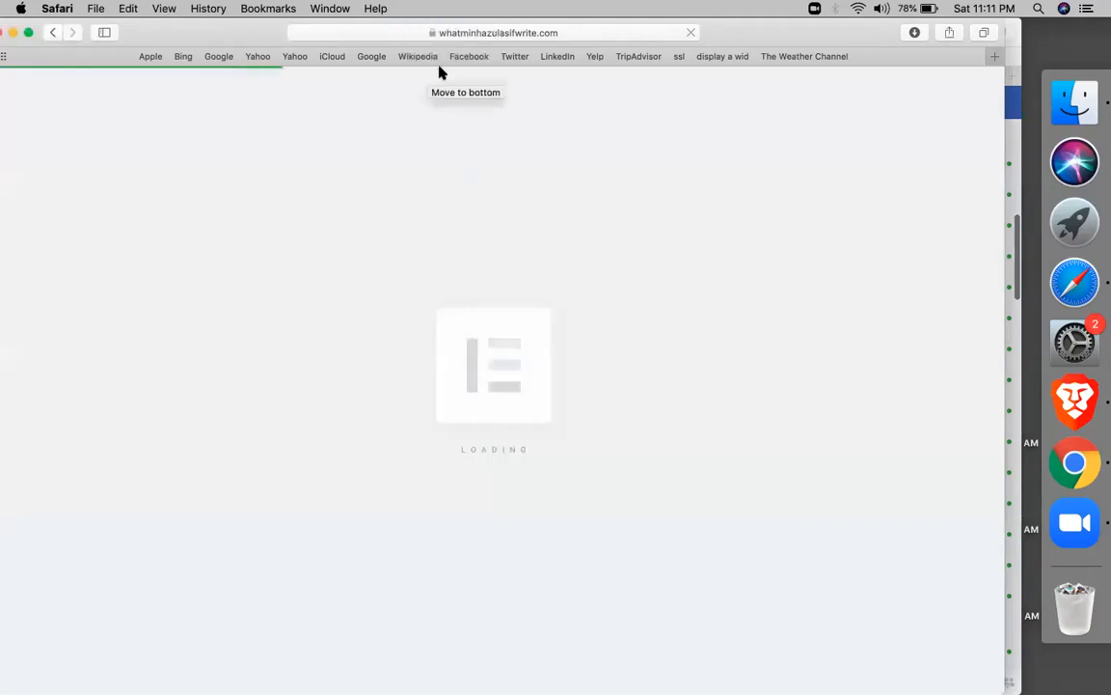
Delete the wp-admin path from the address and load the site's homepage
click(539, 33)
click(538, 33)
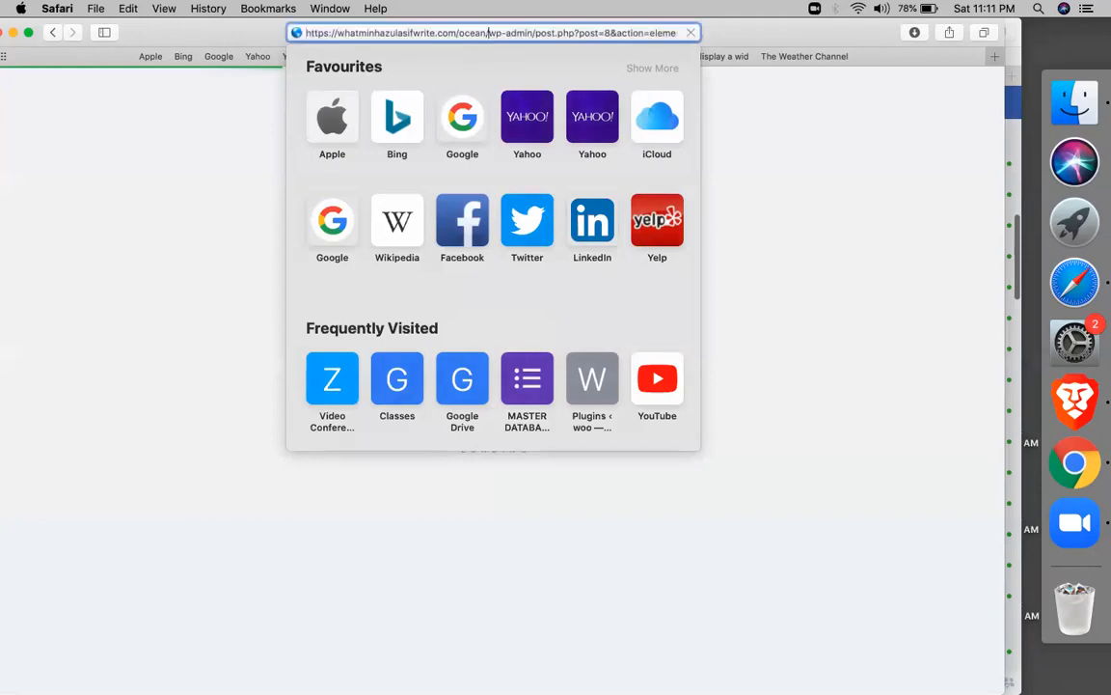
drag(488, 33, 678, 32)
key(BackSpace)
key(Return)
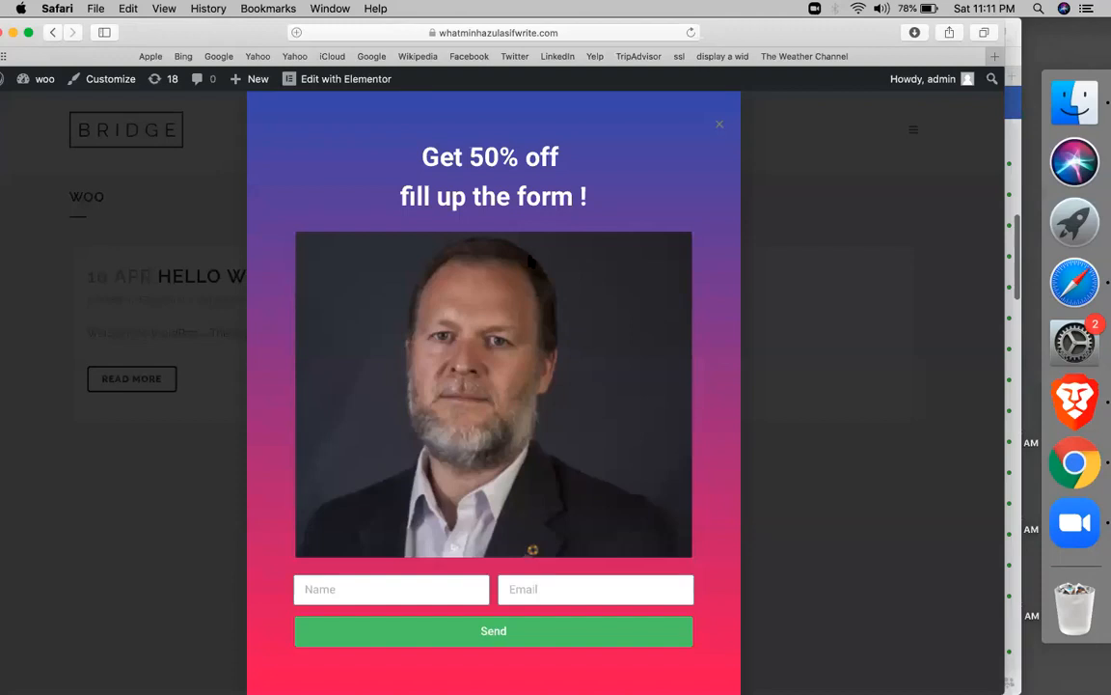
Enter a test name and e-mail address in the popup form, send it, and close the popup
right_click(531, 256)
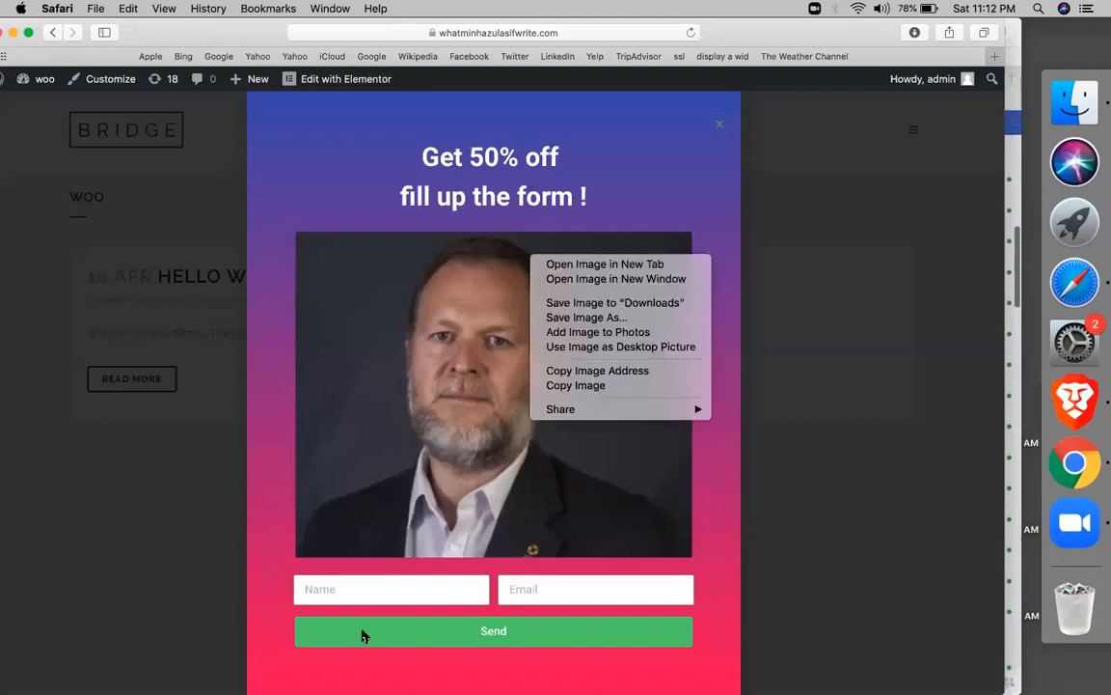
click(395, 591)
click(397, 588)
text(minhaz)
key(Tab)
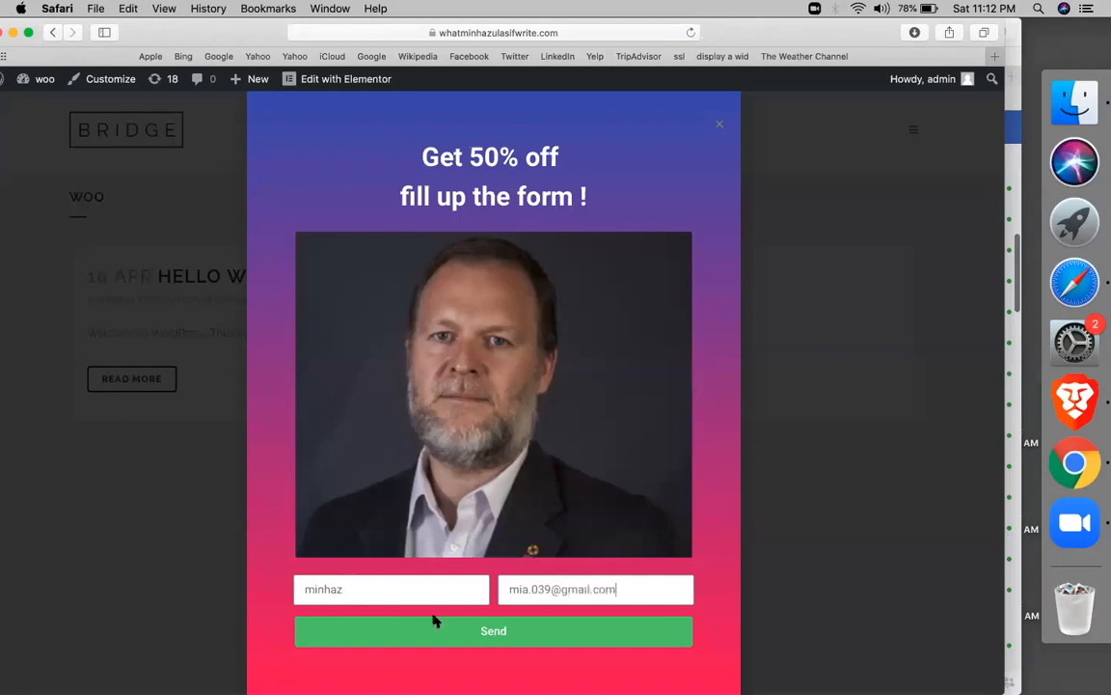
click(410, 624)
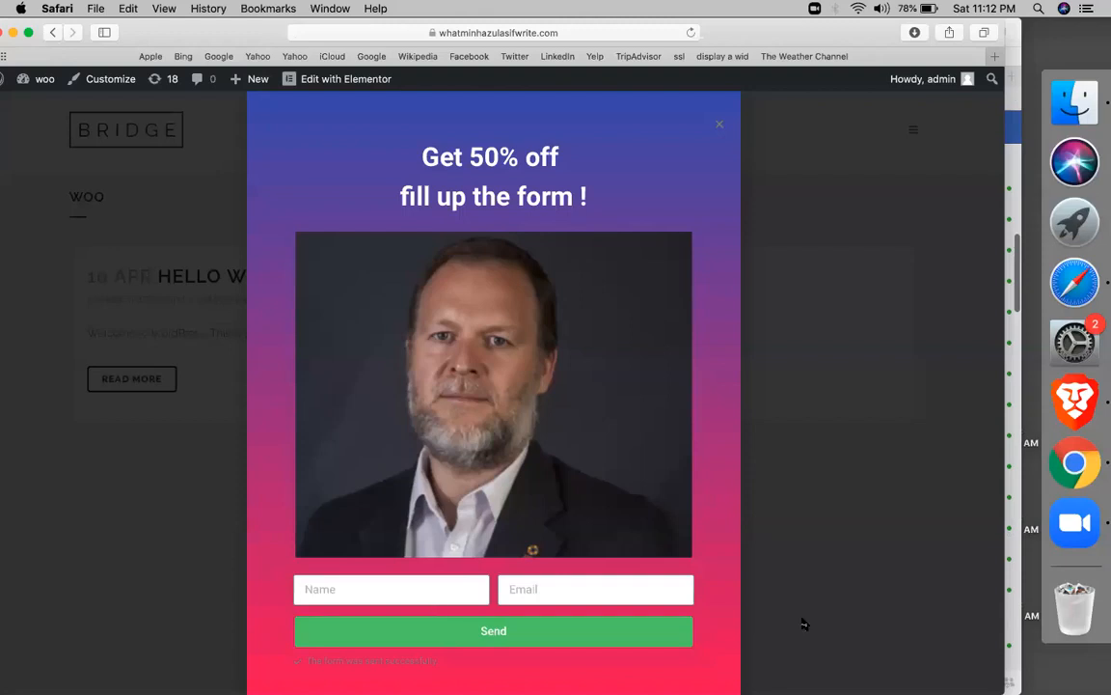
click(832, 640)
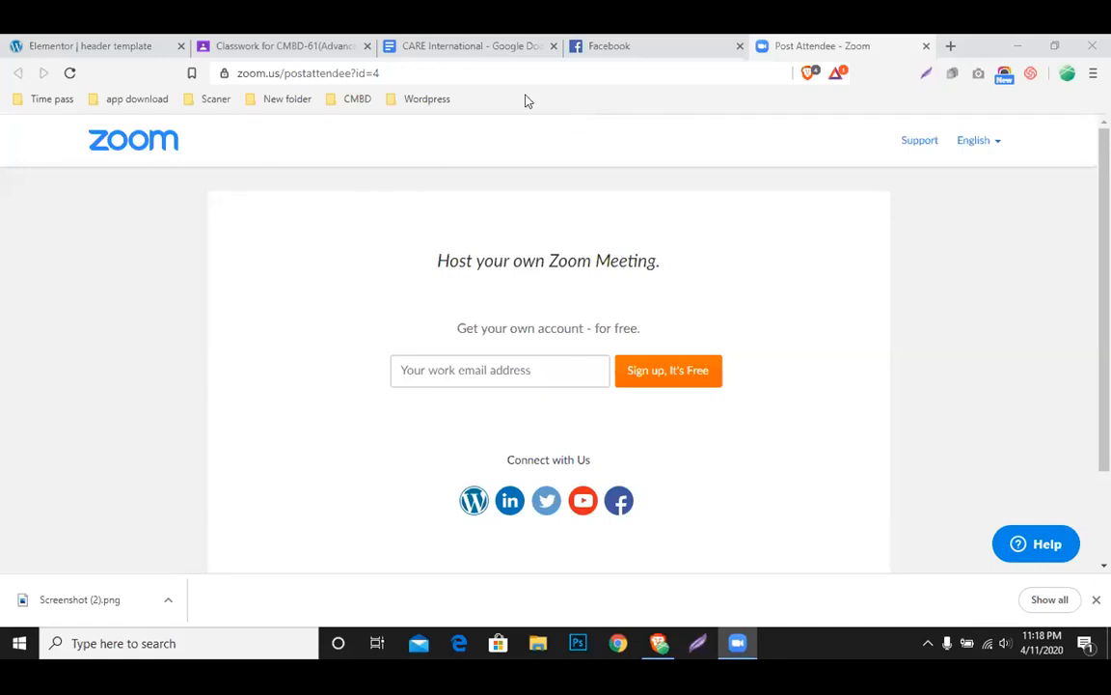
Exit the Elementor editor to the dashboard, confirm leaving, and start a new template
click(125, 46)
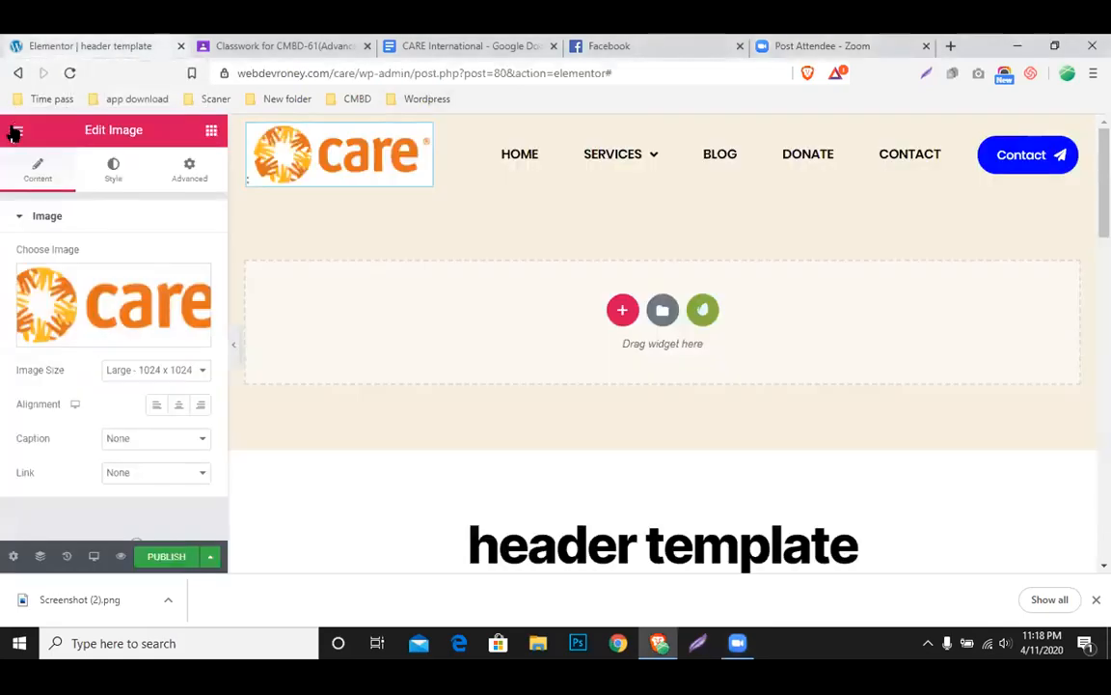
click(14, 132)
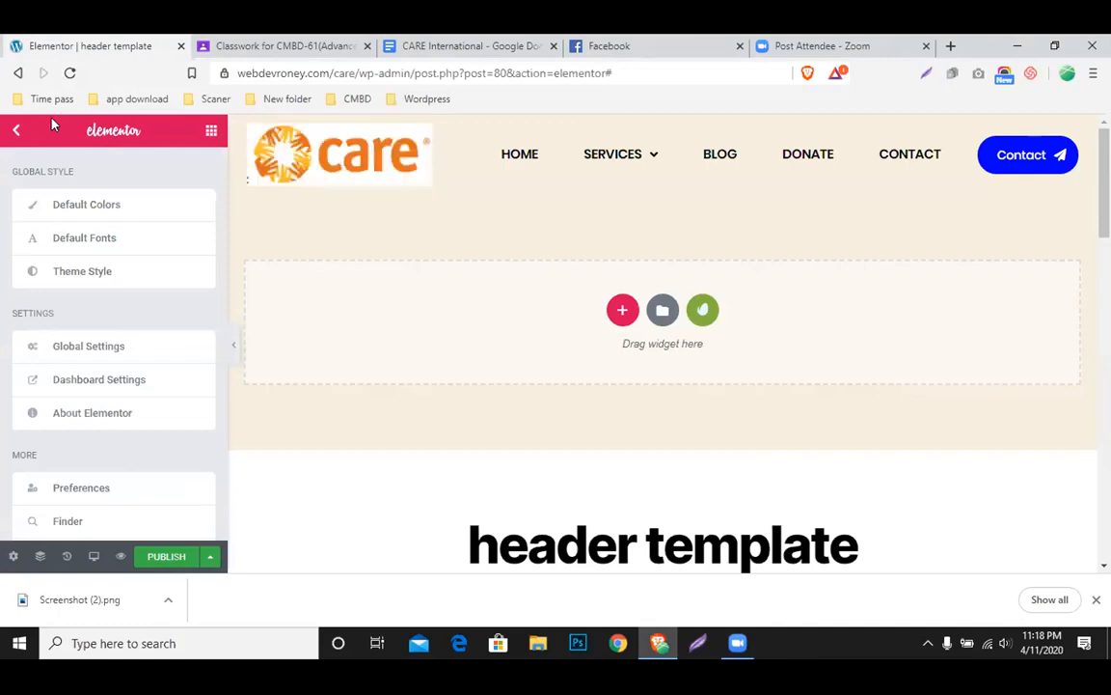
scroll(82, 483, down, 1)
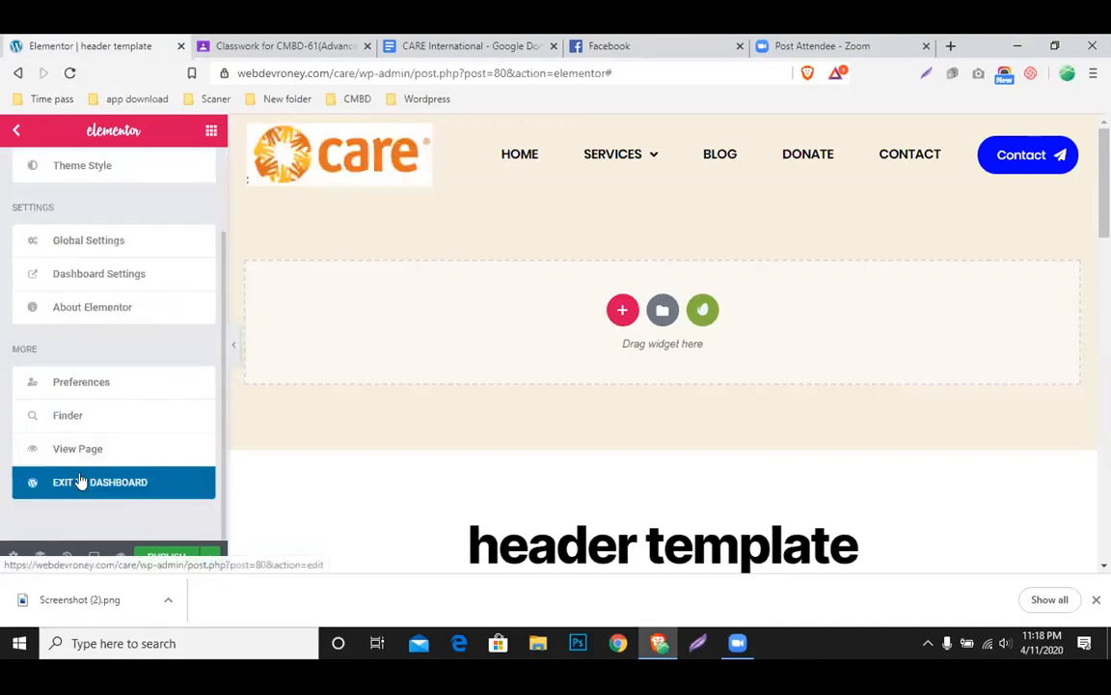
click(82, 480)
click(622, 173)
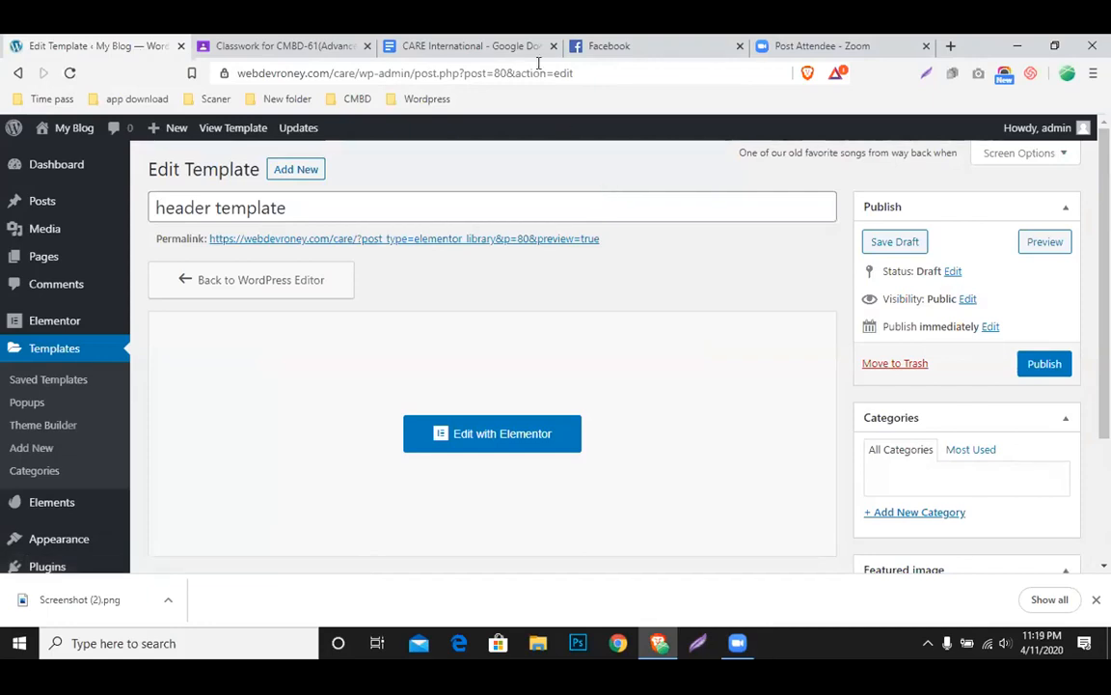
click(45, 451)
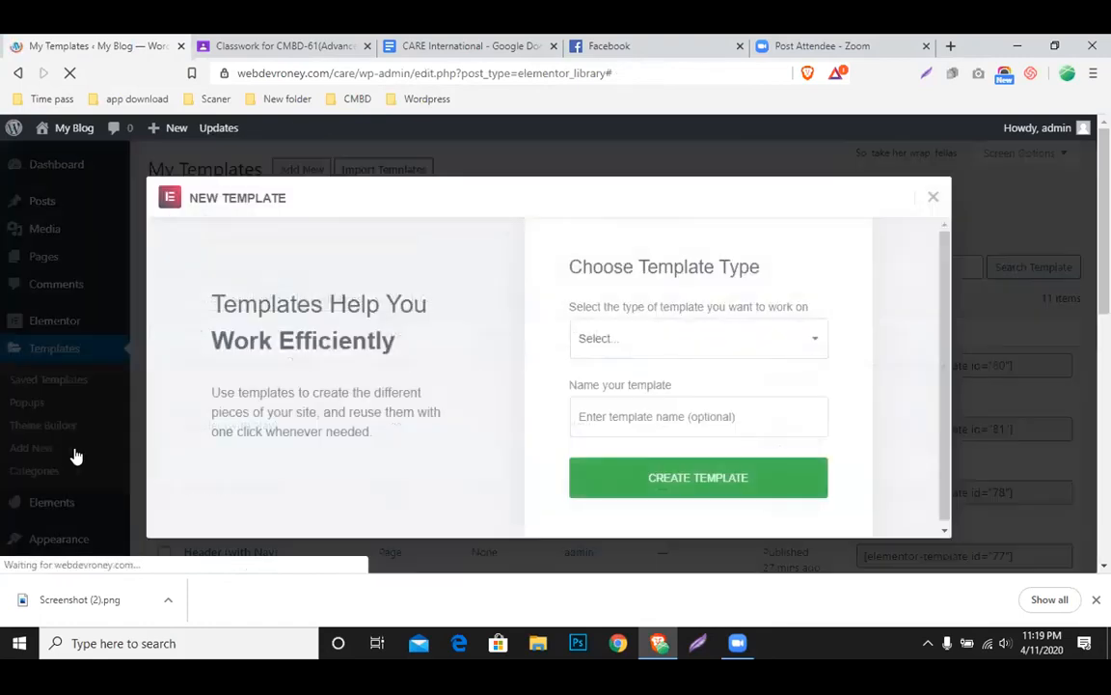
Create a new Popup-type template named 'sdf'
click(610, 340)
click(598, 410)
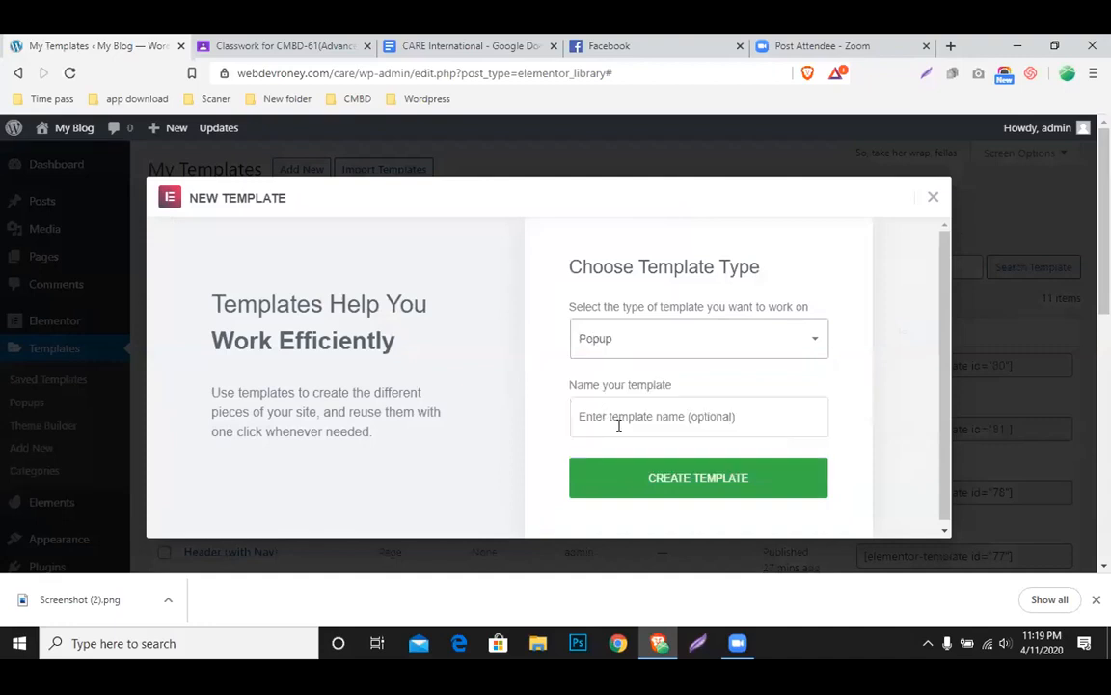
click(631, 418)
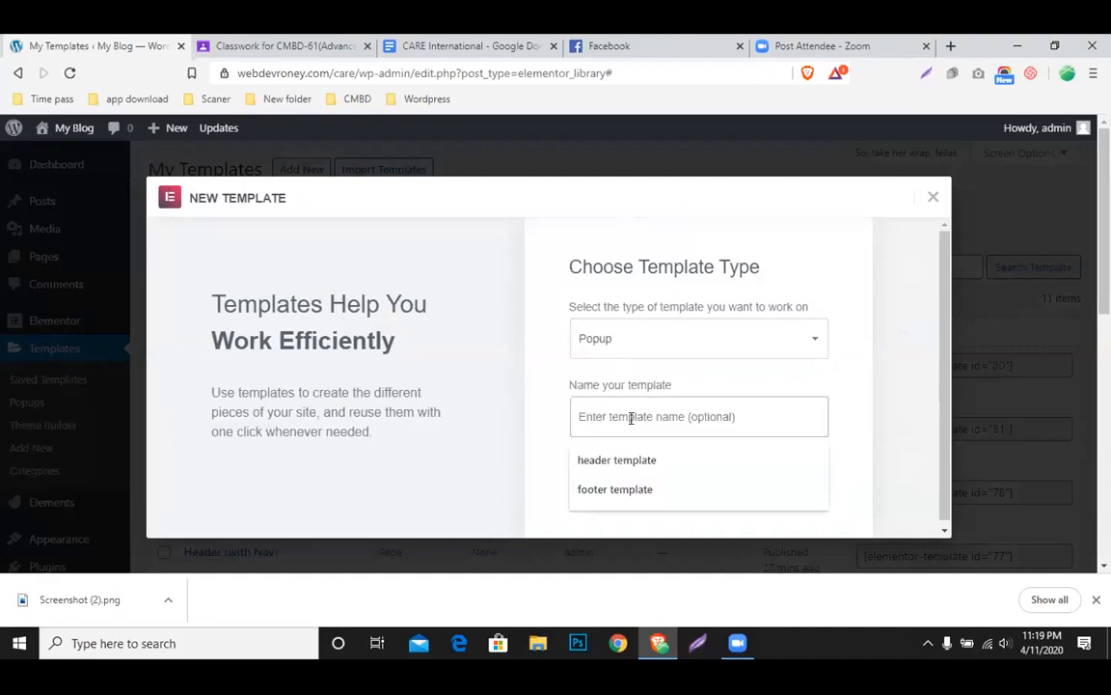
text(sdf)
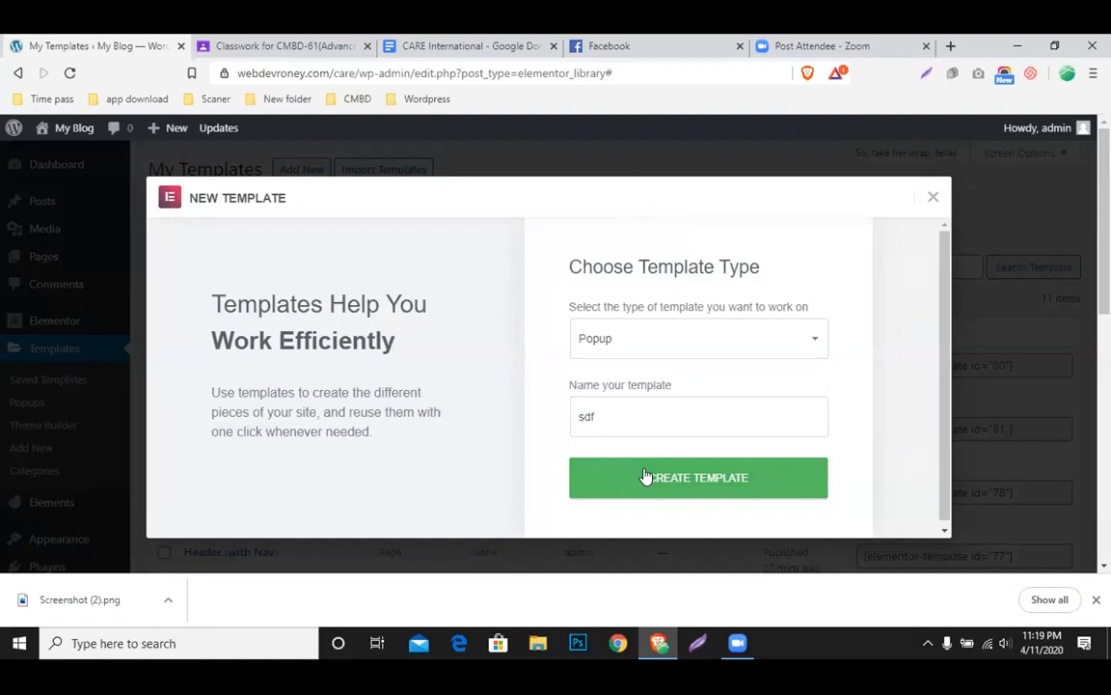
click(645, 481)
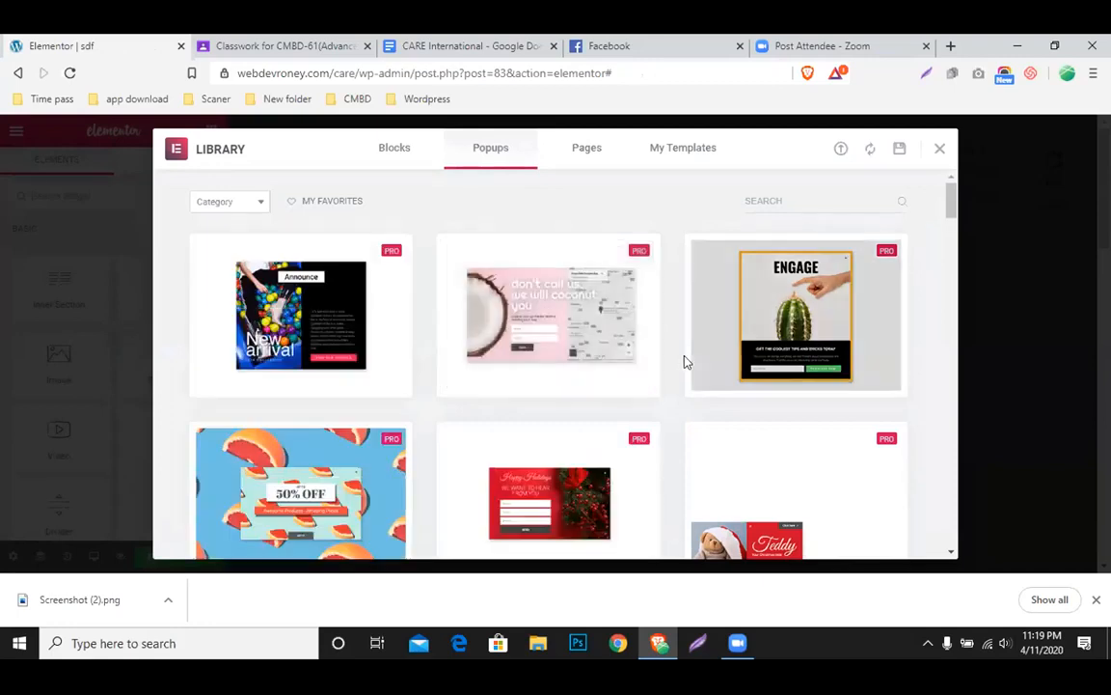
Try inserting the New arrival popup design, connect to the library, and dismiss the resulting error
scroll(387, 292, down, 1)
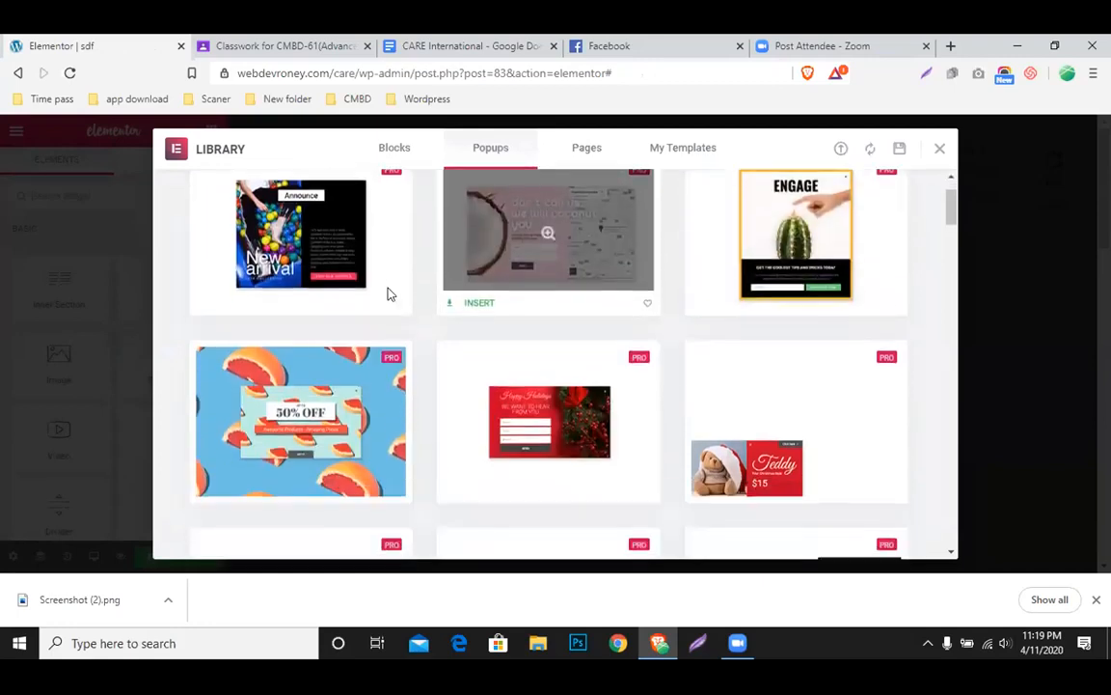
click(339, 246)
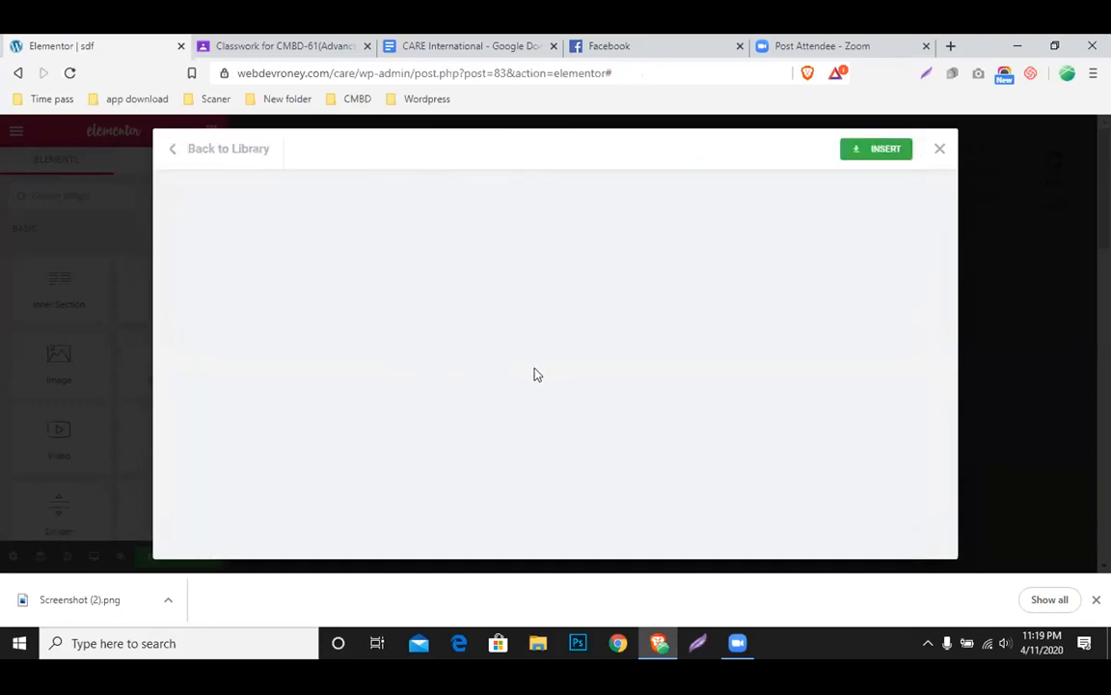
click(874, 149)
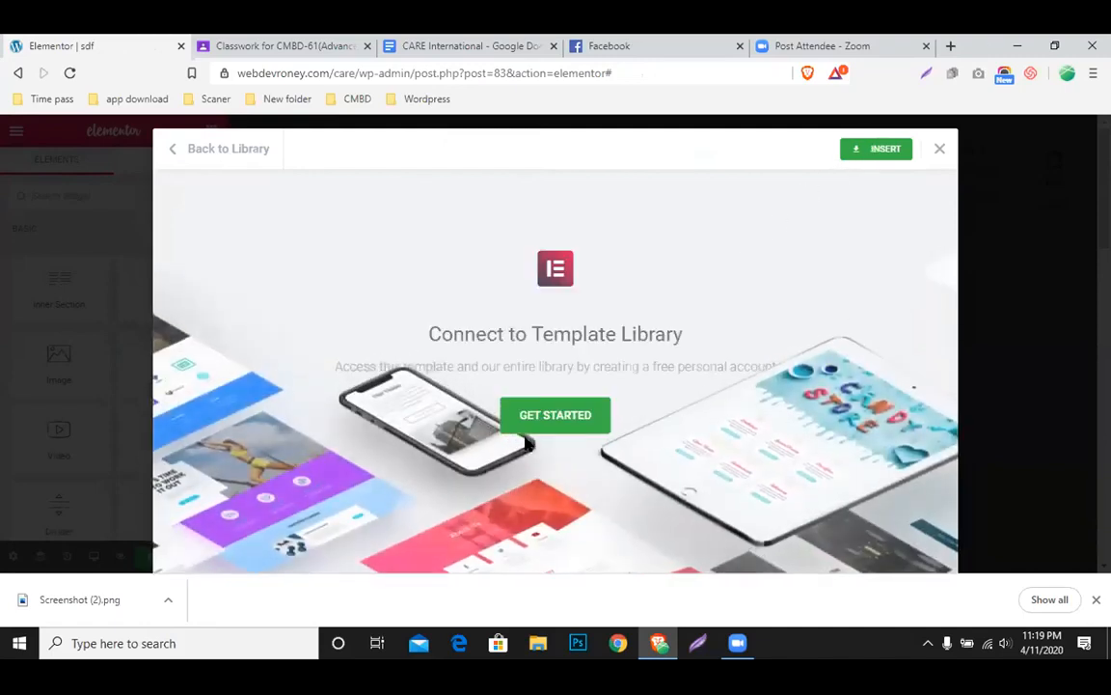
click(539, 427)
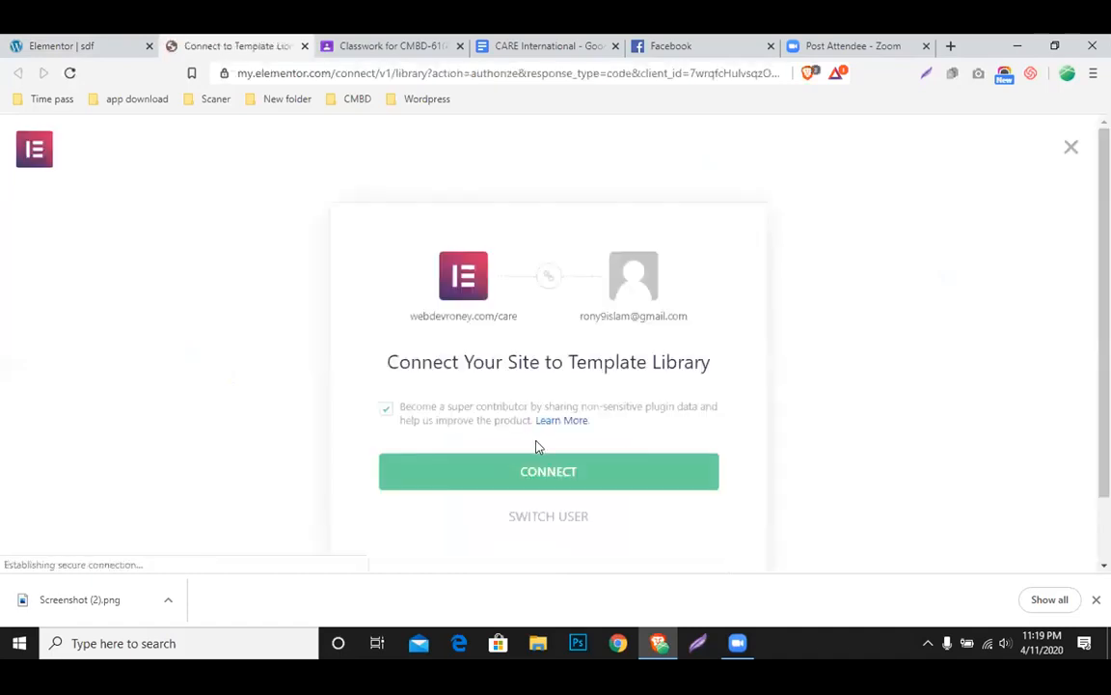
click(547, 470)
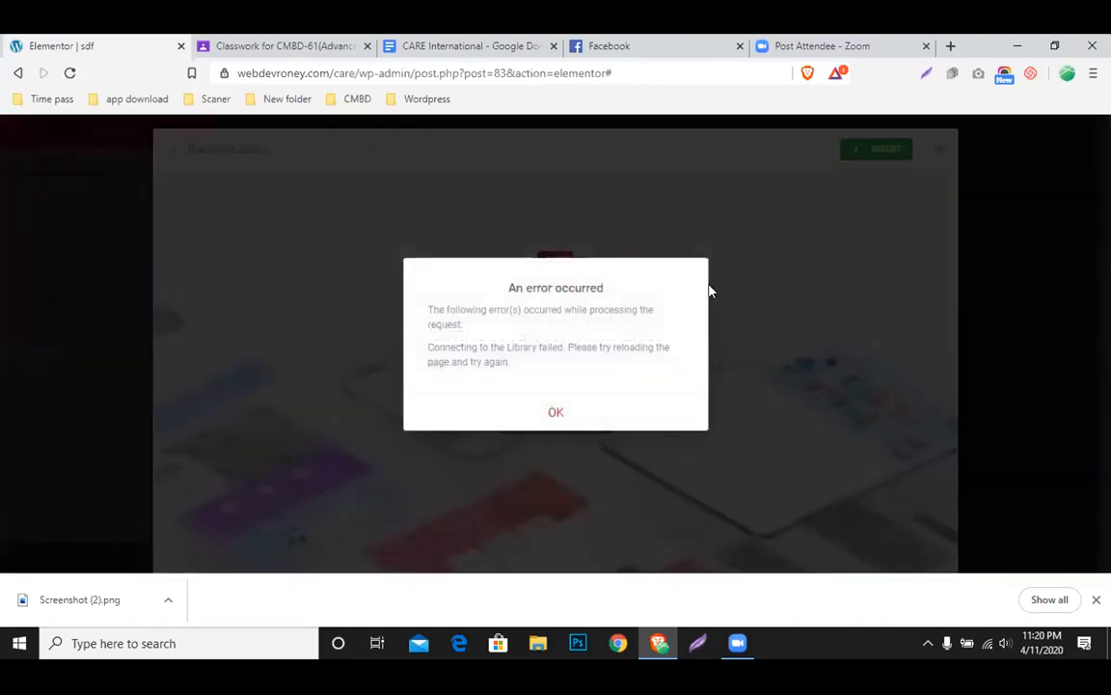
click(550, 416)
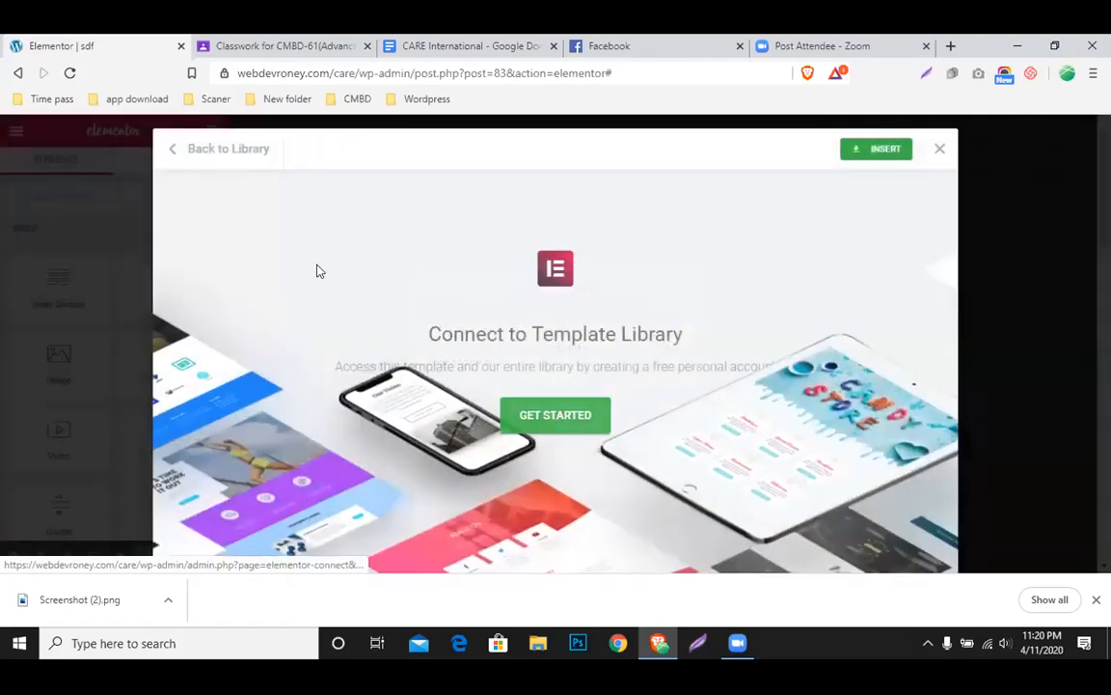
Reload the sdf popup editor and reopen the template library from the empty section
click(69, 72)
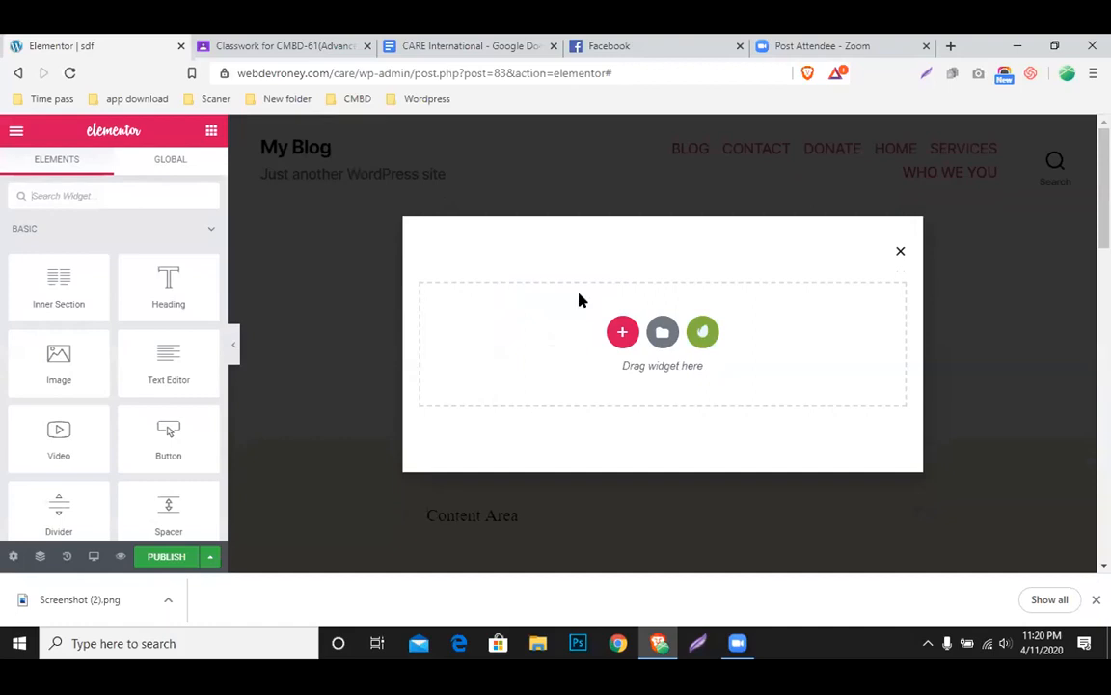
click(662, 332)
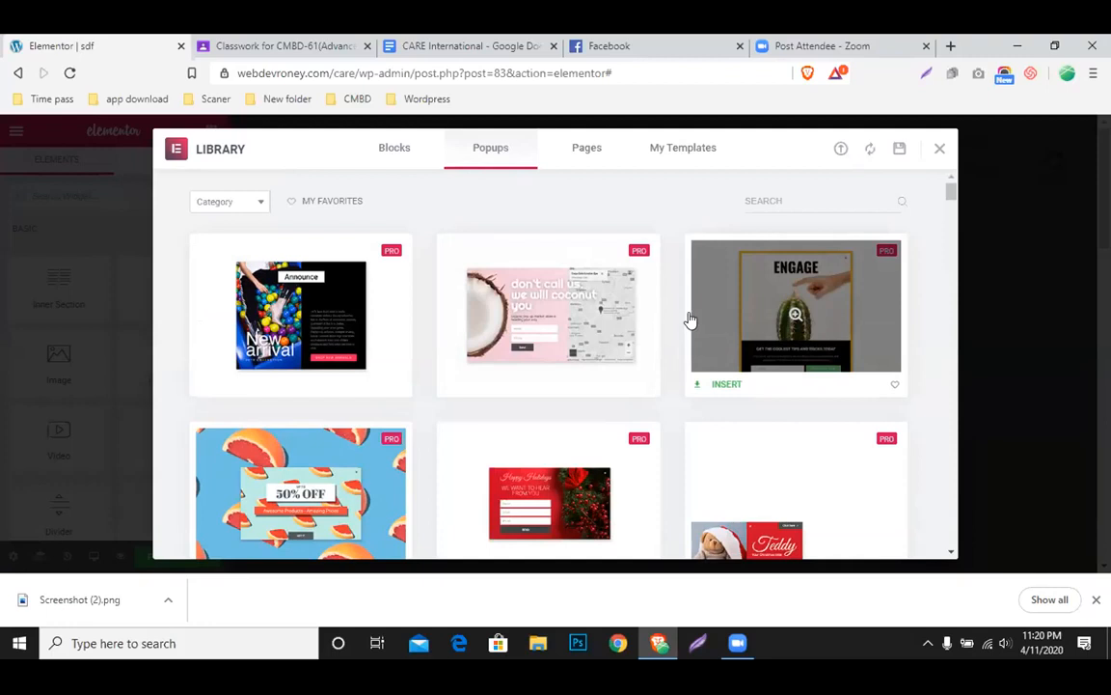
Scroll through the ready-made designs in the template library
scroll(683, 323, down, 1)
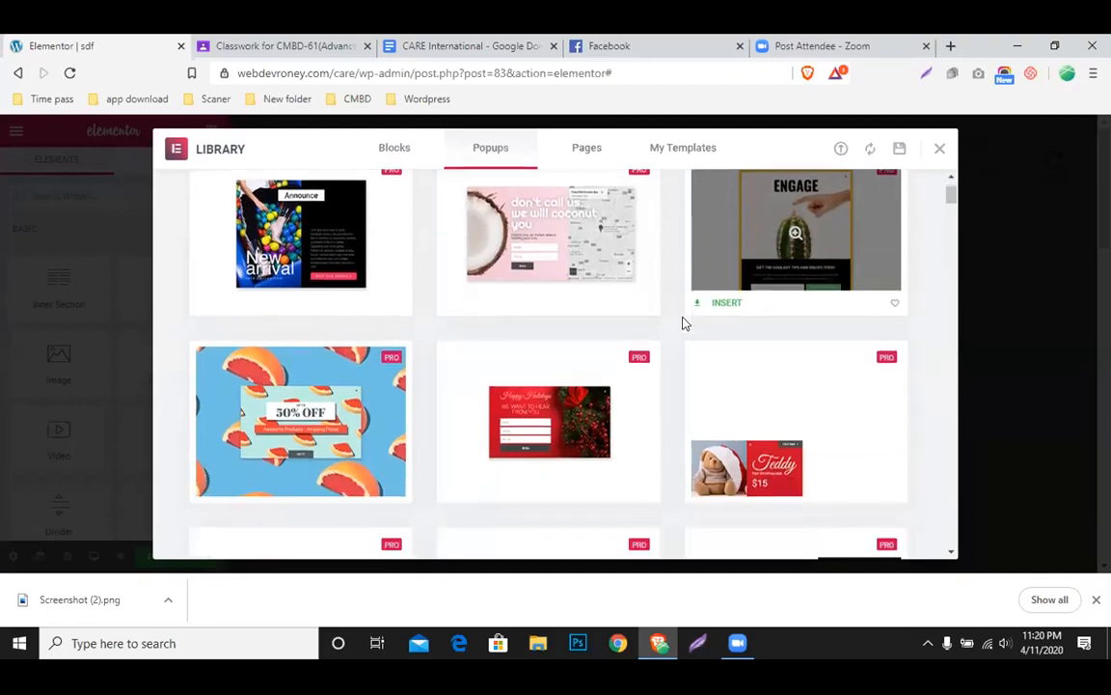
scroll(682, 323, up, 1)
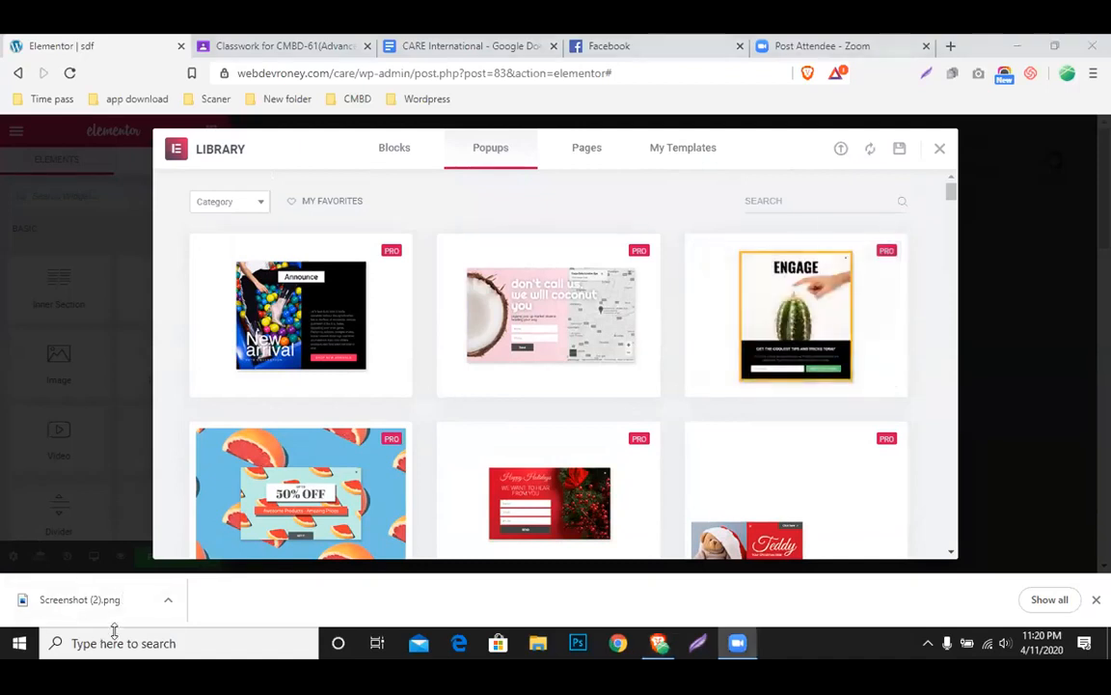
scroll(546, 437, down, 1)
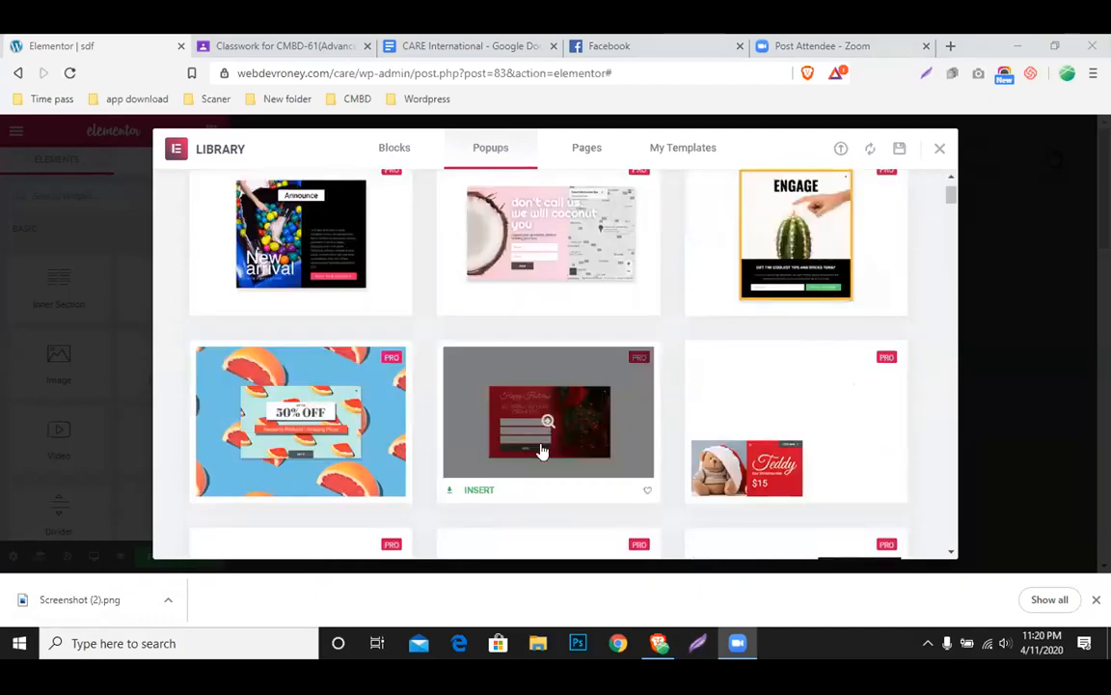
scroll(543, 451, up, 1)
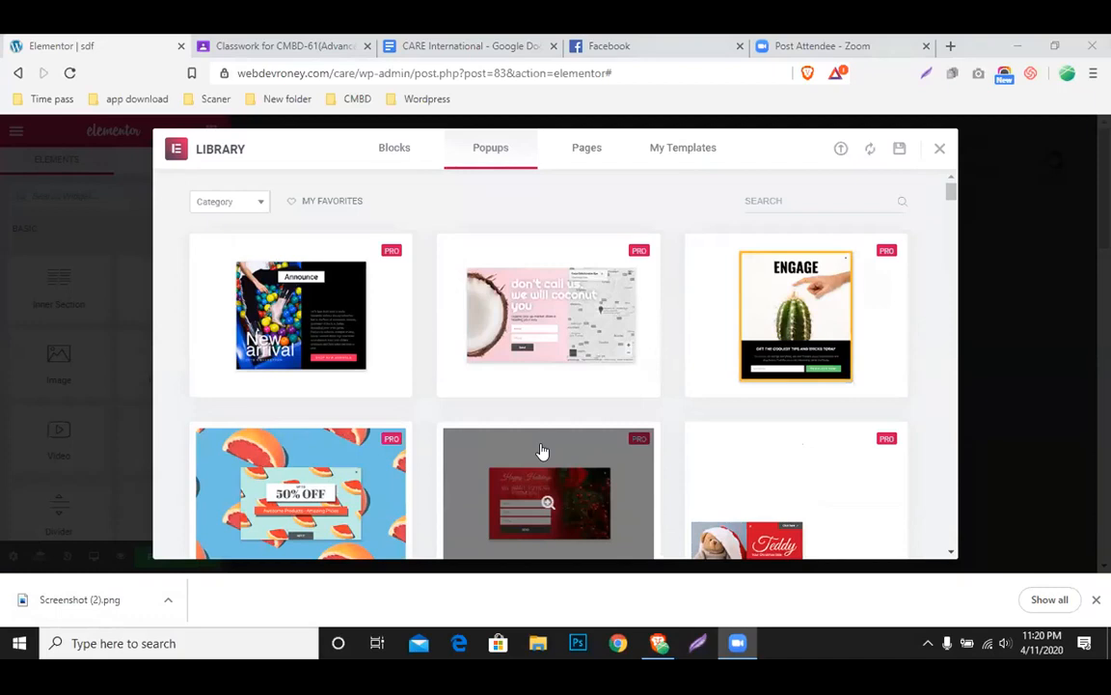
scroll(543, 450, down, 1)
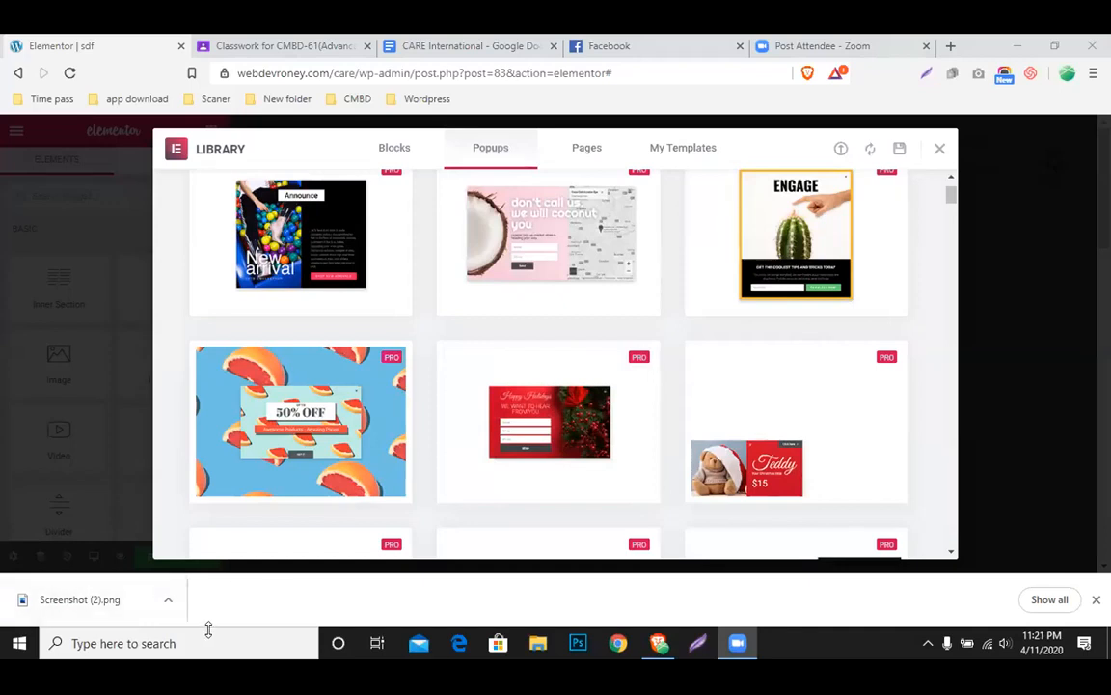
Look over the Popups collection's PRO templates, close the library, and open a new browser tab
mouse_move(379, 493)
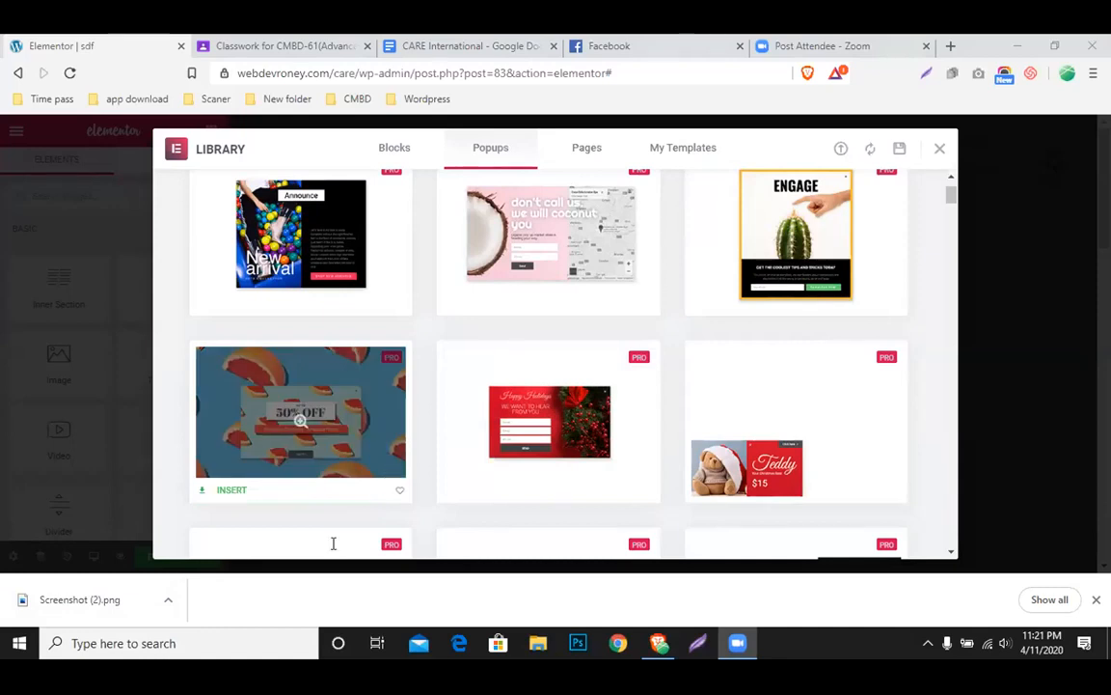
mouse_move(519, 434)
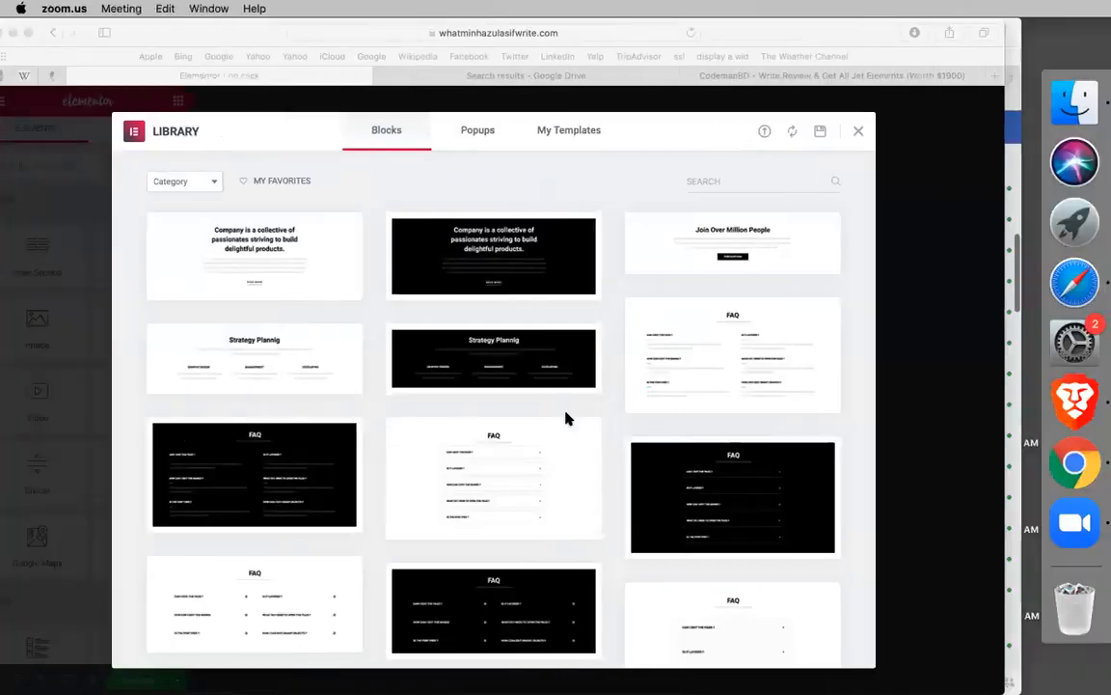
click(472, 136)
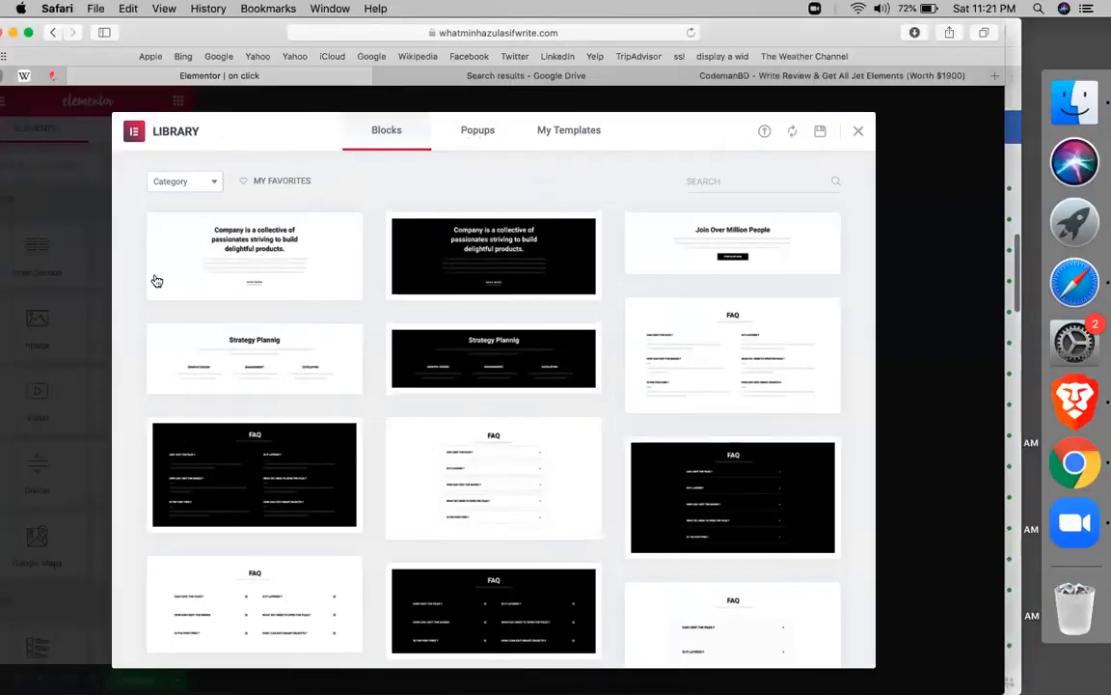
mouse_move(344, 231)
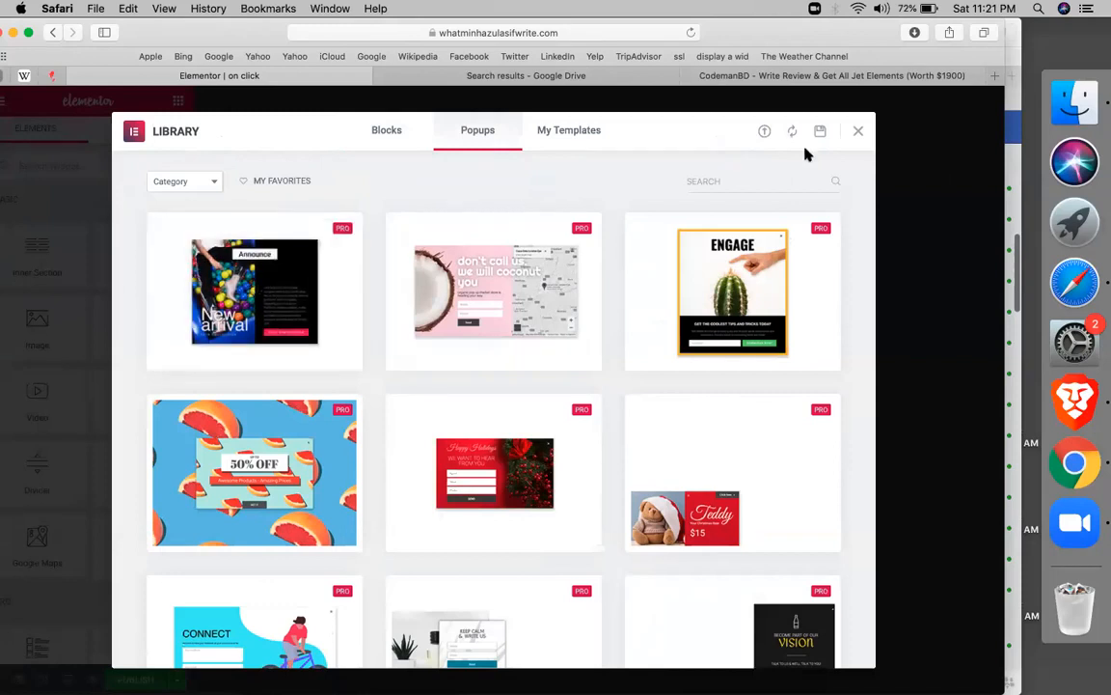
click(858, 133)
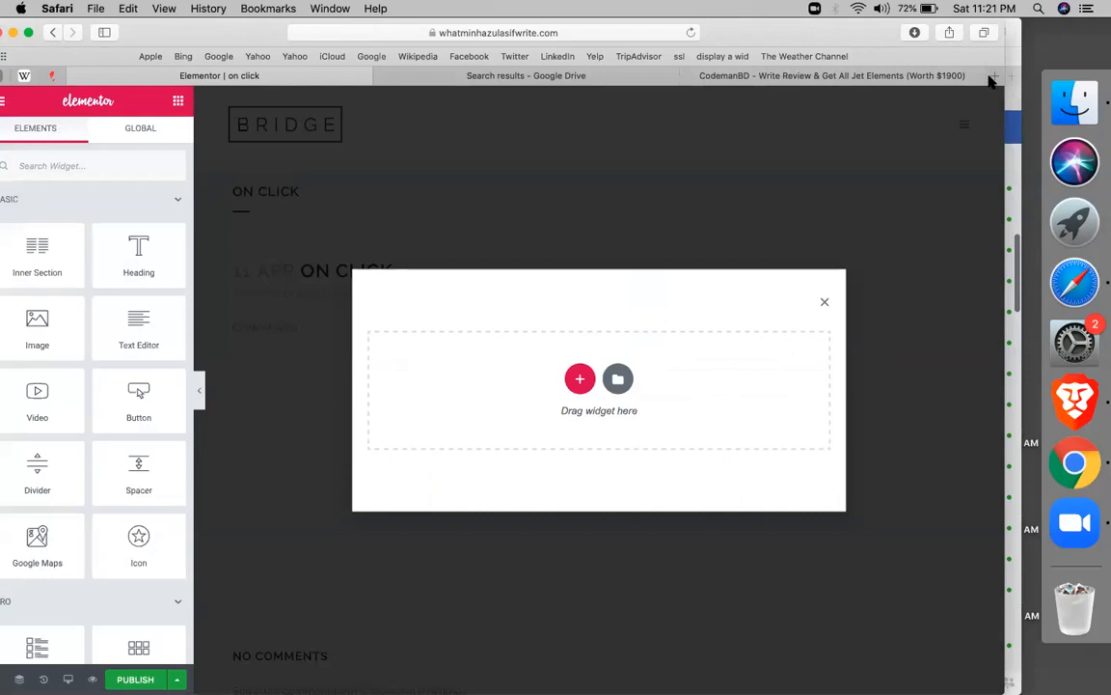
click(993, 77)
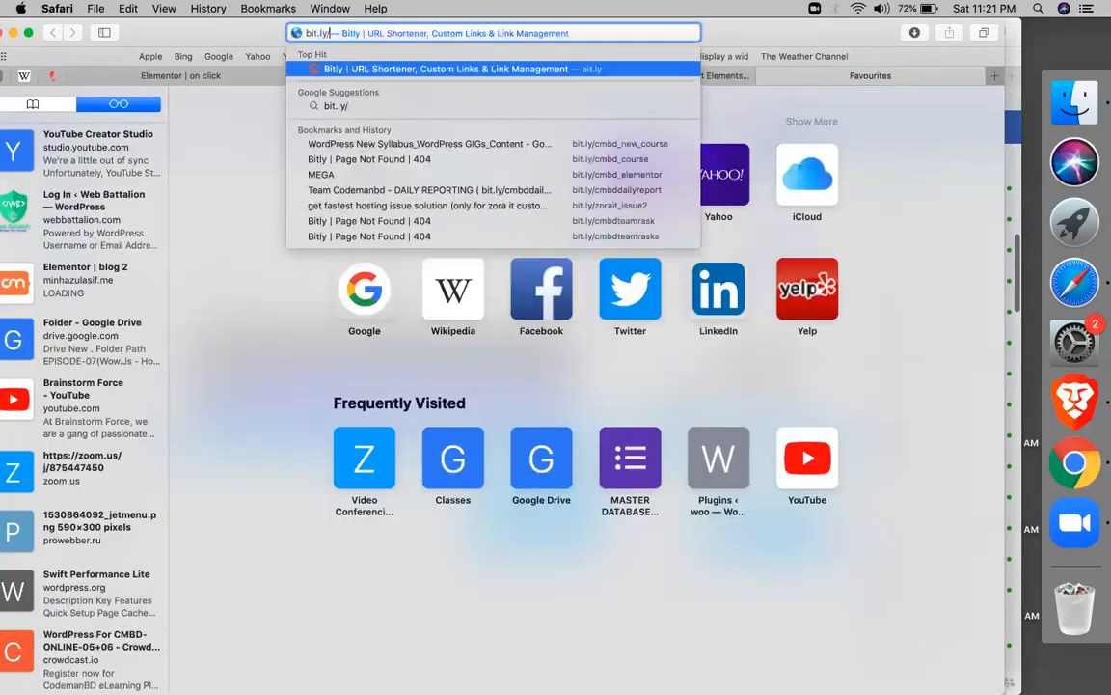
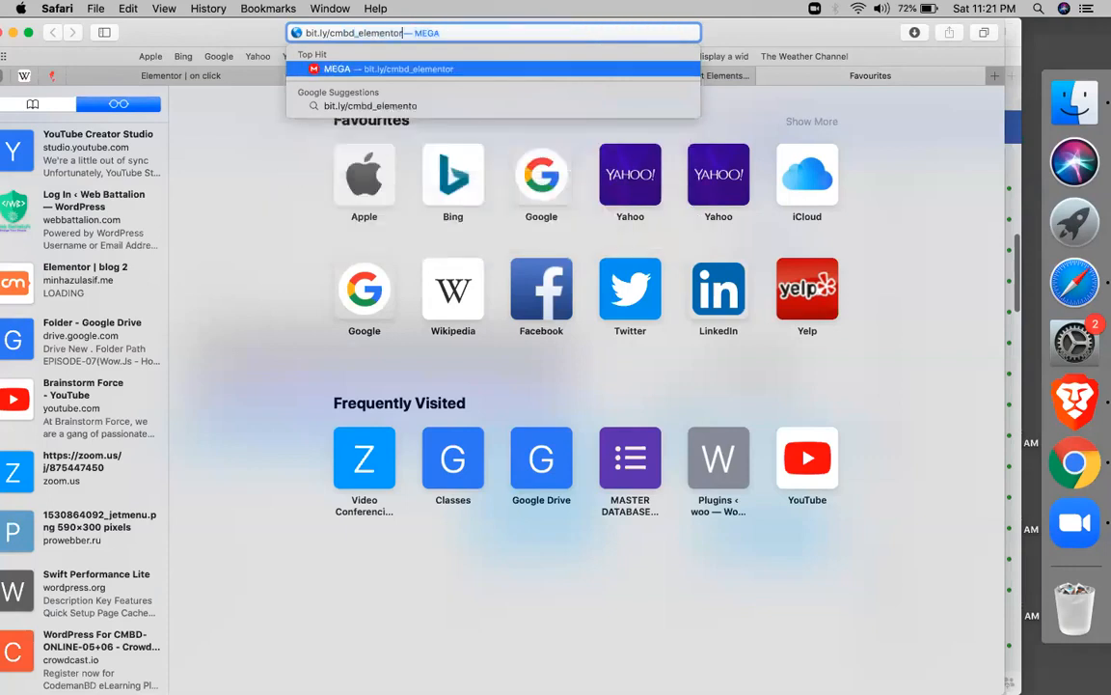
key(Return)
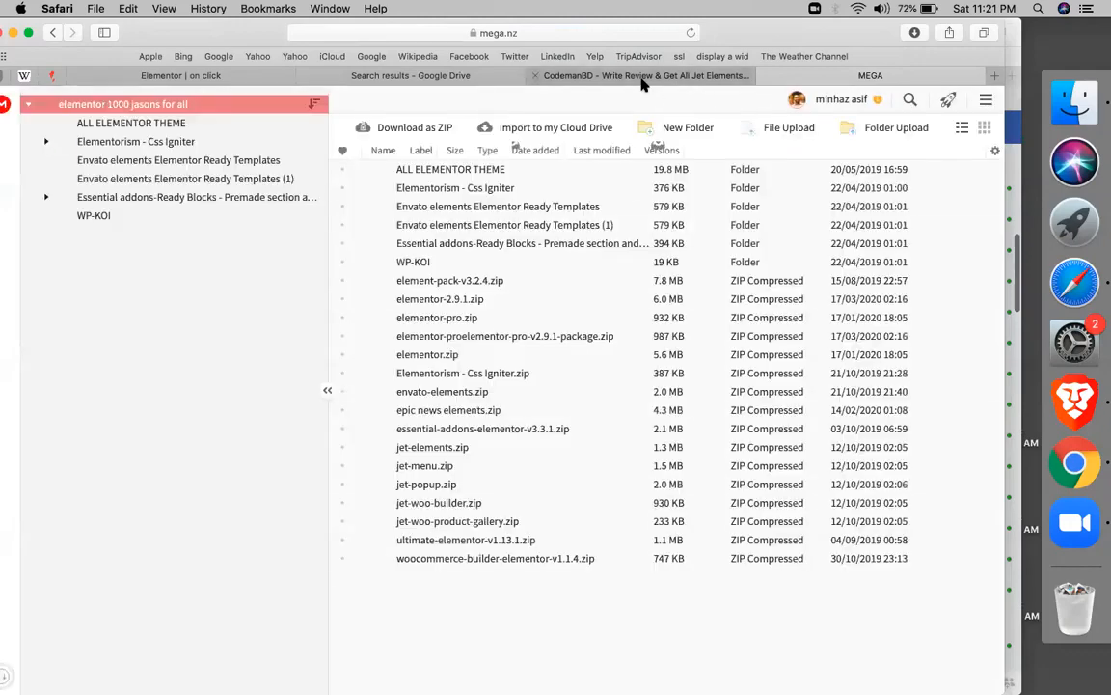
mouse_move(430, 300)
mouse_down()
mouse_move(424, 323)
mouse_move(433, 301)
mouse_up()
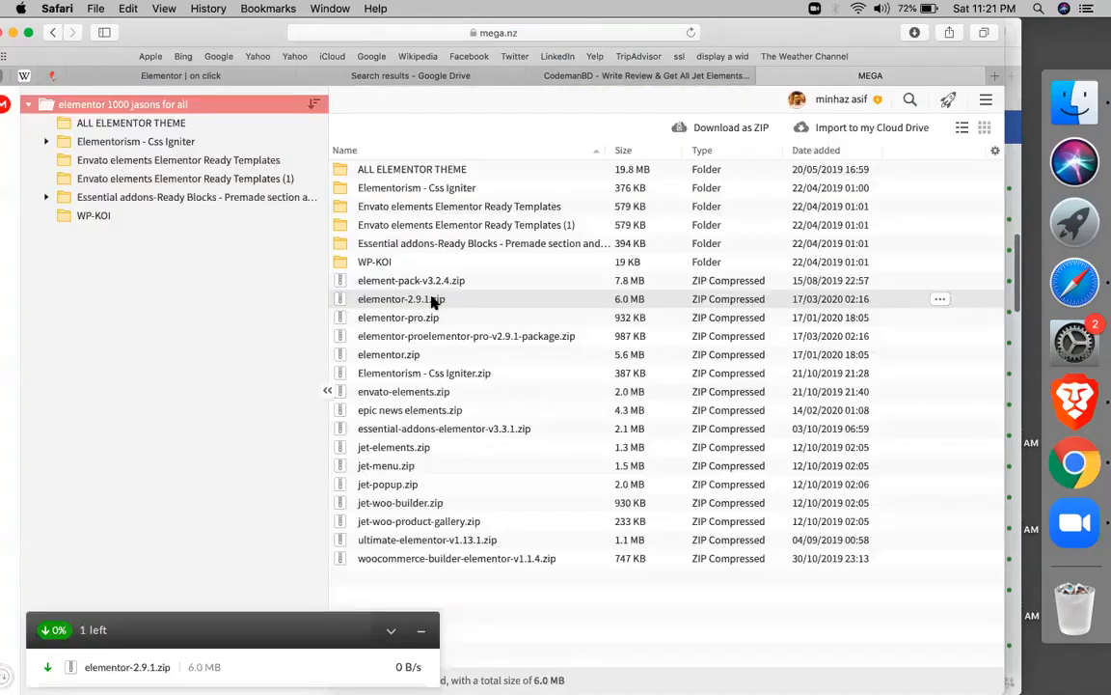
click(765, 76)
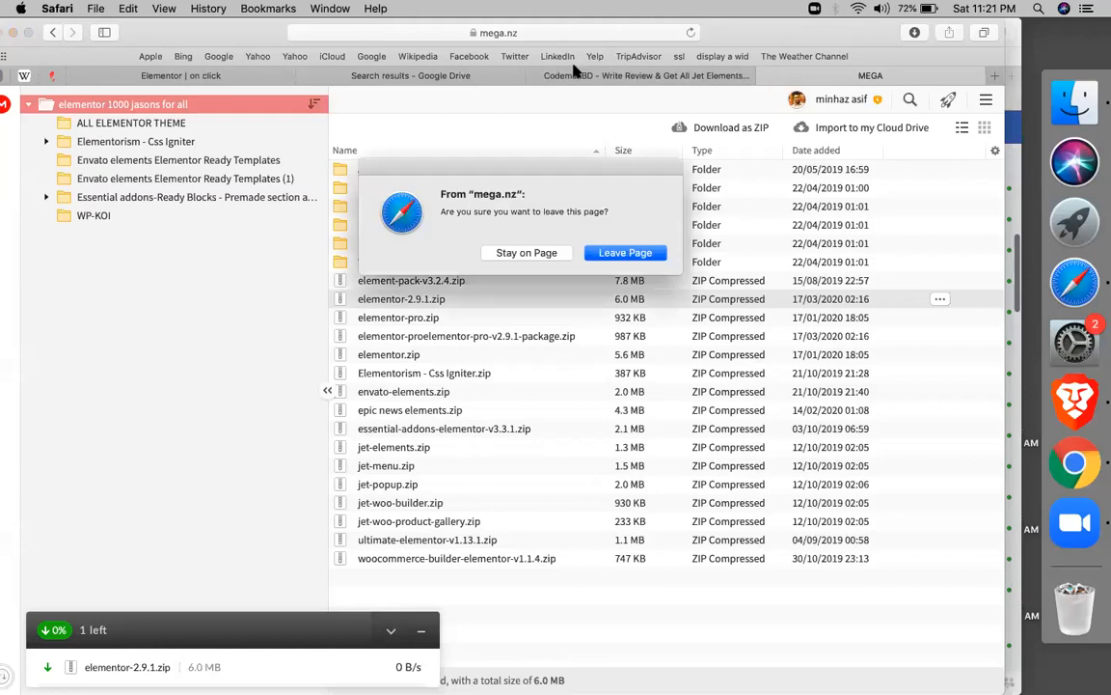
click(626, 253)
click(268, 74)
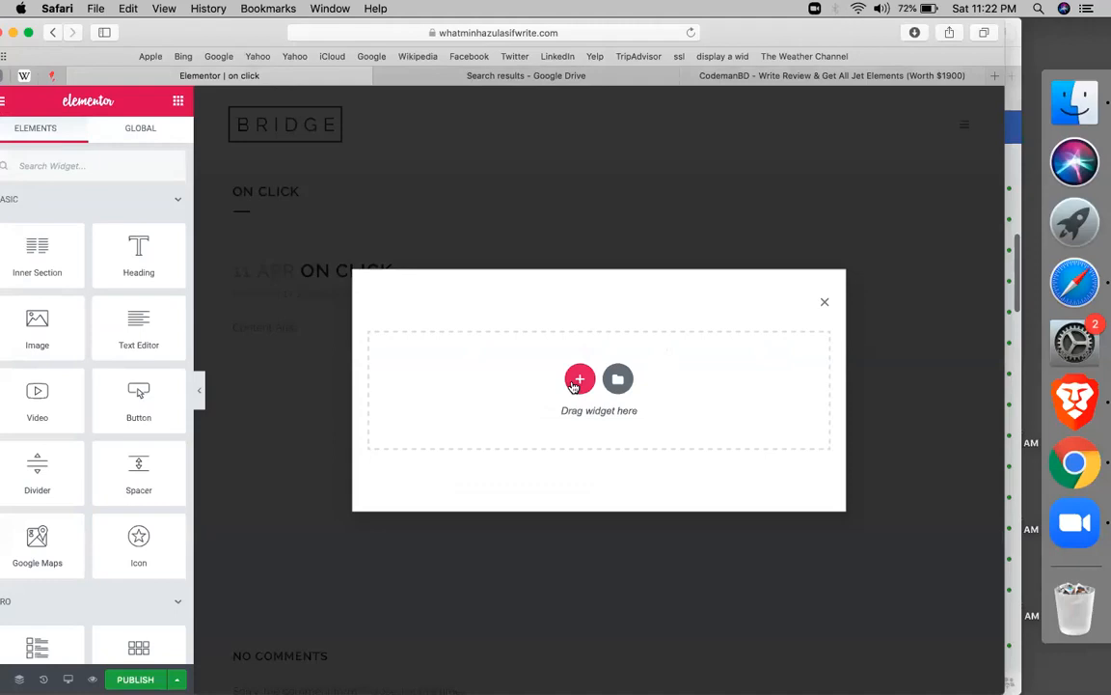
Add a three-column section to the popup and delete its middle column, leaving two
click(578, 377)
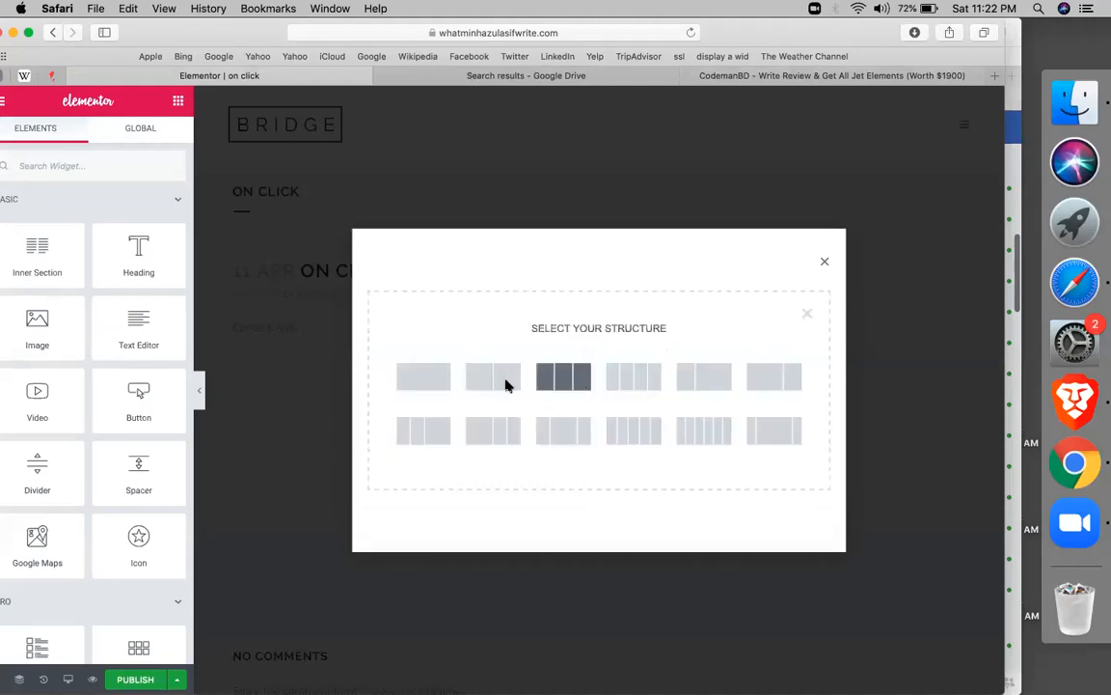
click(506, 381)
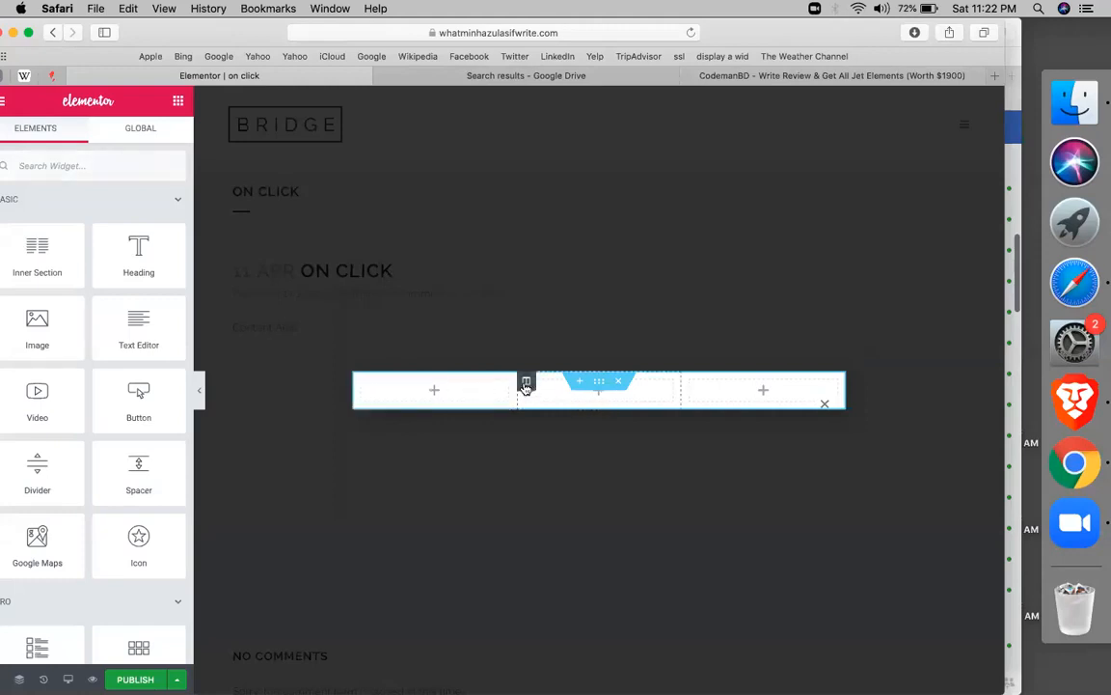
right_click(526, 386)
click(548, 609)
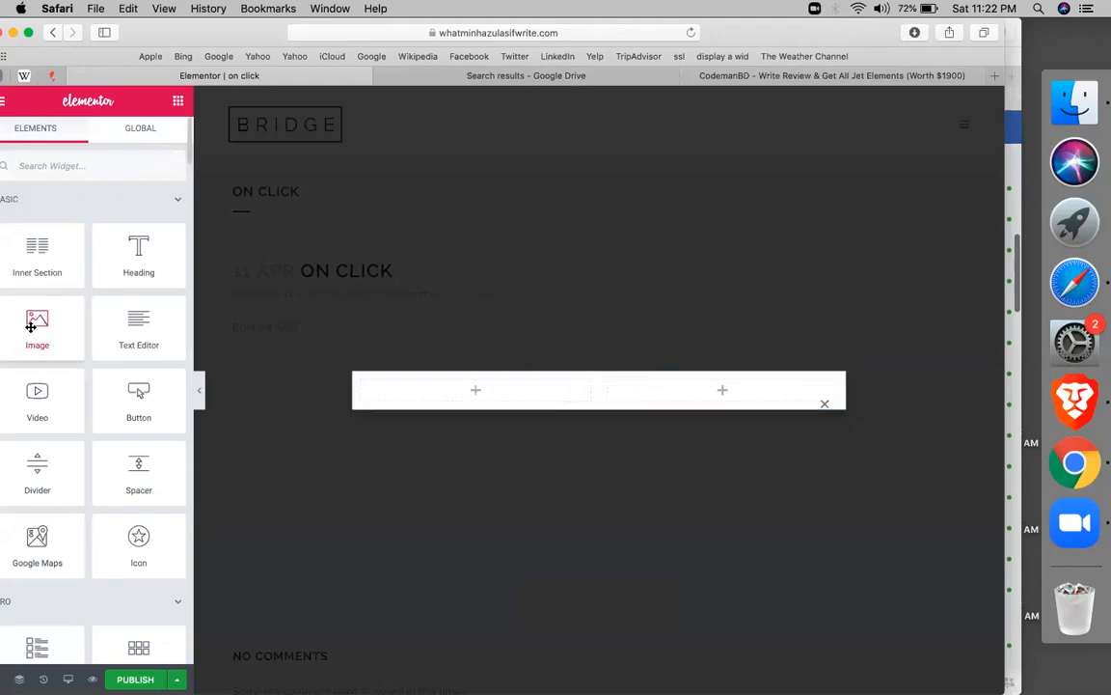
Place the portrait photo as an Image widget in the left column
drag(30, 327, 490, 398)
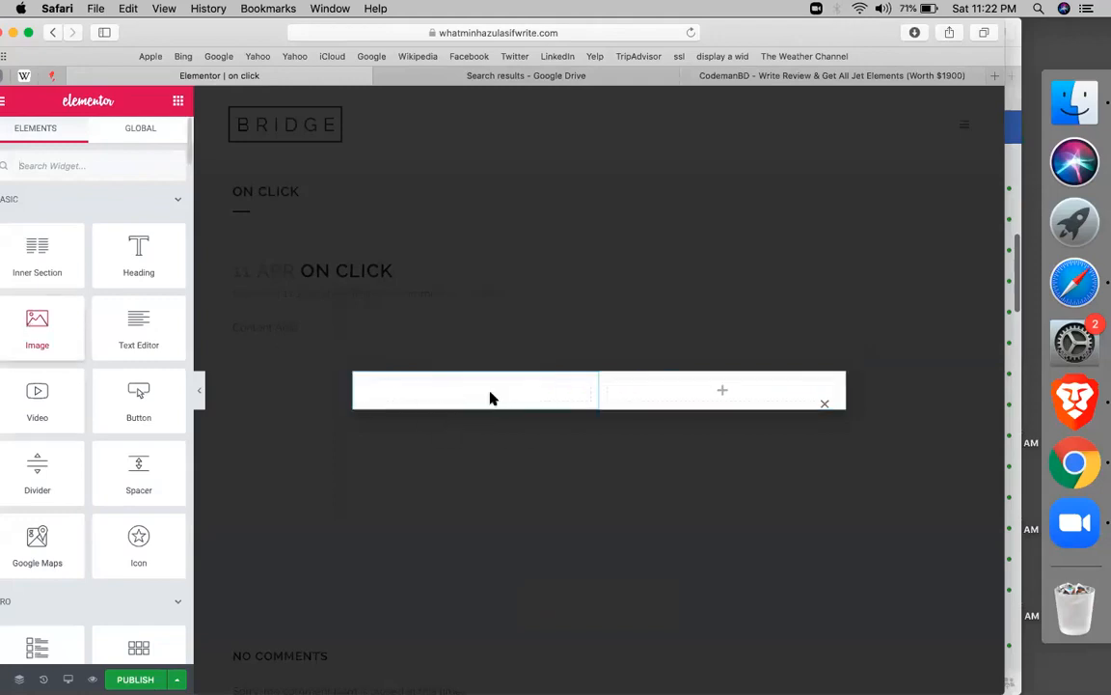
click(73, 257)
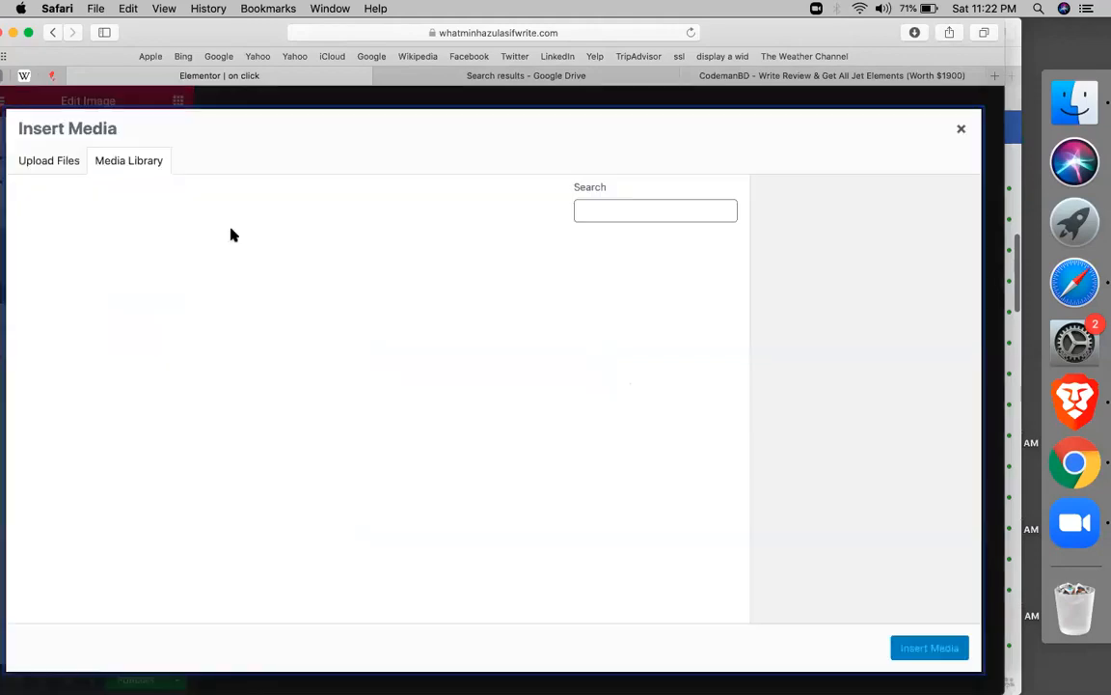
click(72, 289)
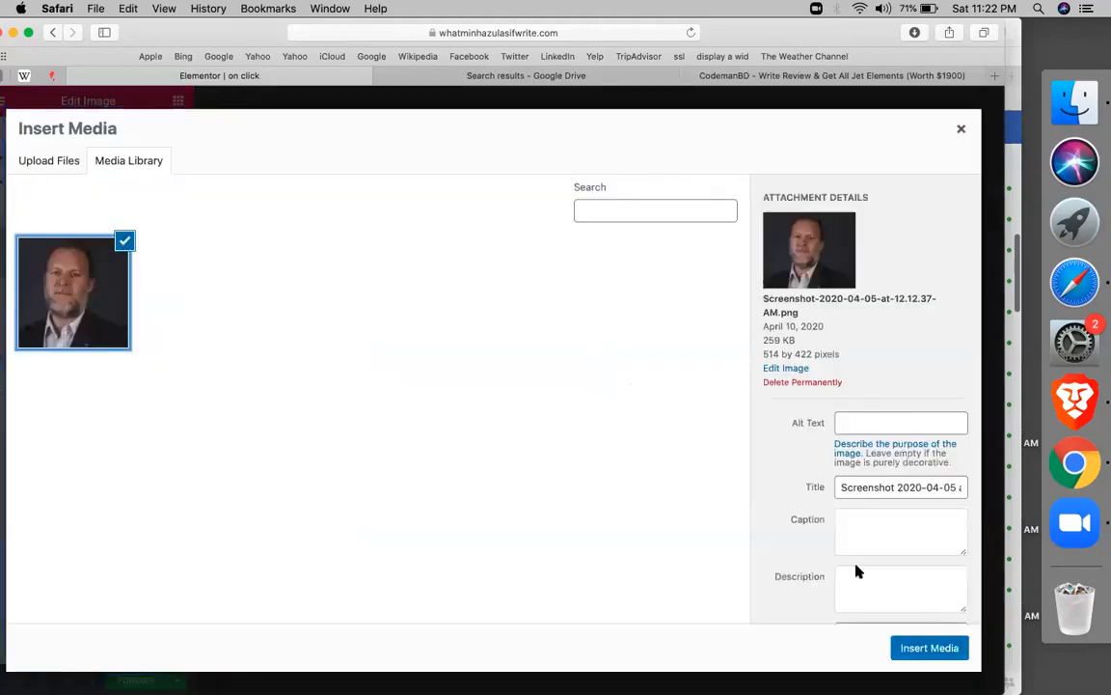
click(928, 648)
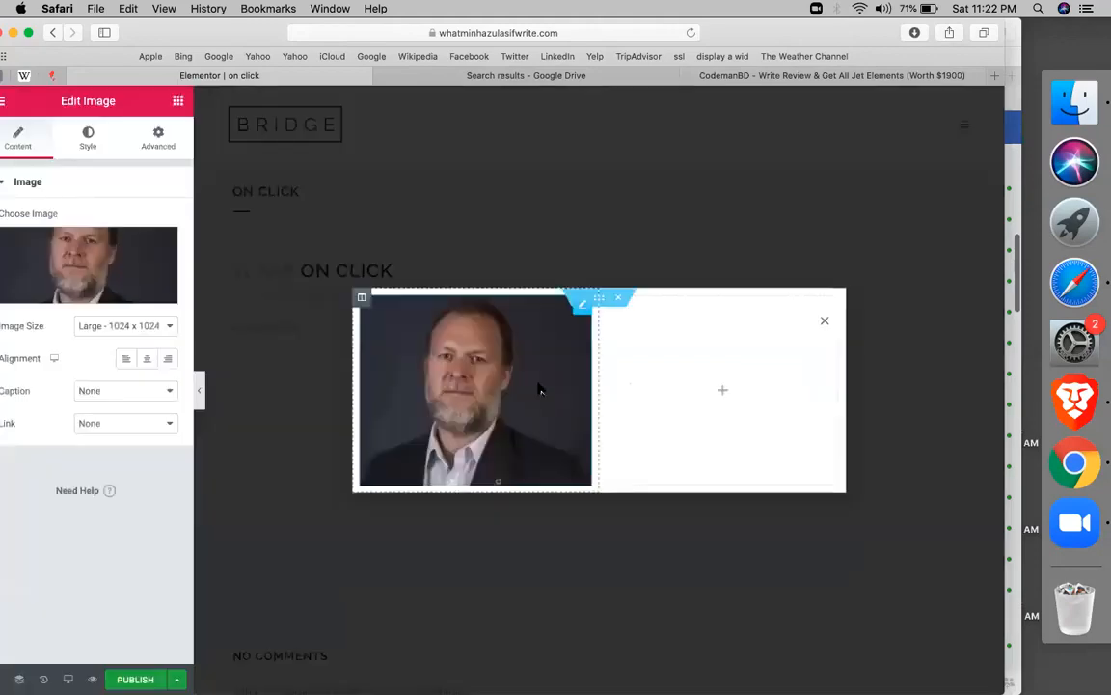
click(178, 102)
text(form)
drag(514, 283, 611, 392)
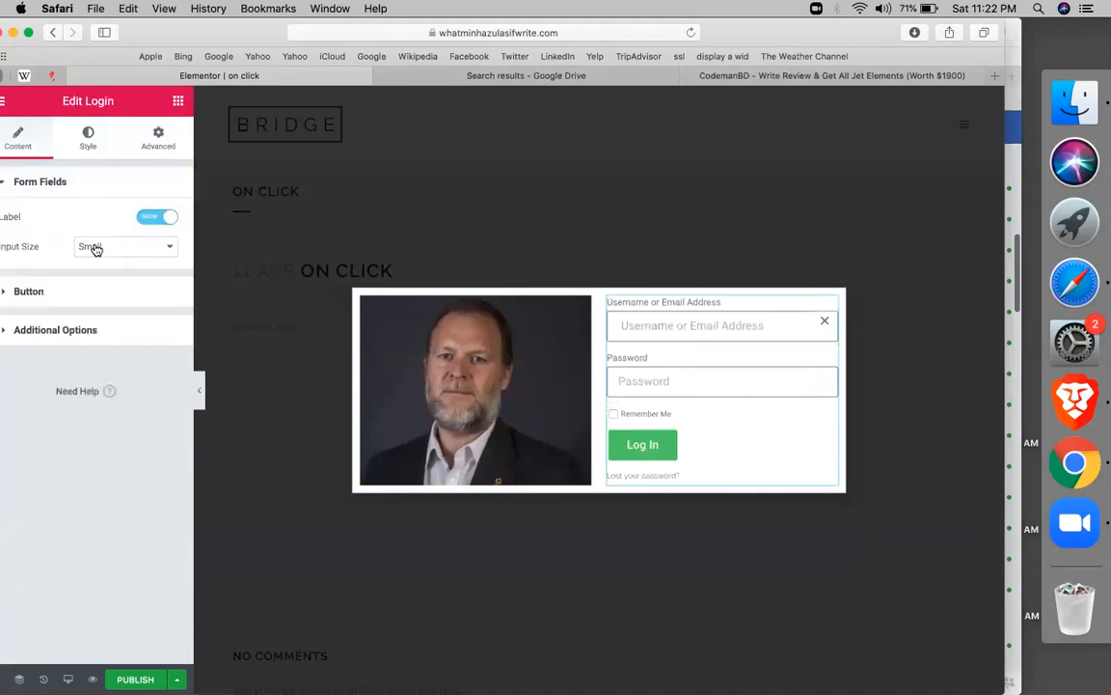
click(502, 252)
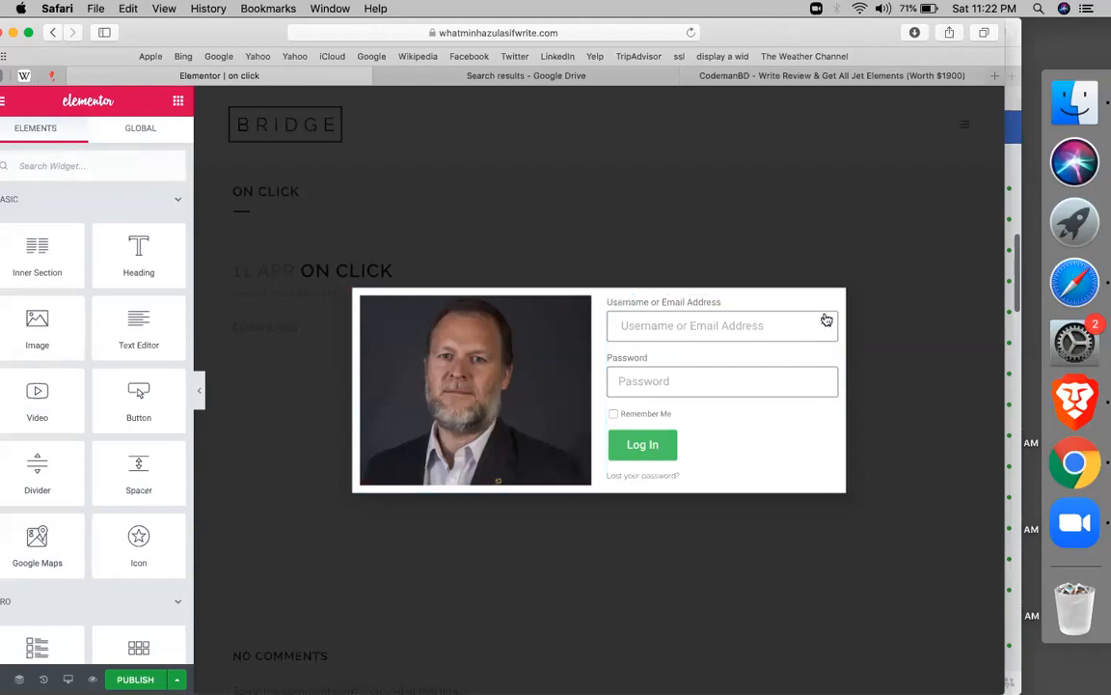
click(829, 305)
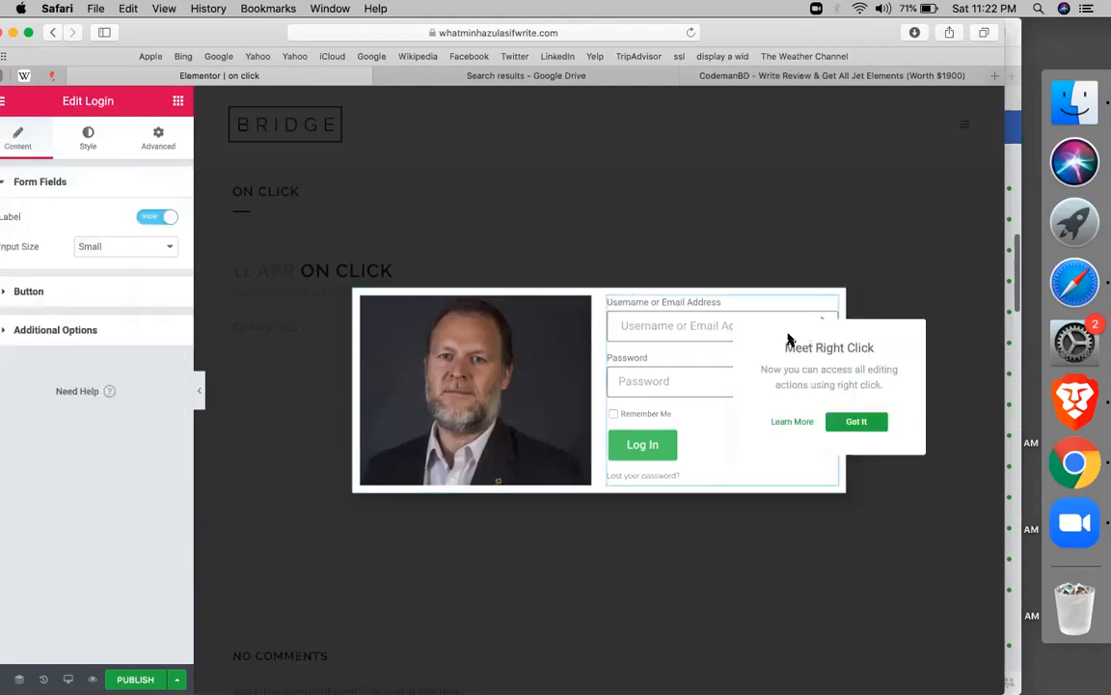
click(646, 330)
click(646, 330)
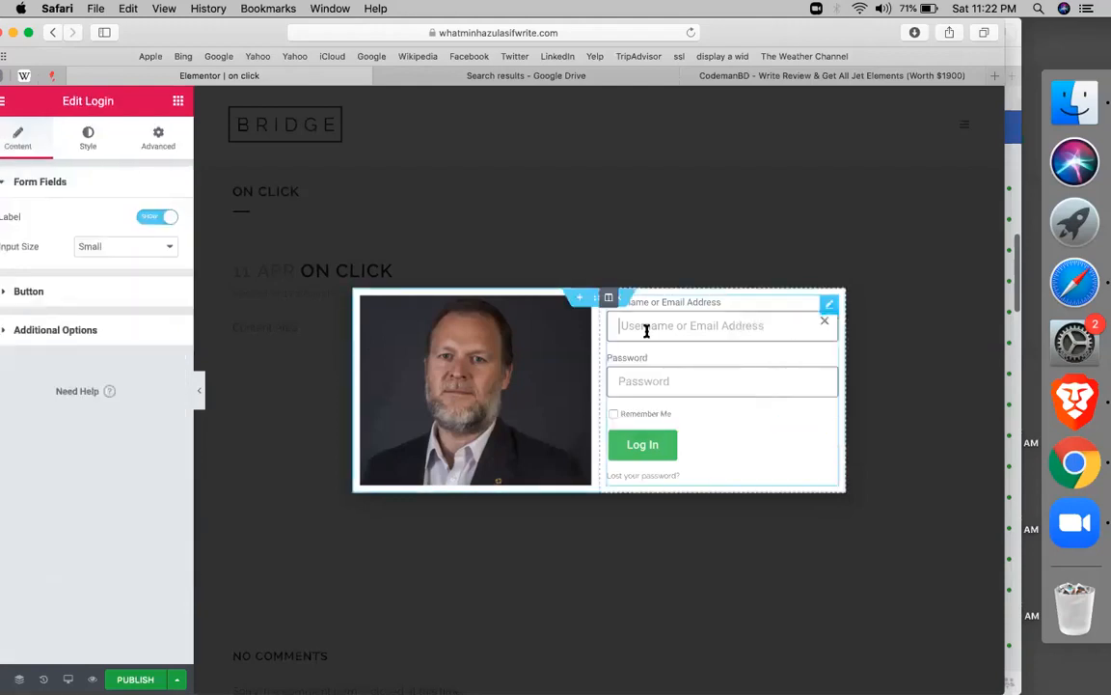
right_click(827, 310)
Replace the login form with a Form widget, drop its Message field, and move it under the portrait
click(860, 530)
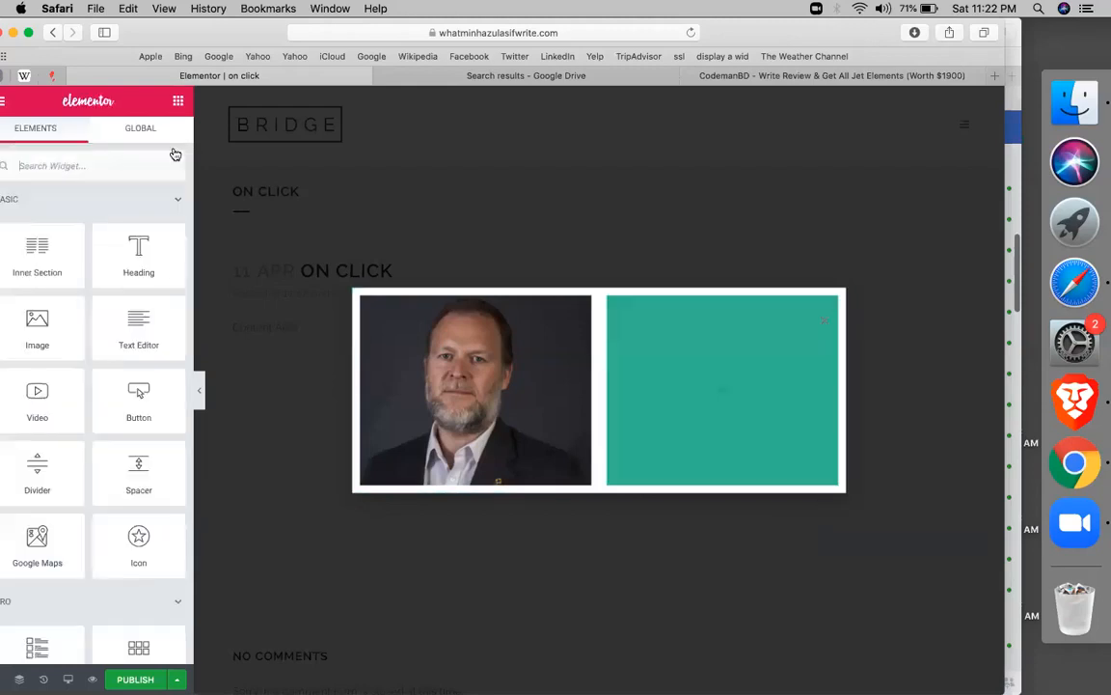
text(form)
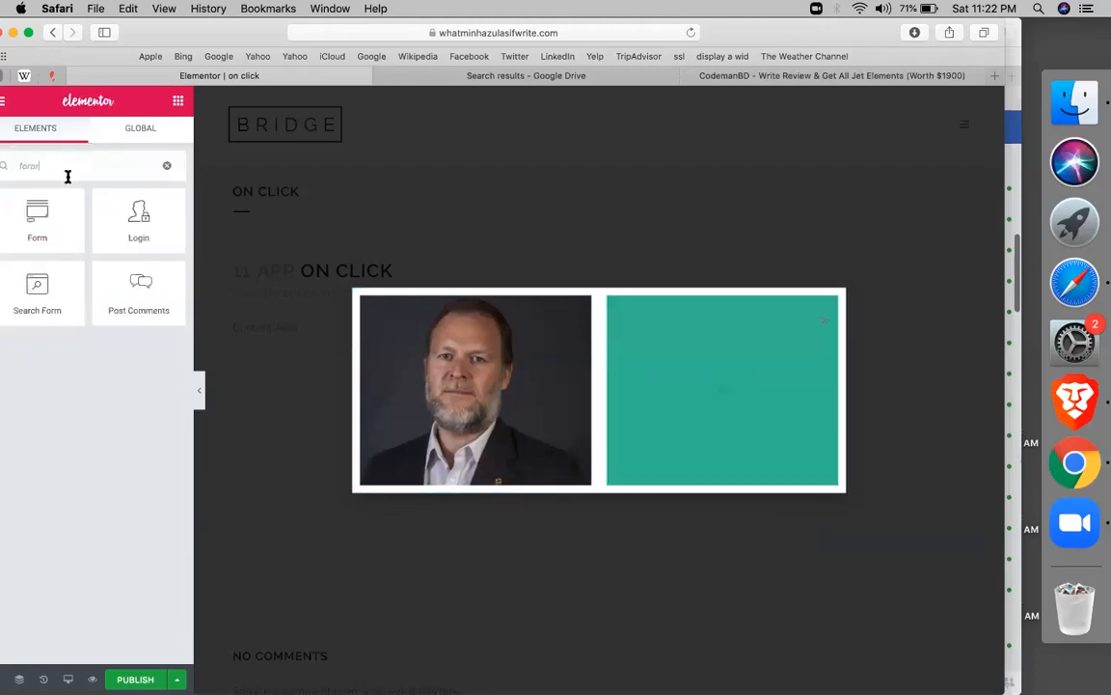
drag(45, 217, 702, 405)
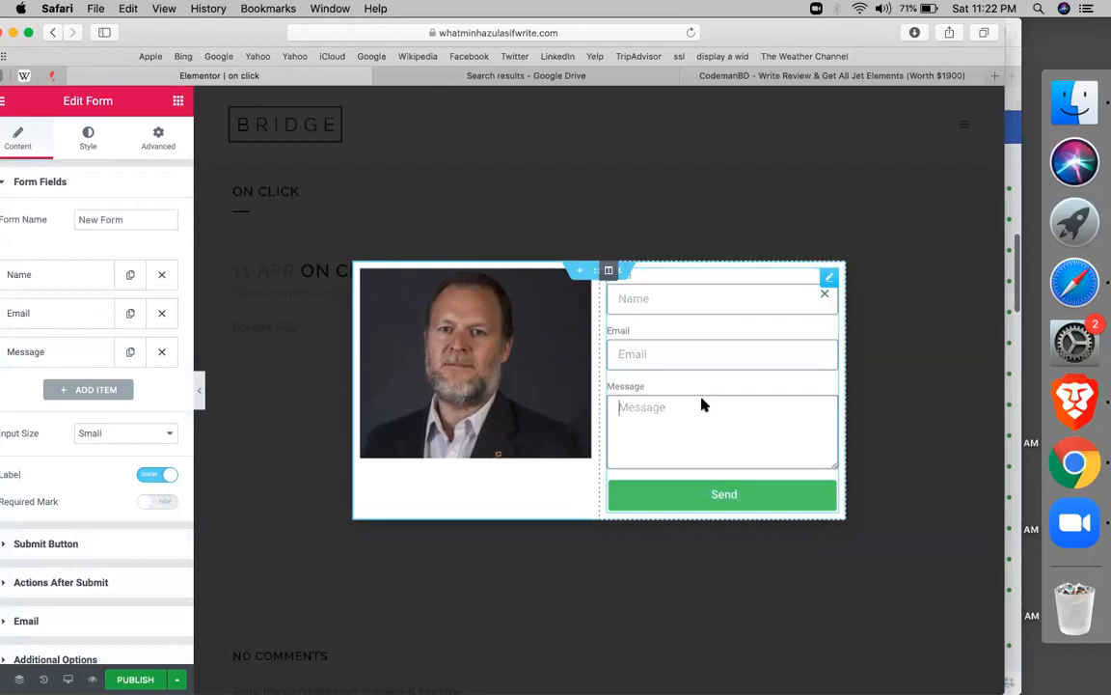
click(161, 352)
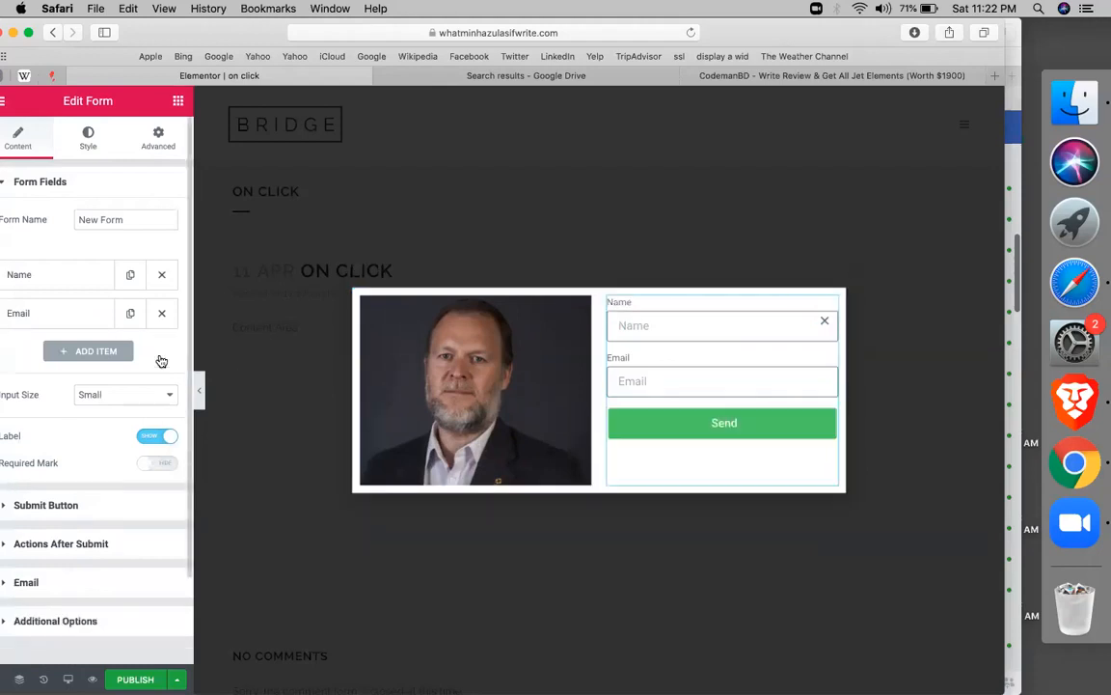
double_click(161, 361)
drag(630, 466, 171, 140)
click(158, 138)
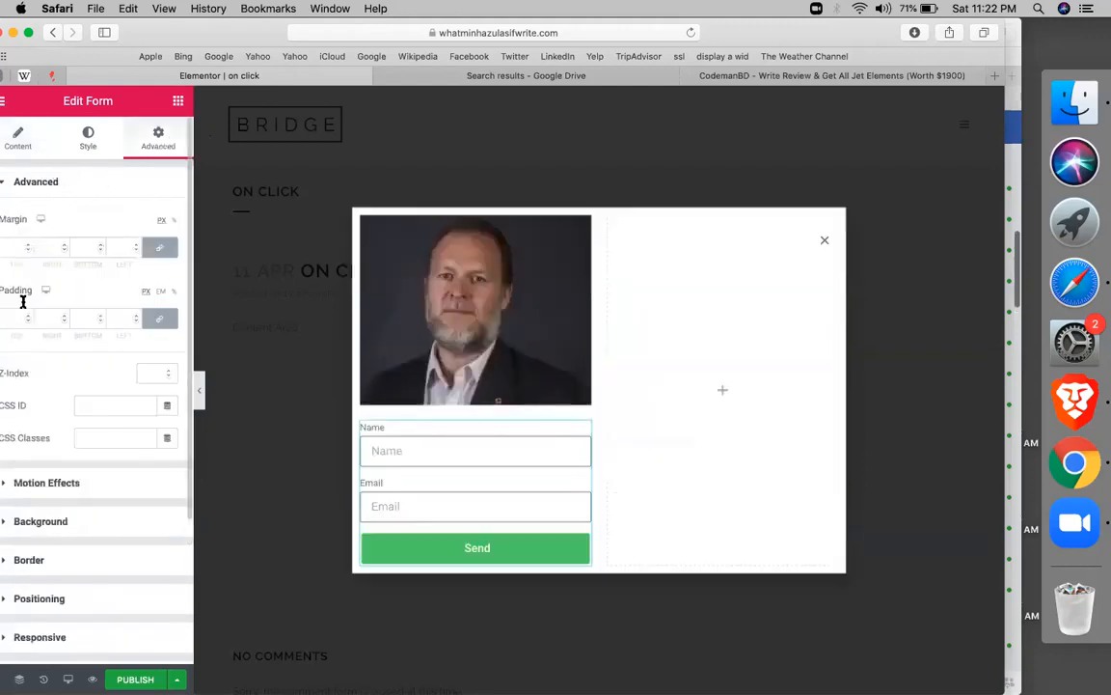
Move the form into the right column and set its column's top padding to 30
click(159, 319)
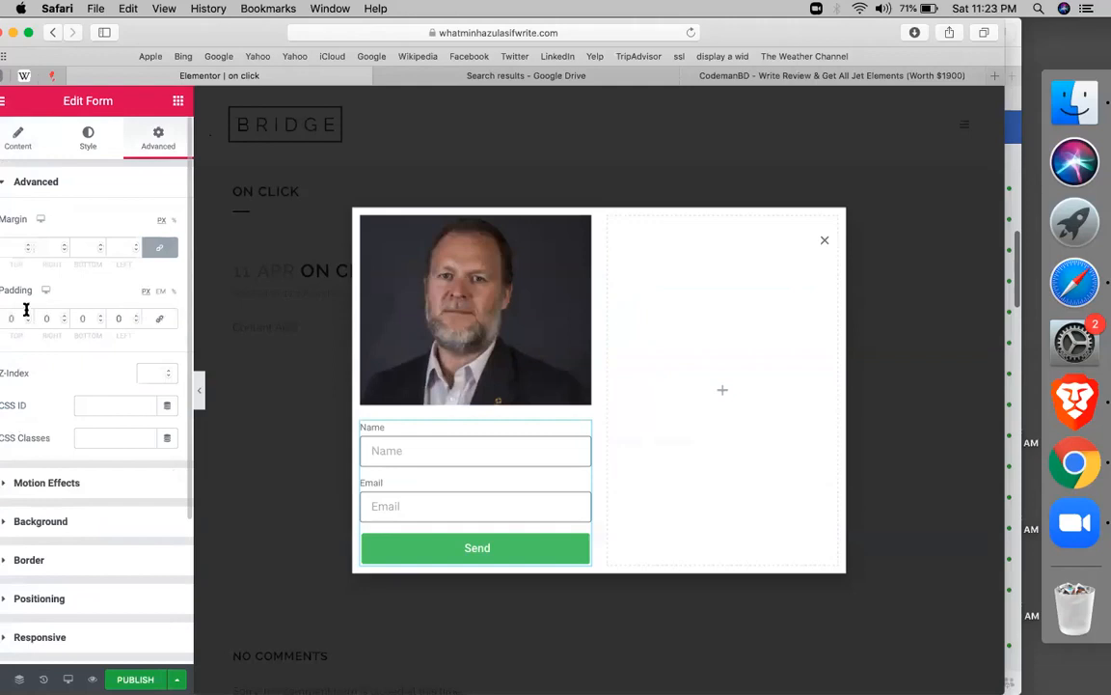
text(5)
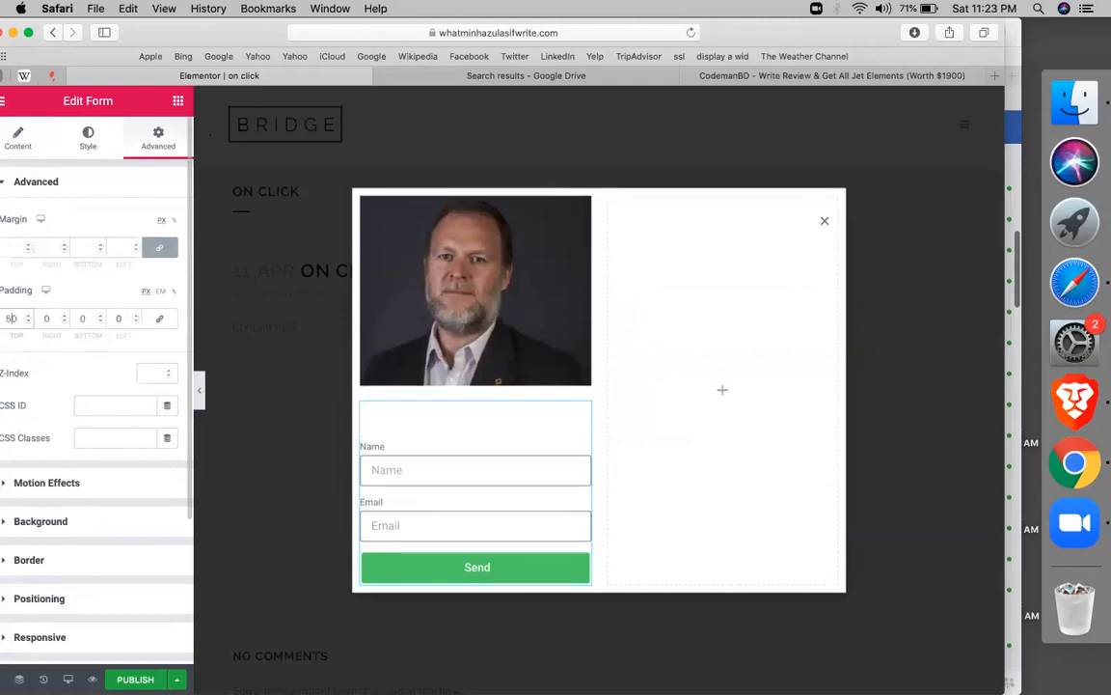
click(594, 417)
click(581, 413)
drag(577, 417, 744, 373)
click(724, 325)
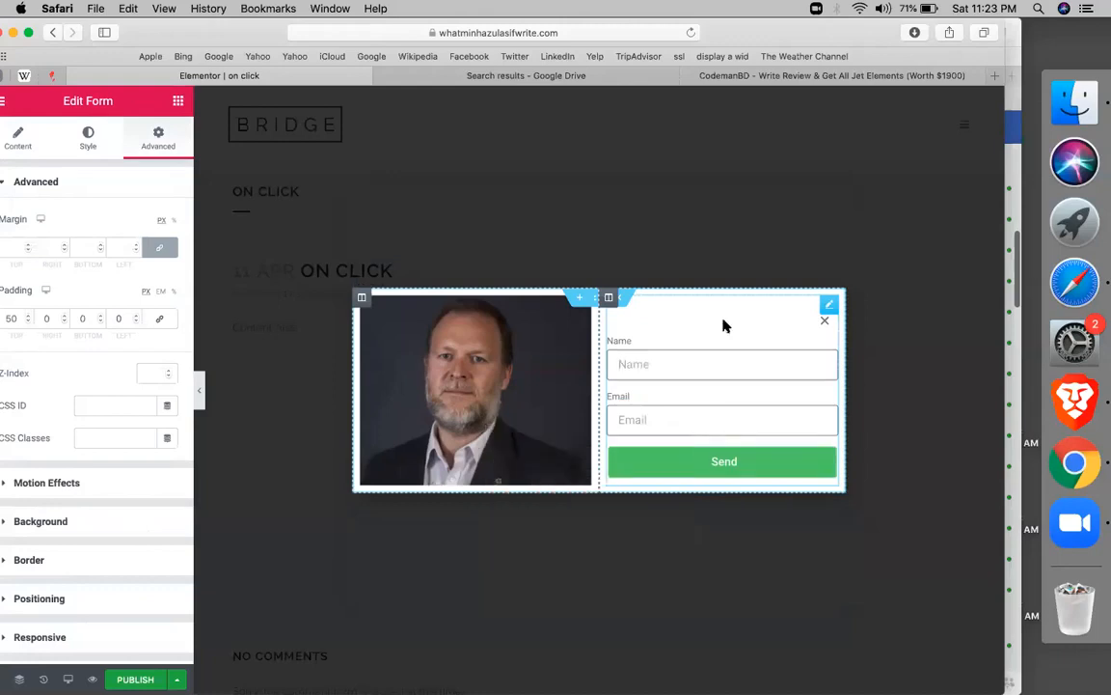
click(15, 319)
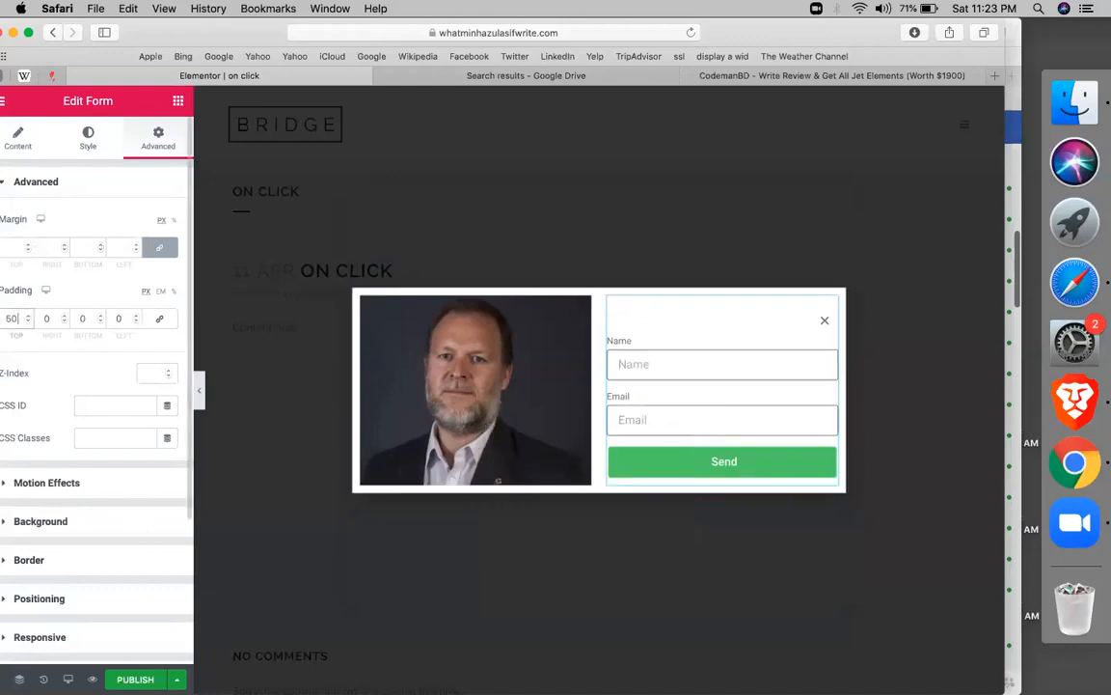
text(3)
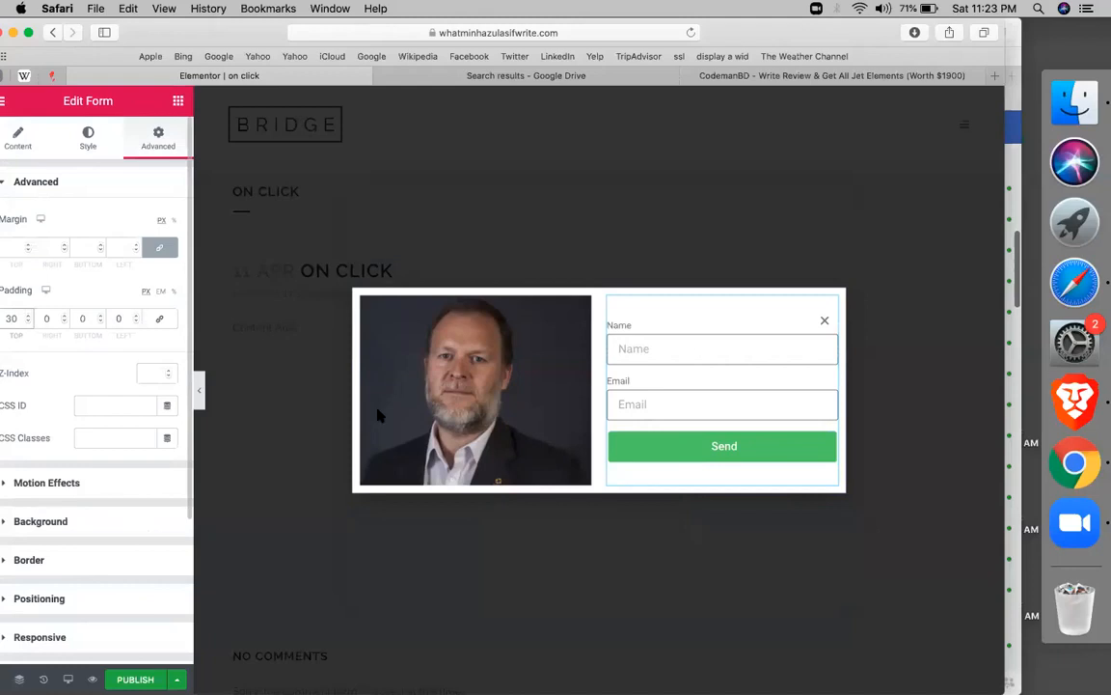
Give the popup section 50 px padding on every side
click(600, 302)
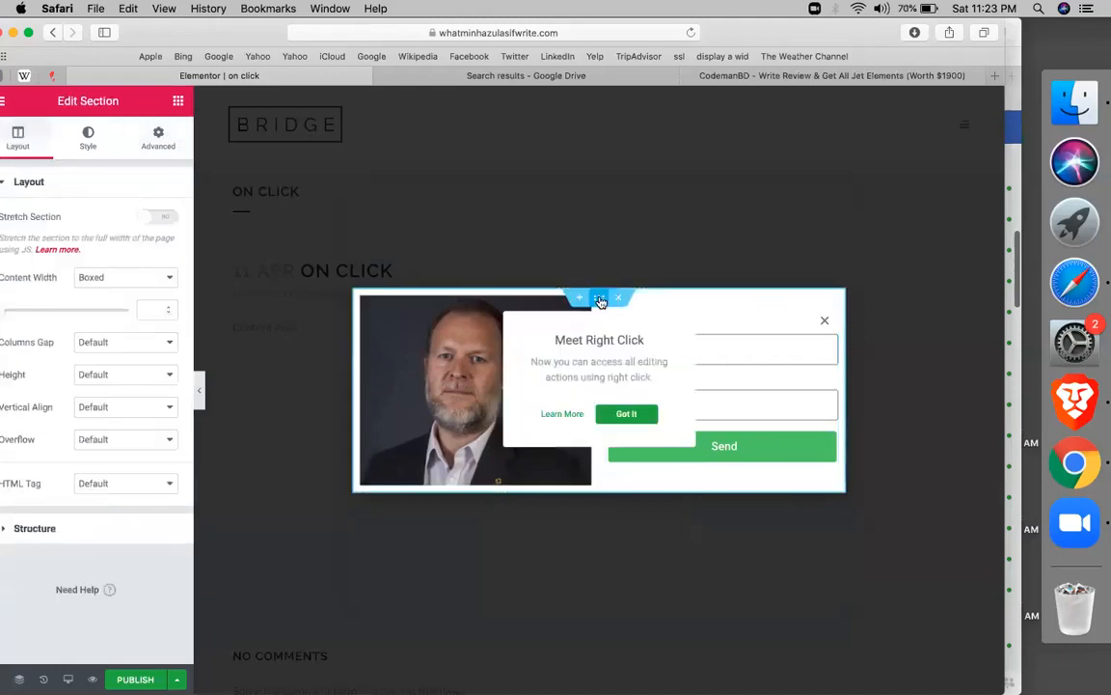
click(158, 140)
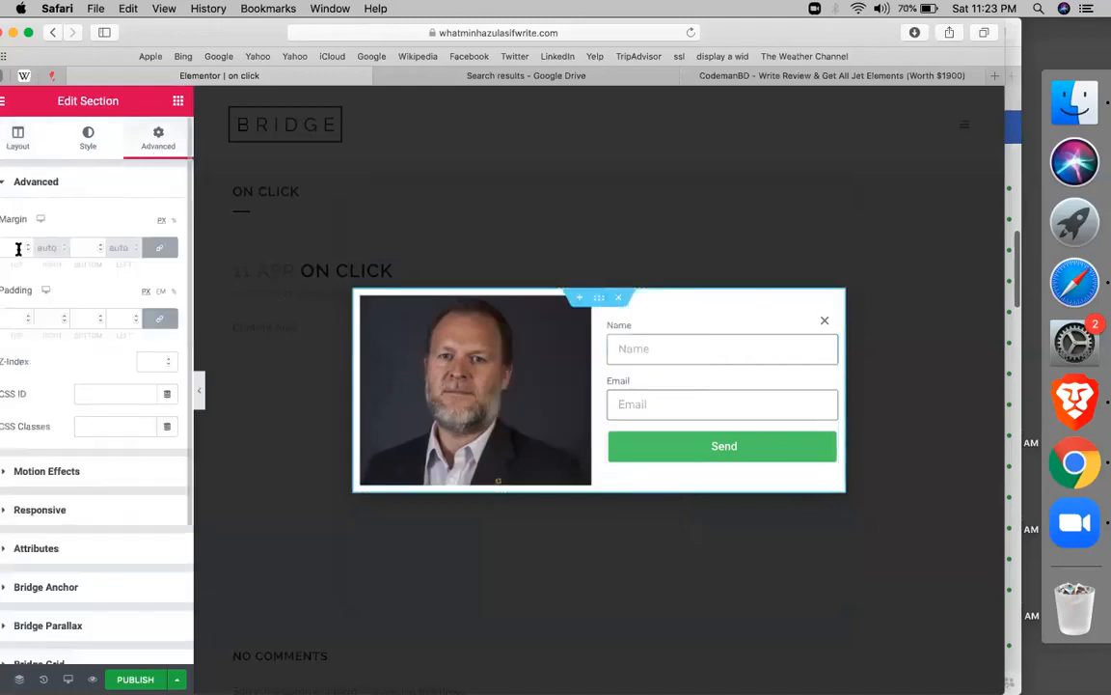
click(16, 319)
text(50)
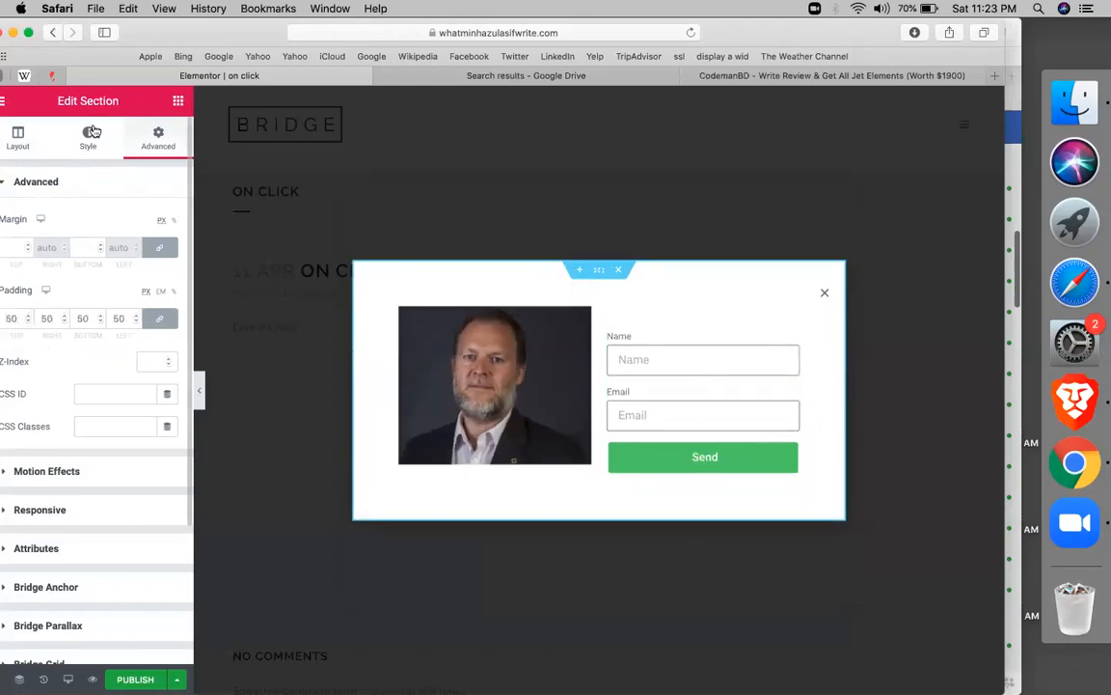
Set the section's background to classic solid blue #4054B2
click(92, 132)
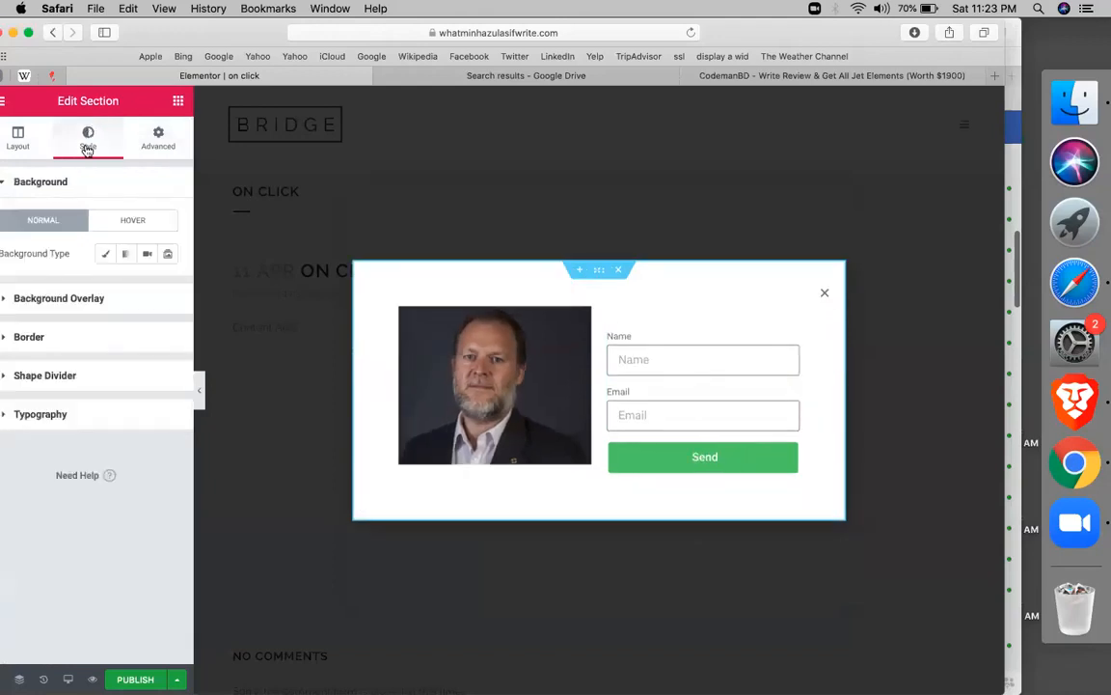
click(106, 254)
click(145, 287)
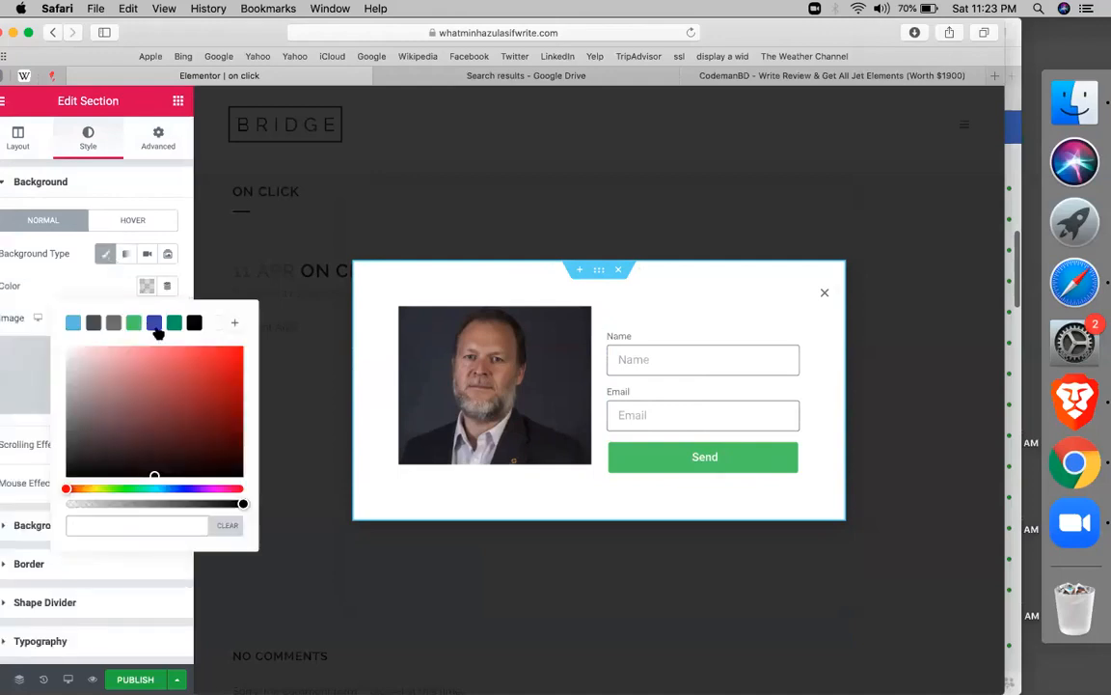
click(154, 322)
drag(154, 323, 249, 369)
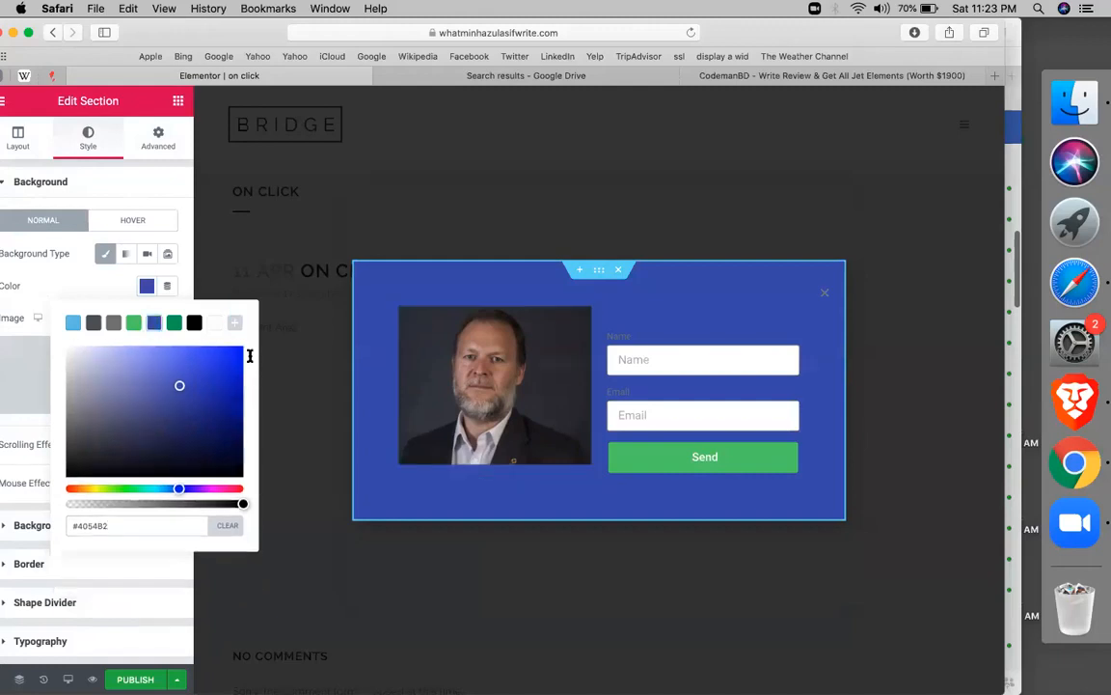
click(119, 184)
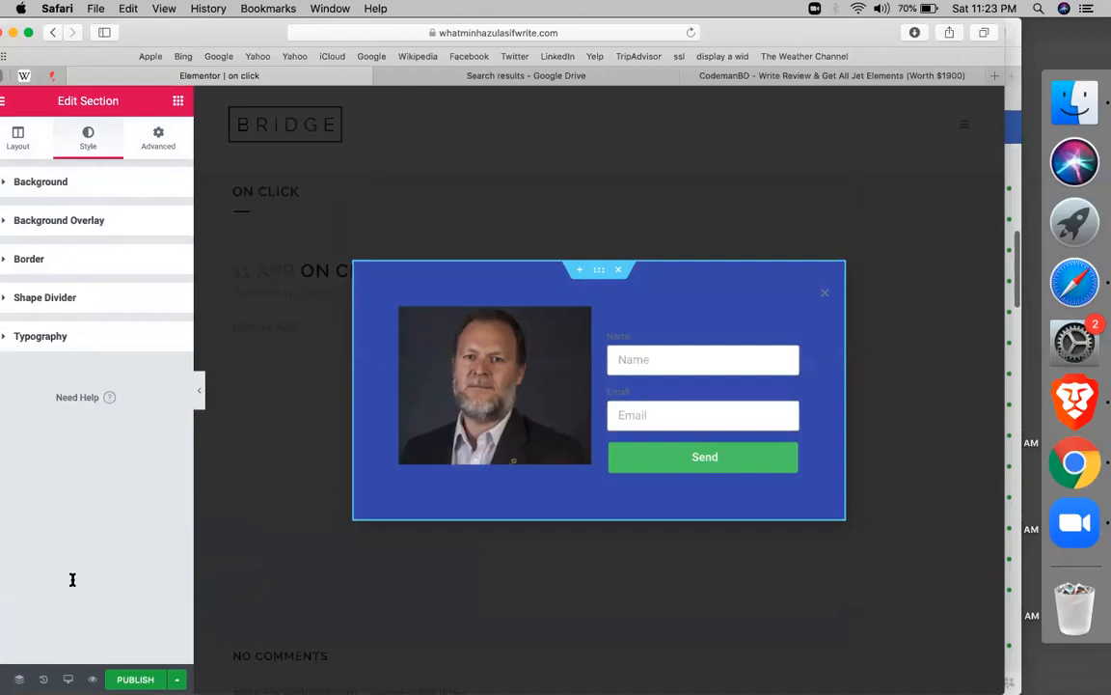
drag(73, 511, 111, 212)
click(53, 415)
Open Popup Settings, switch Safari to full screen, and reopen the popup's layout settings
click(2, 679)
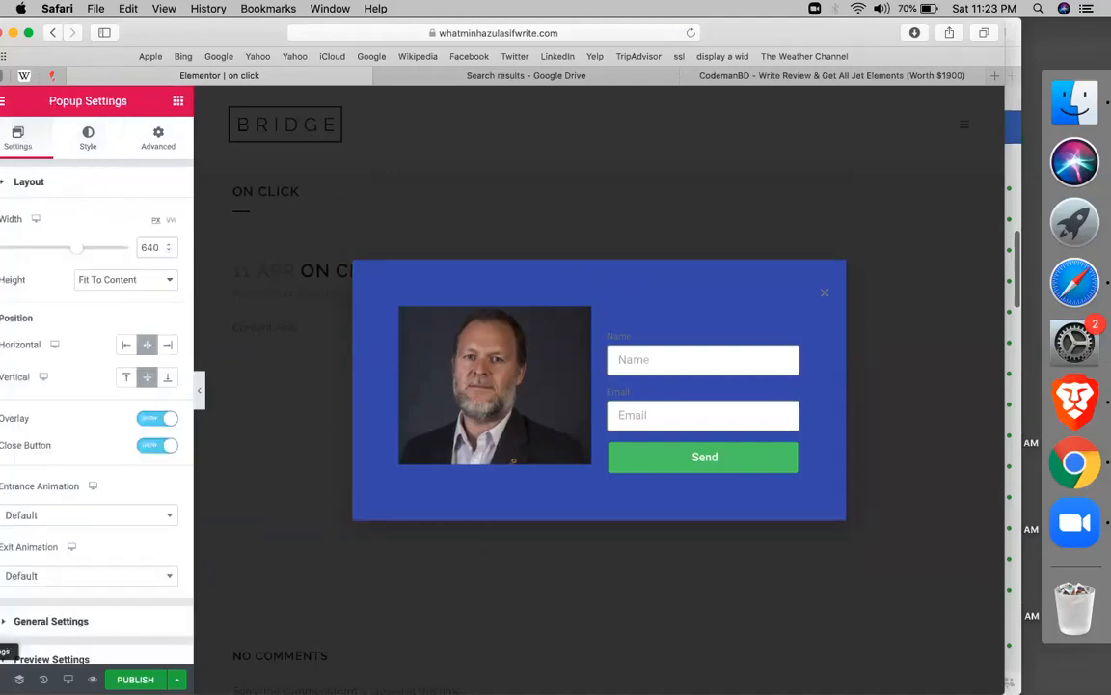
drag(151, 462, 910, 85)
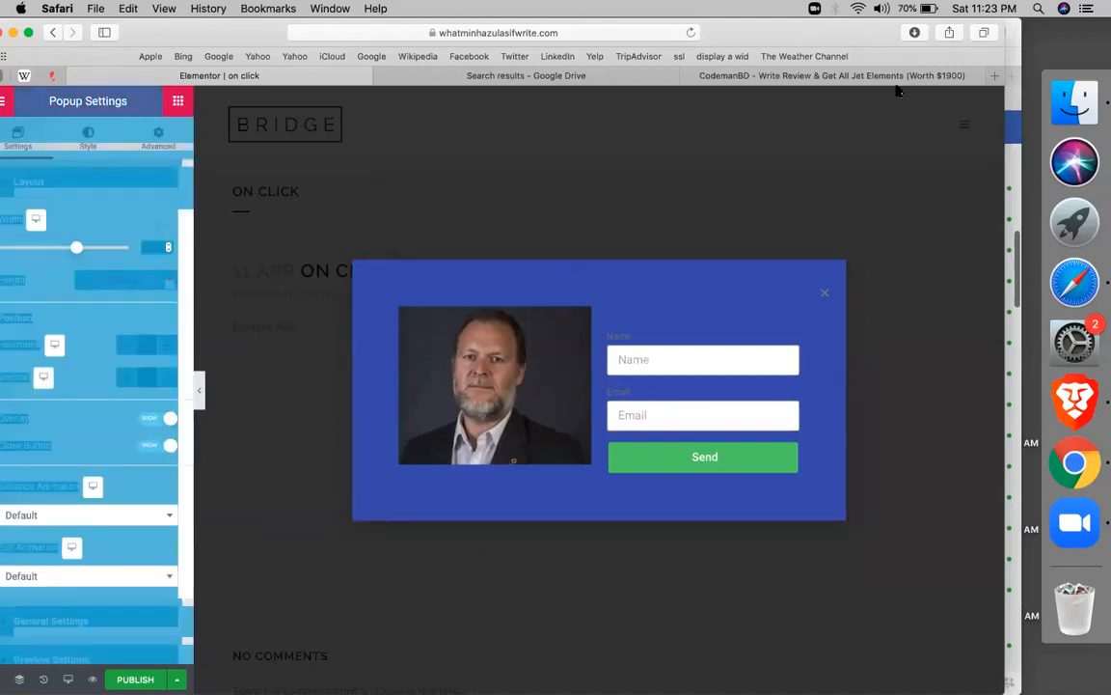
click(762, 218)
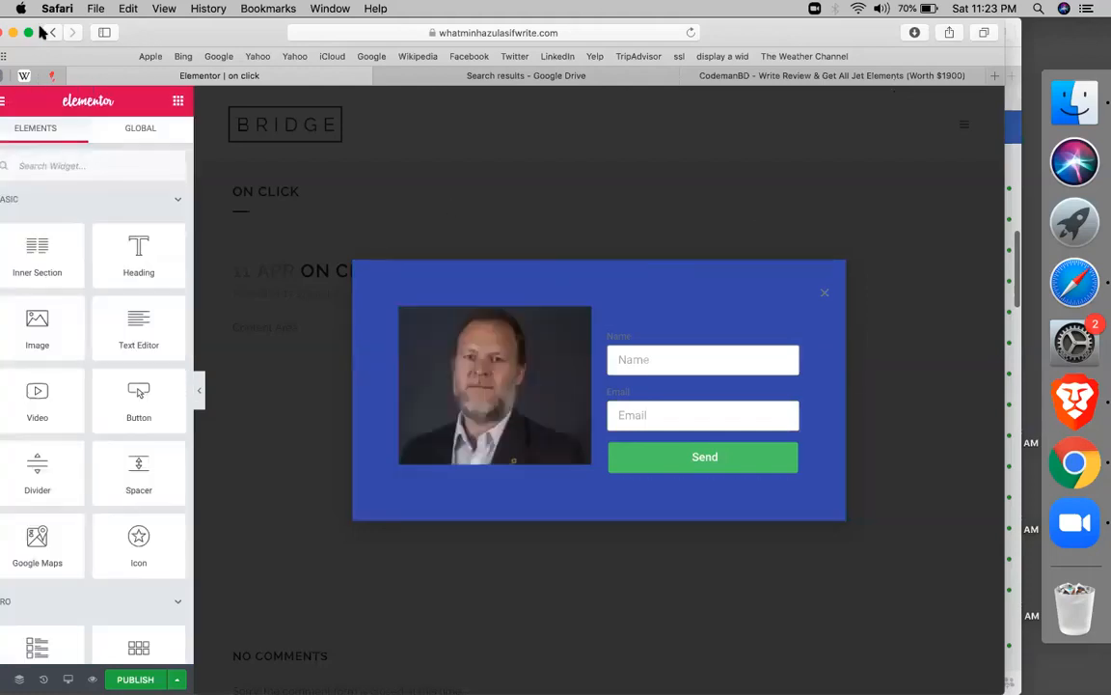
drag(38, 37, 7, 35)
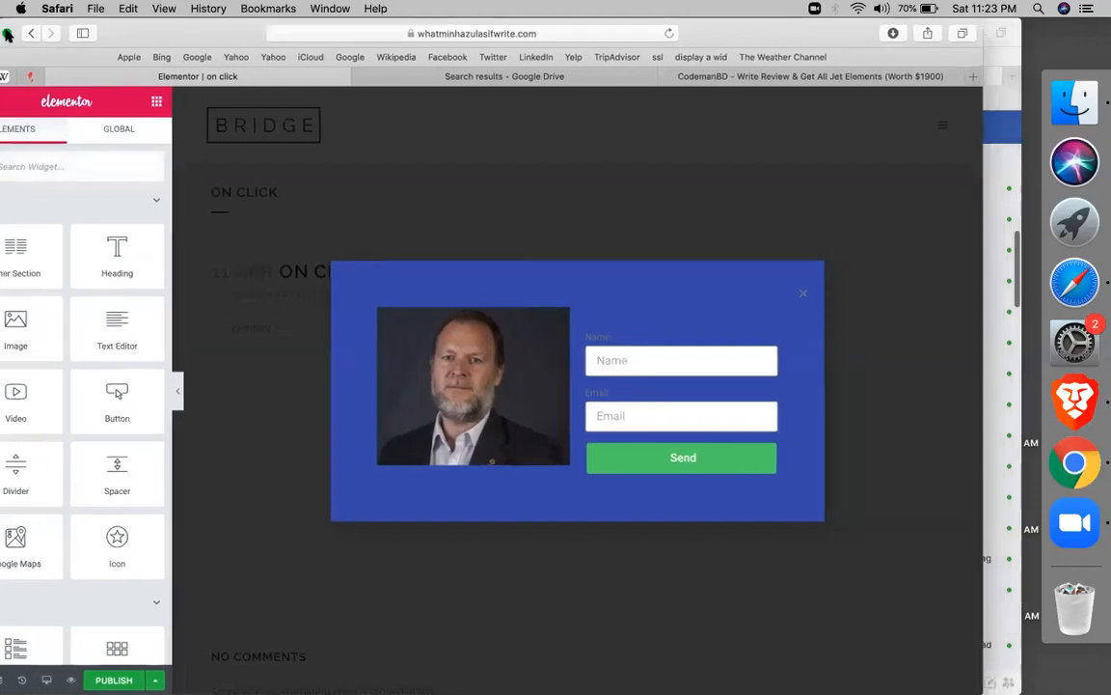
click(7, 34)
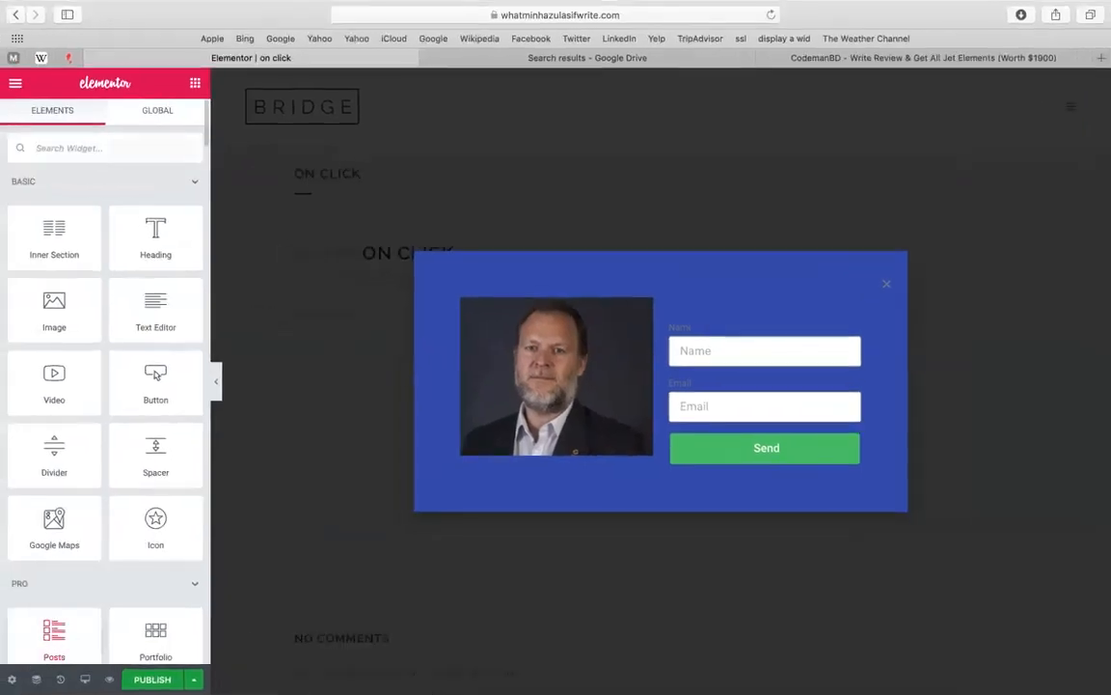
click(12, 680)
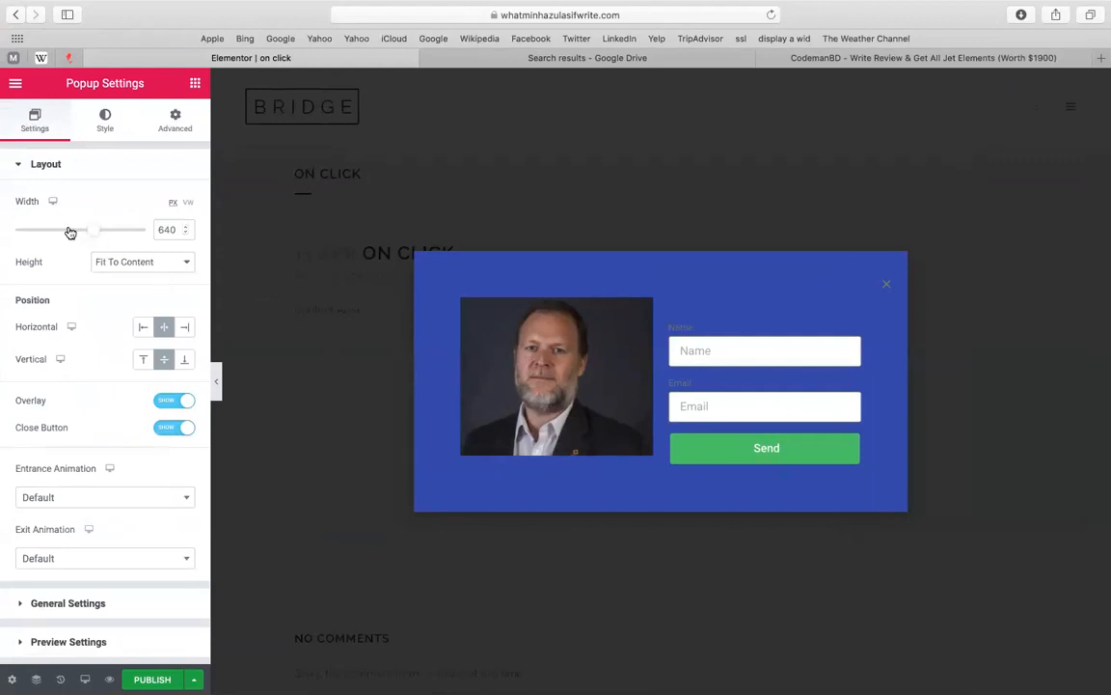
Widen the popup to 664 px, try other positions, then set it back to Center/Center
drag(70, 233, 98, 232)
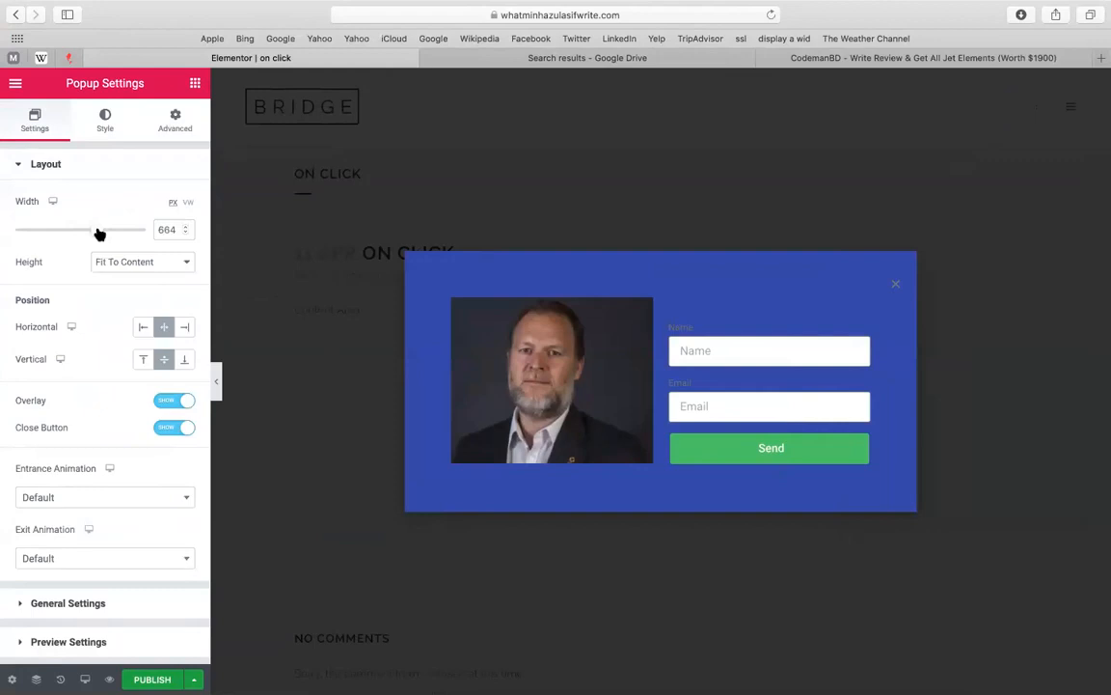
click(188, 330)
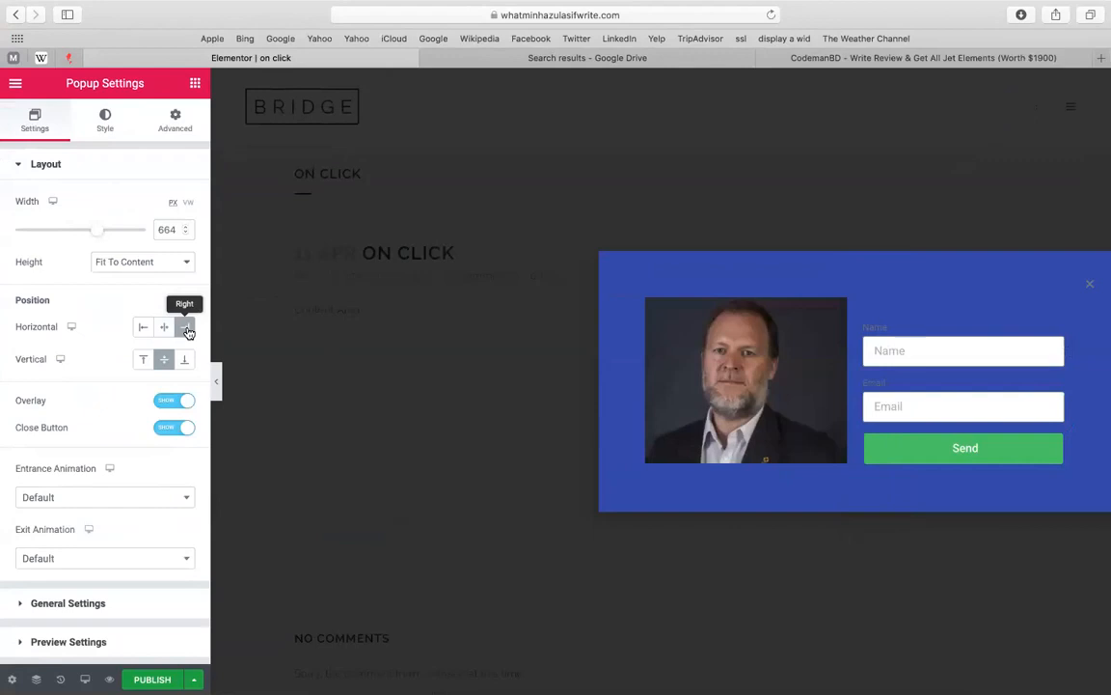
click(186, 362)
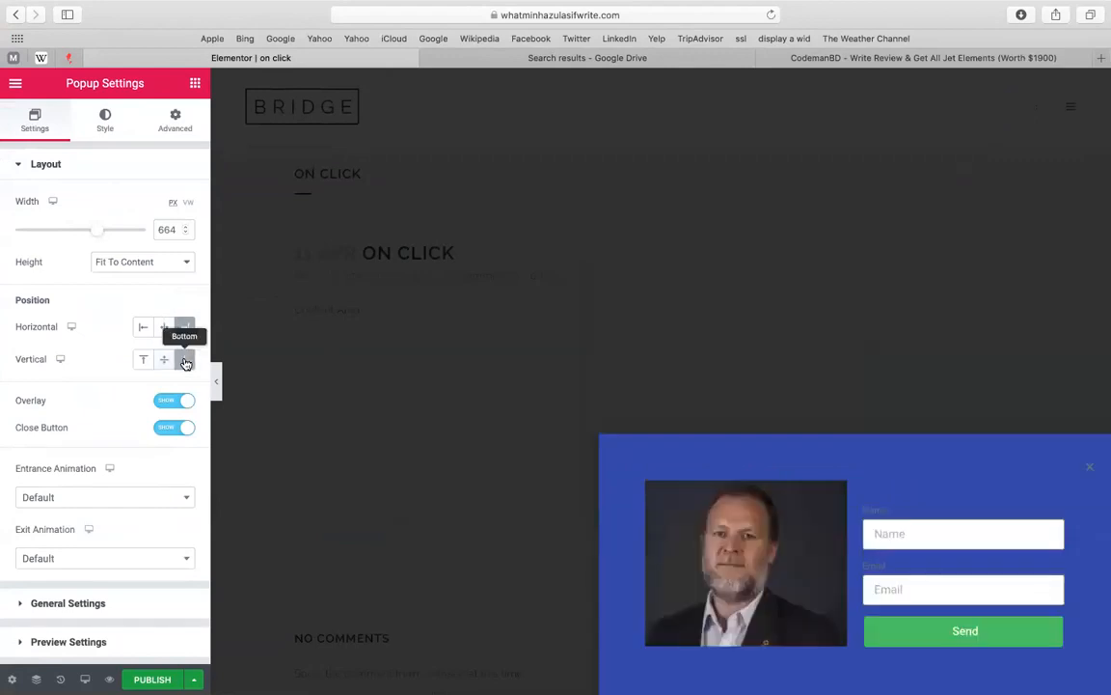
click(165, 333)
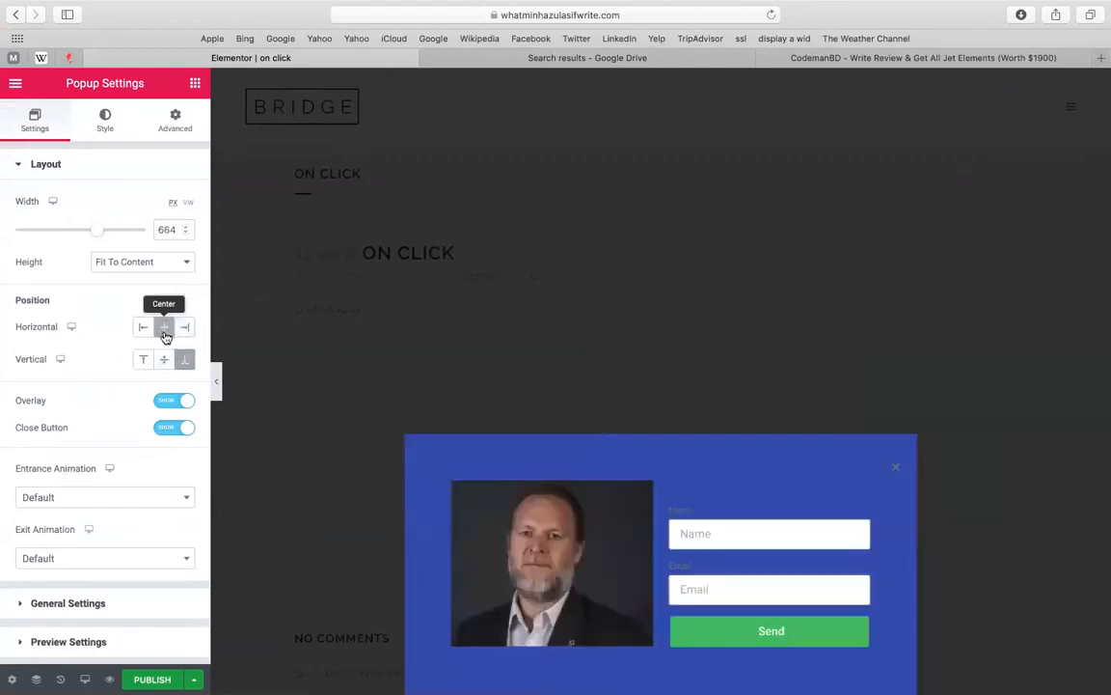
click(165, 360)
click(145, 360)
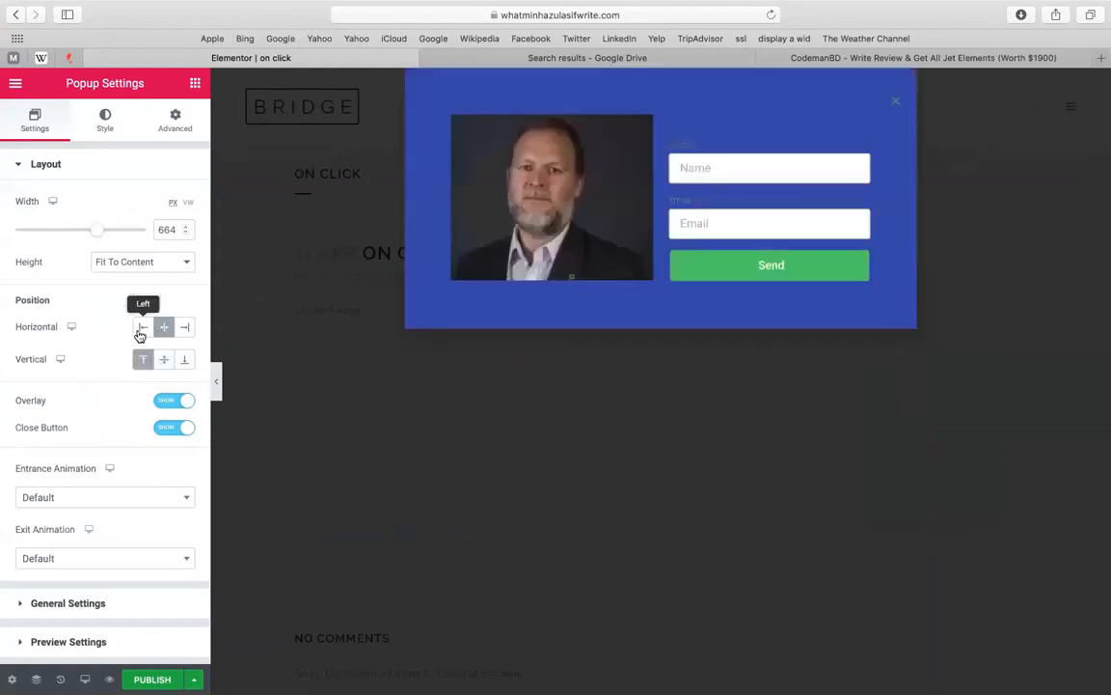
click(165, 360)
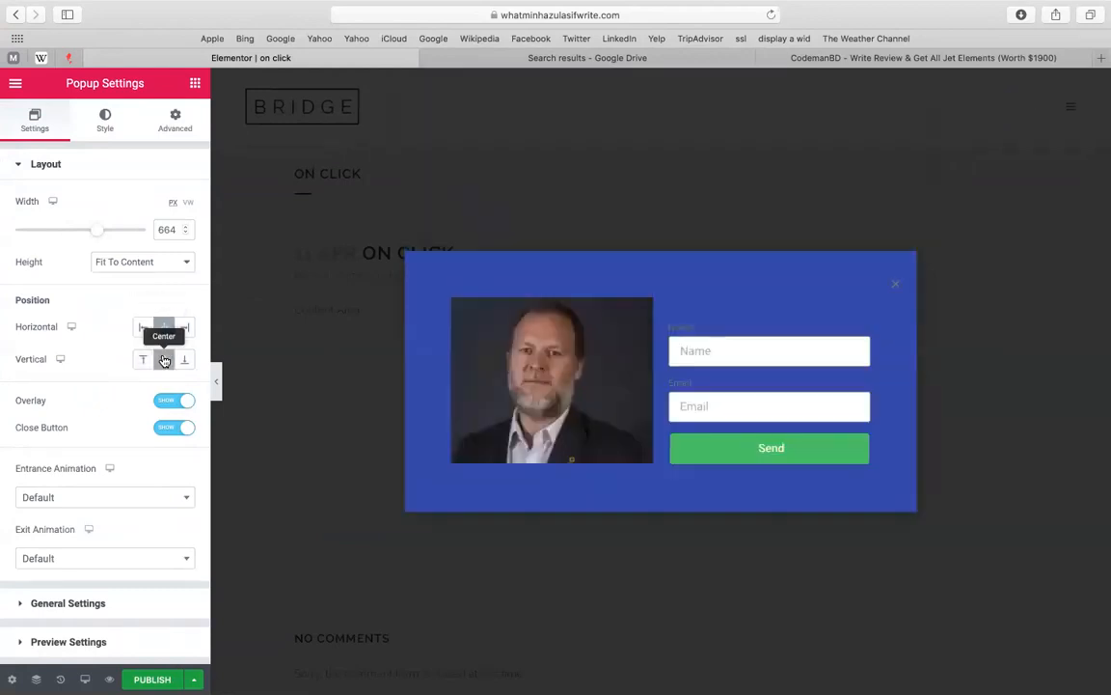
Toggle the popup's dark overlay off and back on
drag(159, 376, 152, 398)
click(120, 400)
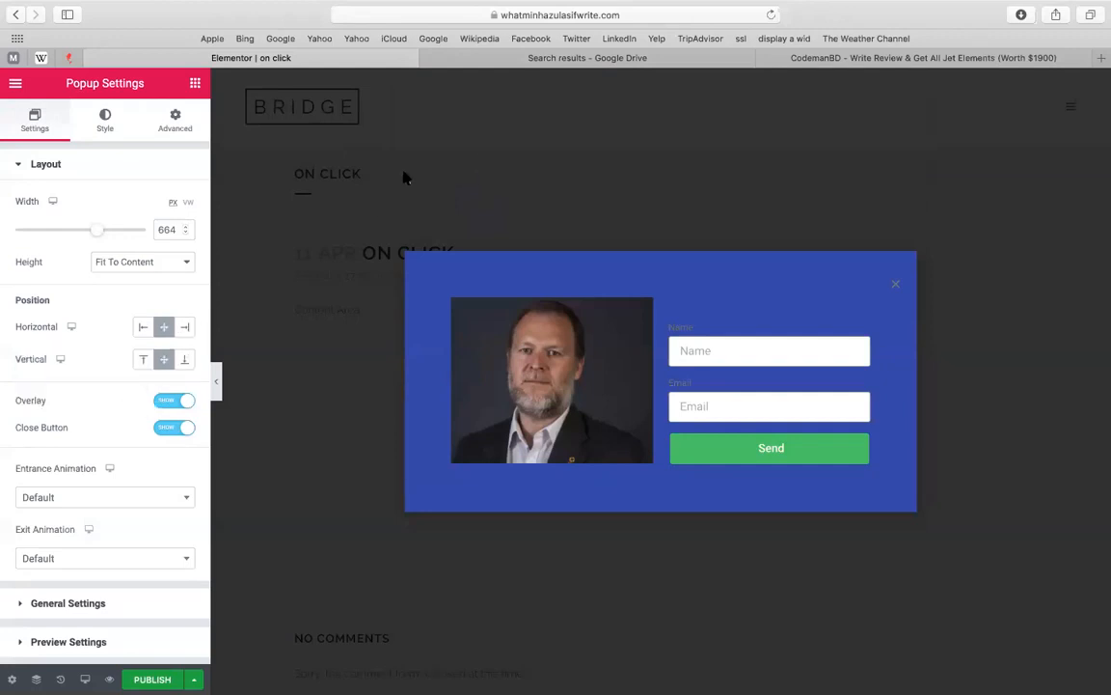
click(177, 400)
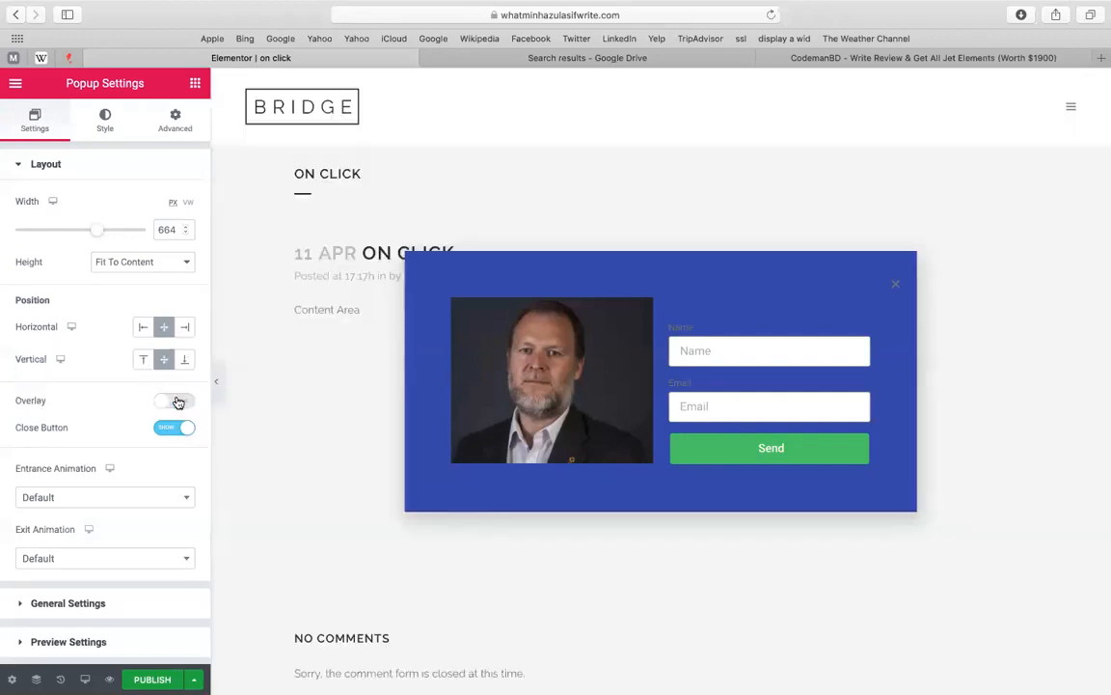
click(177, 401)
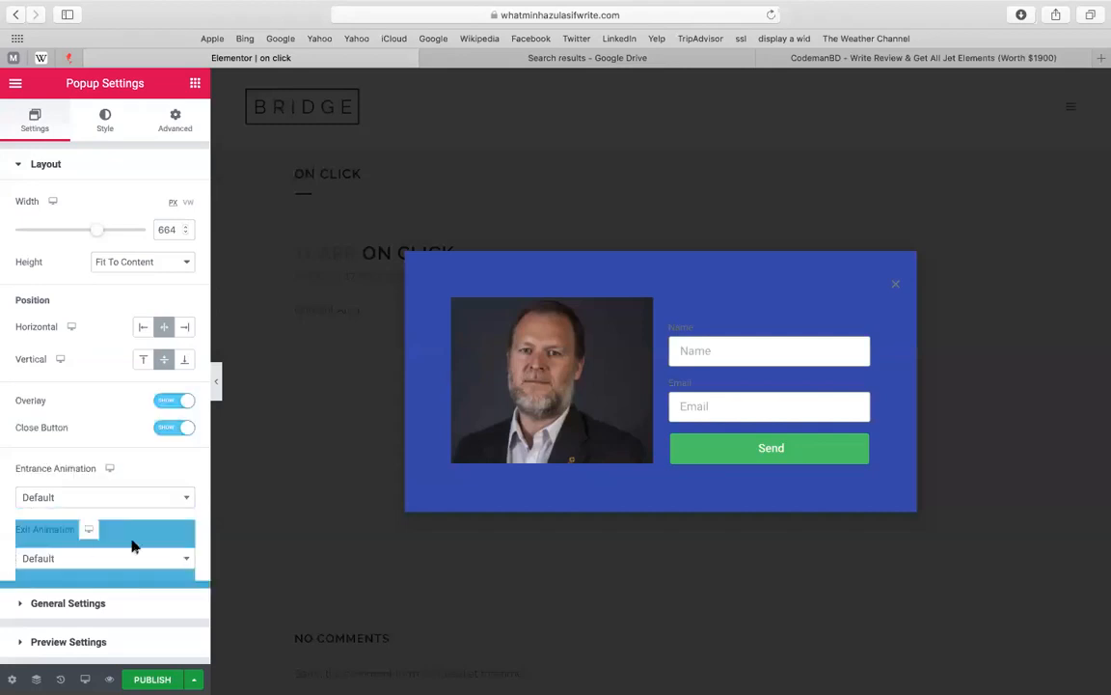
Expand General Settings to show the popup's title and publishing status
click(106, 604)
drag(208, 429, 4, 292)
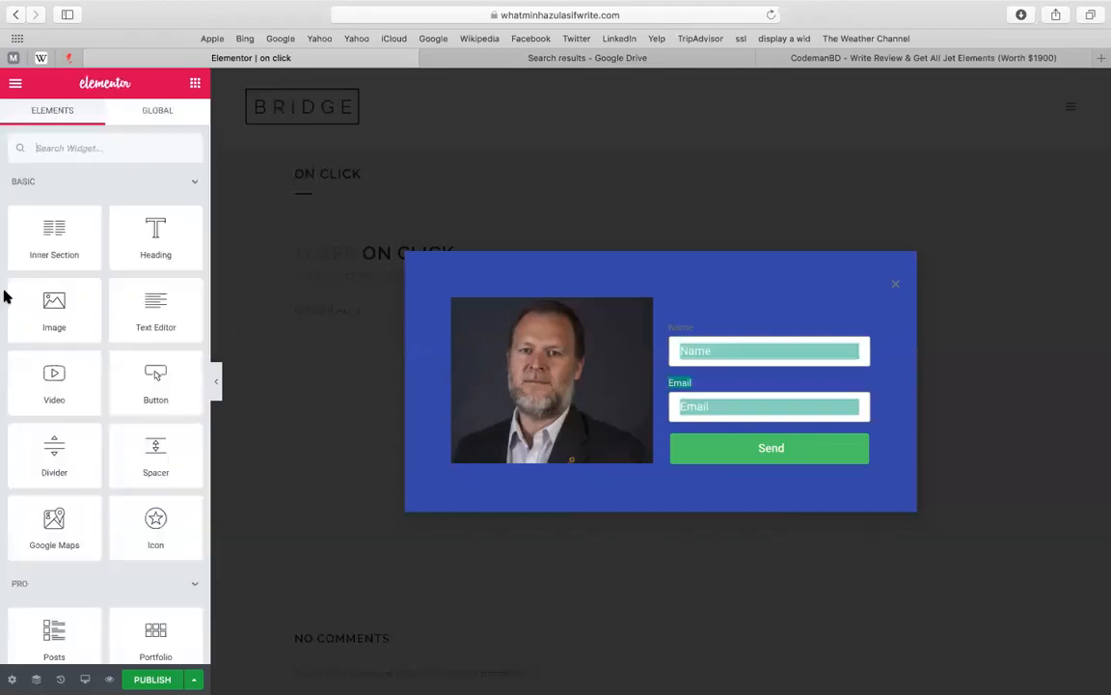
drag(175, 338, 175, 389)
click(12, 679)
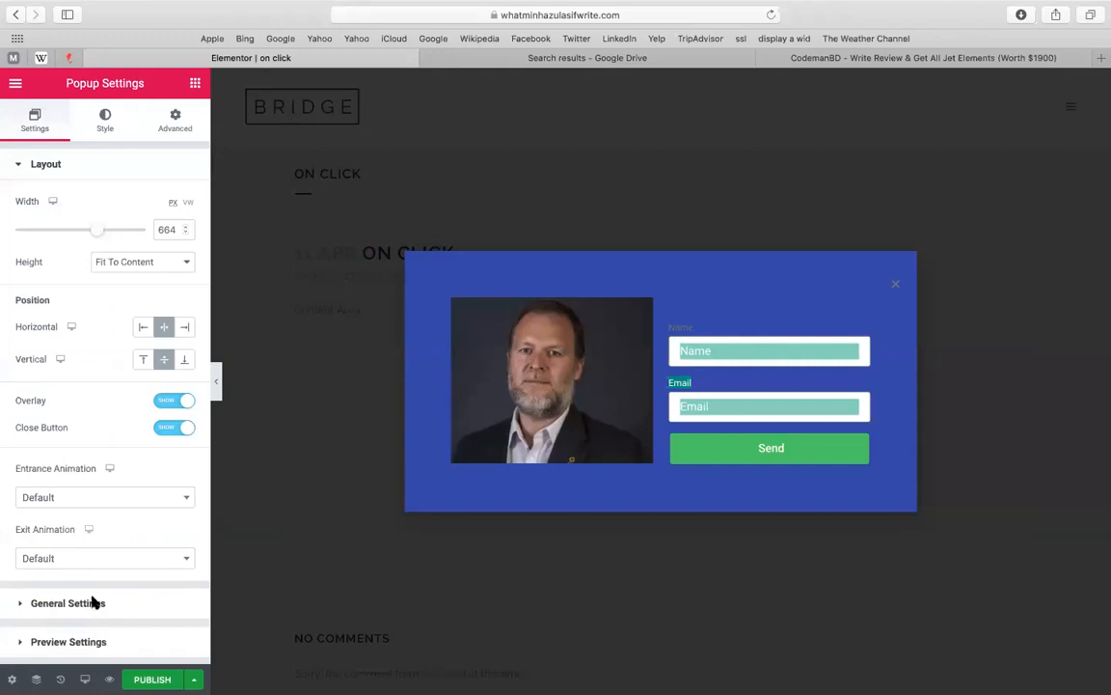
click(93, 602)
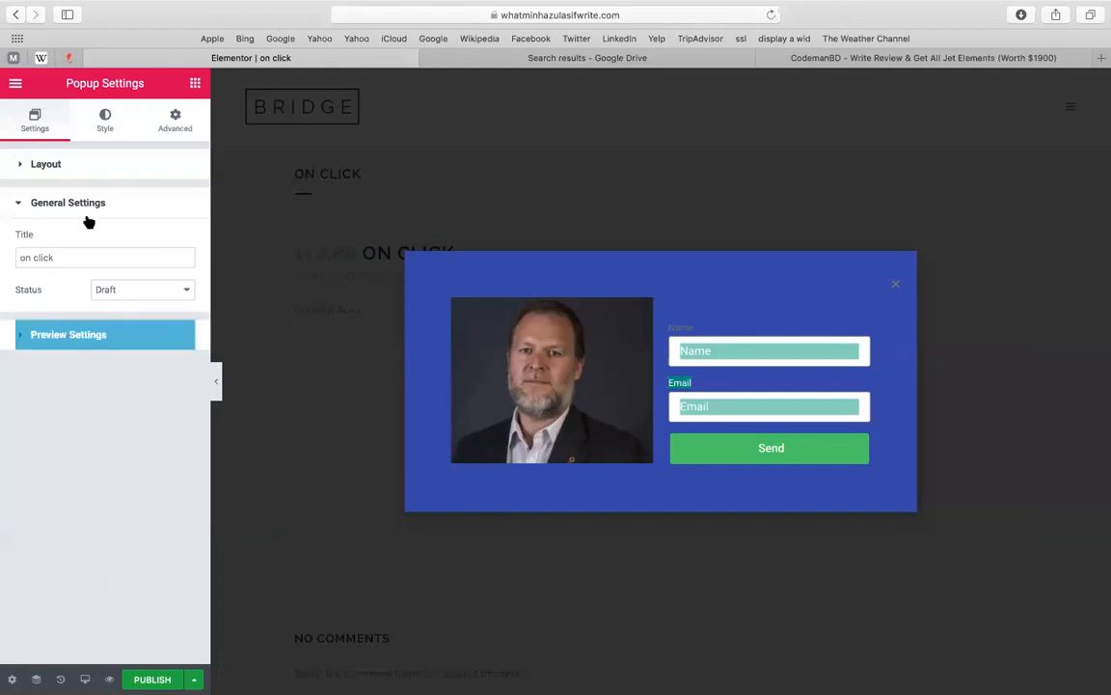
Keep the popup status as Draft, expand Preview Settings, then switch to the Style tab
click(89, 257)
click(108, 289)
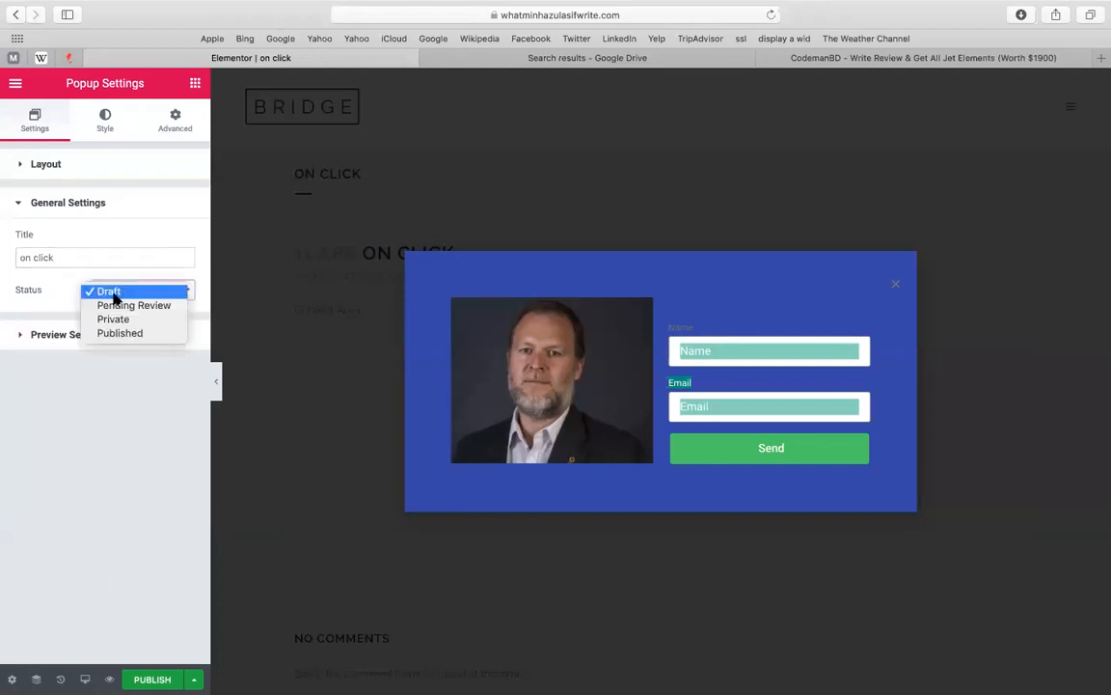
click(113, 296)
click(74, 329)
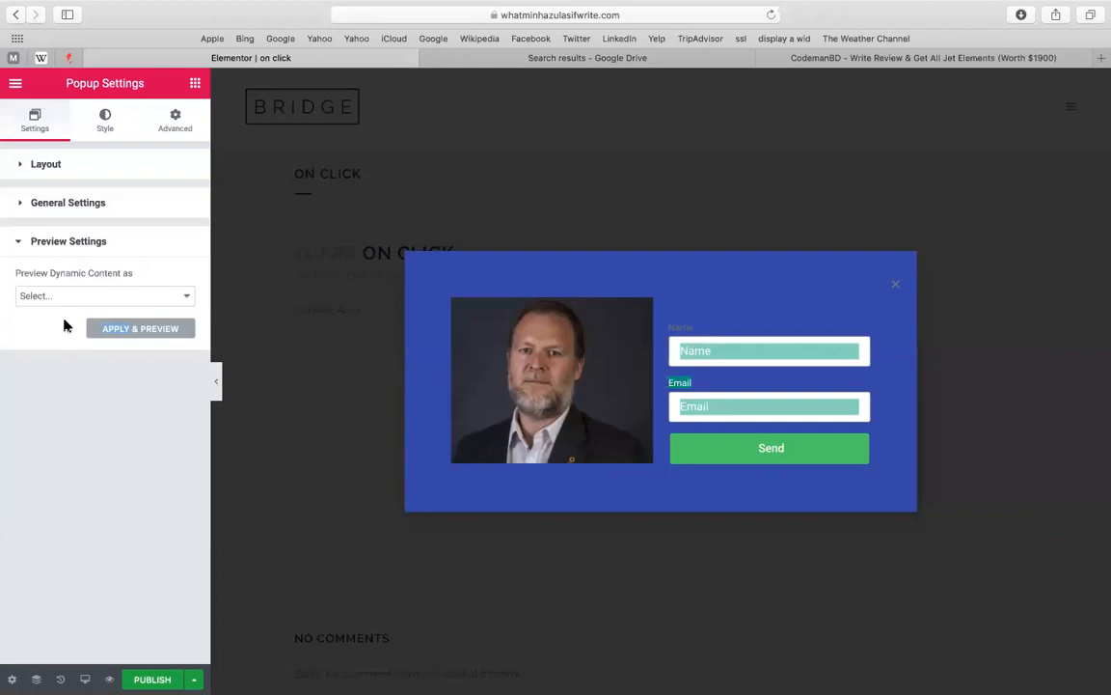
click(60, 241)
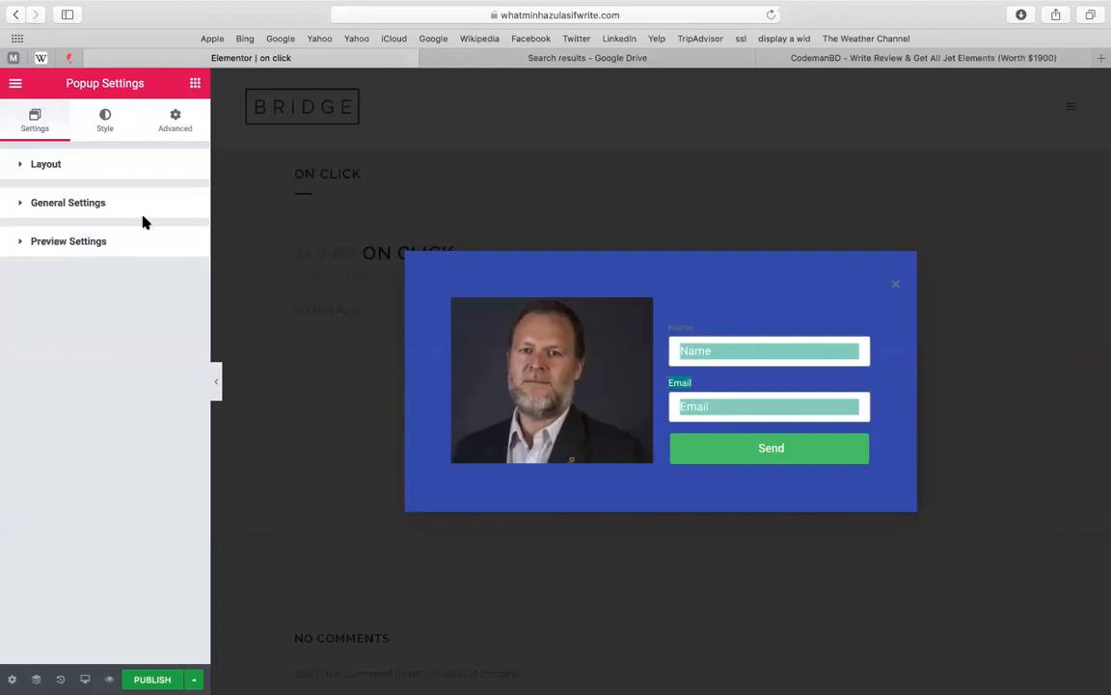
click(91, 241)
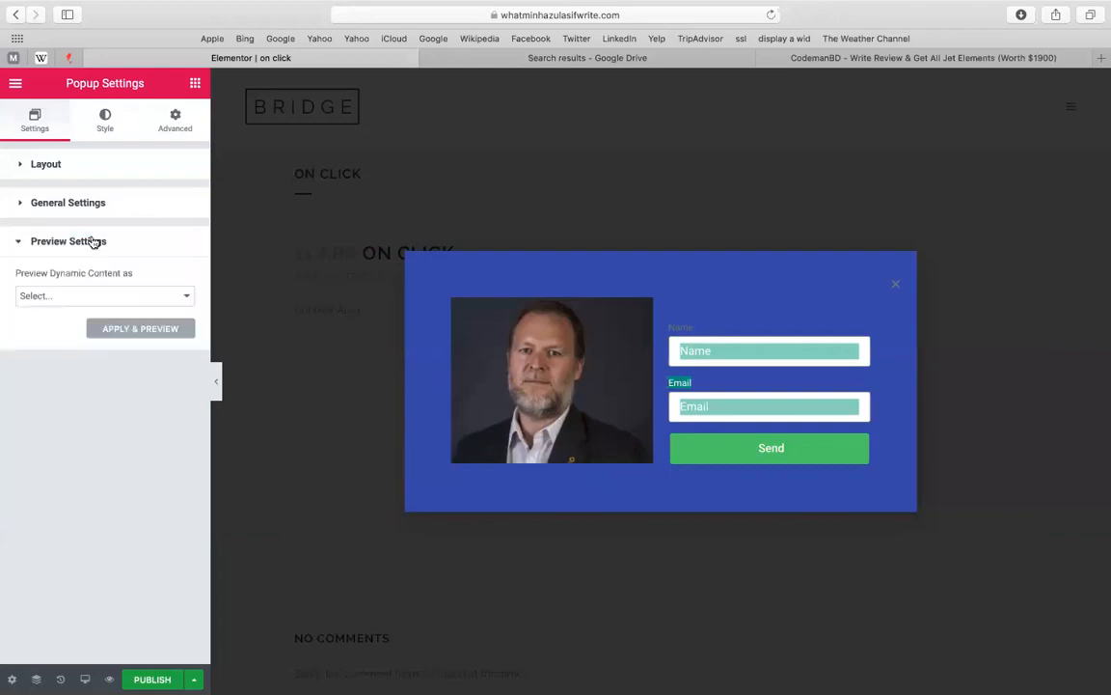
click(112, 127)
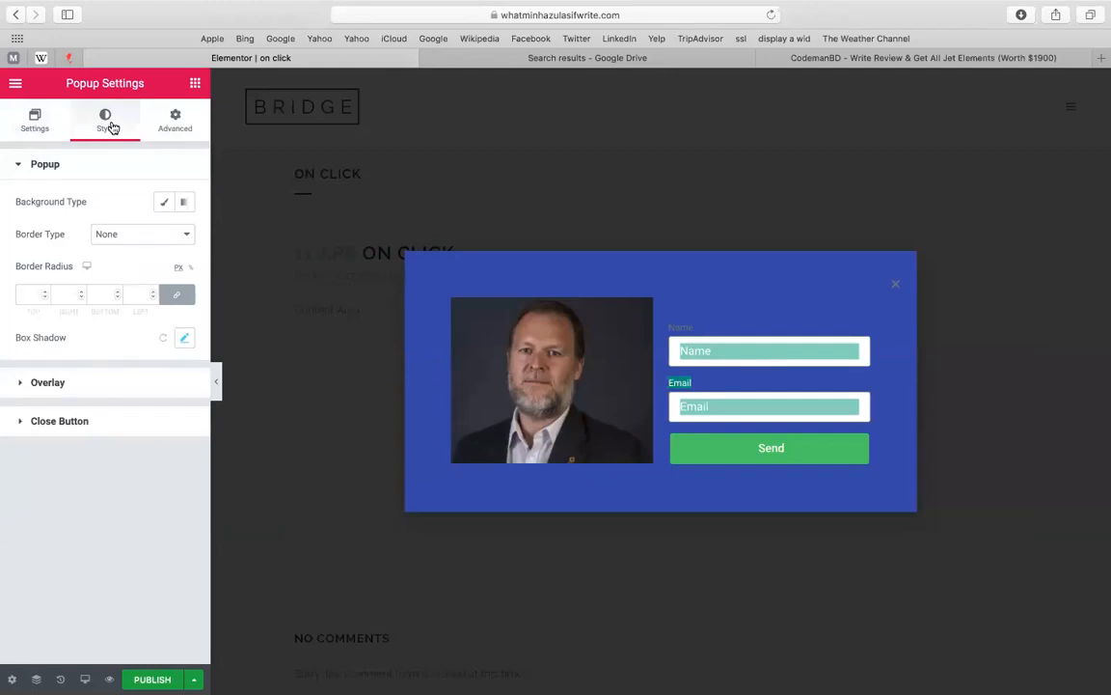
Enter #popup in Open By Selector on the popup's Advanced tab
click(174, 118)
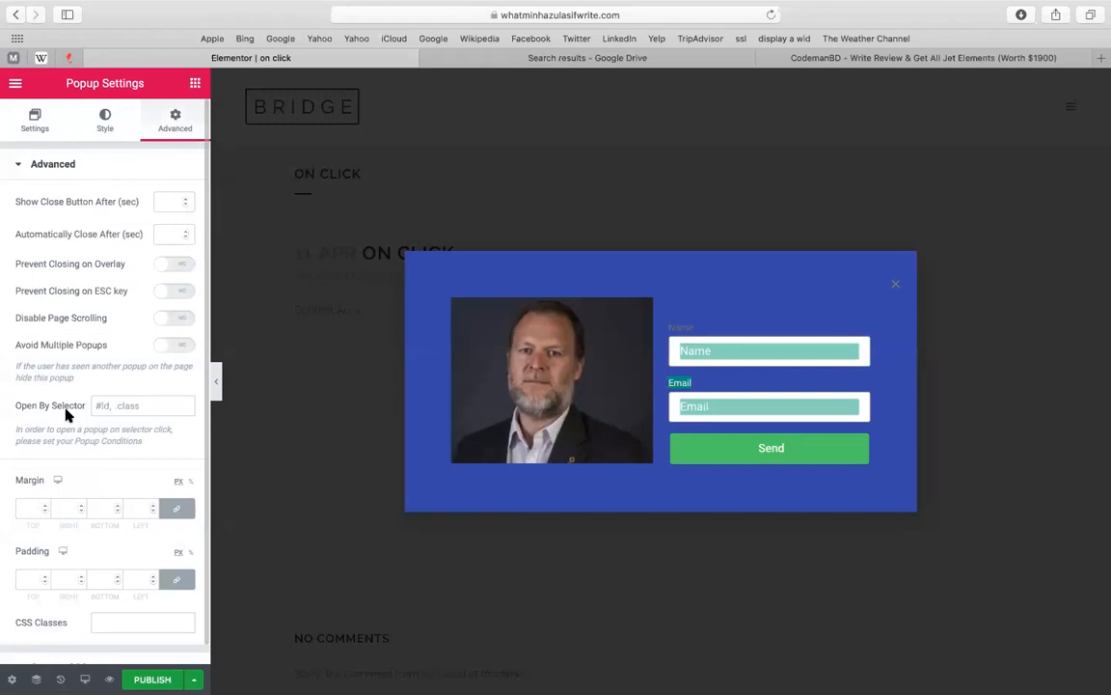
click(125, 403)
text(#popup)
Copy the 'popup' selector text to the clipboard
double_click(111, 406)
right_click(109, 409)
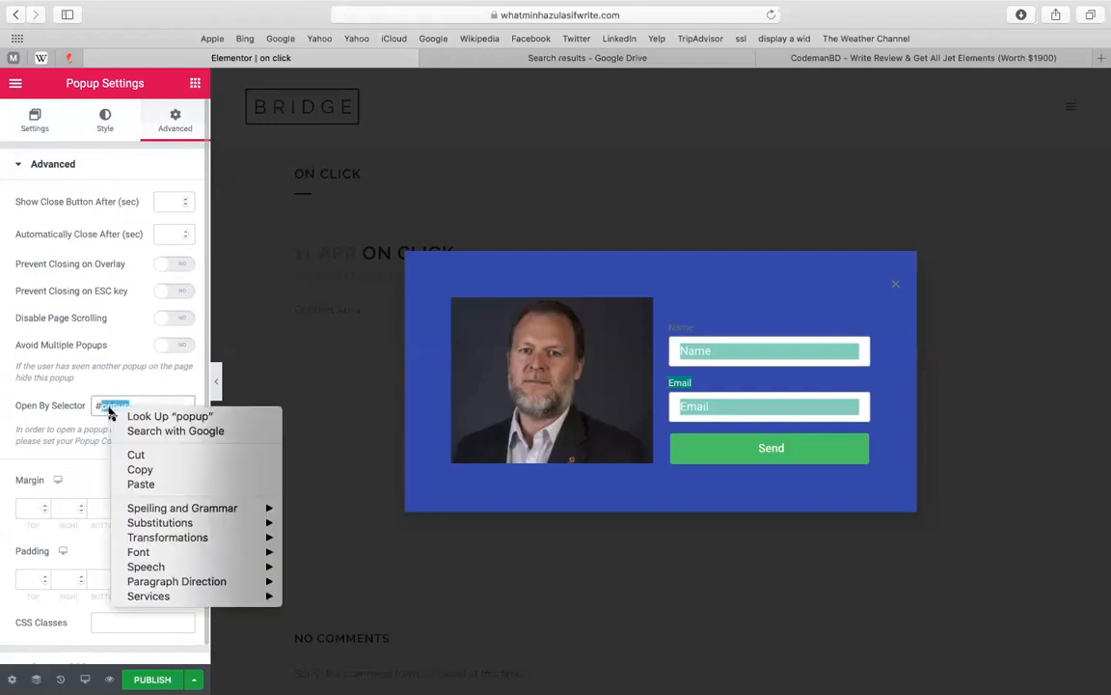
click(140, 469)
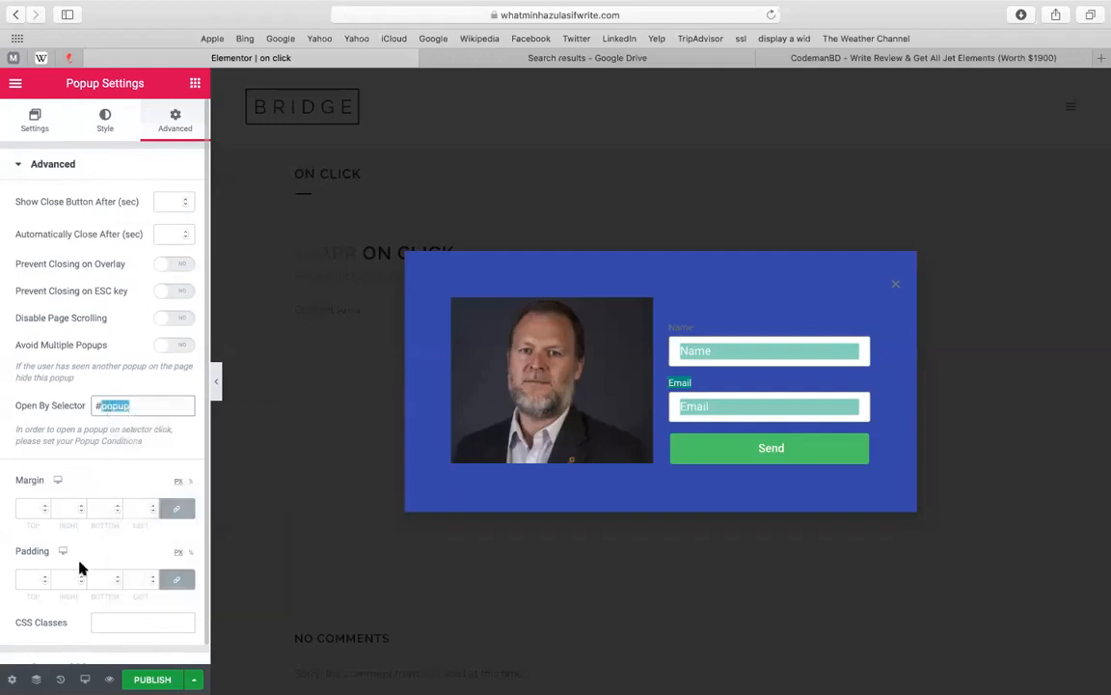
click(100, 663)
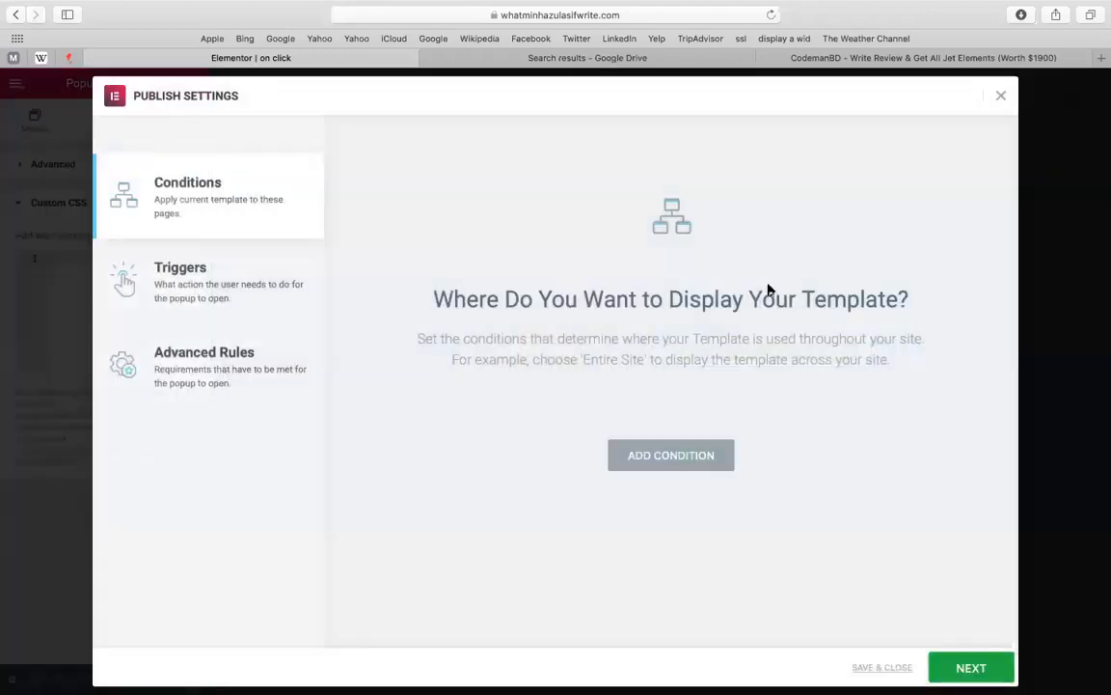
Reopen Publish Settings and add an Entire Site display condition
click(1001, 95)
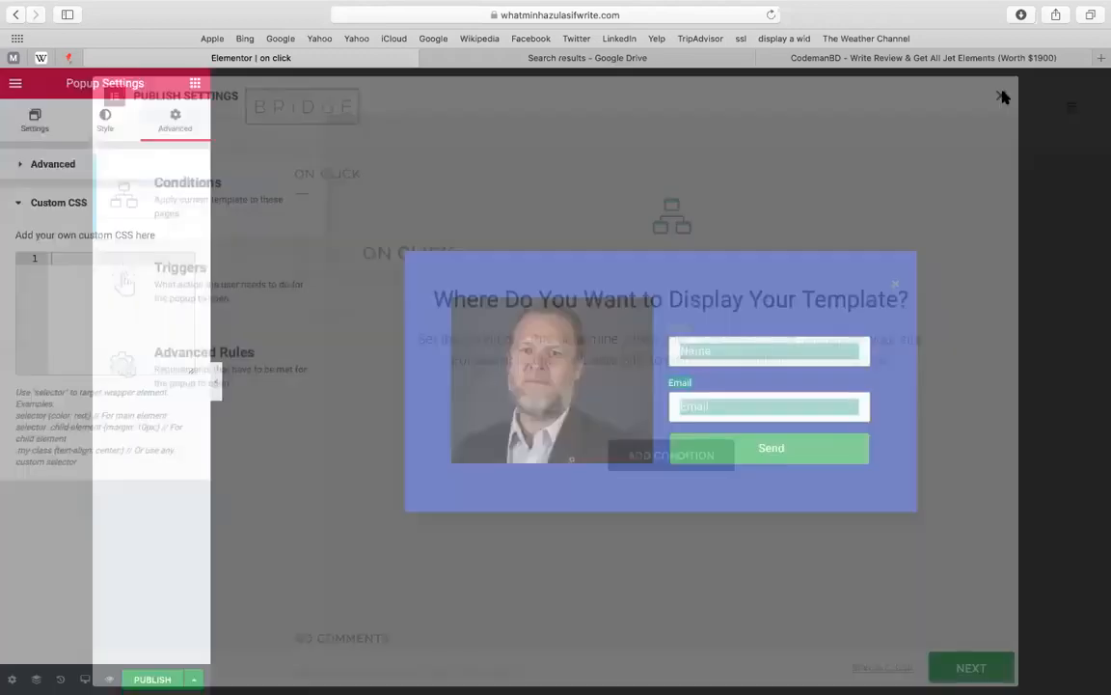
click(12, 679)
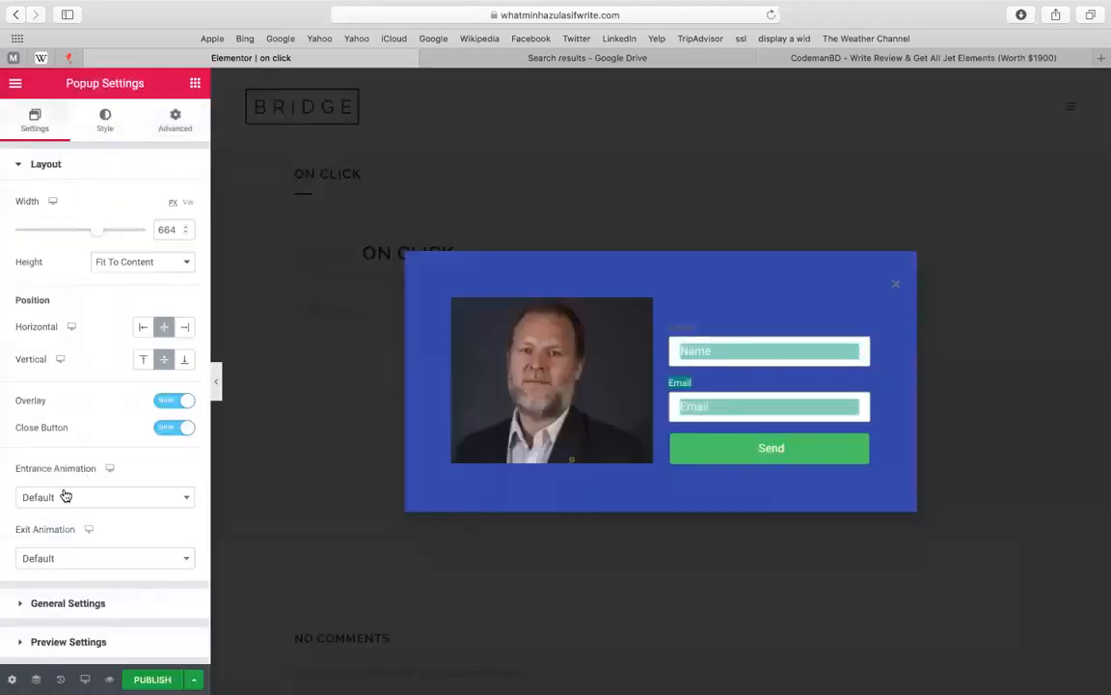
click(140, 108)
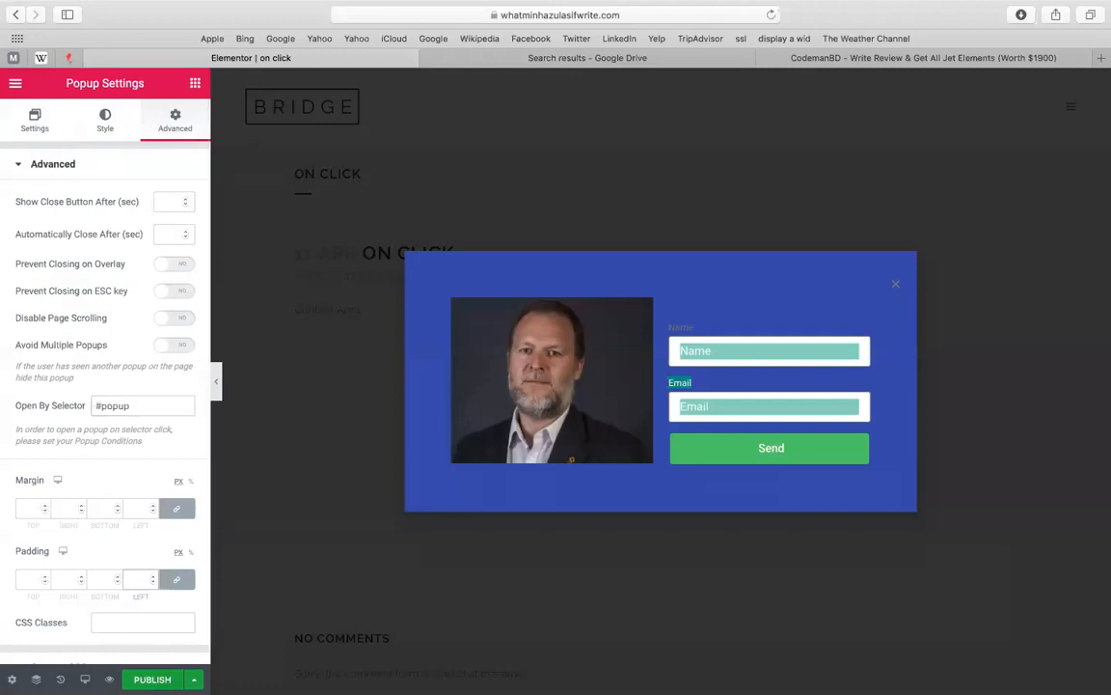
click(153, 680)
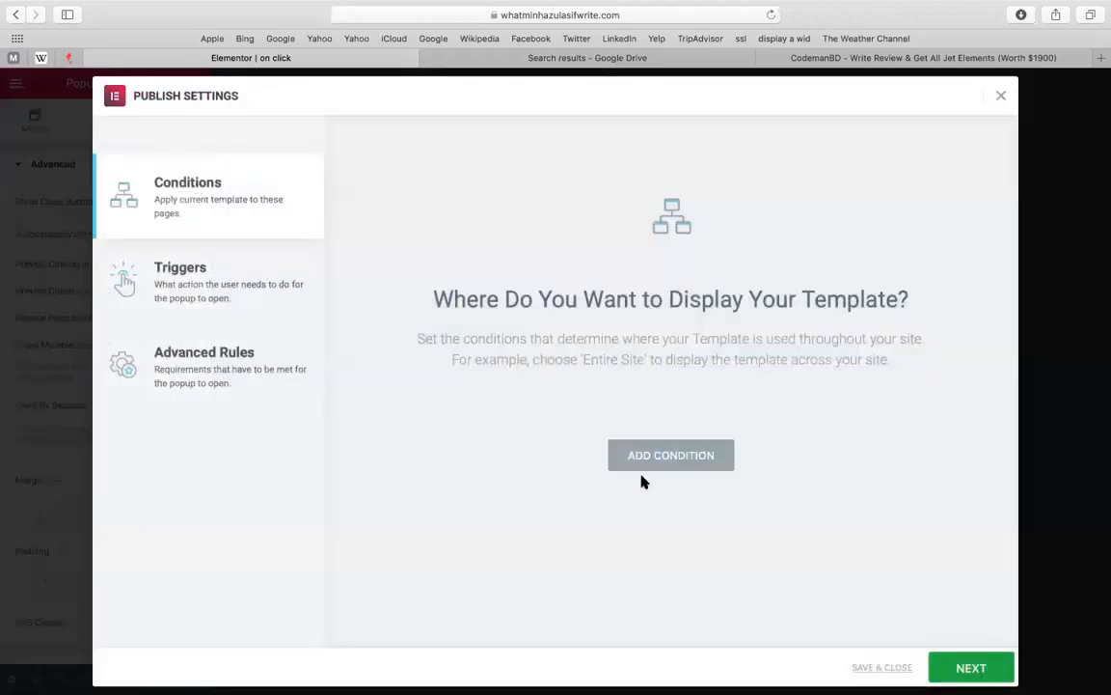
click(691, 474)
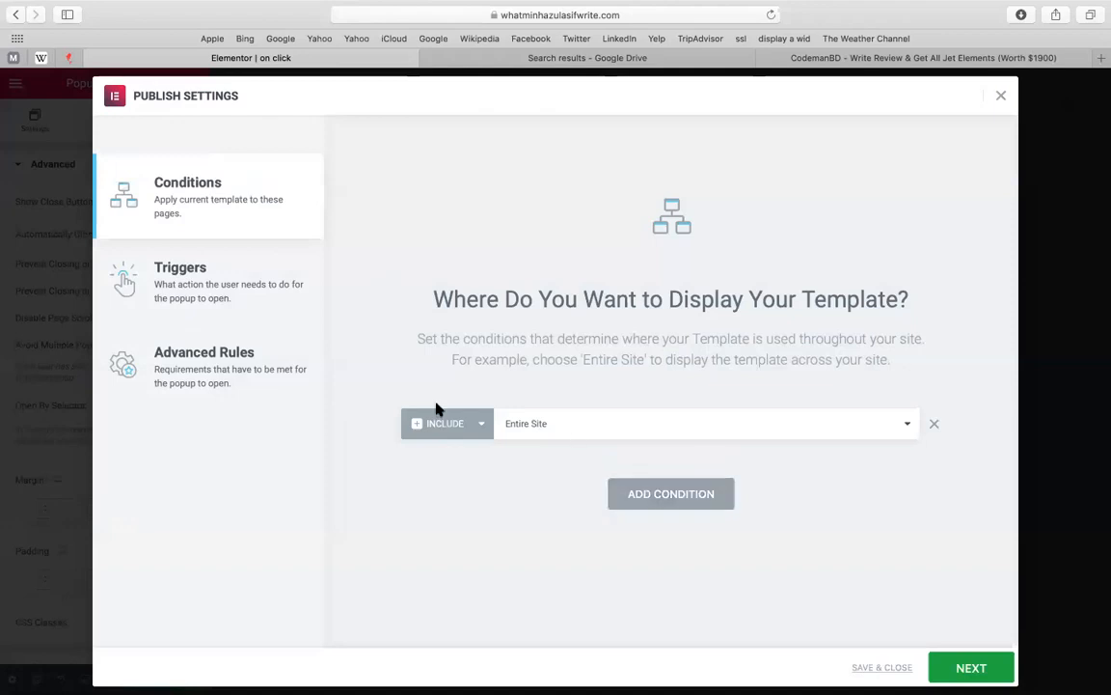
Enable the On Click trigger and desktop/tablet/mobile display rule, then Save & Close
click(179, 280)
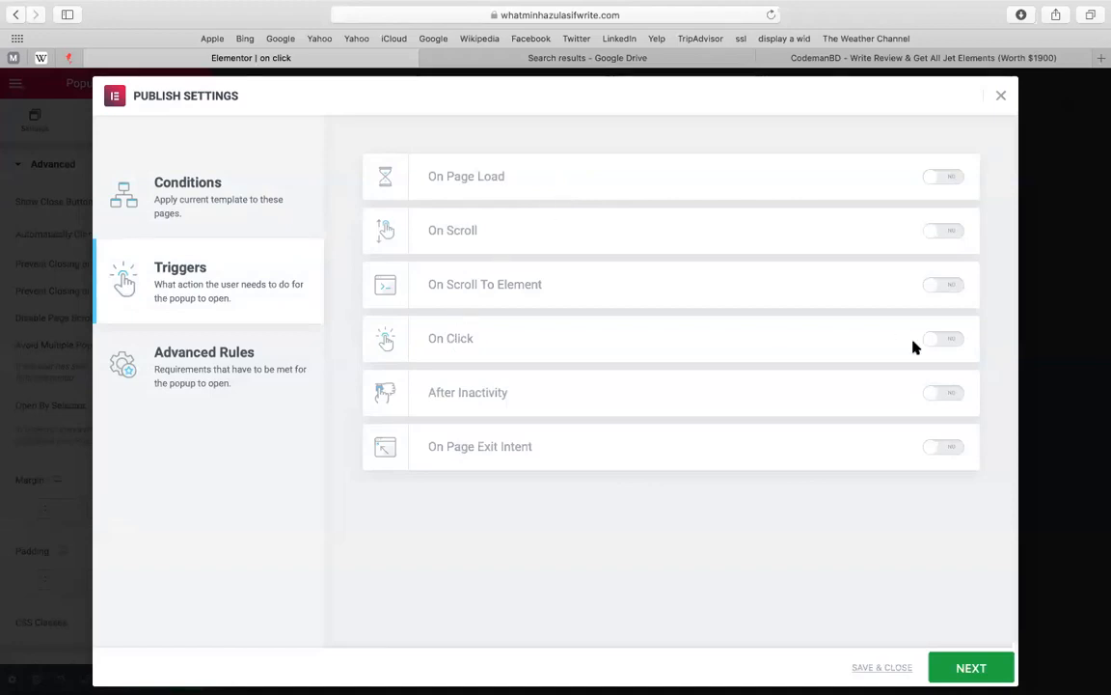
click(960, 346)
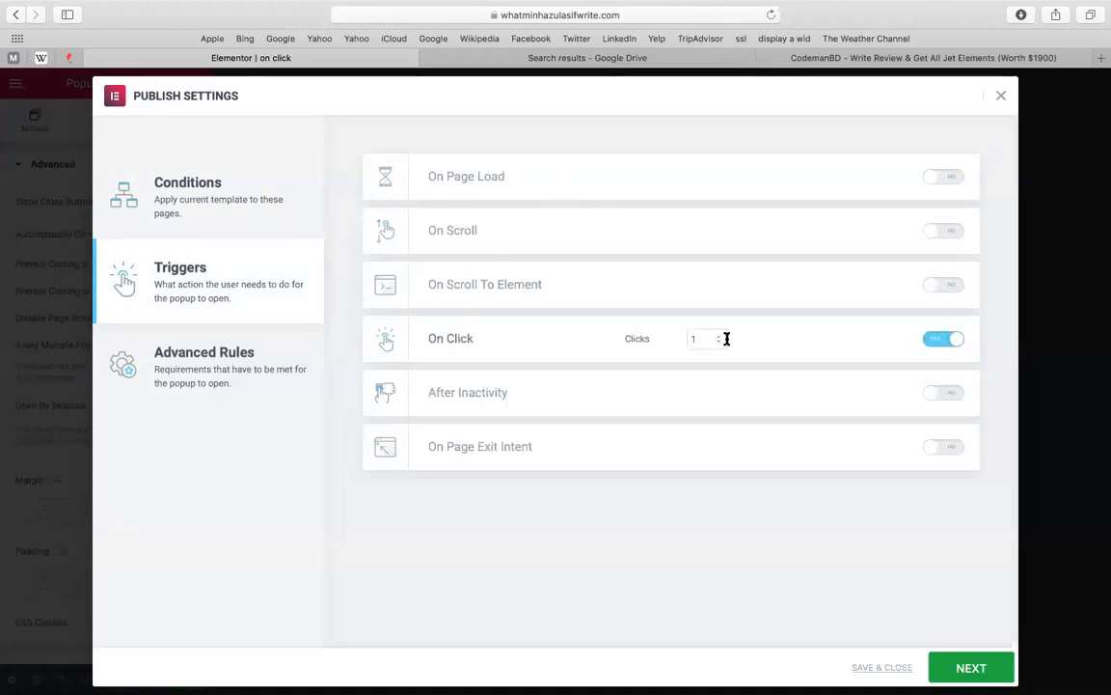
click(253, 365)
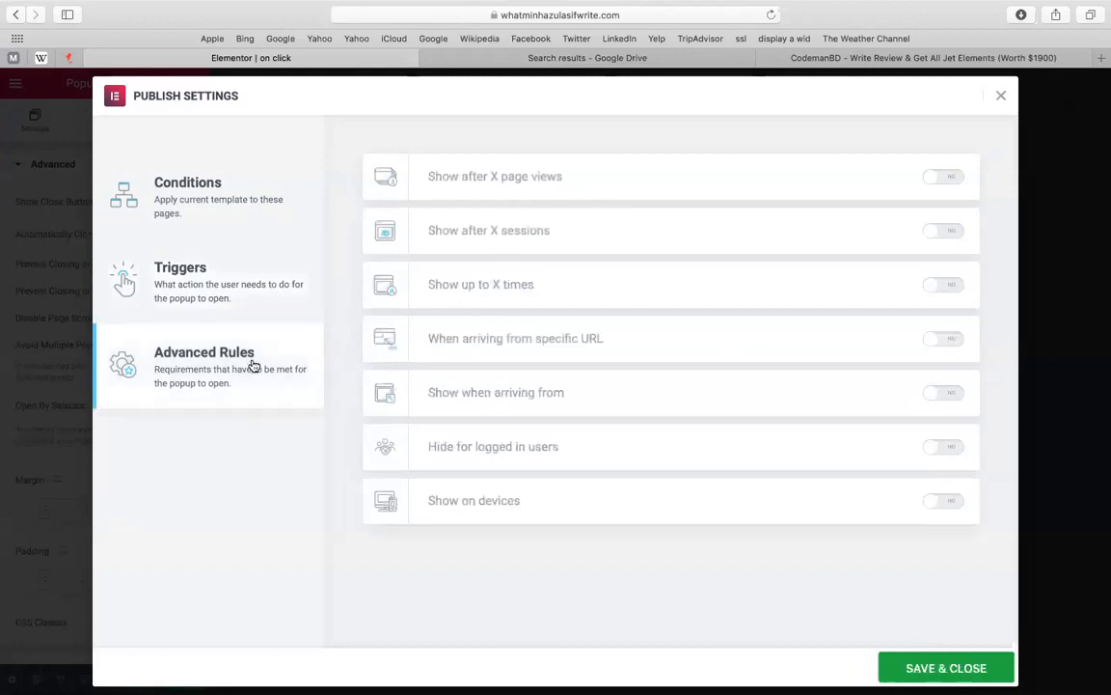
click(946, 504)
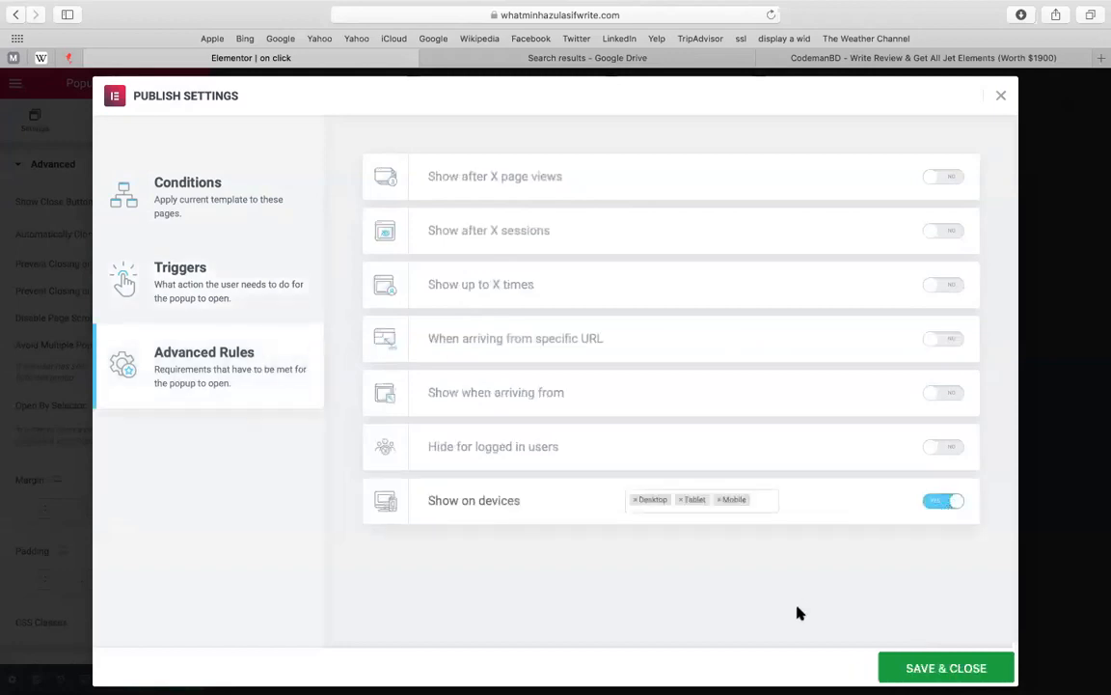
click(899, 668)
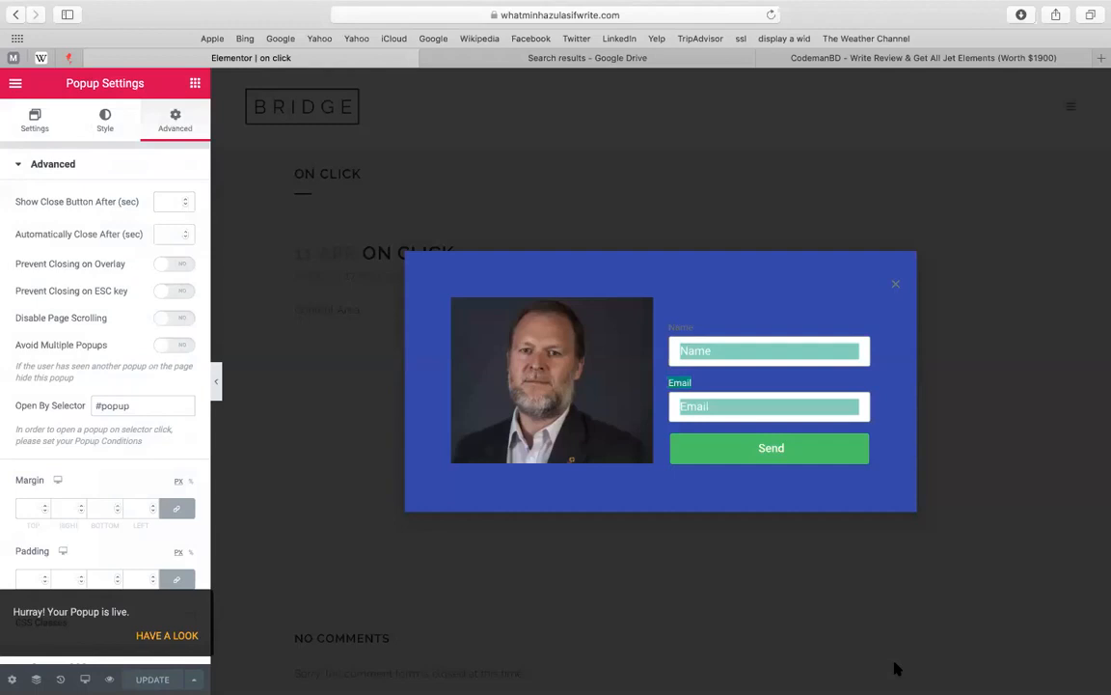
Return to the widget panel, then choose Exit to Dashboard from the hamburger menu
click(895, 666)
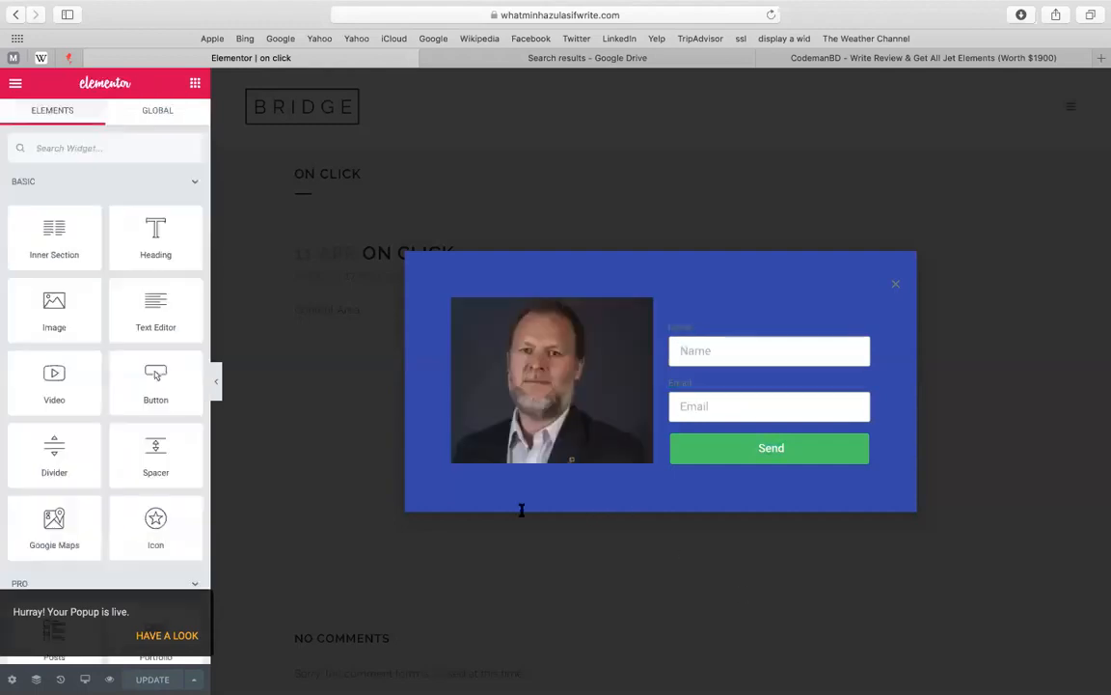
double_click(1056, 422)
click(983, 407)
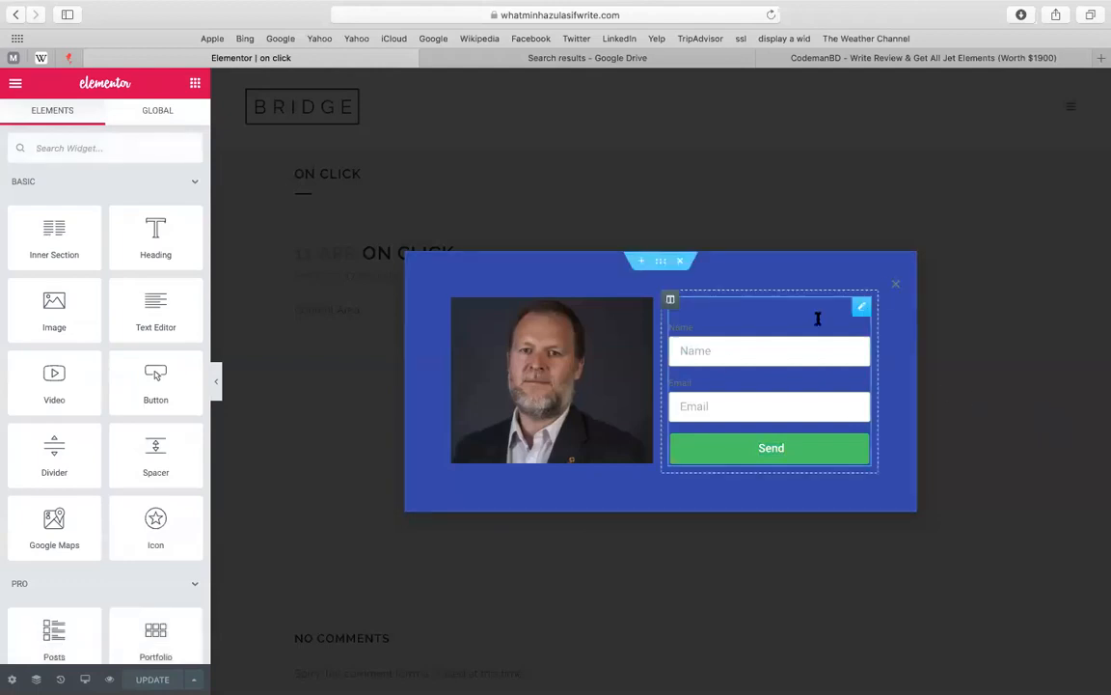
click(860, 310)
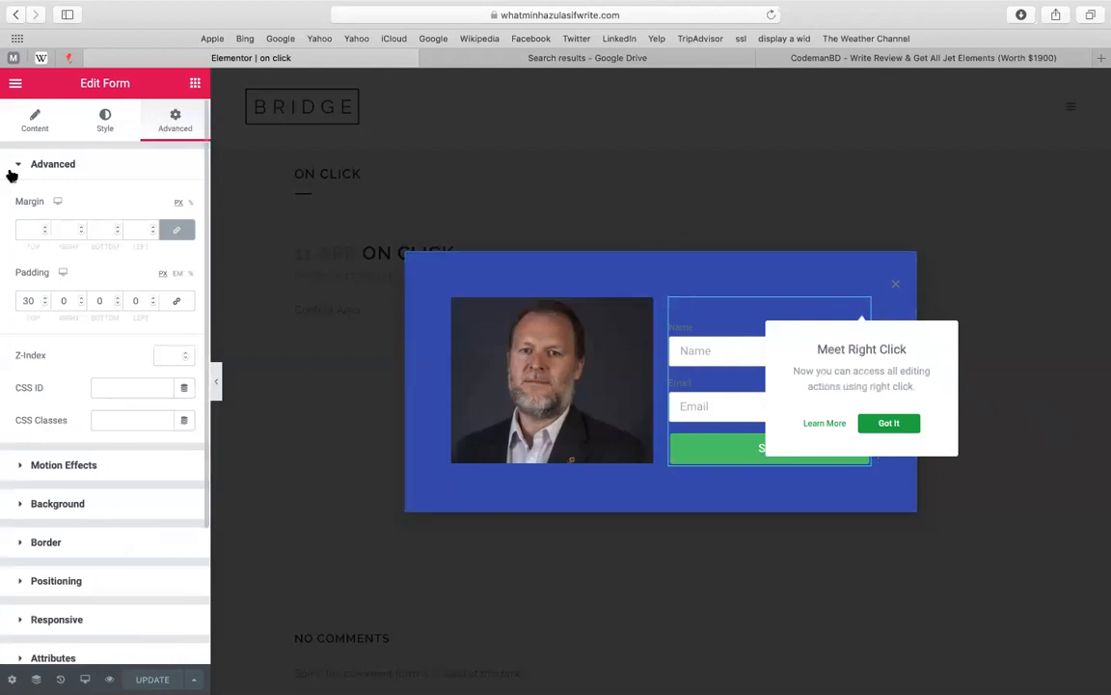
click(15, 85)
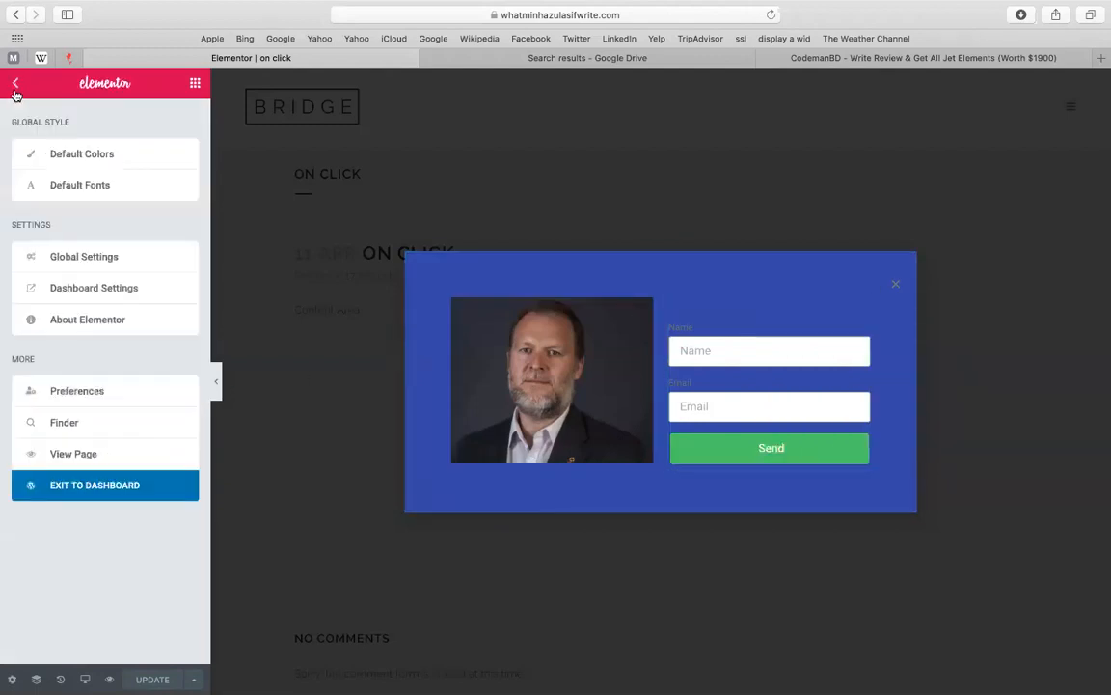
click(16, 87)
click(15, 87)
click(121, 496)
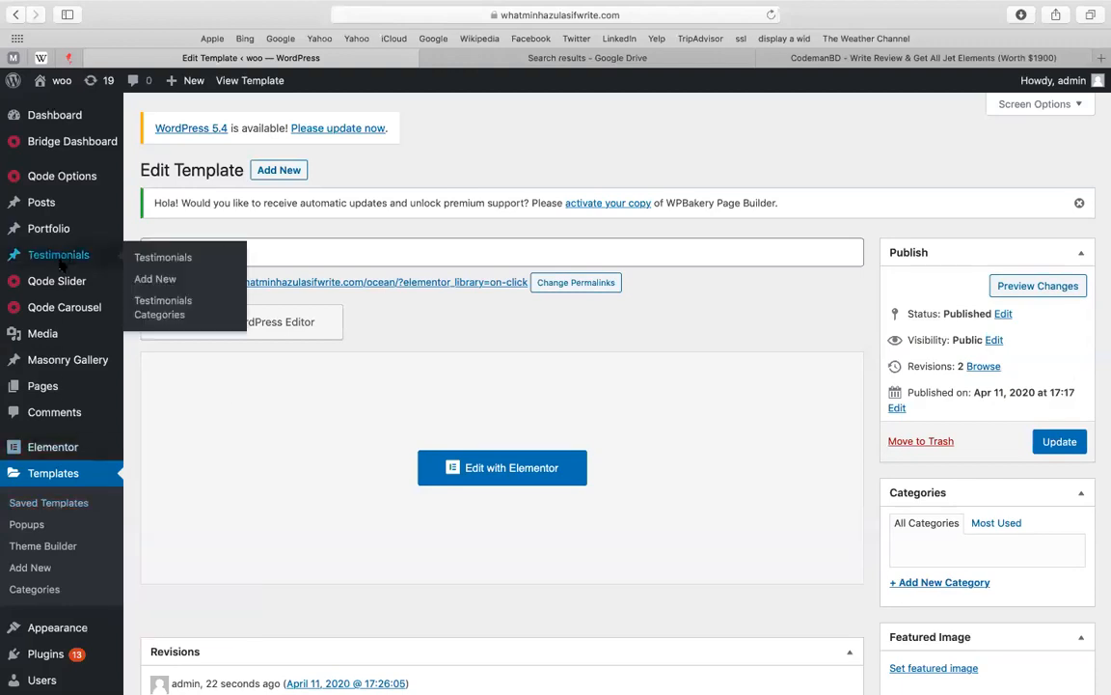
Go back to the 'on click' Edit Template page and choose Pages > Add New
click(319, 391)
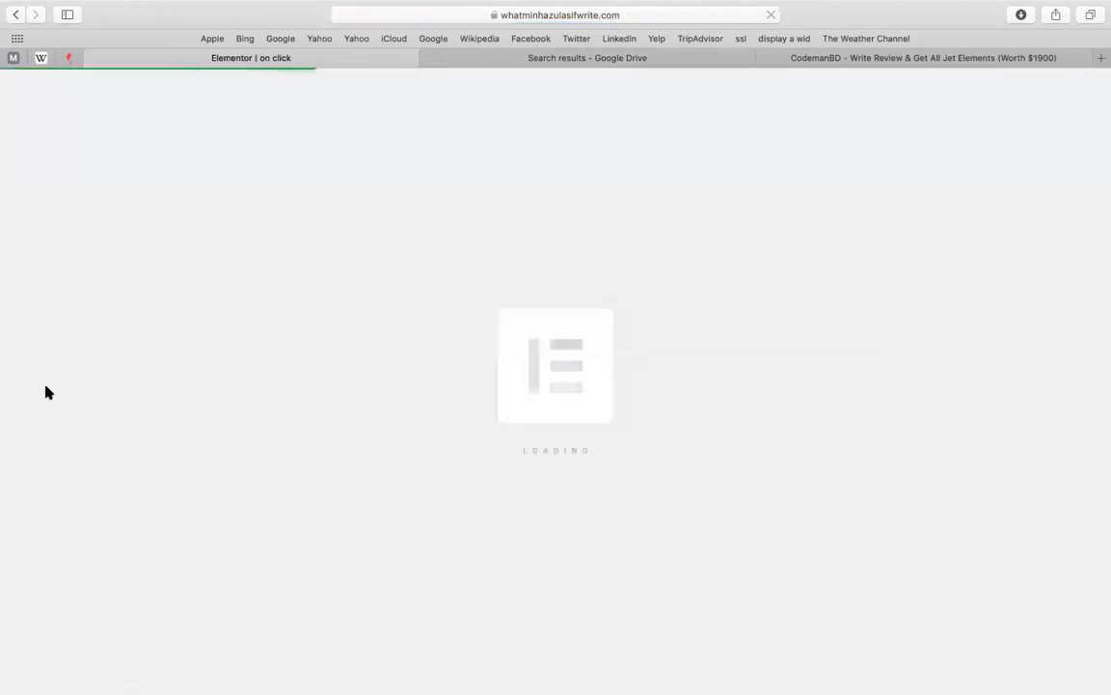
click(14, 12)
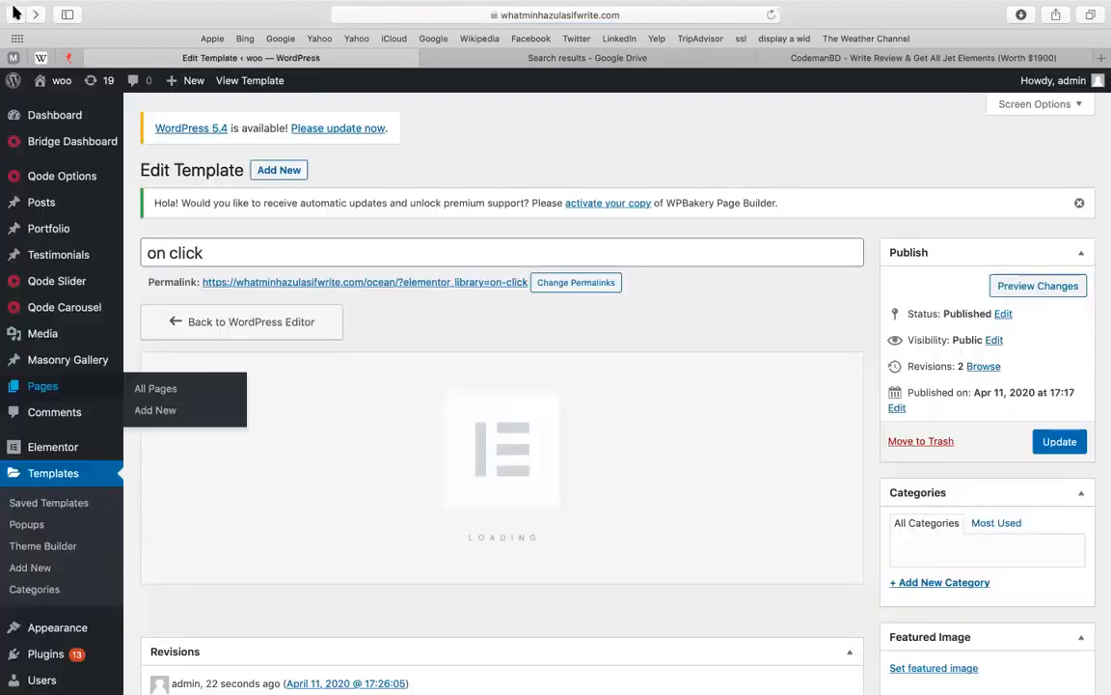
mouse_move(63, 397)
click(149, 413)
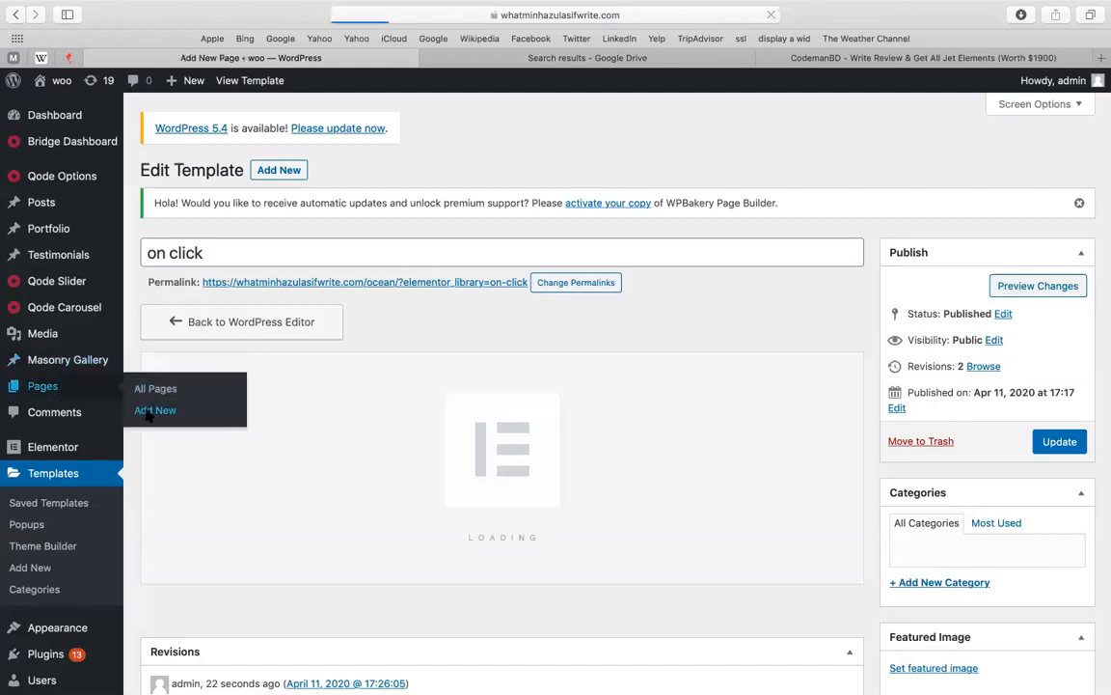
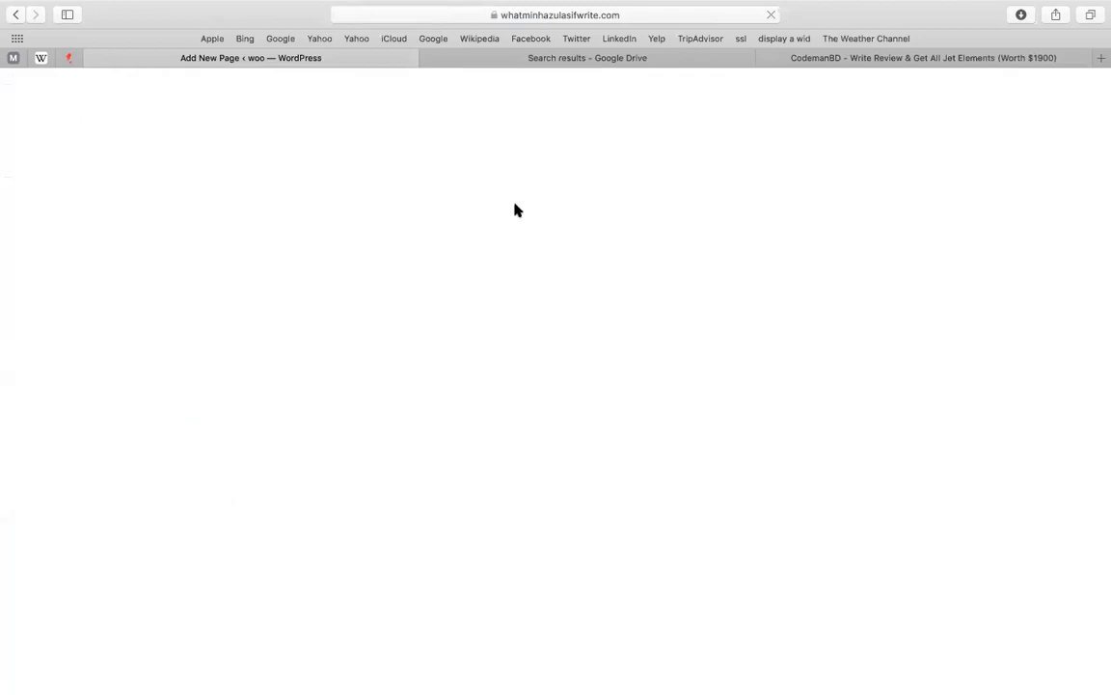
Title the new page 'HOME', publish it, and launch Edit with Elementor
text(HOME)
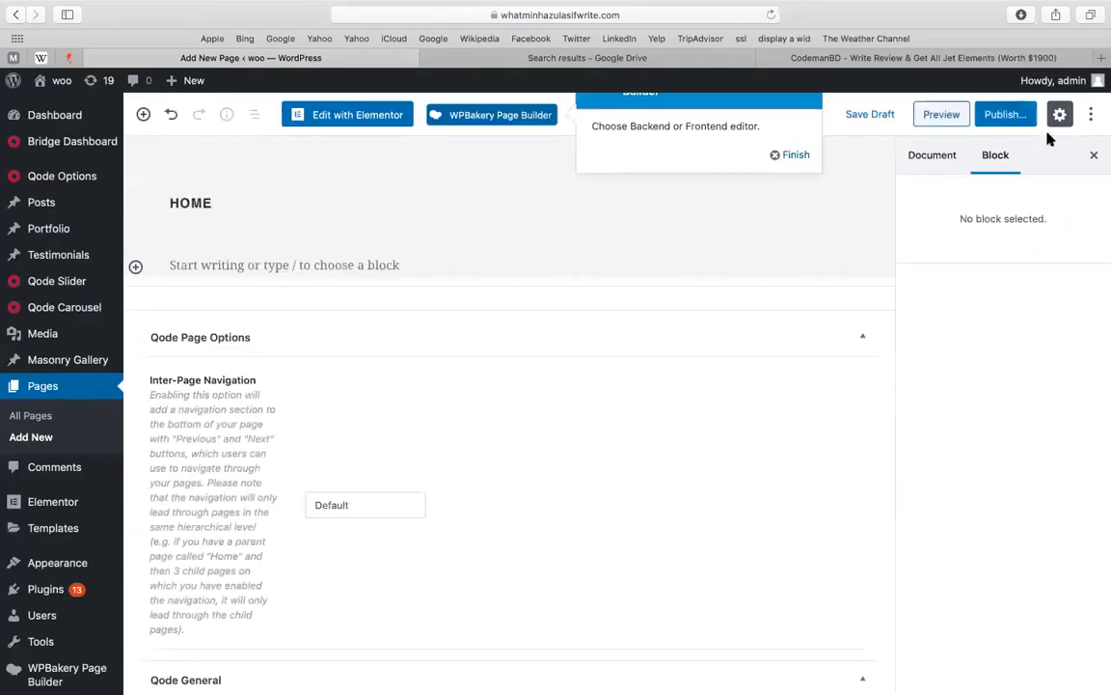
click(1008, 115)
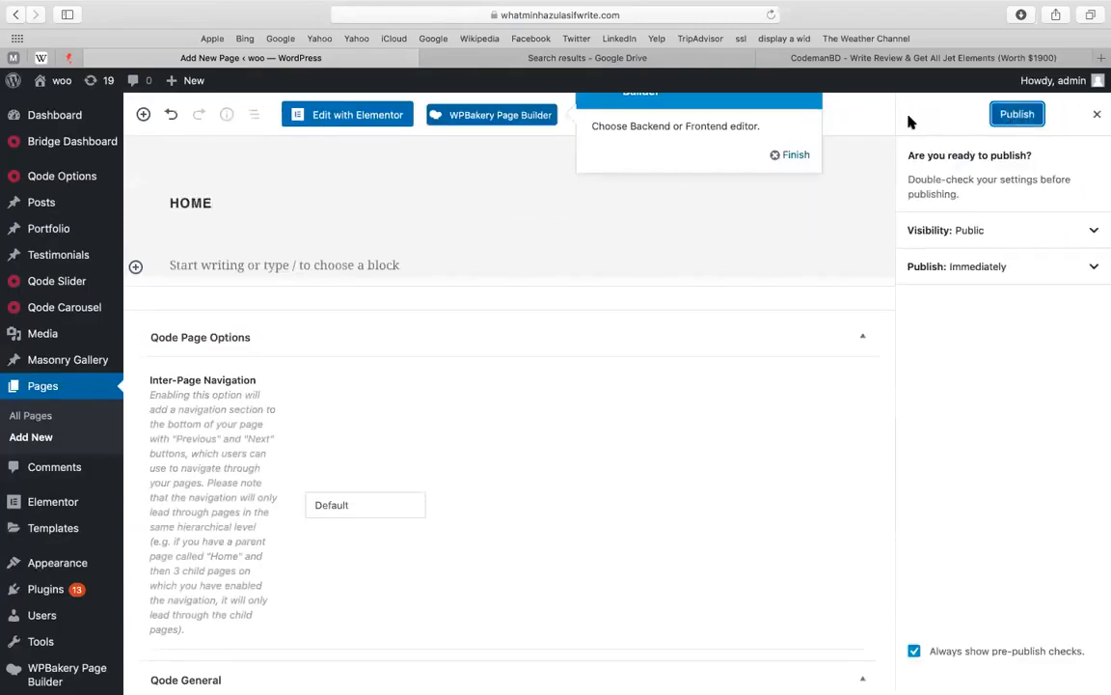
click(1015, 117)
click(327, 115)
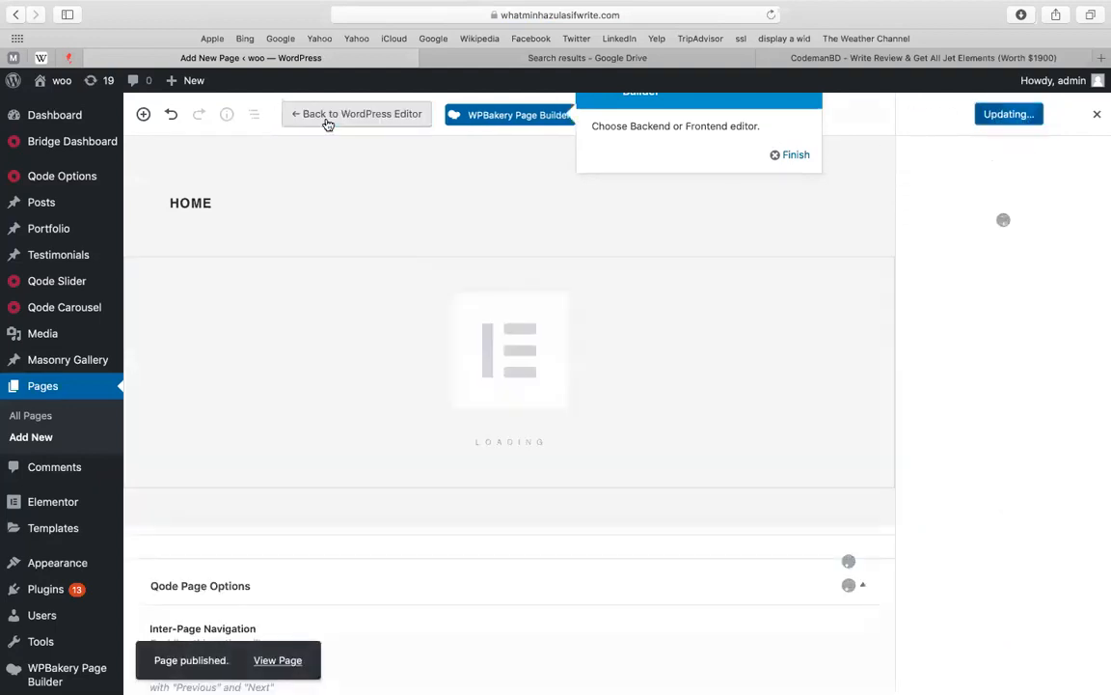
click(326, 116)
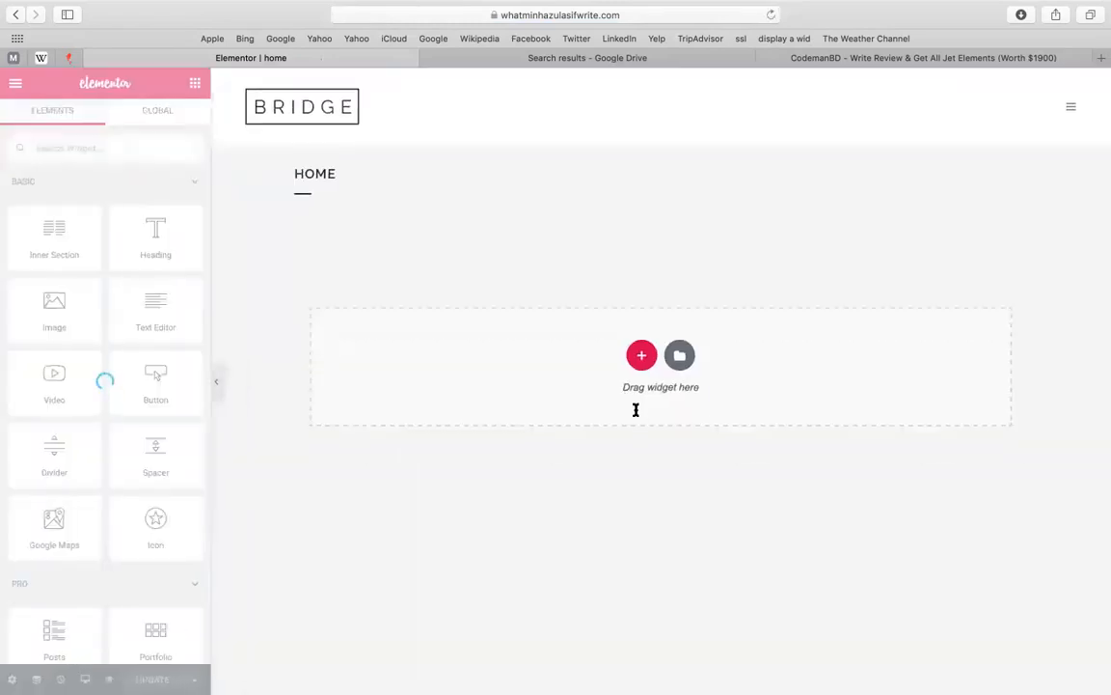
Insert a two-column structure section and target its left column for content
click(642, 359)
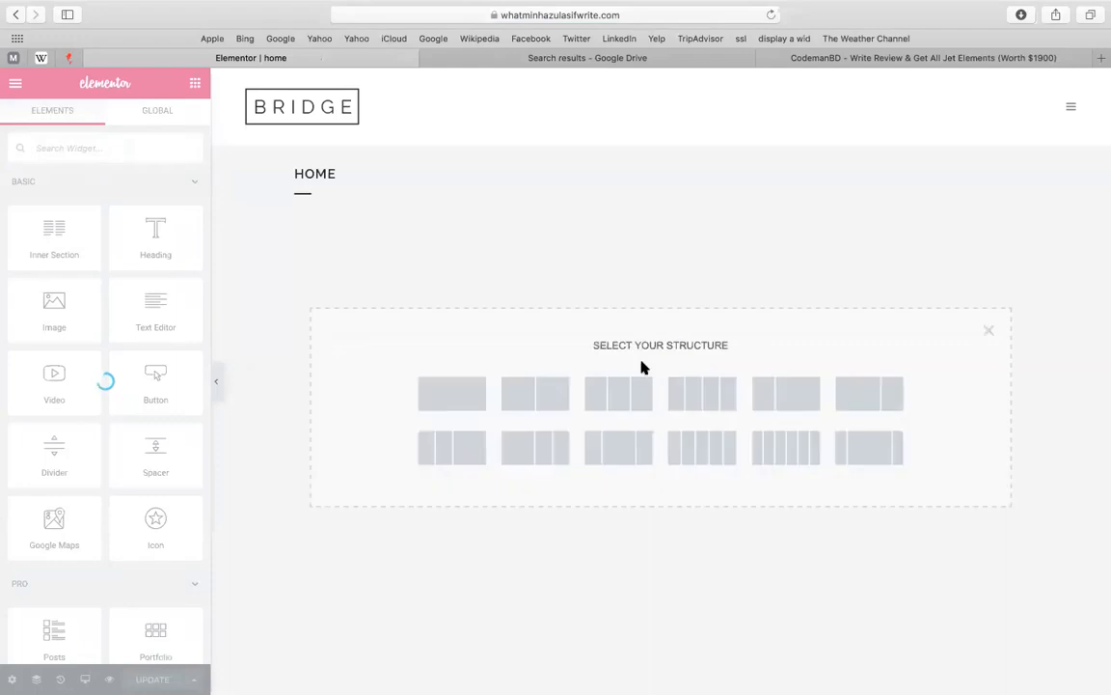
click(564, 397)
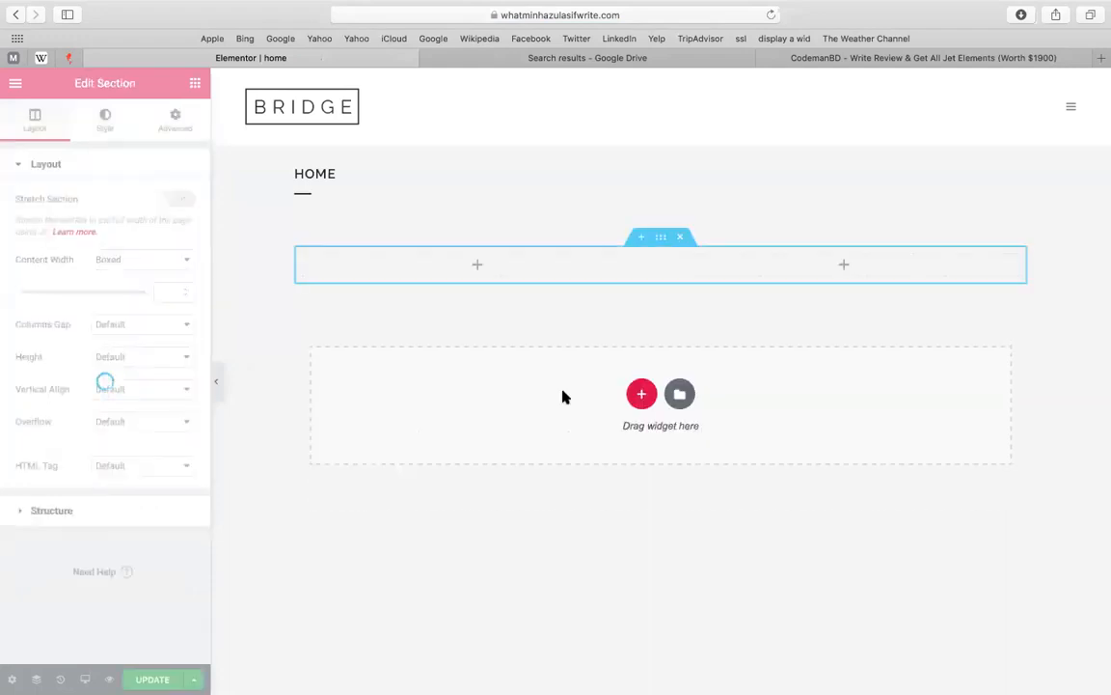
click(477, 266)
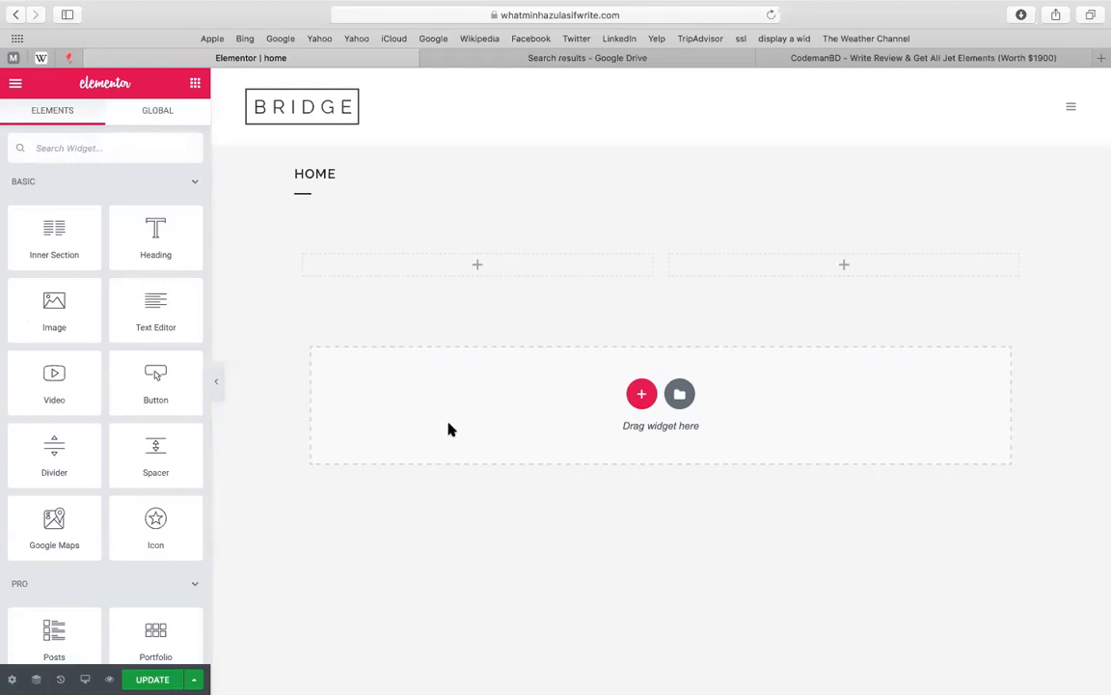
key(ctrl+Up)
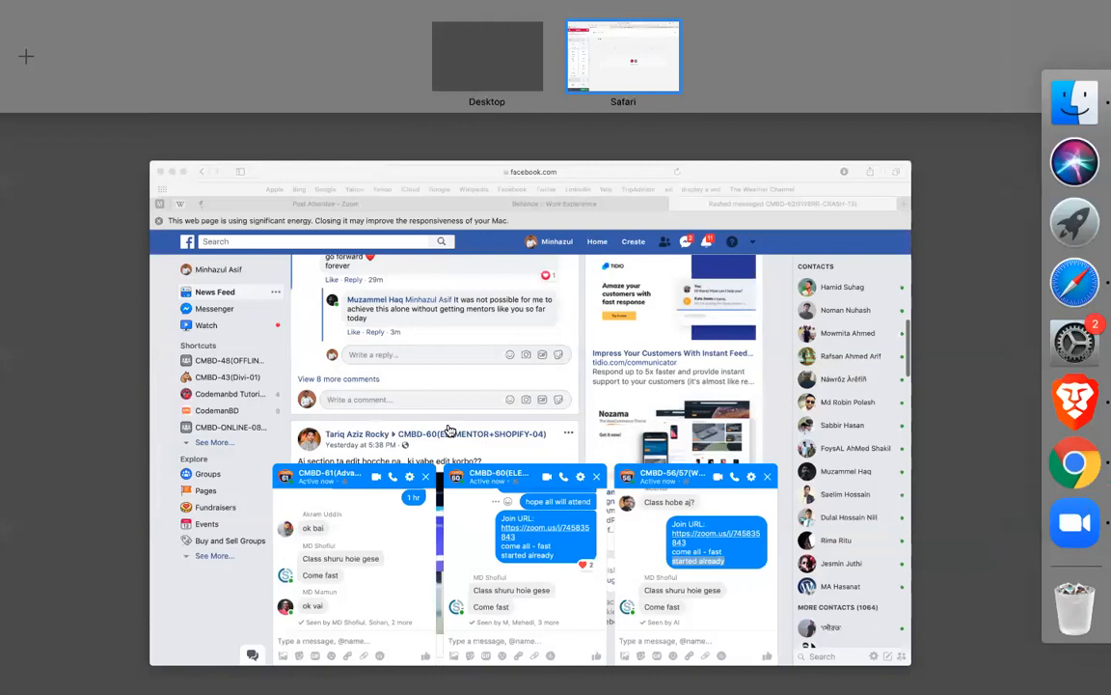
Cycle through the Facebook and Zoom windows, then close the Facebook browser window
click(450, 431)
right_click(630, 255)
key(ctrl+Up)
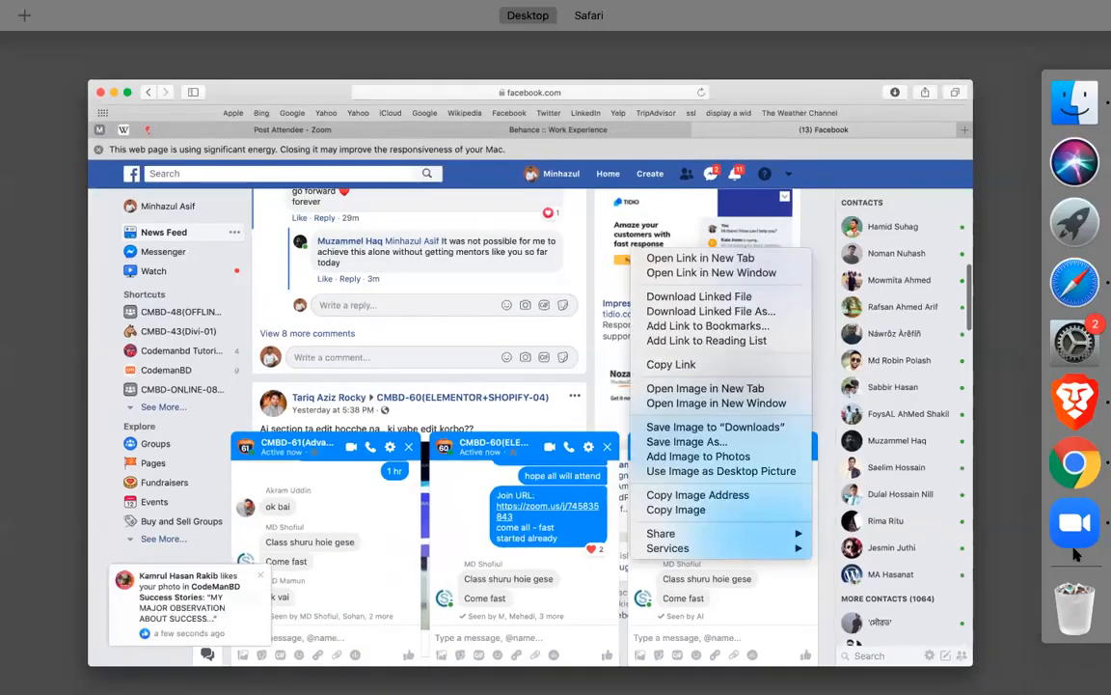
click(1079, 523)
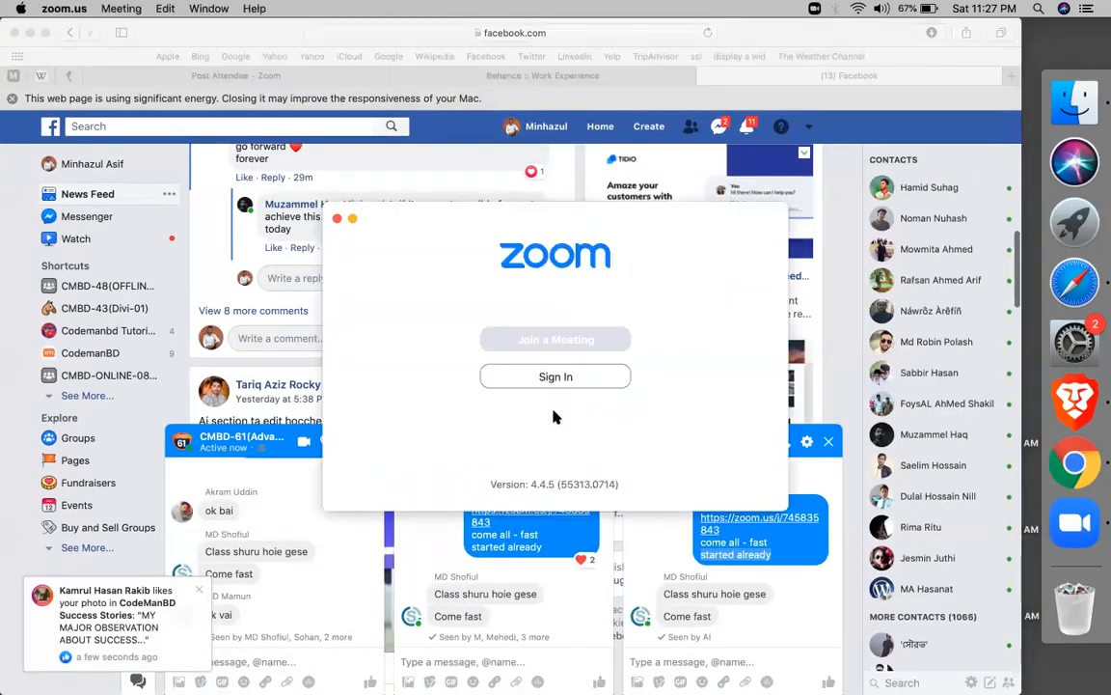
click(274, 77)
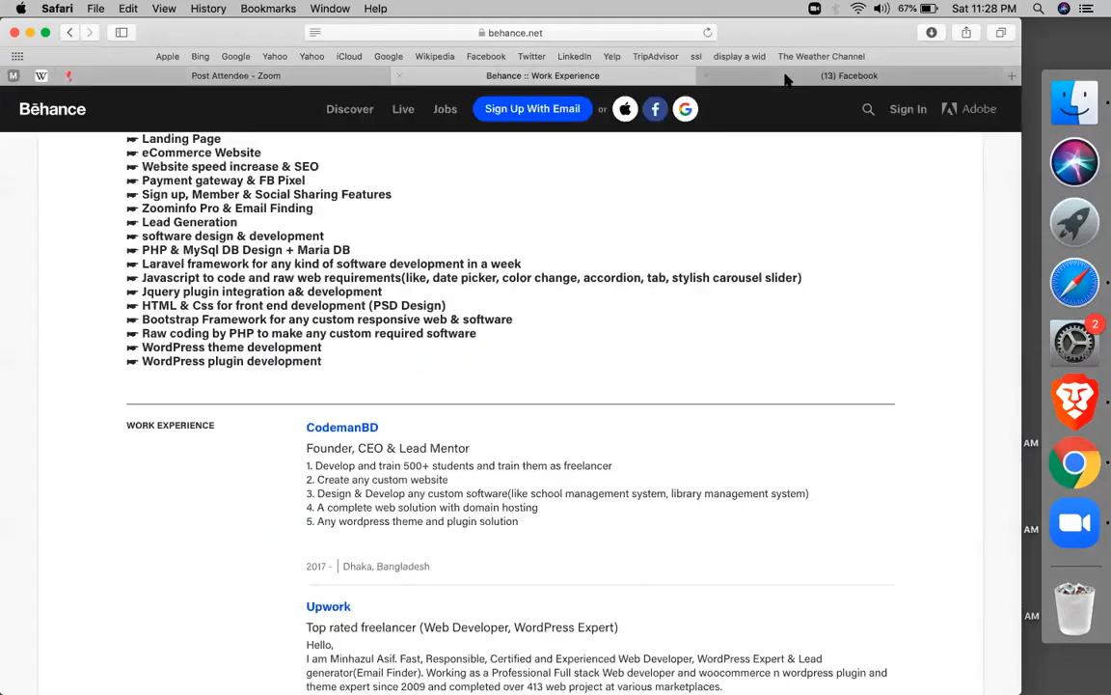
click(780, 78)
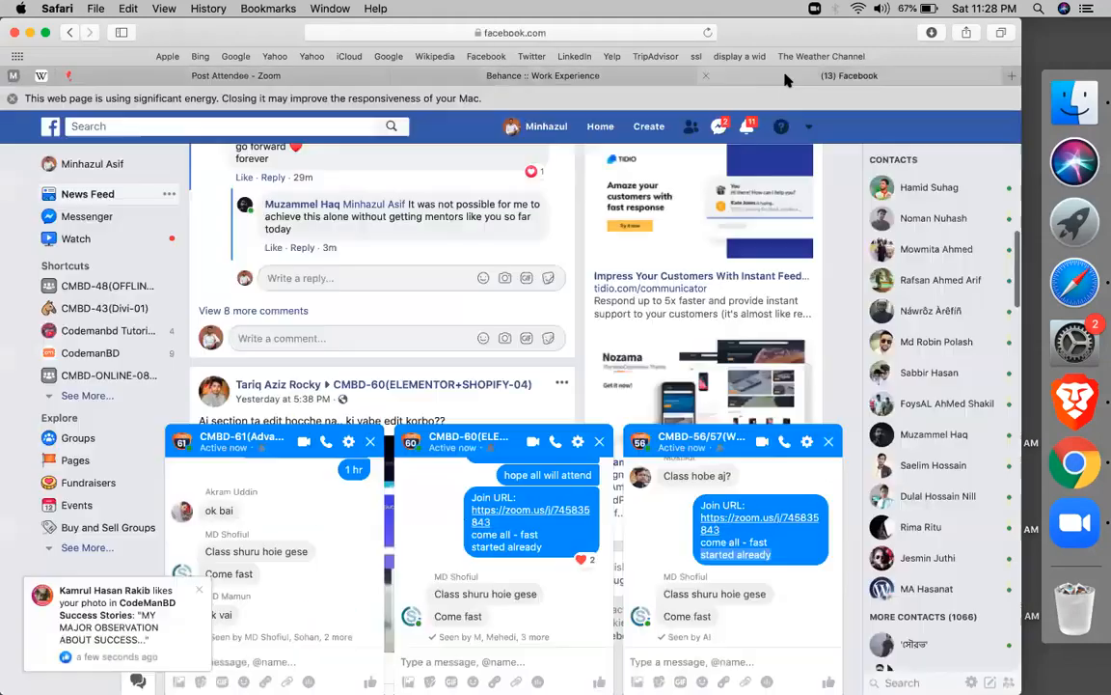
click(15, 32)
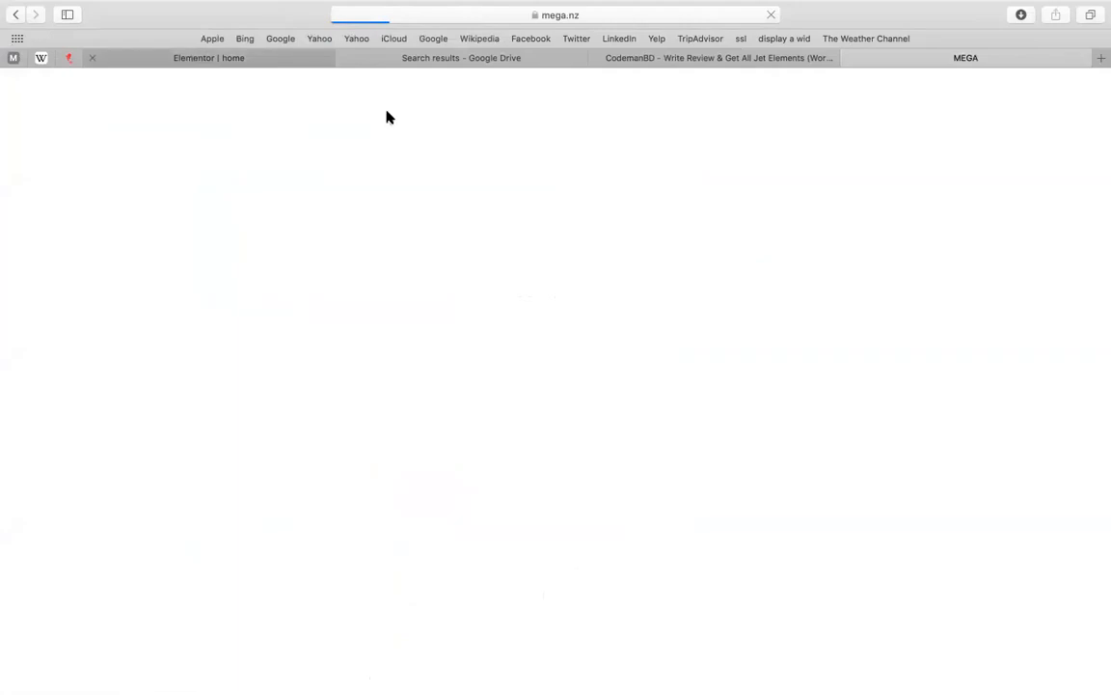
Drop an Image widget in the left column and insert the portrait photo from the Media Library
key(ctrl+Tab)
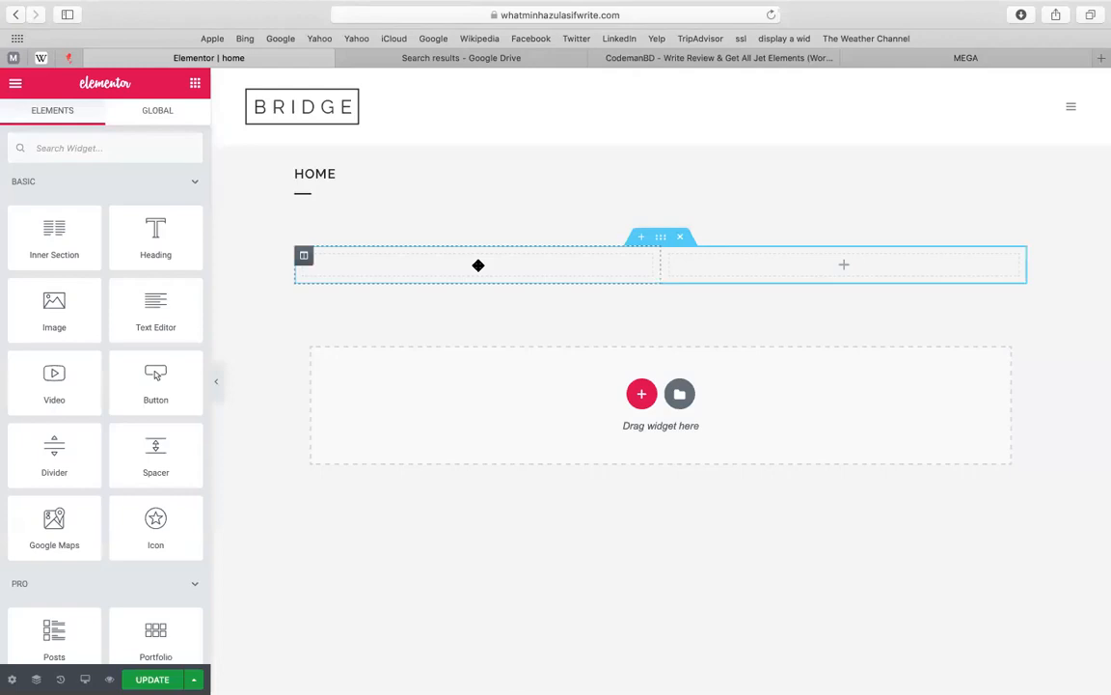
drag(47, 324, 514, 275)
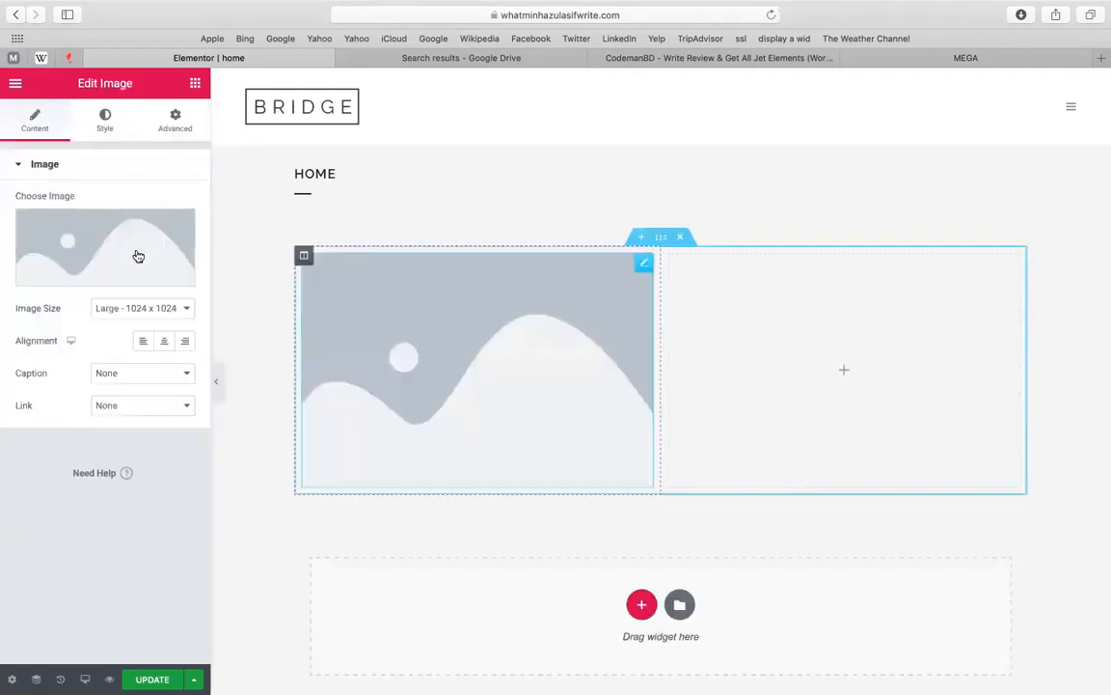
click(114, 268)
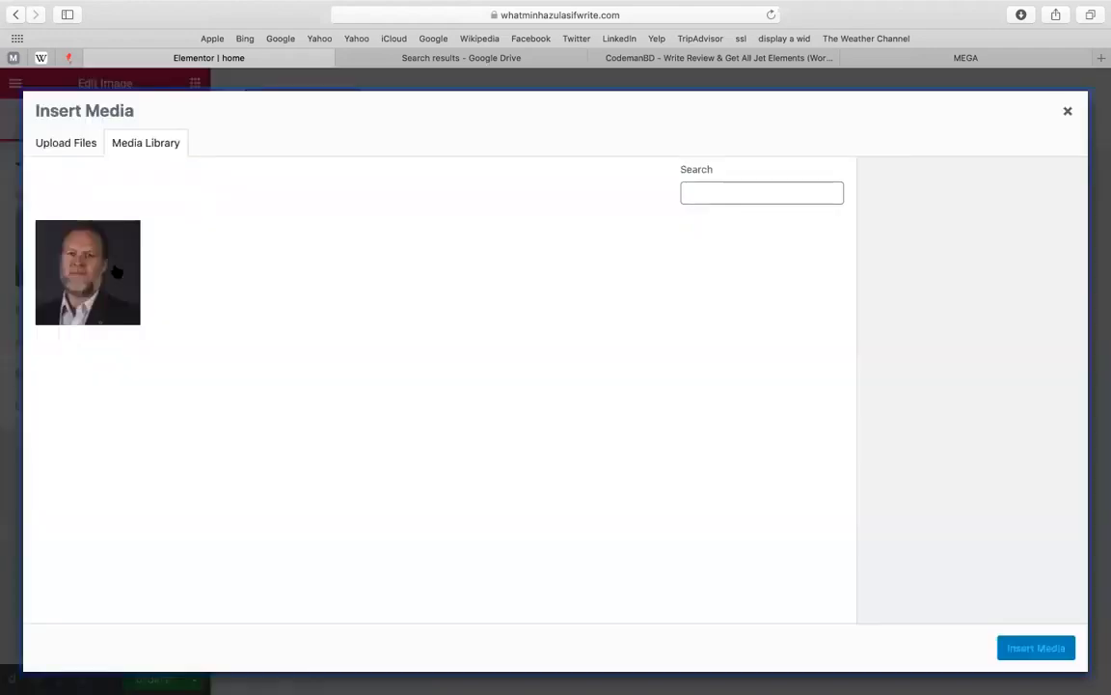
click(114, 270)
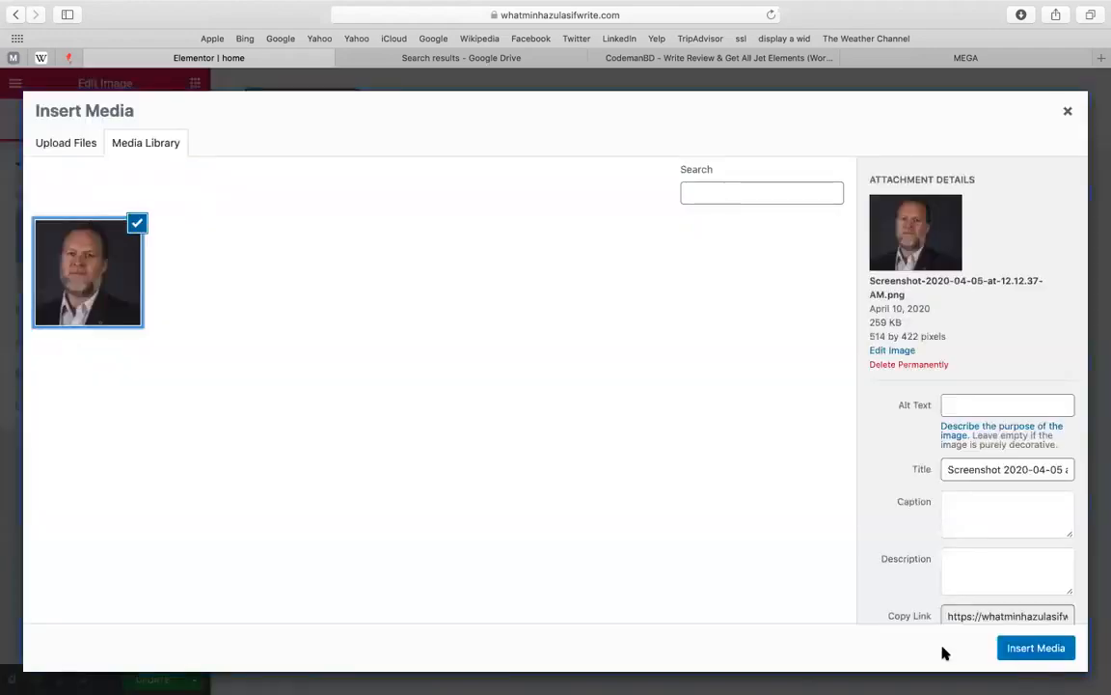
click(1011, 649)
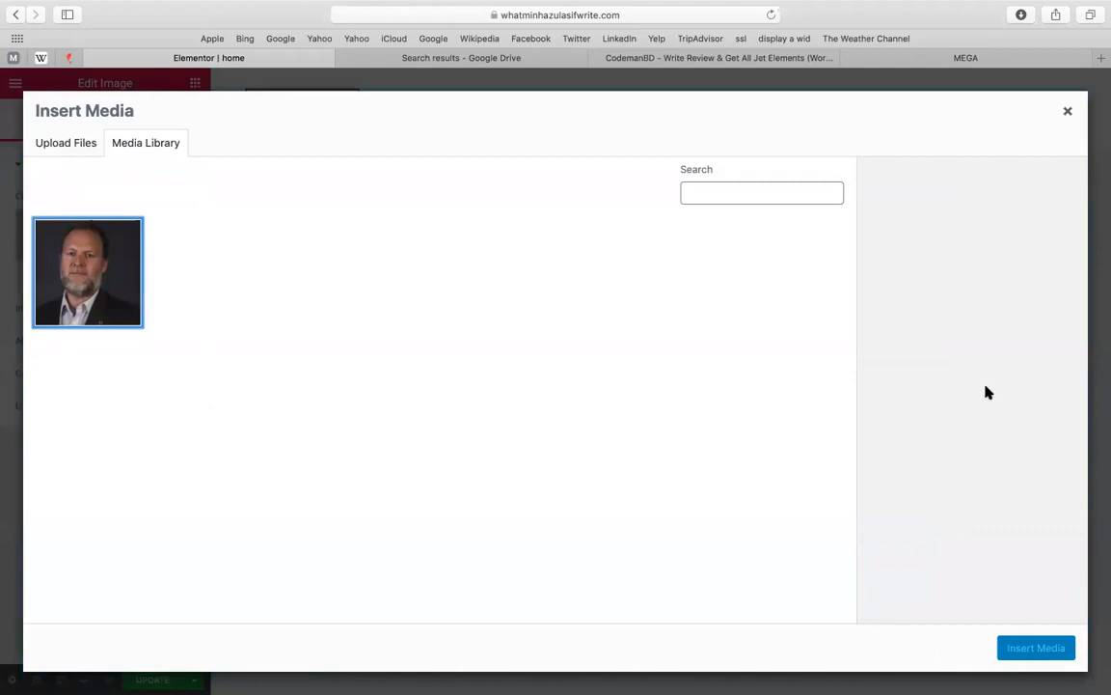
click(1068, 112)
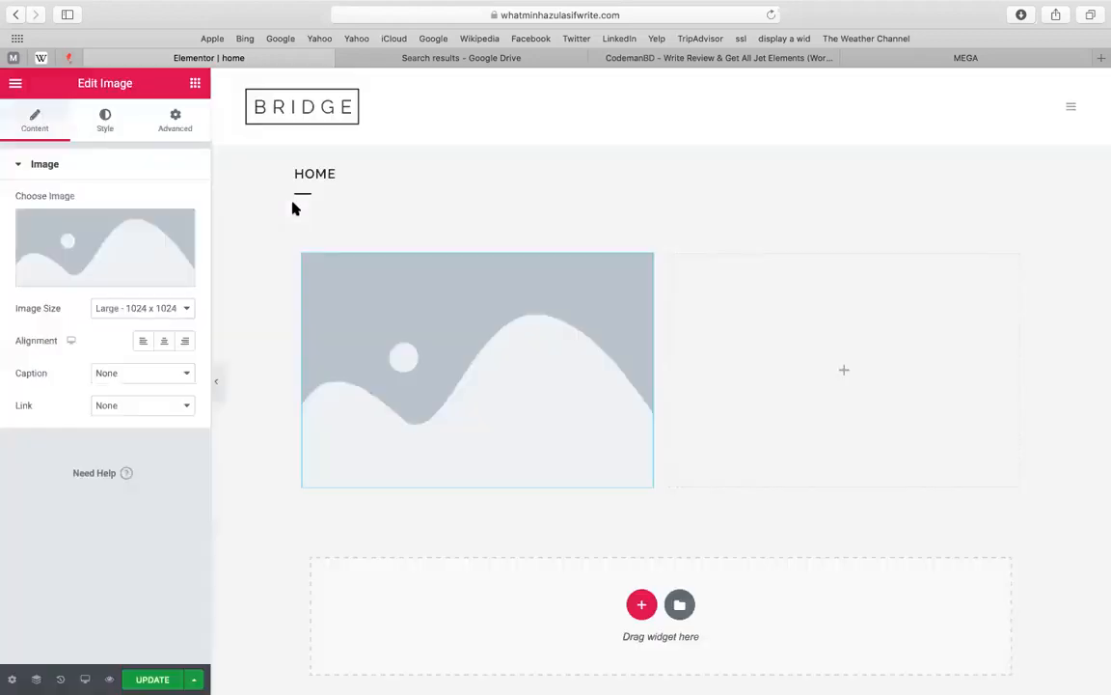
click(478, 447)
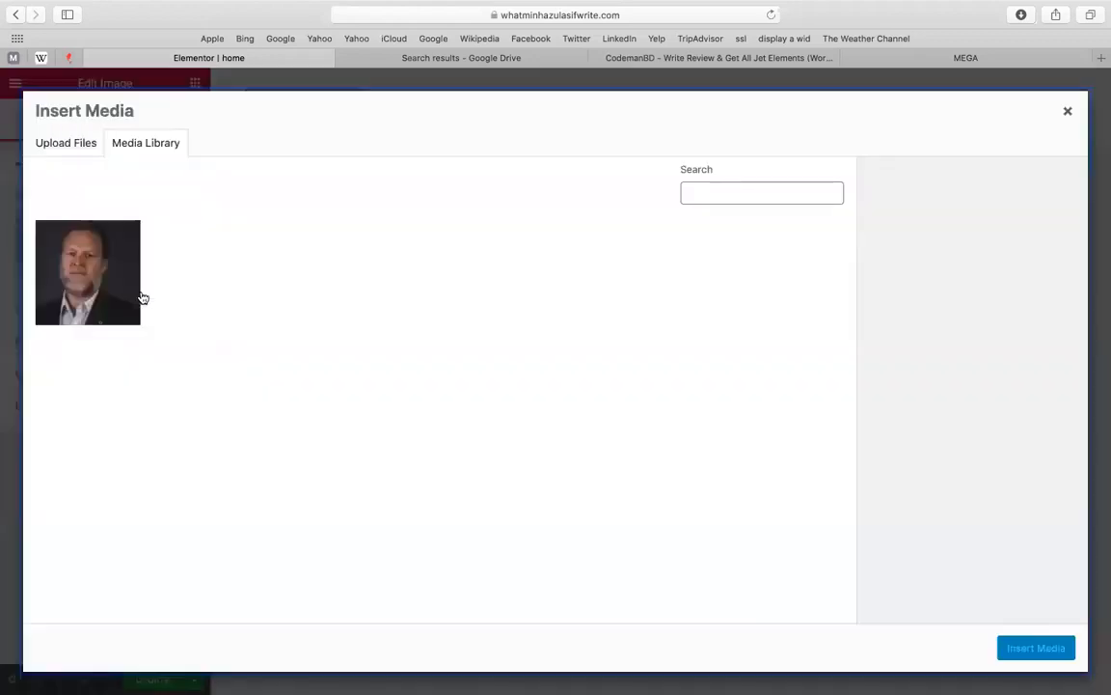
click(140, 297)
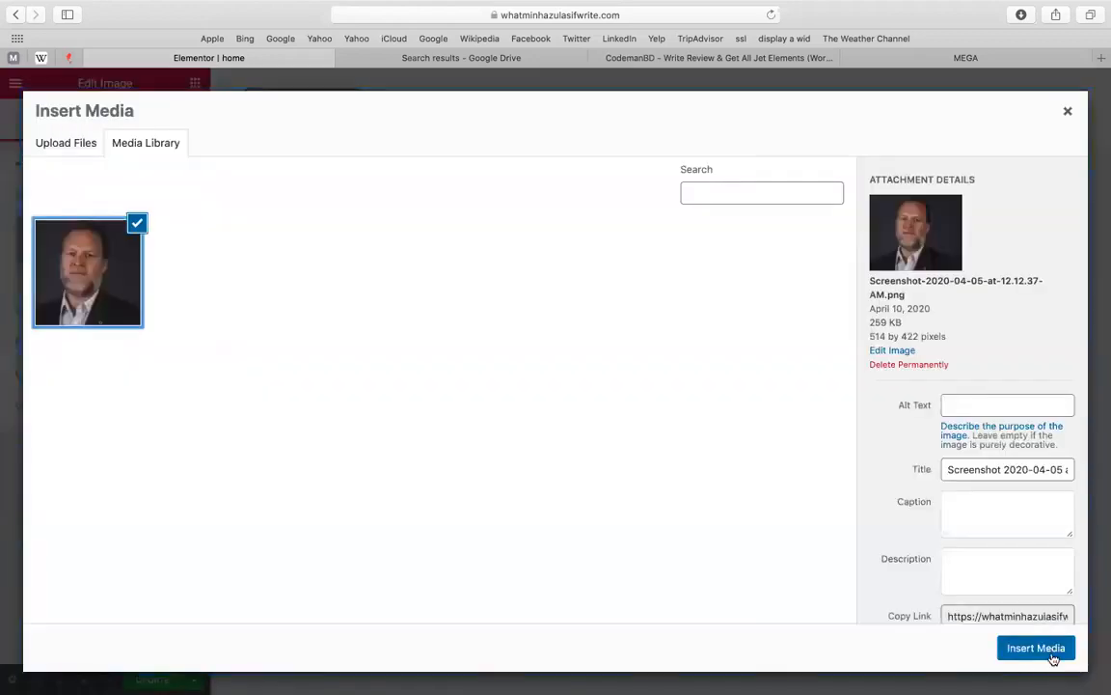
click(1053, 657)
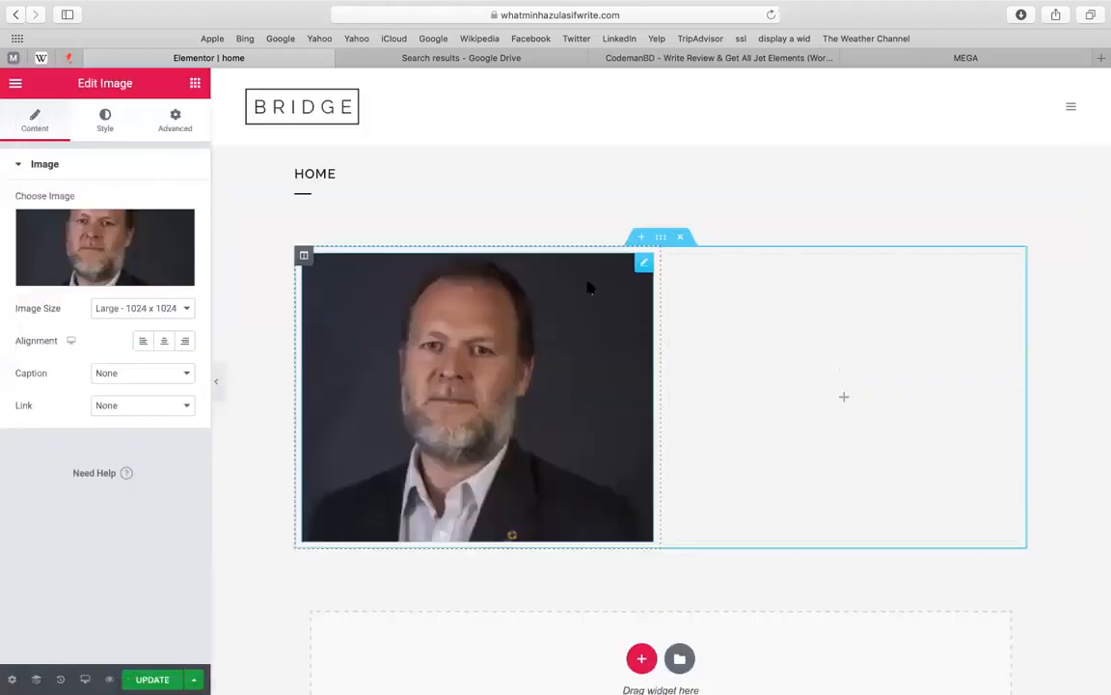
right_click(591, 286)
click(448, 300)
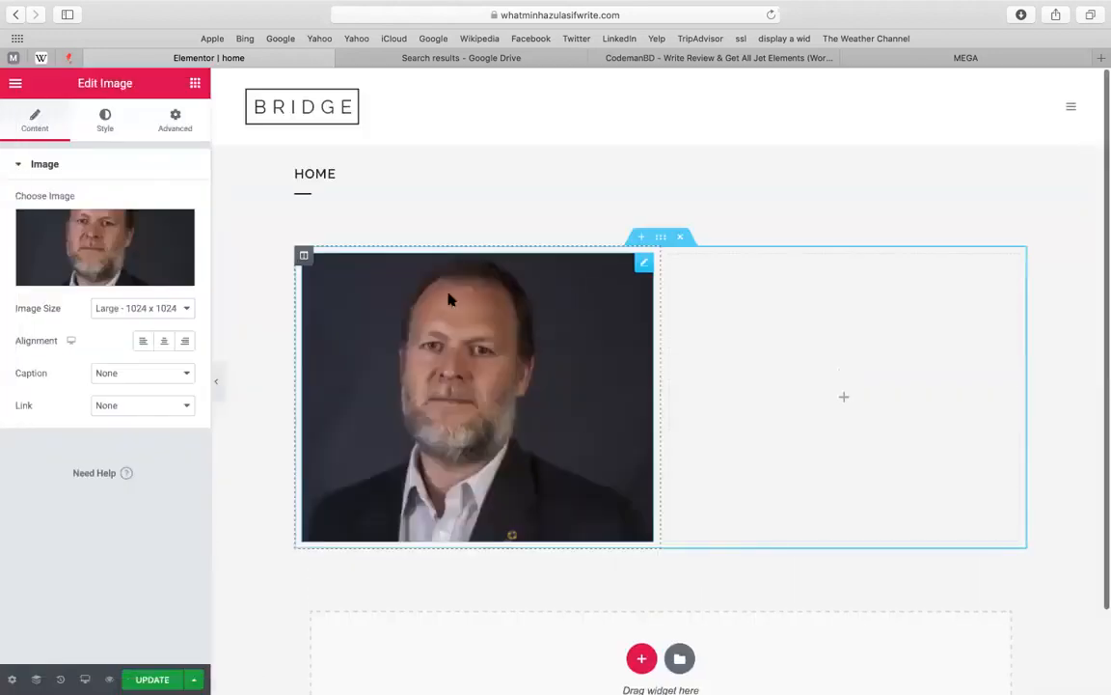
Add a centred Button widget beneath the photo in the left column
click(195, 85)
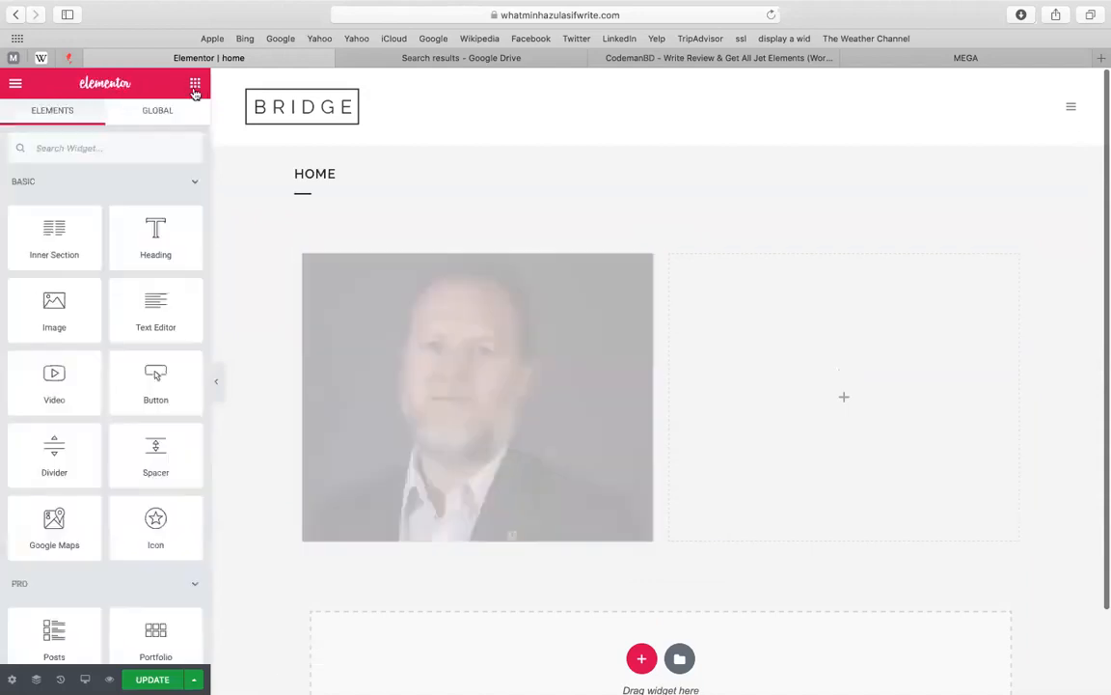
drag(167, 403, 459, 566)
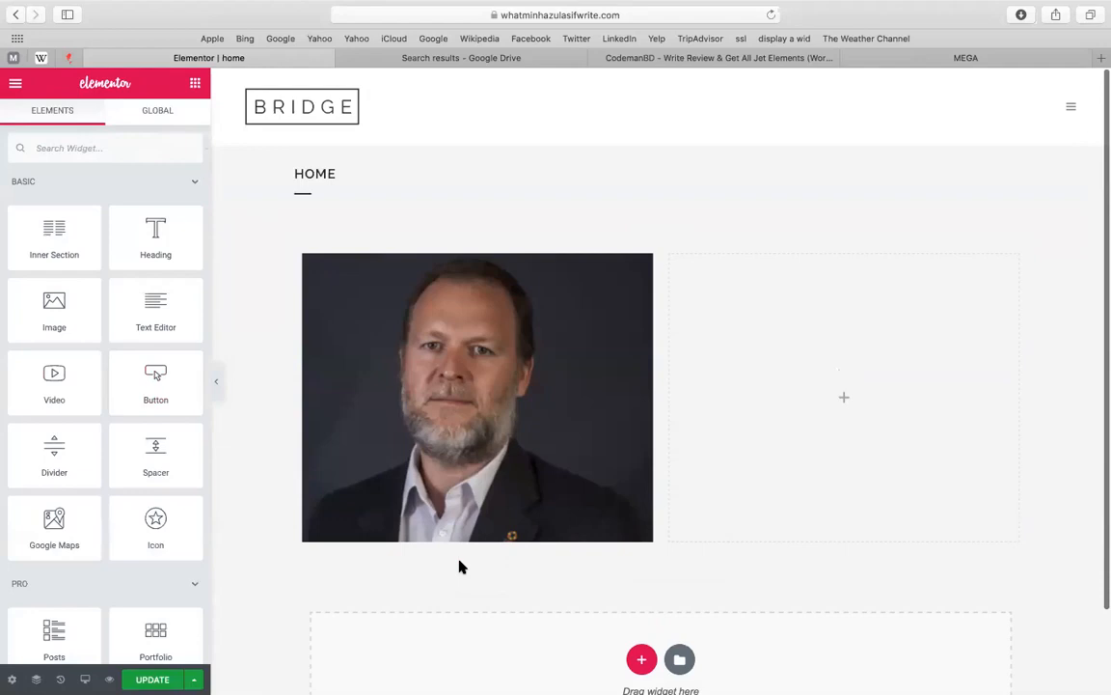
right_click(760, 437)
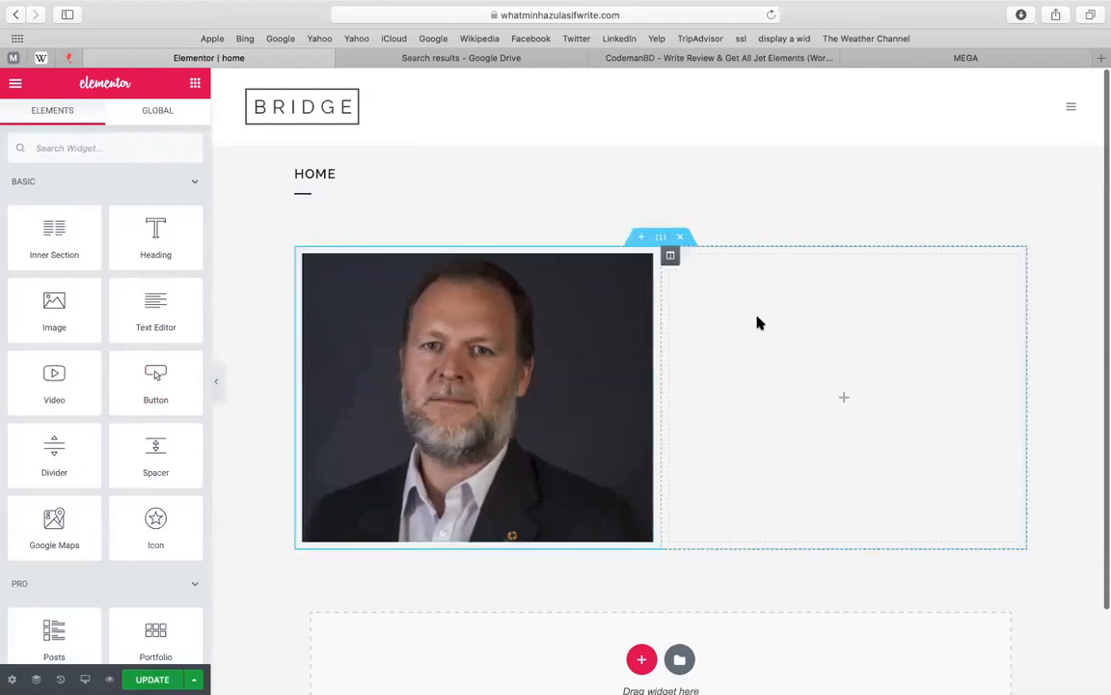
click(139, 379)
right_click(141, 377)
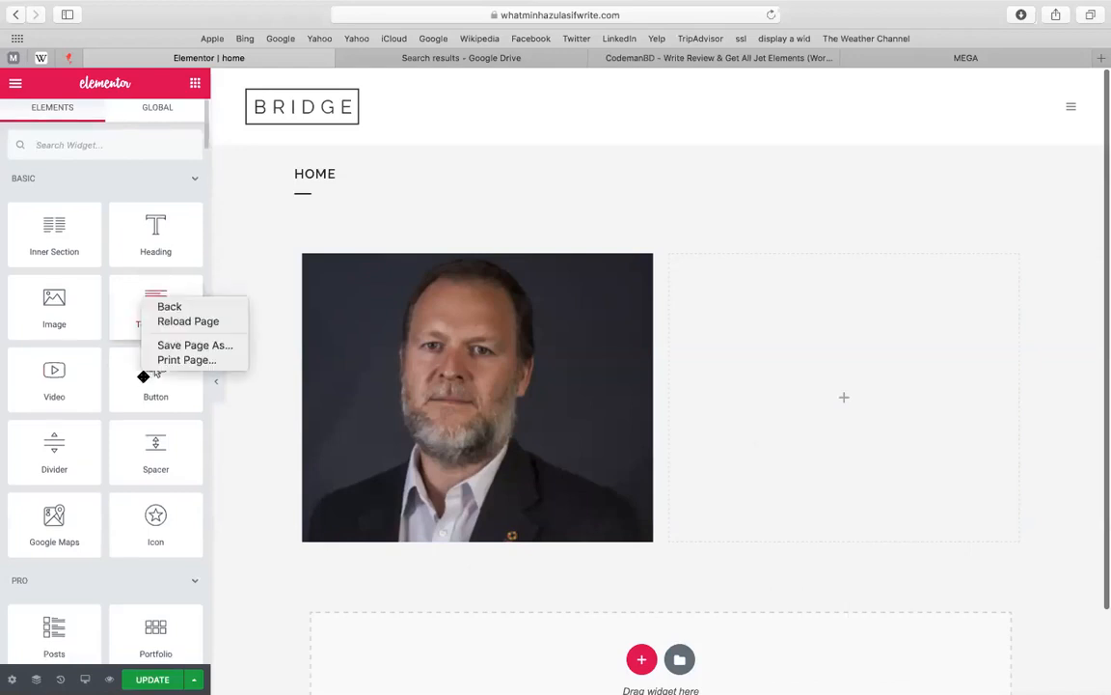
click(141, 382)
drag(143, 376, 511, 494)
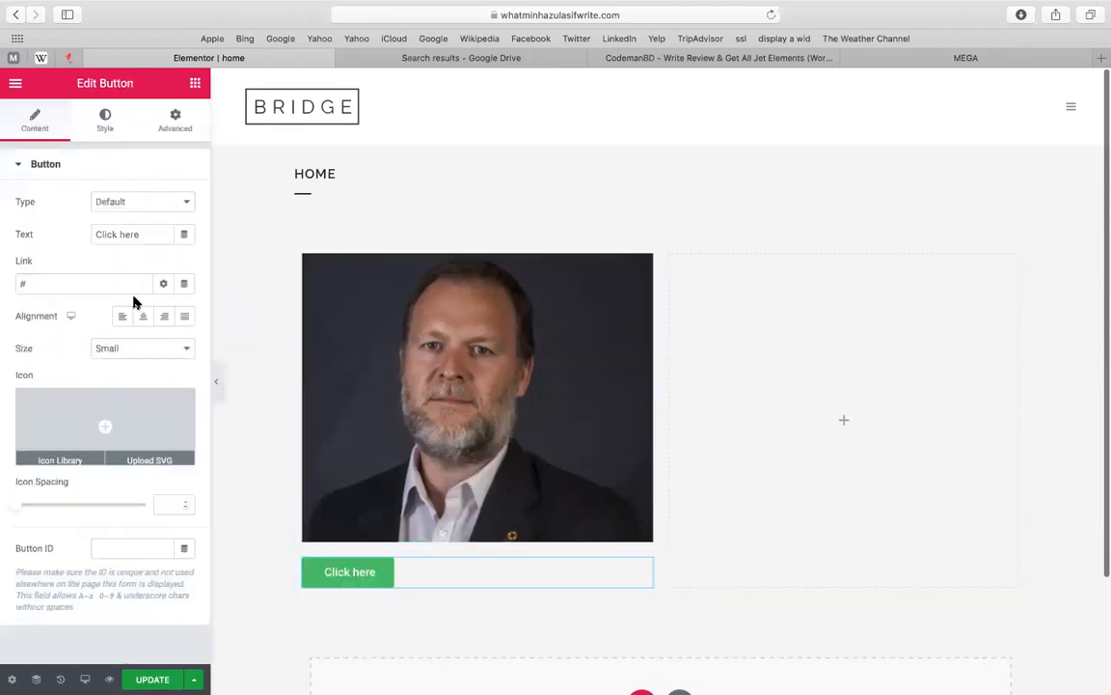
click(143, 316)
Change the button's label to 'get offer'
triple_click(133, 233)
text(get offer)
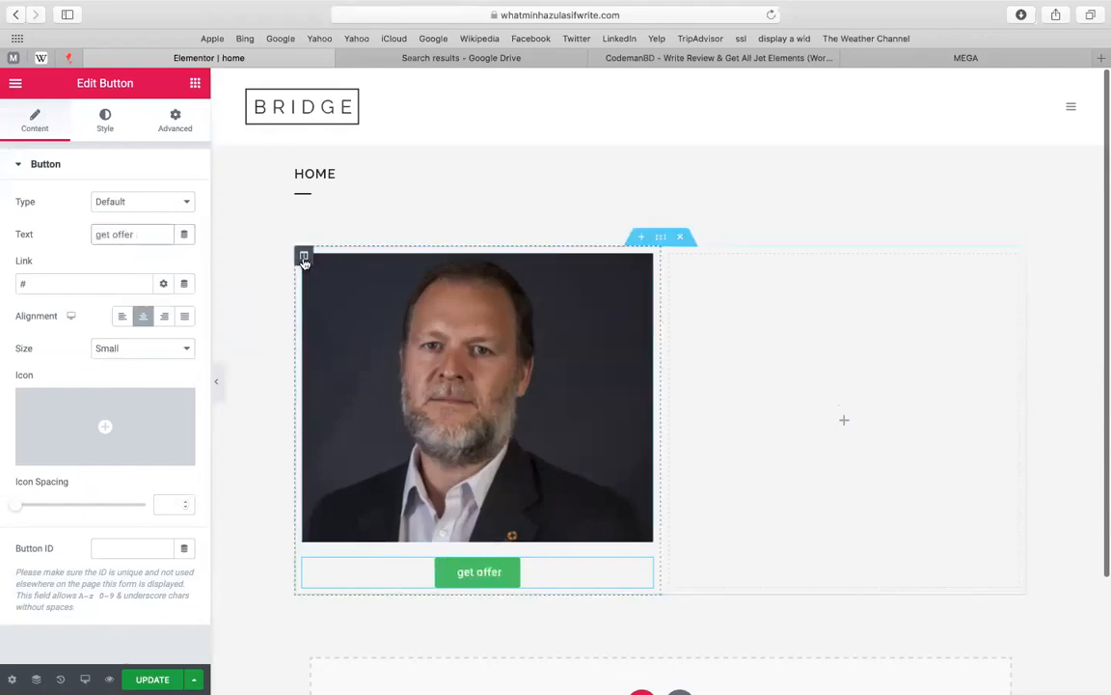
right_click(304, 259)
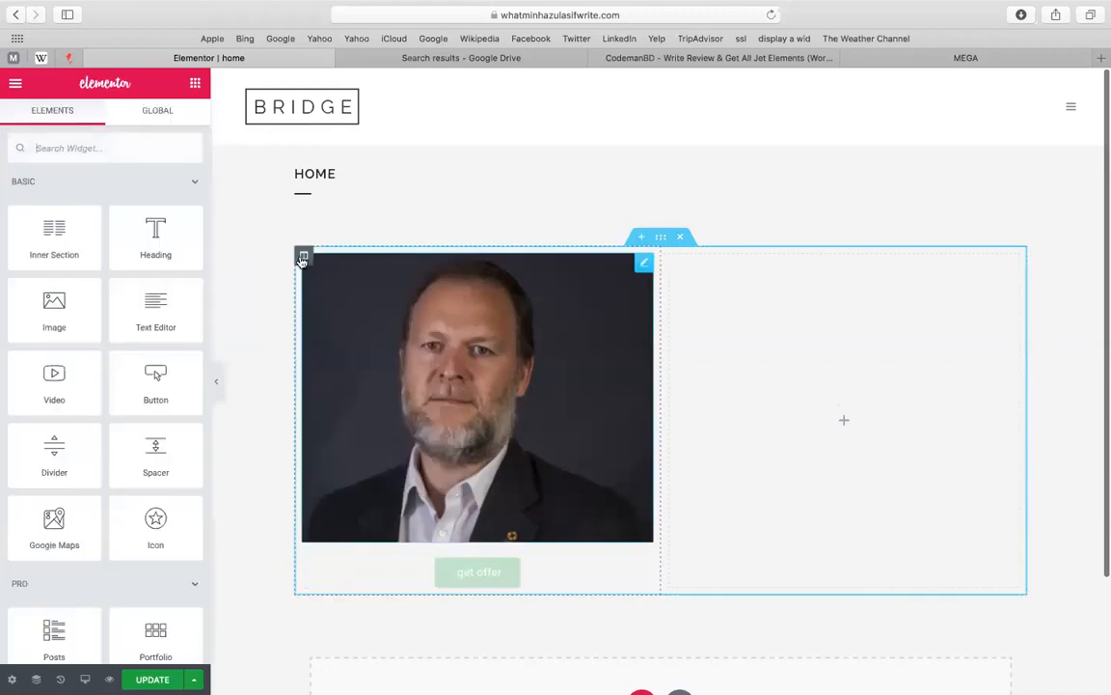
right_click(302, 257)
click(336, 293)
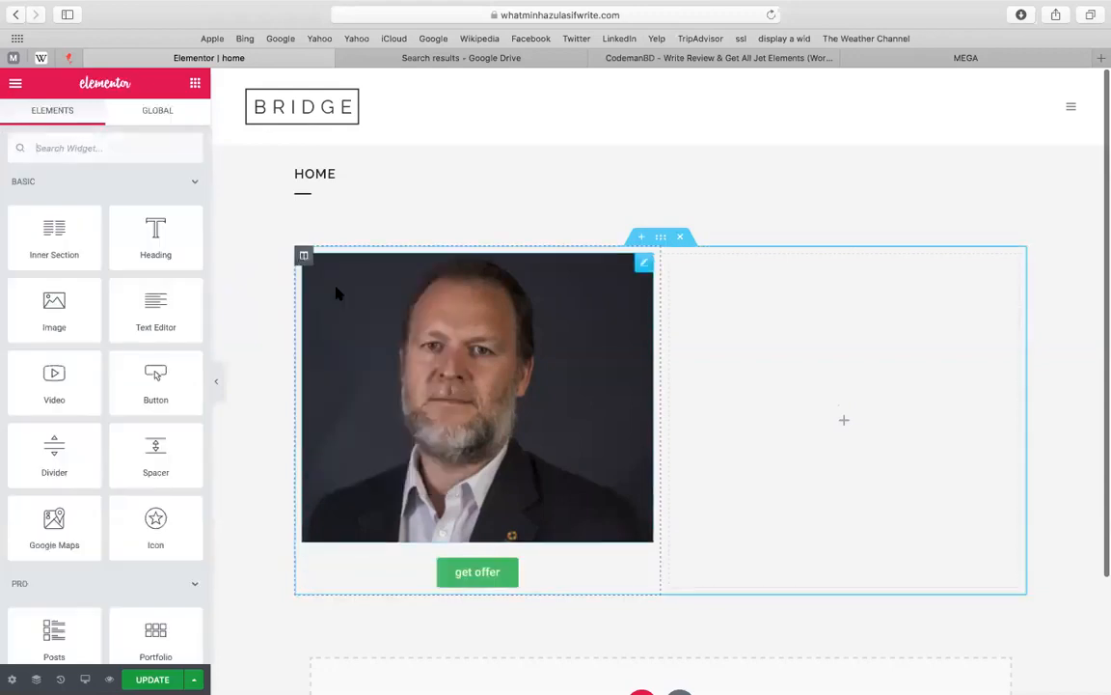
click(335, 293)
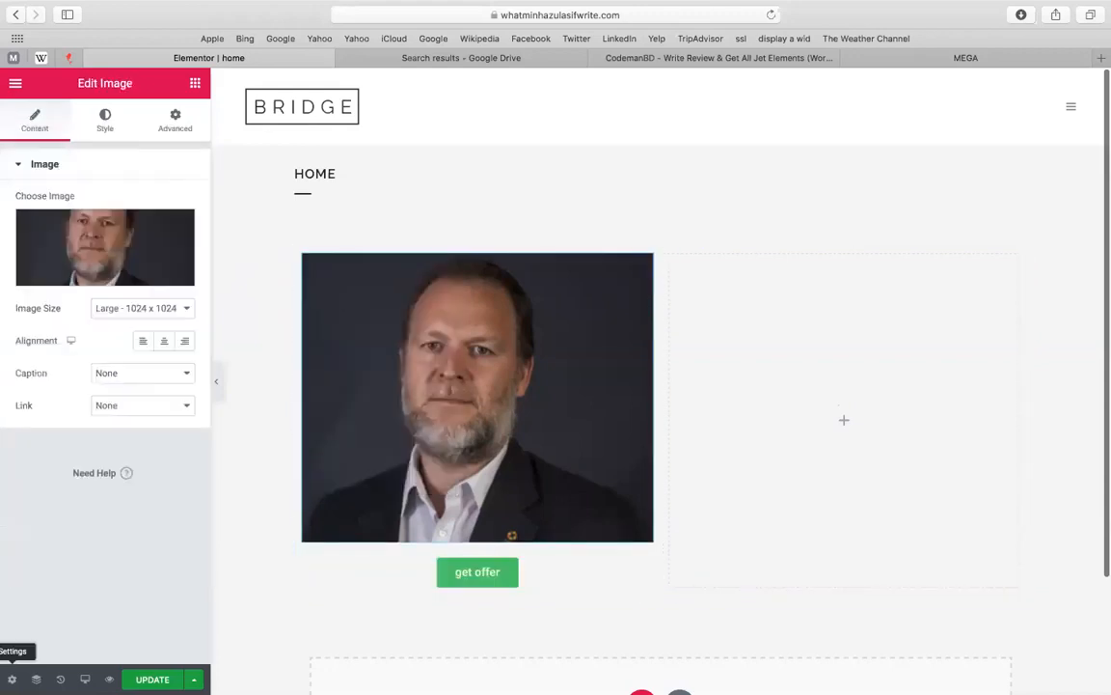
Duplicate the photo-and-button column from the Navigator
click(36, 679)
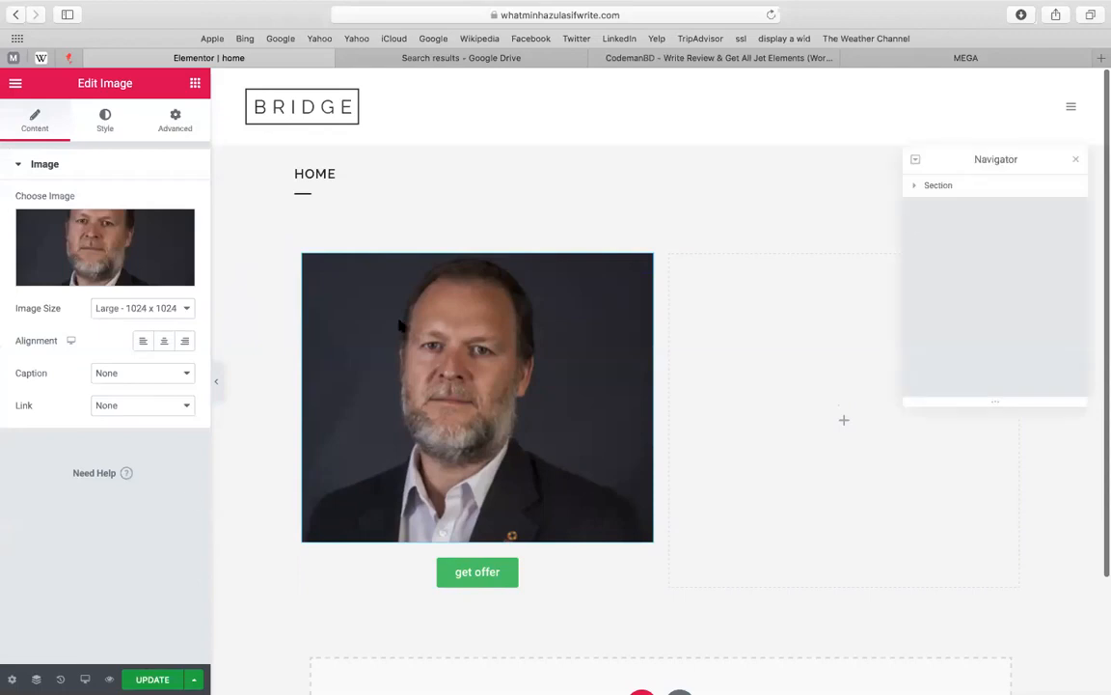
click(305, 258)
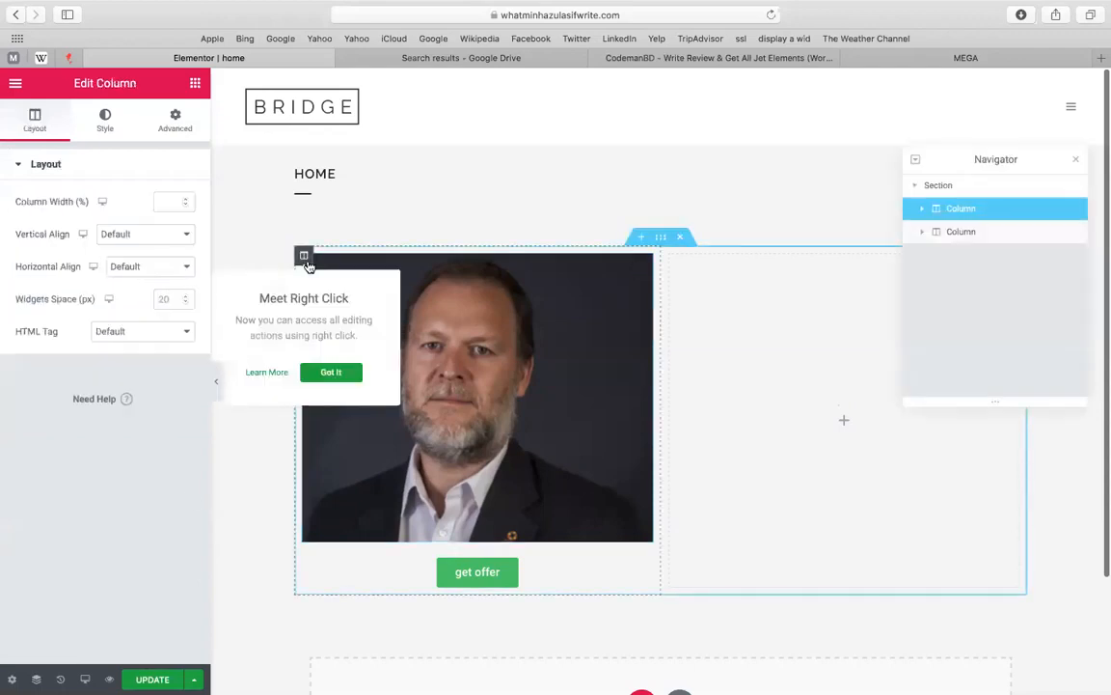
right_click(977, 213)
click(995, 249)
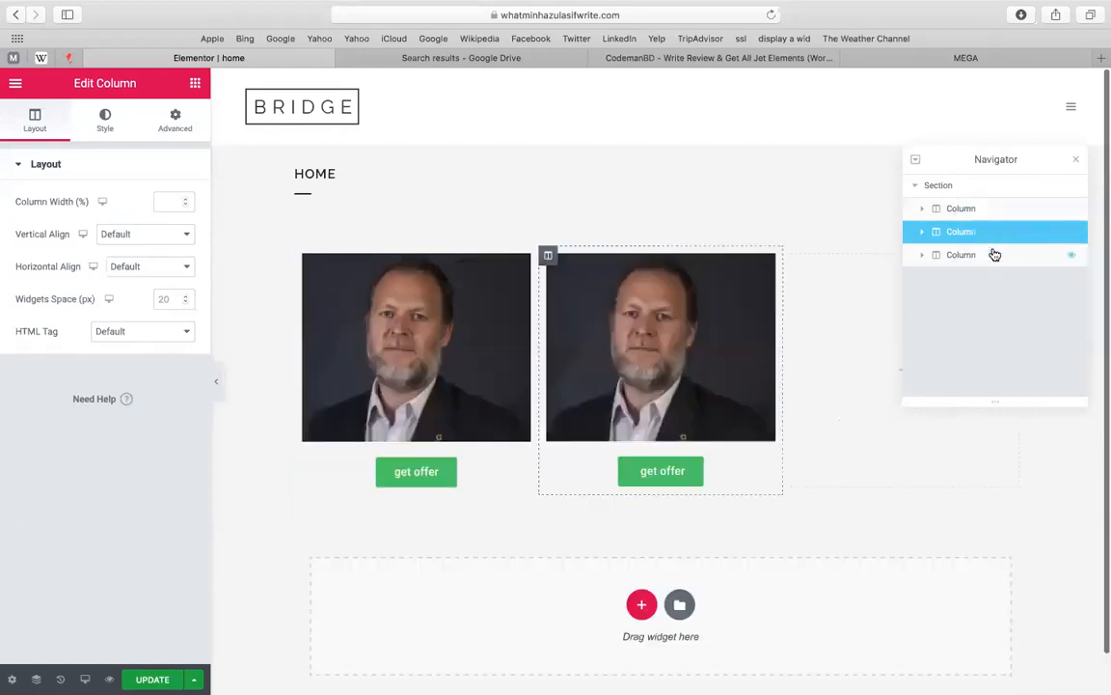
Delete the leftover empty third column
right_click(984, 256)
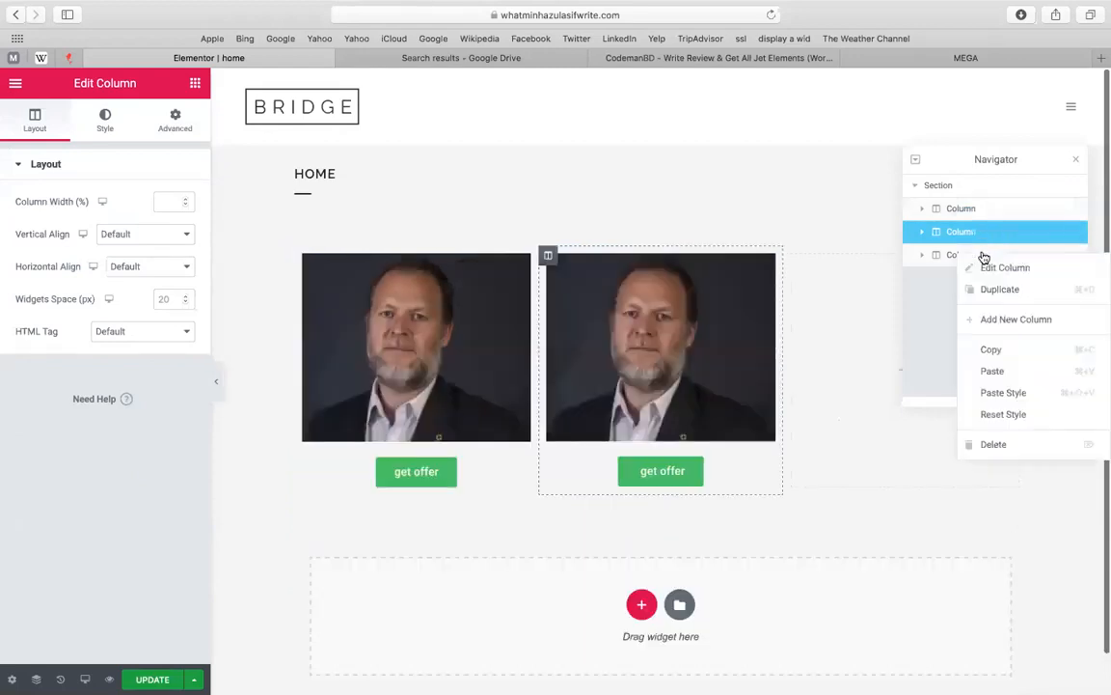
click(933, 256)
right_click(934, 256)
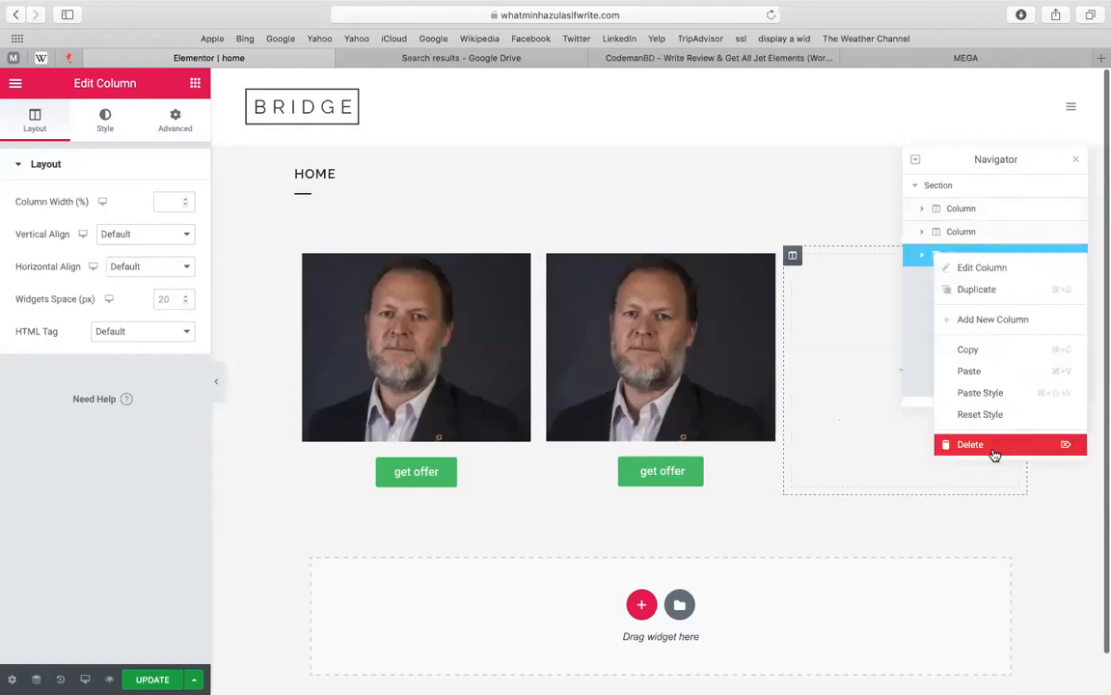
click(931, 529)
right_click(934, 258)
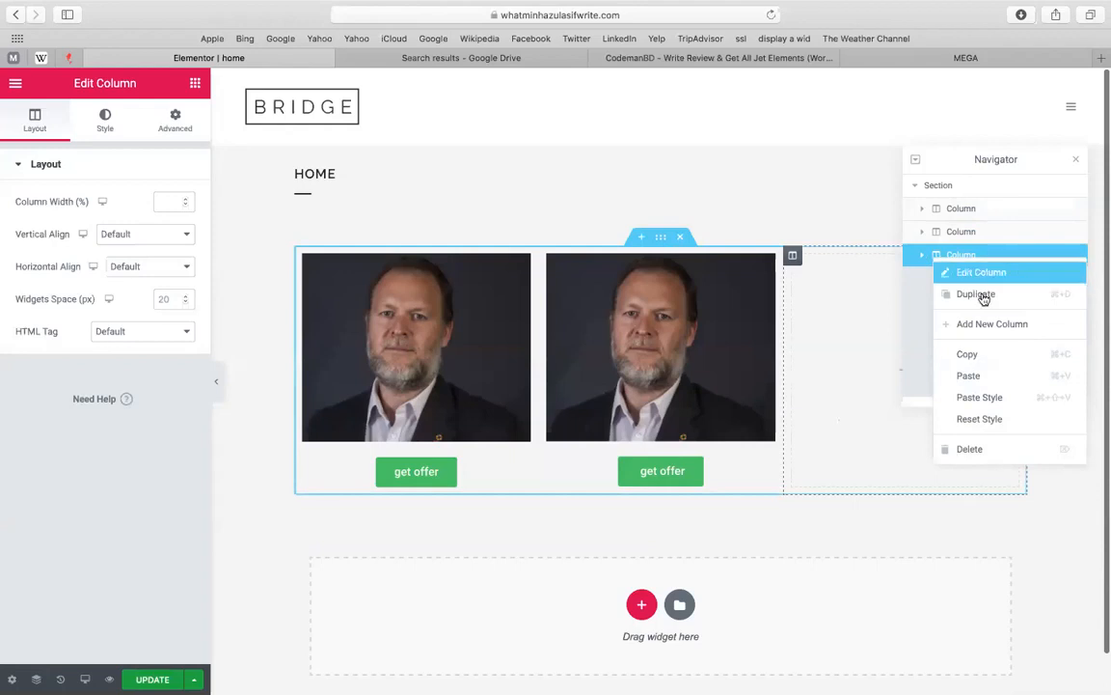
click(969, 449)
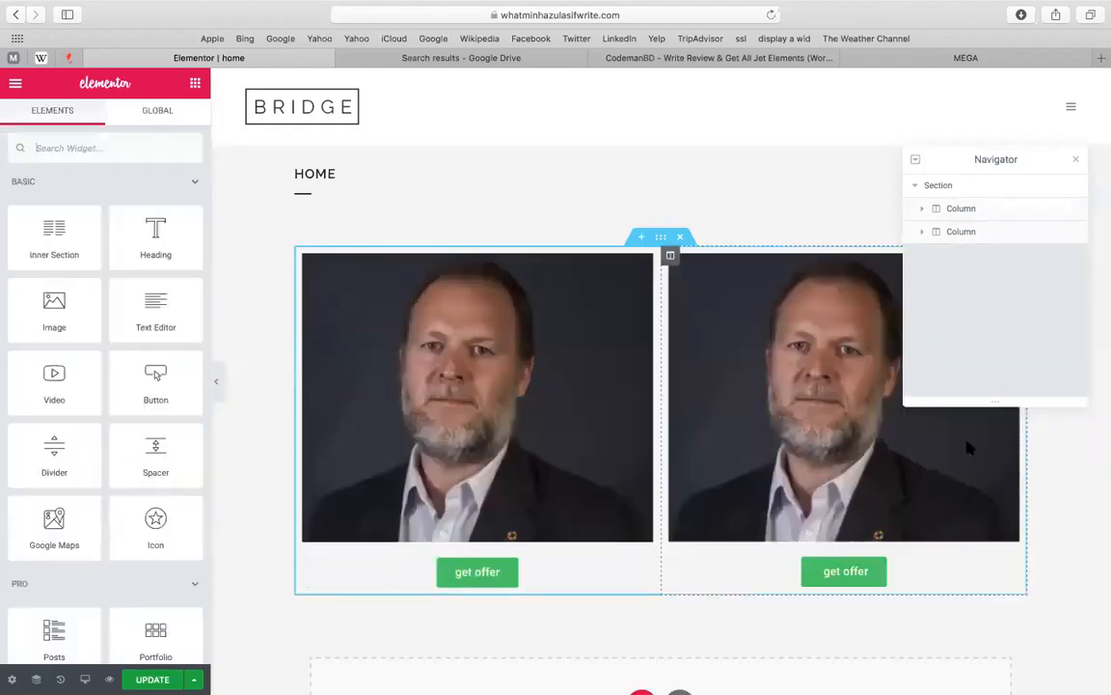
click(640, 569)
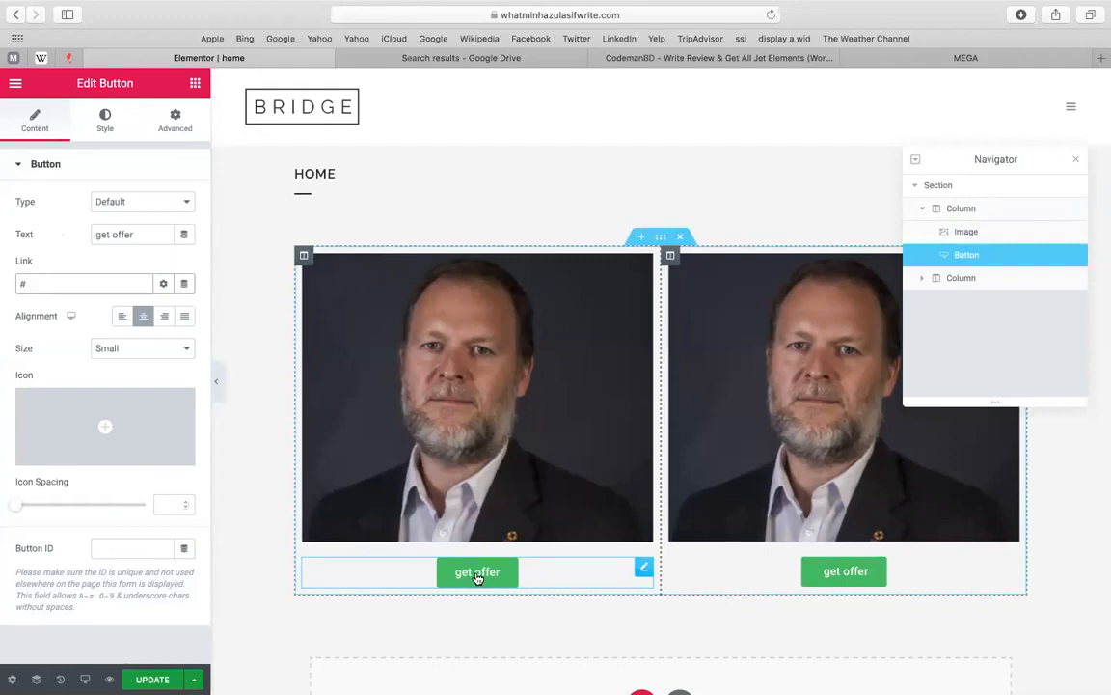
Enter 'popup' as the left get offer button's CSS ID under Advanced
click(131, 548)
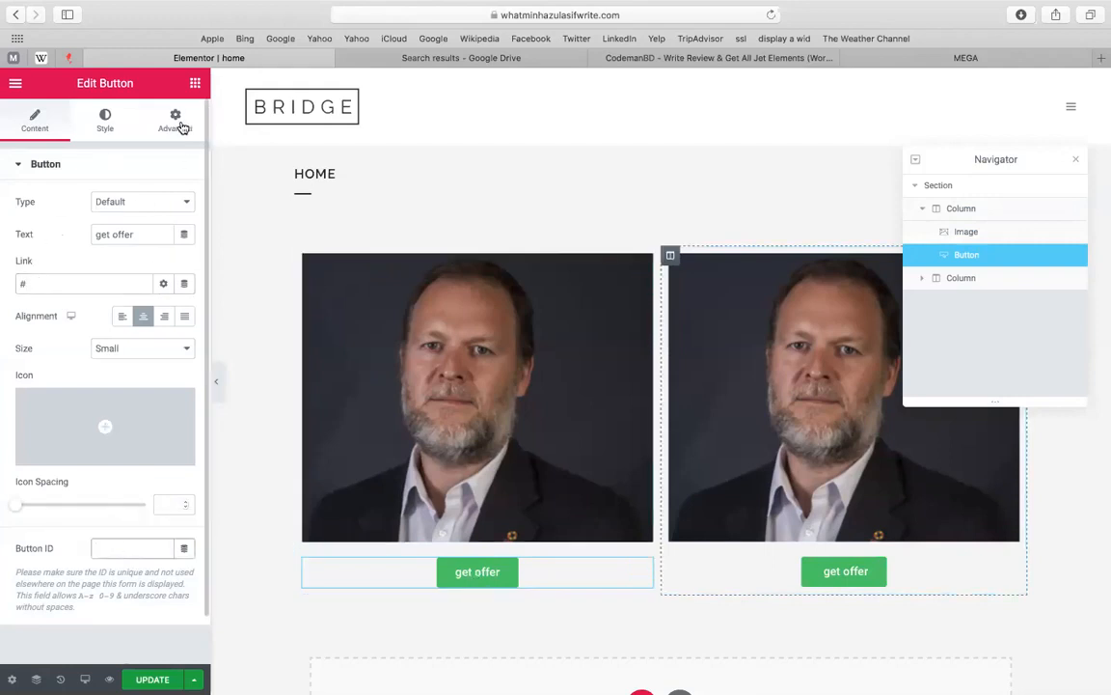
click(175, 121)
click(95, 387)
click(98, 420)
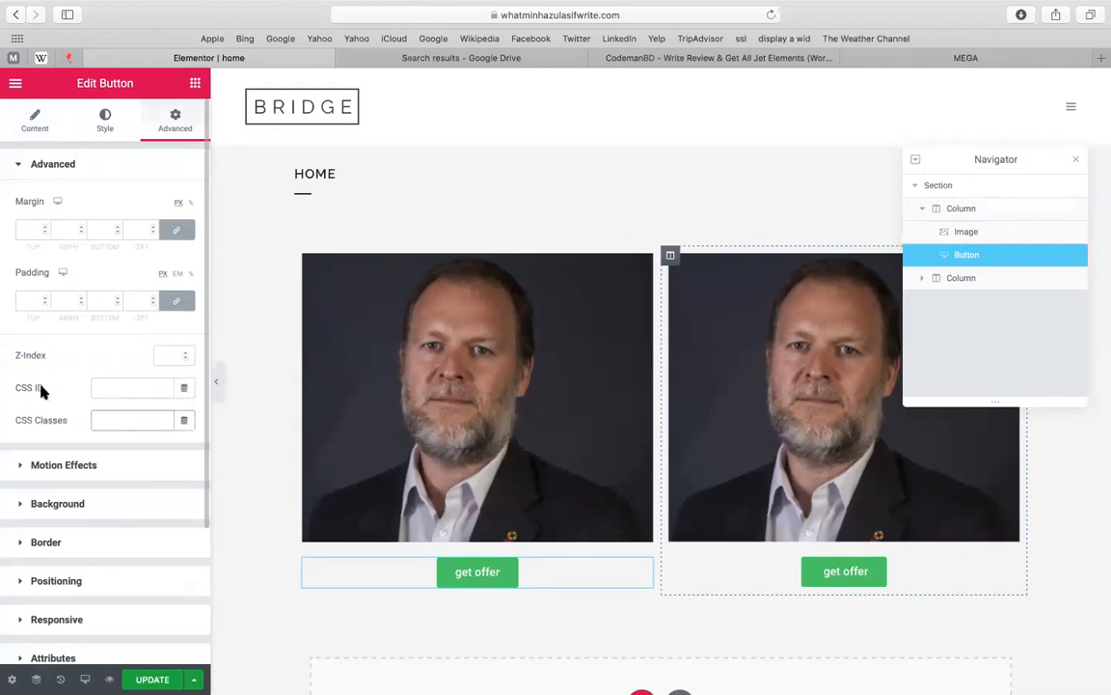
click(129, 386)
text(popup)
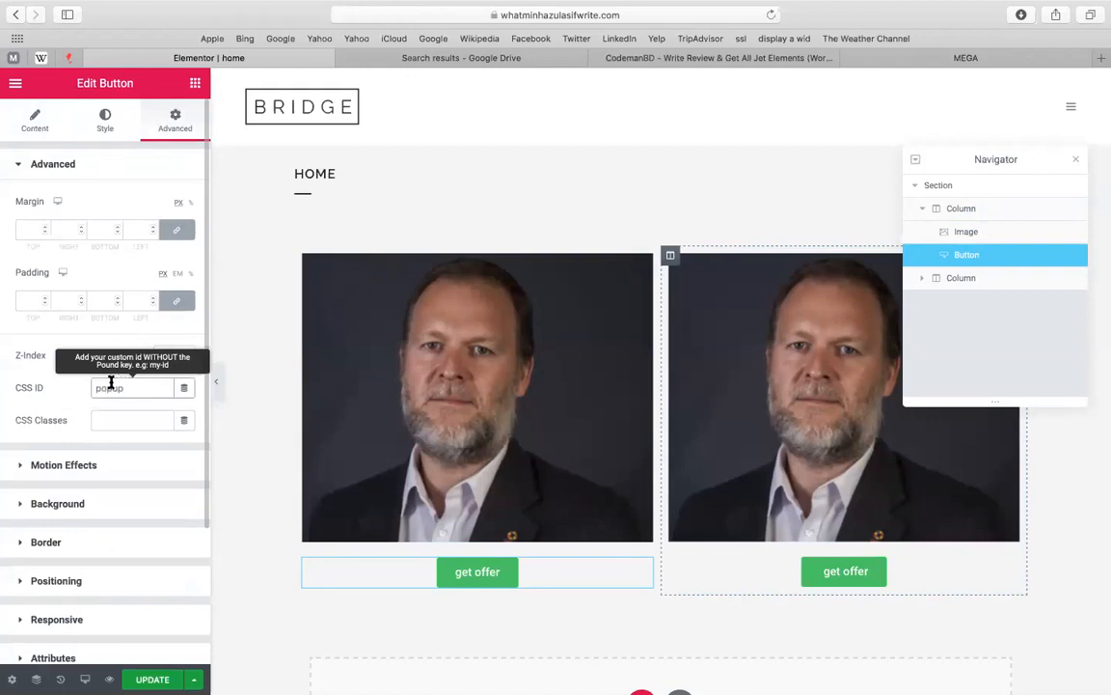
drag(105, 384, 95, 389)
Reselect the left button, copy its 'popup' ID, then open the right button's Advanced settings
drag(442, 534, 269, 496)
click(270, 498)
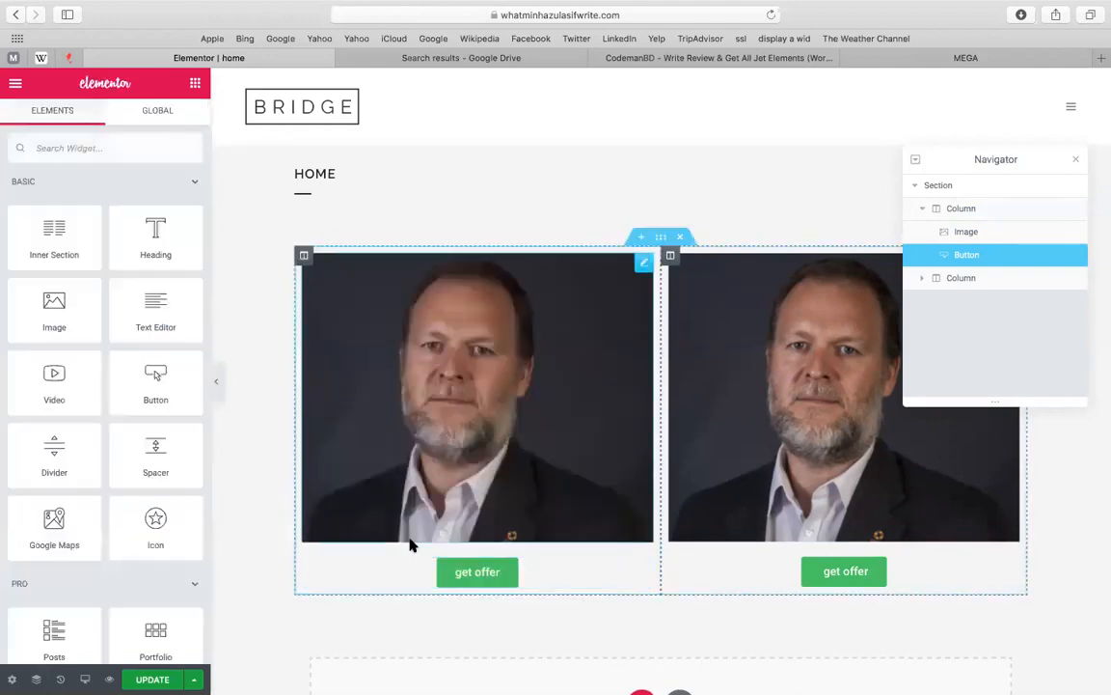
click(410, 537)
click(406, 582)
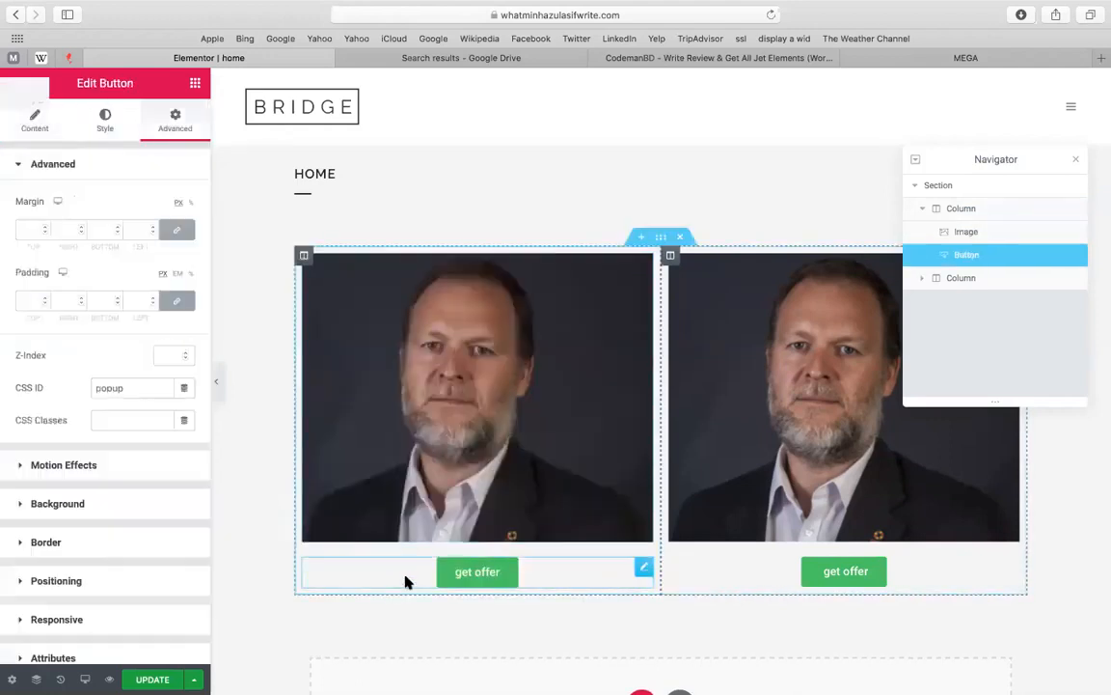
click(37, 390)
double_click(94, 388)
click(94, 388)
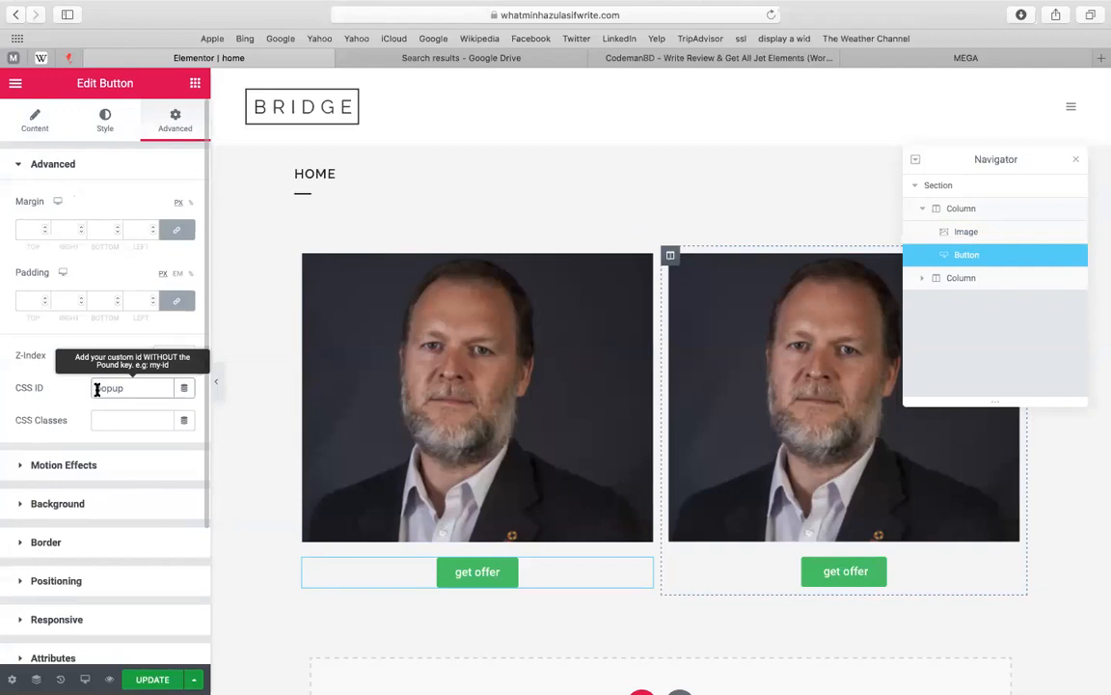
double_click(96, 389)
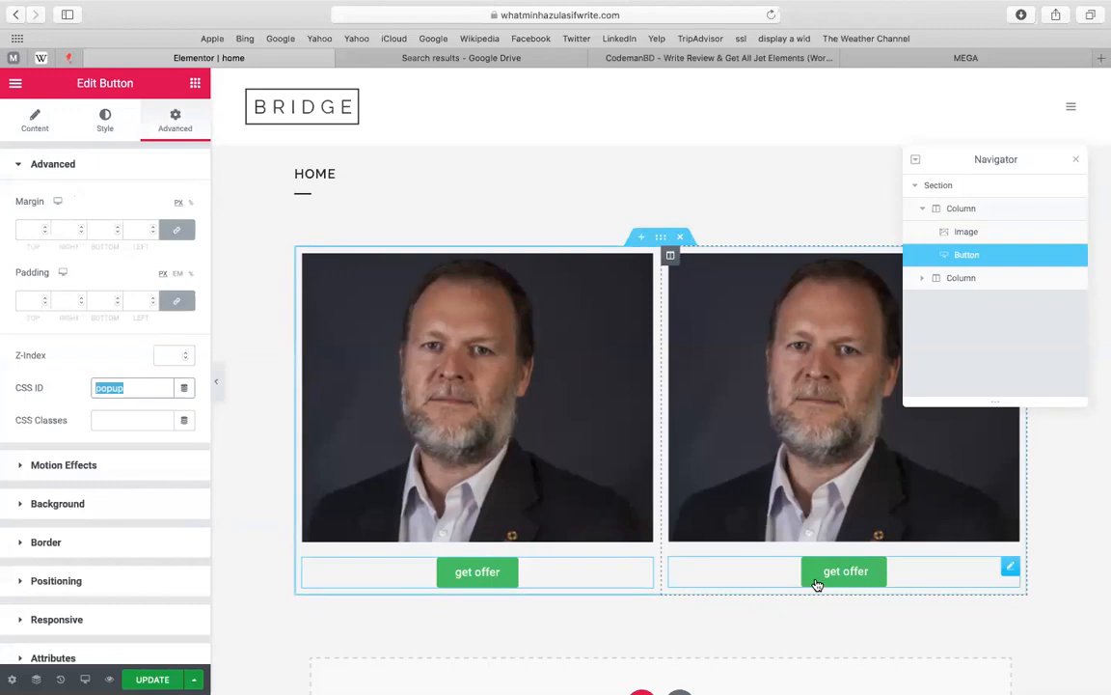
click(1005, 572)
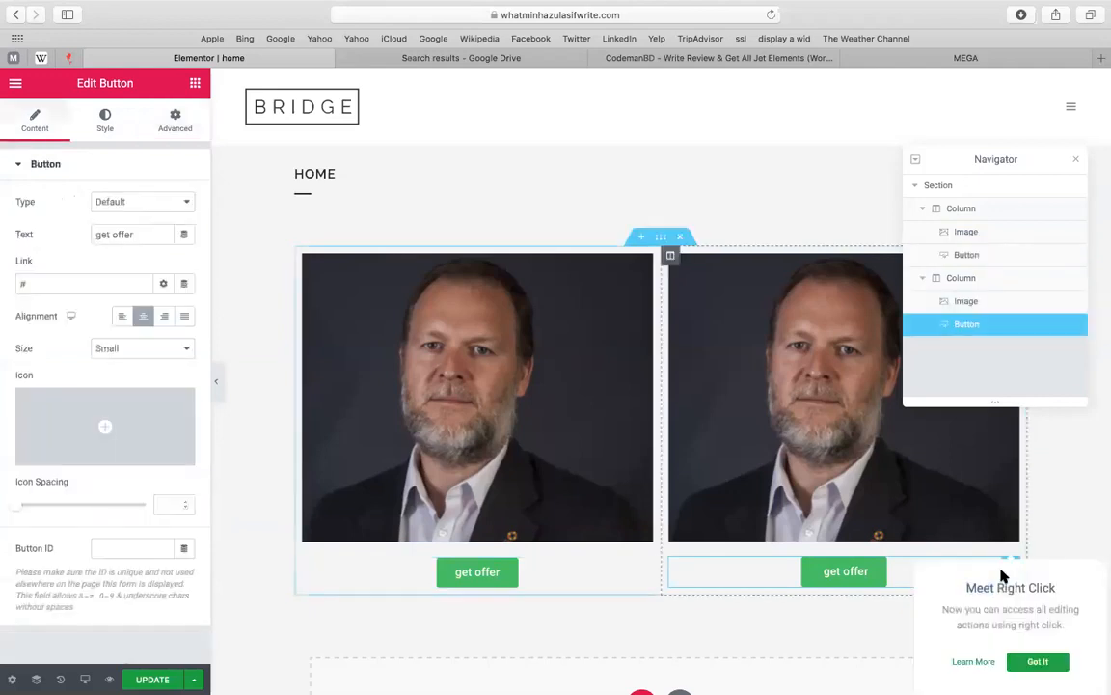
click(175, 120)
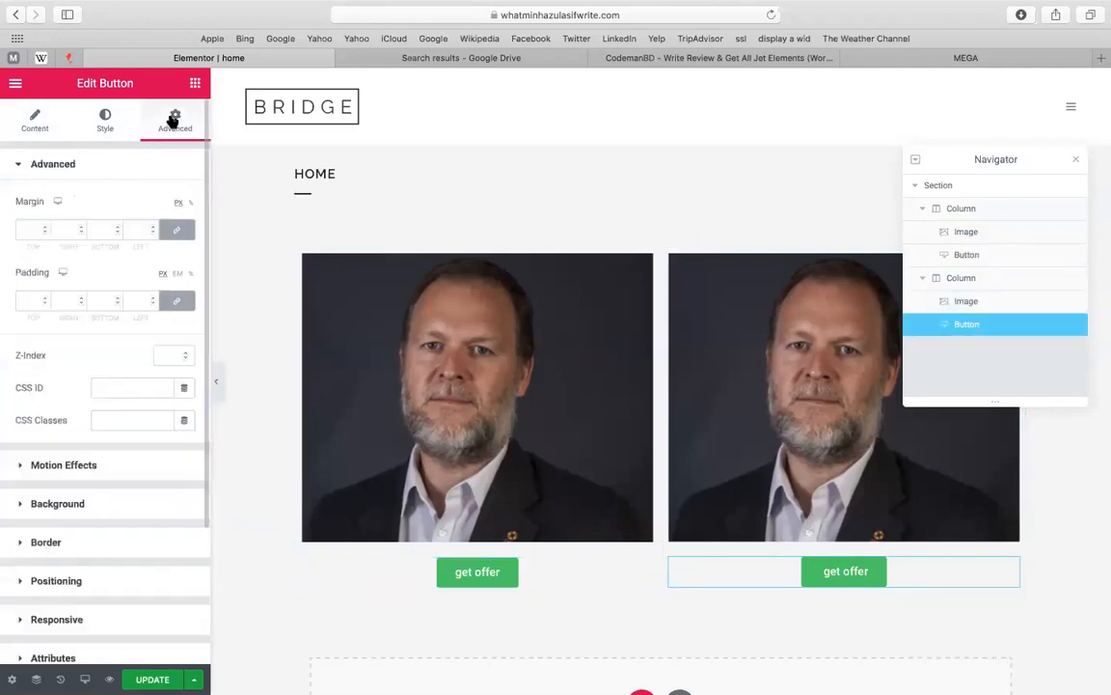
Give the right button a dark-blue #4054B2 background, save with UPDATE, and preview the page
click(103, 131)
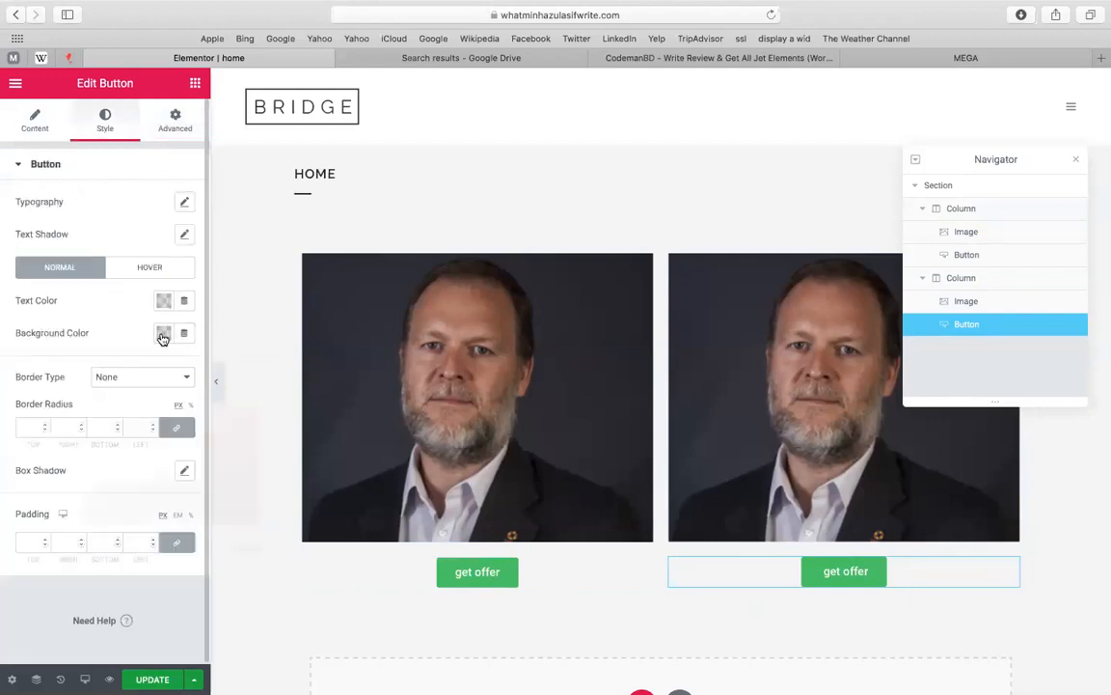
click(164, 333)
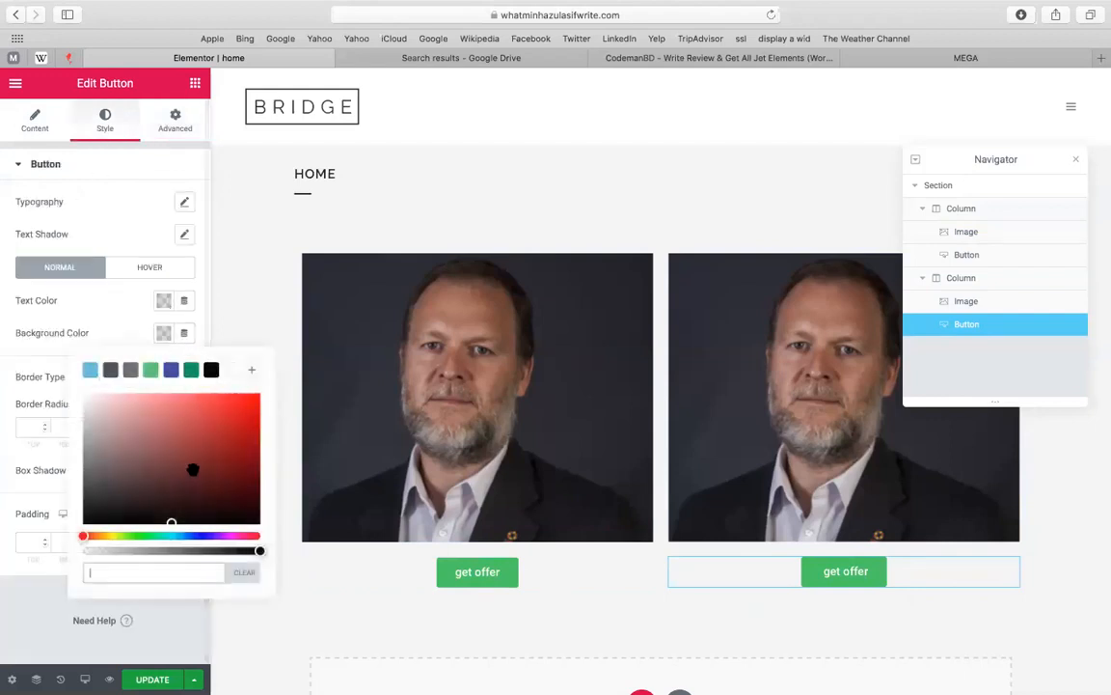
click(172, 371)
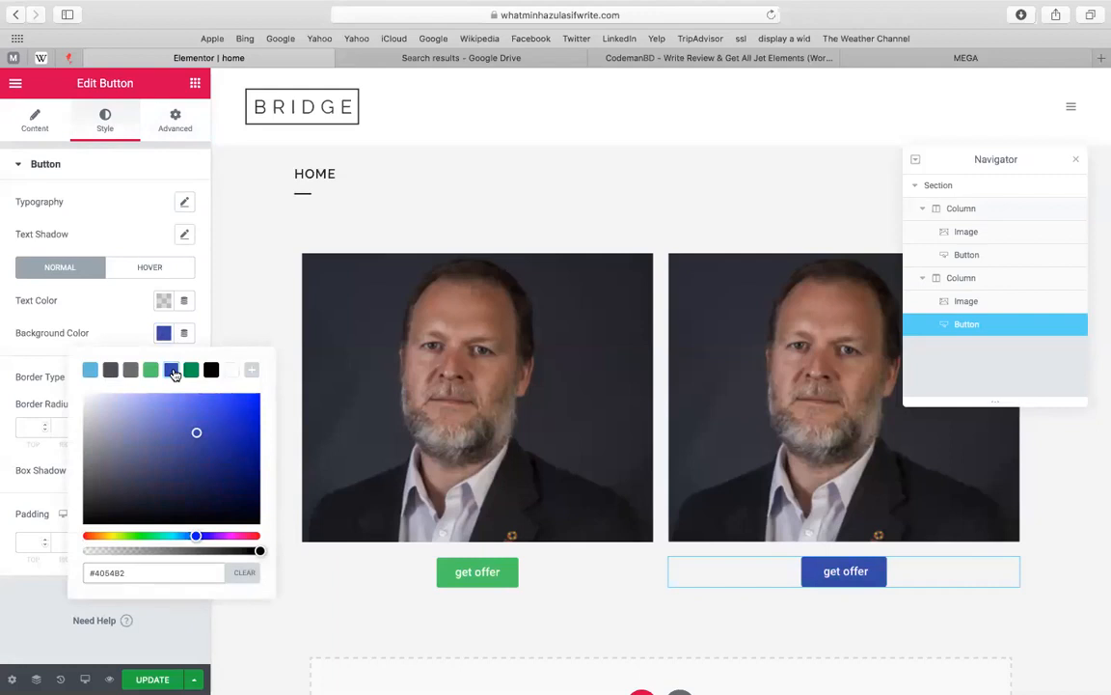
click(151, 679)
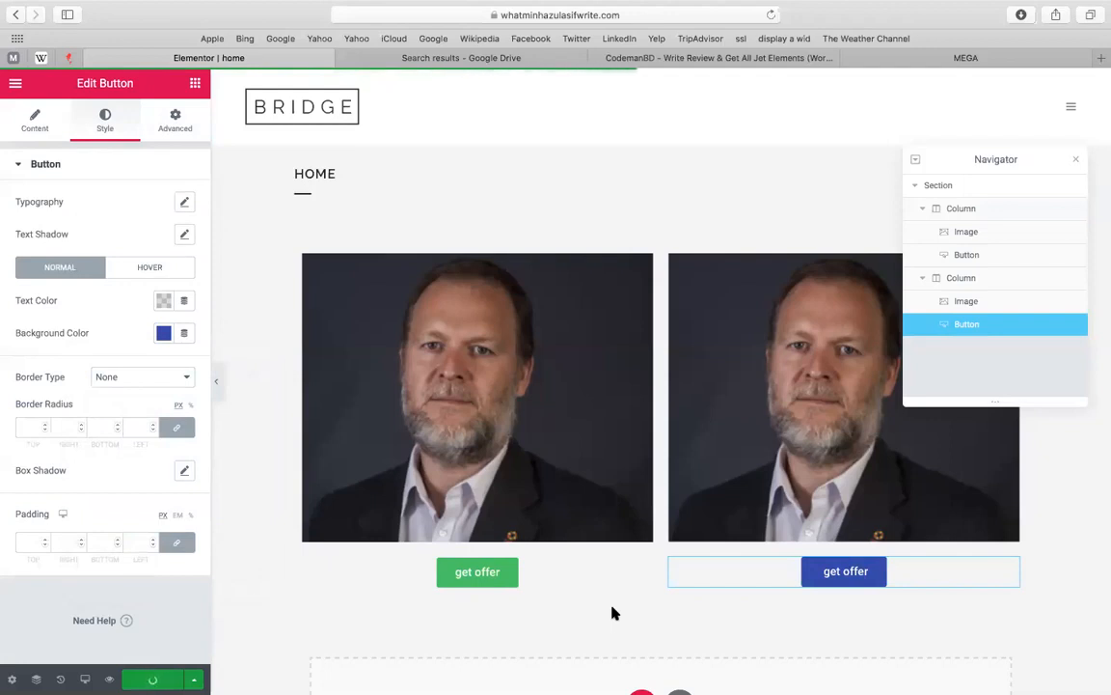
click(1077, 164)
click(109, 679)
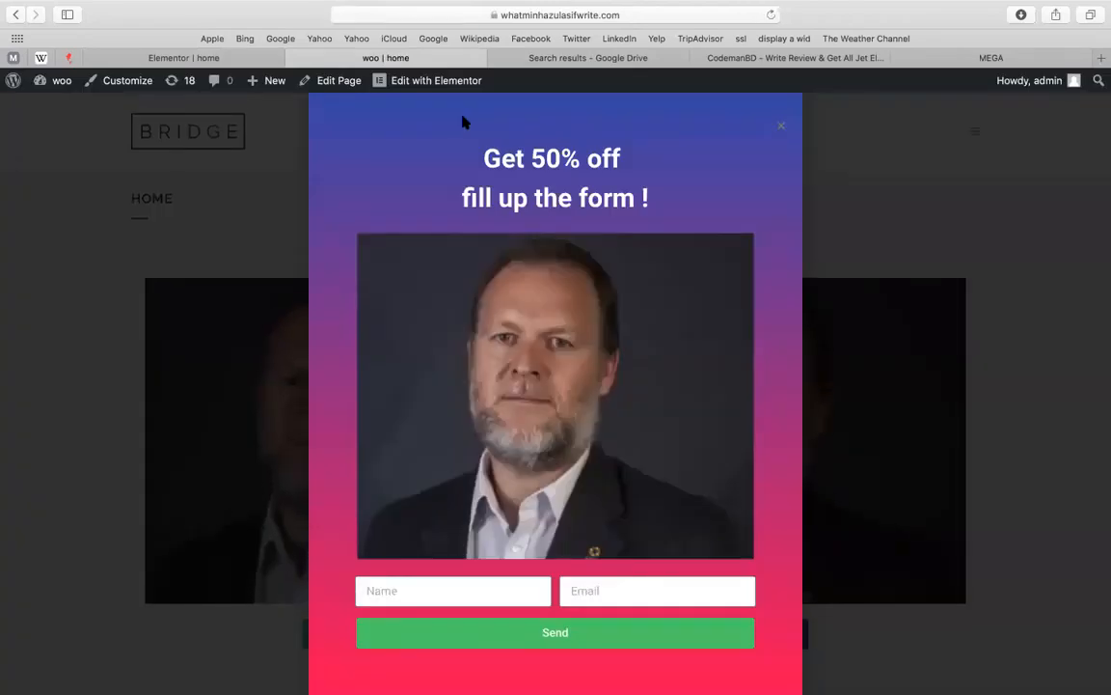
Dismiss the 'Get 50% off' popup on the live preview with Escape
key(Escape)
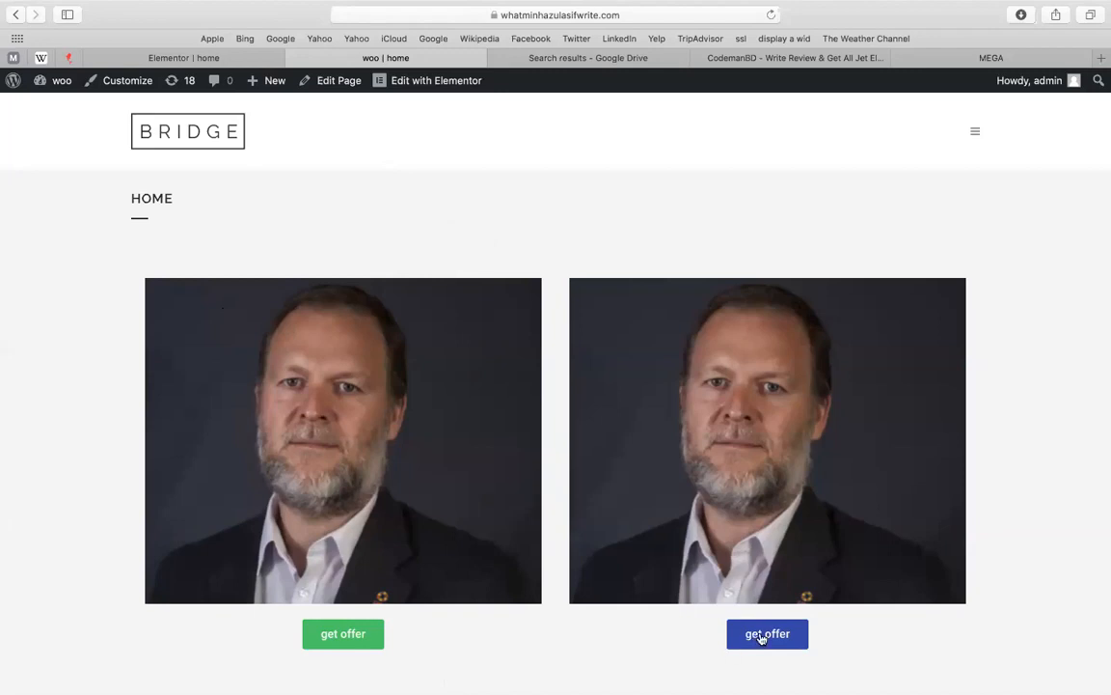
click(361, 637)
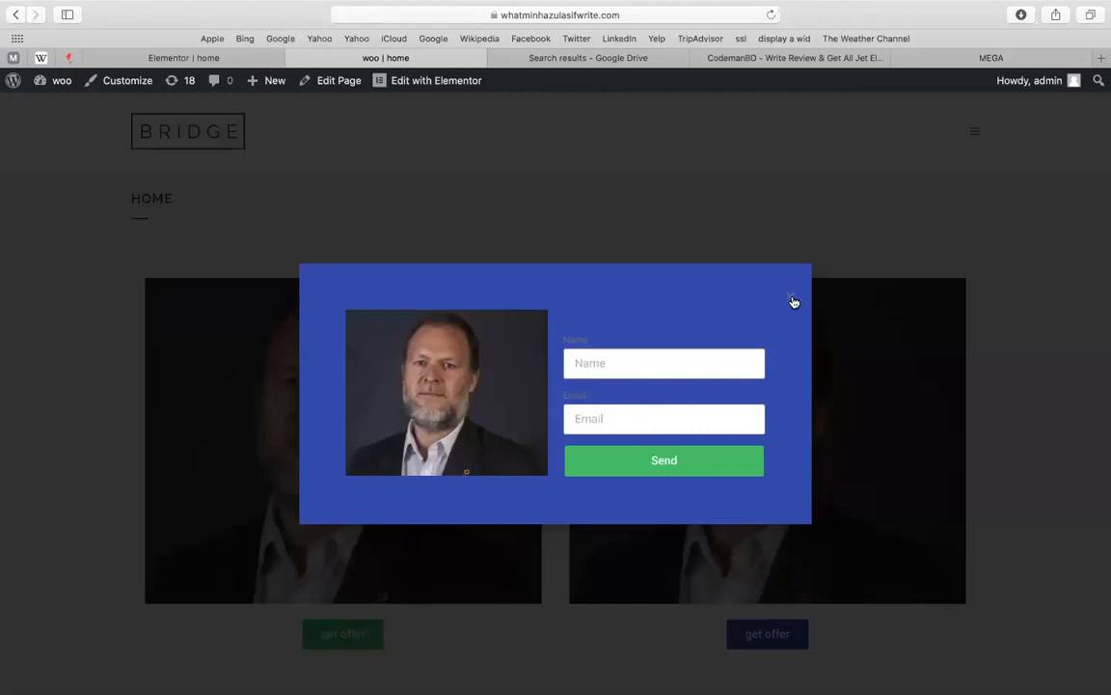
click(791, 296)
click(360, 638)
click(789, 301)
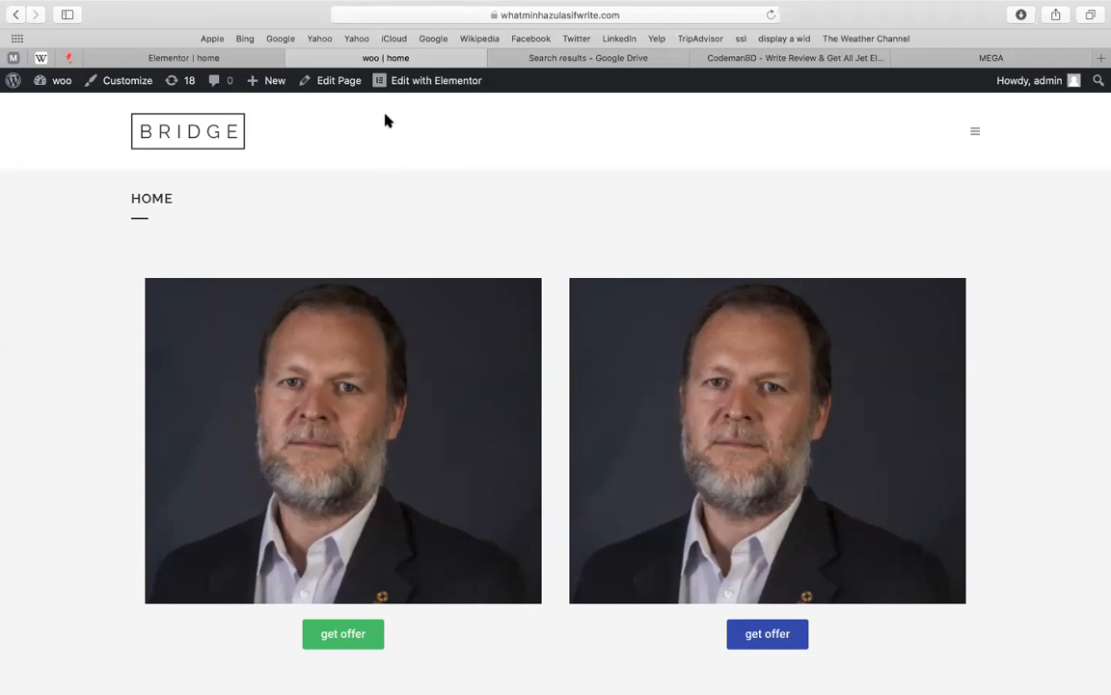
Return to the Elementor home editor tab and choose Exit to Dashboard from the menu
click(753, 64)
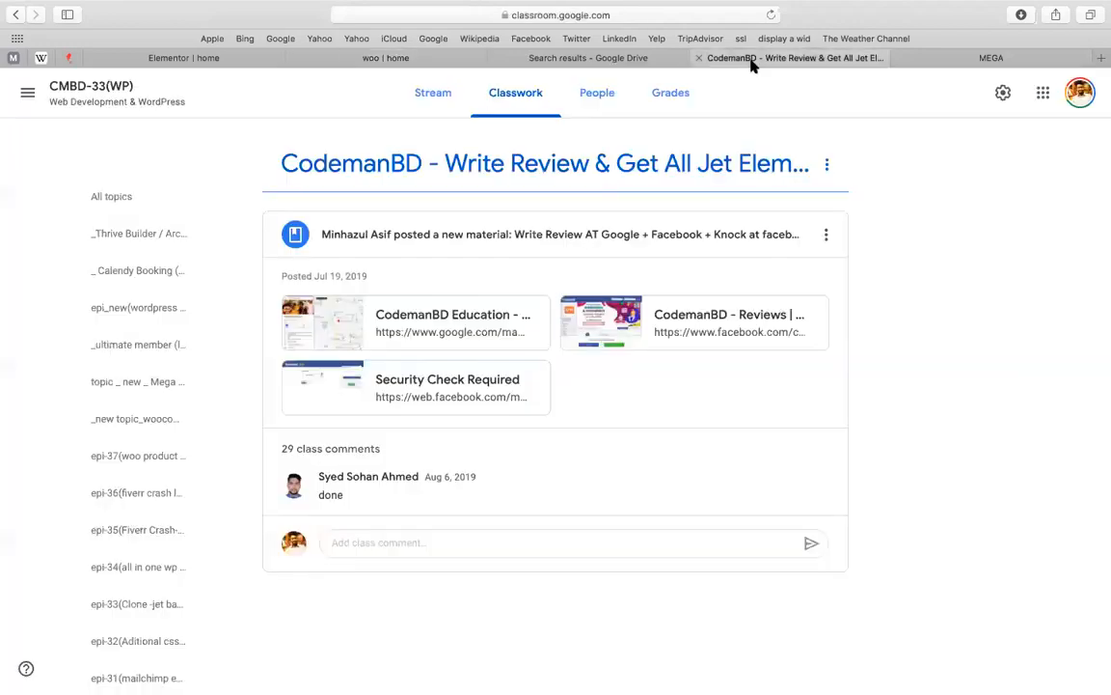
drag(605, 60, 487, 69)
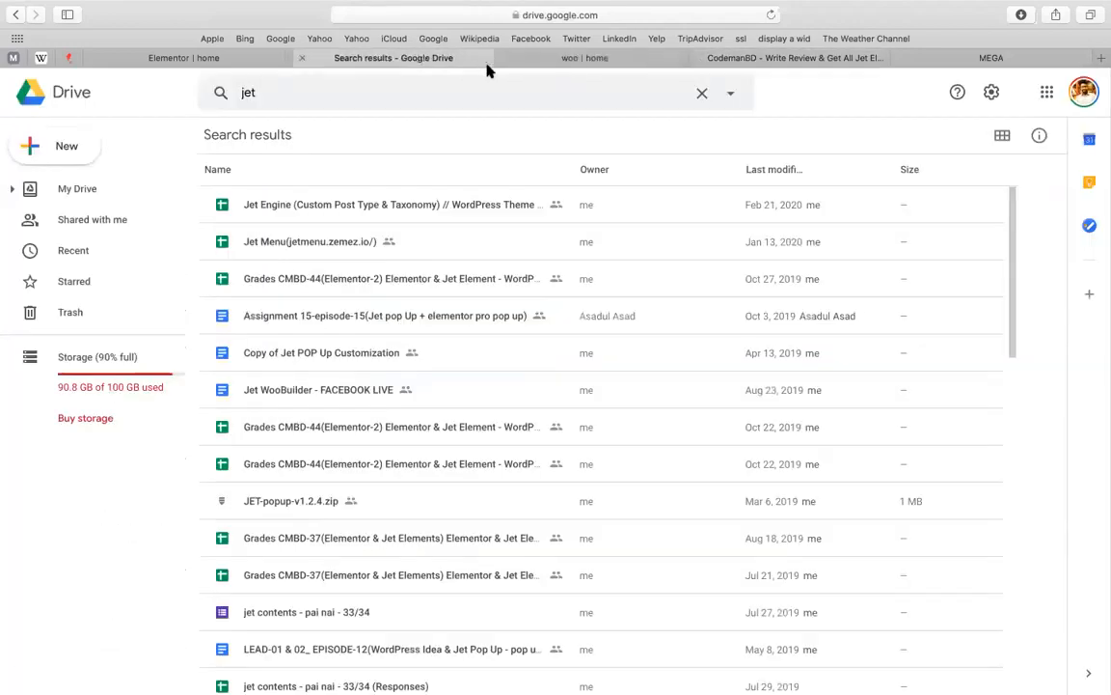
click(333, 70)
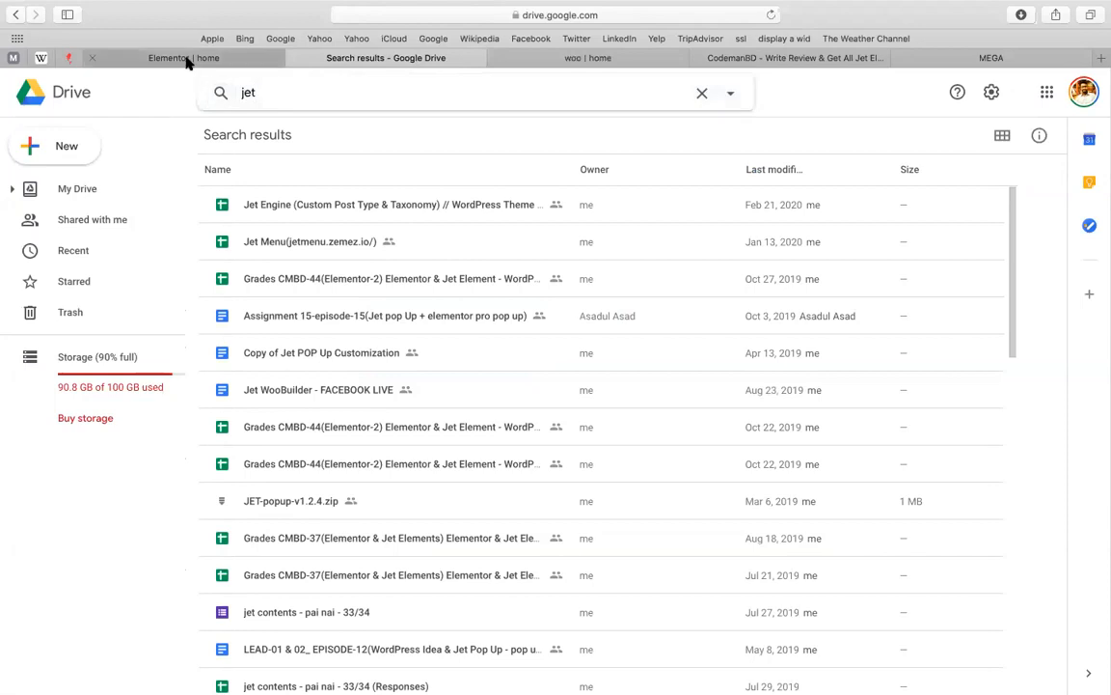
click(184, 58)
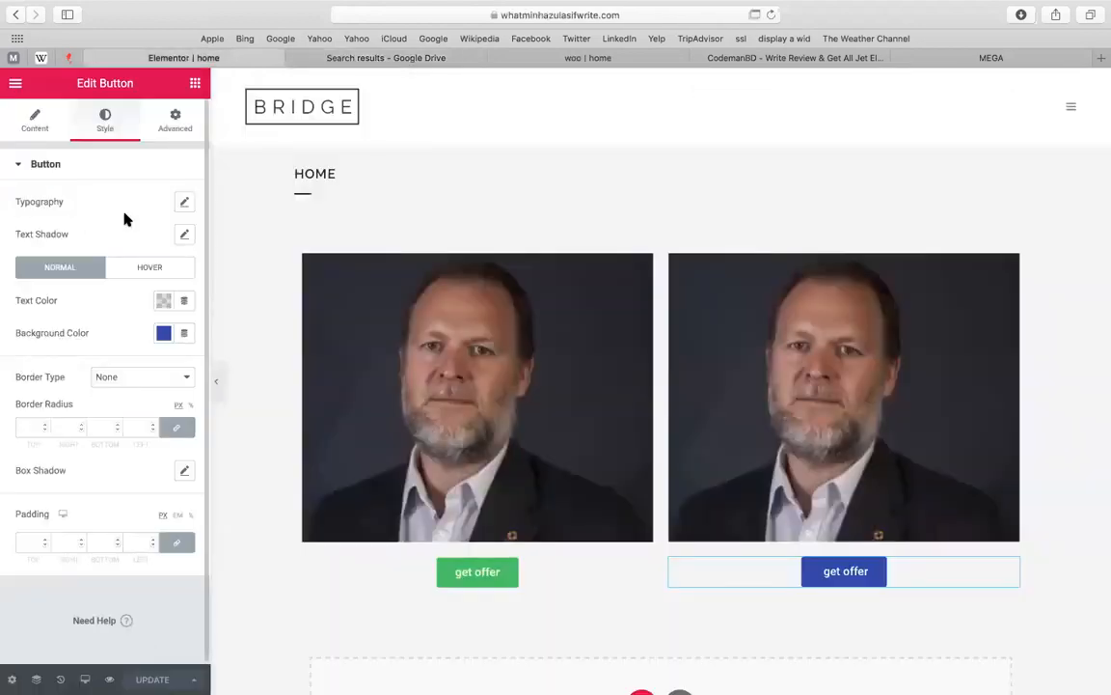
click(15, 84)
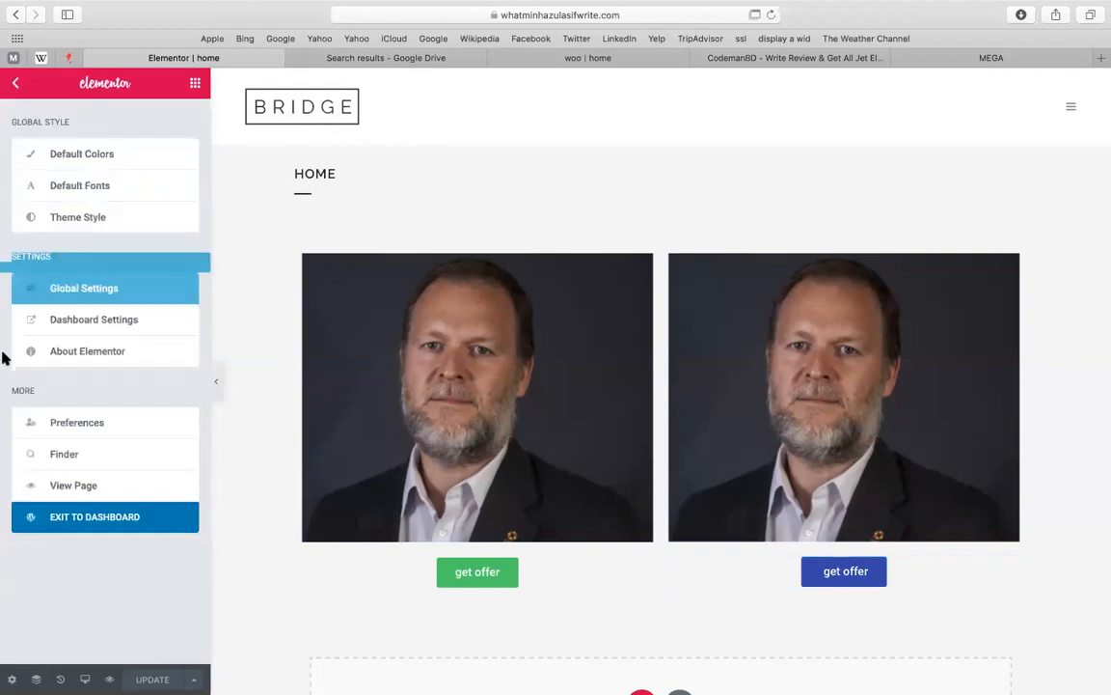
click(149, 524)
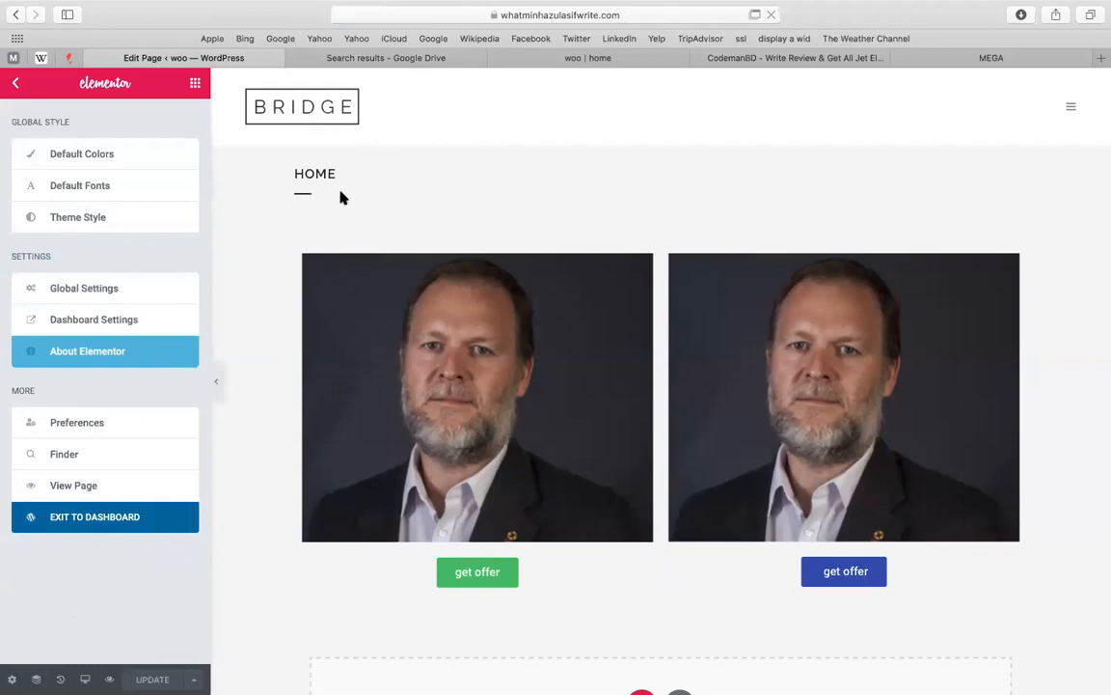
Leave the Elementor editor for the WordPress dashboard and open the Templates › Popups list
click(125, 523)
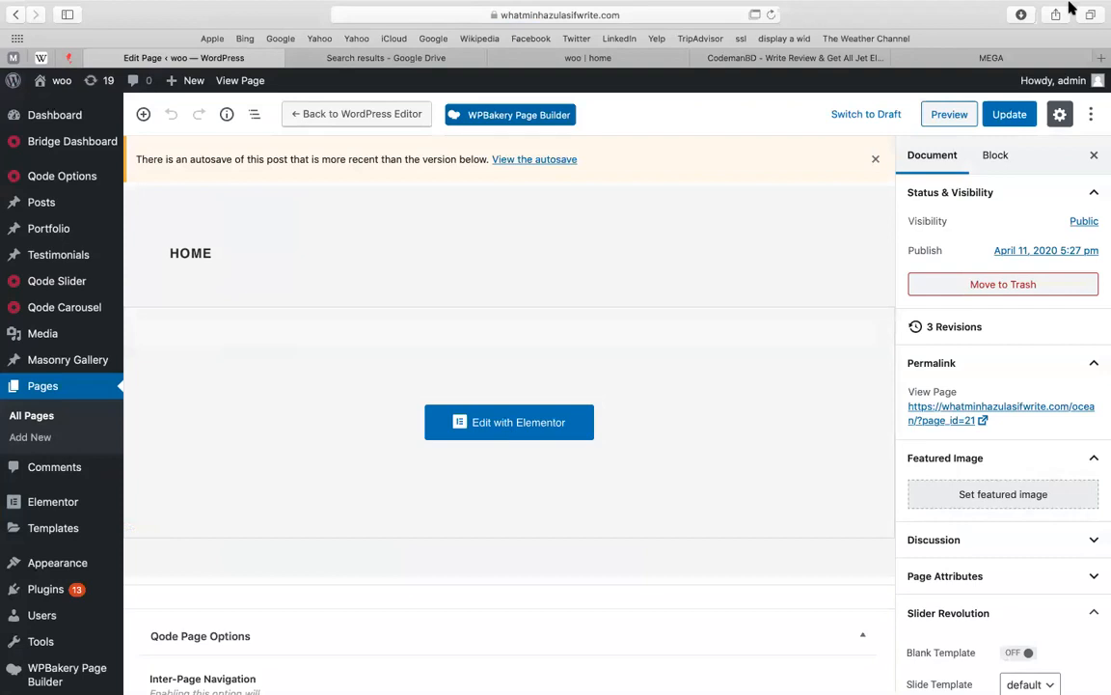
mouse_move(1082, 4)
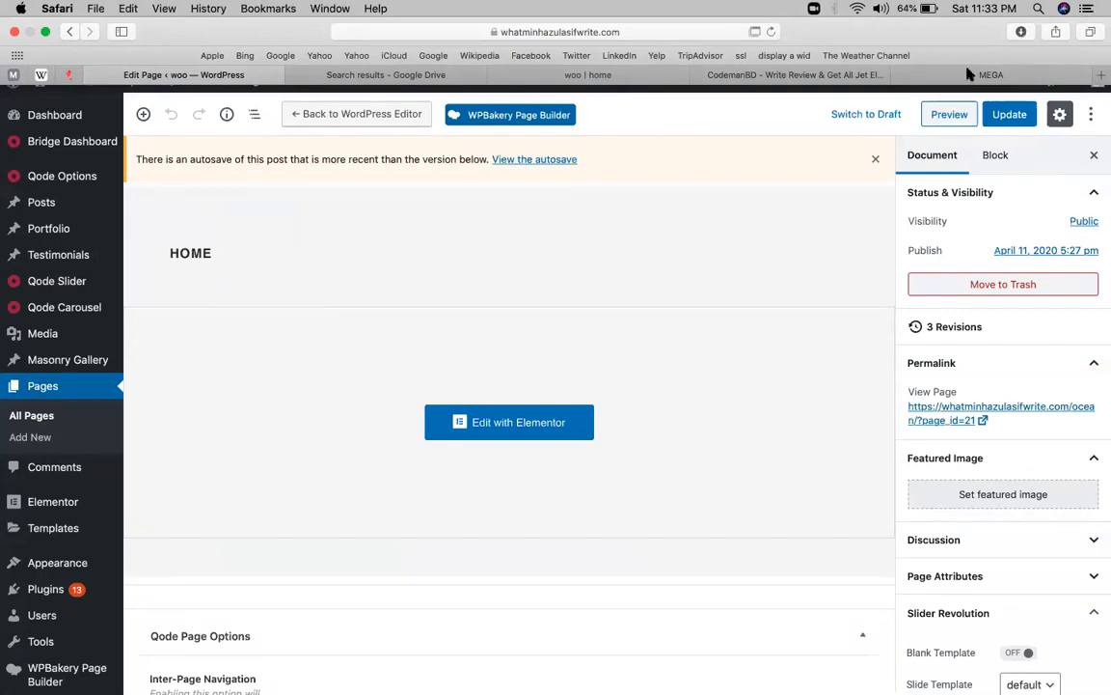
click(729, 243)
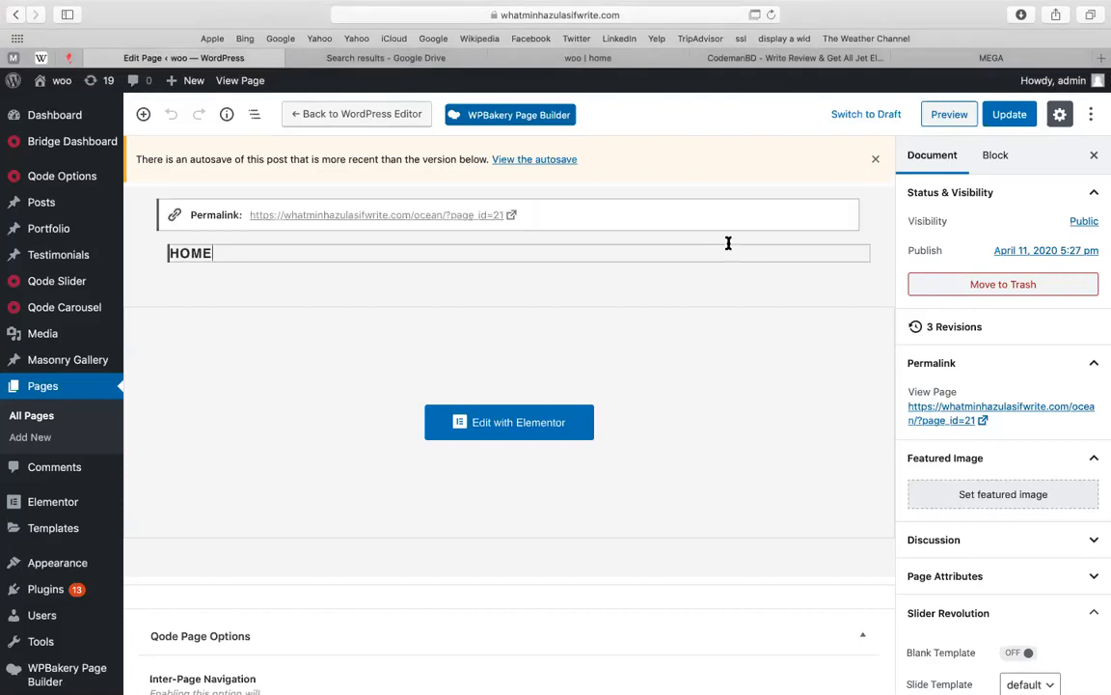
mouse_move(58, 512)
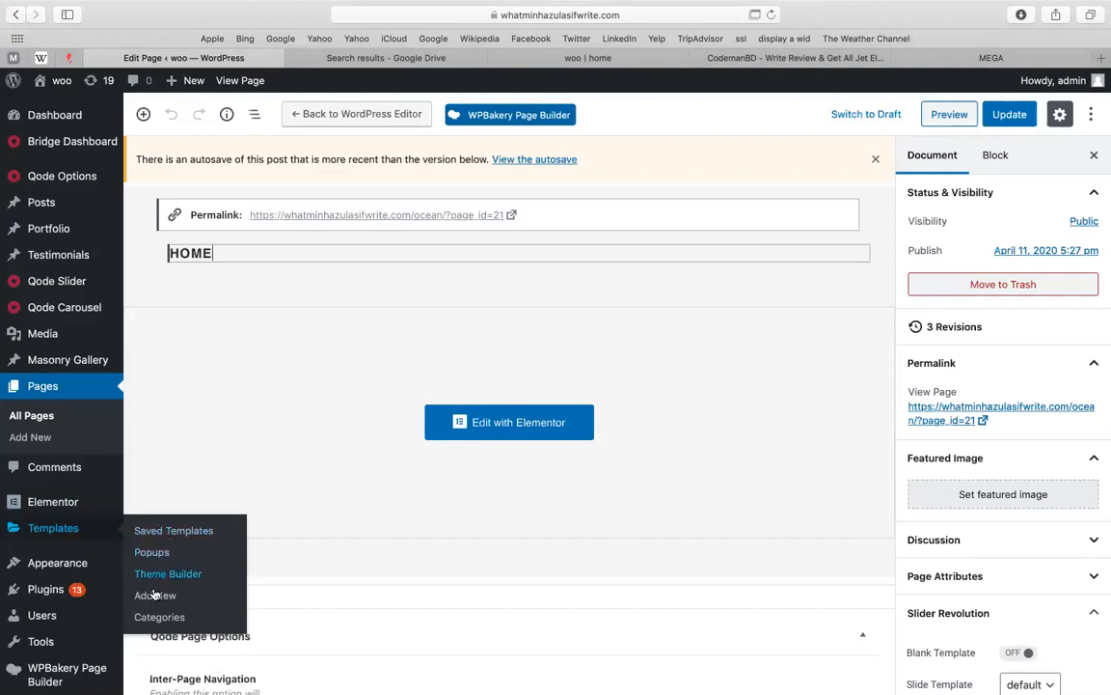
click(150, 558)
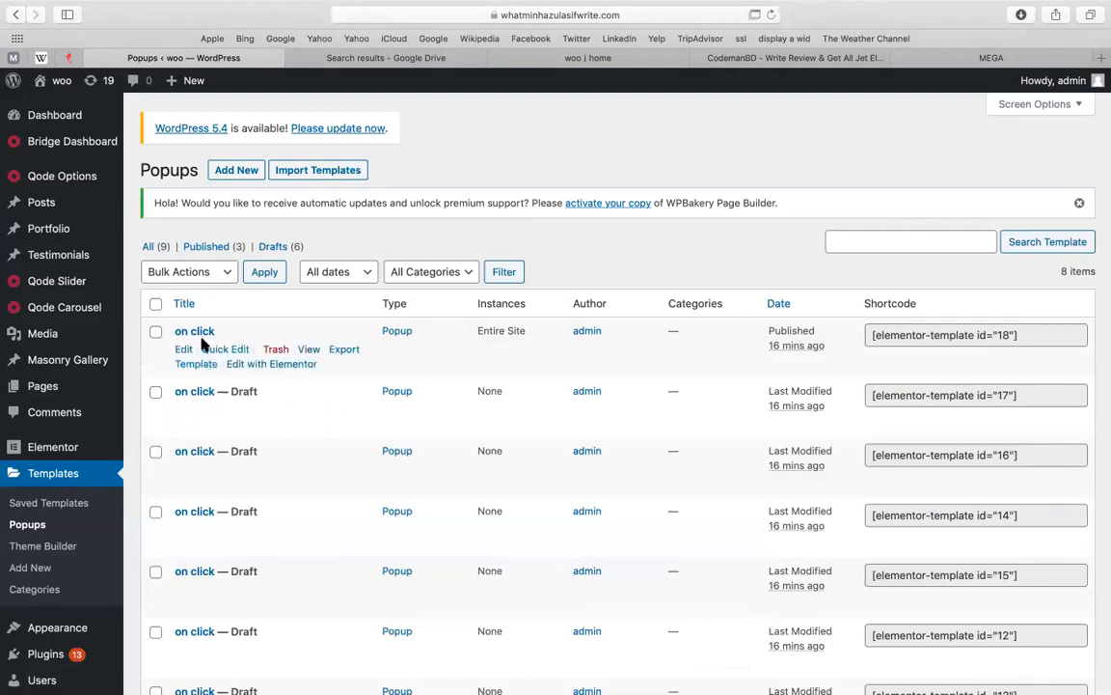
Open the published 'on click' popup in the Elementor editor
click(238, 365)
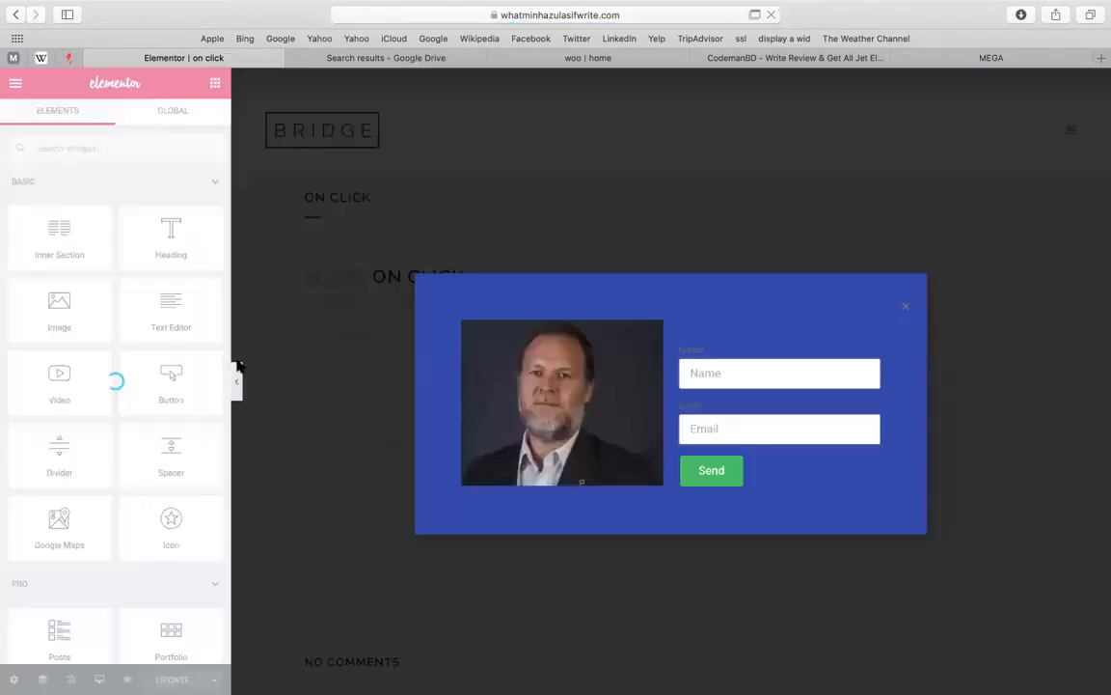
Select the popup's form and review its submit button and email notification settings
click(769, 352)
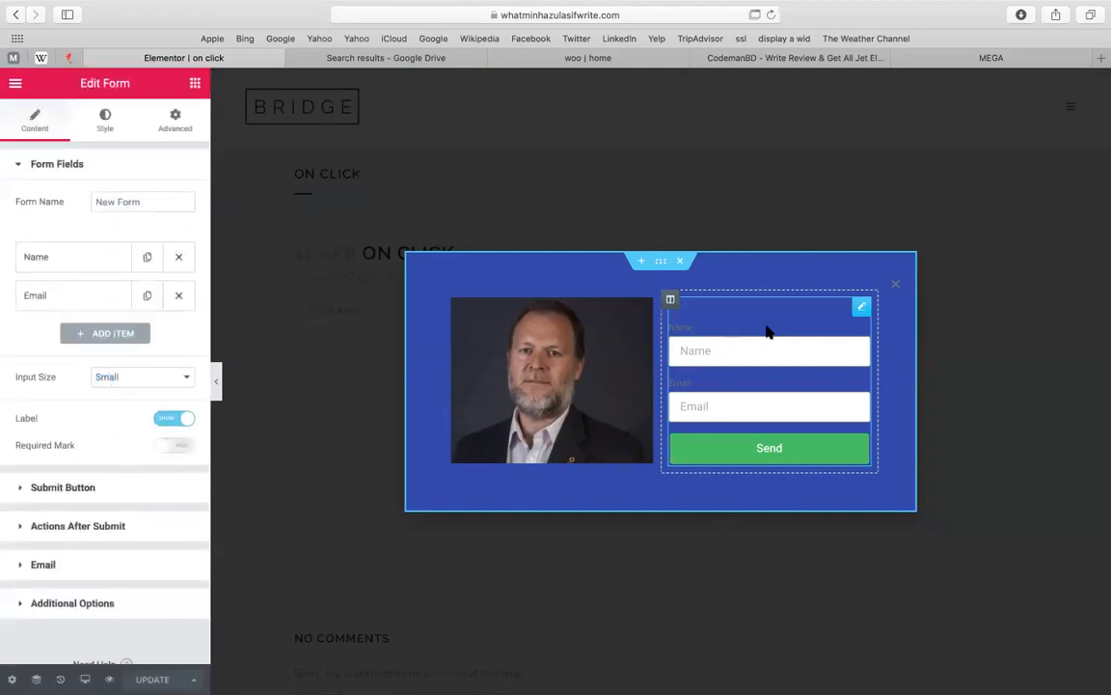
click(743, 354)
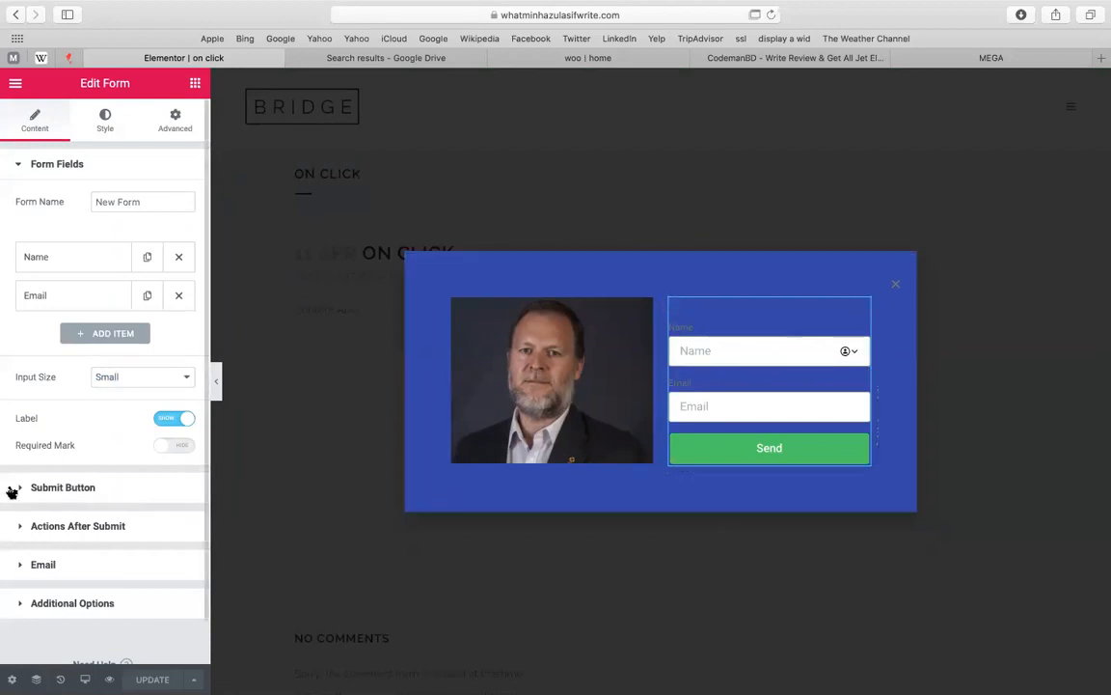
click(90, 487)
right_click(46, 352)
click(42, 241)
scroll(4, 546, down, 1)
click(100, 584)
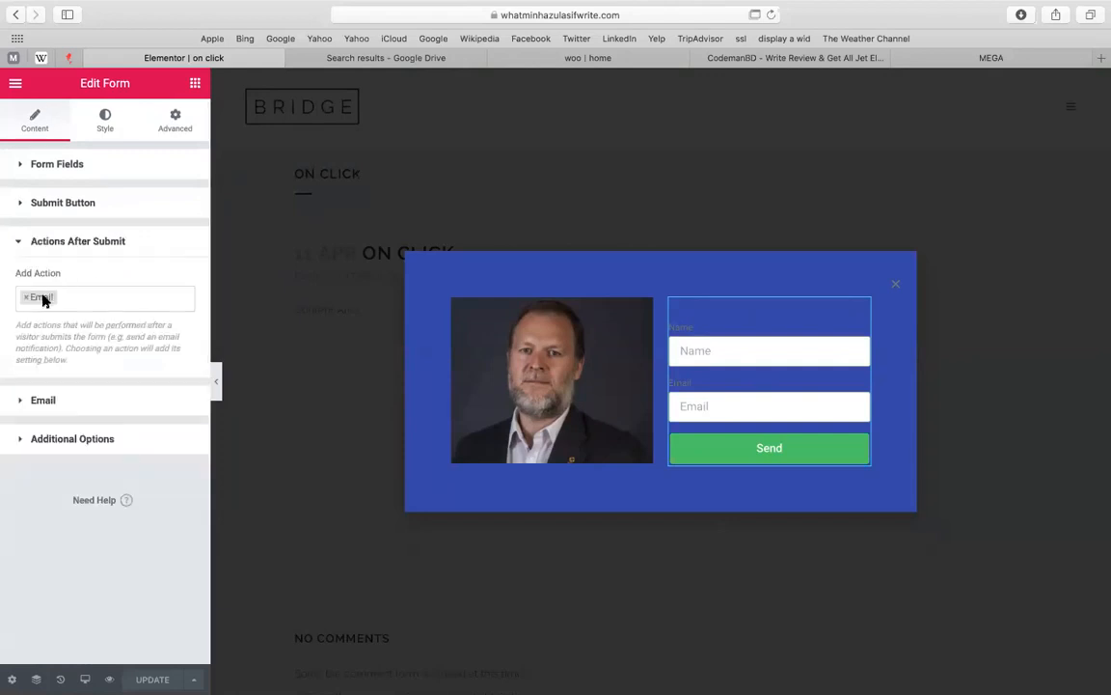
click(45, 399)
double_click(42, 336)
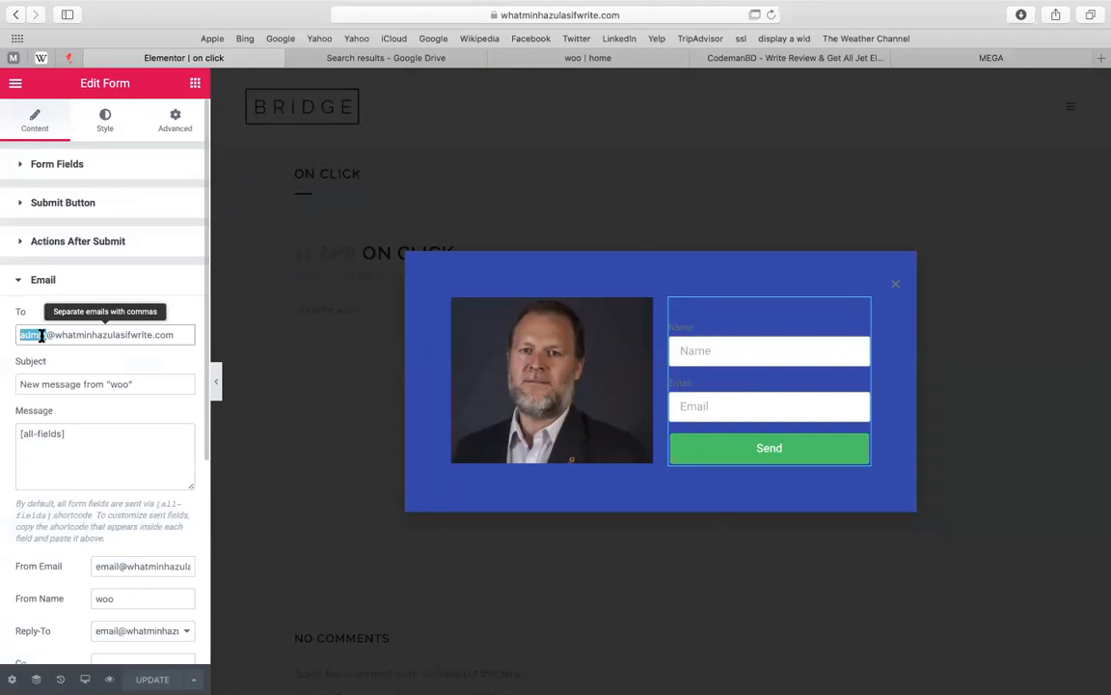
click(38, 280)
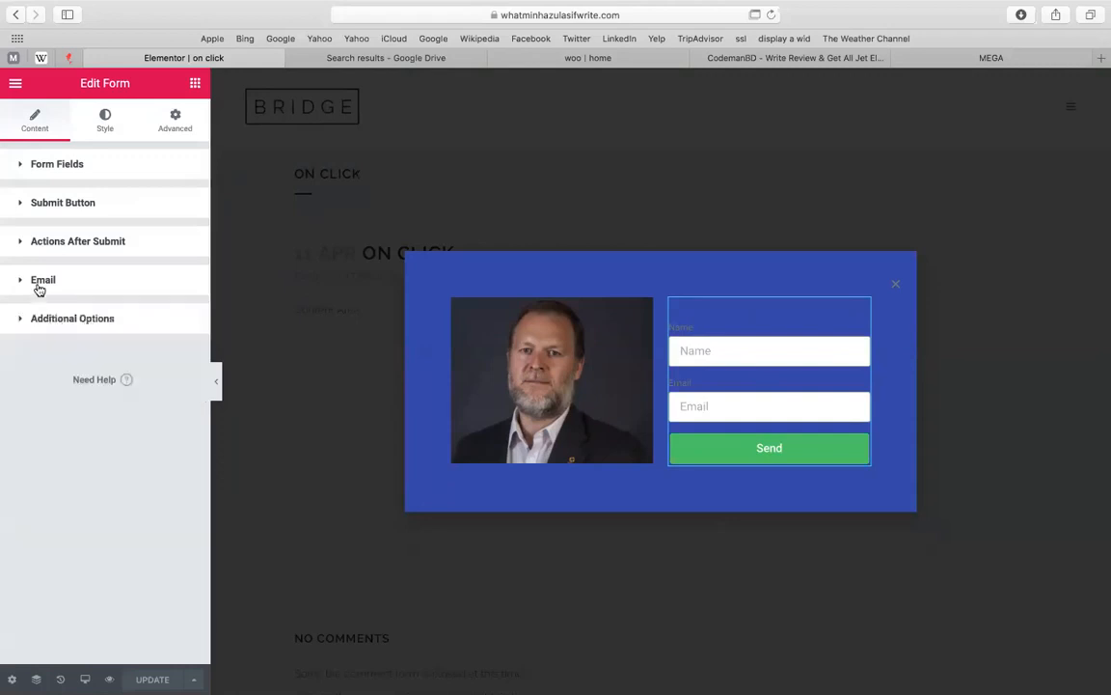
click(70, 243)
Add Email 2 as an after-submit action and review its settings
click(87, 297)
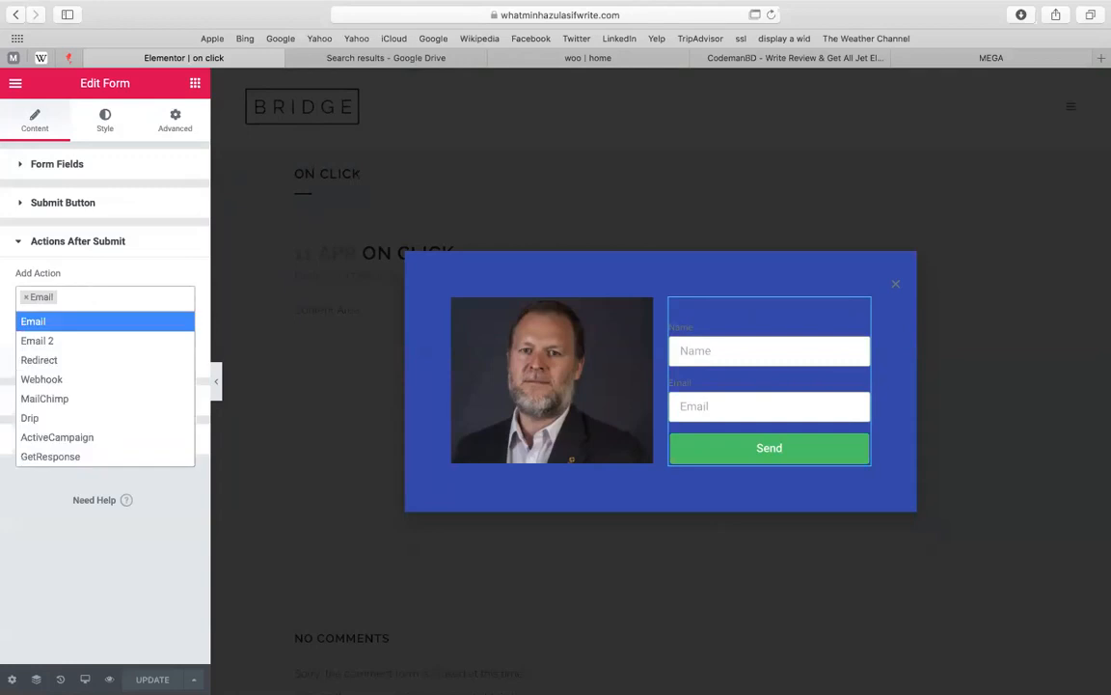
text(em)
key(Down)
key(Return)
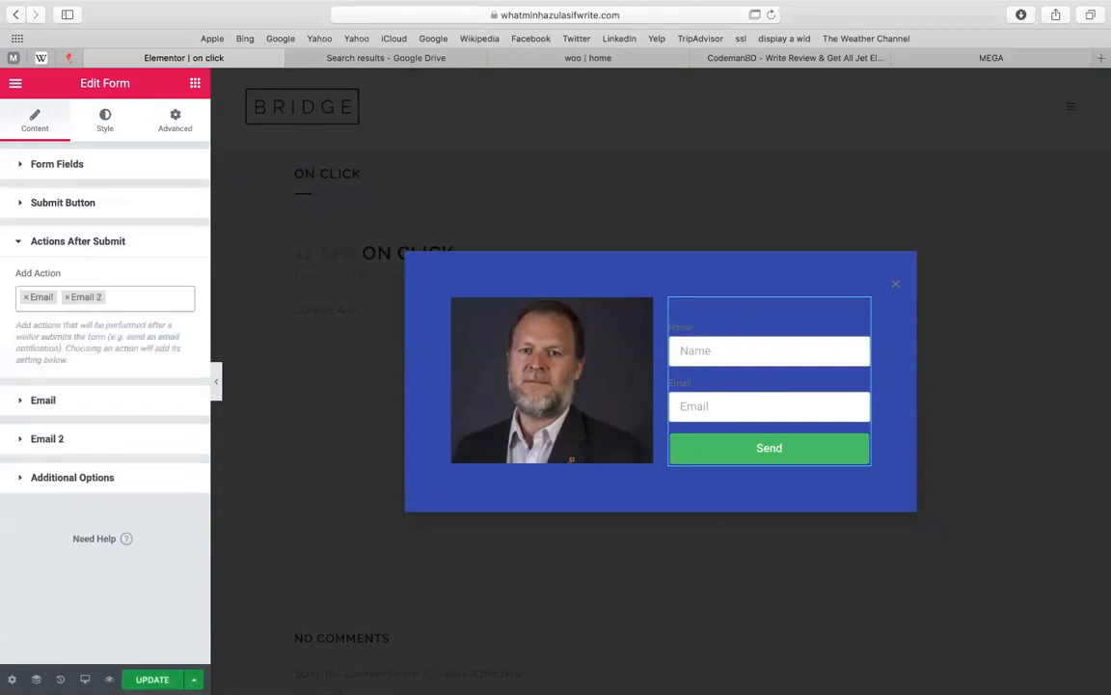
click(48, 439)
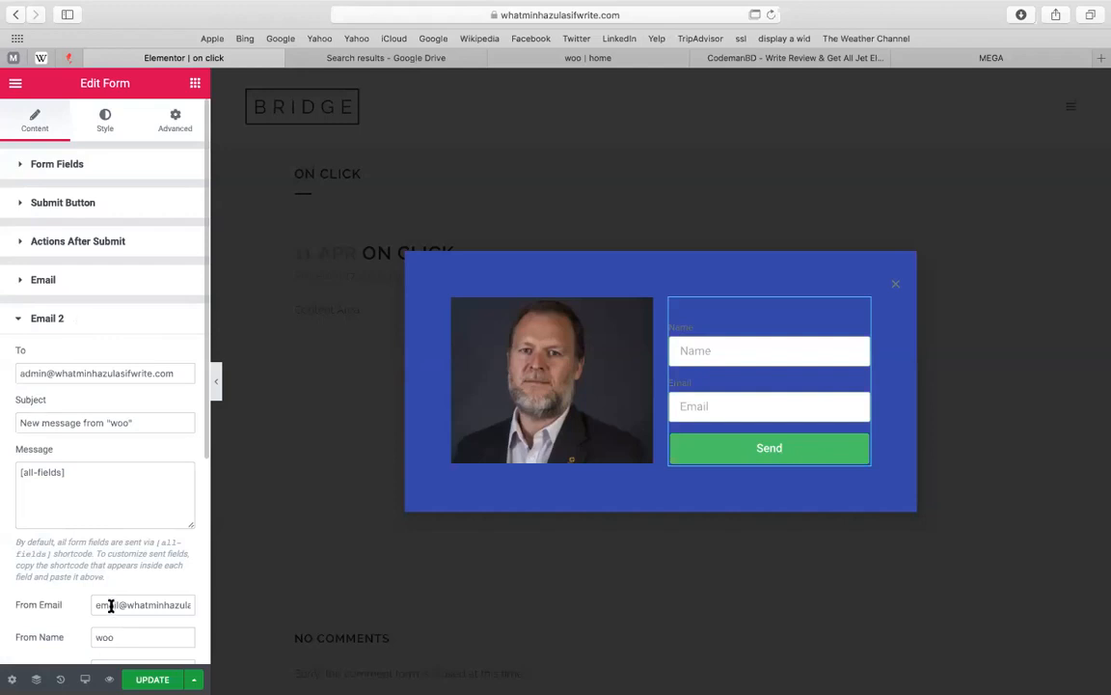
click(96, 317)
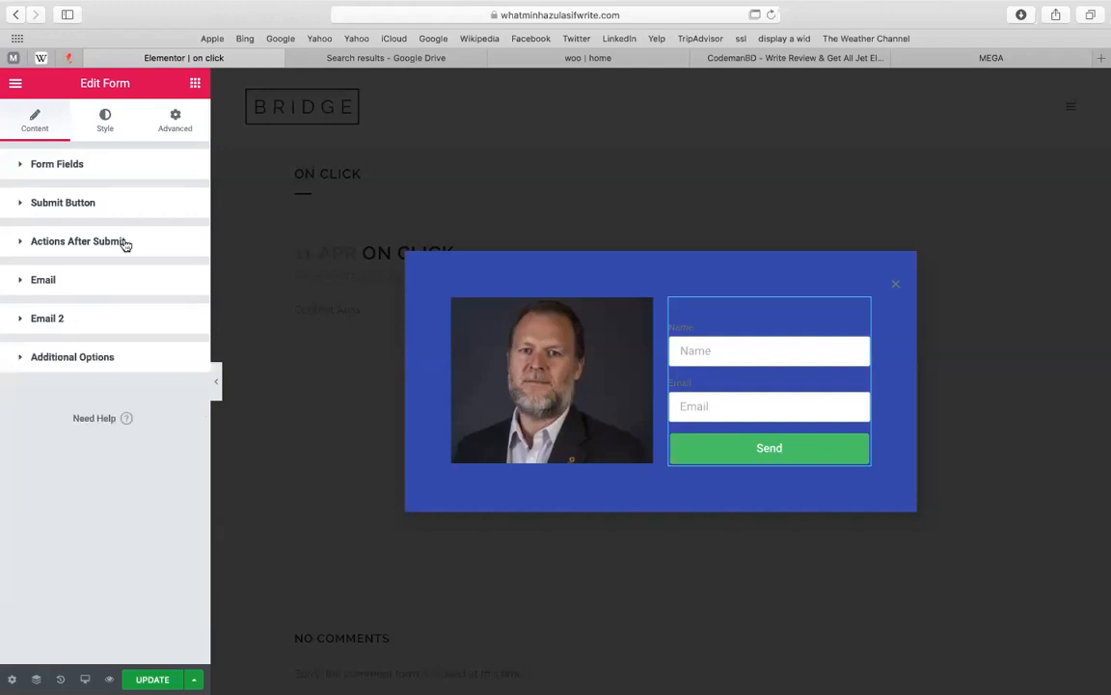
Add MailChimp as an after-submit action, keeping the Default API key
click(123, 243)
click(135, 295)
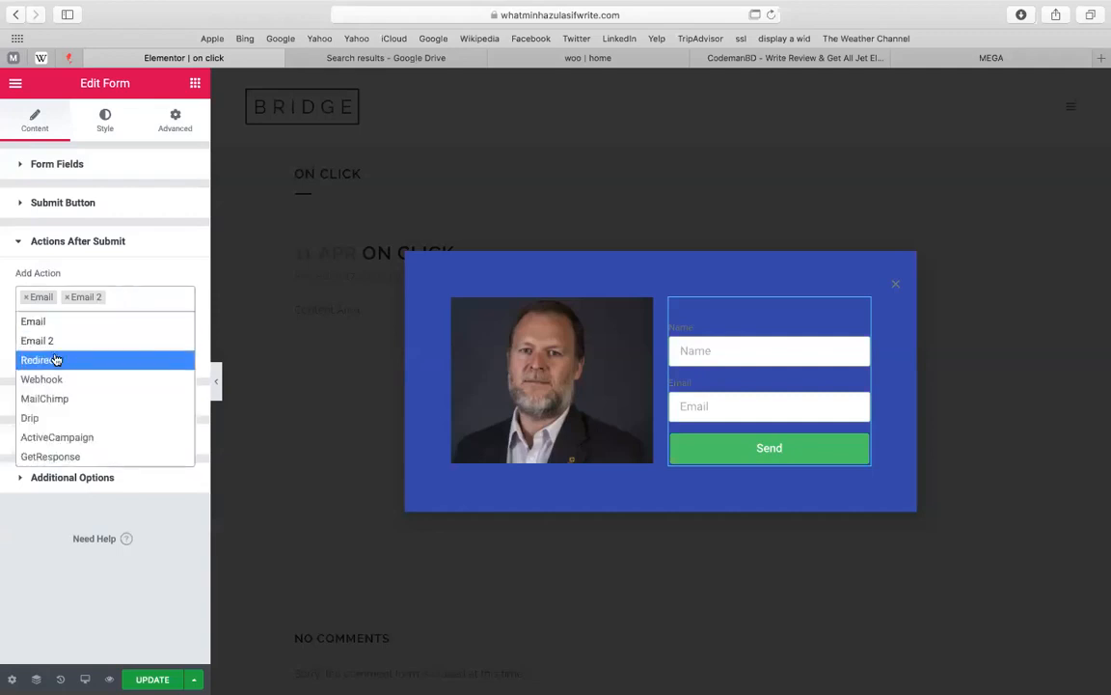
click(37, 404)
click(57, 479)
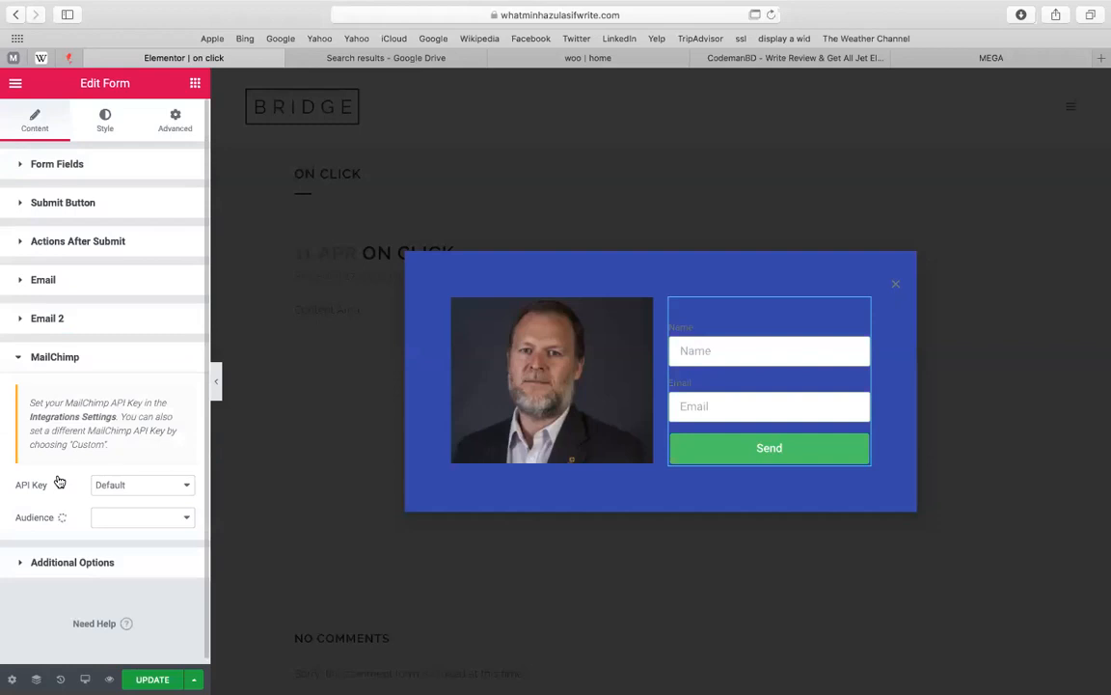
click(133, 485)
click(133, 485)
Load mailchimp.com in a new Safari tab
click(1101, 58)
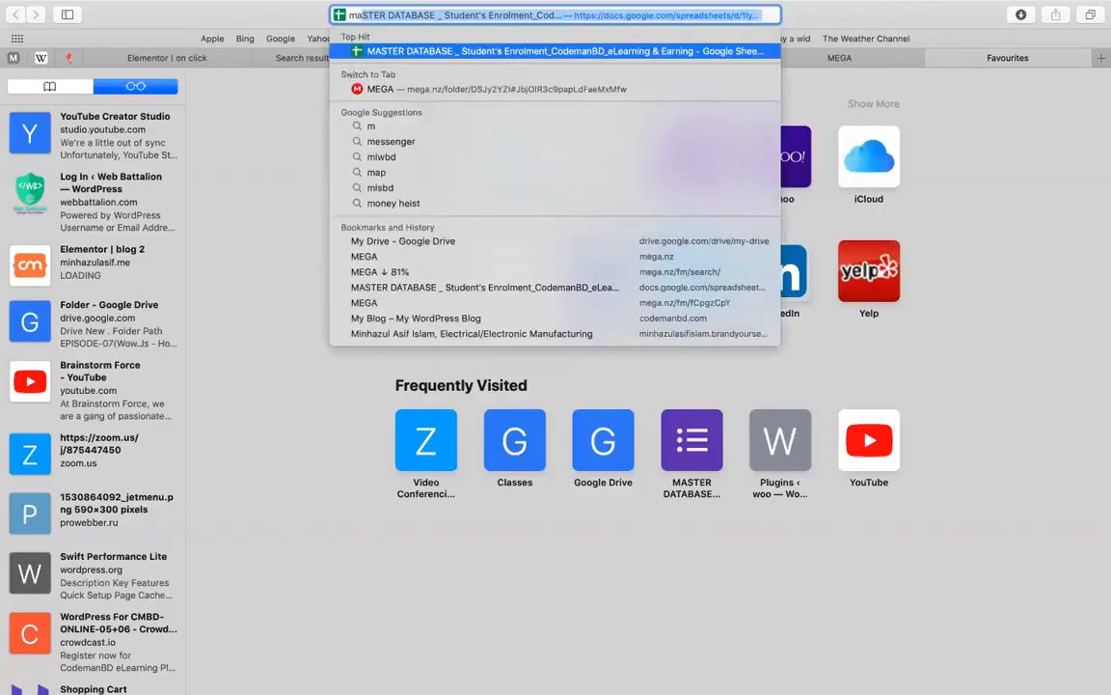
text(ailch)
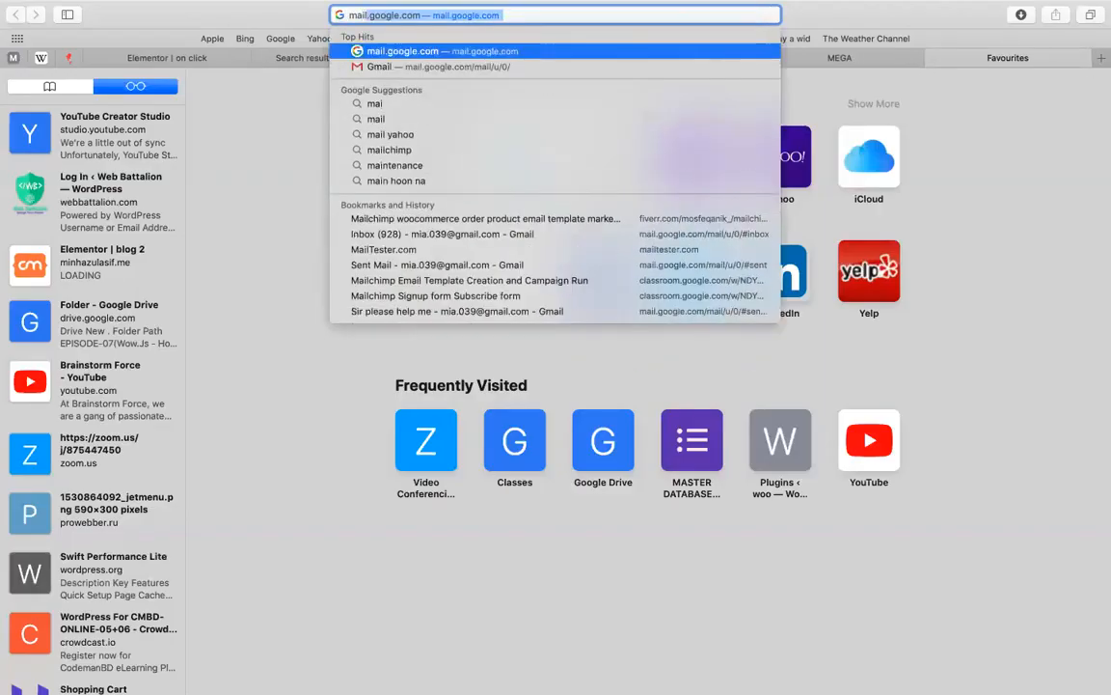
text(imp.co)
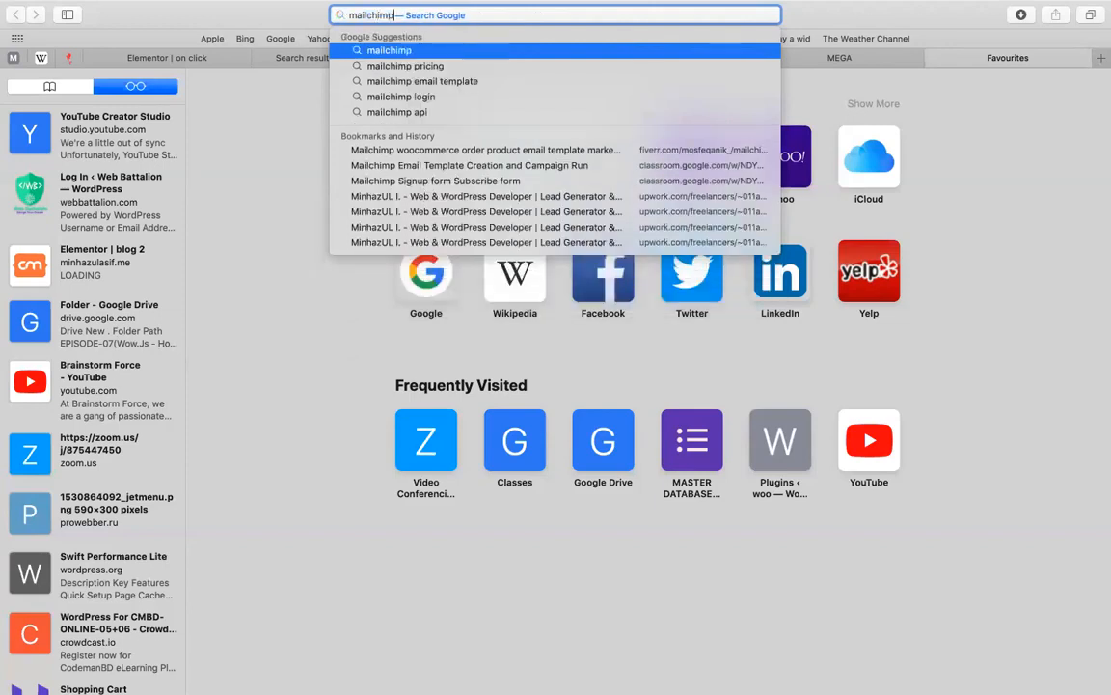
text(m)
key(Return)
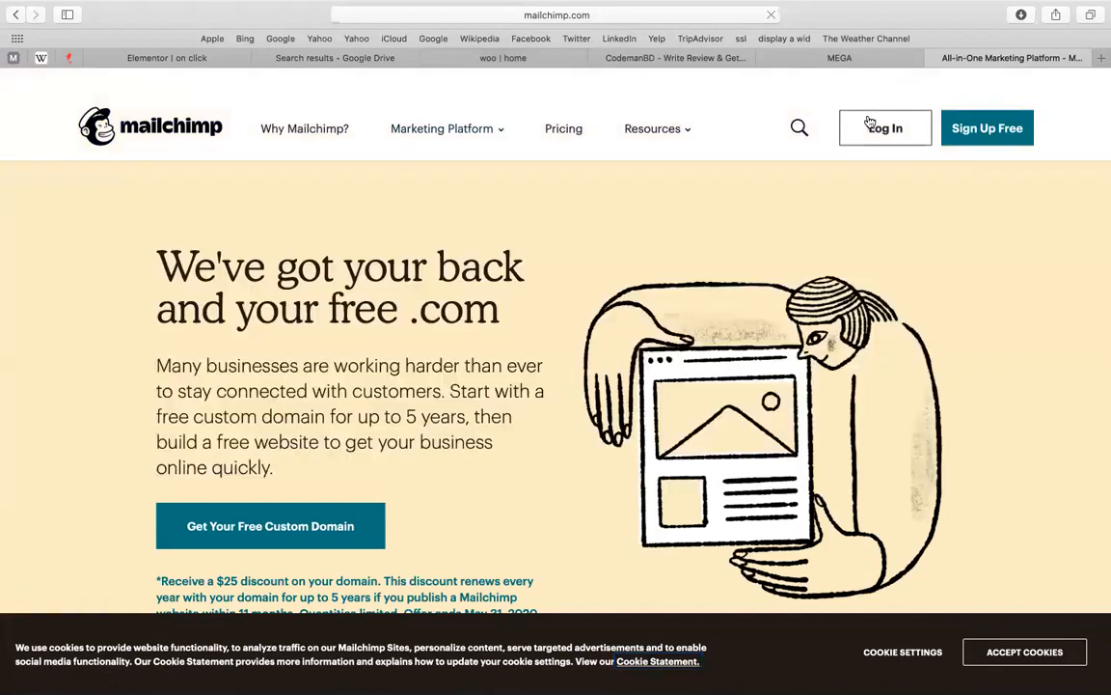
Log in to Mailchimp with the saved credentials and close the MEGA tab
click(873, 126)
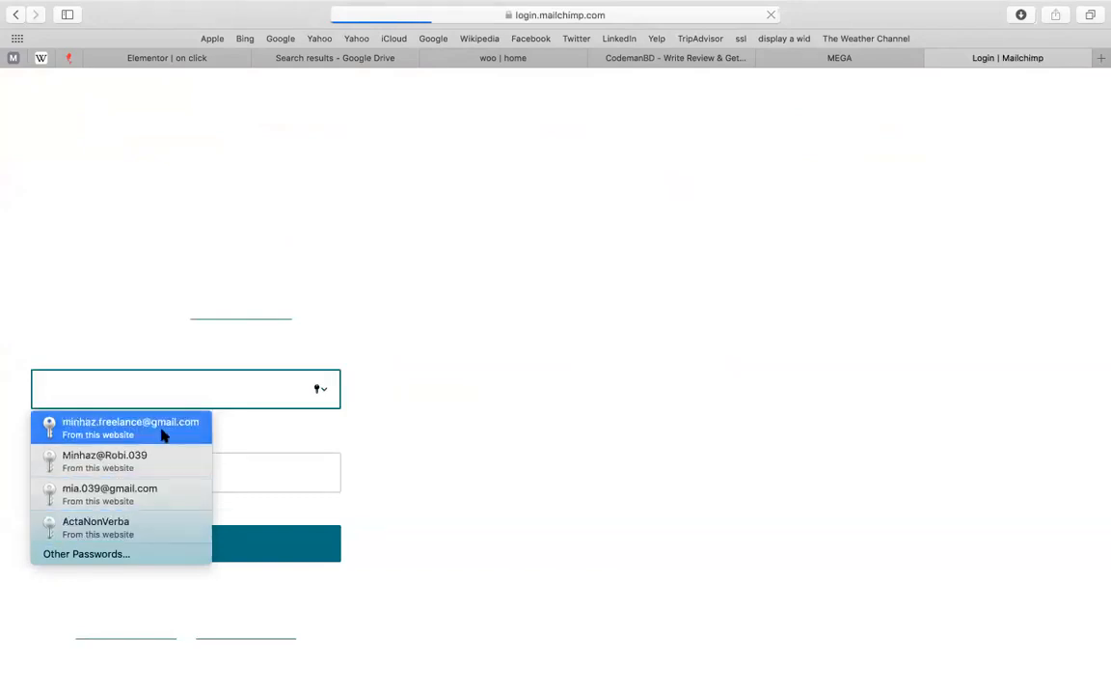
click(161, 434)
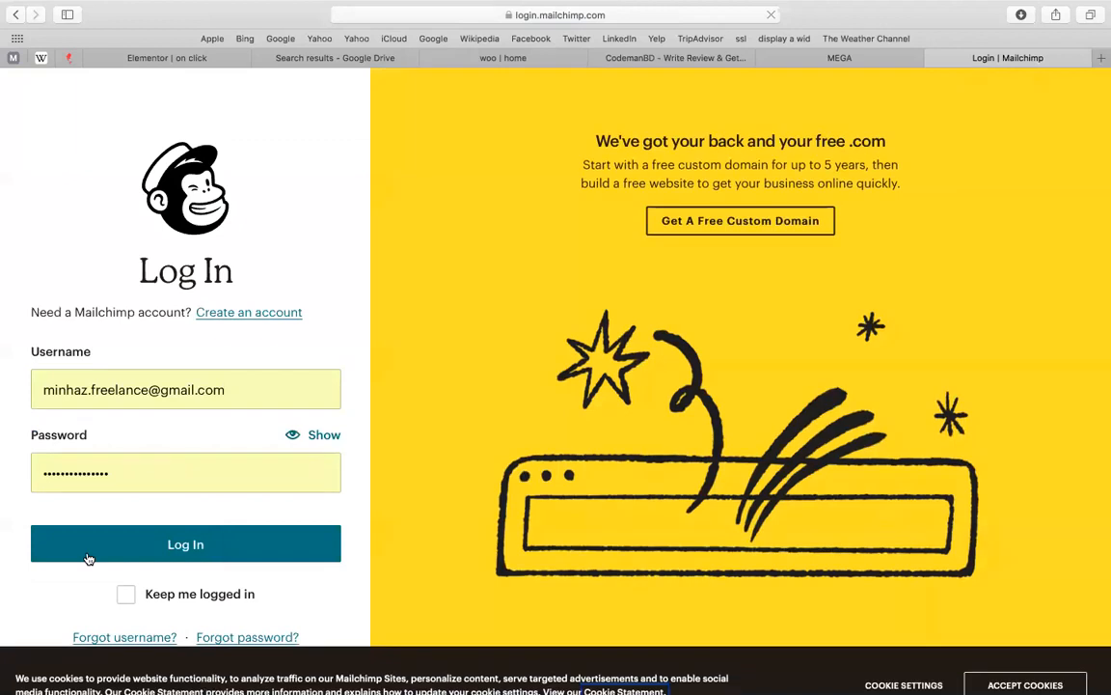
click(87, 558)
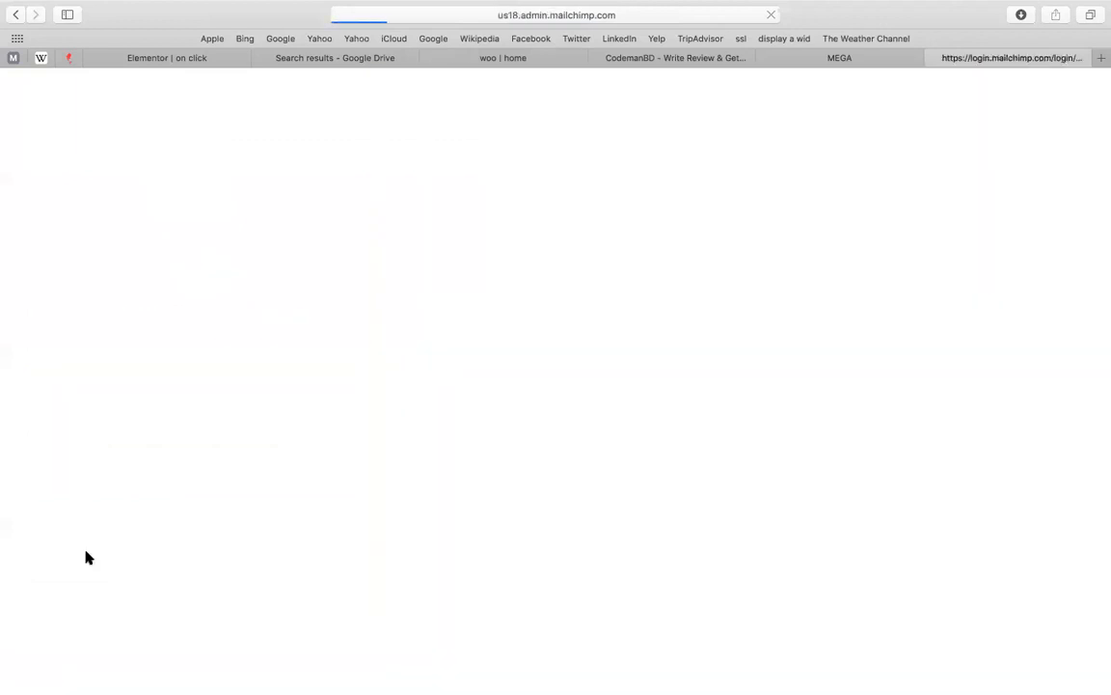
click(765, 64)
mouse_move(928, 8)
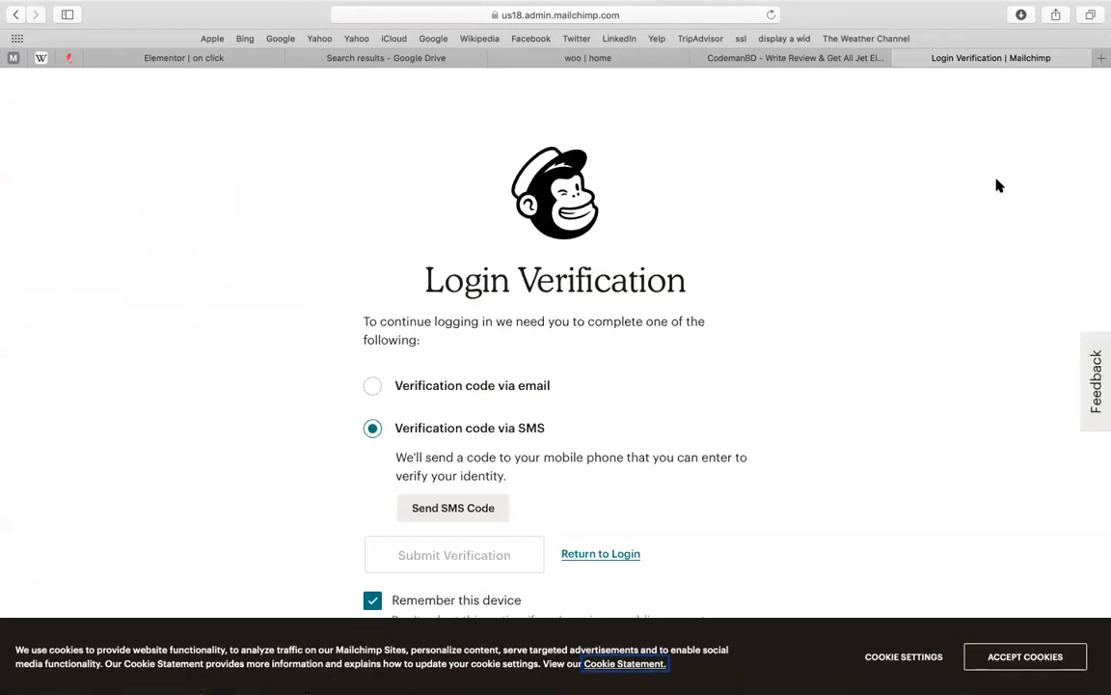
Choose verification code via email, send the code, and focus the Email code field
click(529, 386)
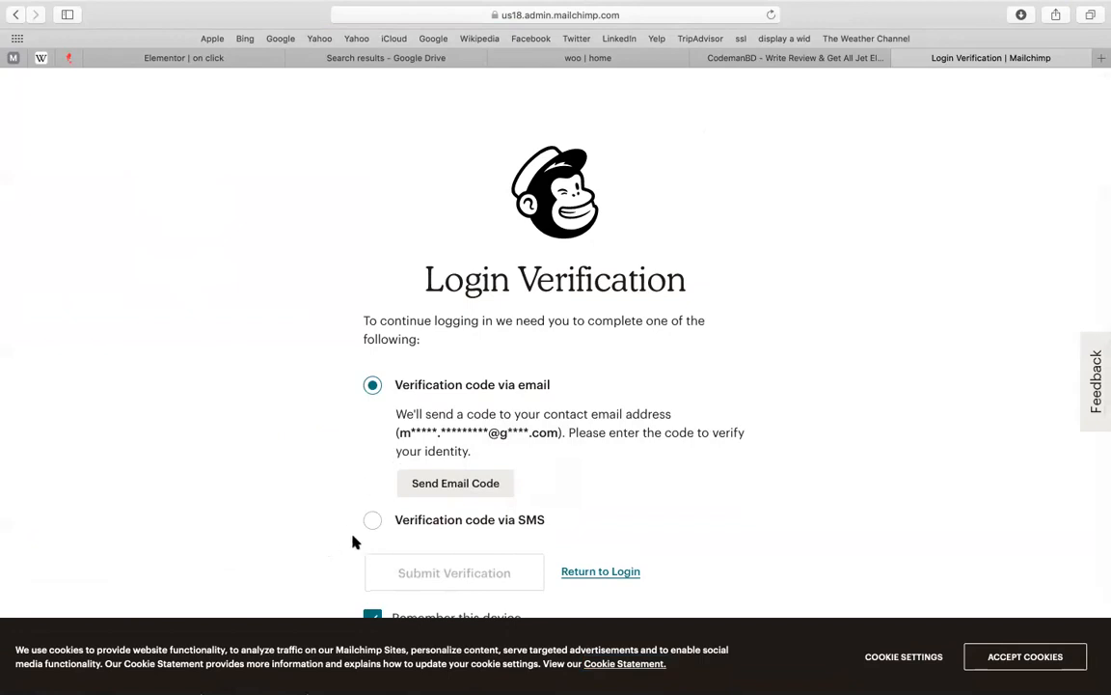
scroll(354, 542, down, 3)
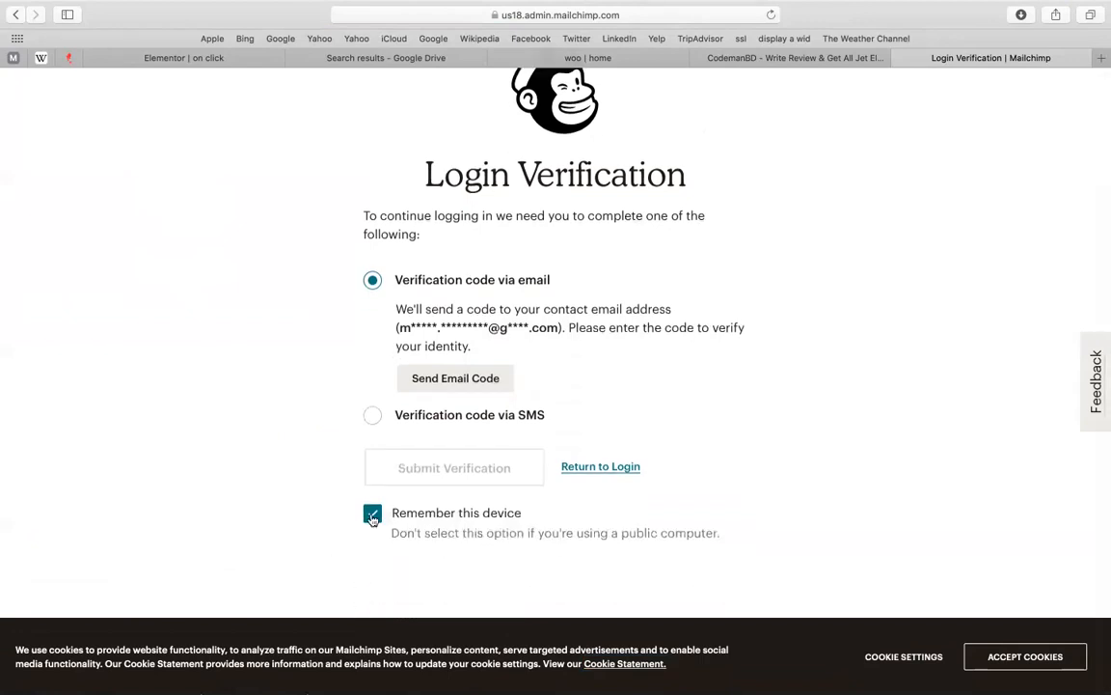
click(408, 386)
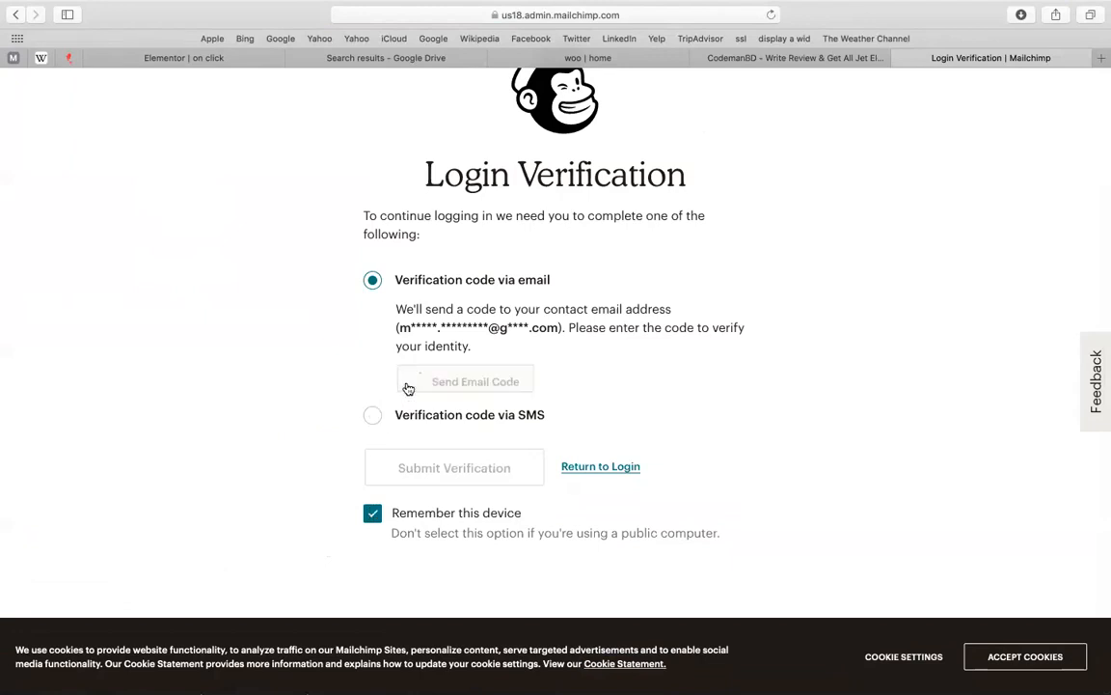
click(936, 126)
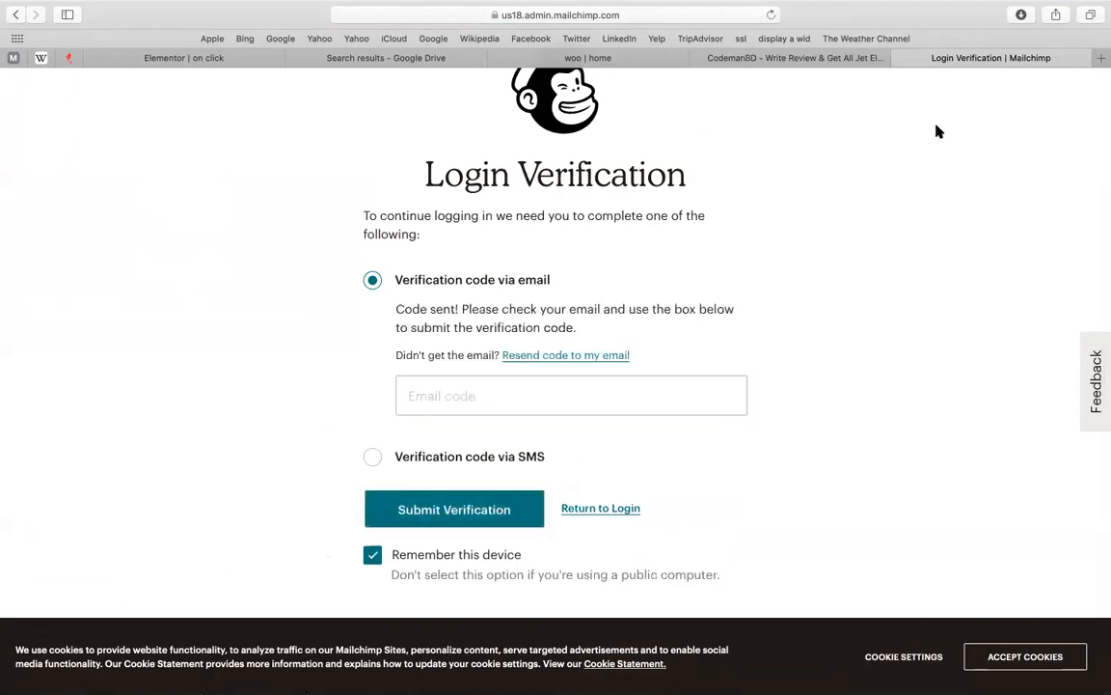
click(500, 386)
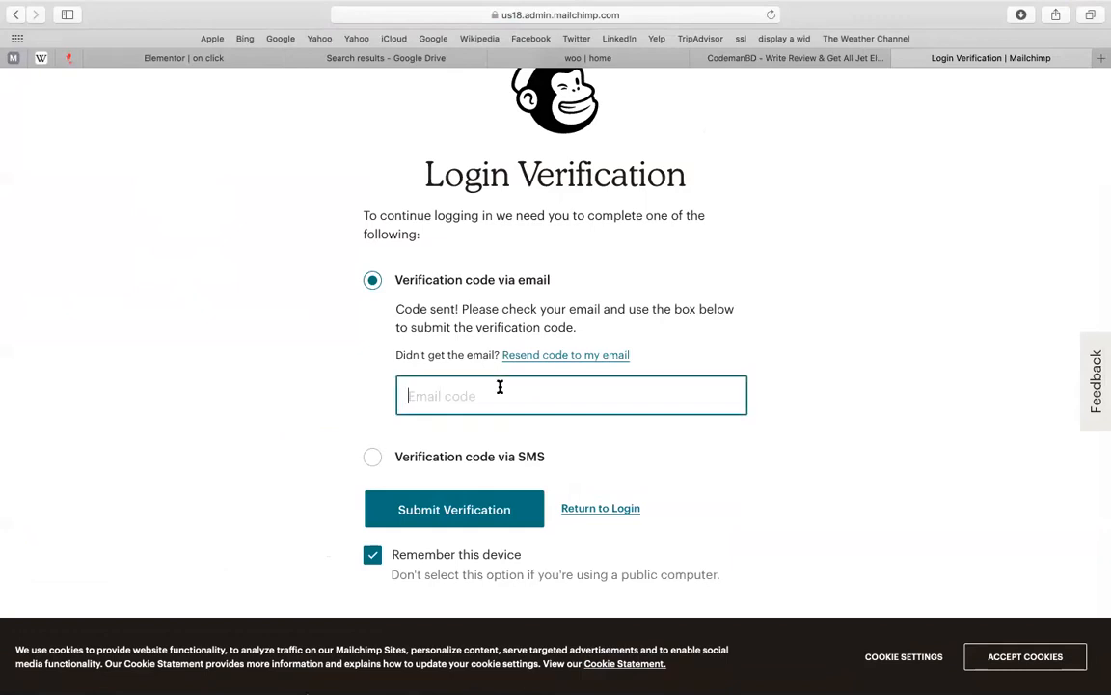
Bring Chrome to the front and open a new window under another browser profile
click(405, 59)
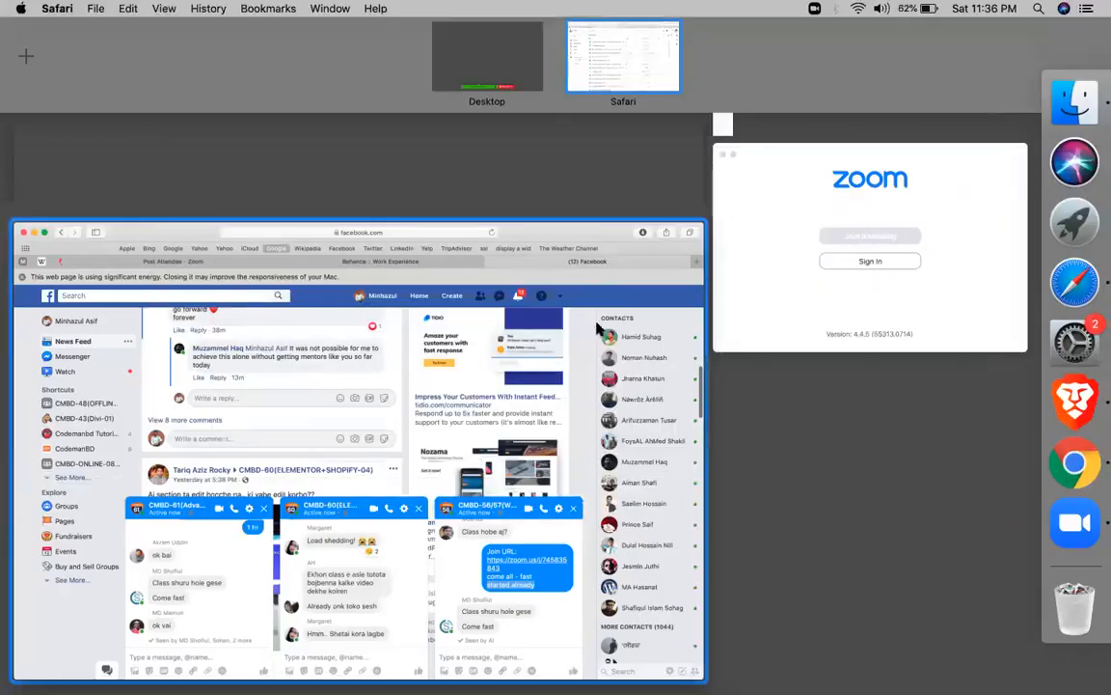
click(597, 323)
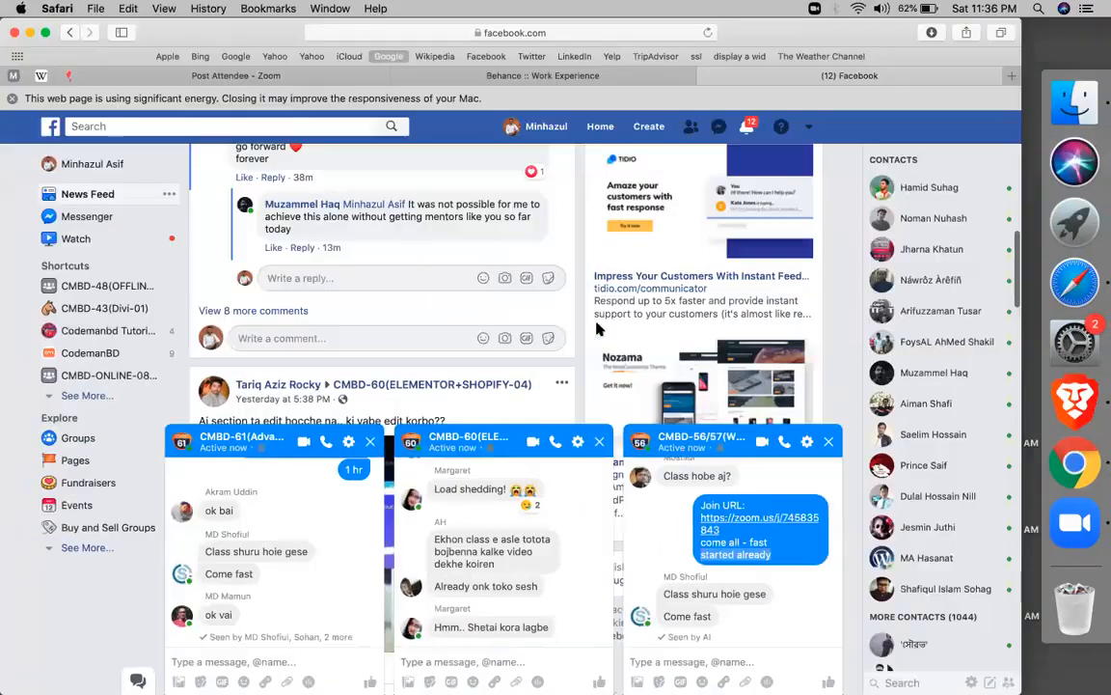
right_click(597, 323)
key(ctrl+Up)
click(1079, 455)
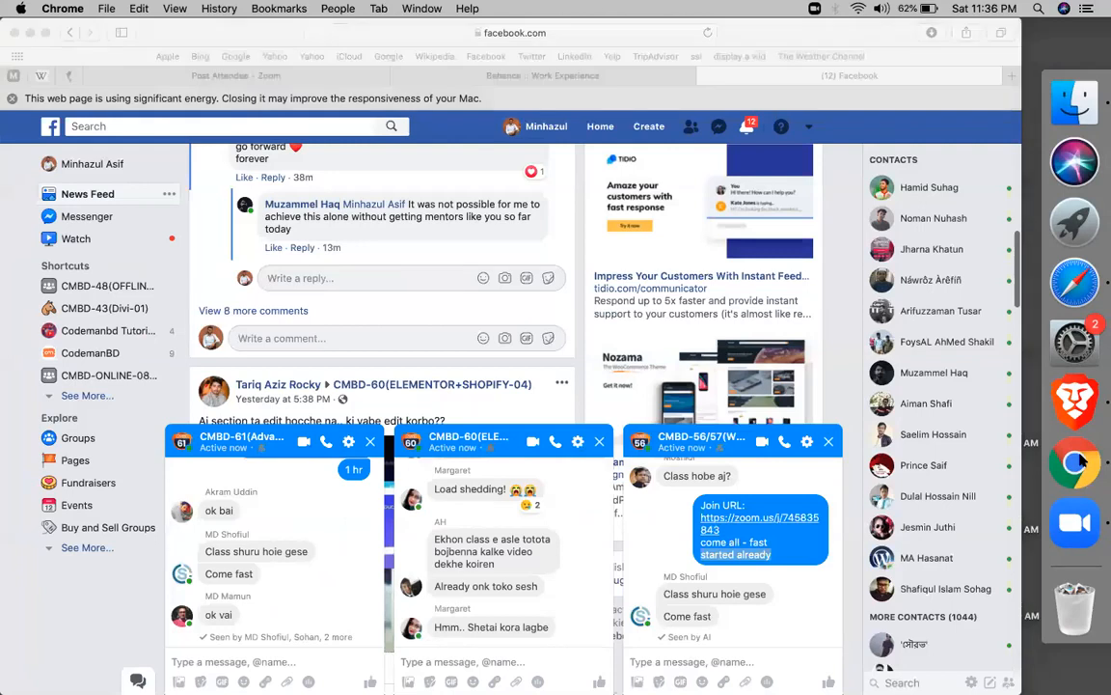
key(super+t)
click(940, 66)
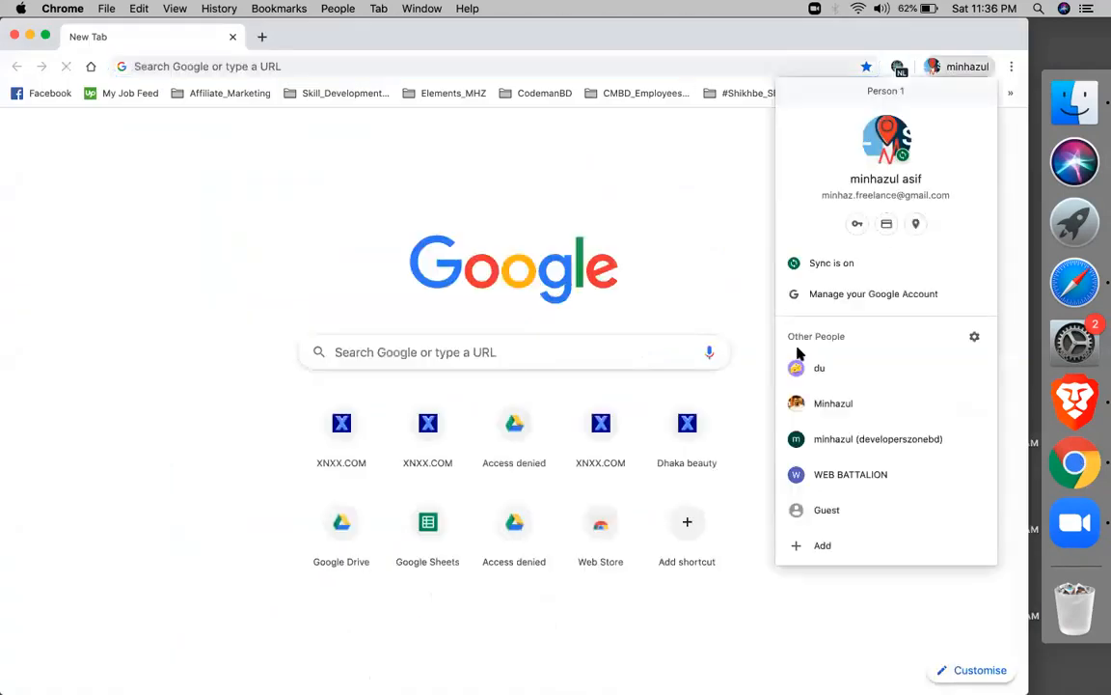
click(852, 432)
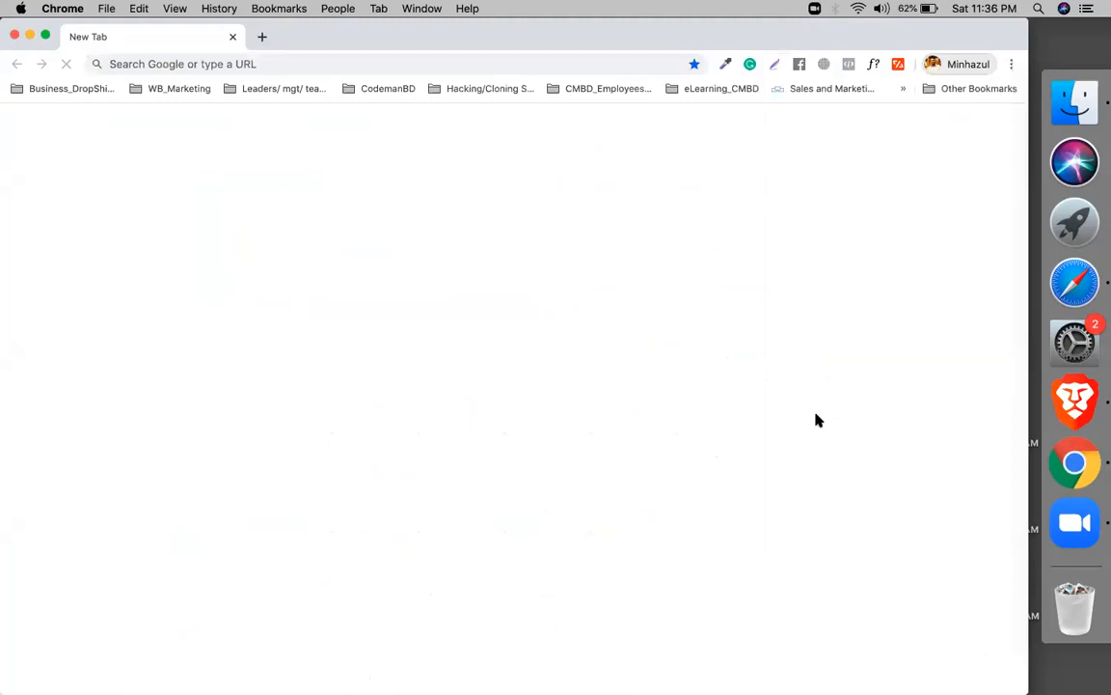
Navigate to gmail.com in the other profile's window
click(817, 415)
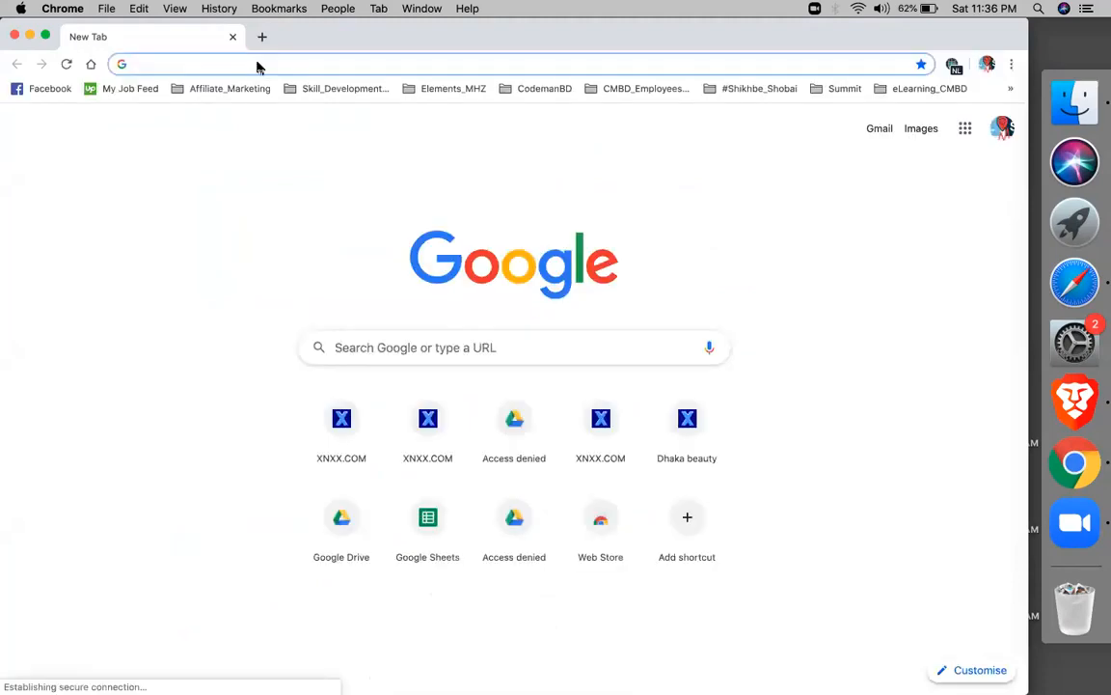
text(g)
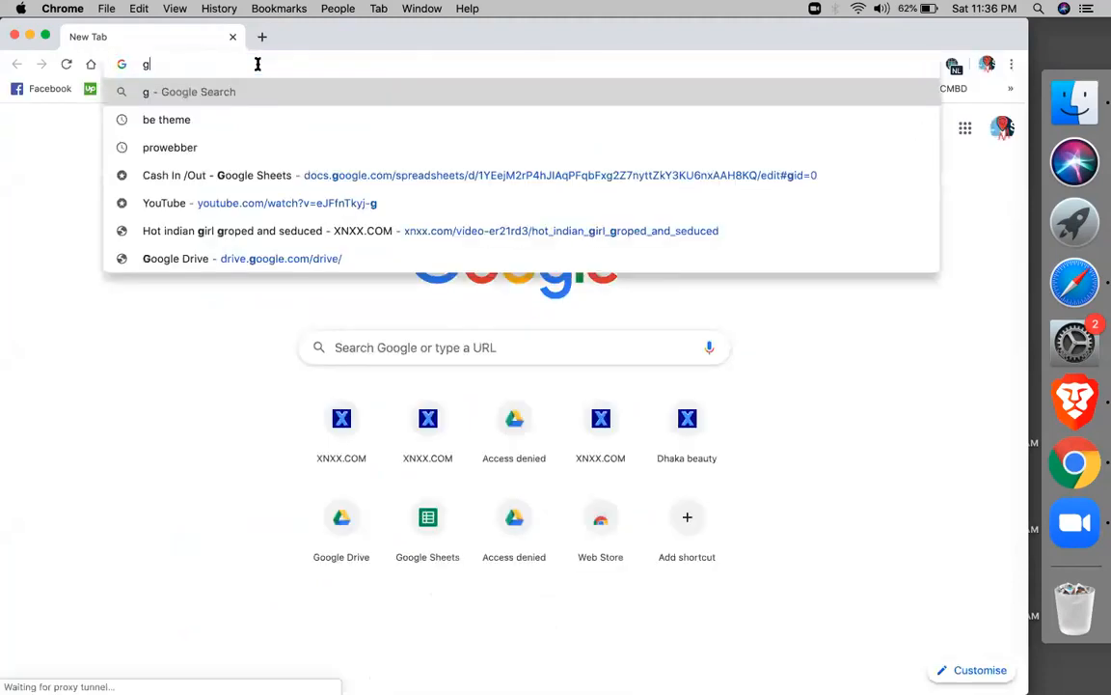
text(m)
key(Return)
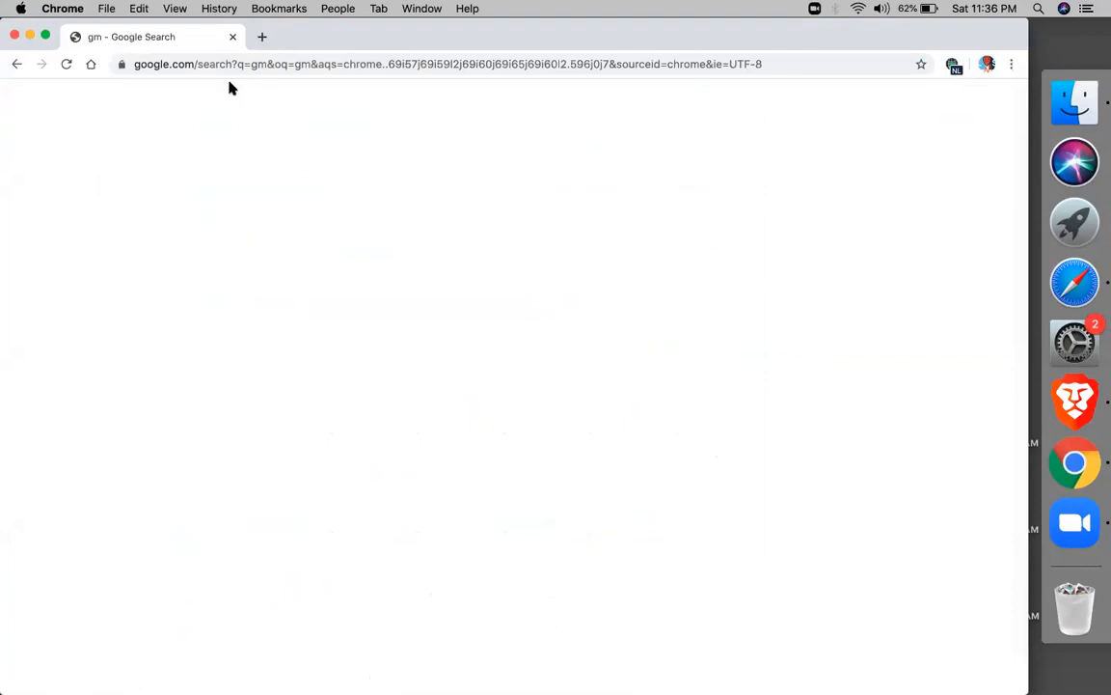
right_click(220, 66)
key(Escape)
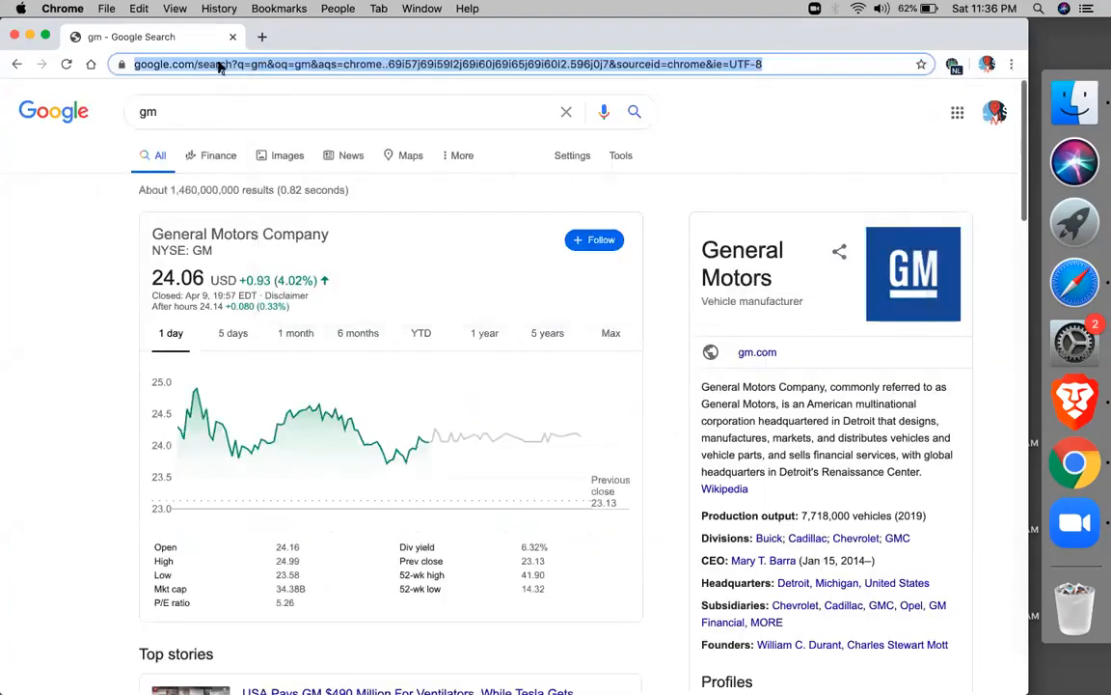
text(gmail)
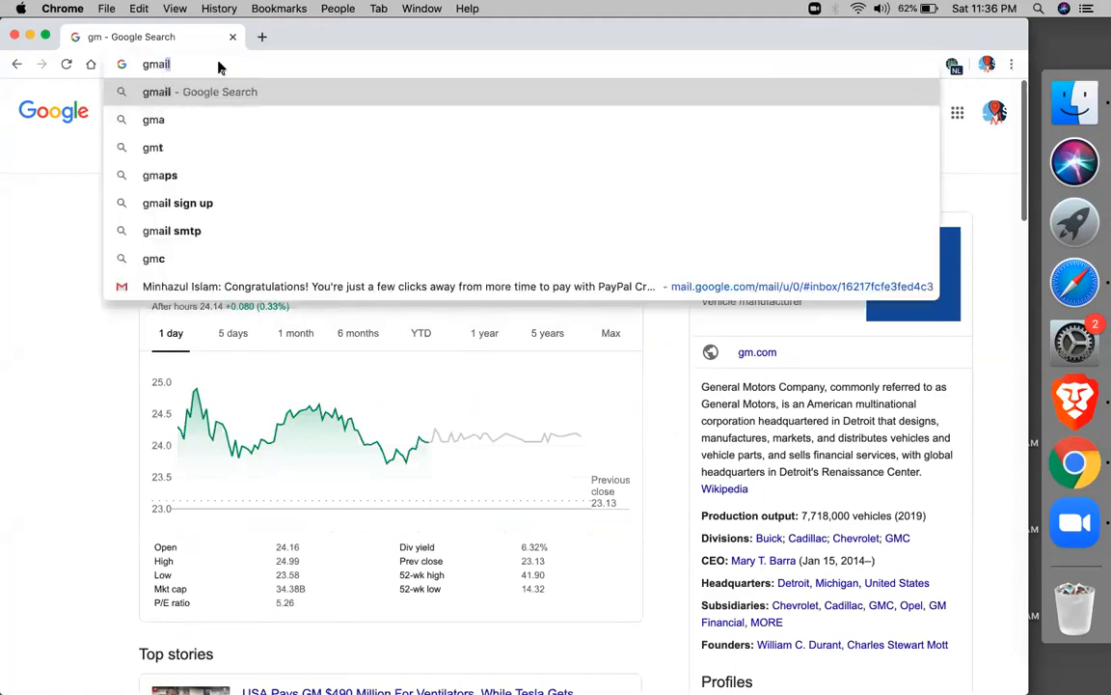
text(.com)
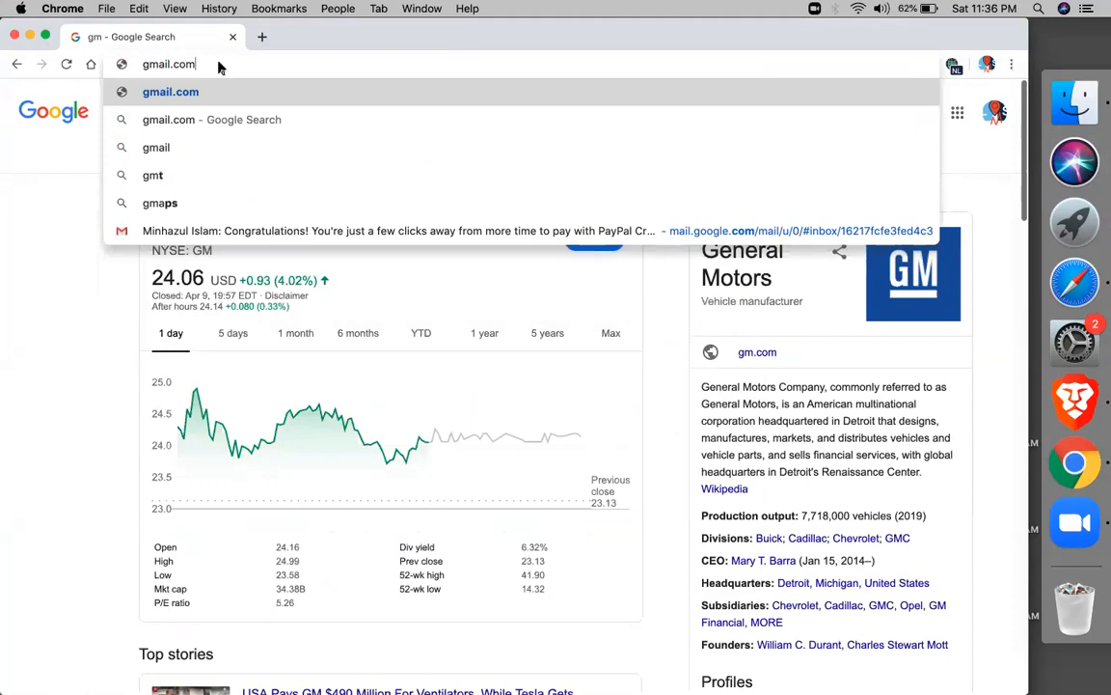
key(Return)
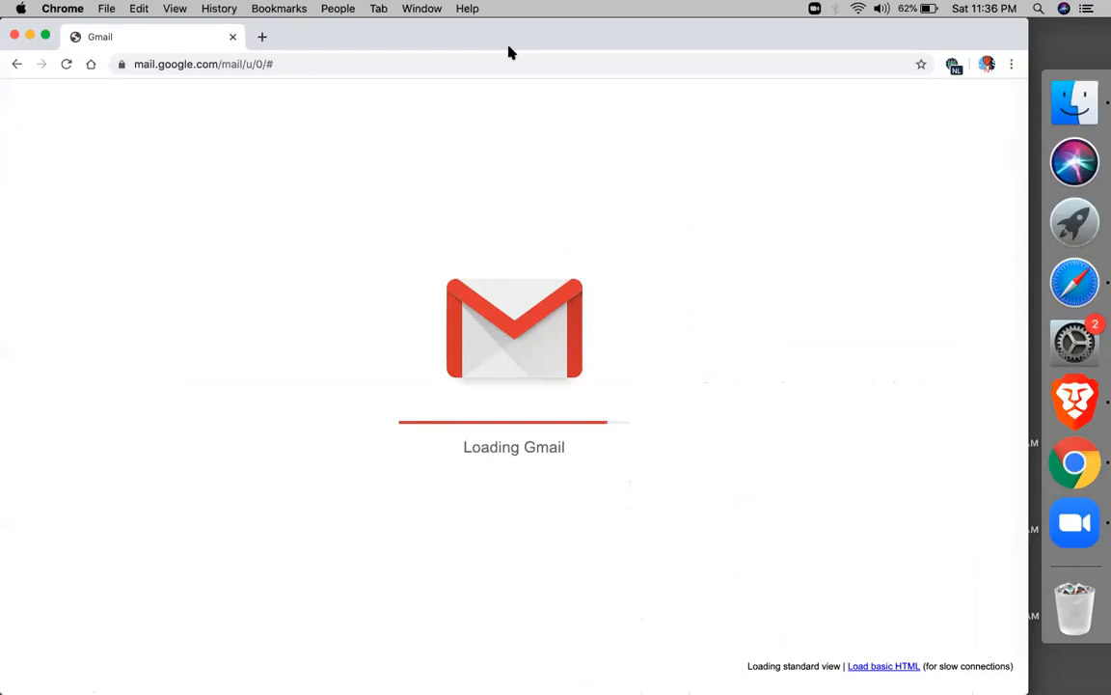
Switch off the Browsec VPN so the Gmail inbox finishes loading
click(584, 56)
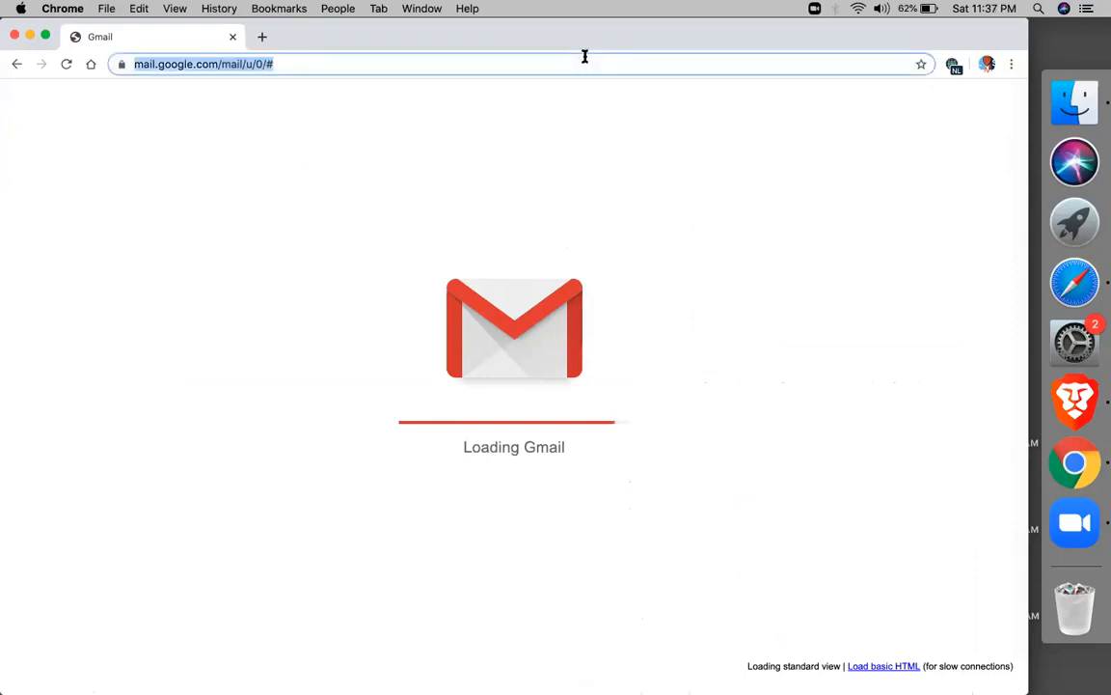
click(955, 66)
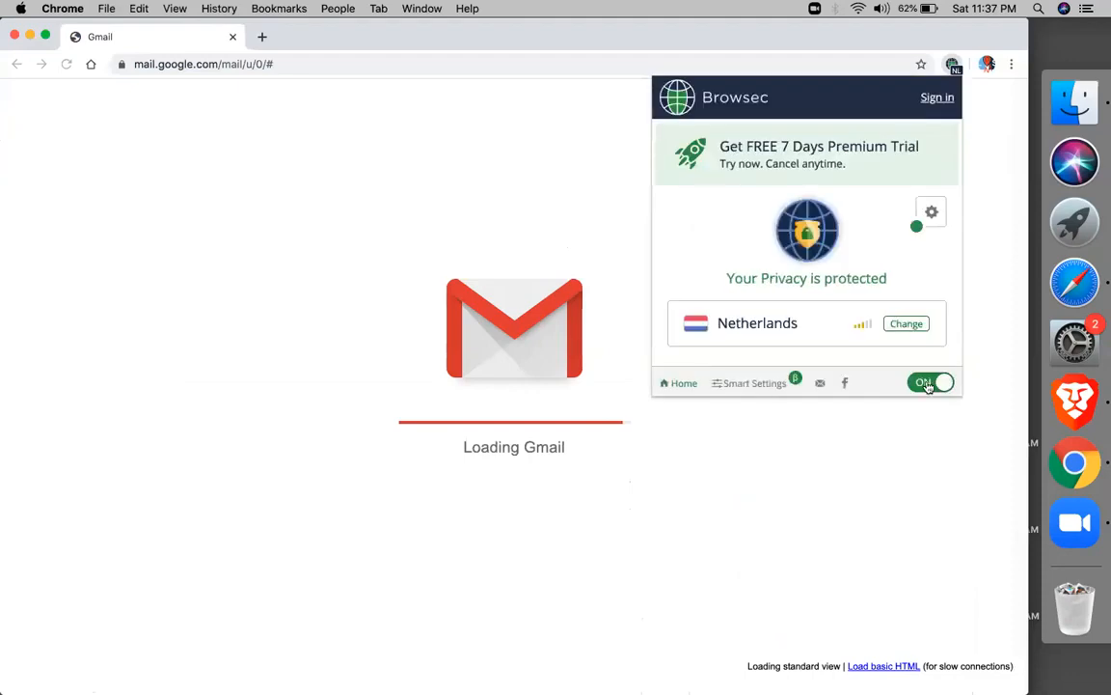
click(170, 65)
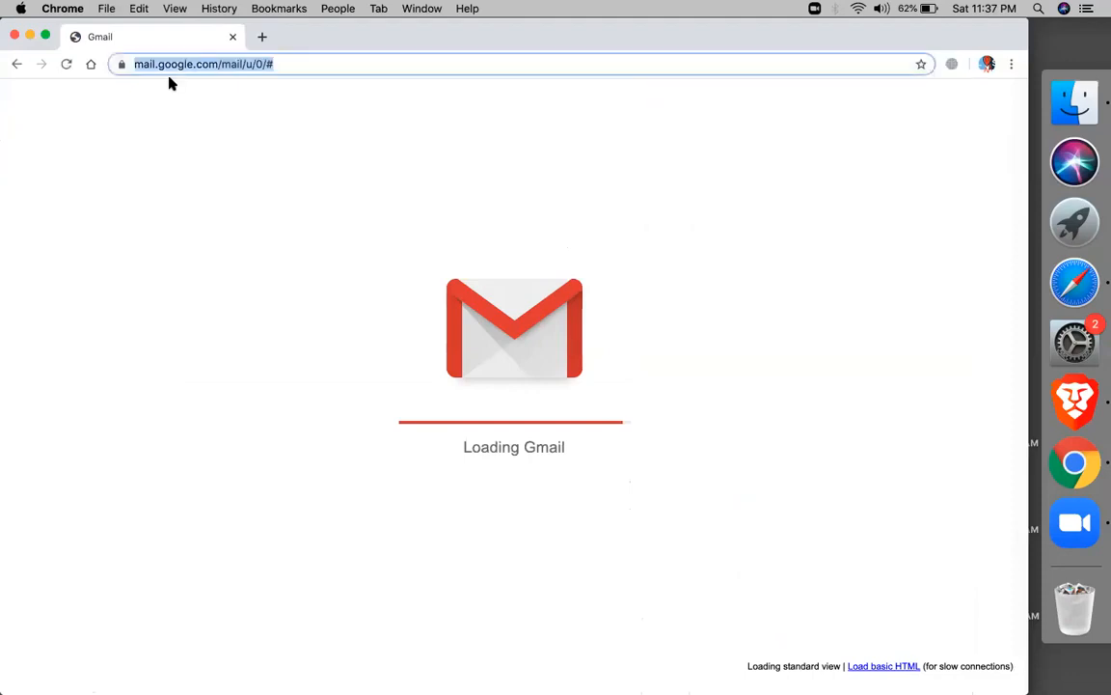
click(152, 173)
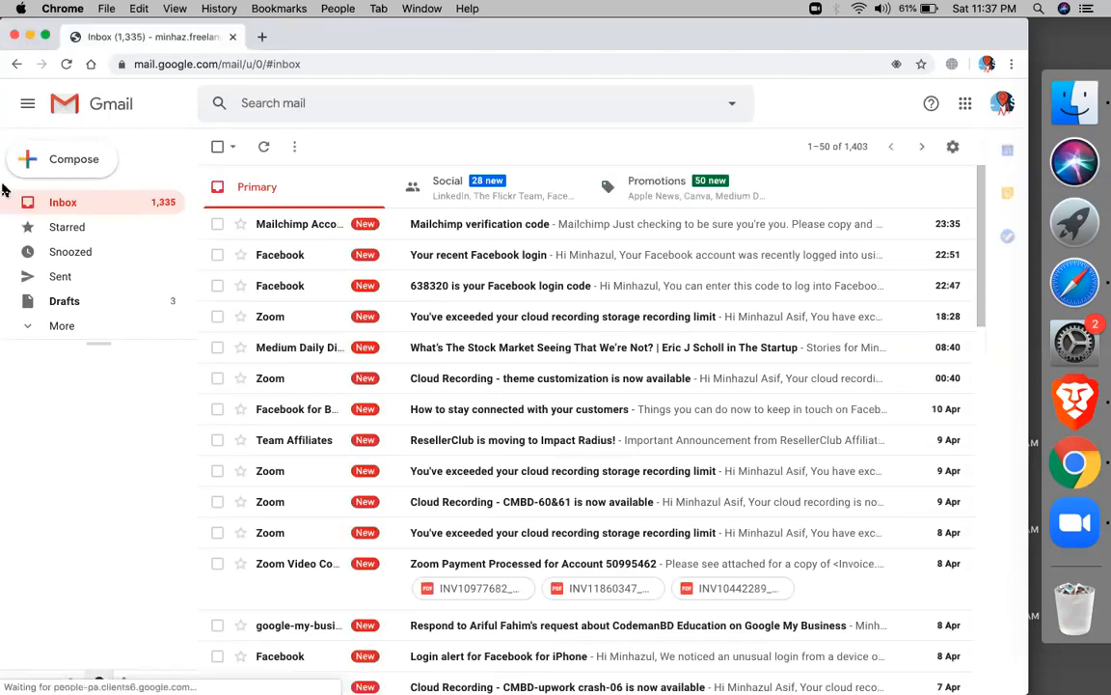
Copy the code from the Mailchimp verification email and return to the full-screen Safari window
click(432, 226)
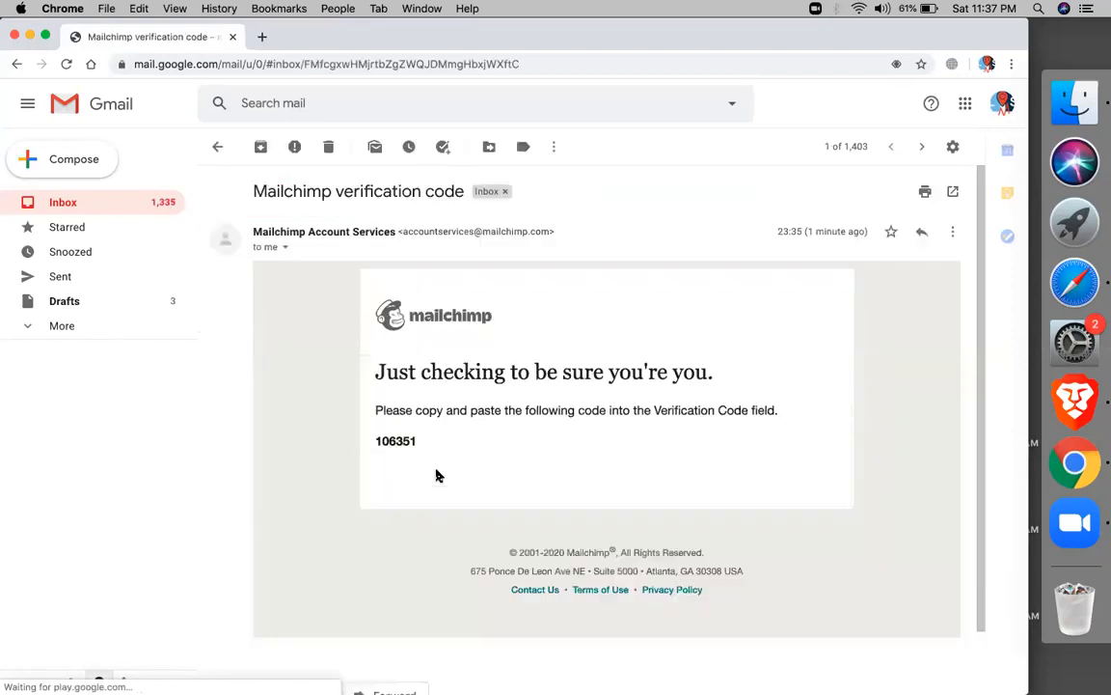
double_click(397, 440)
key(super+c)
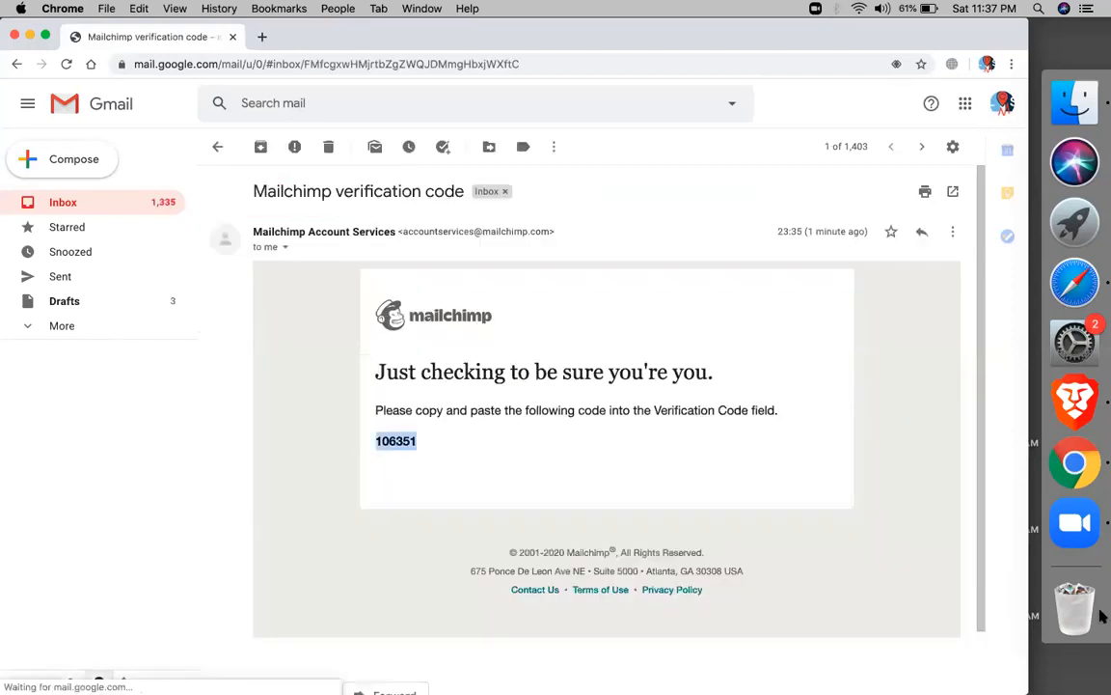
click(1064, 286)
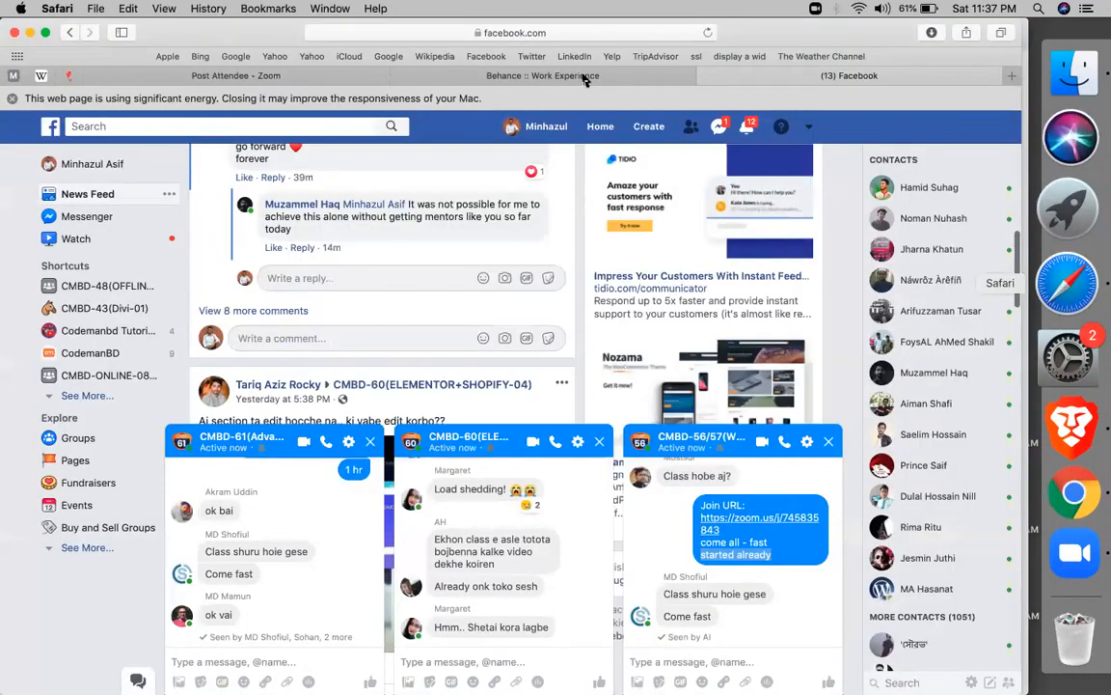
click(583, 77)
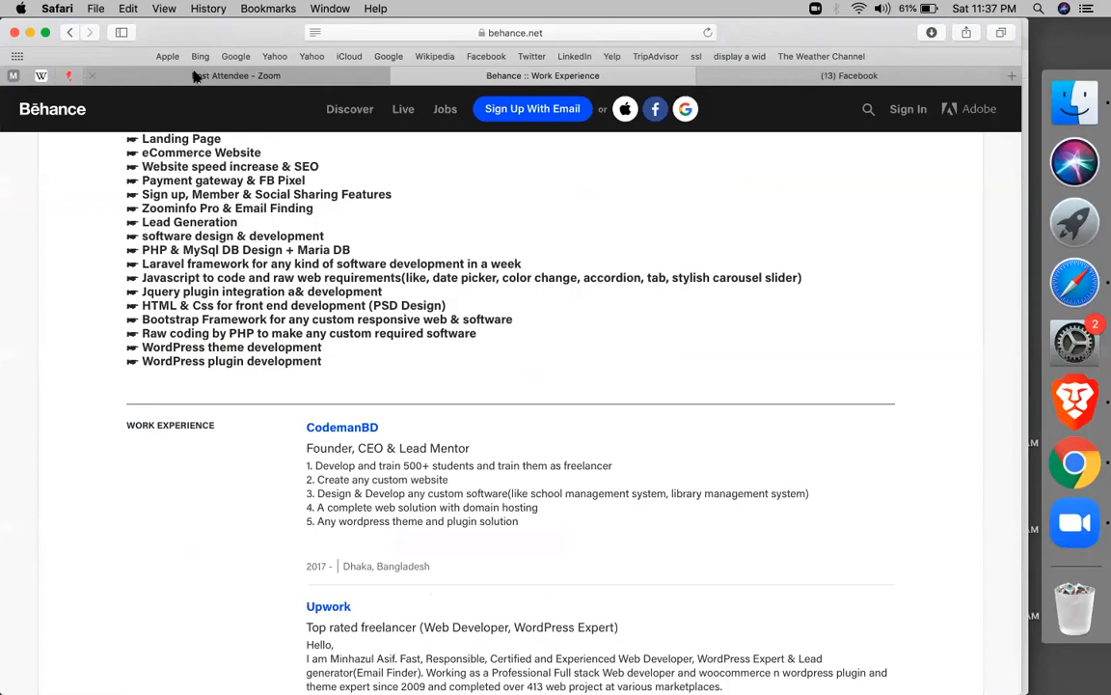
click(193, 76)
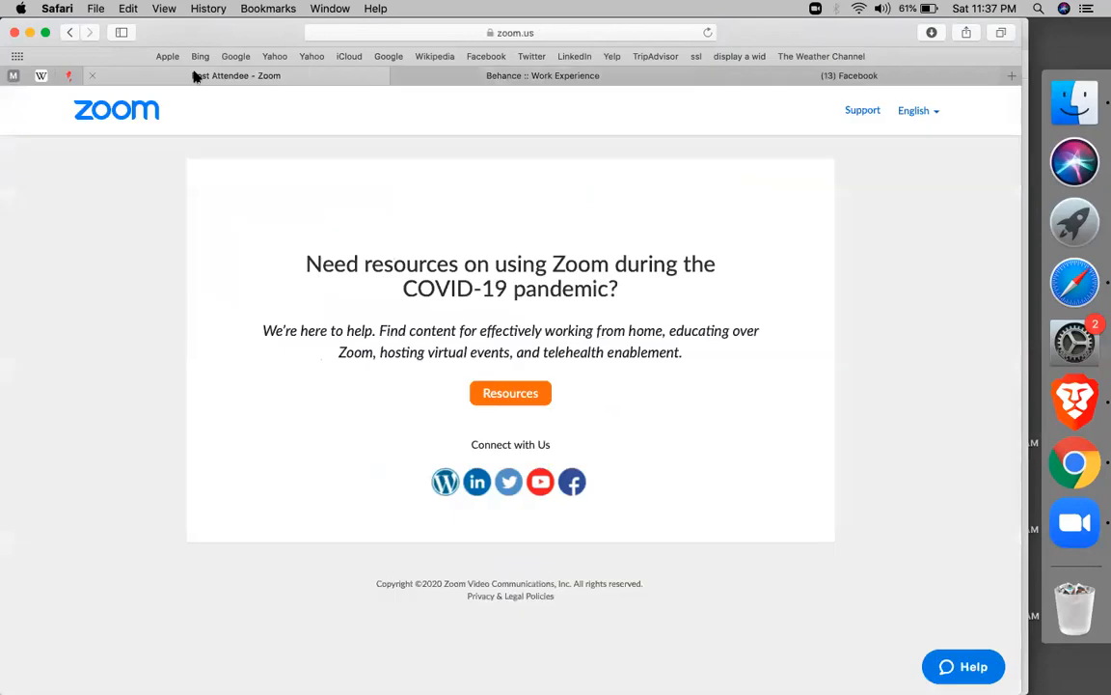
click(767, 81)
click(656, 77)
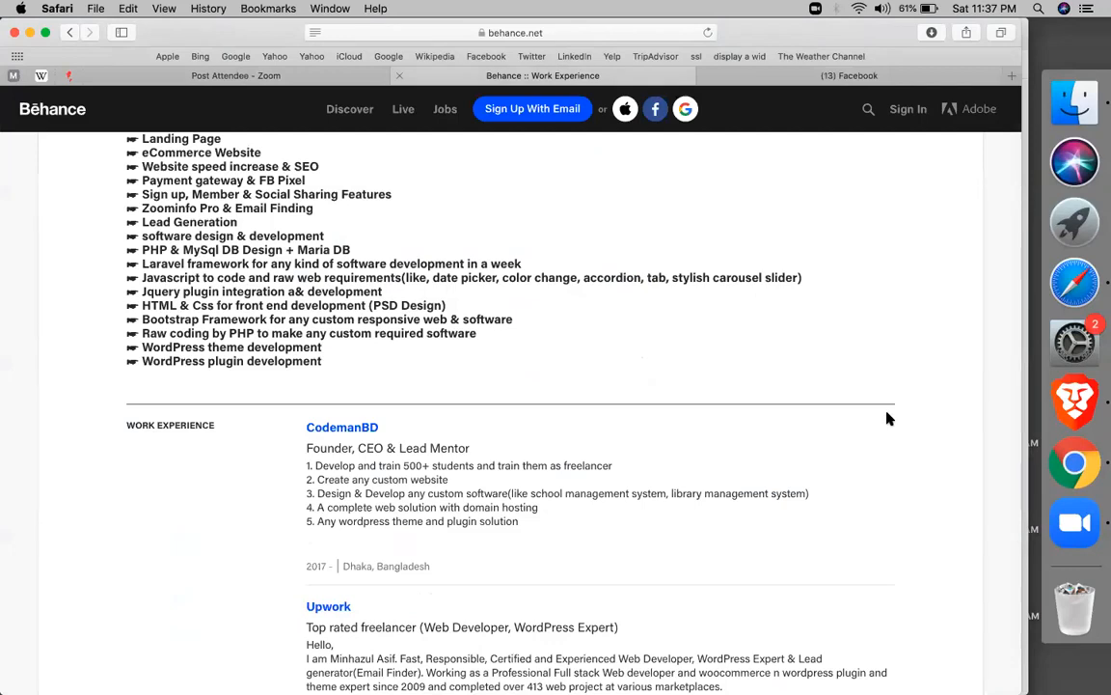
key(ctrl+Right)
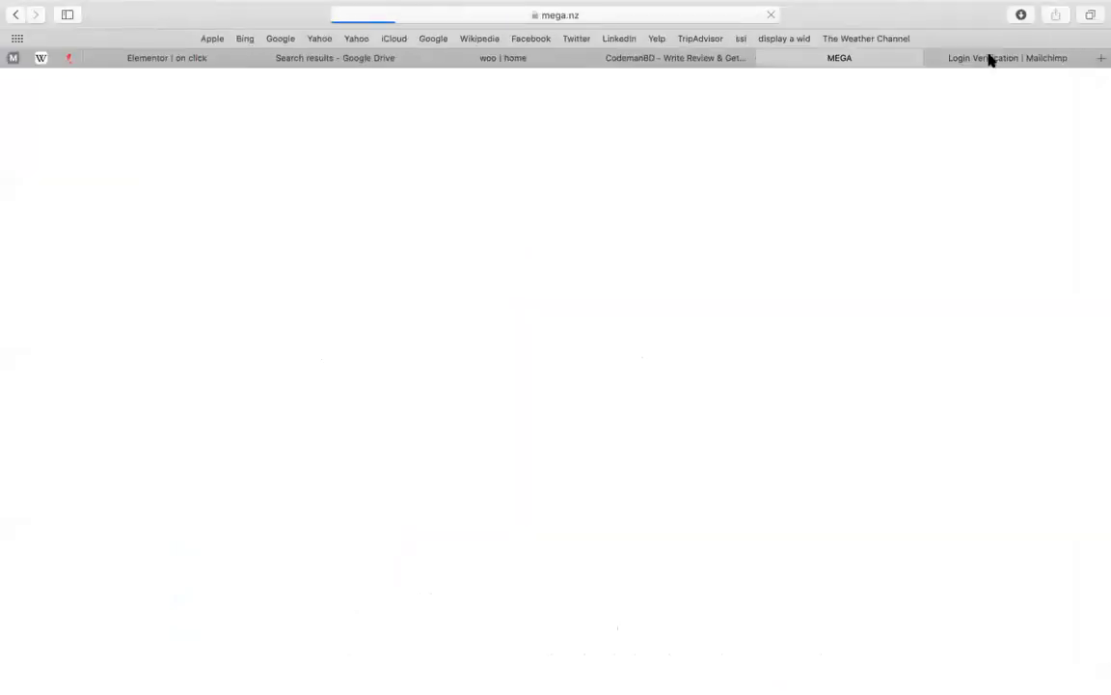
Paste the emailed code into the Email code field and submit the verification
key(ctrl+Tab)
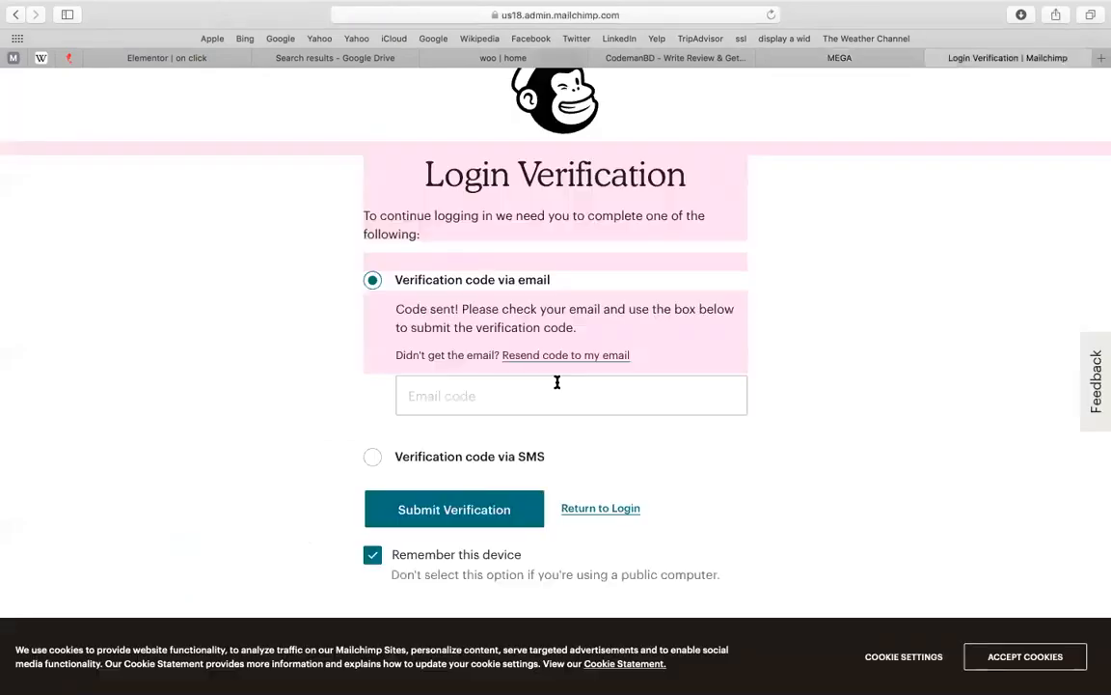
click(557, 382)
key(super+v)
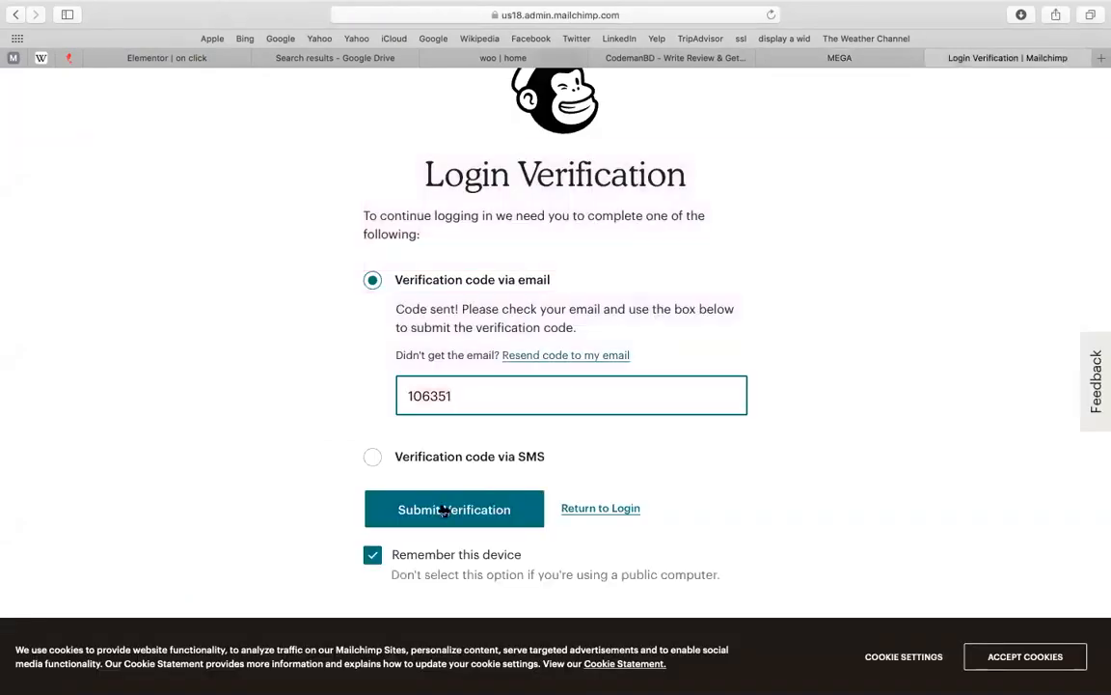
click(444, 511)
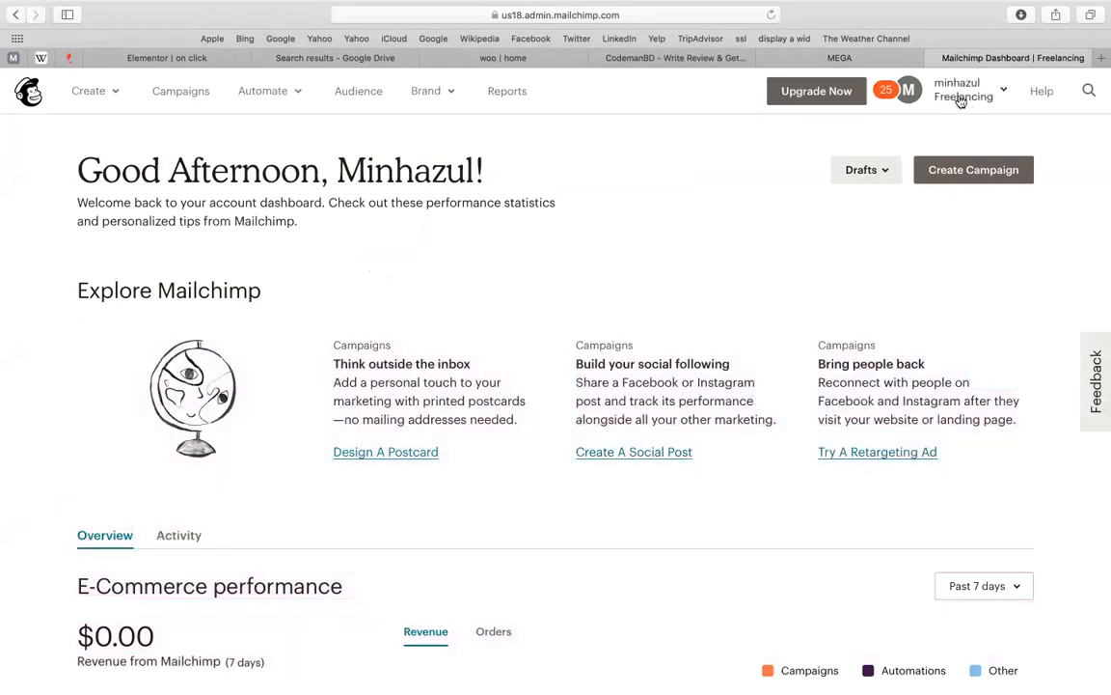
Go to Account › Extras › API keys and select the newest key
click(960, 101)
click(789, 286)
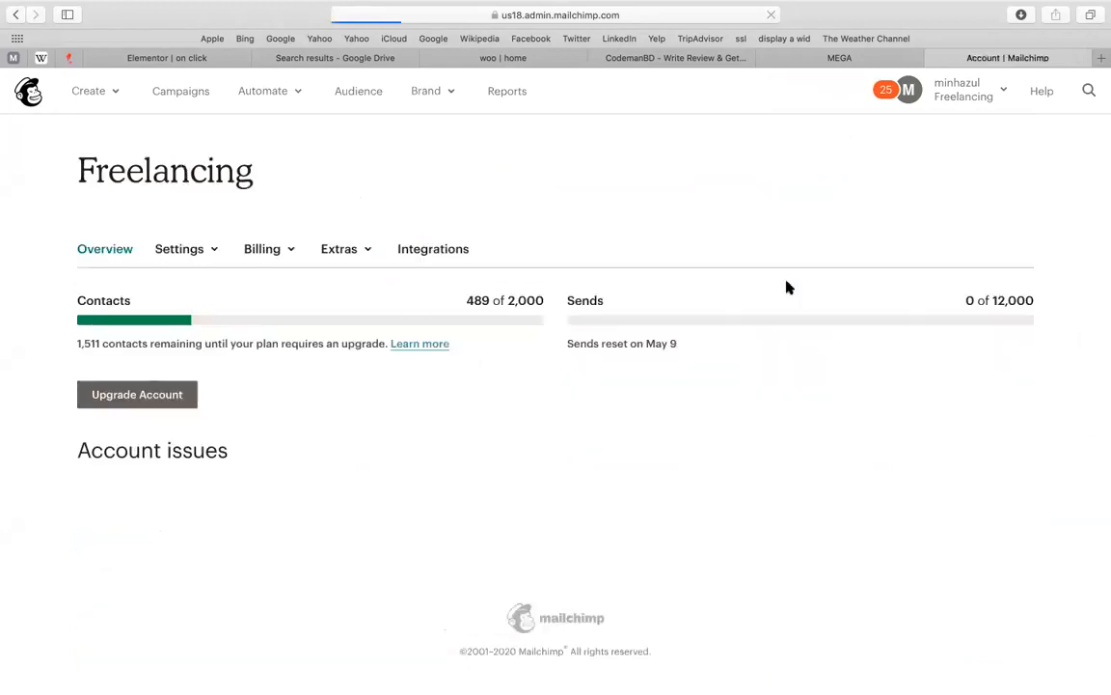
click(349, 250)
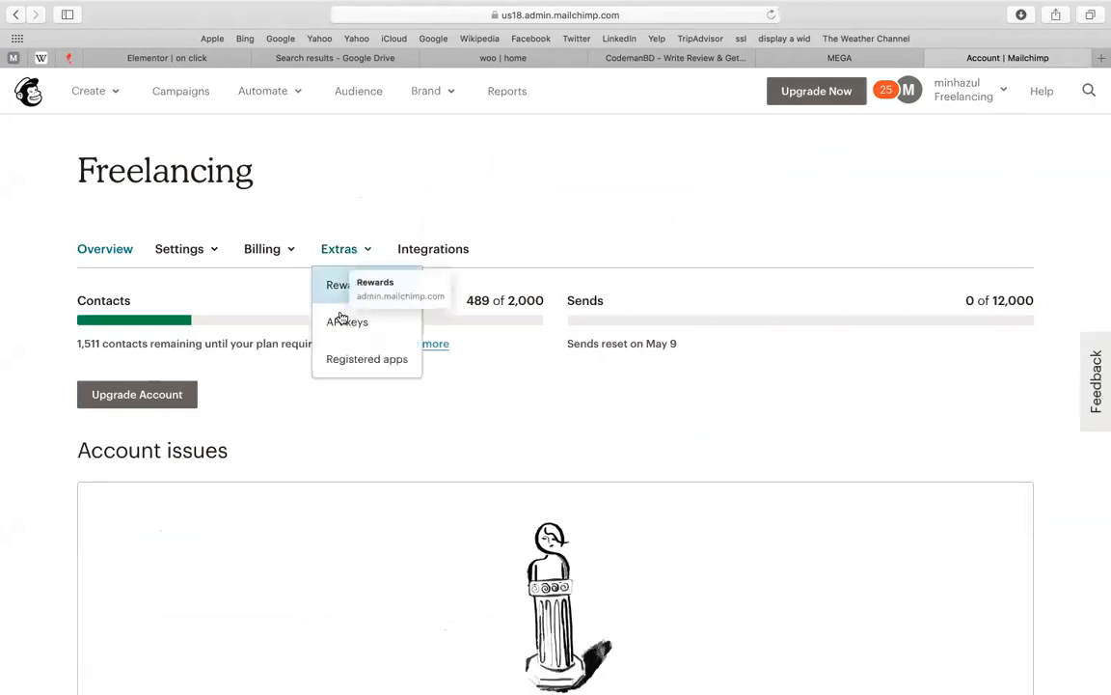
click(343, 318)
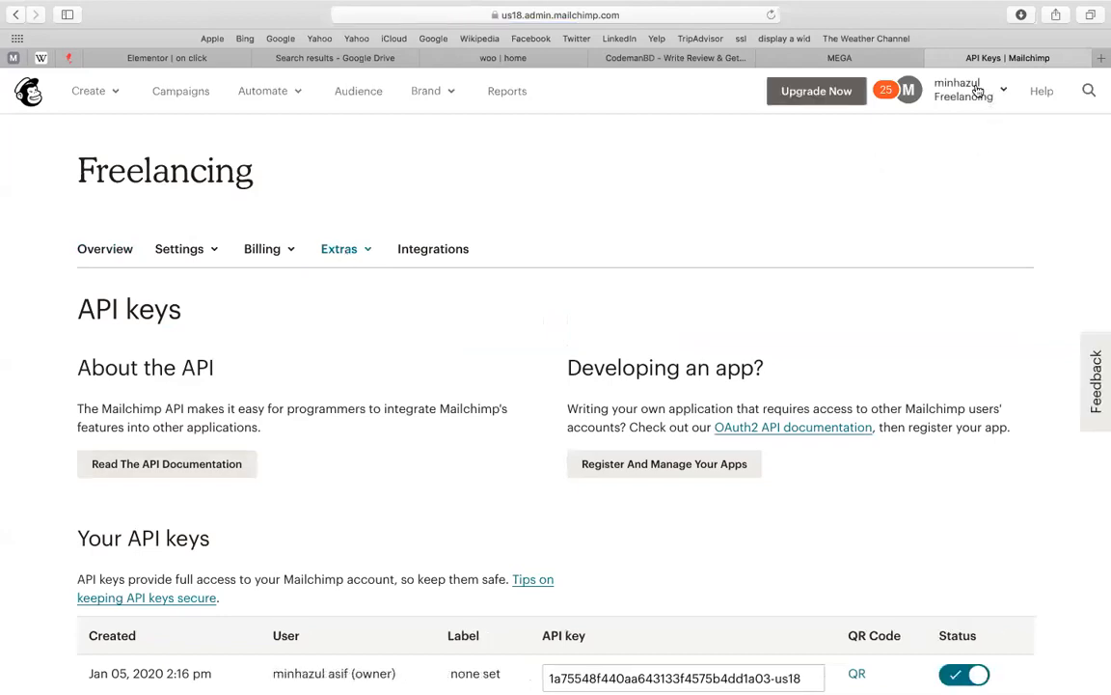
right_click(246, 290)
key(Escape)
scroll(796, 318, down, 8)
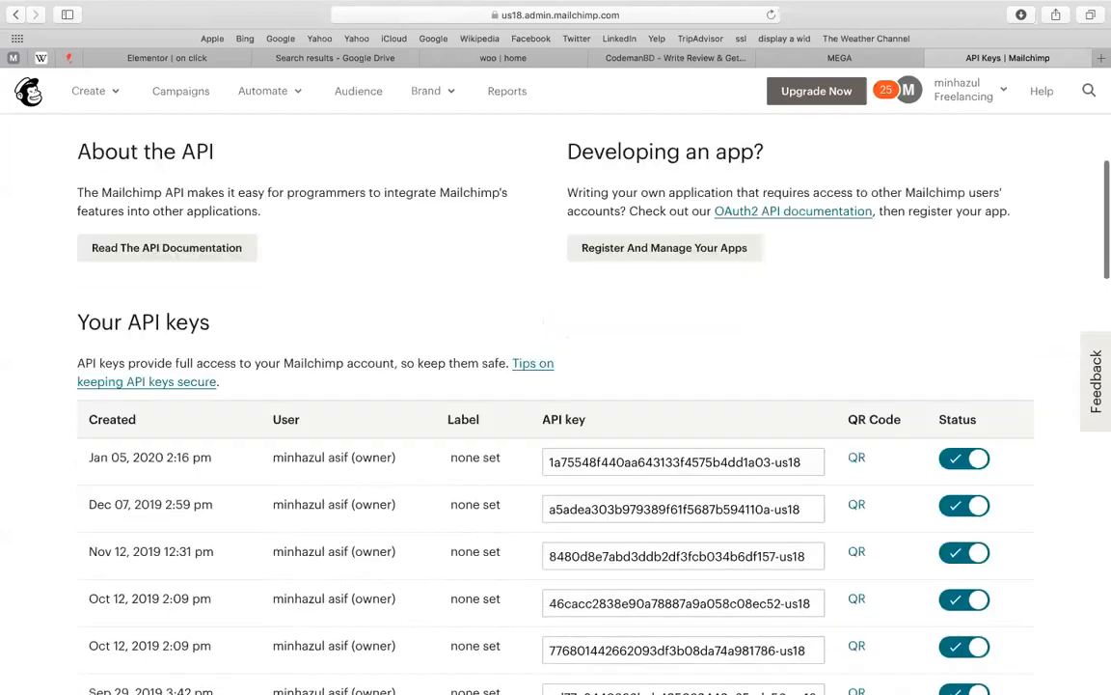
click(680, 309)
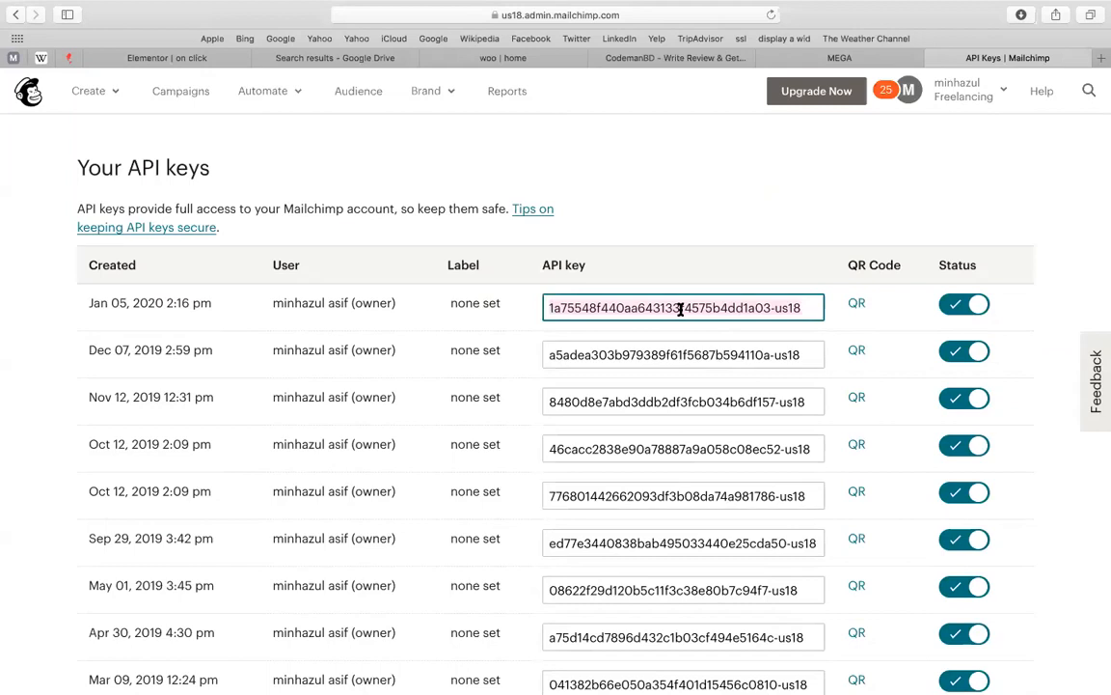
Set the Elementor form's MailChimp API Key to Custom, then return to the API keys list
click(179, 57)
click(111, 484)
click(108, 504)
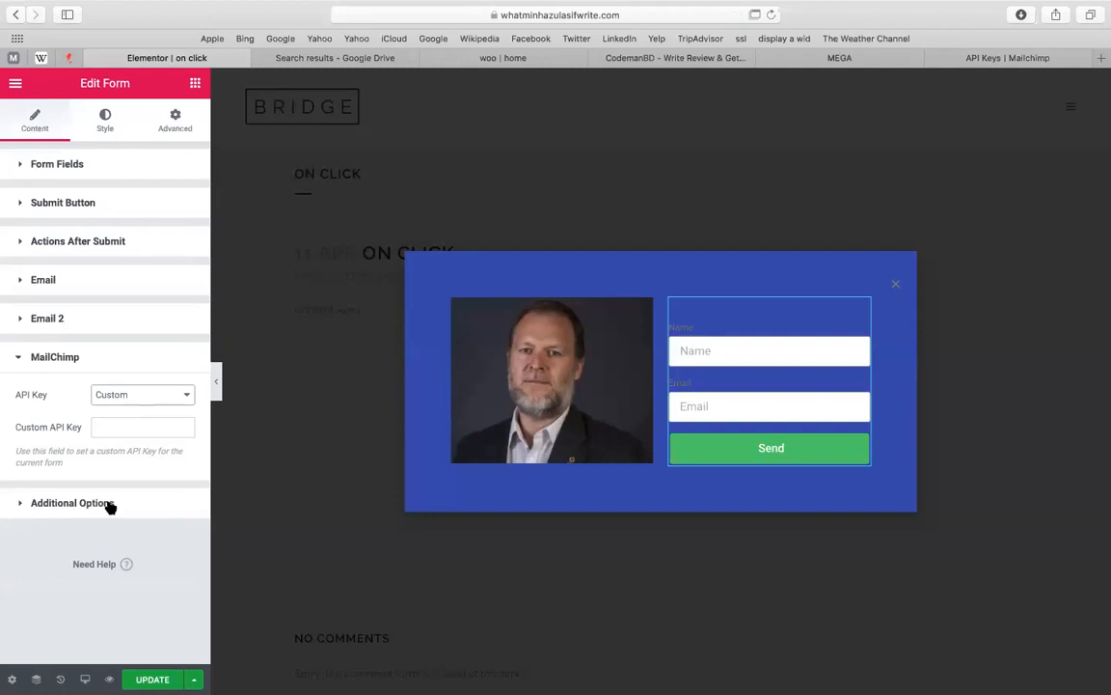
click(110, 505)
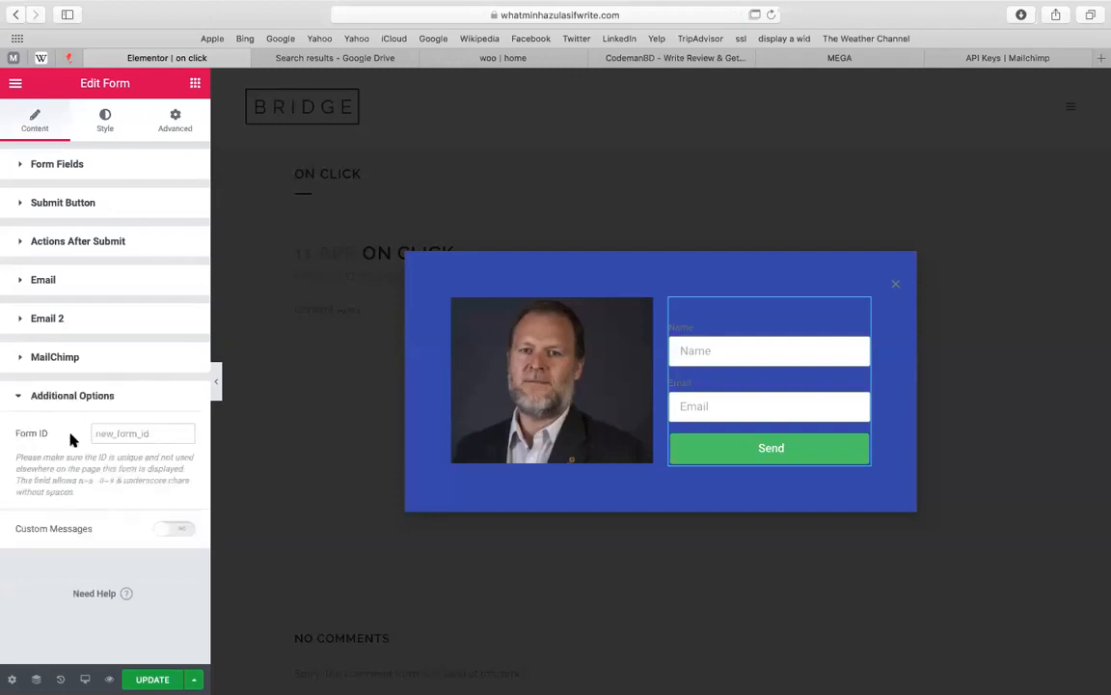
click(160, 354)
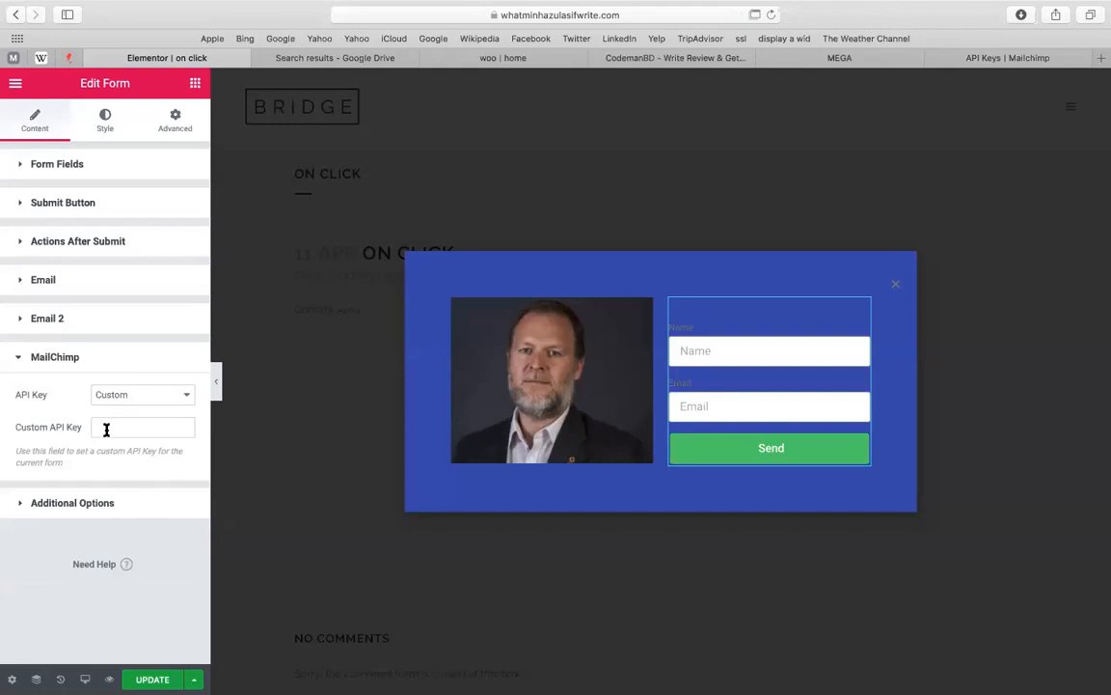
click(976, 58)
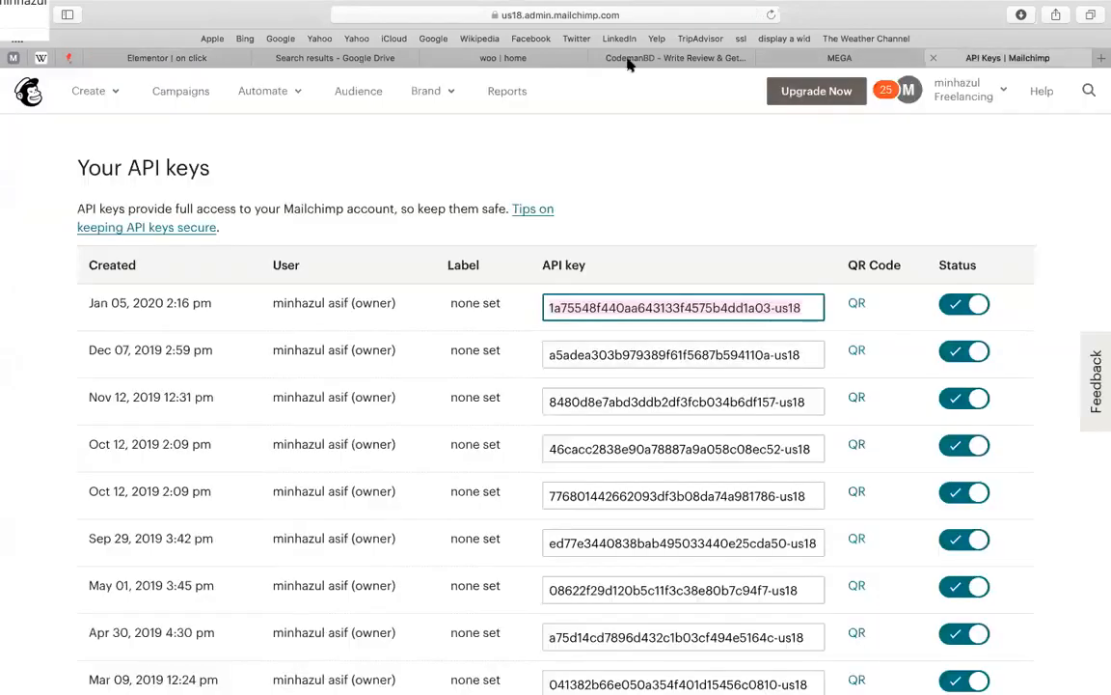
right_click(791, 173)
Copy the newest API key from Mailchimp's keys table and go back to the Elementor editor
click(701, 209)
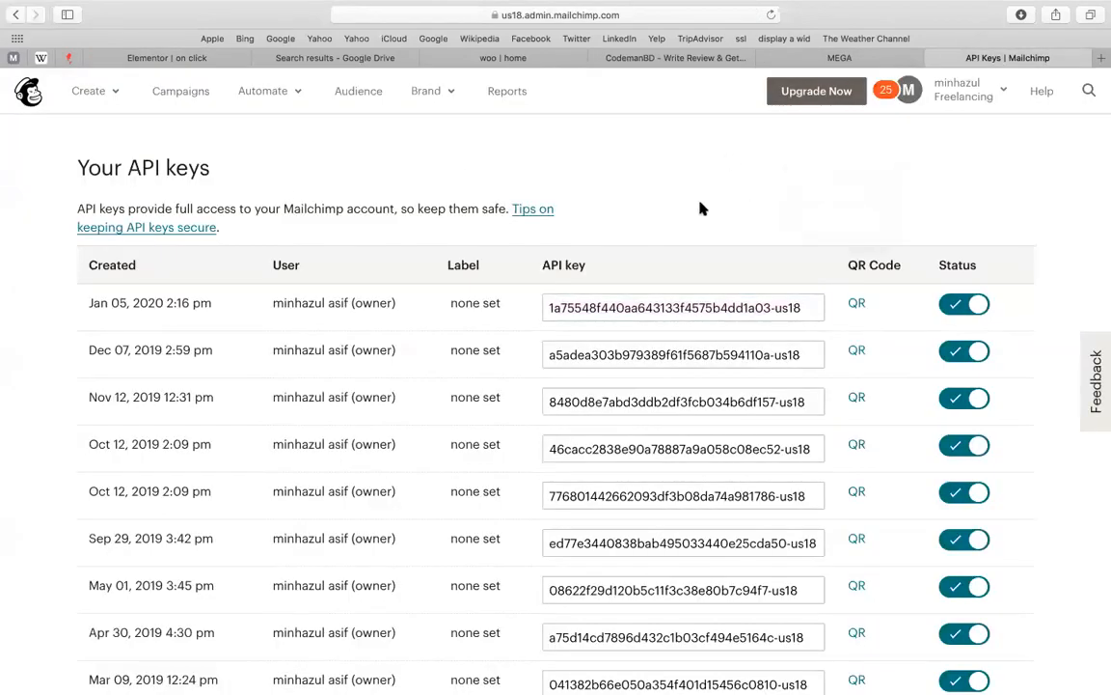
scroll(701, 209, up, 3)
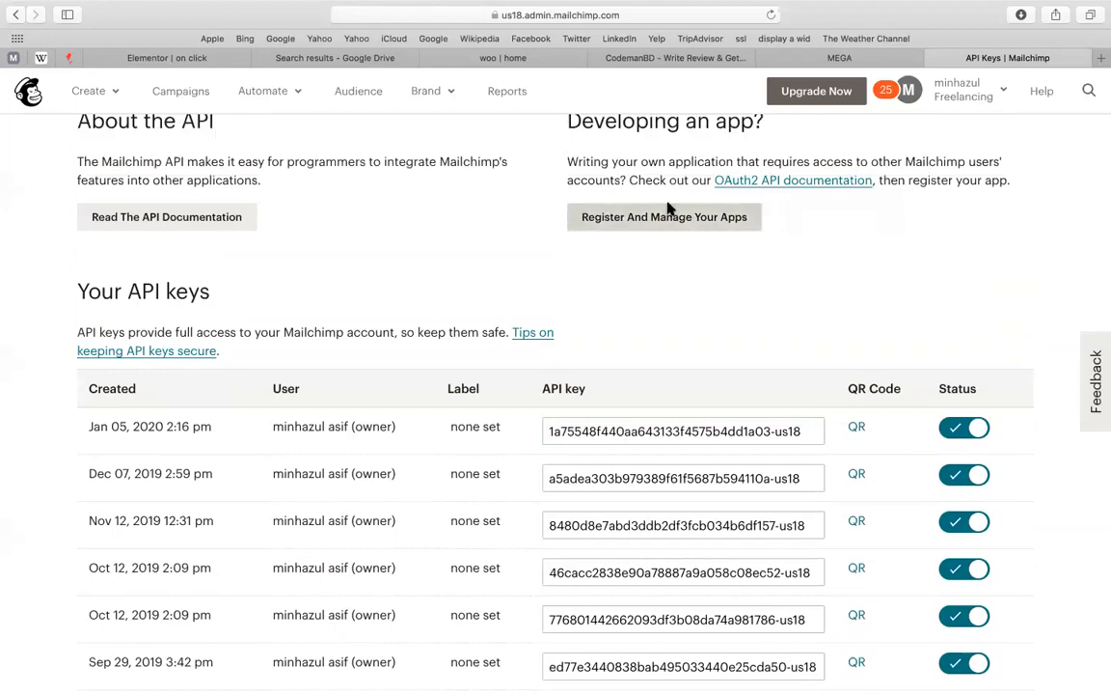
scroll(240, 258, up, 5)
scroll(556, 405, down, 5)
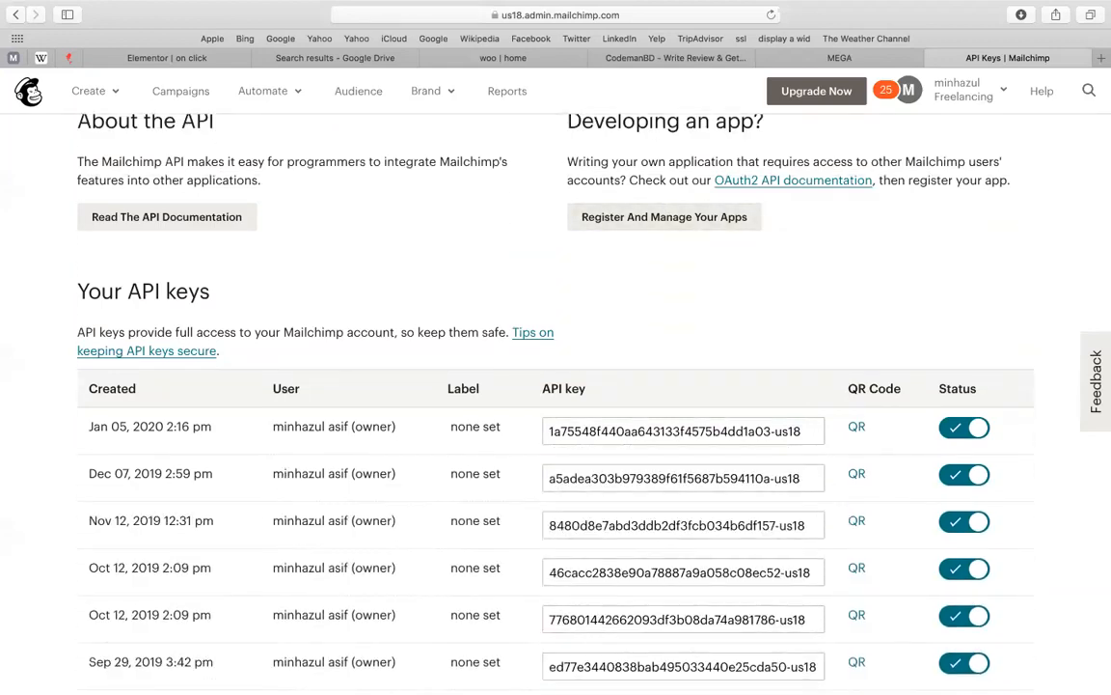
scroll(556, 405, down, 8)
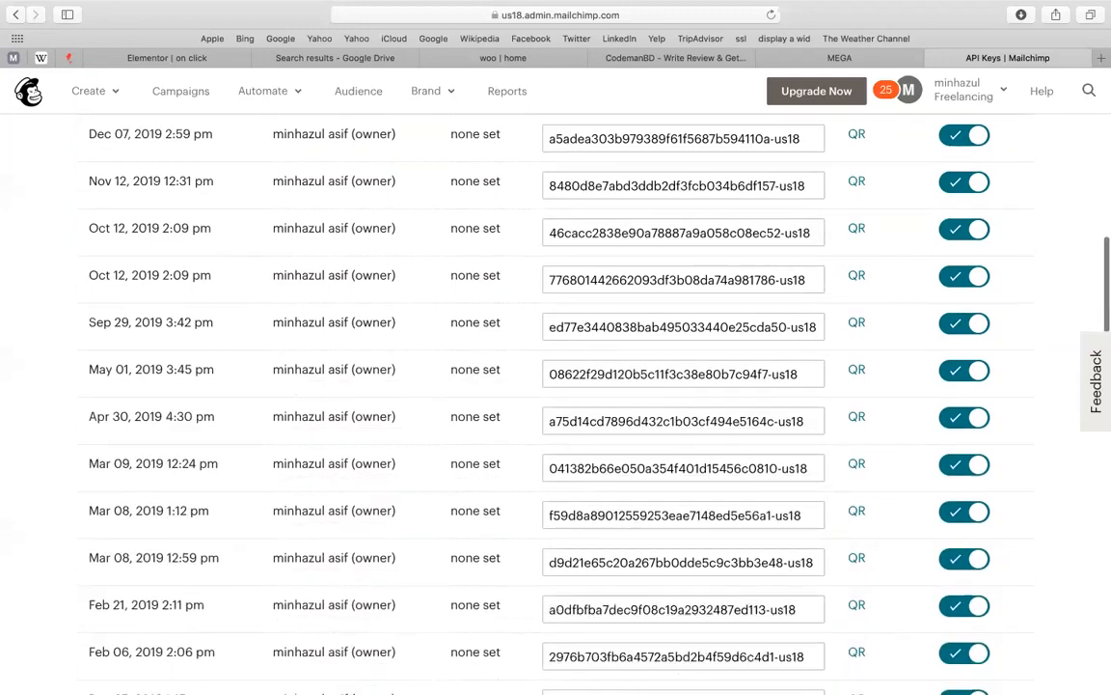
scroll(556, 405, down, 1)
scroll(556, 405, up, 4)
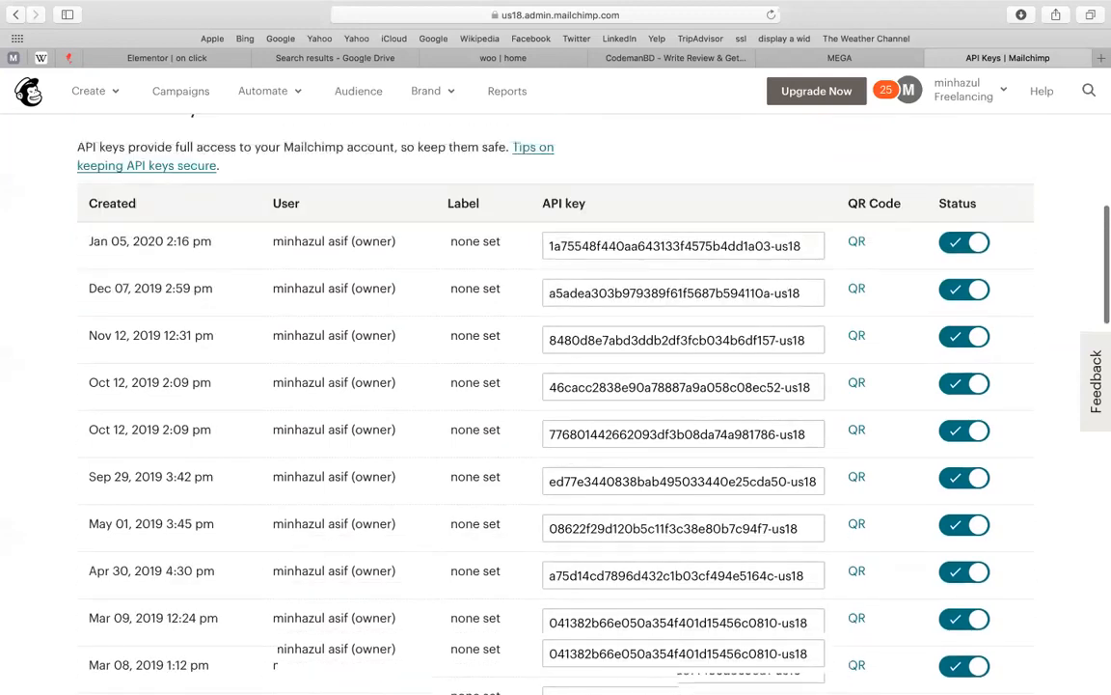
scroll(812, 167, up, 3)
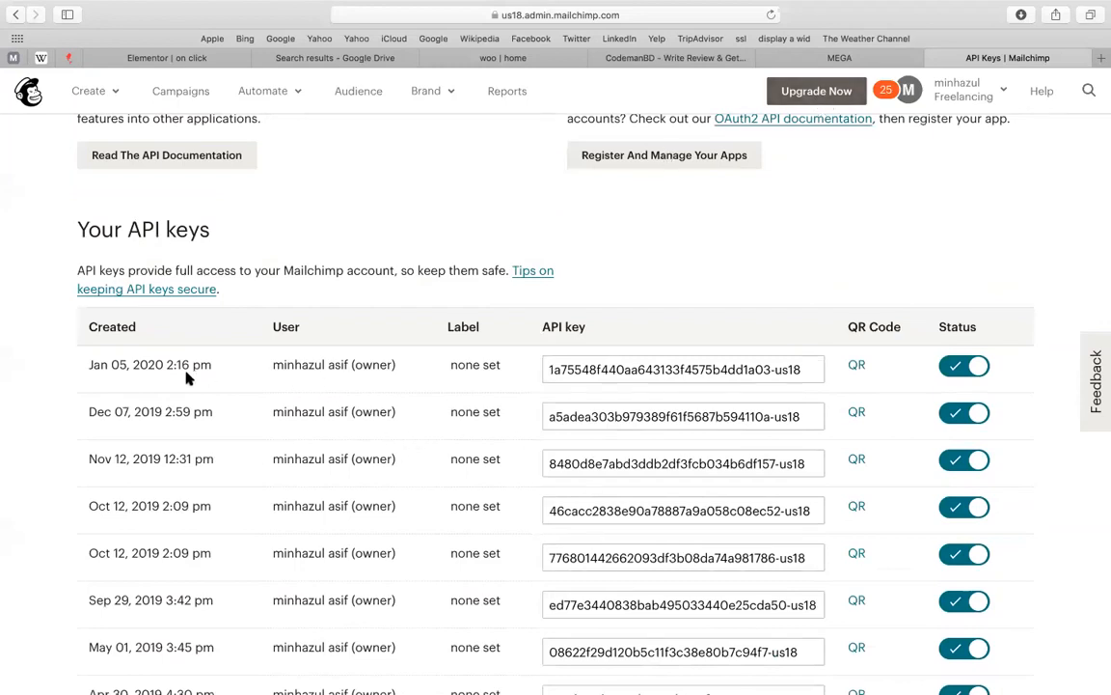
click(614, 368)
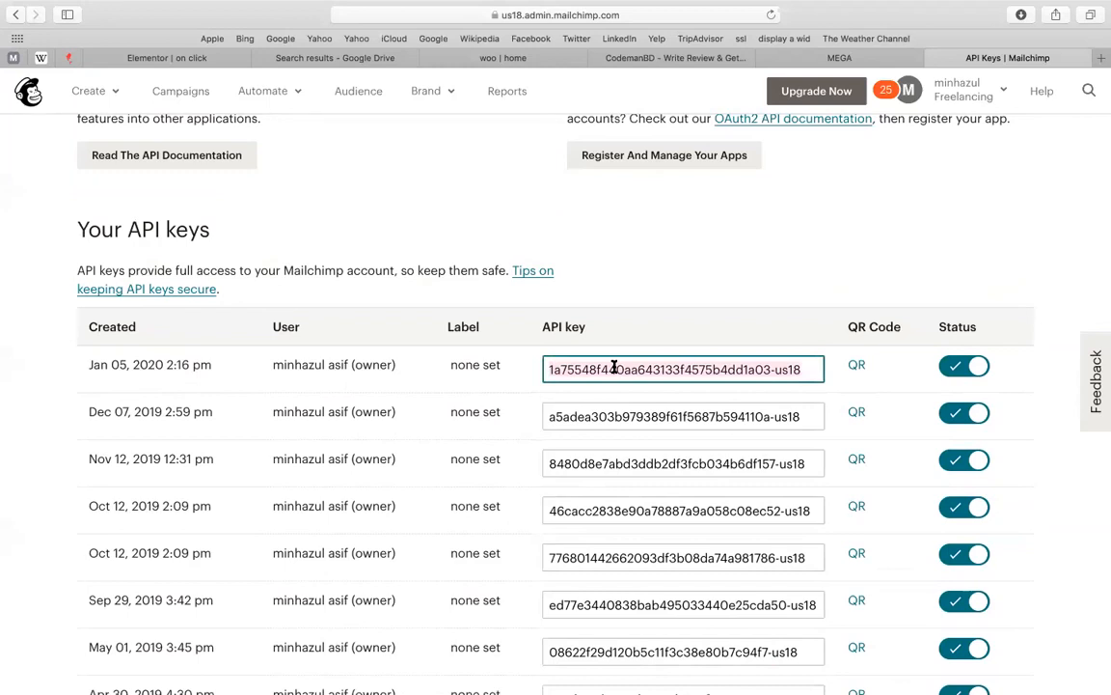
click(423, 311)
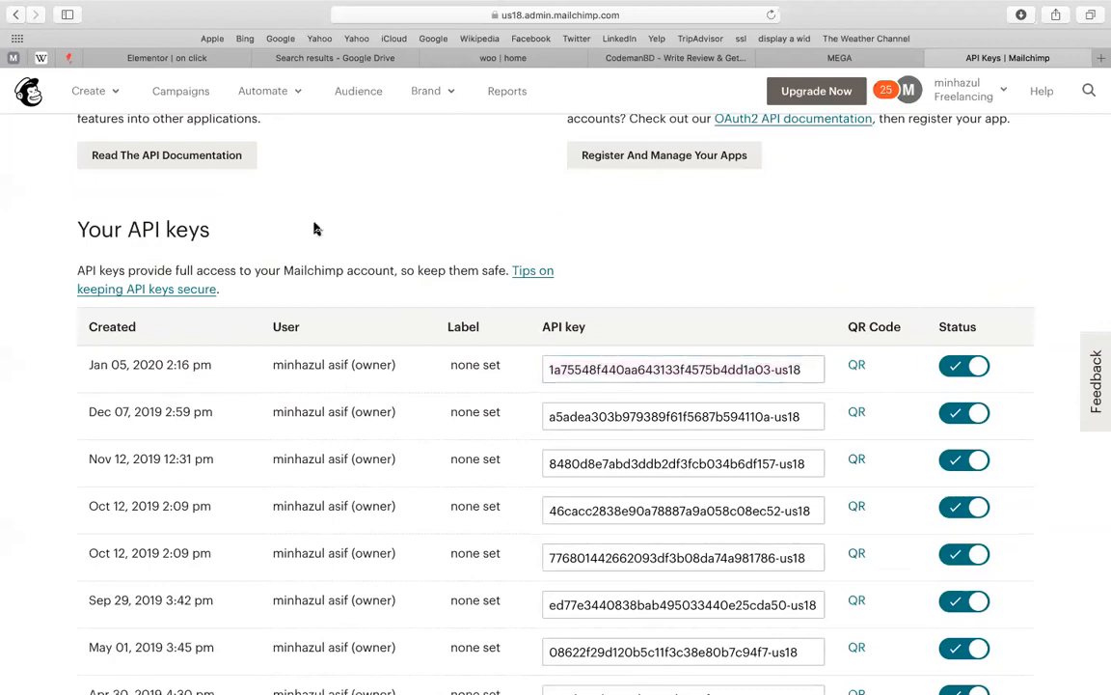
click(190, 60)
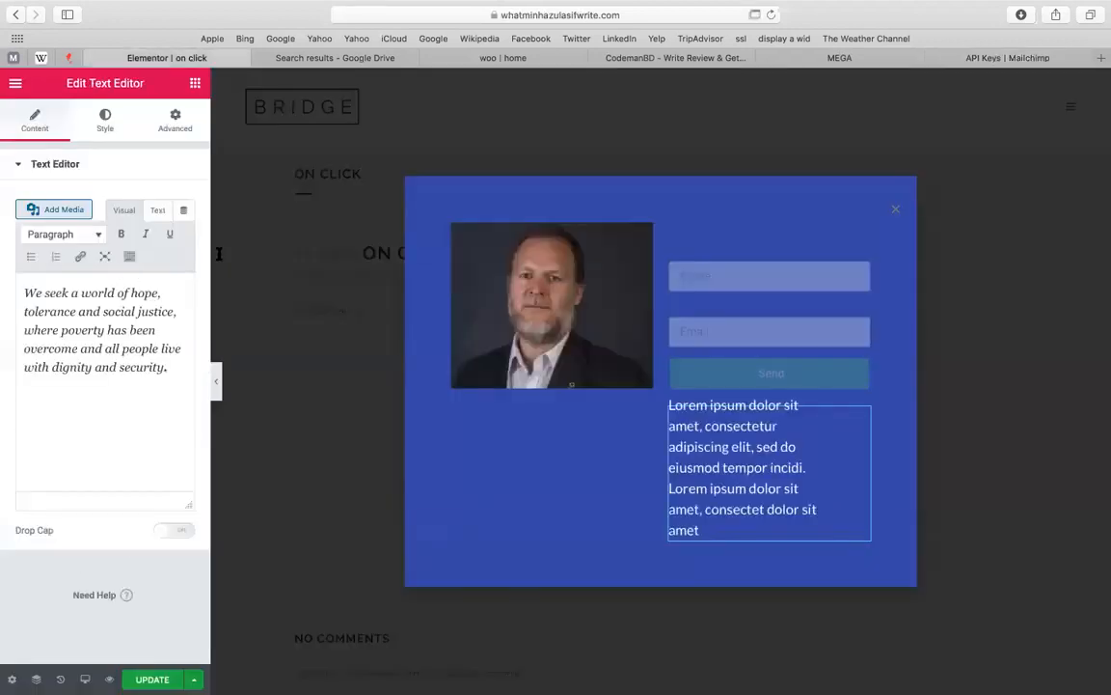
Change the paragraph below the form to 'We seek a world of hope, tolerance and social justice…'
click(600, 295)
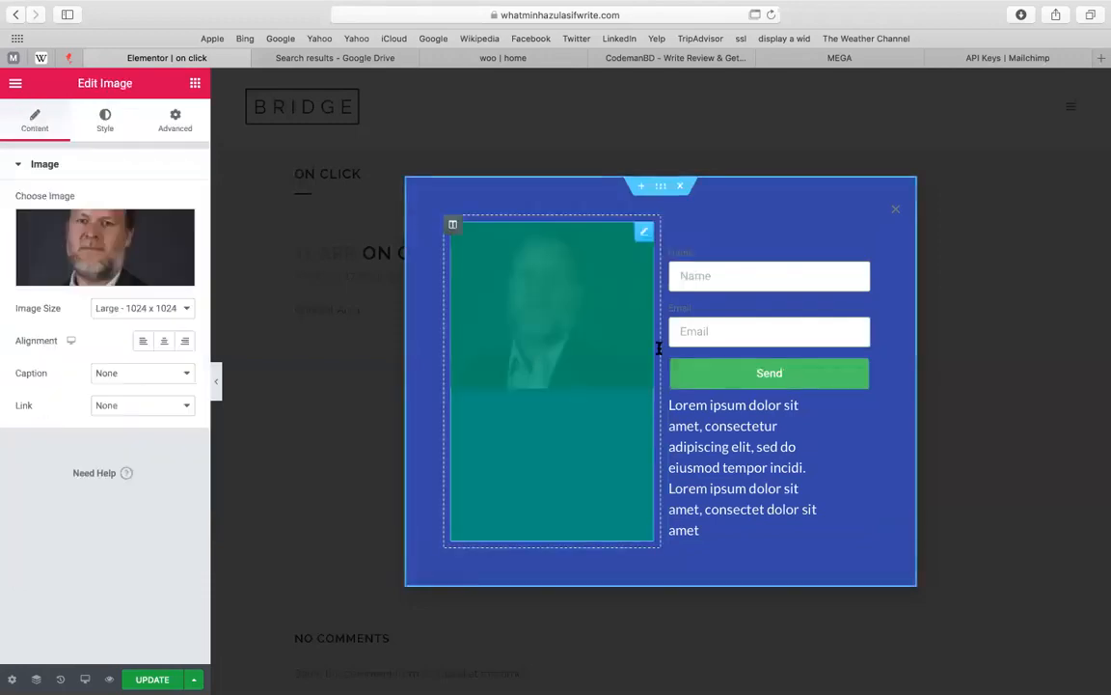
click(772, 384)
click(752, 429)
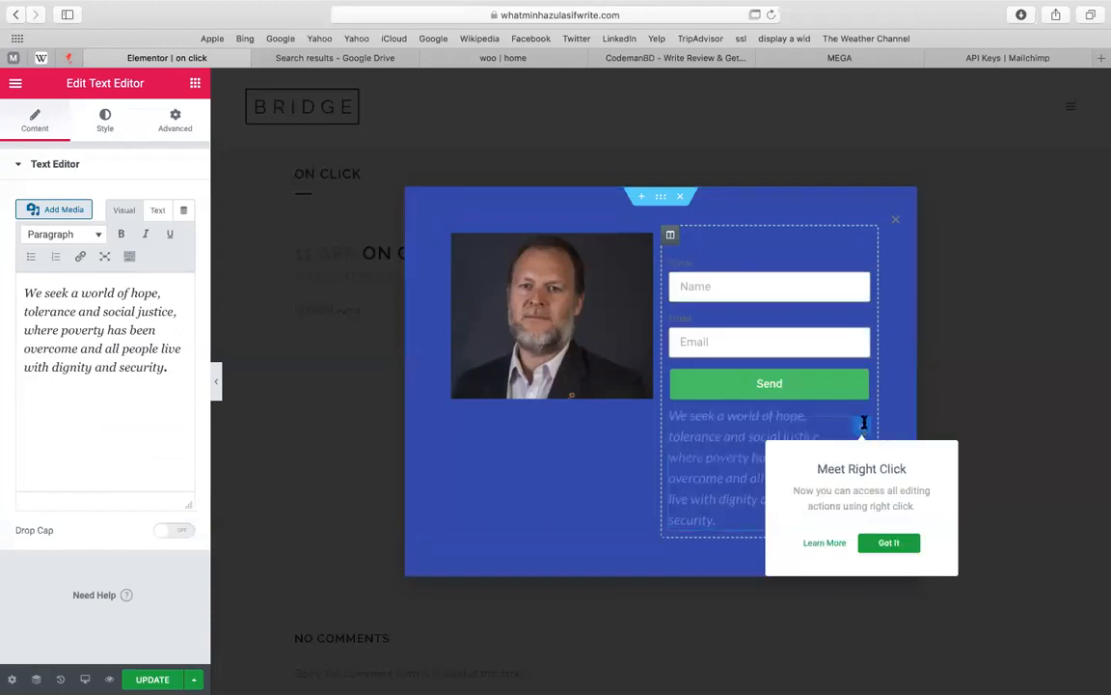
Dismiss the right-click tip and delete the extra widget from the popup
click(887, 543)
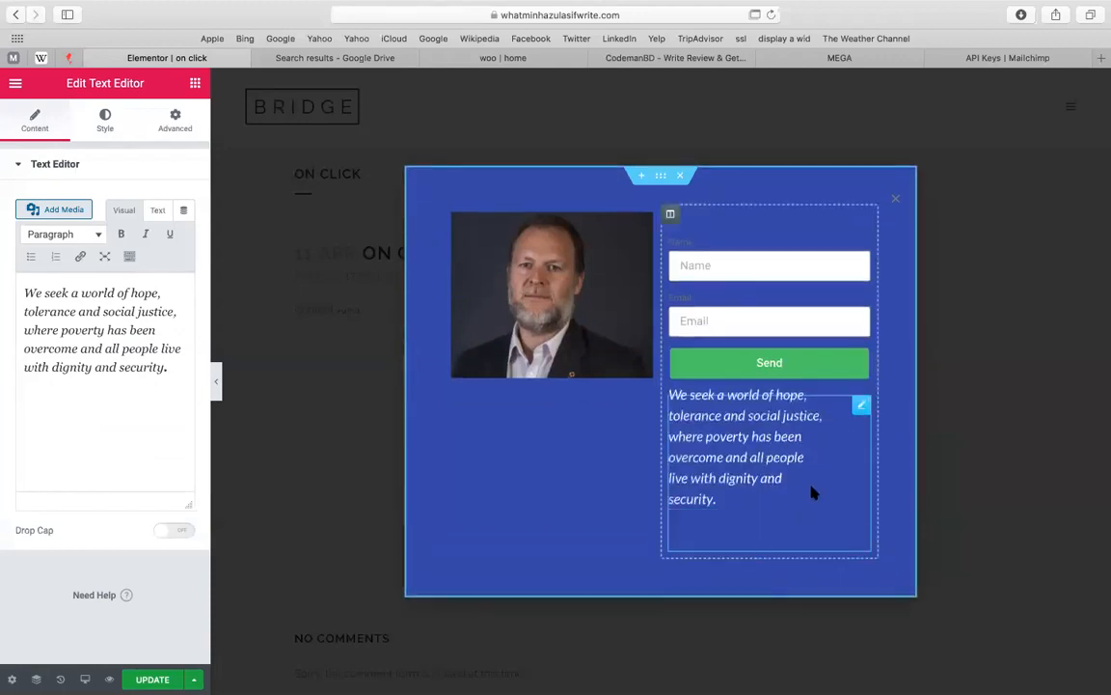
right_click(811, 491)
click(849, 678)
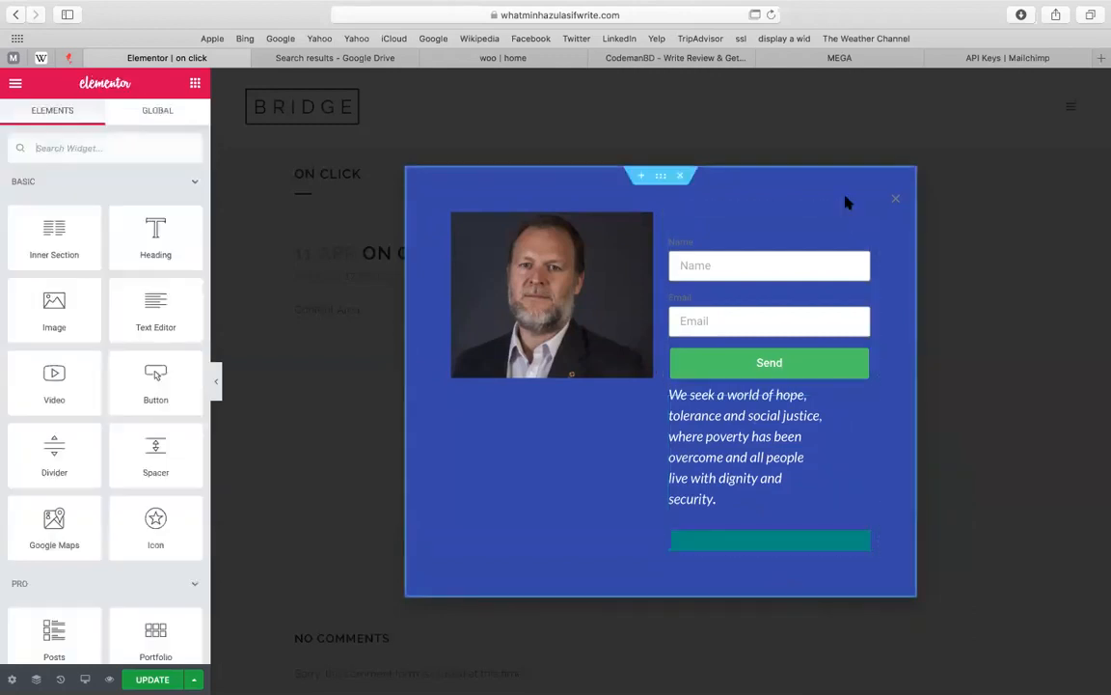
Paste the Mailchimp API key into the form's Custom API Key field and check the Audience list loads
click(763, 305)
click(165, 427)
key(super+v)
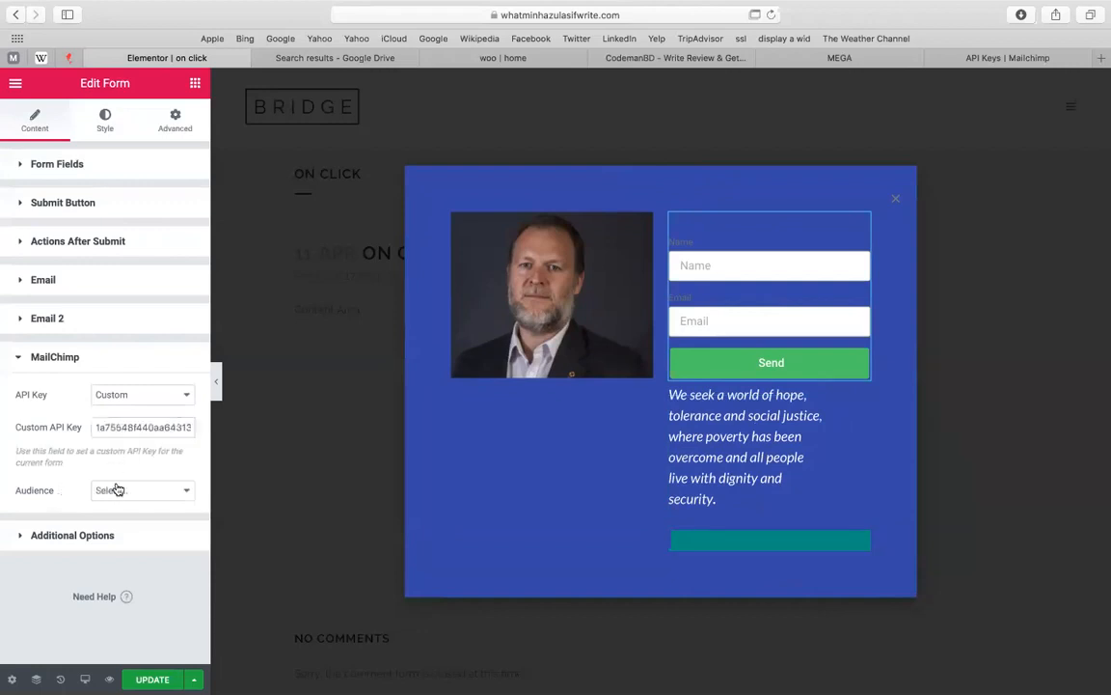
click(115, 490)
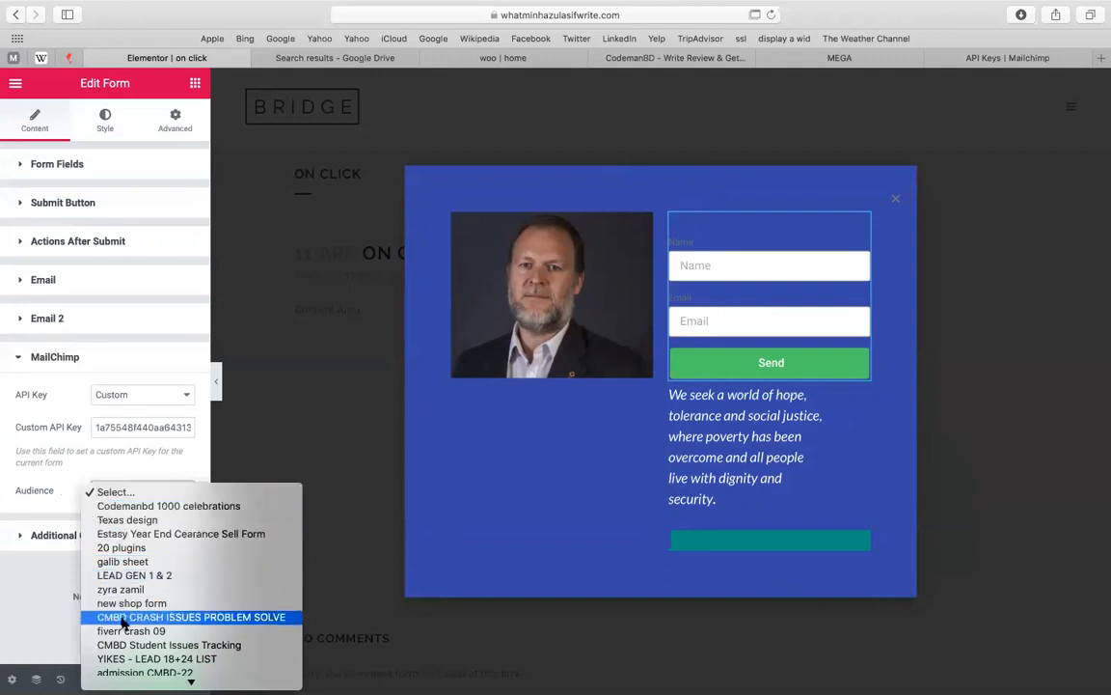
click(726, 249)
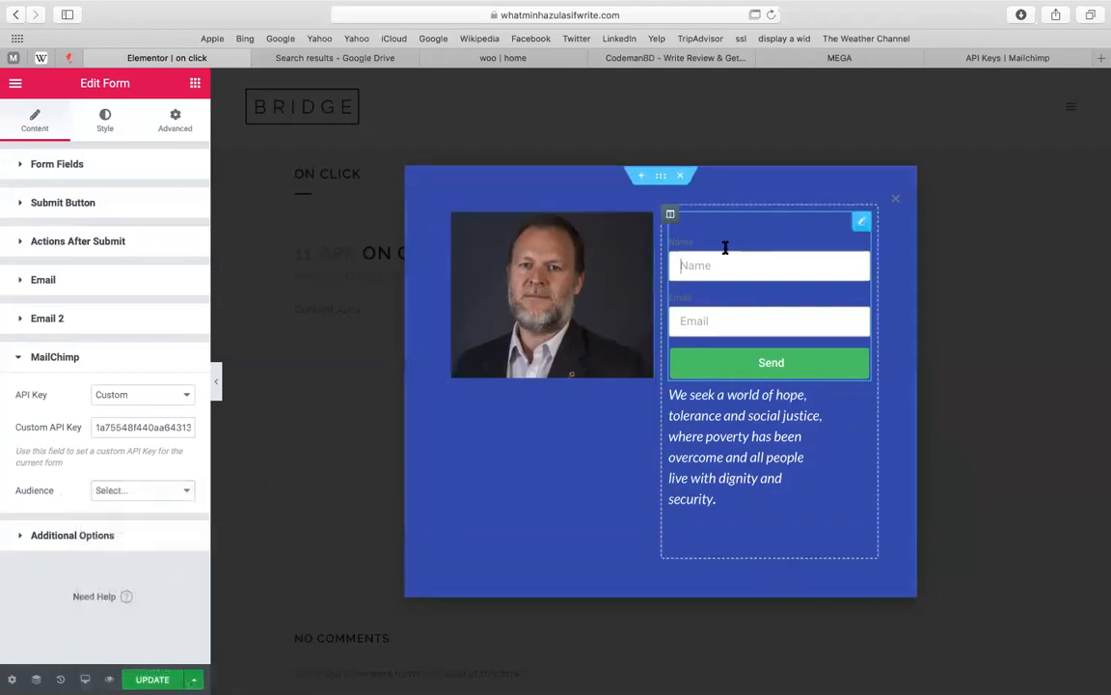
click(1005, 56)
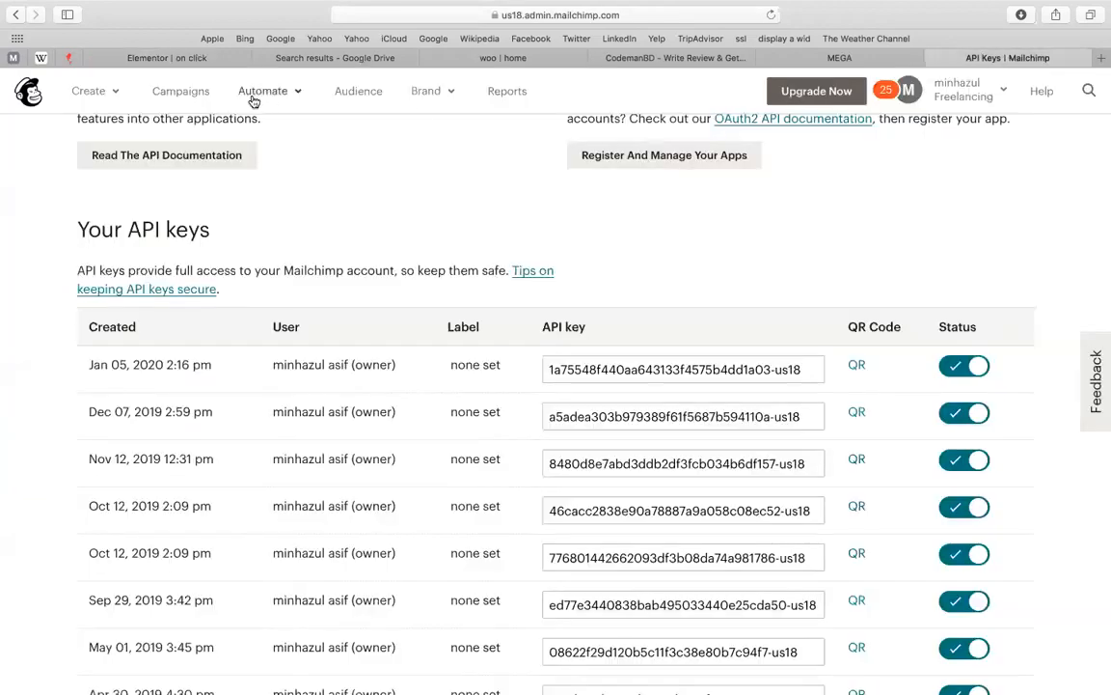
Switch Mailchimp's Audience dashboard to the Estasy Year End Cearance Sell Form audience, 4 contacts
click(358, 96)
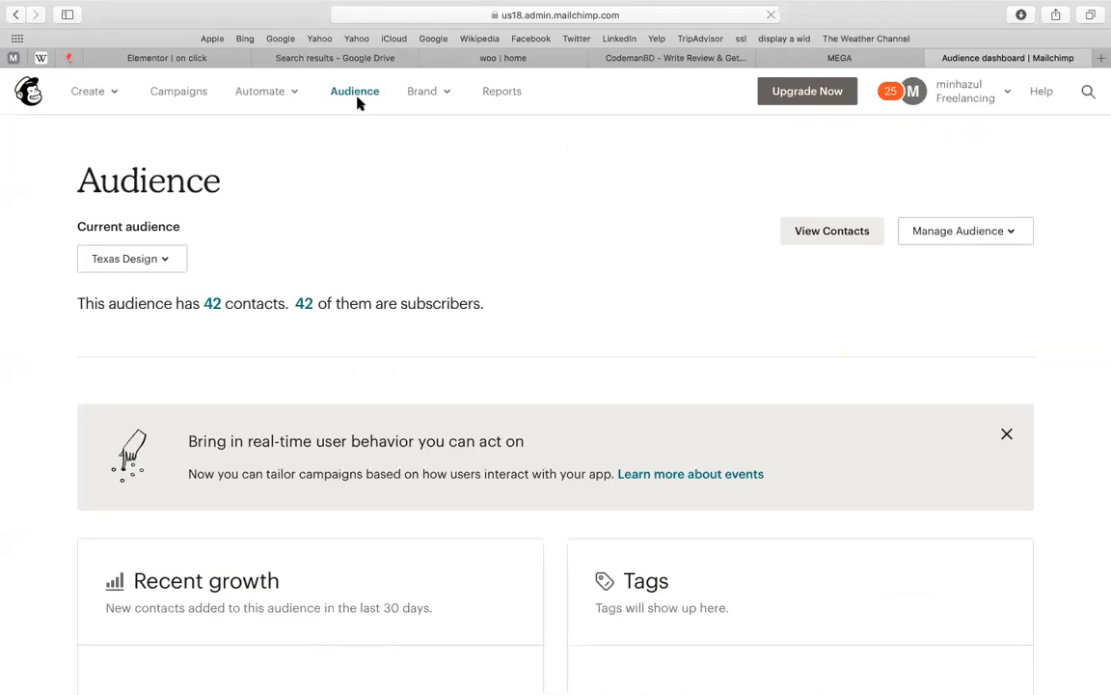
click(120, 249)
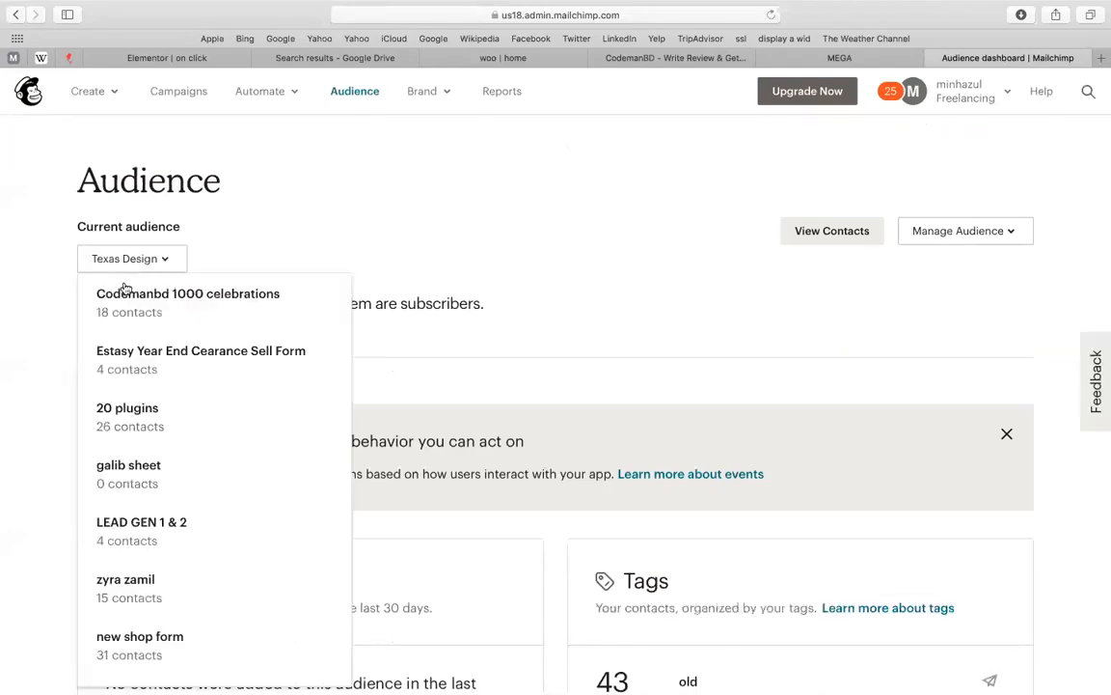
click(130, 389)
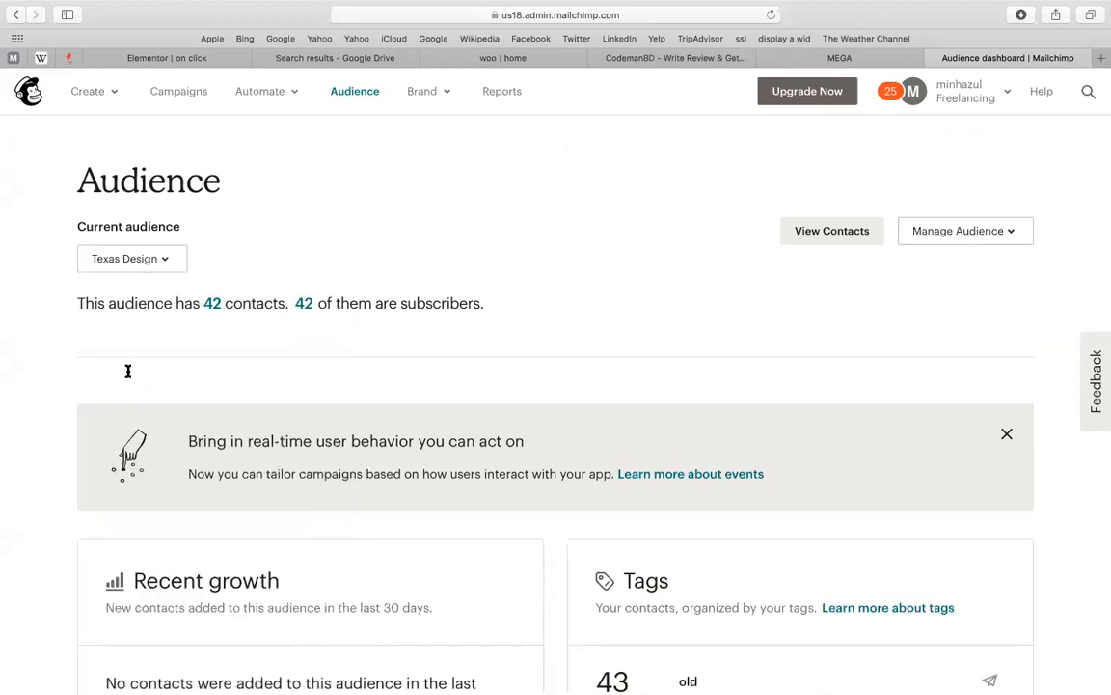
click(209, 259)
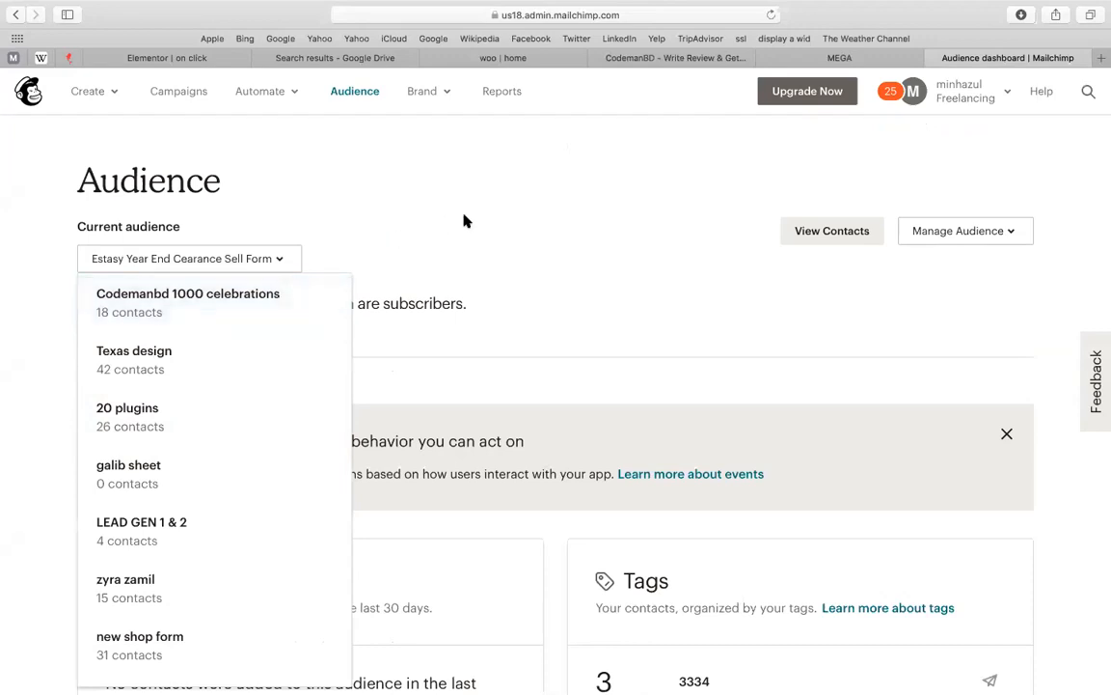
Back in Elementor, open the form's MailChimp Audience choices
click(485, 210)
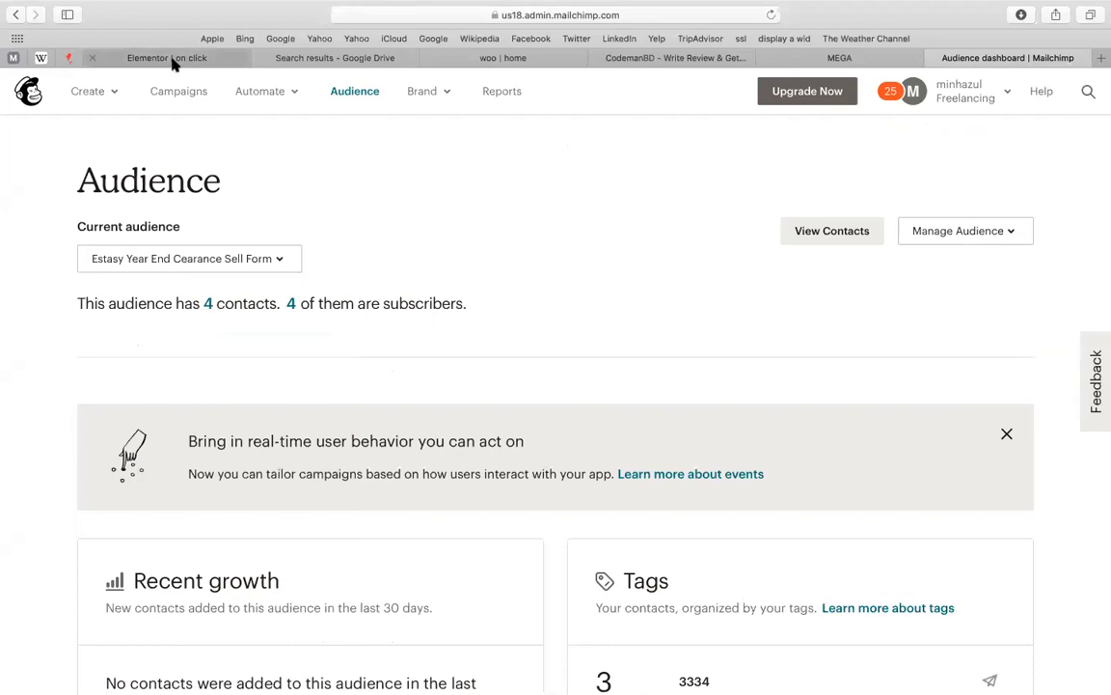
click(172, 58)
click(159, 494)
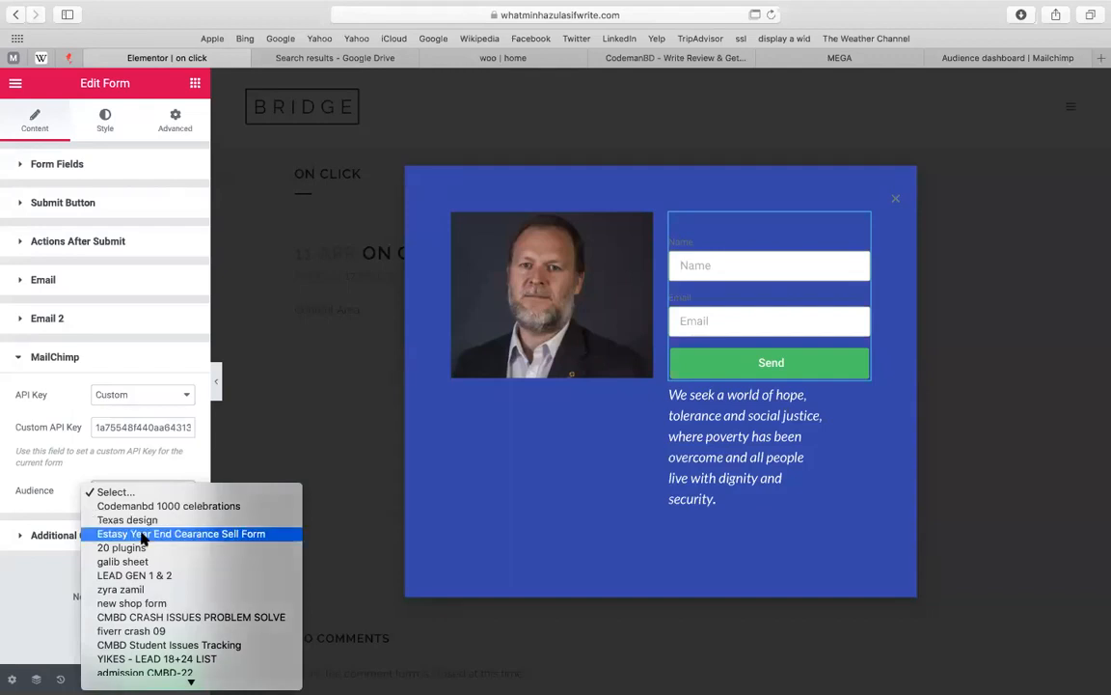
Set the form's MailChimp audience to Estasy Year End Cearance Sell Form and close the settings panel
click(142, 534)
drag(141, 535, 162, 507)
click(151, 494)
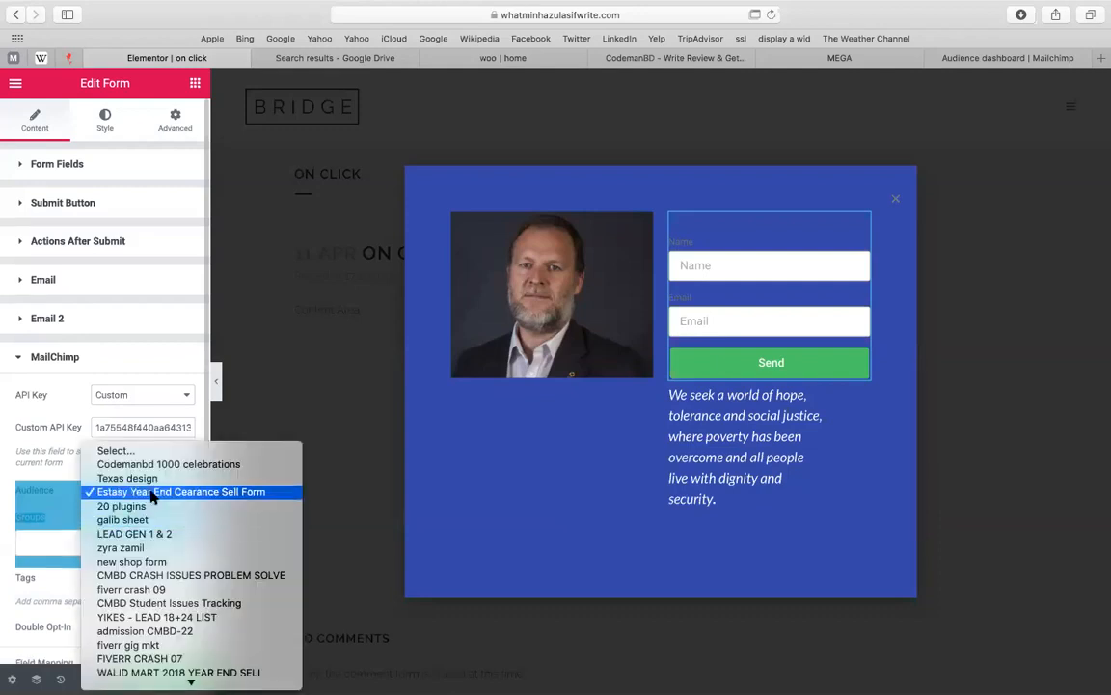
click(152, 494)
click(152, 496)
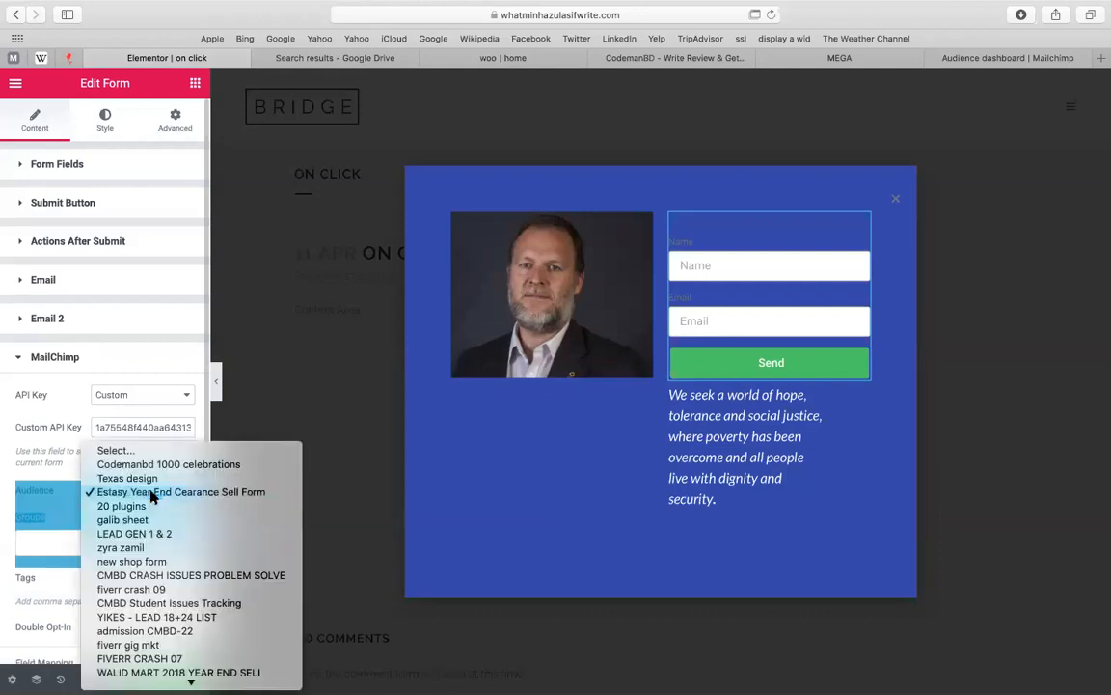
click(152, 494)
click(75, 472)
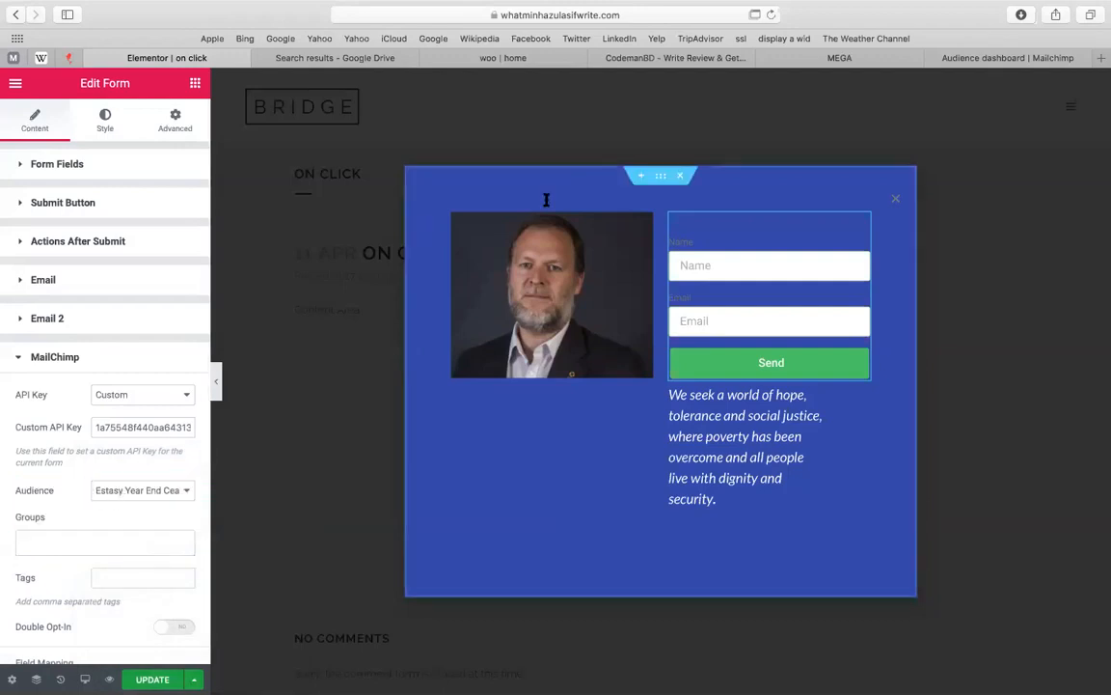
click(786, 142)
click(1001, 60)
drag(1001, 60, 840, 59)
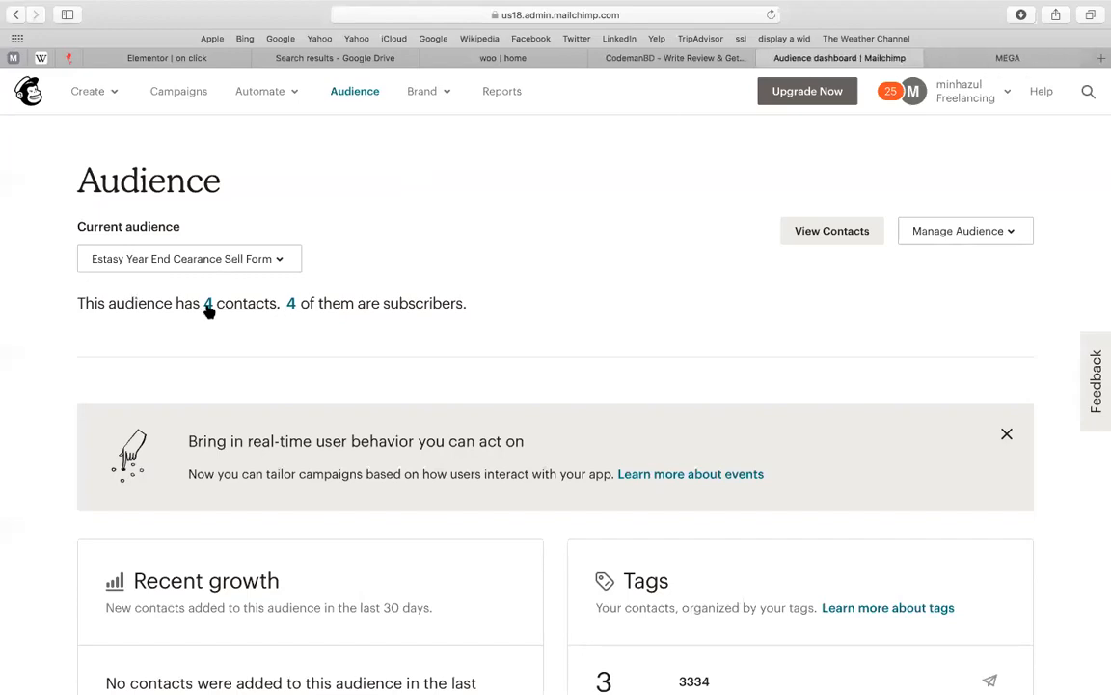
Return to the 'Elementor | on click' popup editor showing the portrait, form and text
click(181, 60)
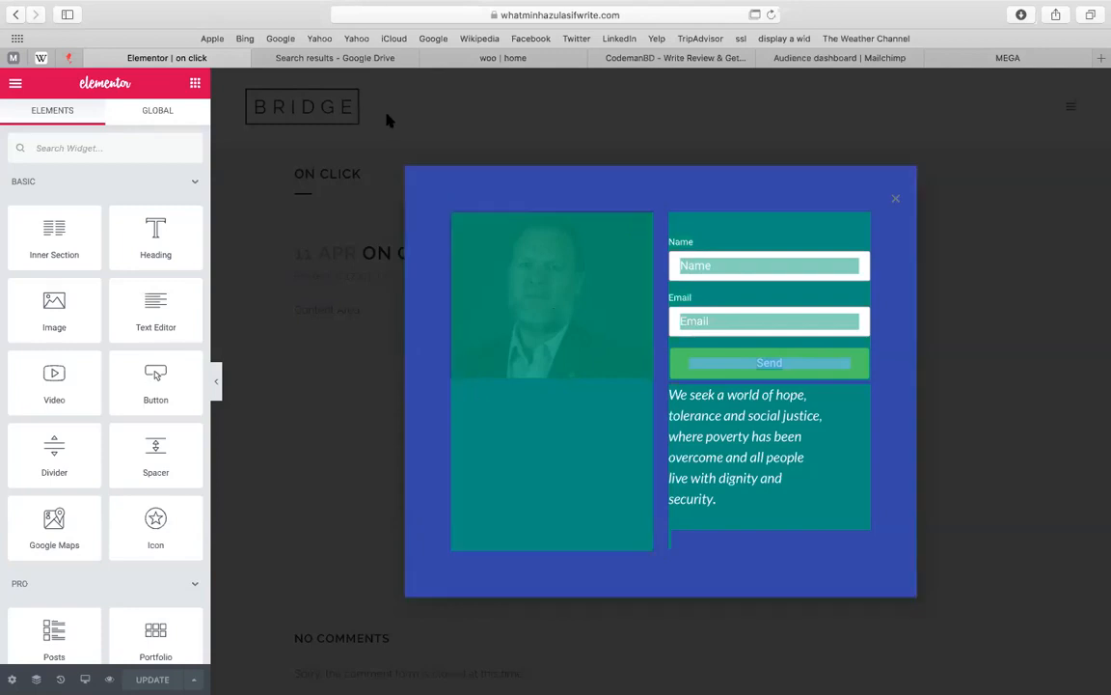
Open the full contact list of the audience's four subscribers
click(1003, 59)
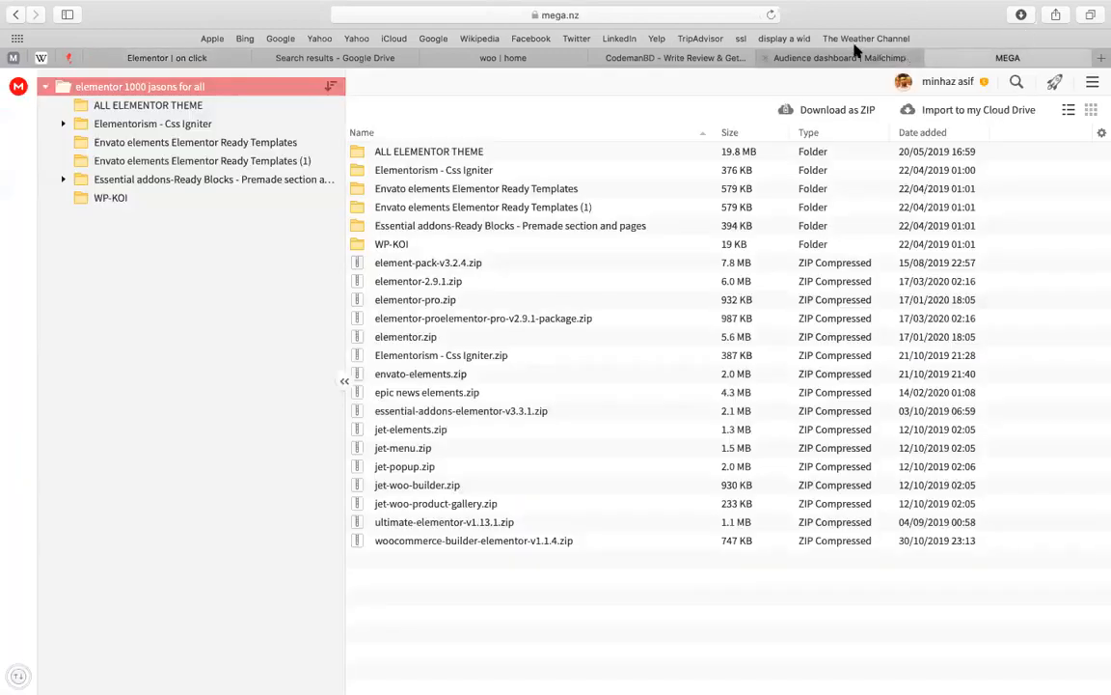
click(841, 58)
click(208, 307)
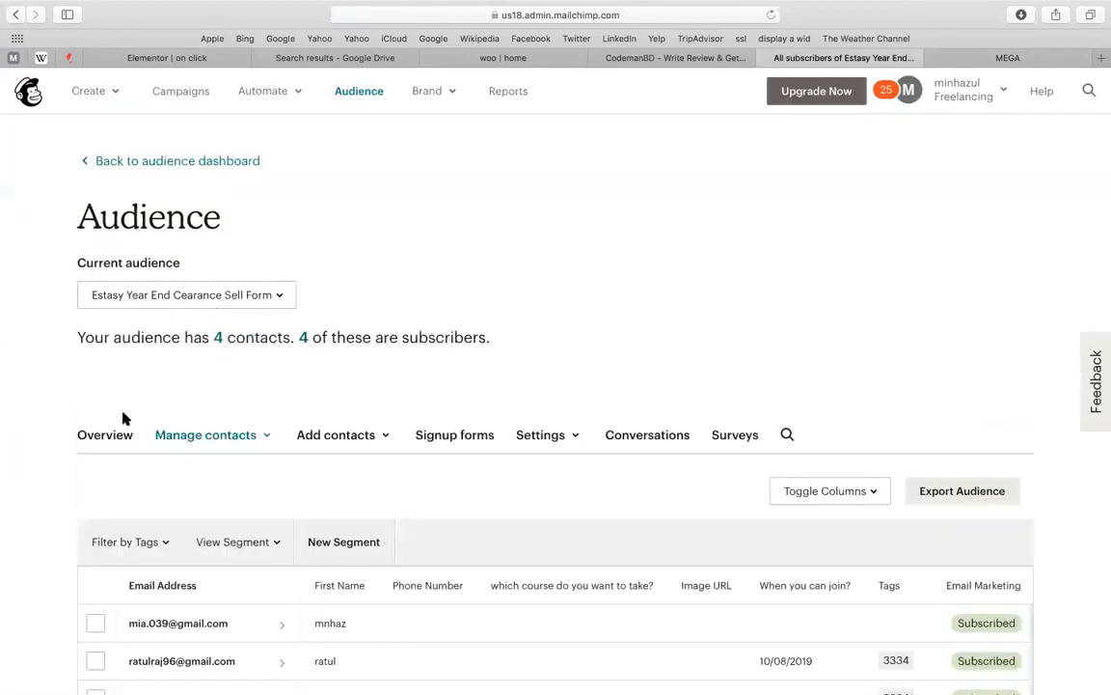
scroll(125, 397, down, 3)
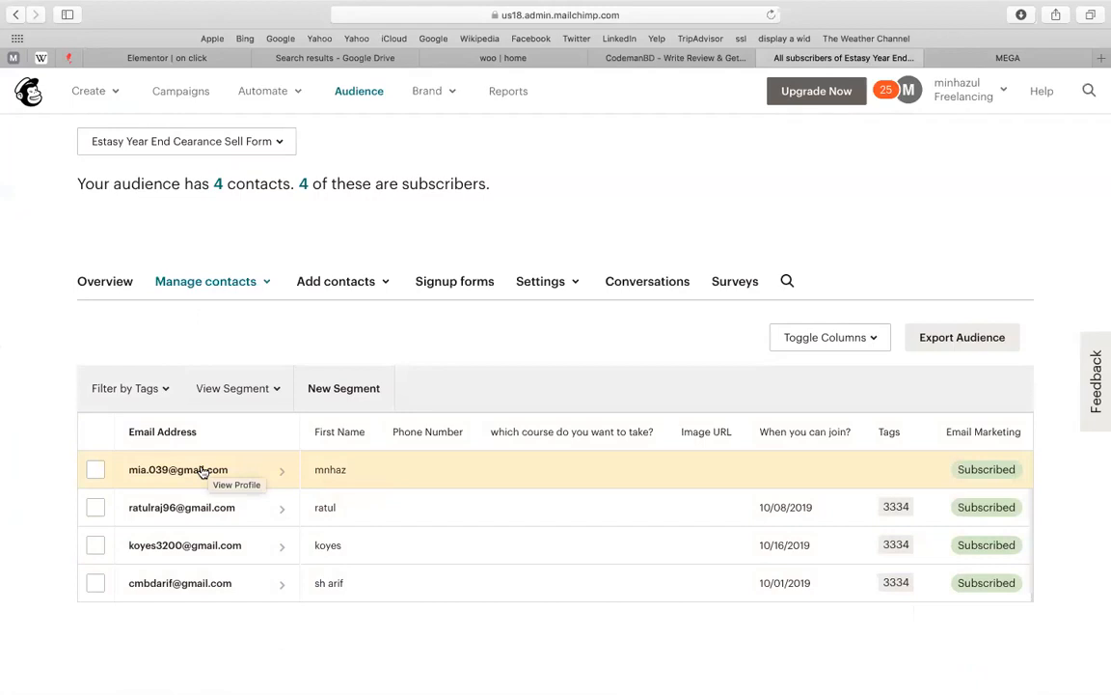
Tick the first three contacts and sort the list by Phone Number
click(95, 469)
click(94, 507)
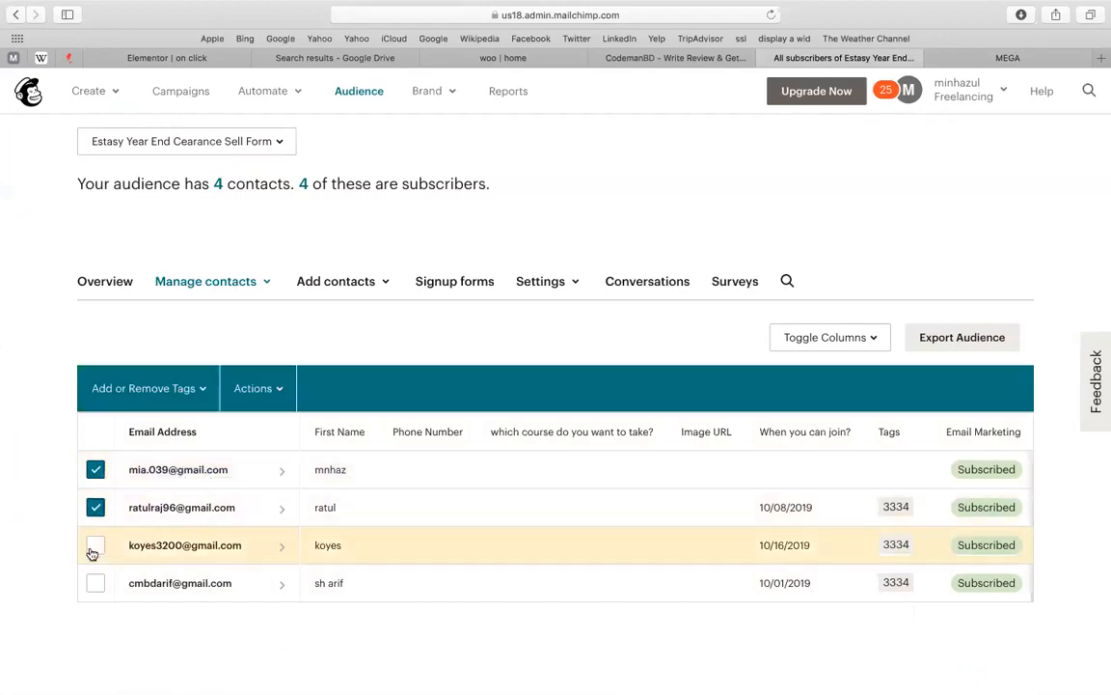
click(94, 546)
click(93, 581)
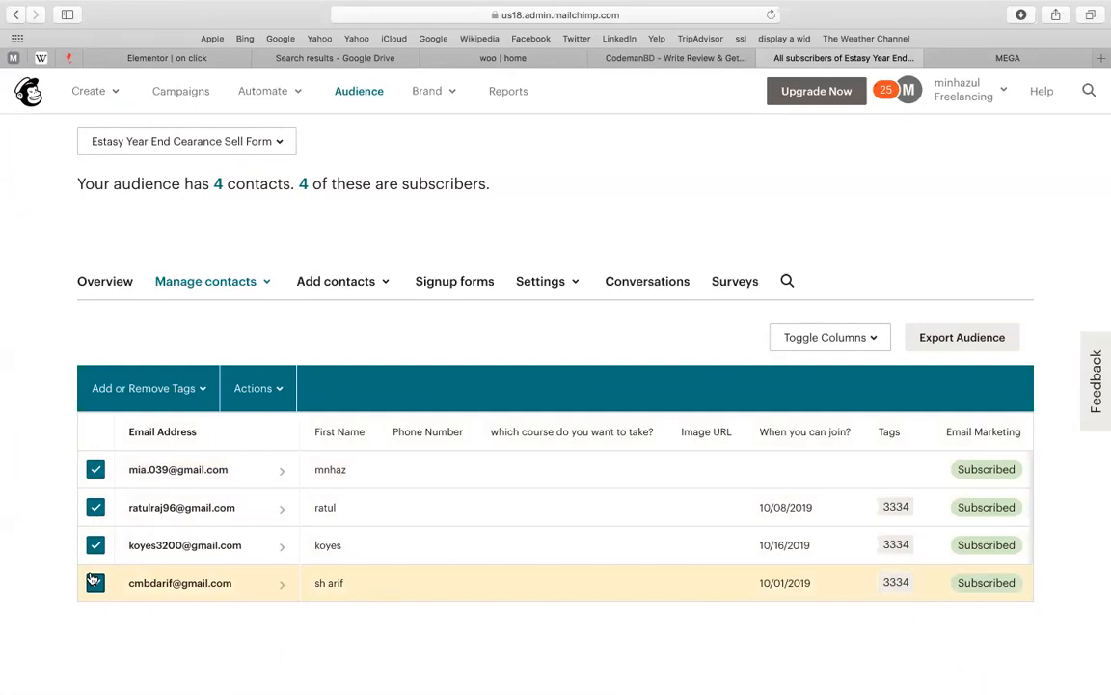
click(93, 582)
click(427, 431)
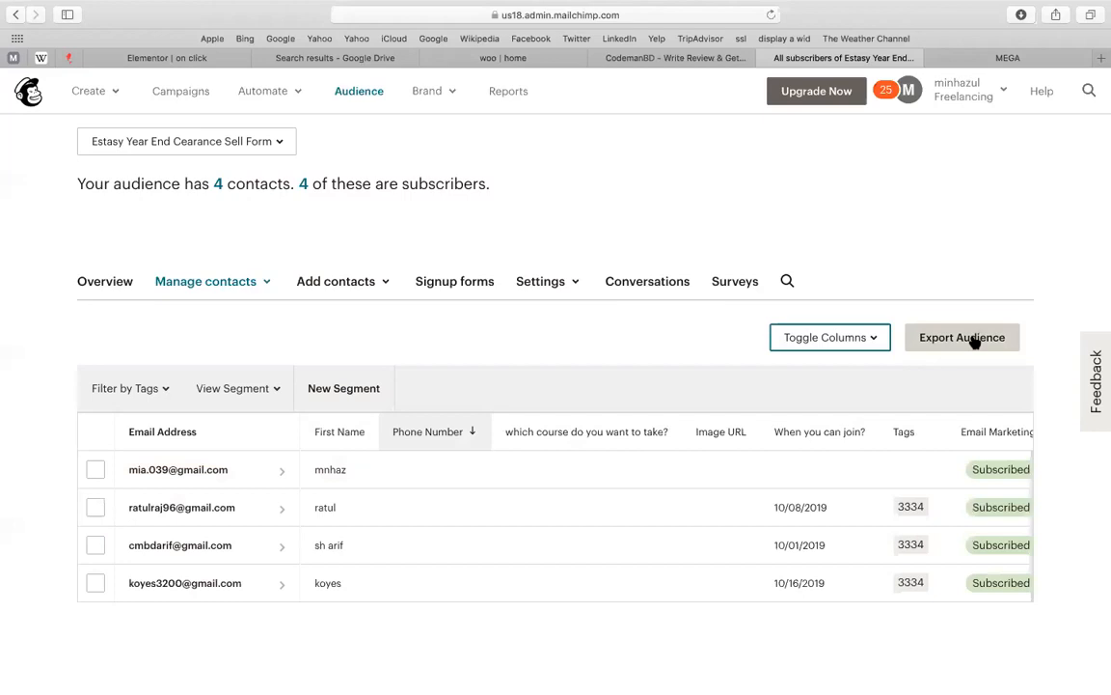
Select all four contacts and sort them by 'When you can join?', reversing the order
click(94, 471)
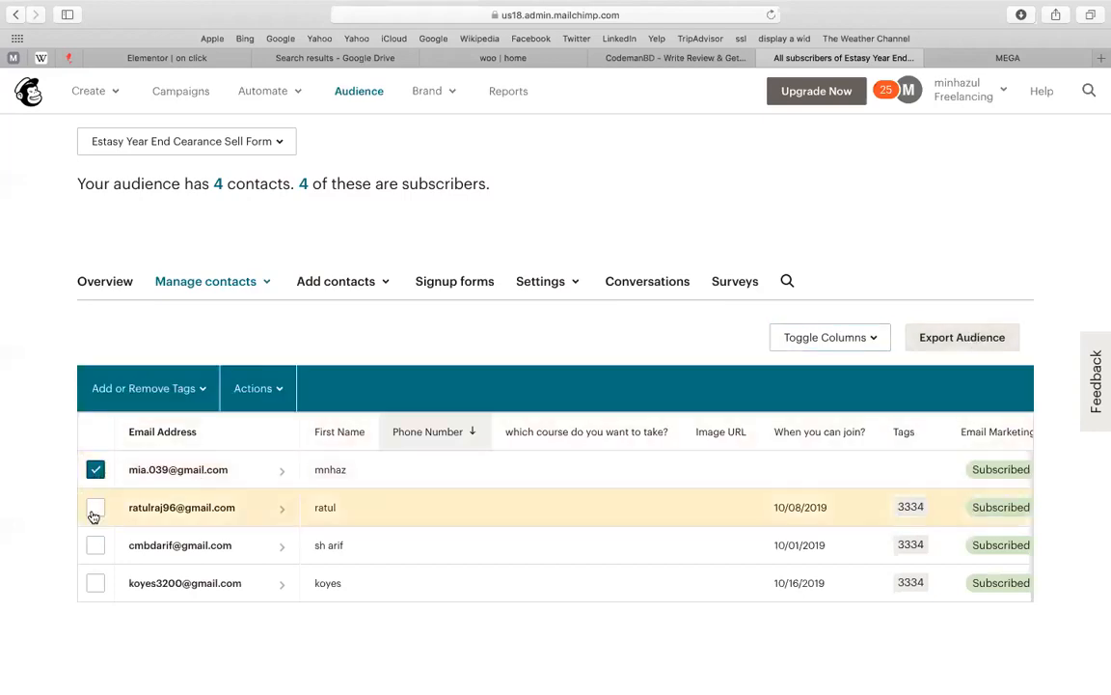
click(94, 507)
click(95, 546)
click(94, 583)
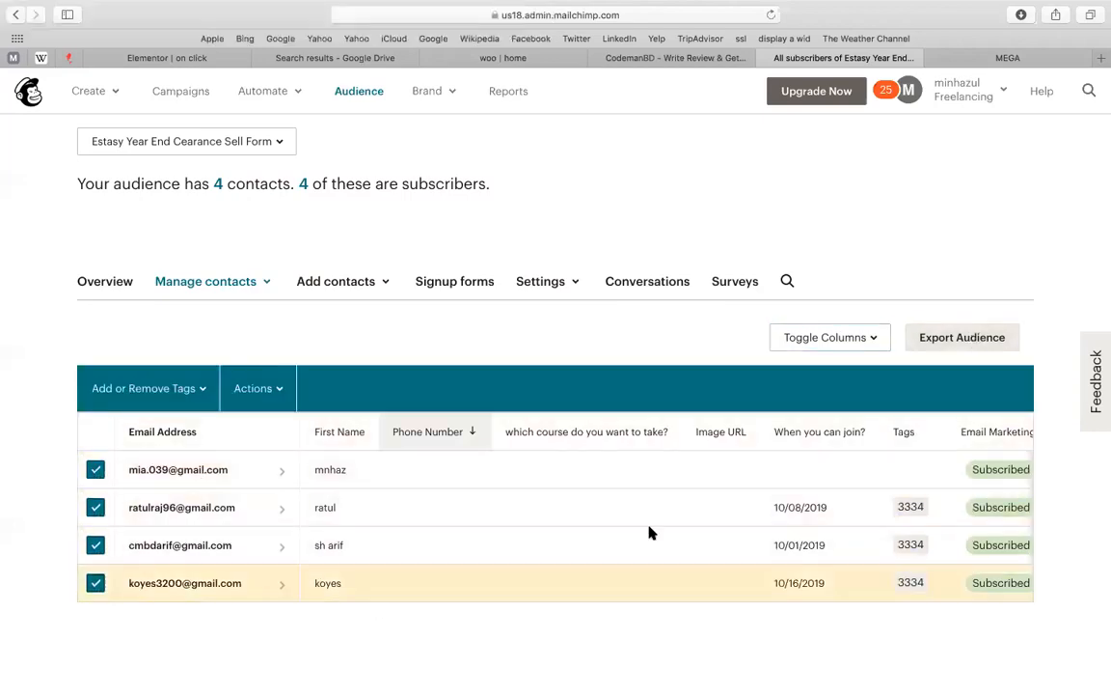
click(866, 428)
click(871, 422)
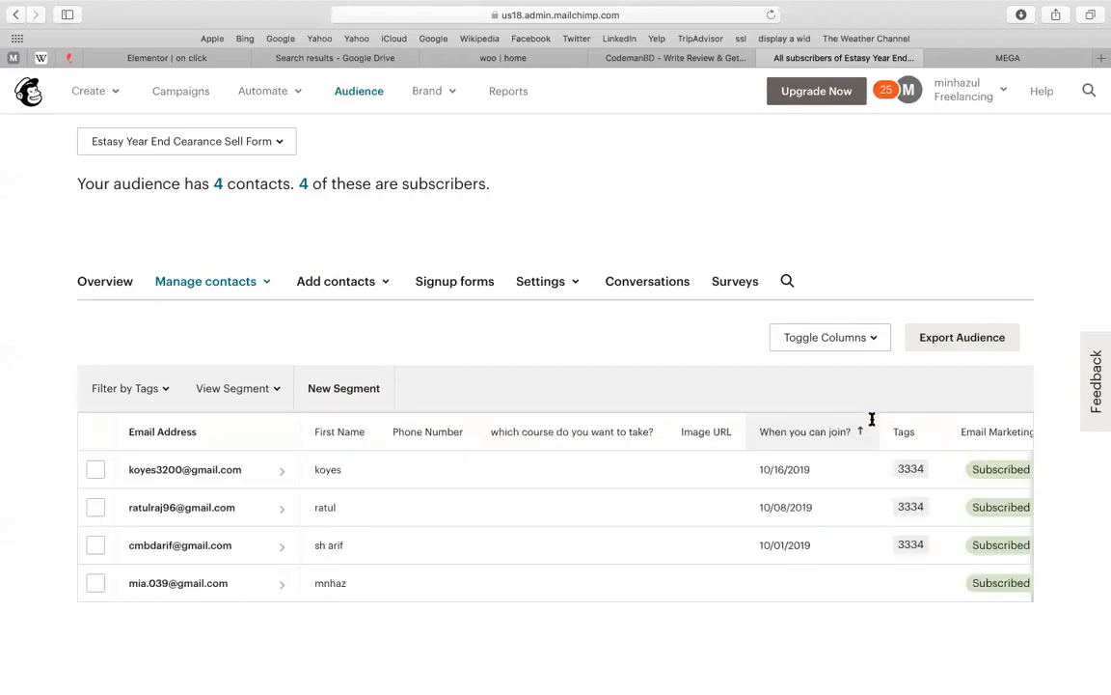
Leave the Zoom launch page and get back to the Mailchimp contacts list
mouse_move(3, 465)
click(145, 460)
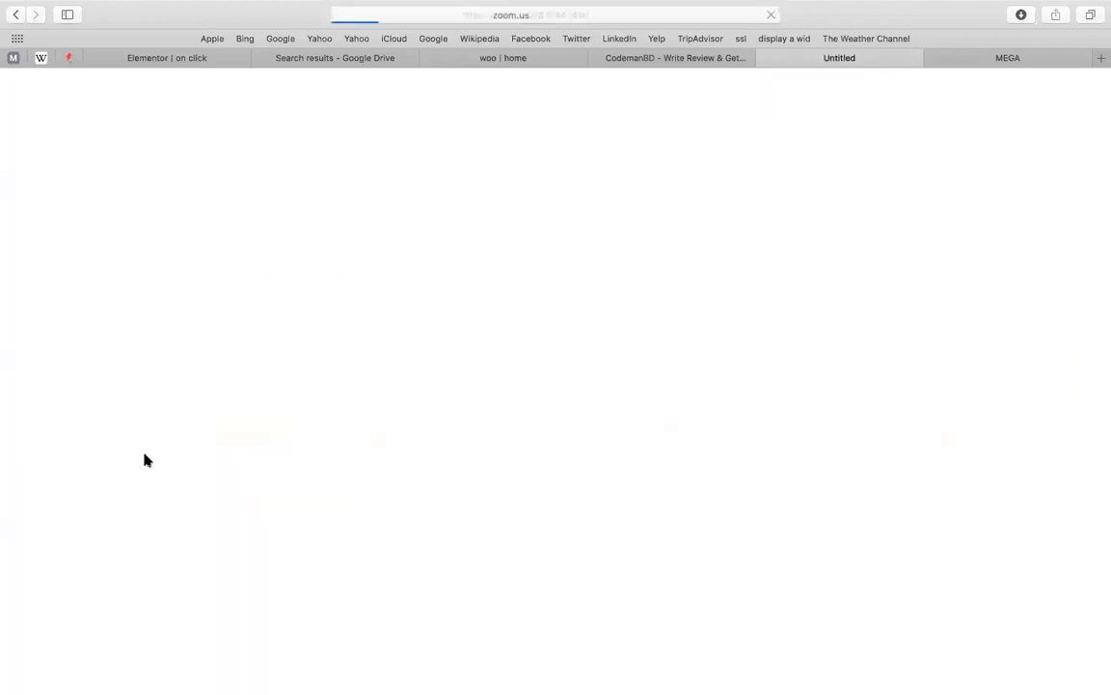
click(880, 8)
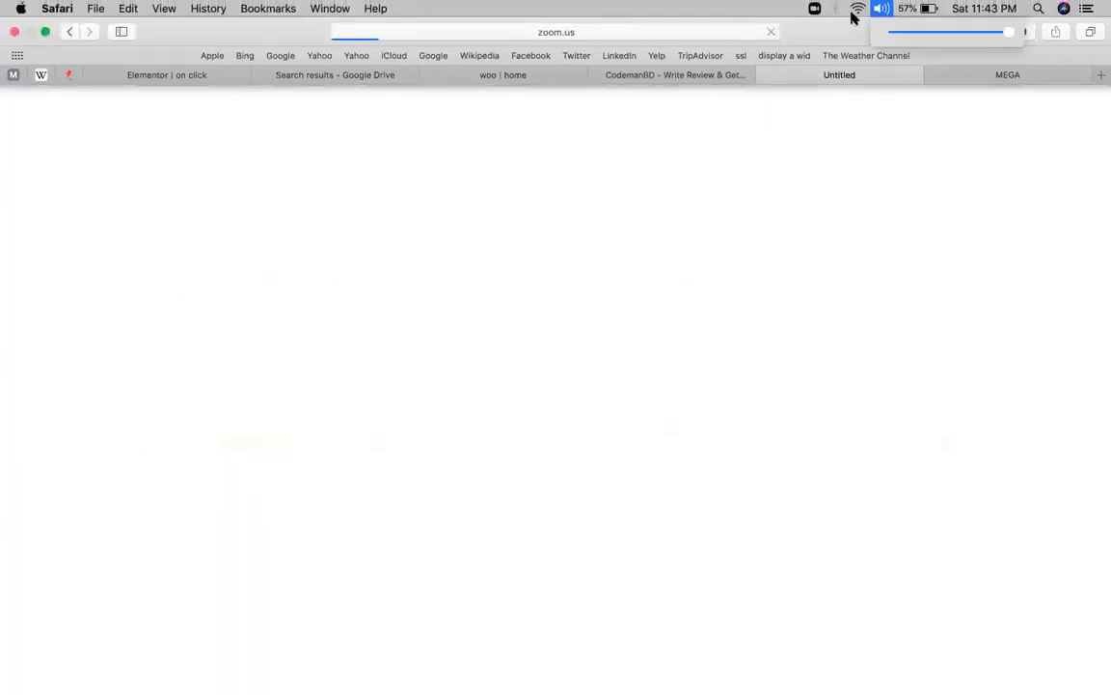
click(677, 77)
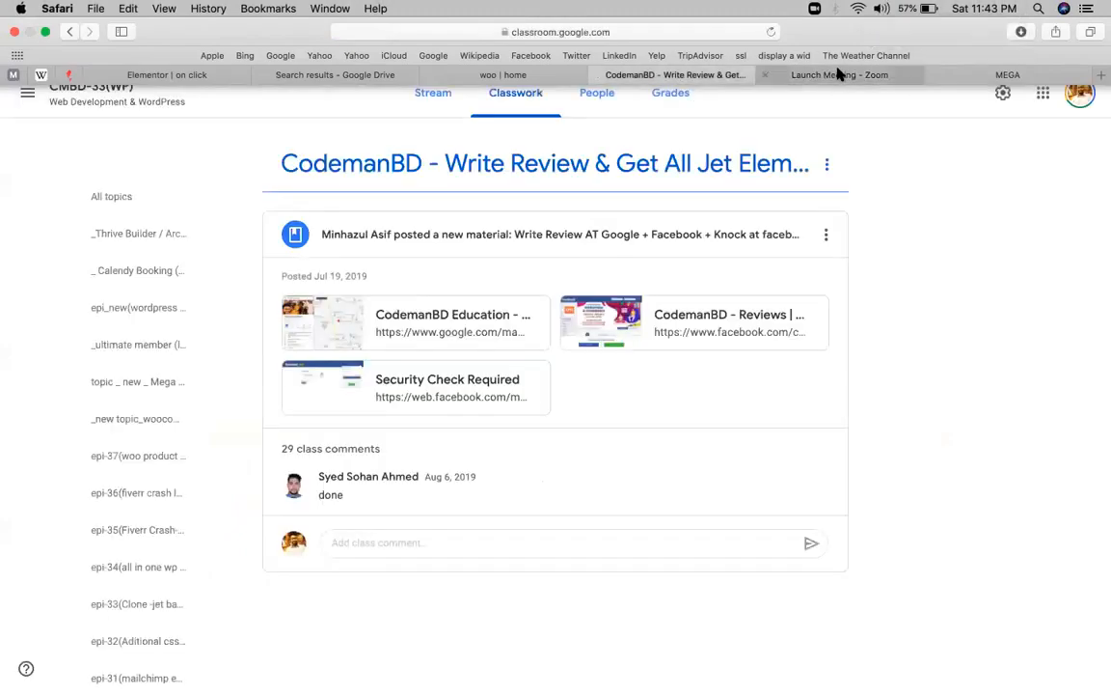
click(839, 75)
click(73, 34)
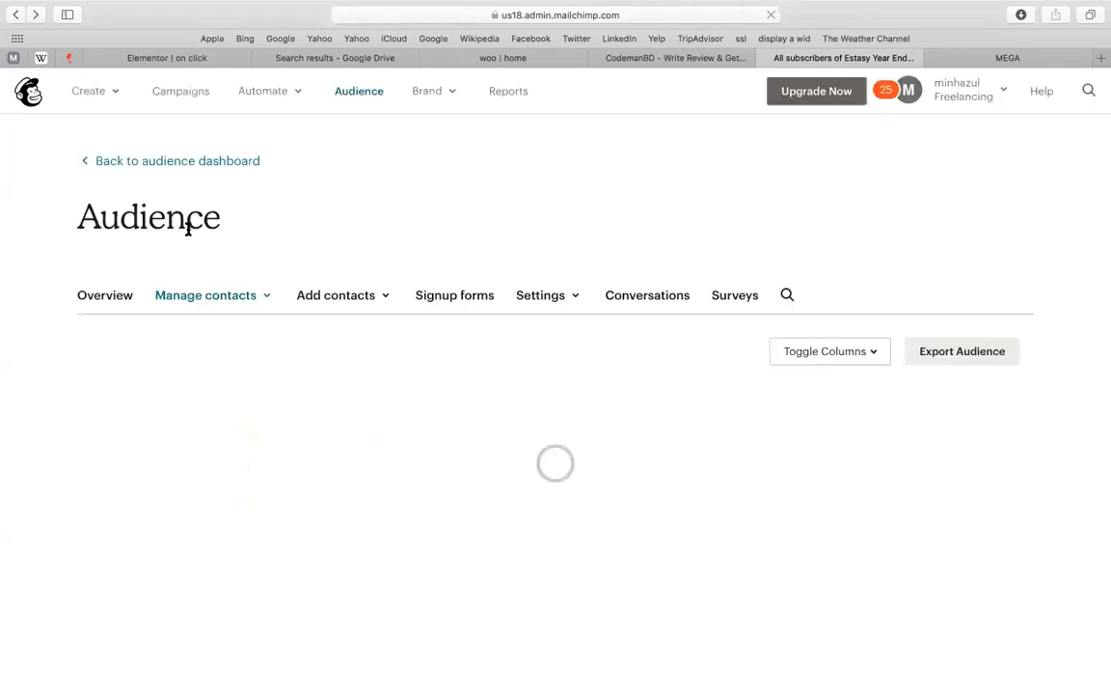
Select all four contacts, review the bulk actions, and start the Export Audience
scroll(37, 452, down, 3)
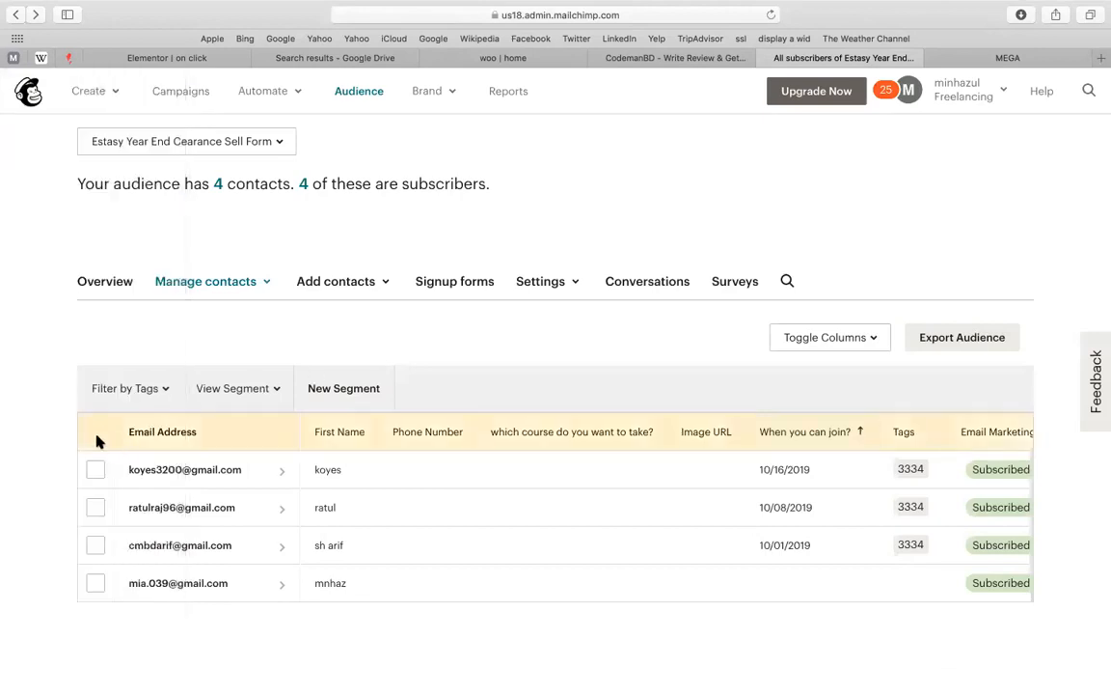
click(95, 469)
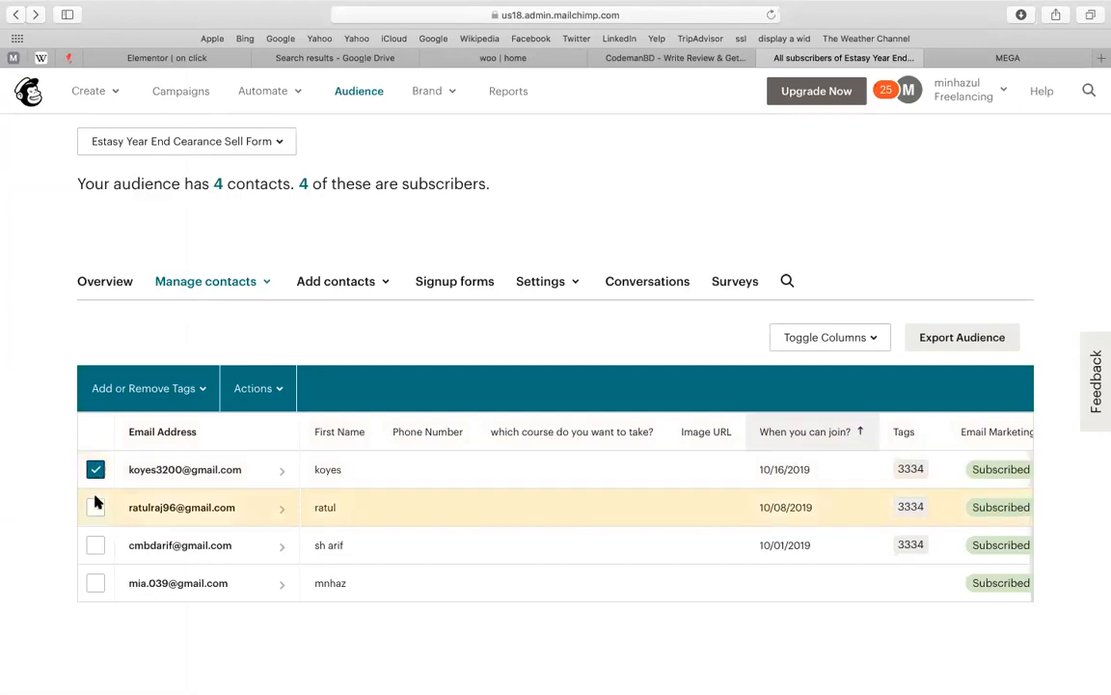
click(95, 506)
click(96, 545)
click(96, 583)
click(275, 388)
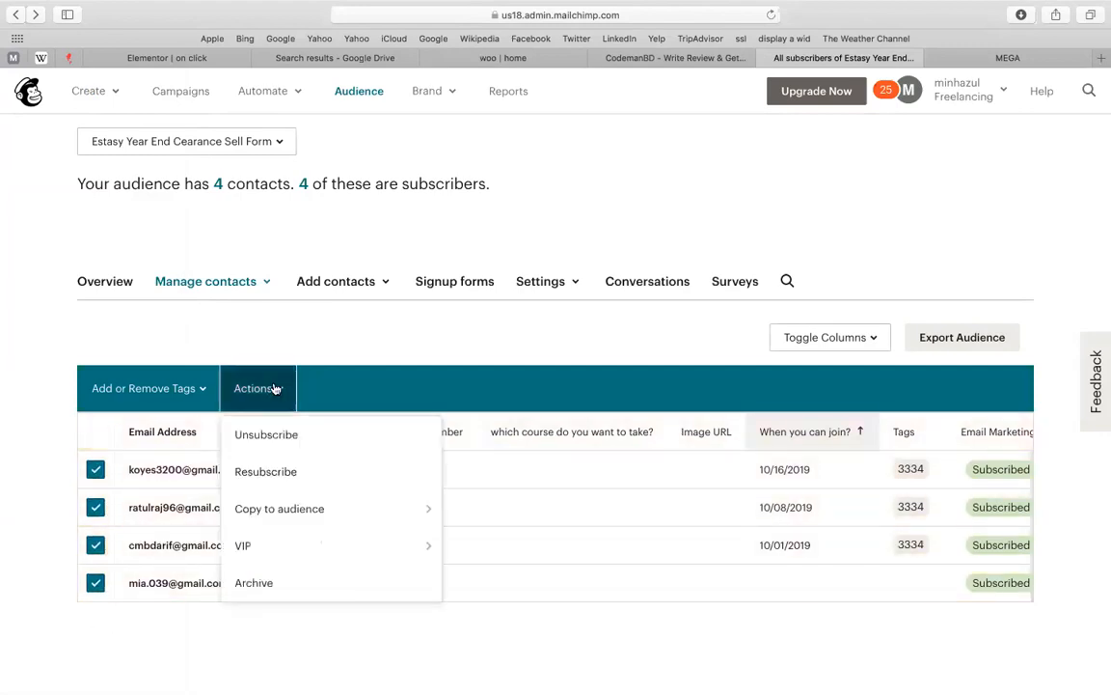
click(359, 297)
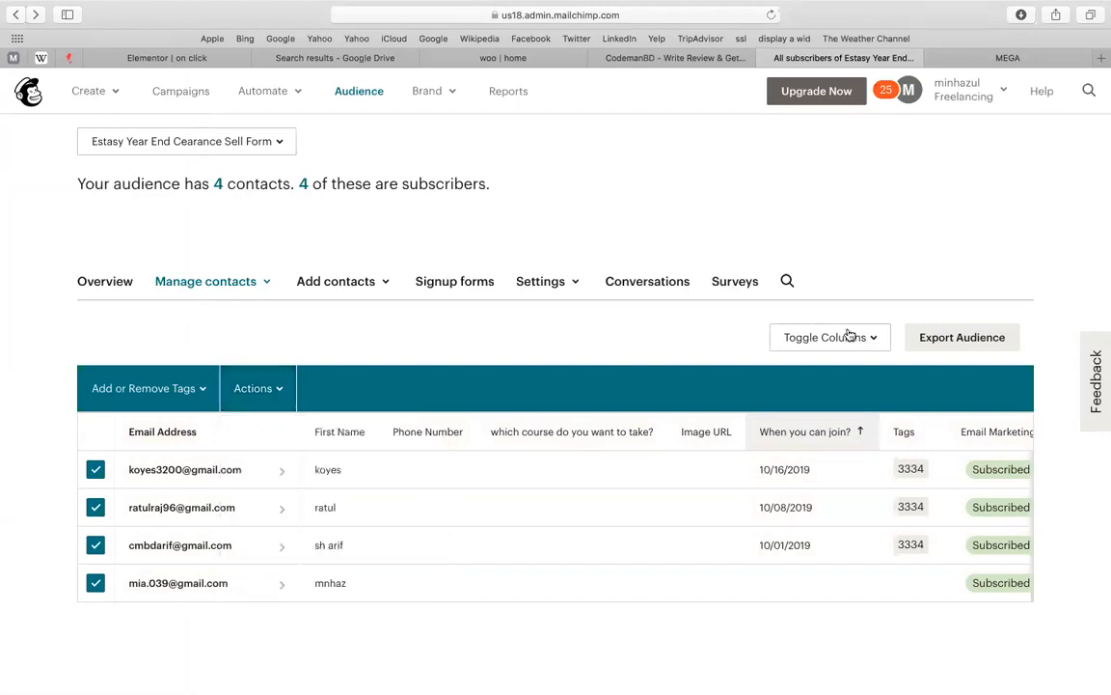
click(931, 335)
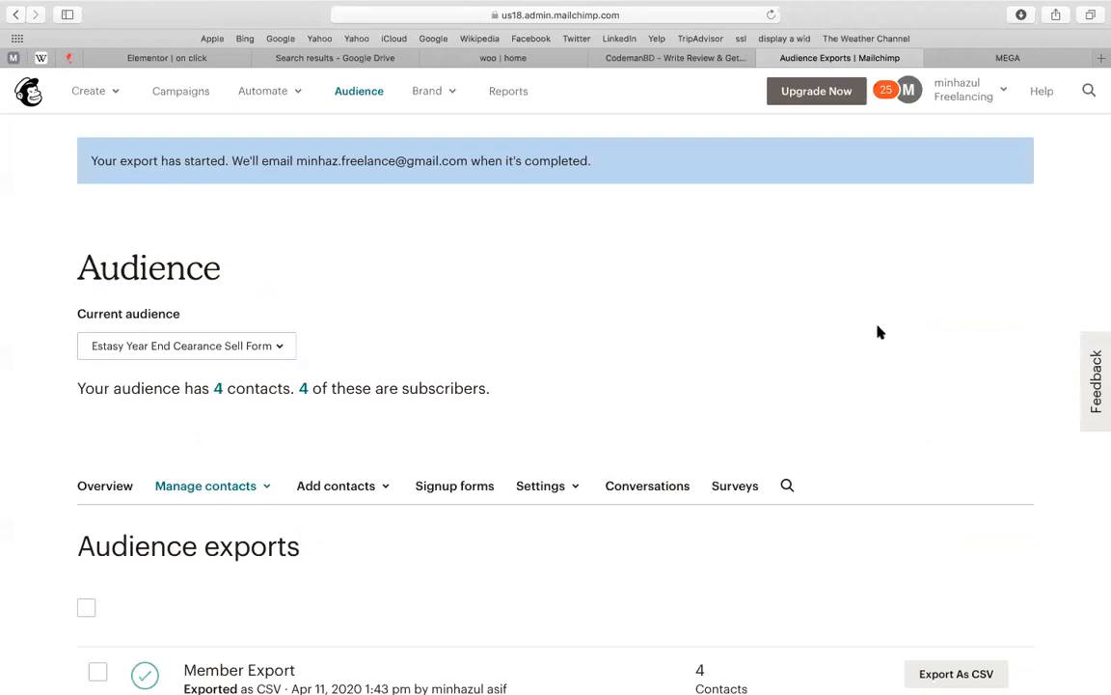
Export the members as CSV, allow the download, and reveal subscribed_members_export_0b3df4dd53.csv in Finder
scroll(878, 332, down, 1)
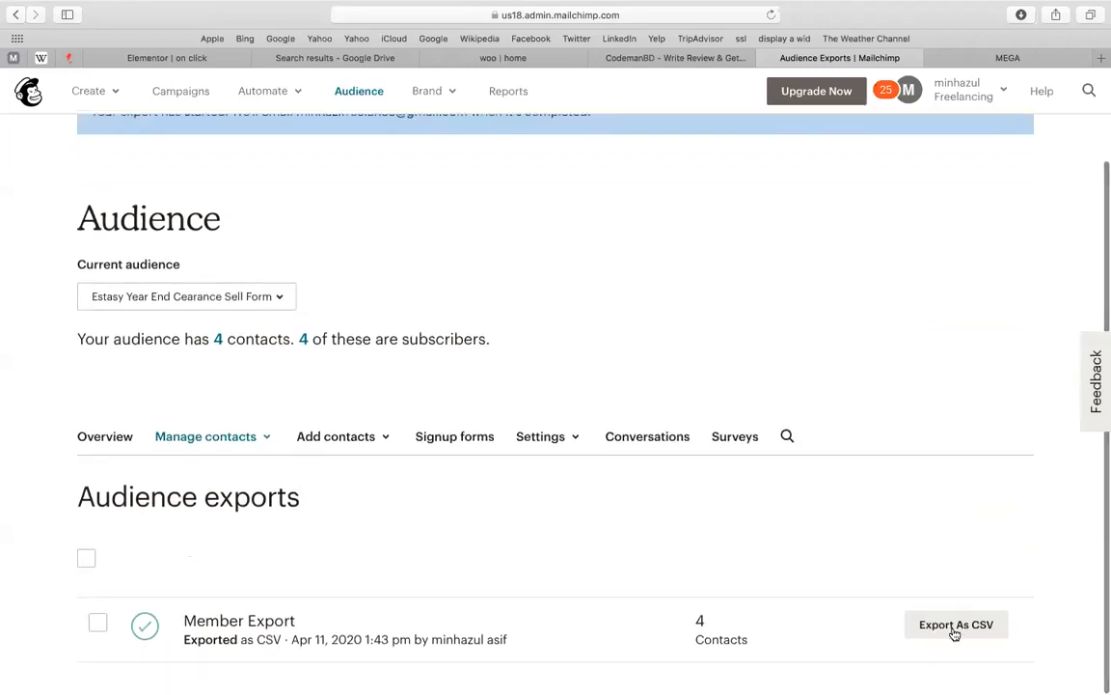
click(955, 632)
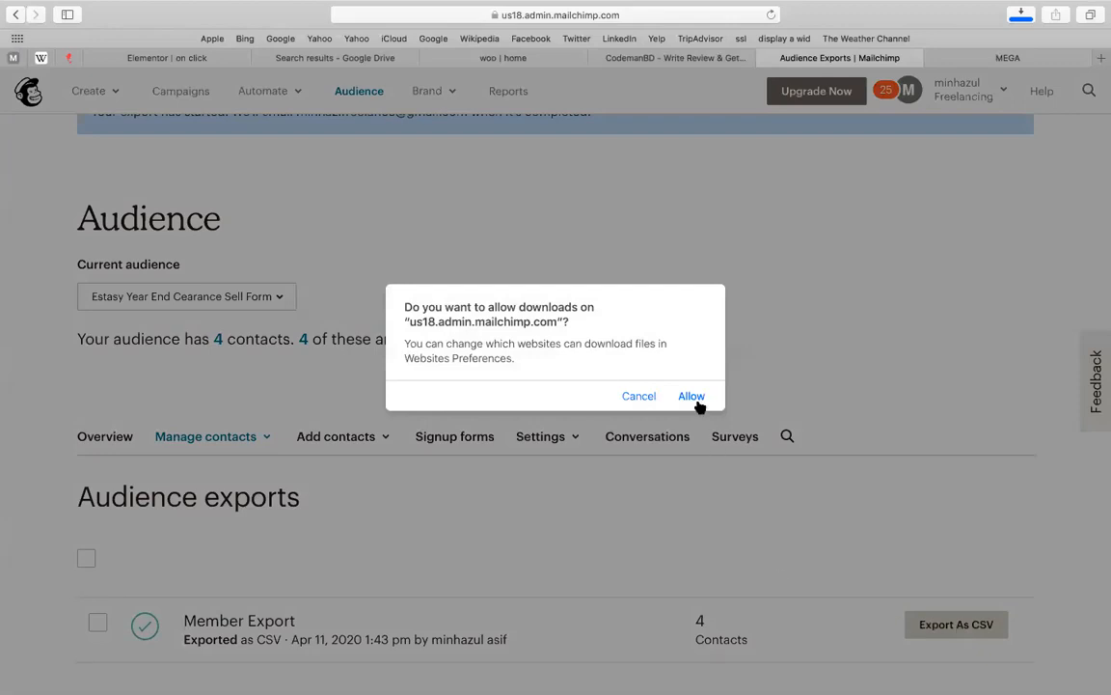
click(693, 398)
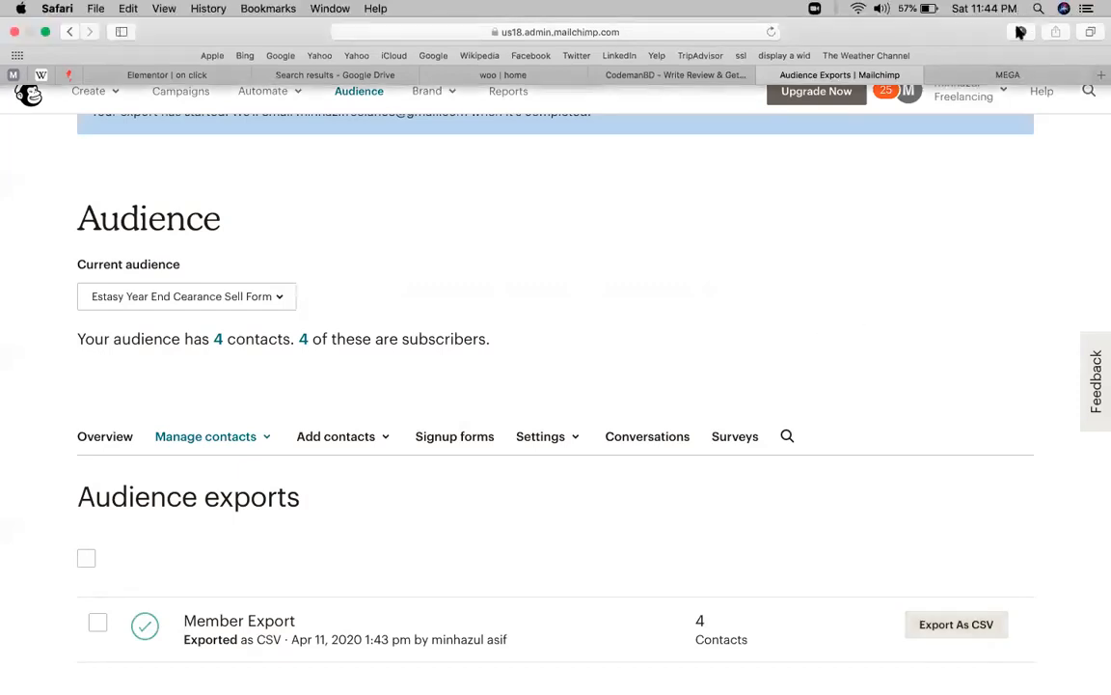
click(1020, 33)
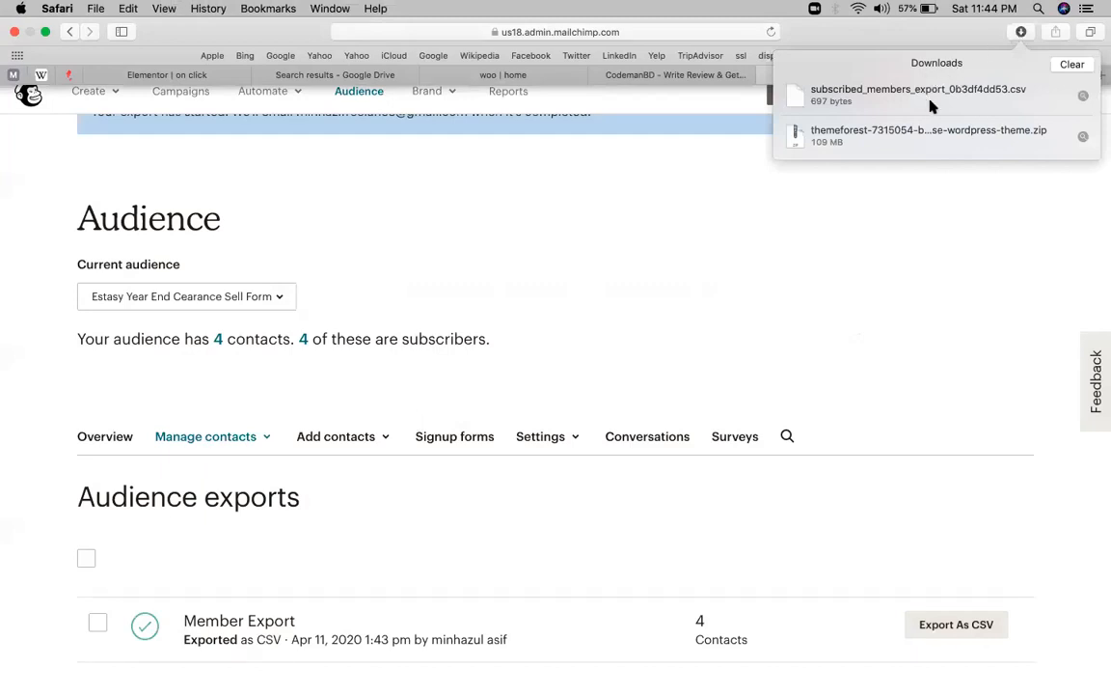
click(1083, 79)
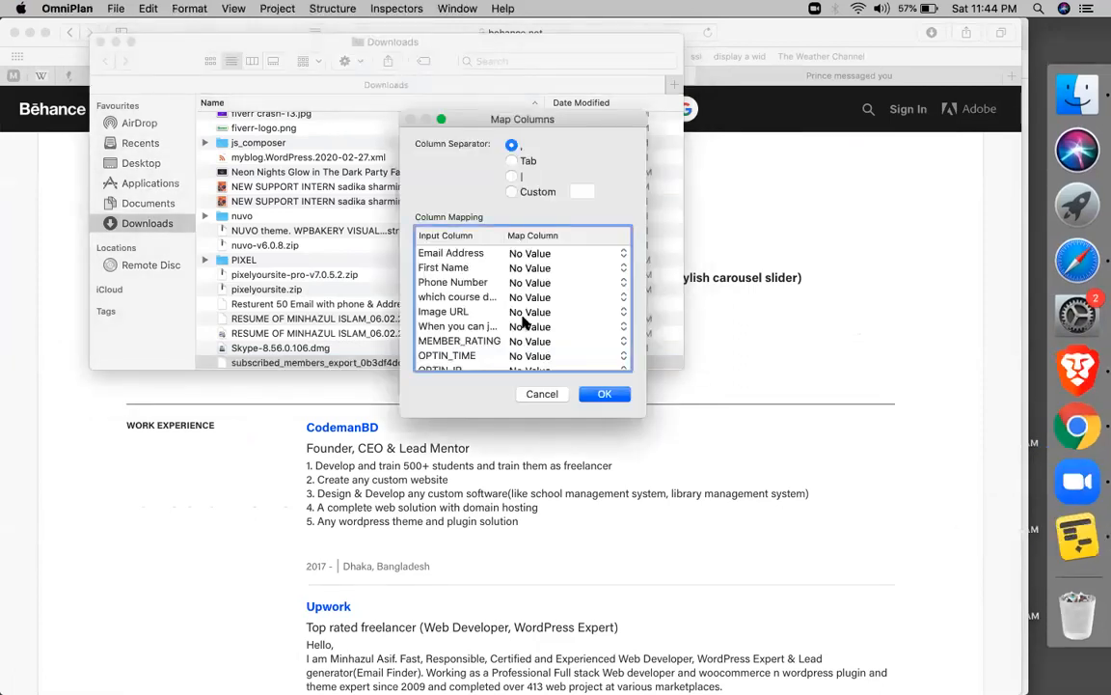
Pick the Email Address, First Name and course question rows in Map Columns, confirm, and return to Safari
click(473, 253)
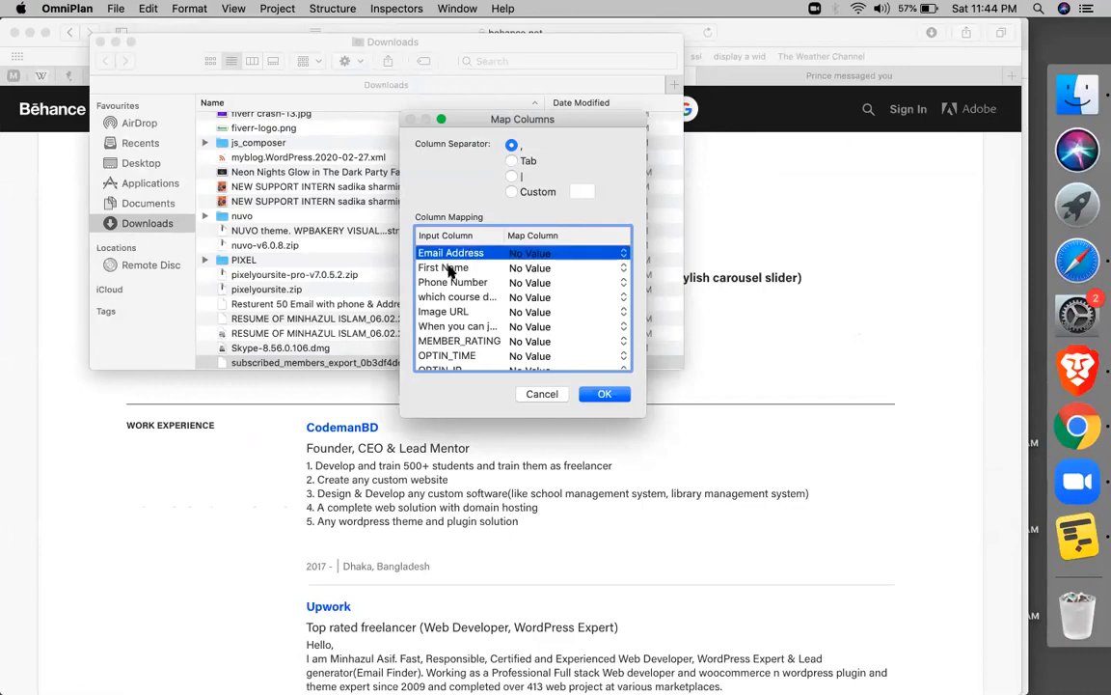
click(446, 268)
click(449, 298)
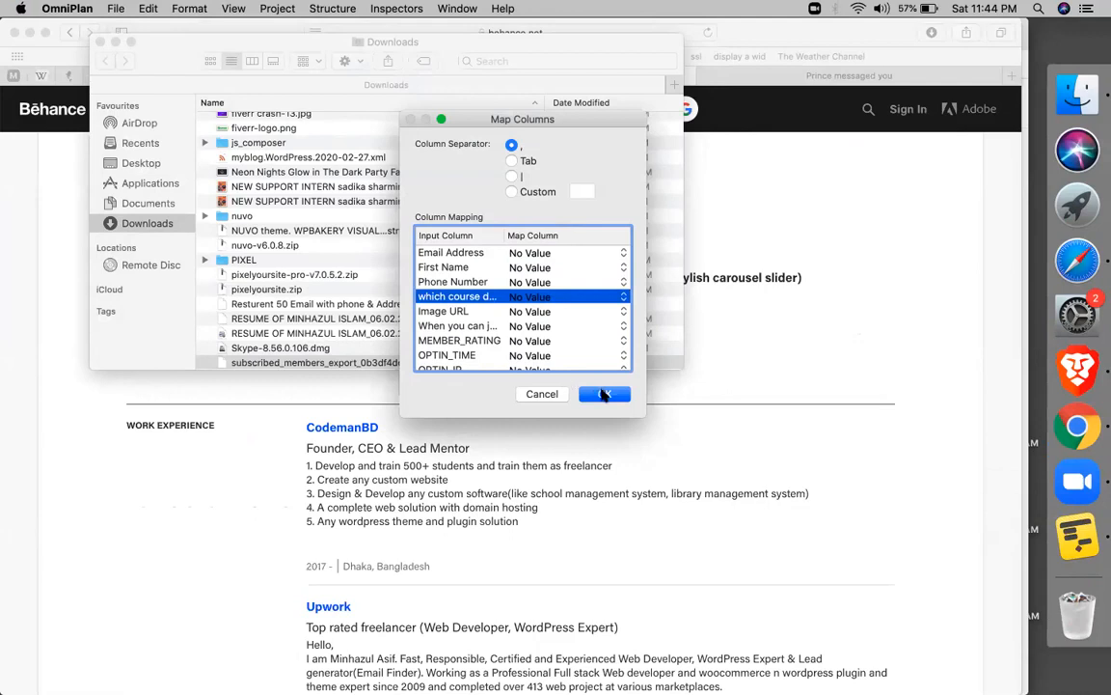
click(600, 392)
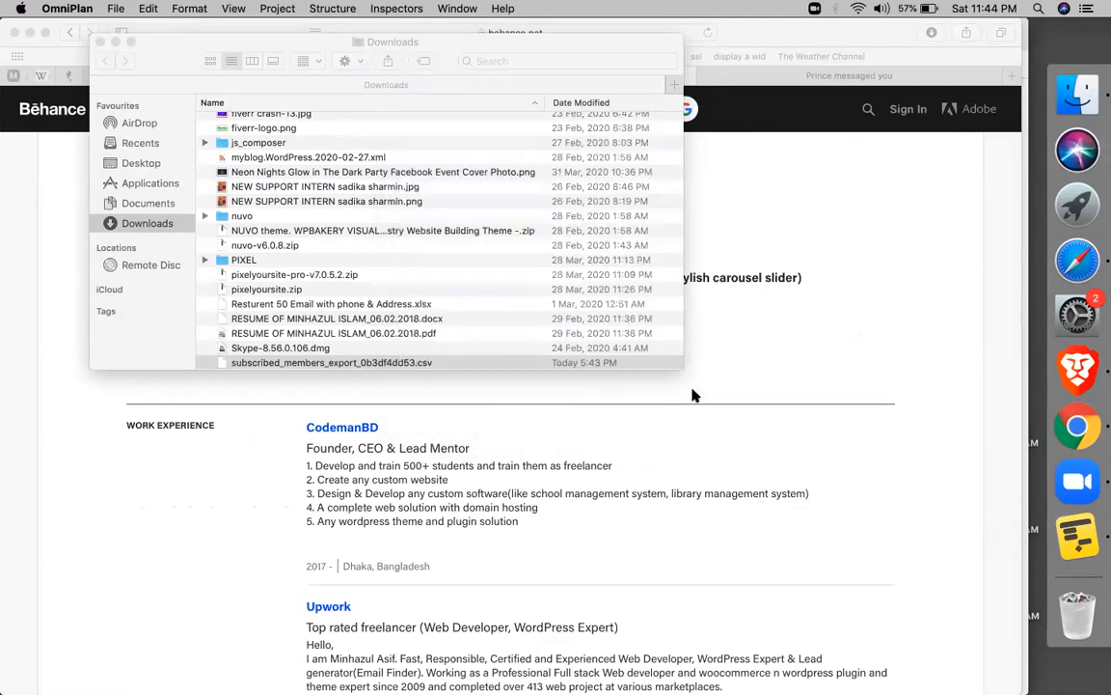
click(692, 392)
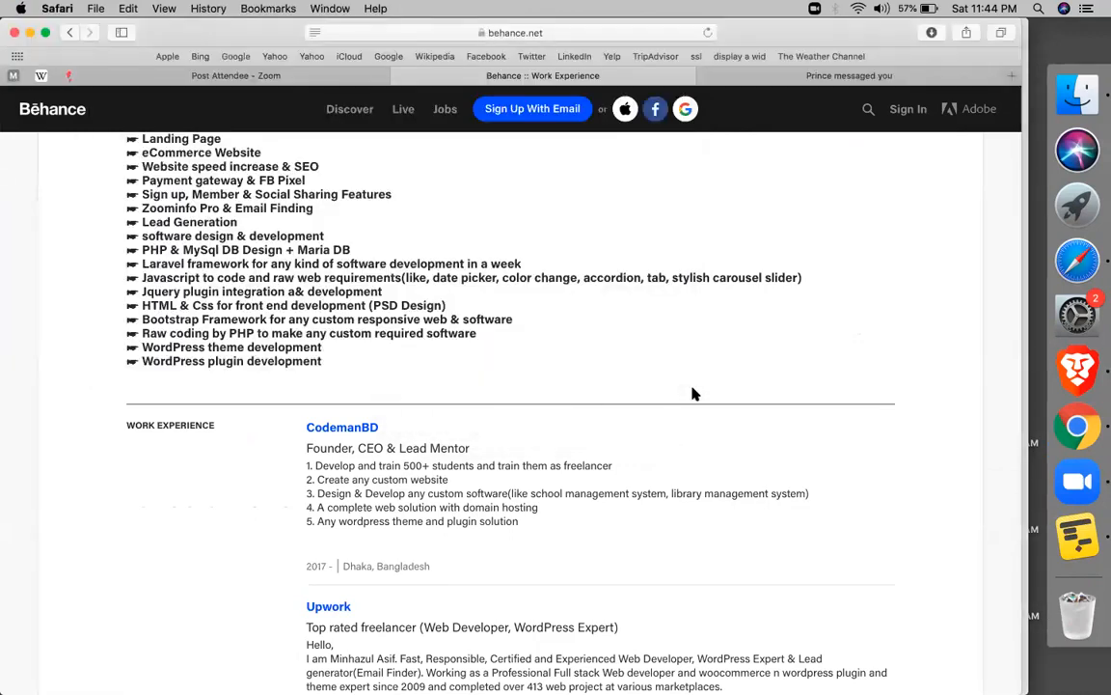
Select the skills list on the Behance page, check the other tab, then close the Safari window
drag(677, 340, 847, 175)
click(847, 174)
click(772, 74)
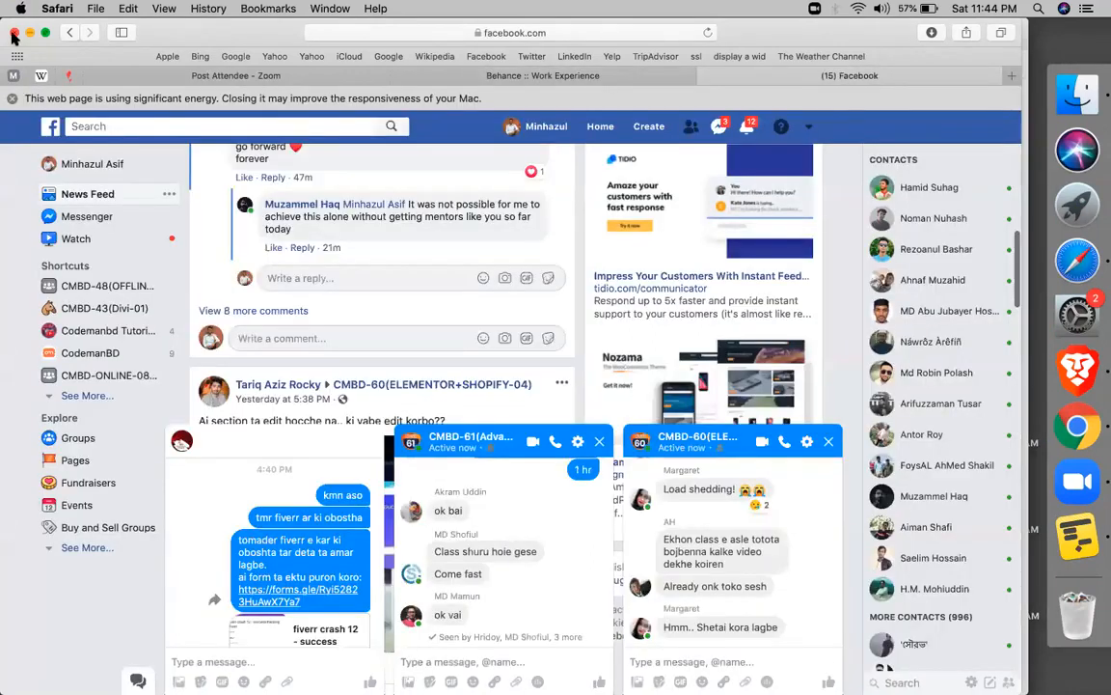
click(13, 33)
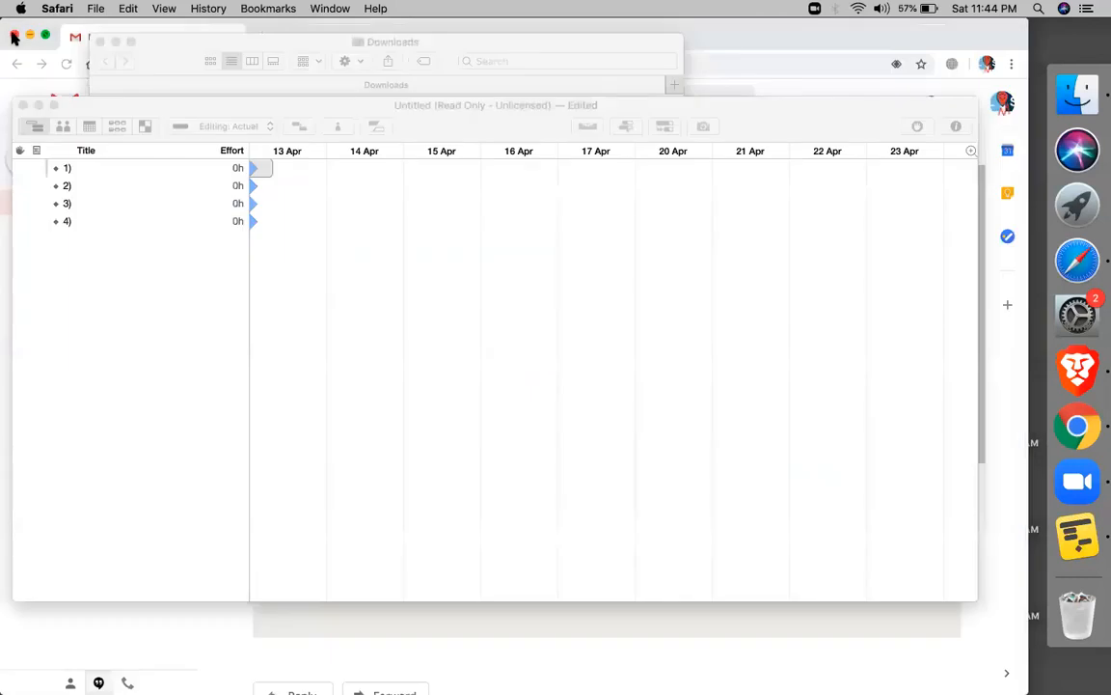
Cancel closing the untitled OmniPlan plan and bring the Gmail window with the Mailchimp code email forward
click(25, 105)
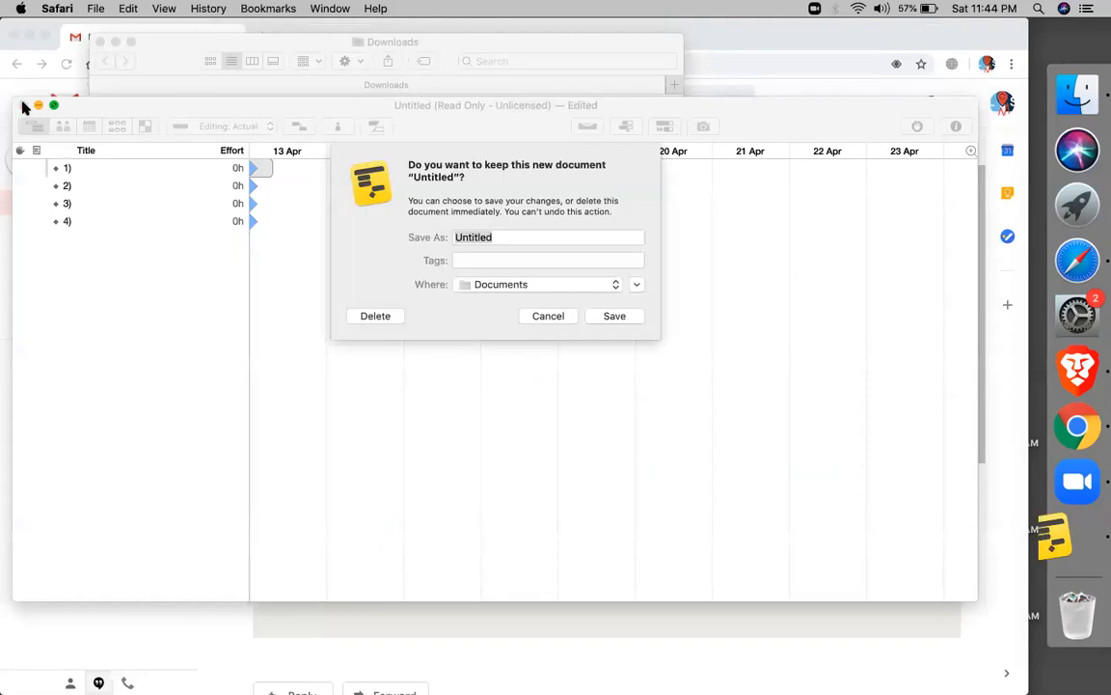
click(550, 319)
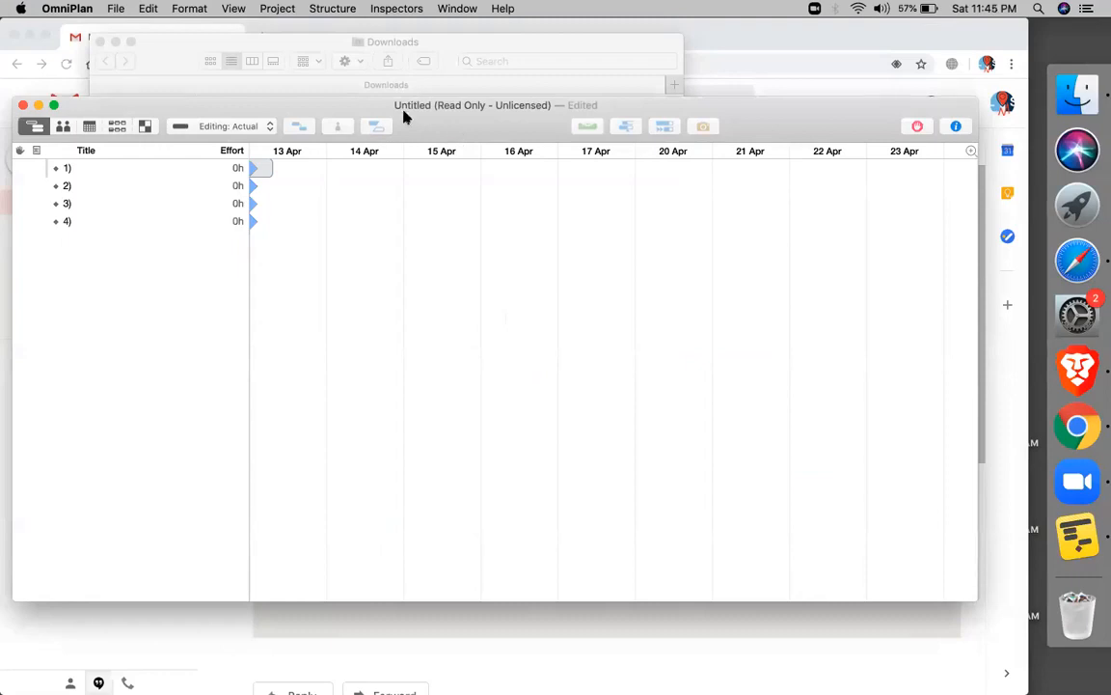
click(812, 45)
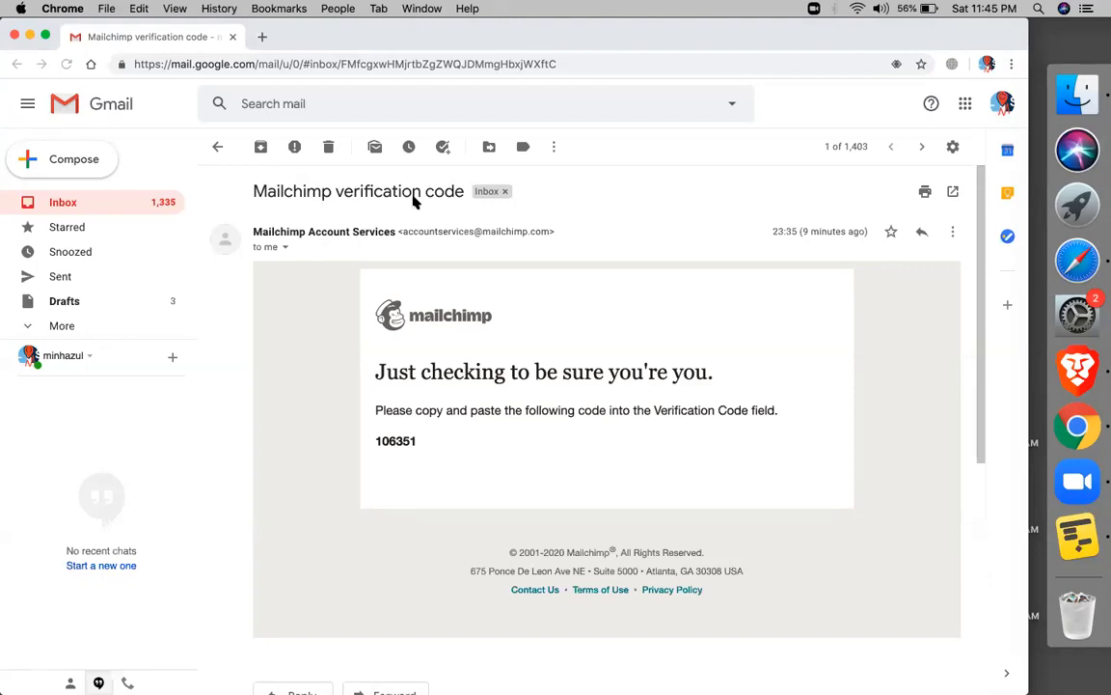
click(417, 64)
click(676, 385)
drag(676, 385, 659, 378)
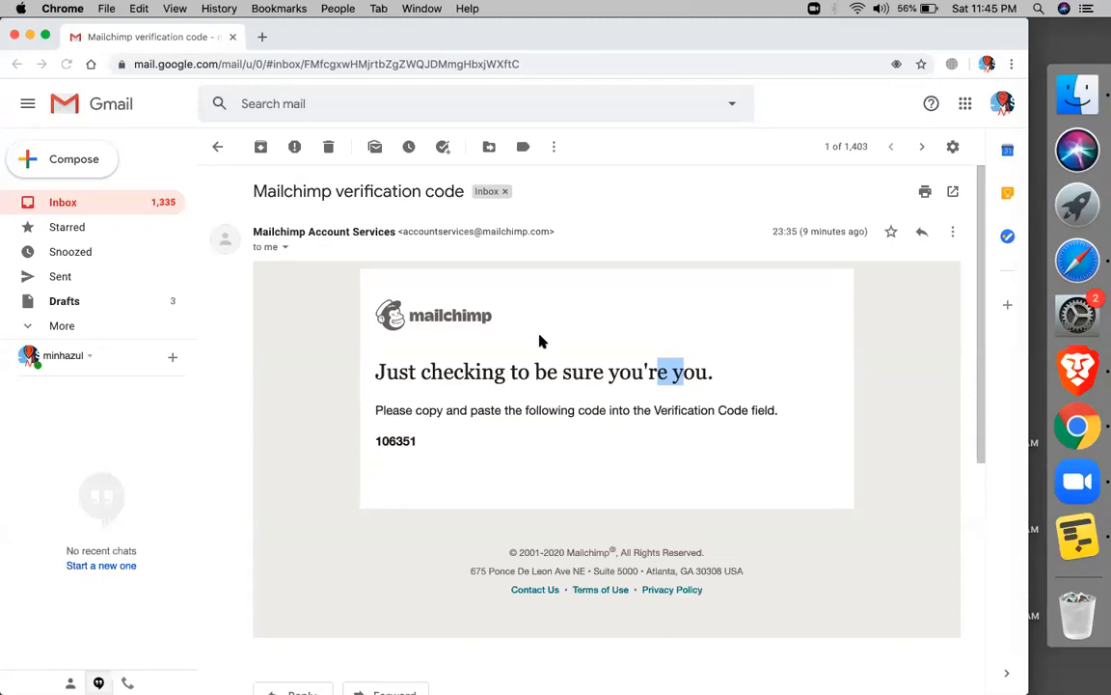
click(384, 117)
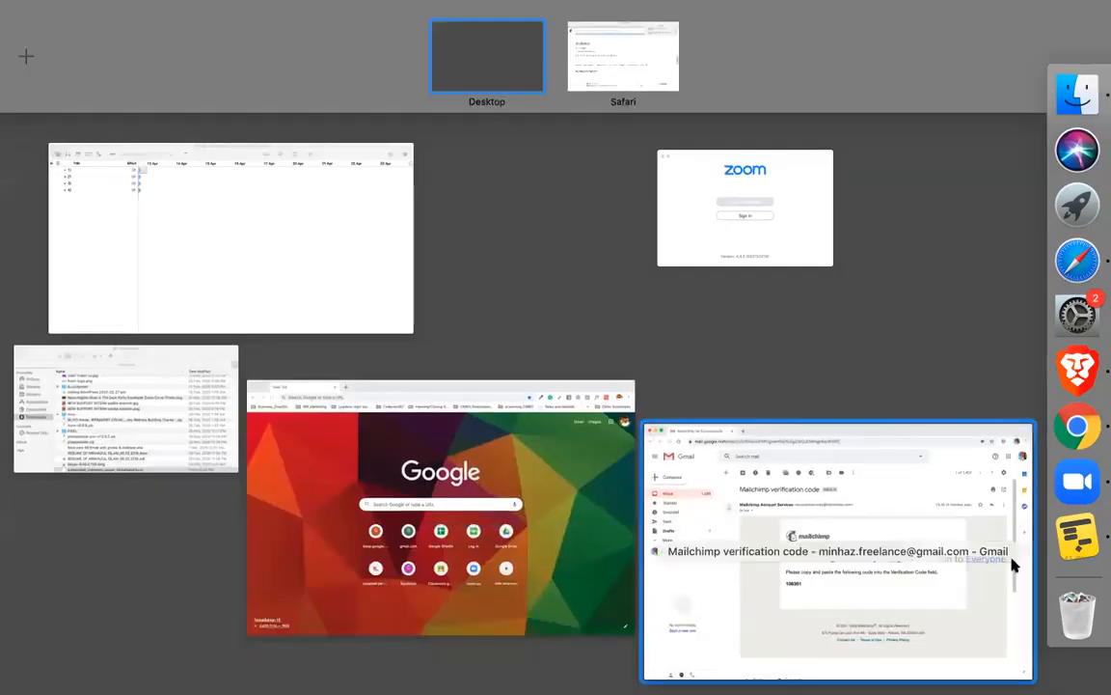
click(920, 539)
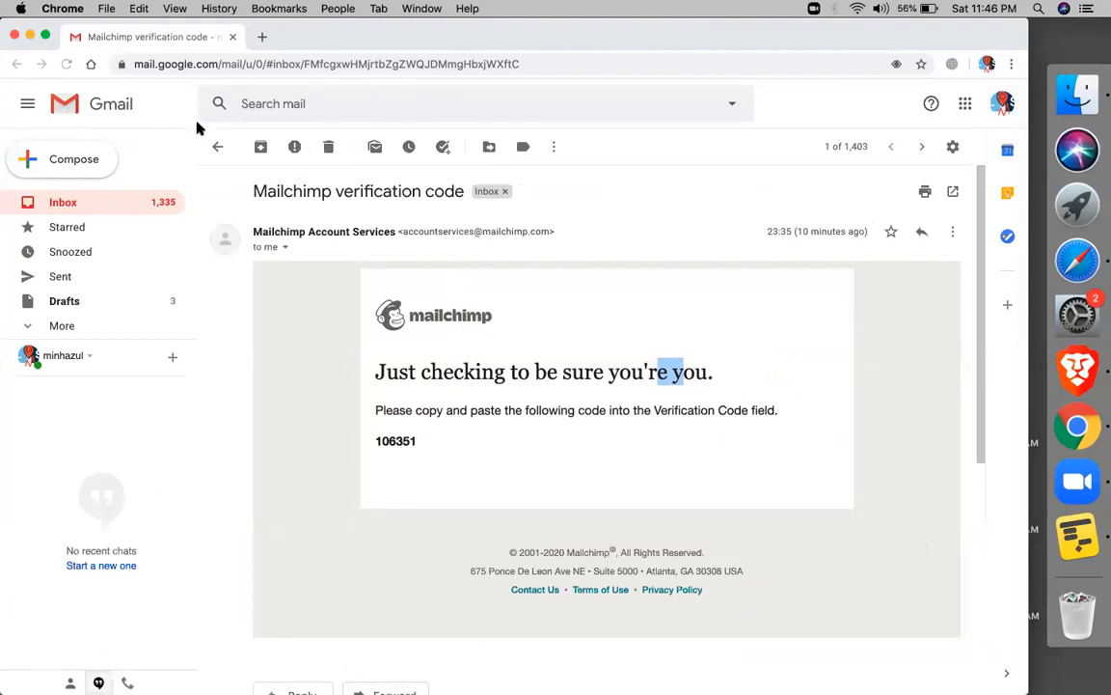
click(587, 187)
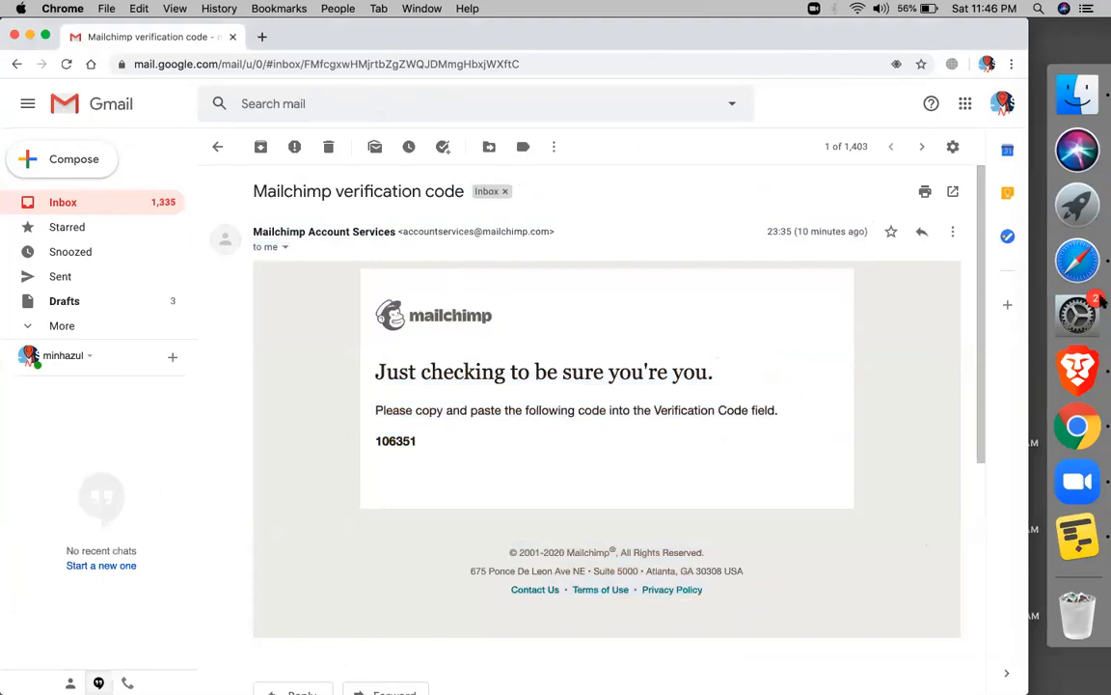
Browse the open Safari tabs, including the Google Classroom course page and its topics
click(1078, 261)
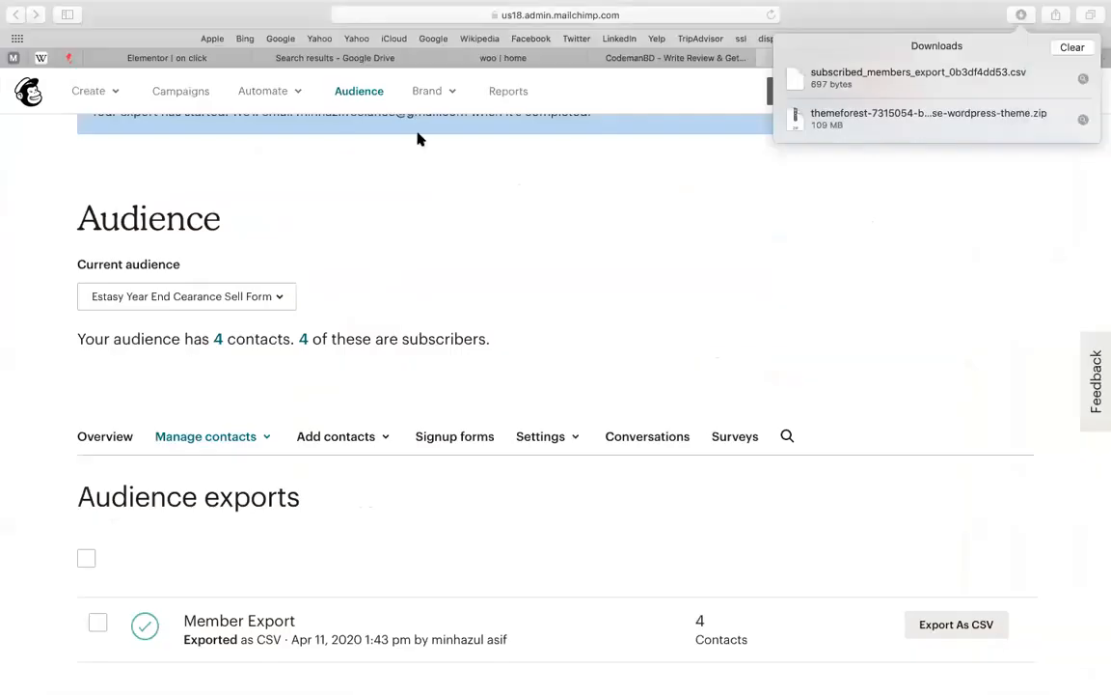
click(542, 64)
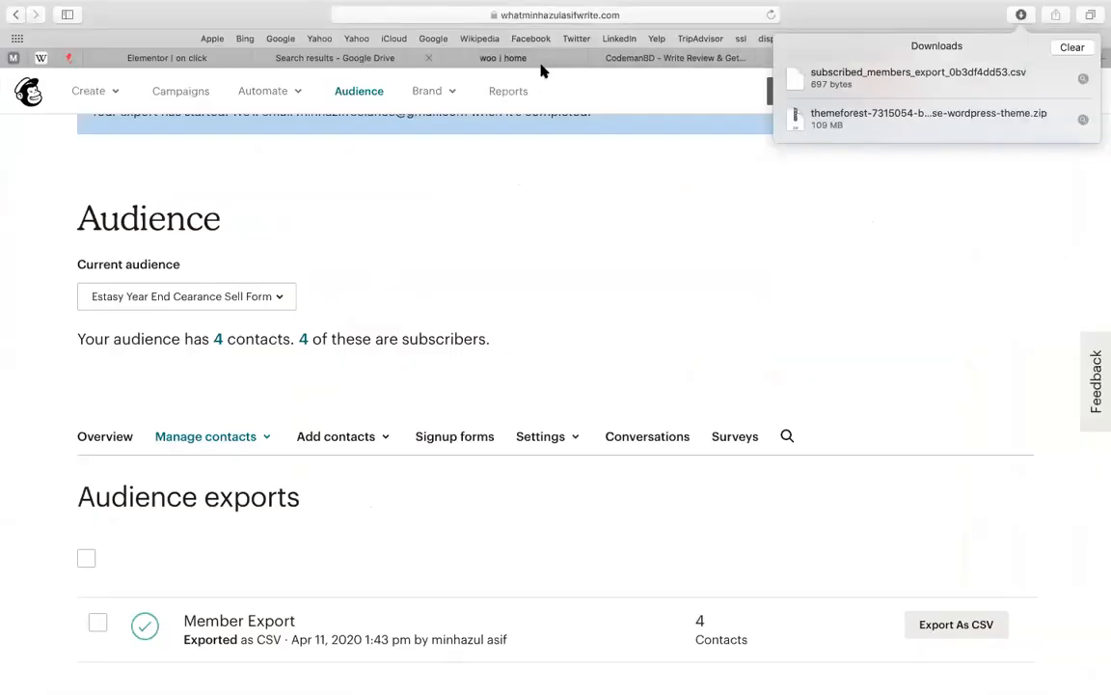
click(343, 60)
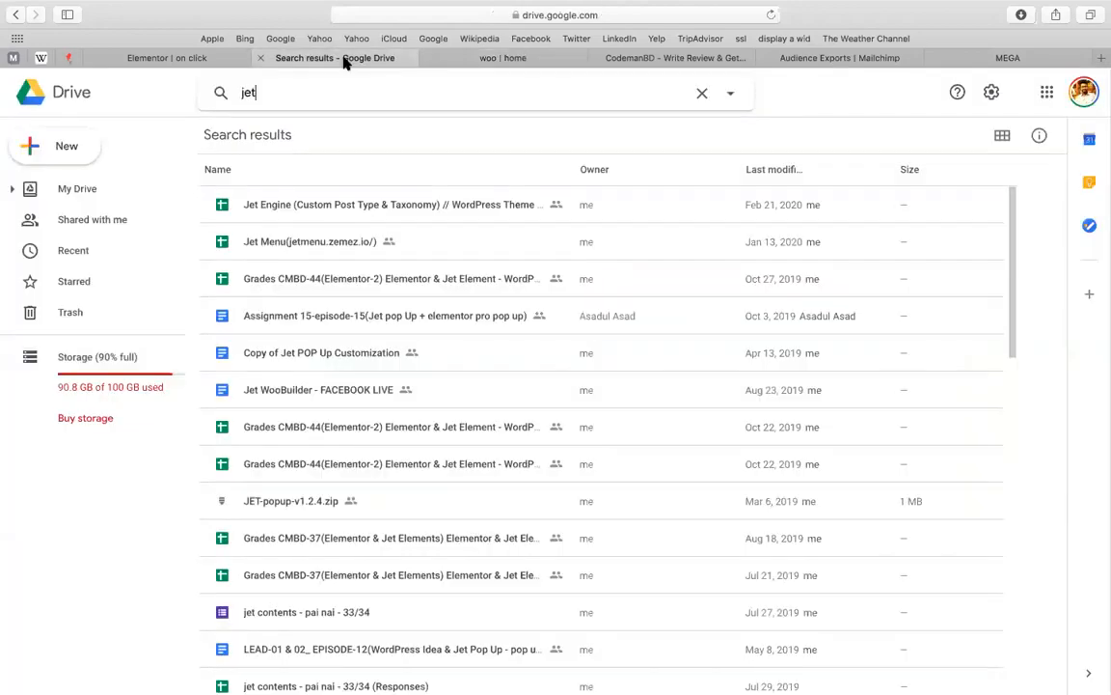
click(685, 59)
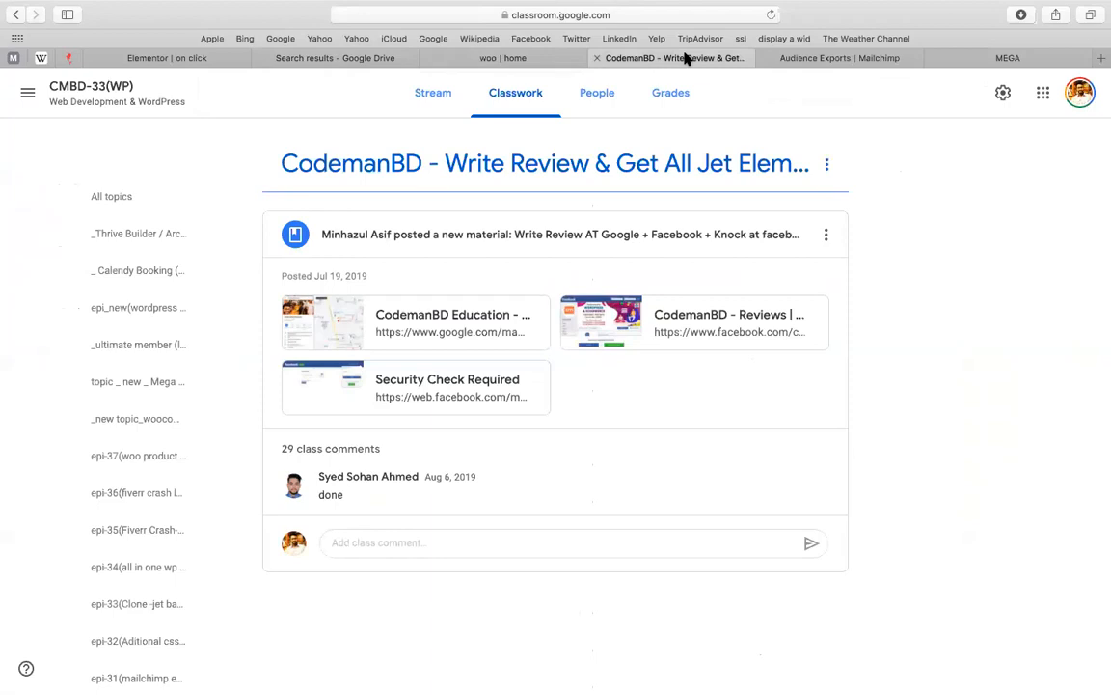
right_click(135, 384)
click(136, 243)
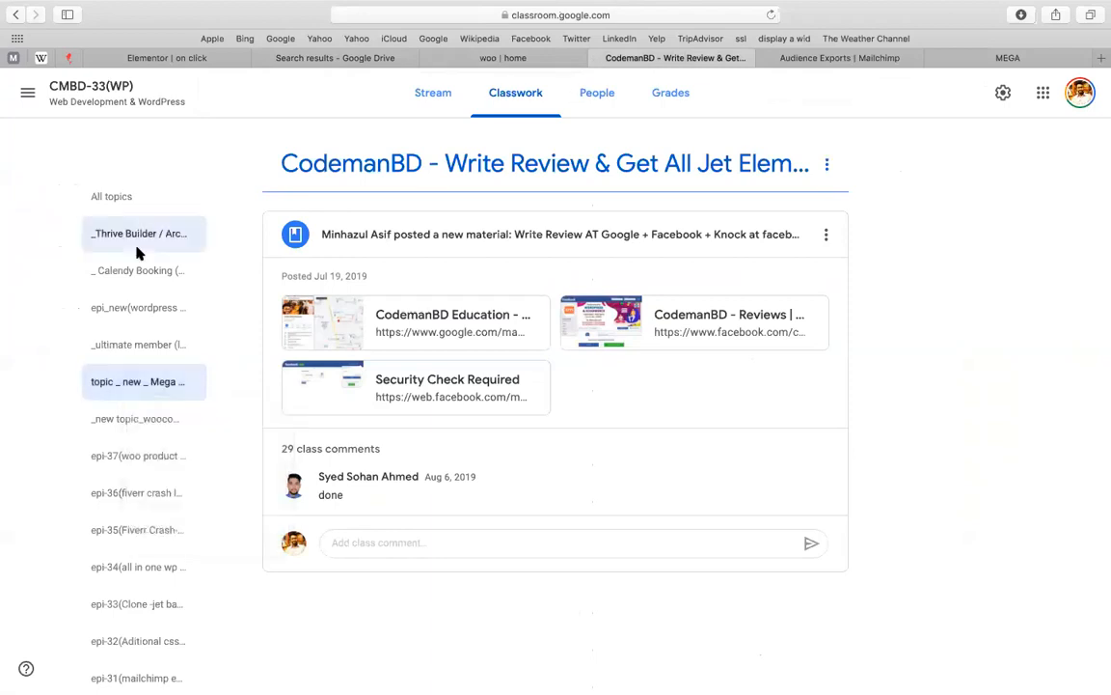
scroll(26, 315, down, 5)
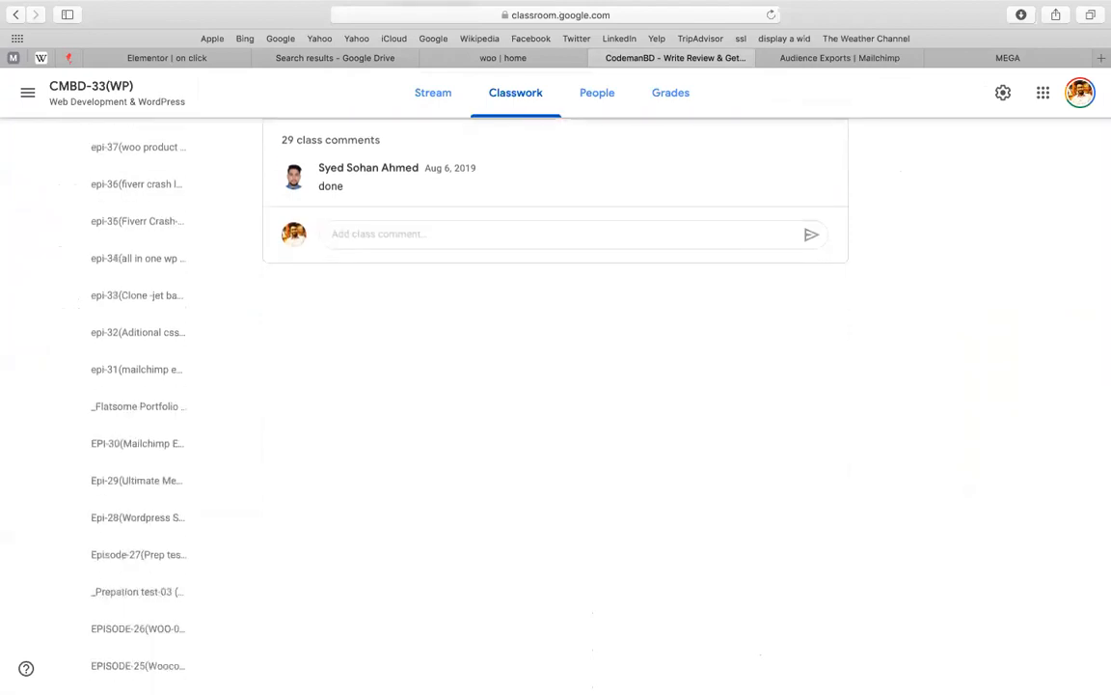
scroll(556, 386, down, 7)
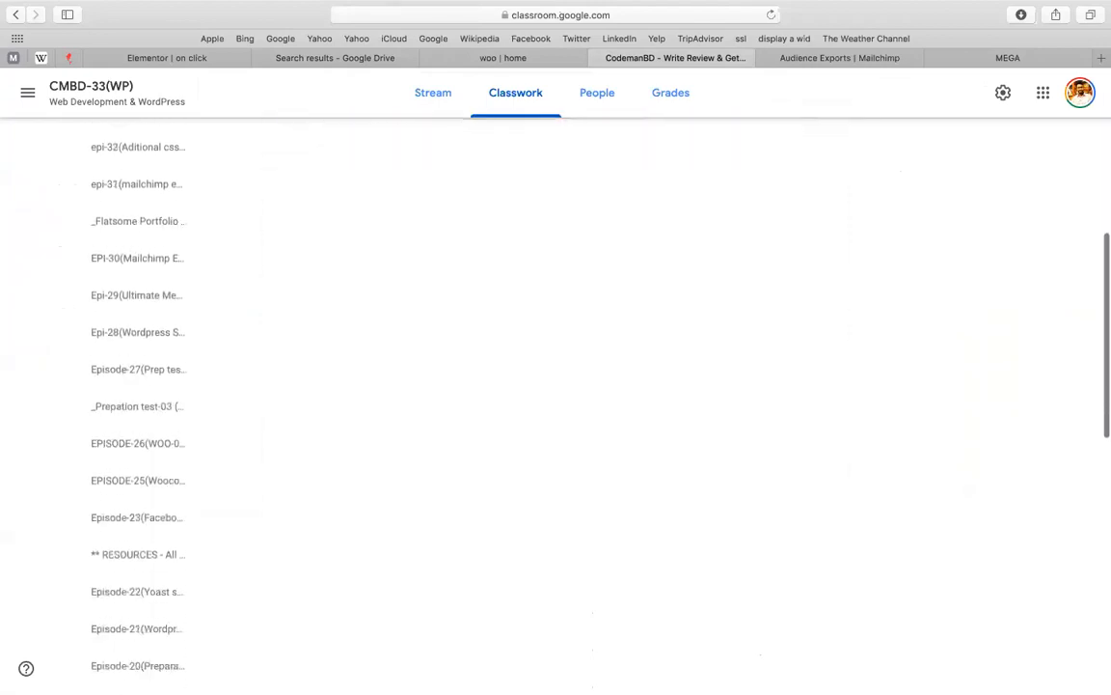
scroll(249, 190, down, 5)
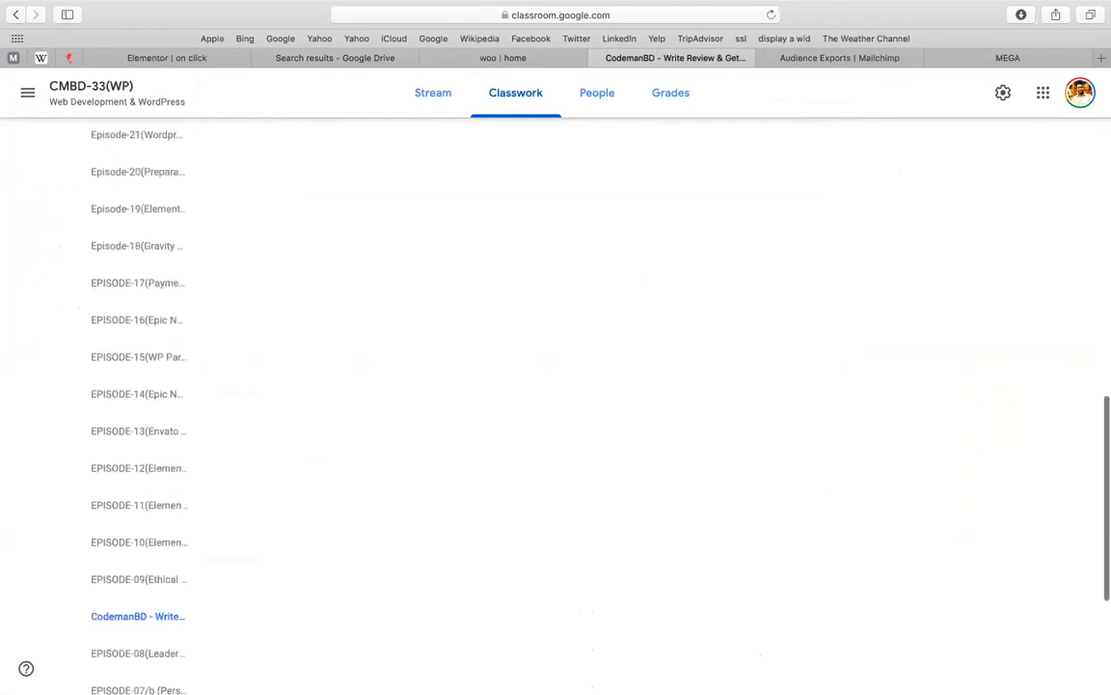
Open 'Copy of Jet POP Up Customization' from the Google Drive search results
click(560, 55)
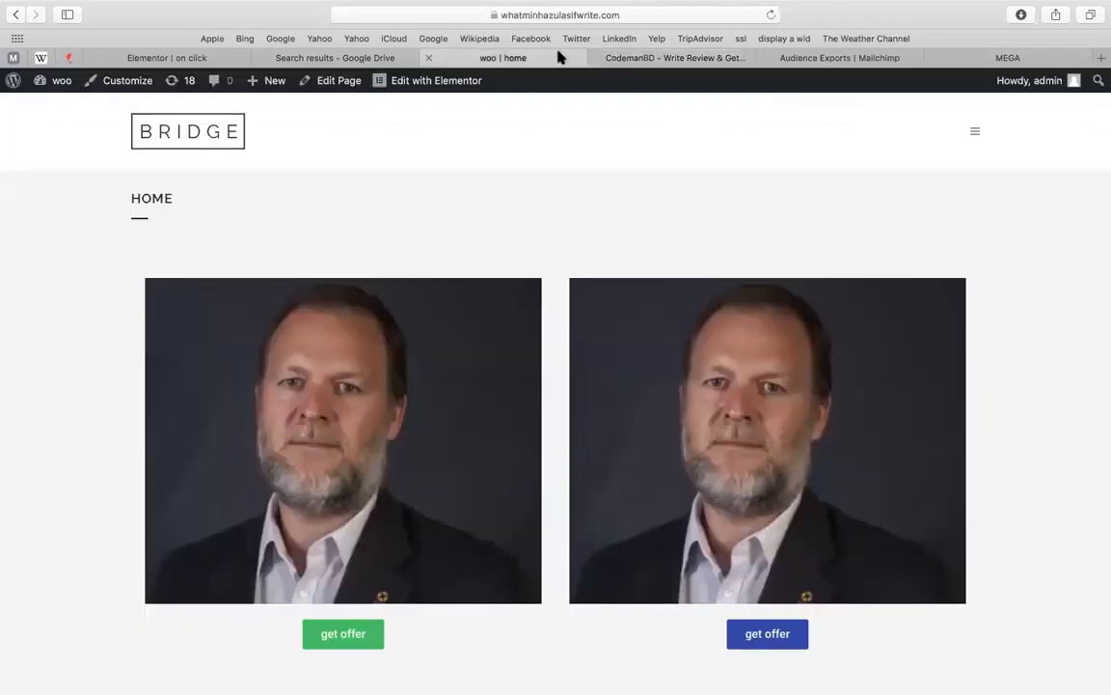
click(374, 58)
double_click(301, 280)
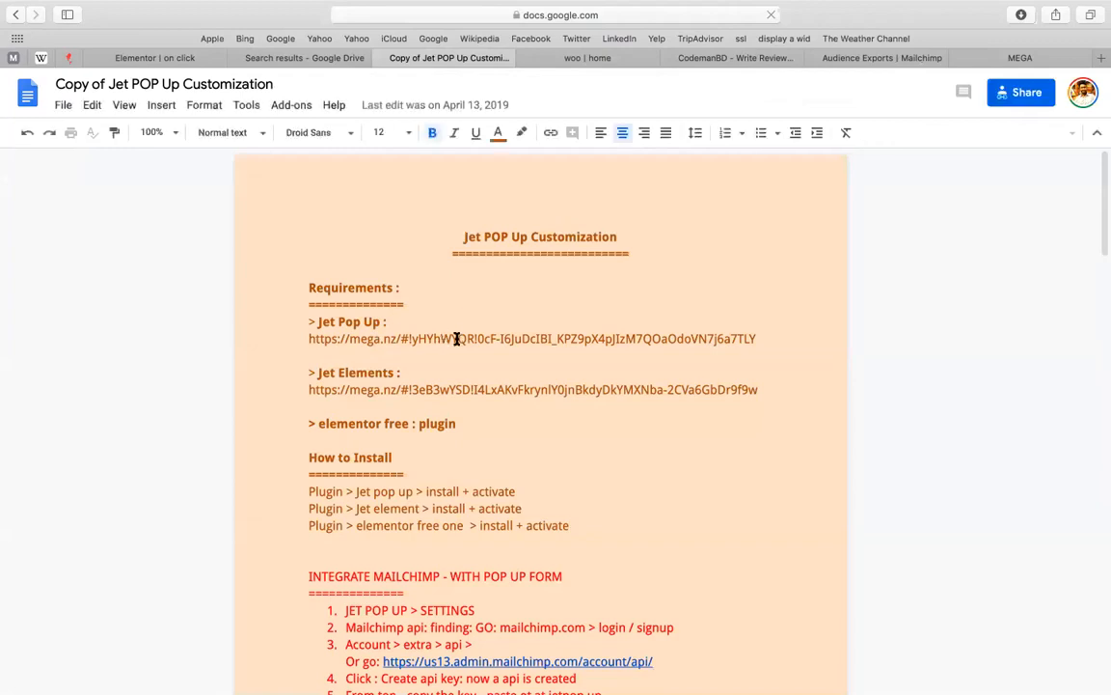
Select part of the Jet Pop Up link and step through the Plugin and Elementor install lines
double_click(425, 337)
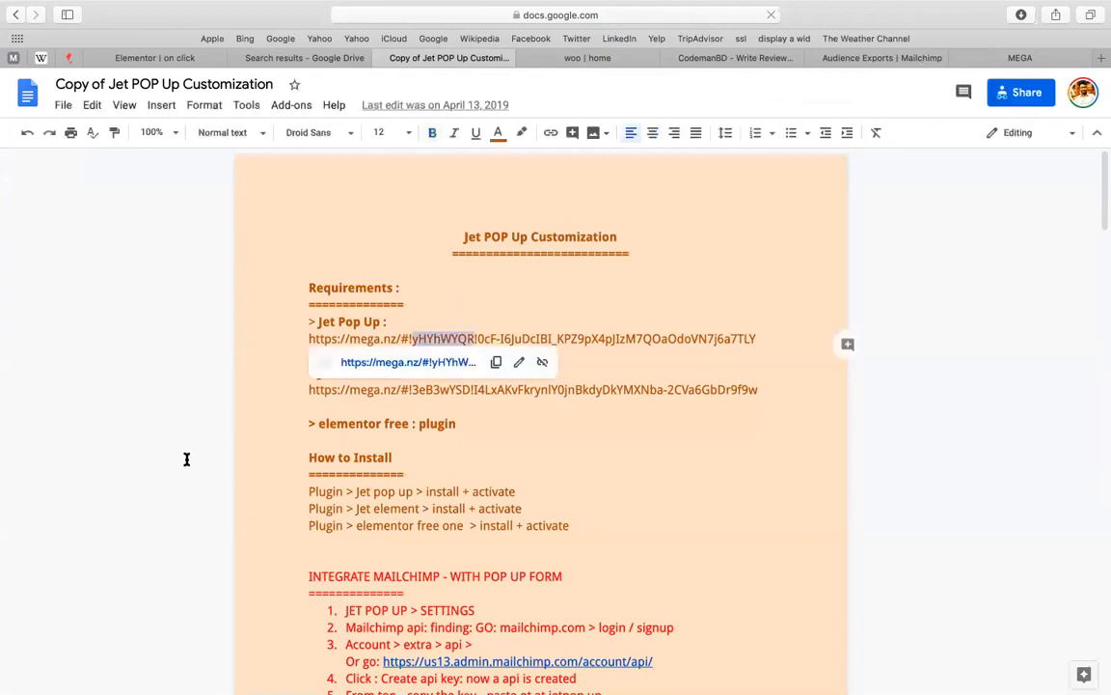
scroll(244, 459, down, 1)
triple_click(267, 460)
click(268, 459)
key(Down)
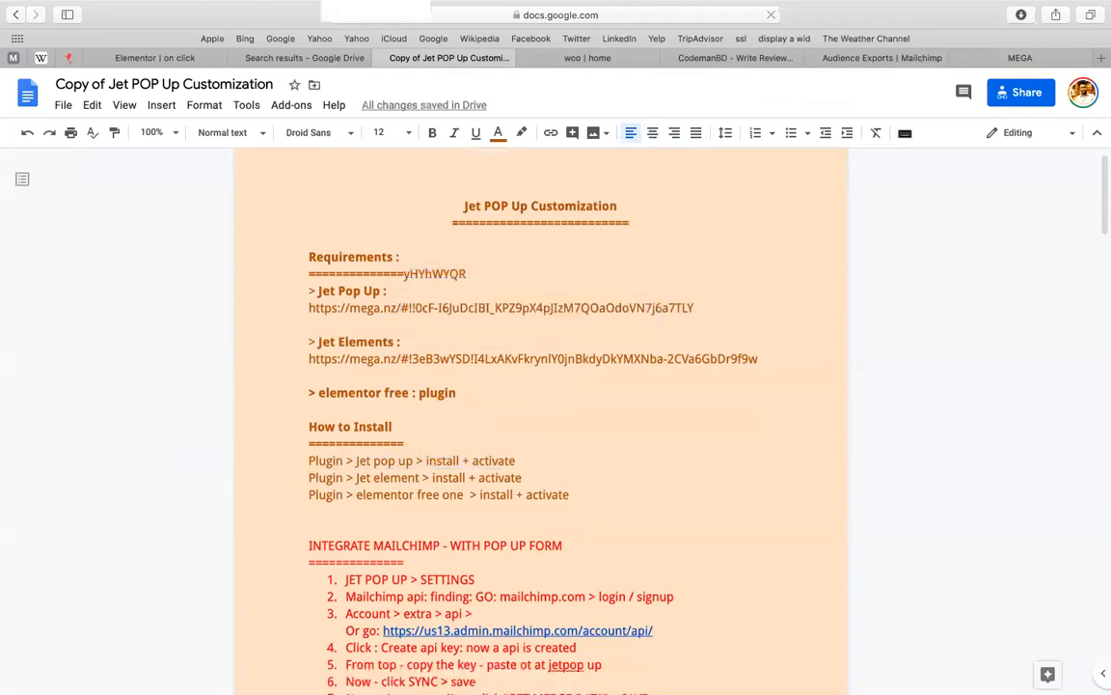
click(345, 461)
key(Down)
key(Down)
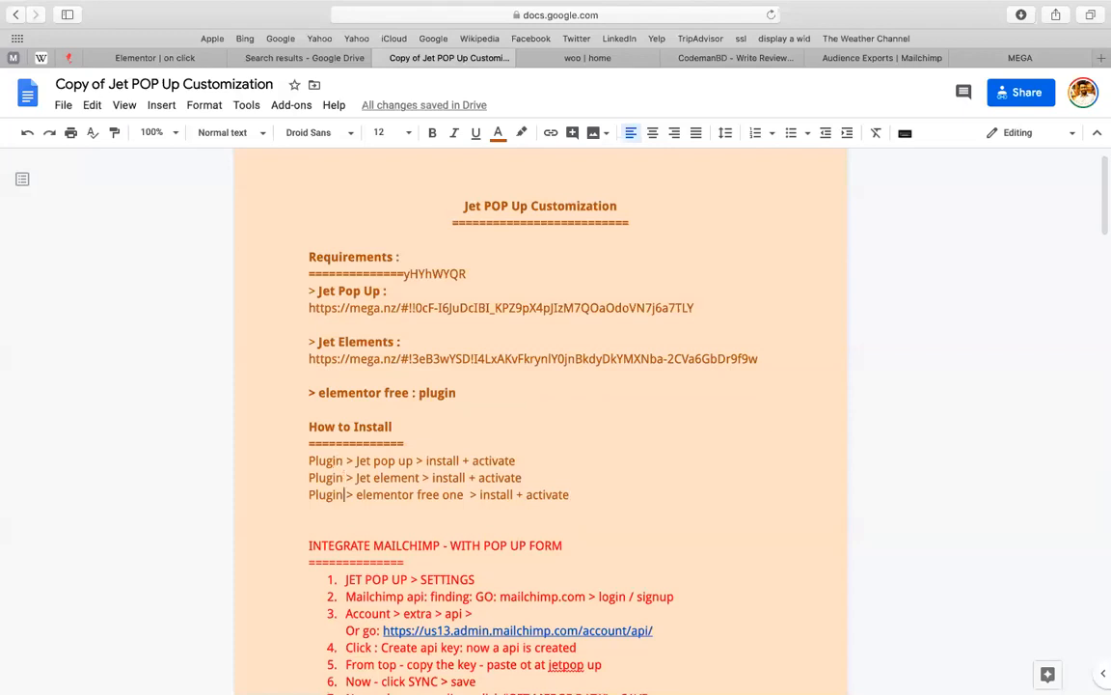
Jump to the document end, select the popup example screenshot, and review the Assignment lines
key(super+Down)
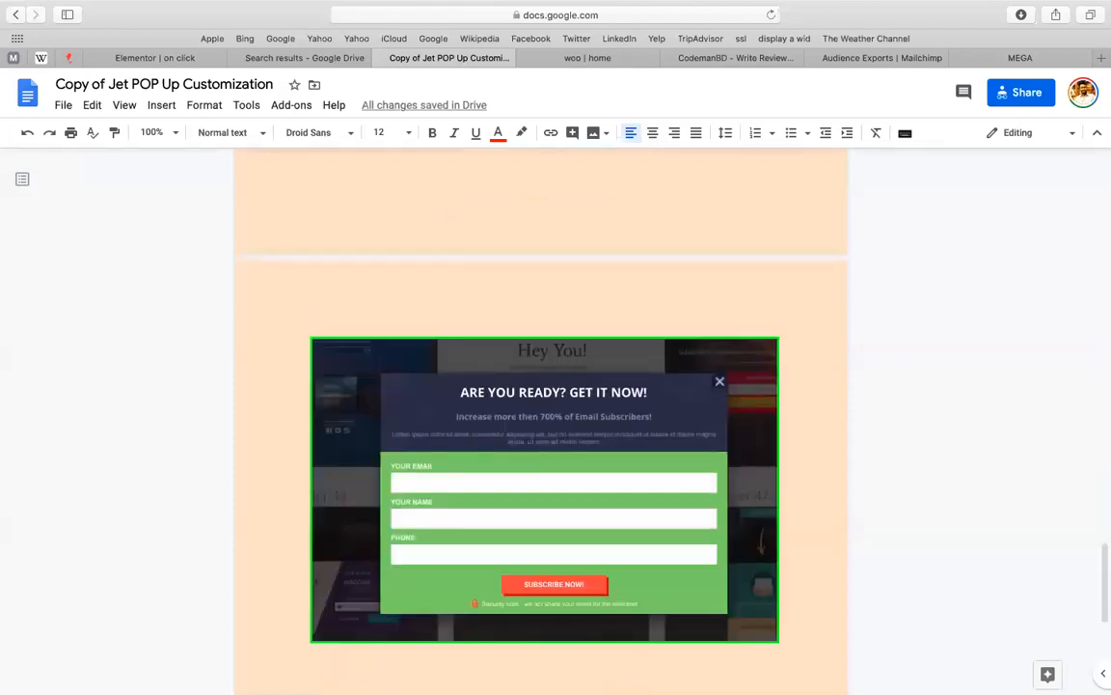
click(357, 391)
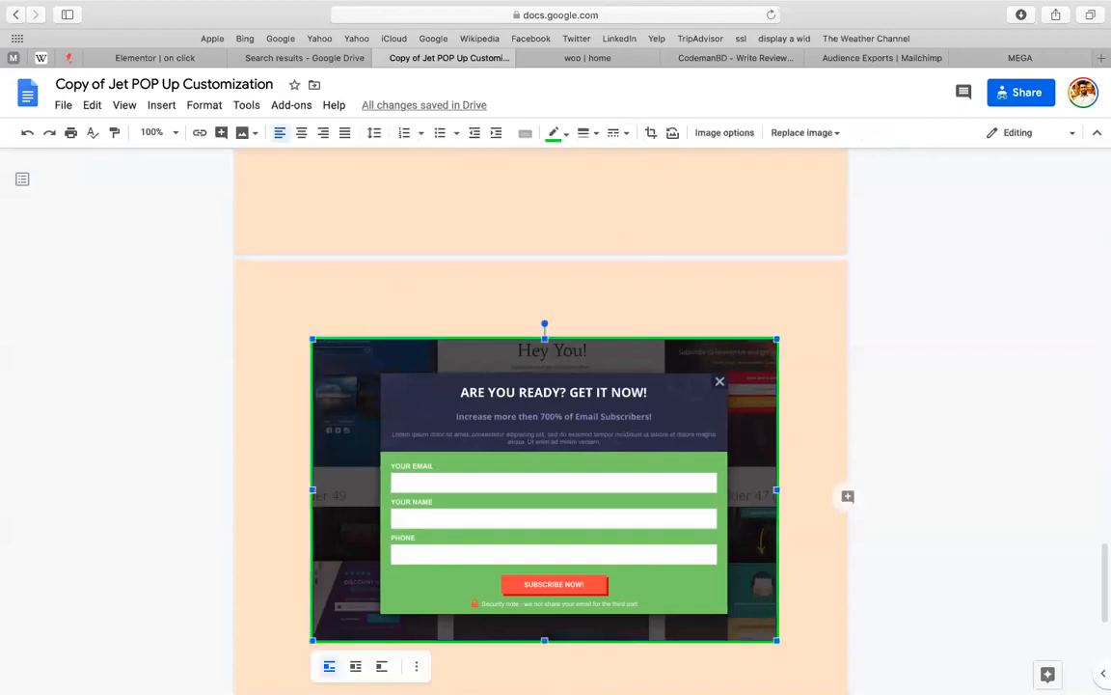
key(Up)
key(Up)
key(Up)
key(Up)
key(Up)
key(Up)
key(Up)
key(Up)
key(Up)
key(Up)
key(Up)
key(Up)
key(Up)
key(Up)
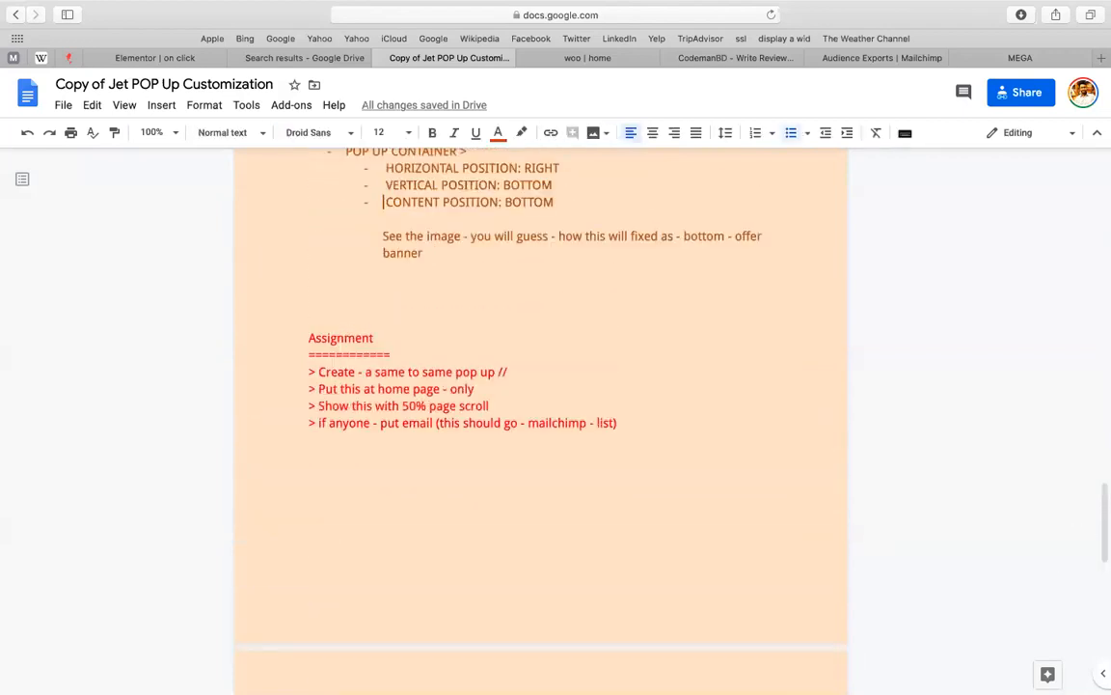
key(Down)
key(Down)
key(Down)
key(Down)
key(Down)
key(Down)
key(Down)
key(Down)
key(Down)
key(Down)
key(Down)
key(Down)
key(Down)
key(Up)
scroll(430, 422, down, 5)
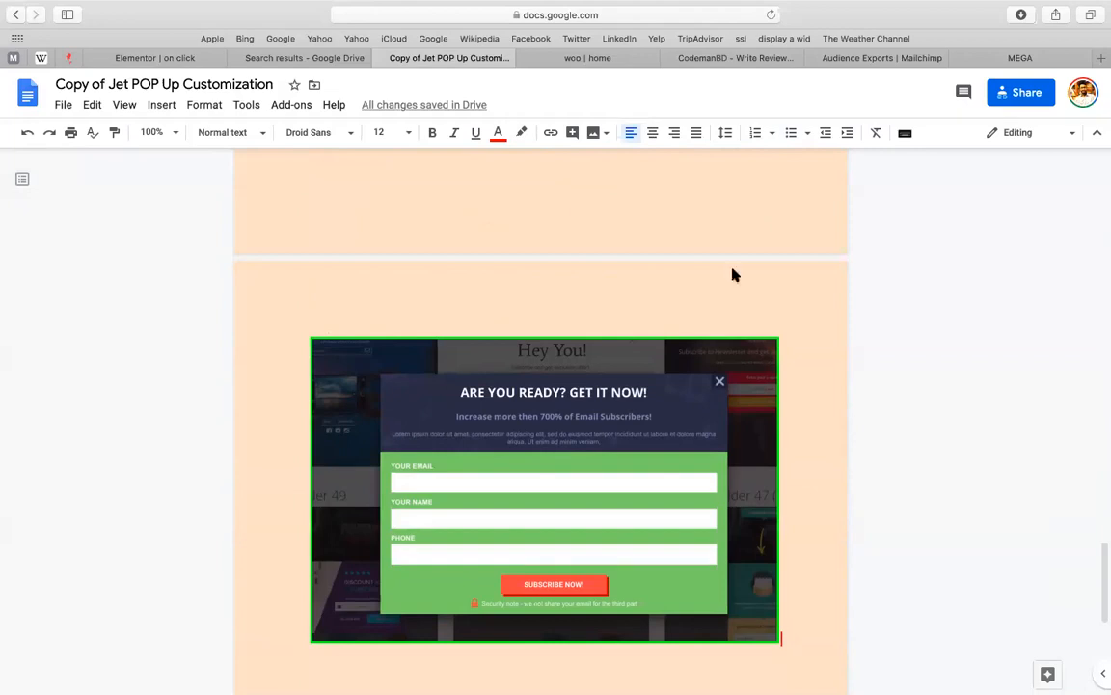
Inspect the popup image and the INTEGRATE MAILCHIMP steps, dismissing the context menus that appear
right_click(878, 335)
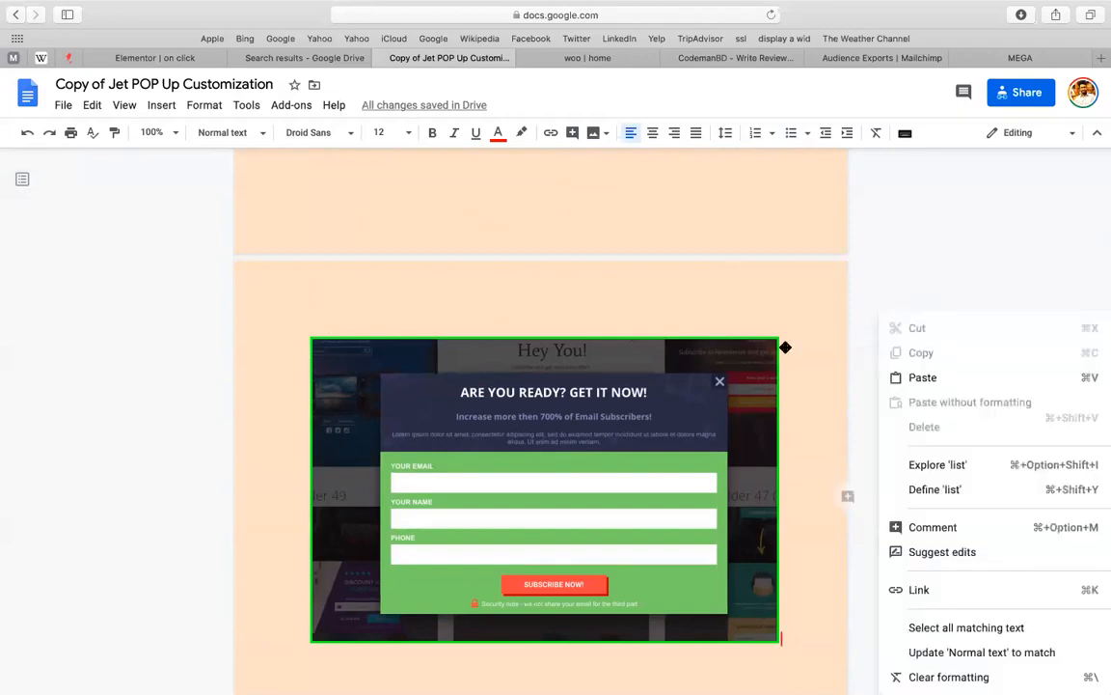
click(760, 365)
click(638, 298)
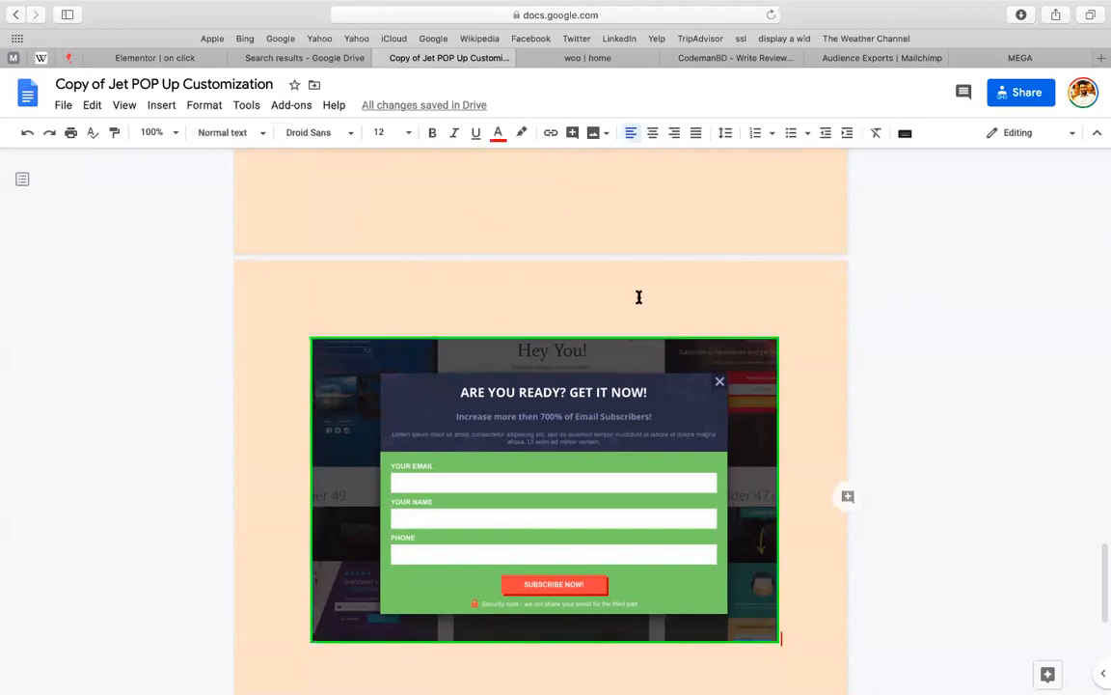
scroll(603, 298, up, 5)
scroll(605, 297, up, 3)
right_click(605, 297)
click(397, 323)
scroll(397, 325, up, 10)
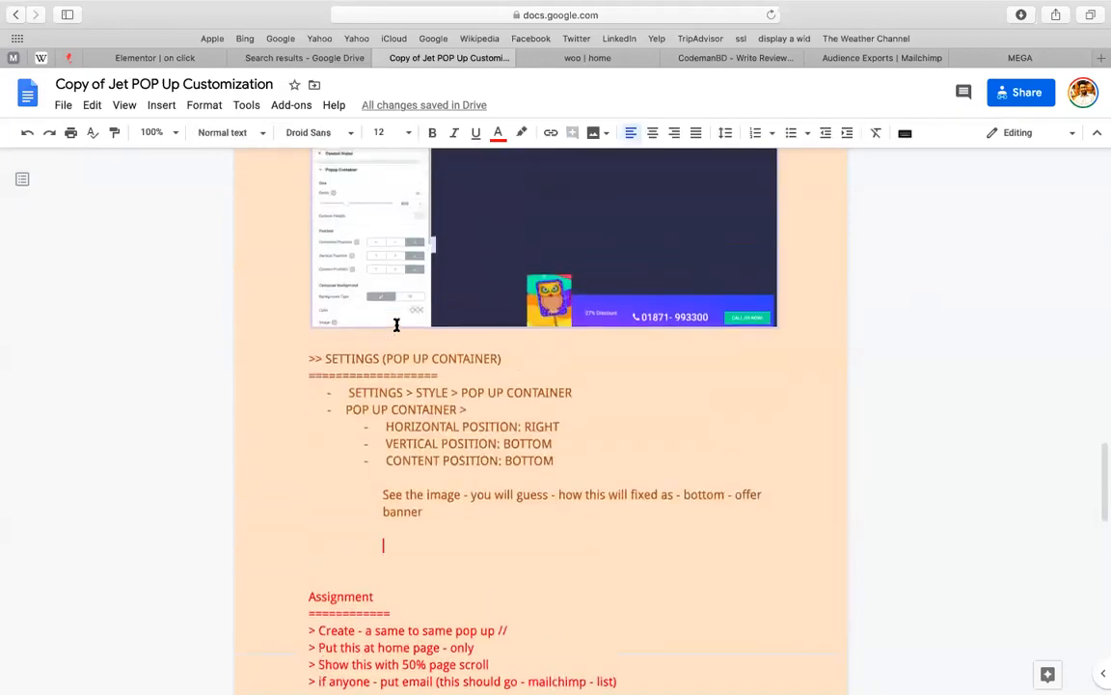
scroll(397, 325, up, 15)
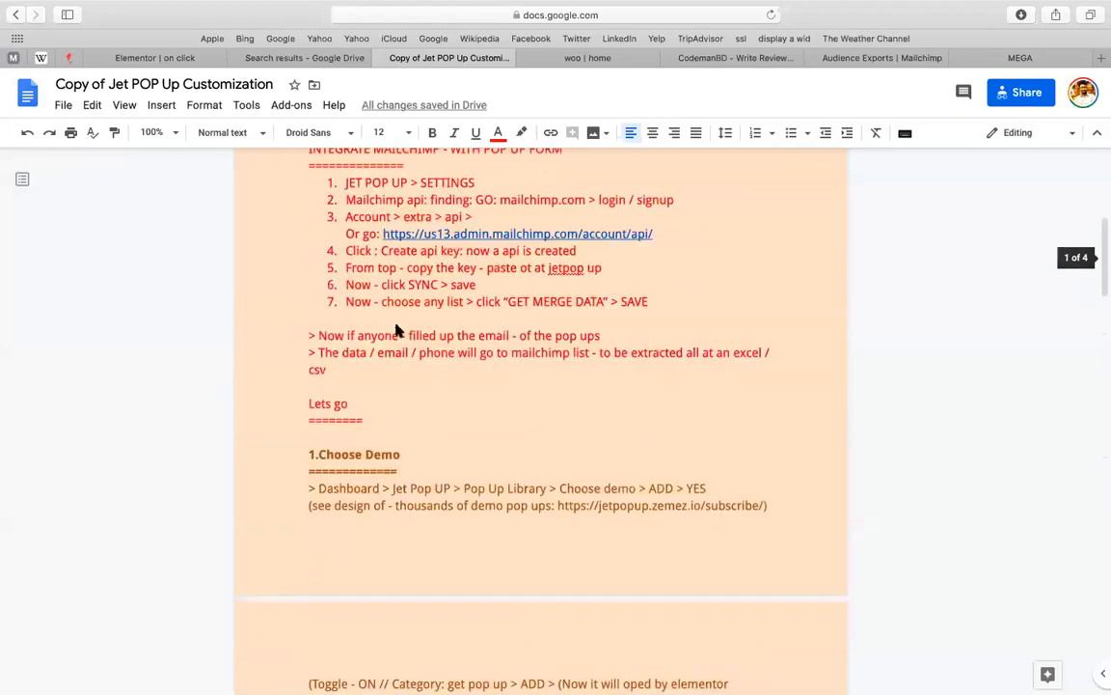
right_click(397, 330)
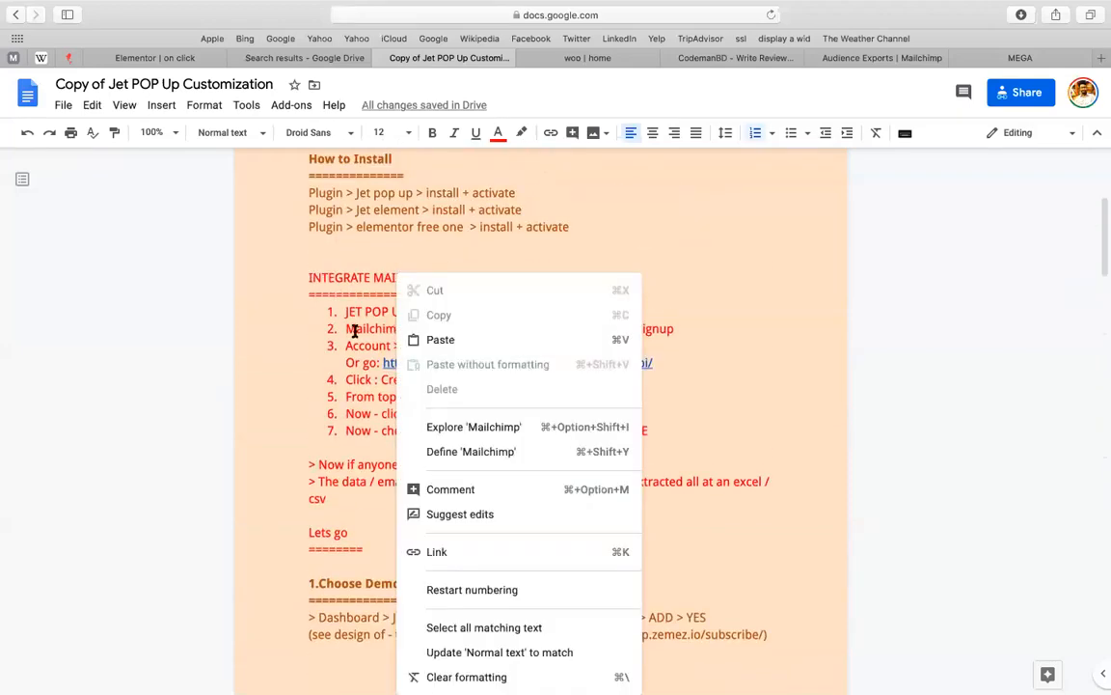
click(355, 330)
right_click(355, 330)
click(347, 405)
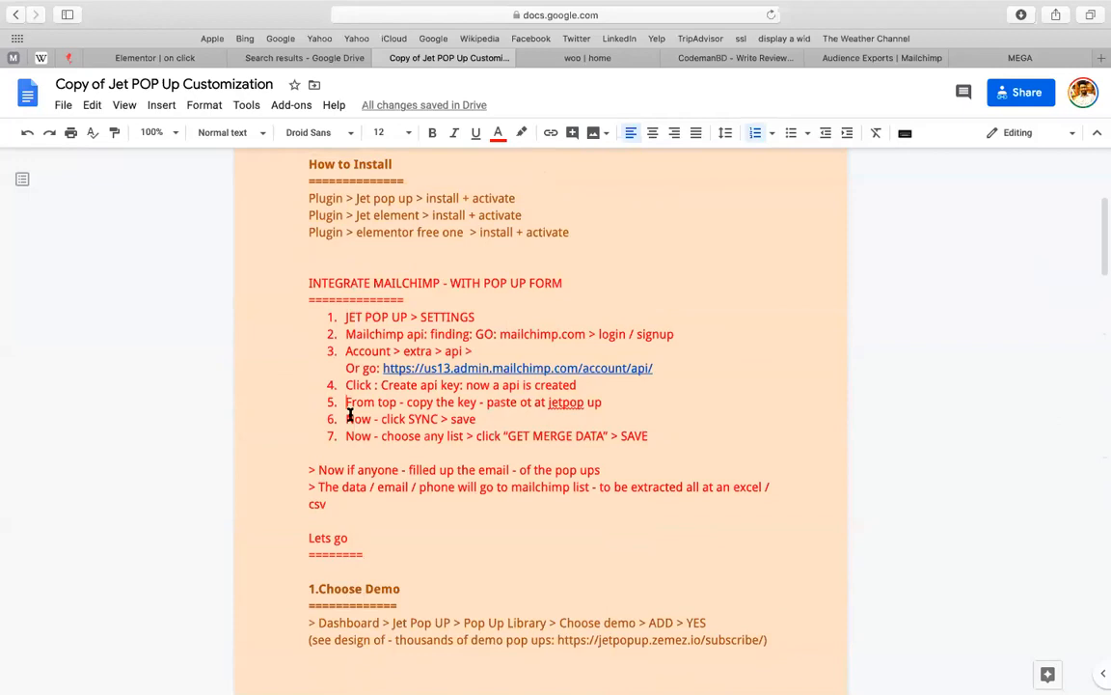
right_click(309, 282)
key(Escape)
Move line by line through the notes down to the Settings section, briefly entering the page header
key(Down)
key(Down)
key(Down)
key(Down)
key(Down)
key(Down)
key(Down)
key(Down)
key(Down)
key(Down)
key(Down)
key(Down)
key(Down)
key(Down)
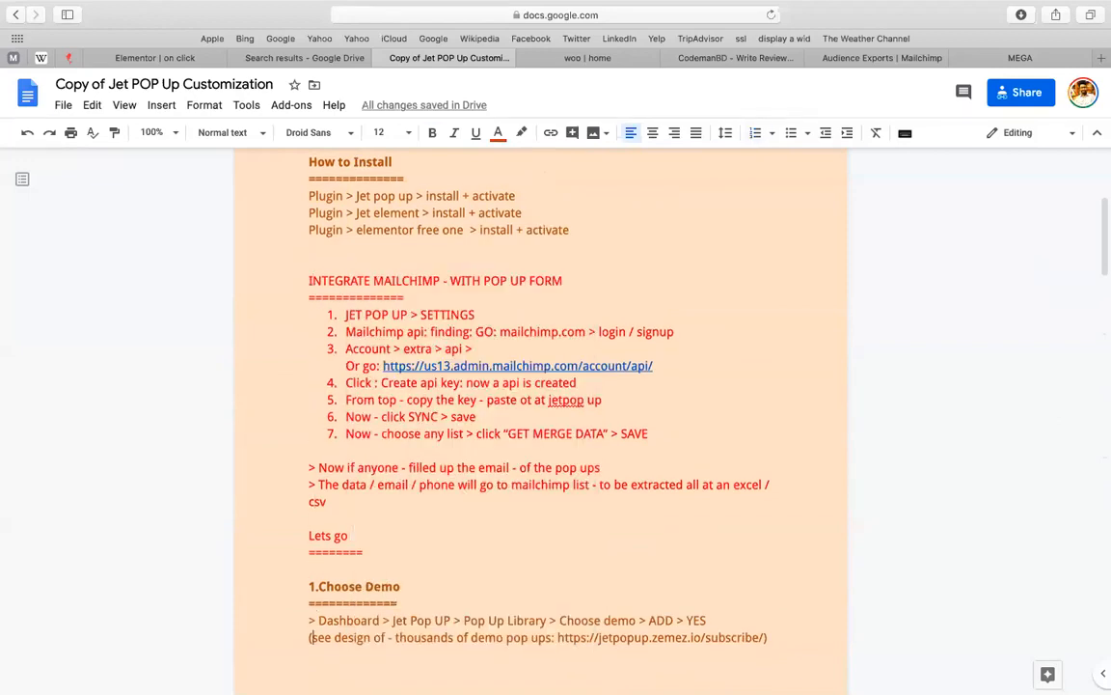
key(Down)
key(Down)
key(Down)
key(Down)
key(Down)
key(Down)
key(Down)
key(Down)
key(Down)
key(Down)
key(Down)
key(Down)
key(Down)
key(Down)
key(Down)
key(Down)
key(Down)
key(Down)
key(Down)
key(Down)
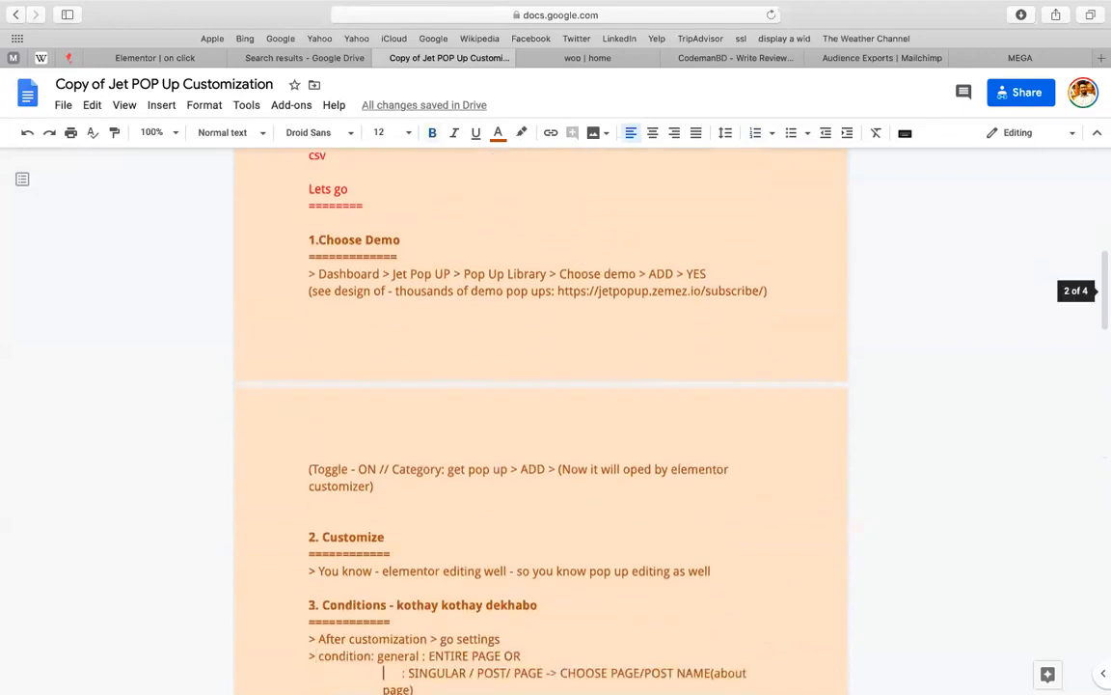
key(Down)
key(Down)
right_click(310, 289)
double_click(575, 179)
click(348, 585)
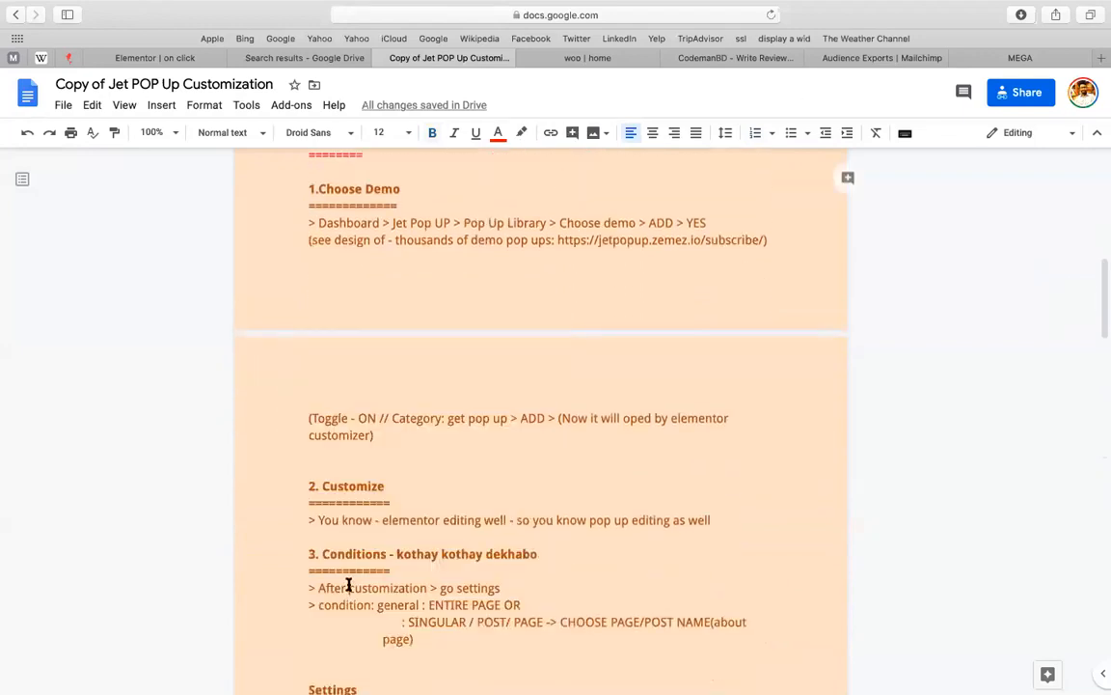
key(End)
key(Down)
key(Down)
key(Down)
key(Down)
key(Down)
key(Down)
key(Down)
key(Down)
key(Down)
key(Down)
right_click(523, 548)
click(403, 451)
right_click(402, 450)
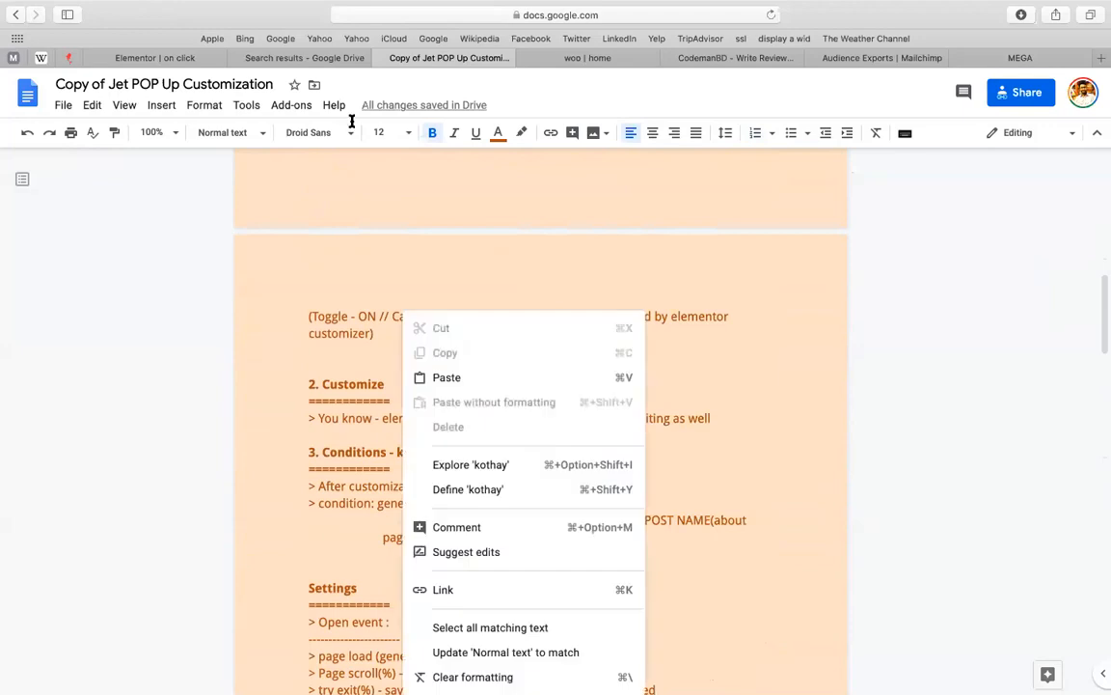
click(352, 122)
scroll(329, 218, up, 1)
double_click(330, 218)
click(382, 380)
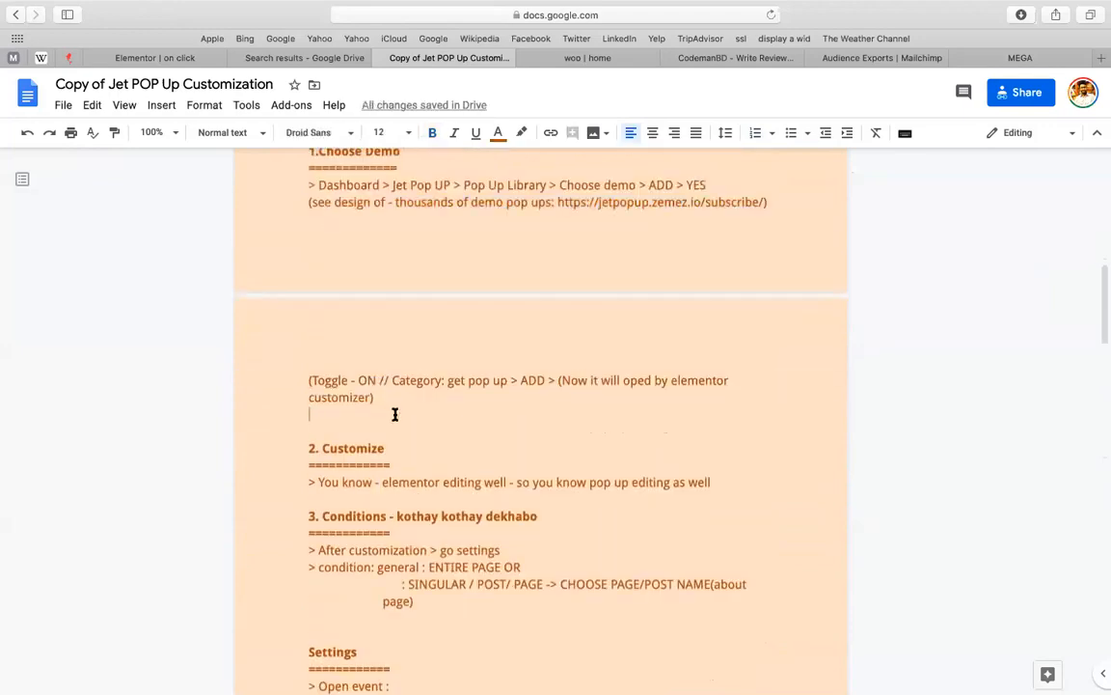
Insert blank lines above 'Assignment' so its four tasks sit directly above the popup image
scroll(395, 414, down, 10)
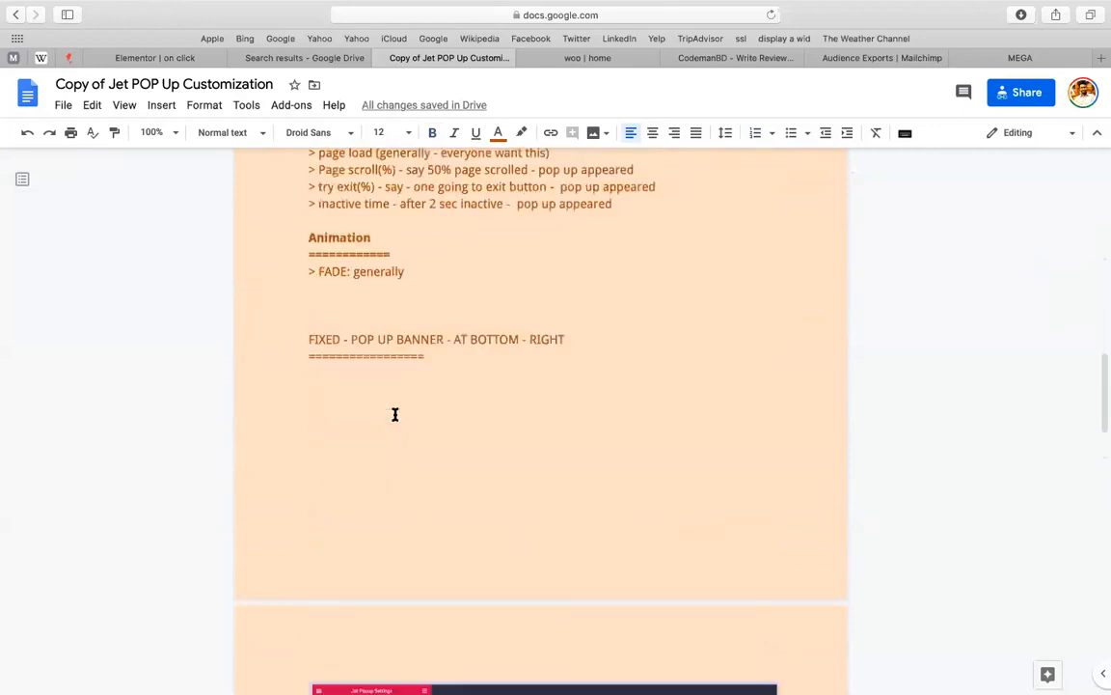
scroll(395, 414, up, 1)
scroll(394, 414, down, 8)
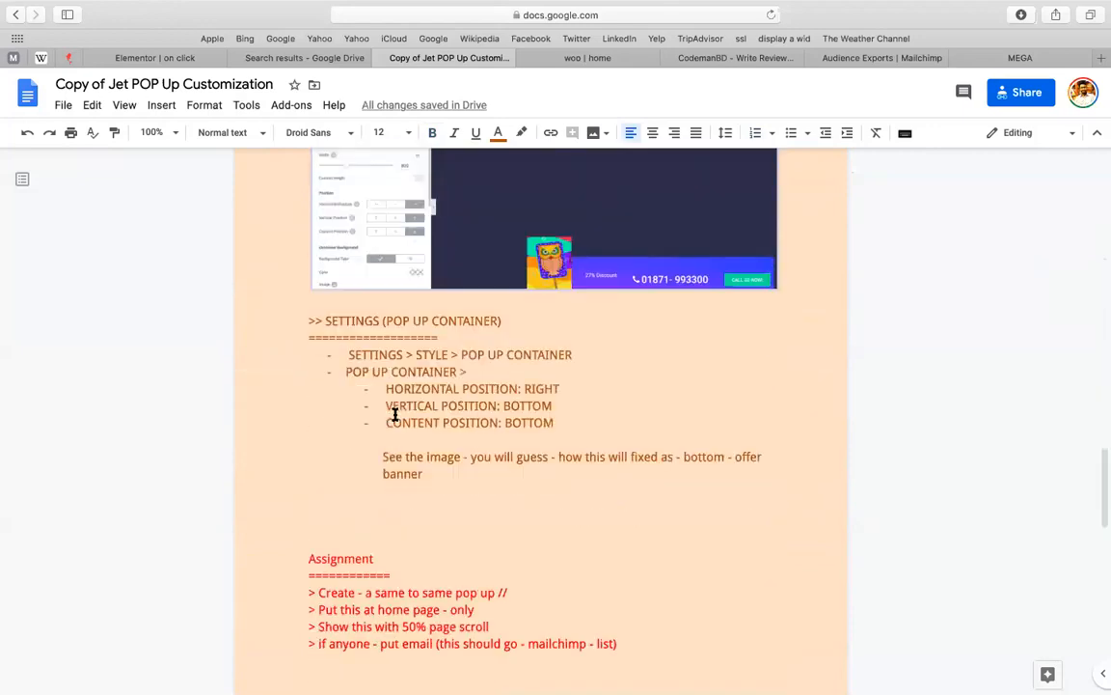
scroll(353, 243, up, 1)
click(353, 243)
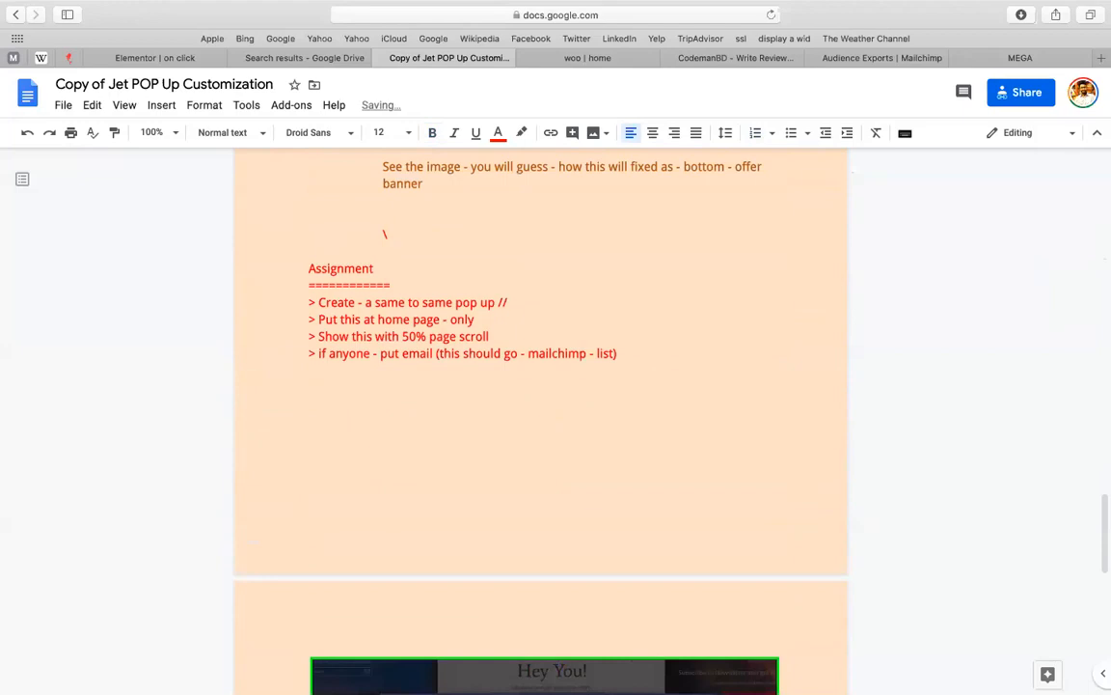
key(Return)
key(Return)
key(Return)
key(Return)
key(Return)
key(Return)
key(Return)
key(Return)
key(Return)
key(Return)
key(Return)
key(Return)
key(Return)
key(Return)
key(Return)
key(Return)
key(Return)
key(Return)
key(Return)
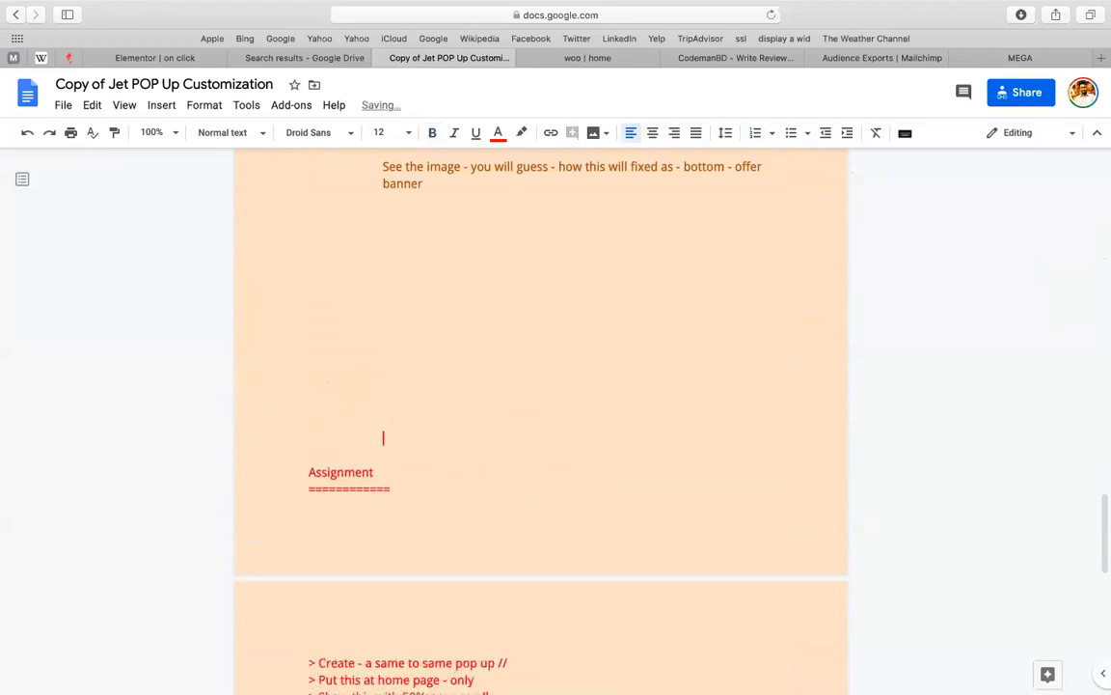
right_click(353, 243)
click(343, 360)
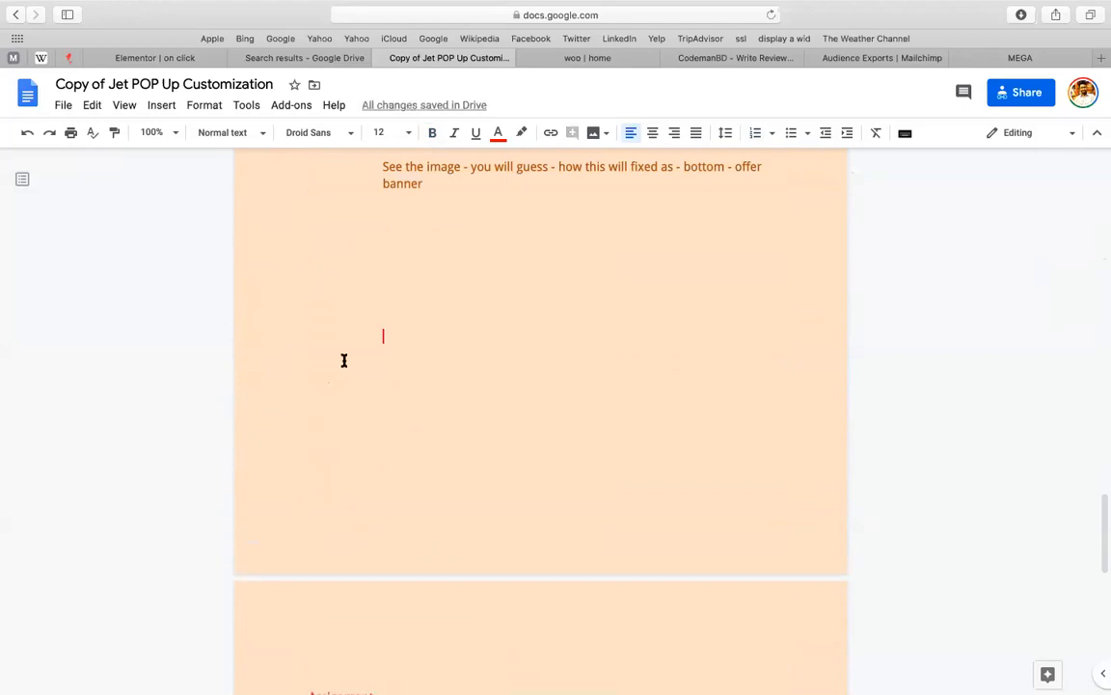
scroll(343, 359, down, 5)
scroll(343, 360, down, 1)
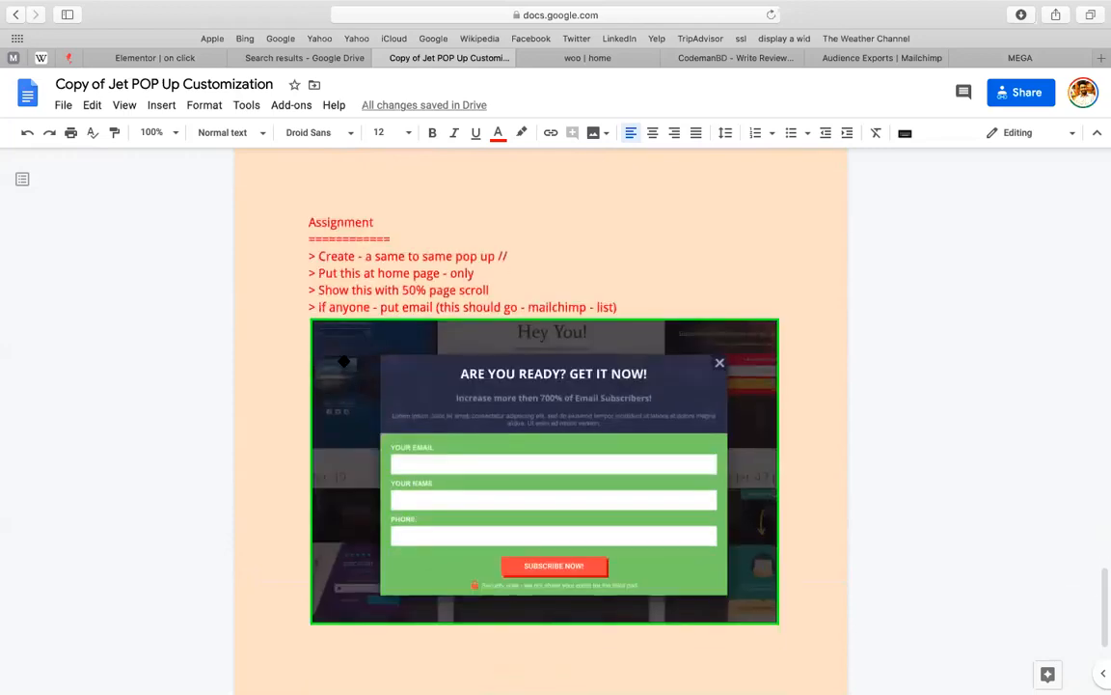
Take a full-screen screenshot and click the equals-sign line under Assignment
key(super+shift+3)
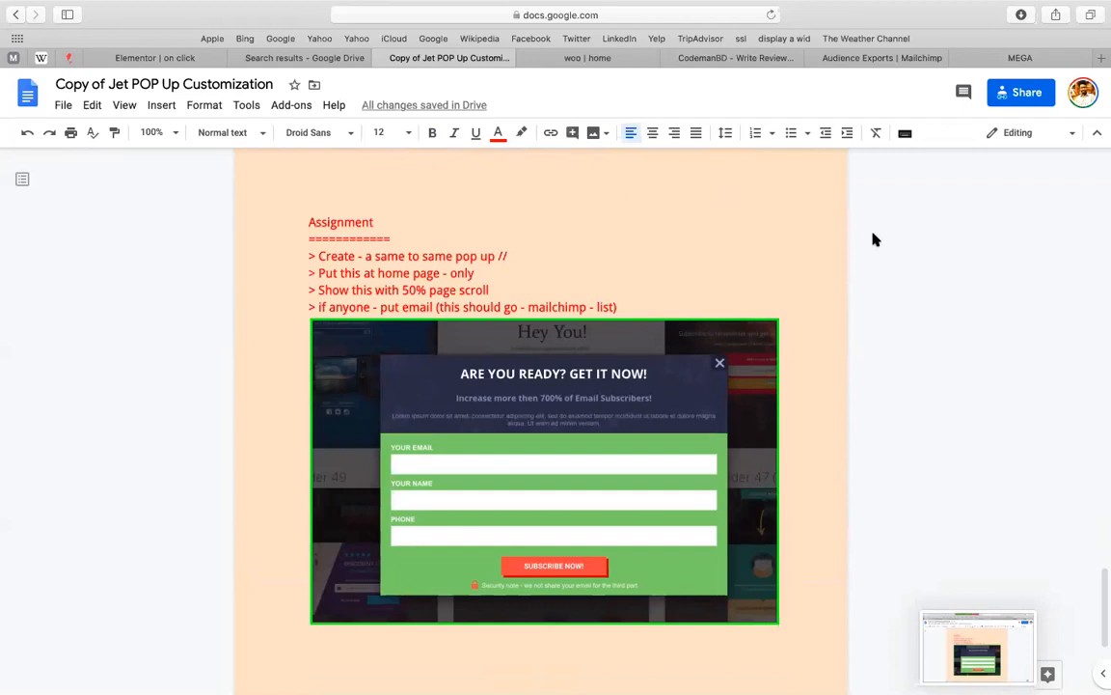
triple_click(560, 232)
double_click(559, 232)
click(559, 232)
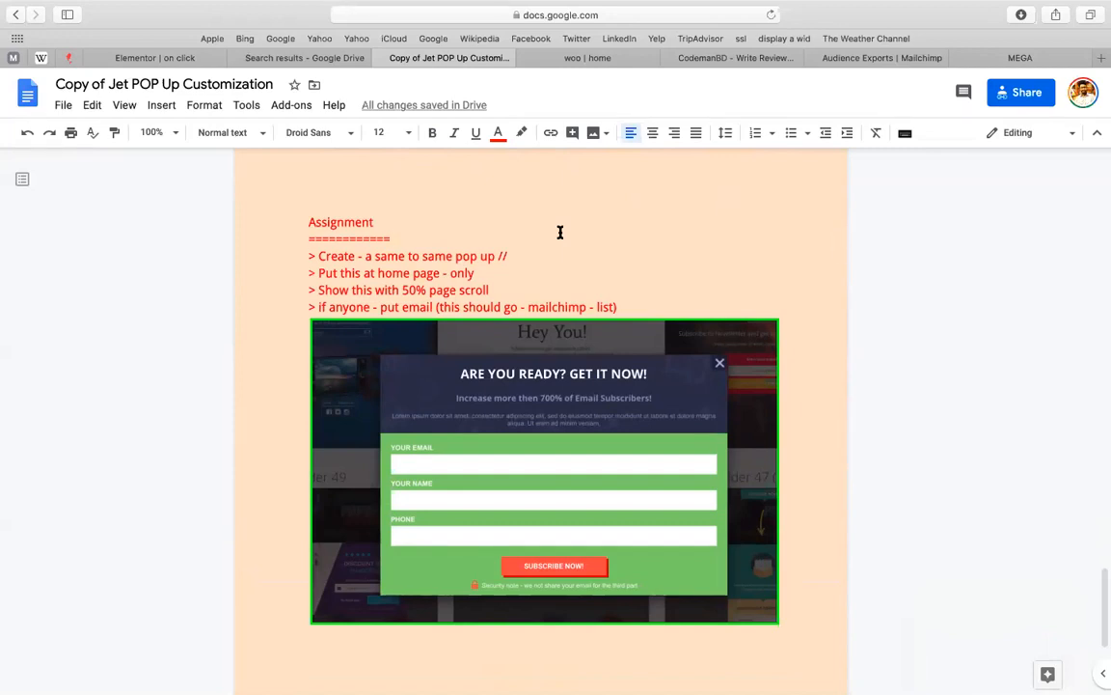
Capture a screen region covering the Assignment notes and the popup image below them
key(super+shift+5)
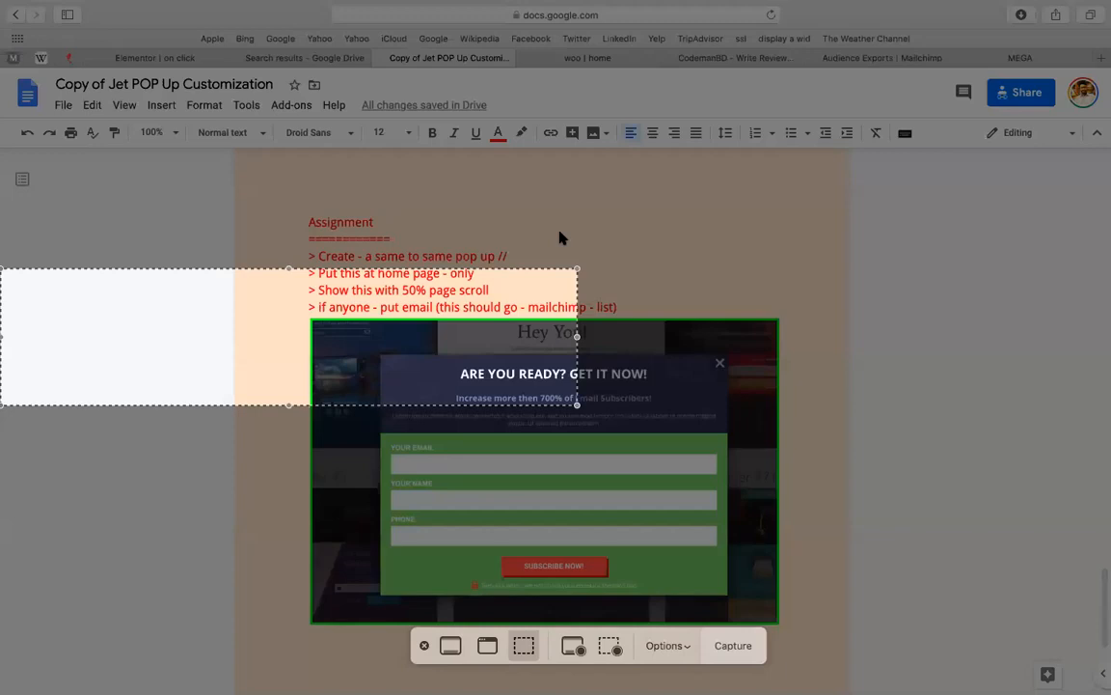
drag(389, 329, 633, 256)
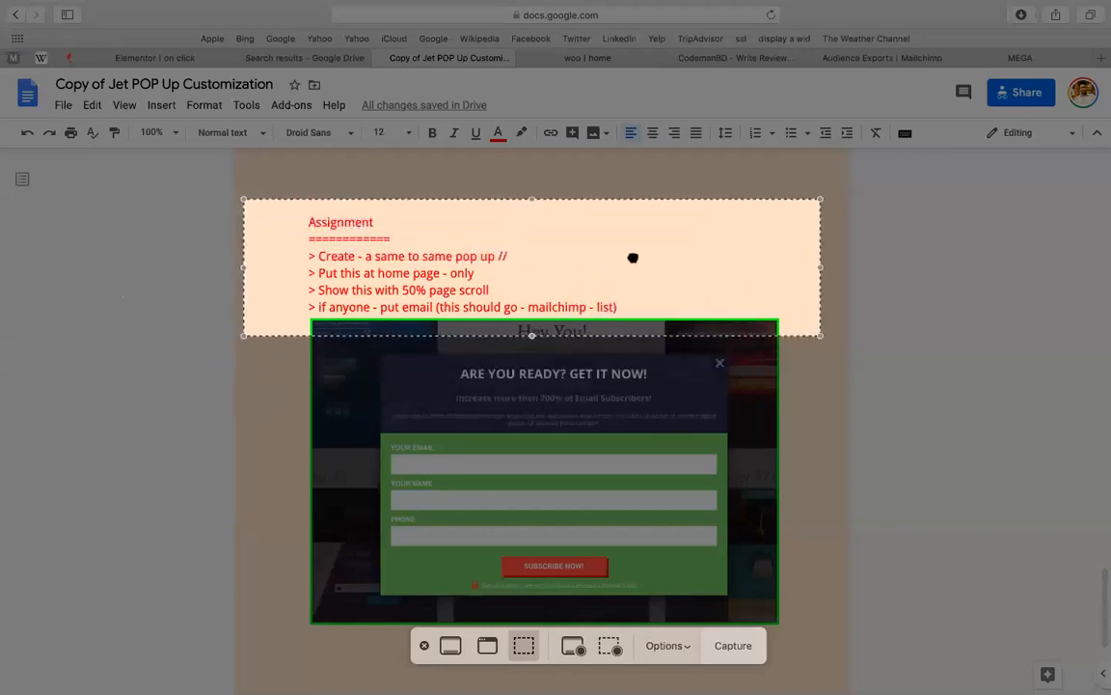
drag(531, 334, 561, 642)
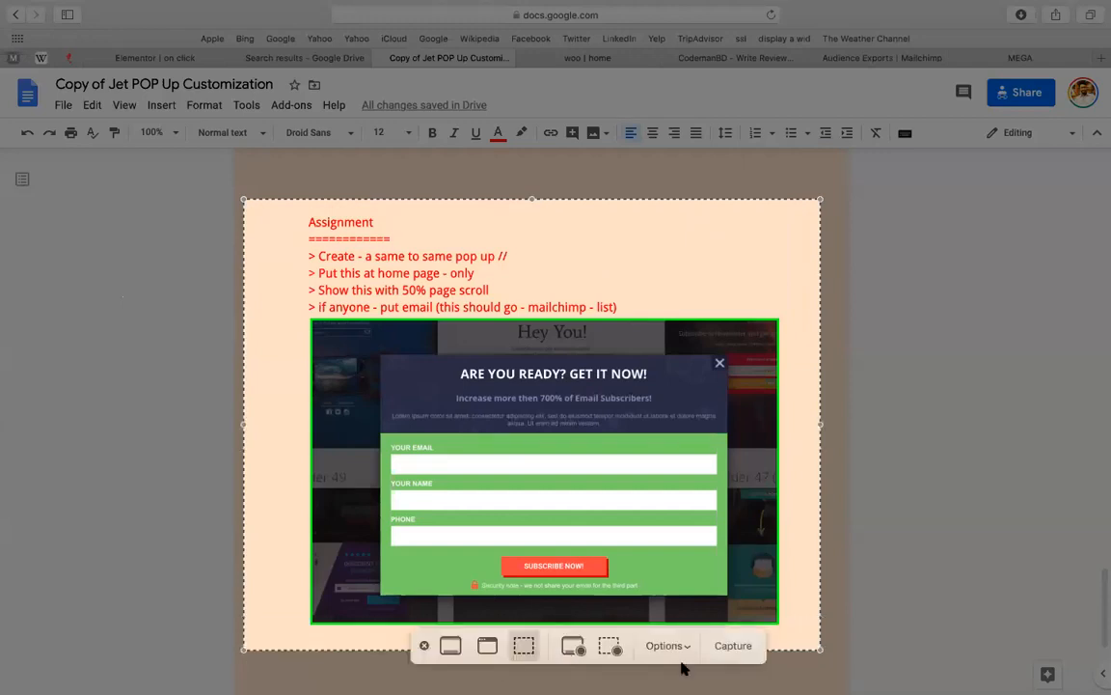
click(739, 649)
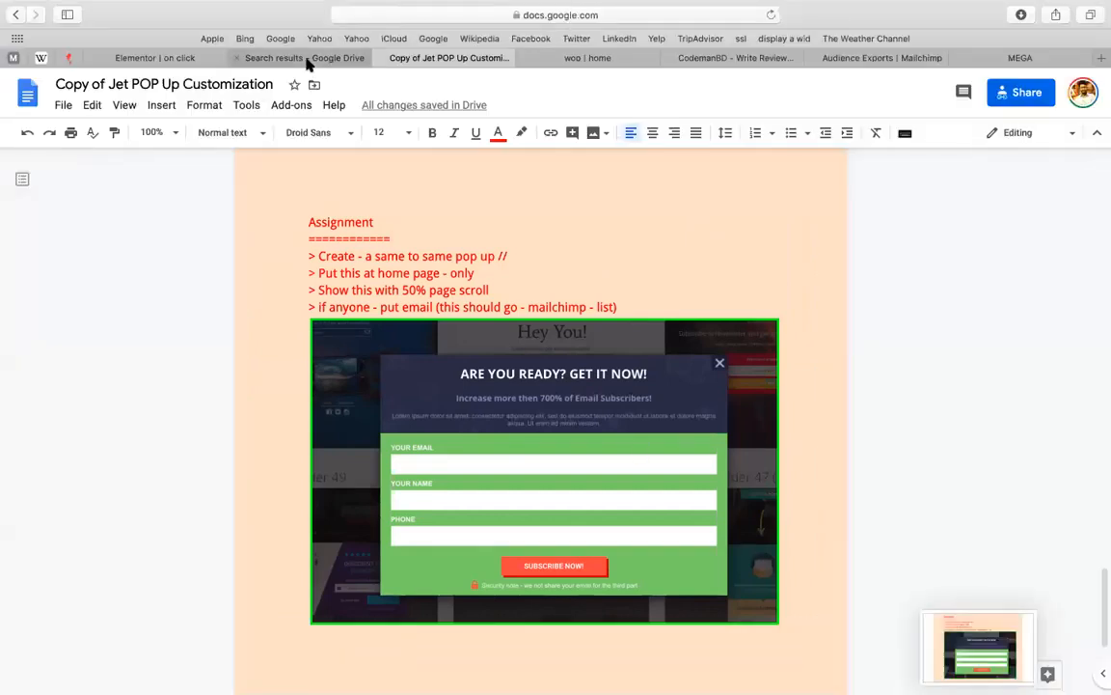
click(328, 58)
click(735, 58)
Load classroom.google.com in the Mailchimp Audience exports tab
click(854, 57)
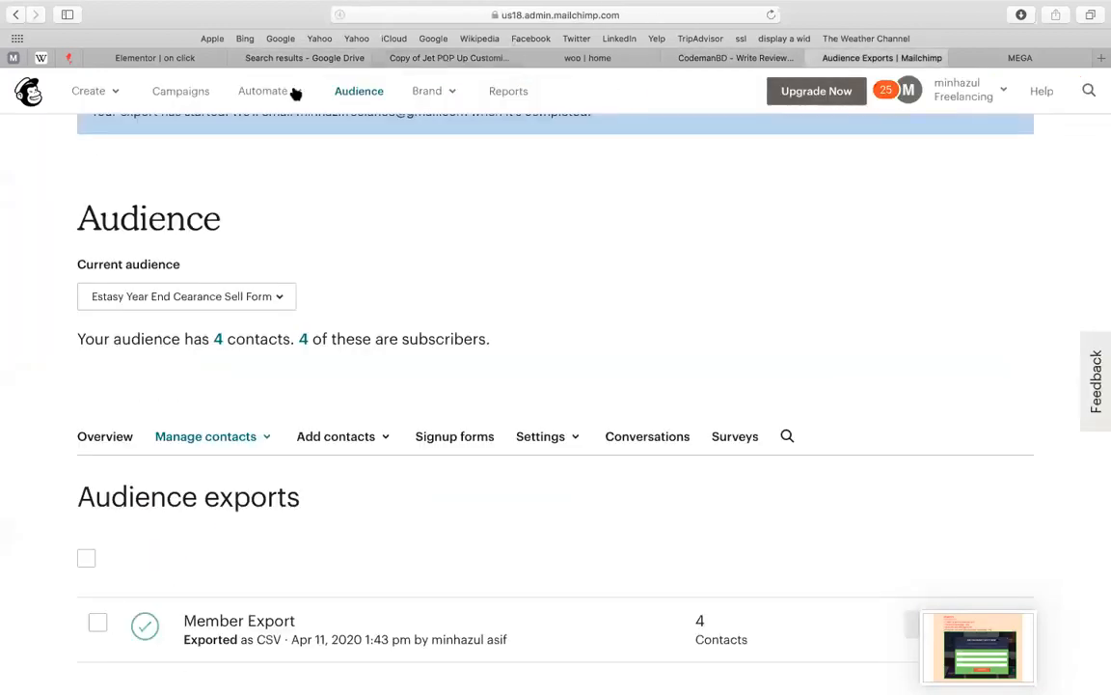
click(608, 18)
text(classroom.google.com)
key(Return)
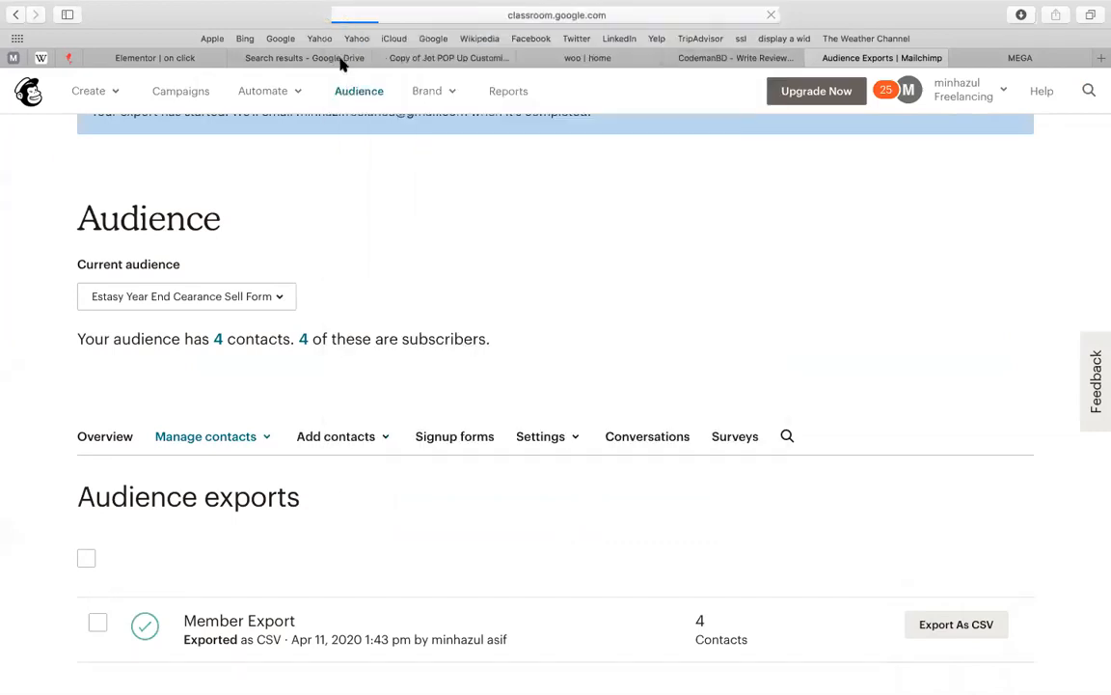
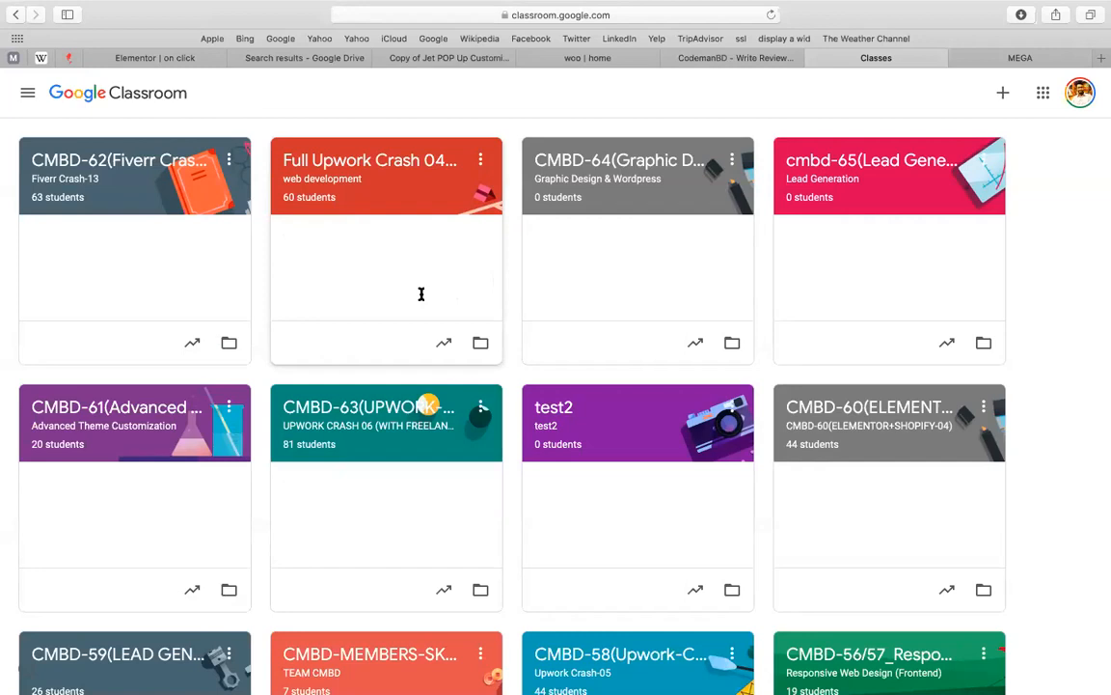
Cycle through the Docs, woo home, Drive and Classroom tabs, then open the 'on click' popup in Elementor
click(424, 58)
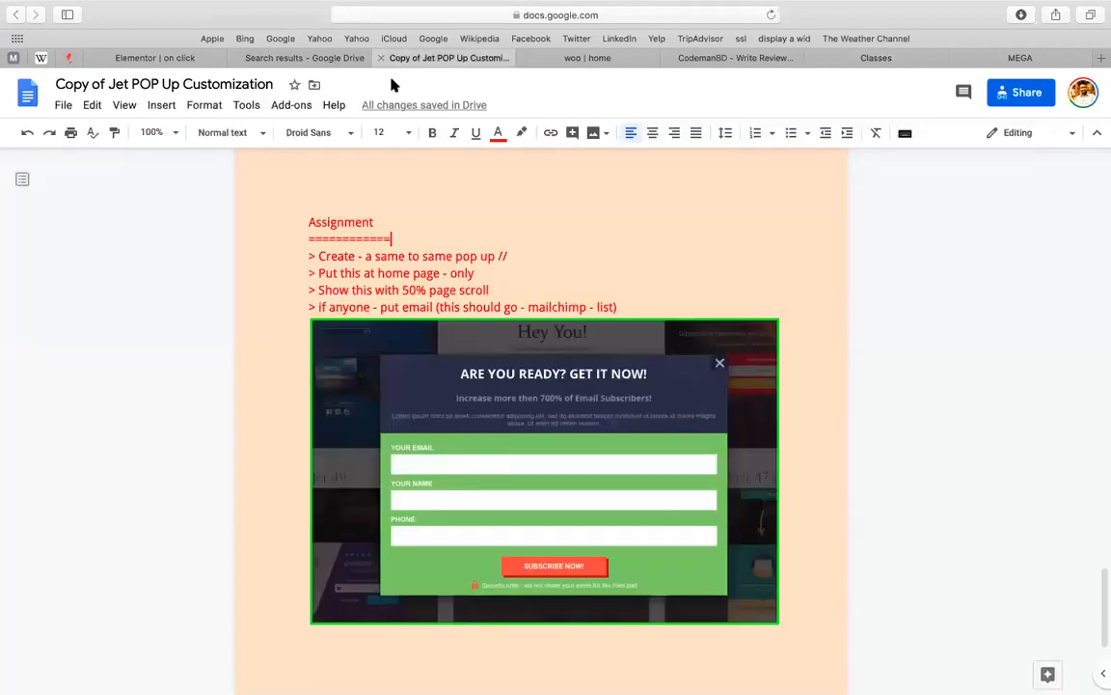
click(580, 58)
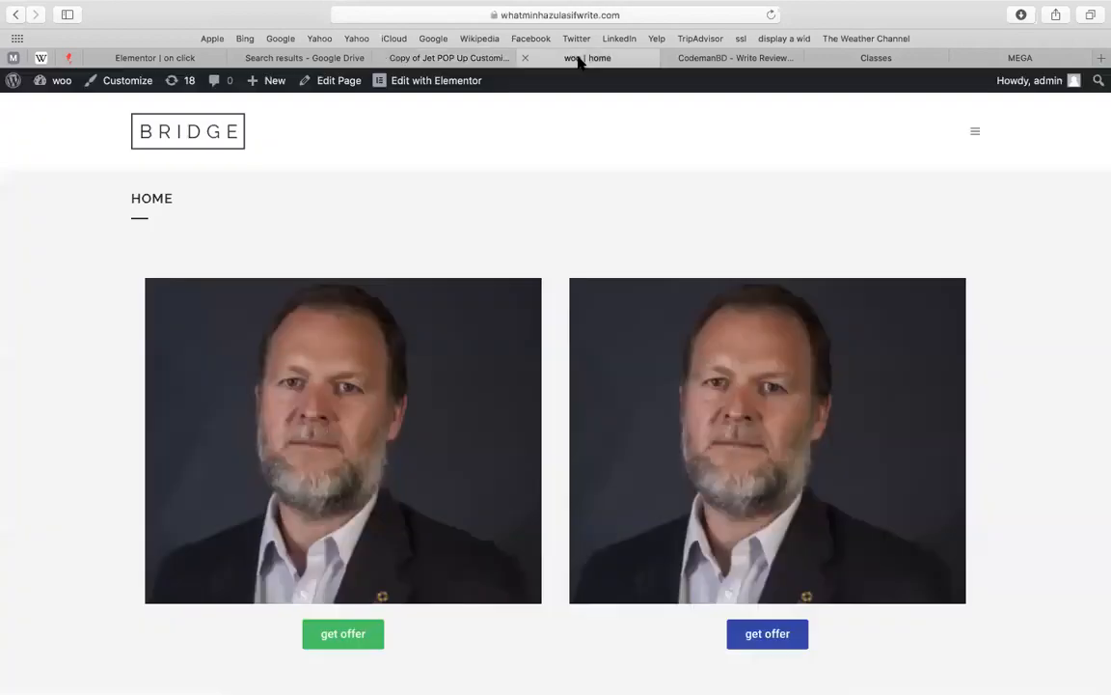
click(304, 58)
click(709, 60)
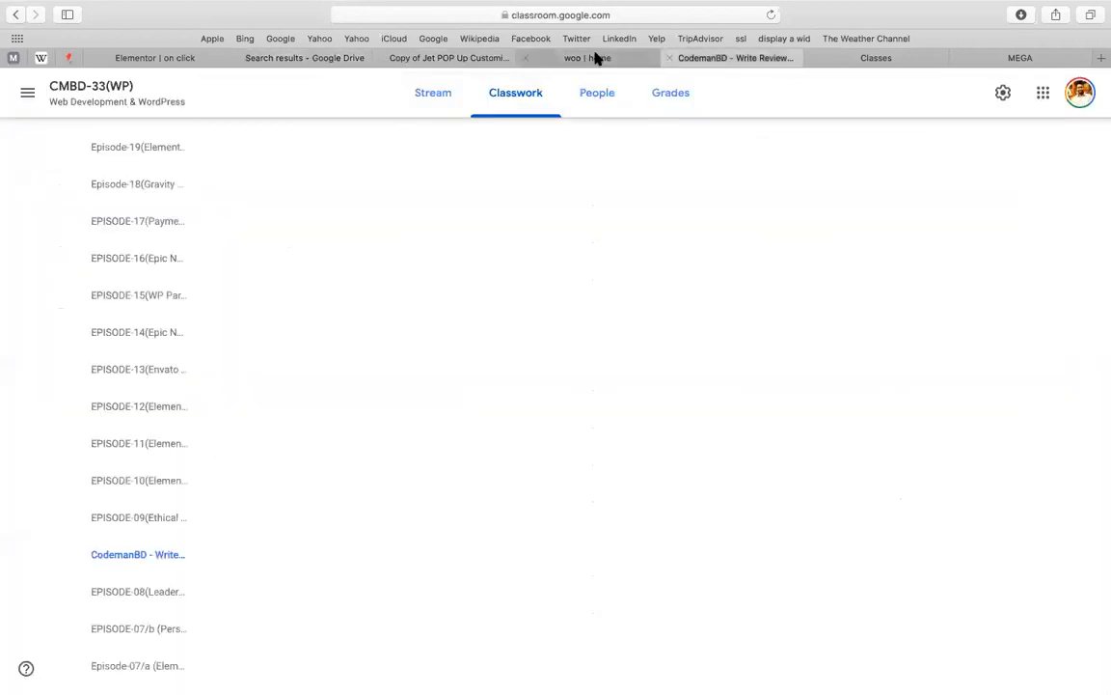
click(592, 58)
mouse_move(60, 85)
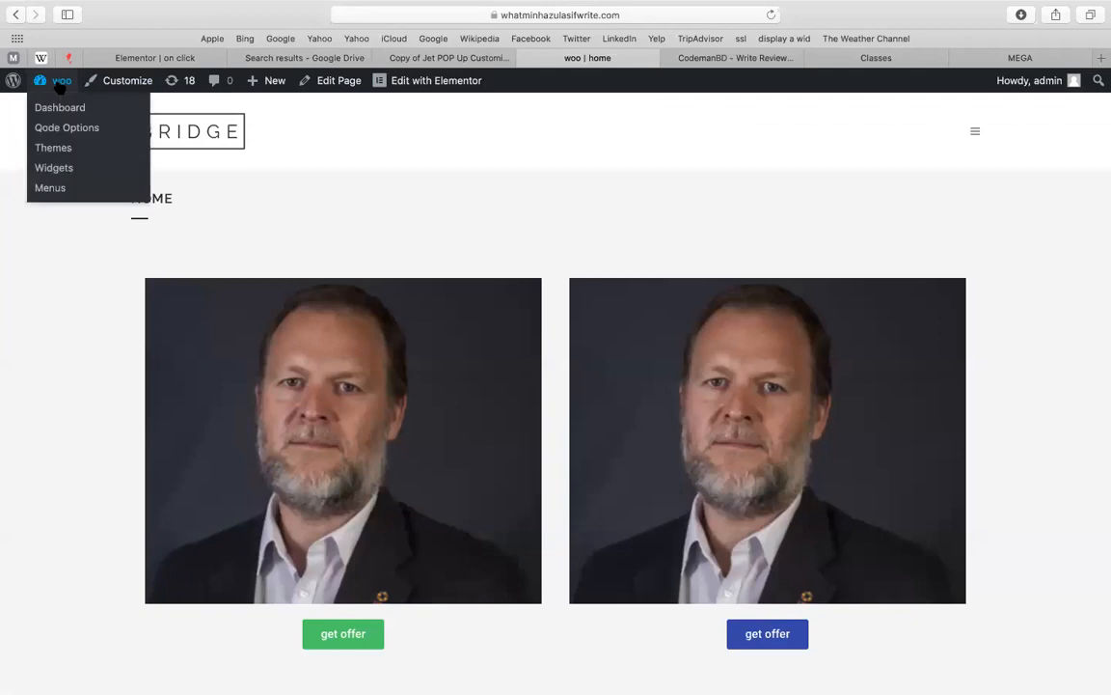
mouse_move(443, 76)
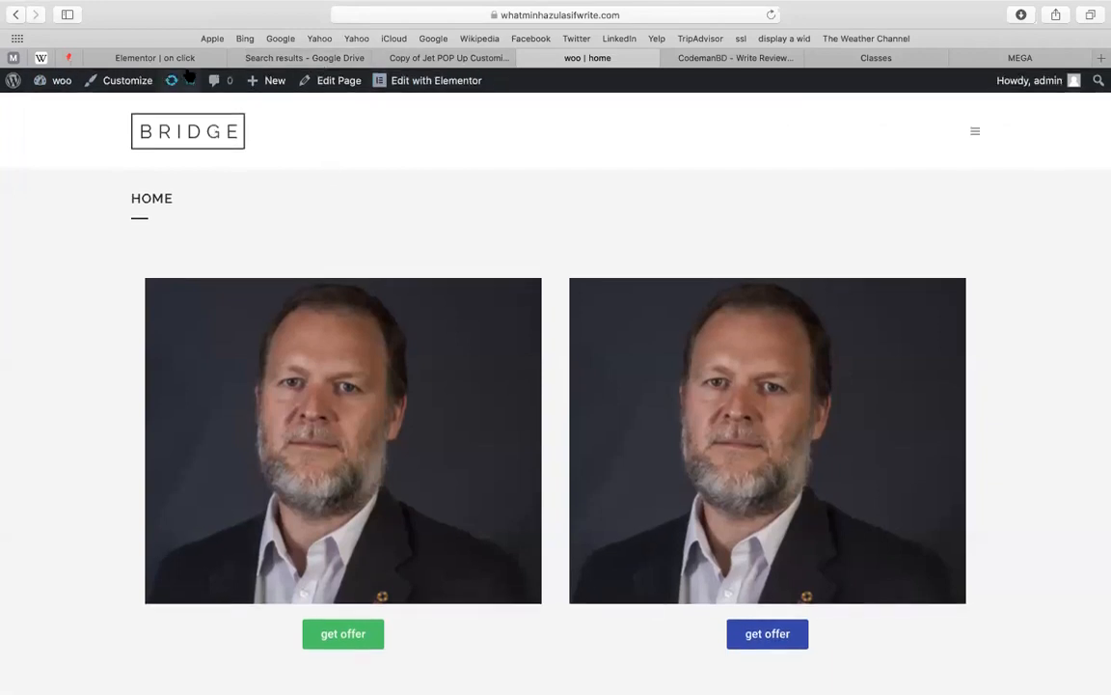
click(218, 58)
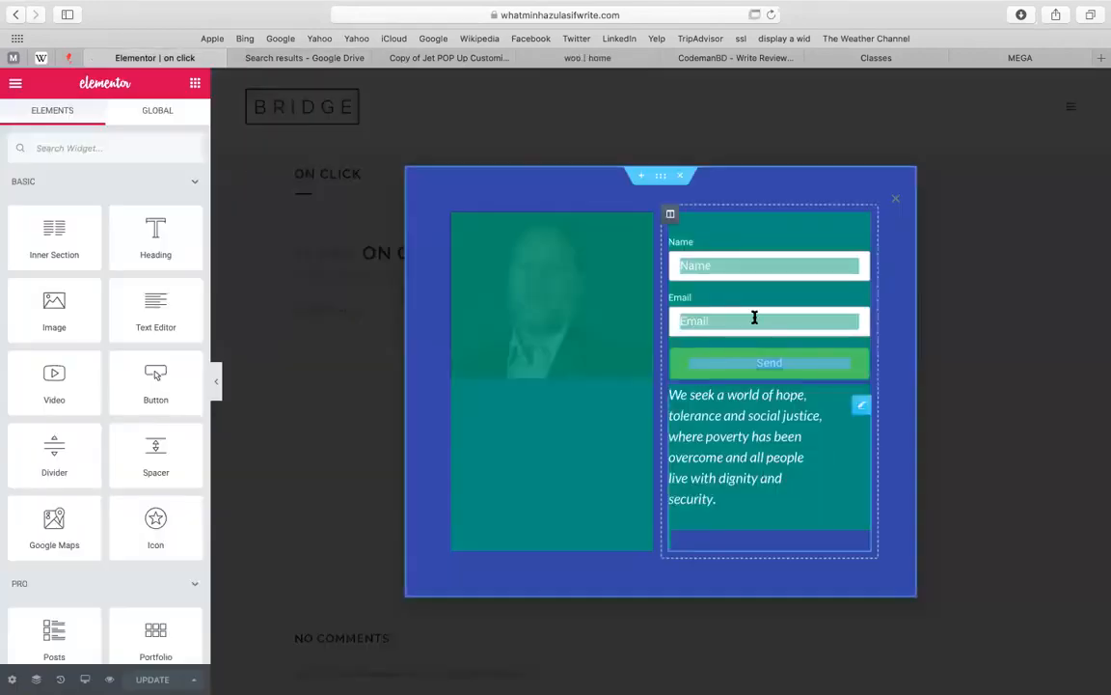
Add a Redirect action under the popup form's Actions After Submit and focus its URL field
click(755, 318)
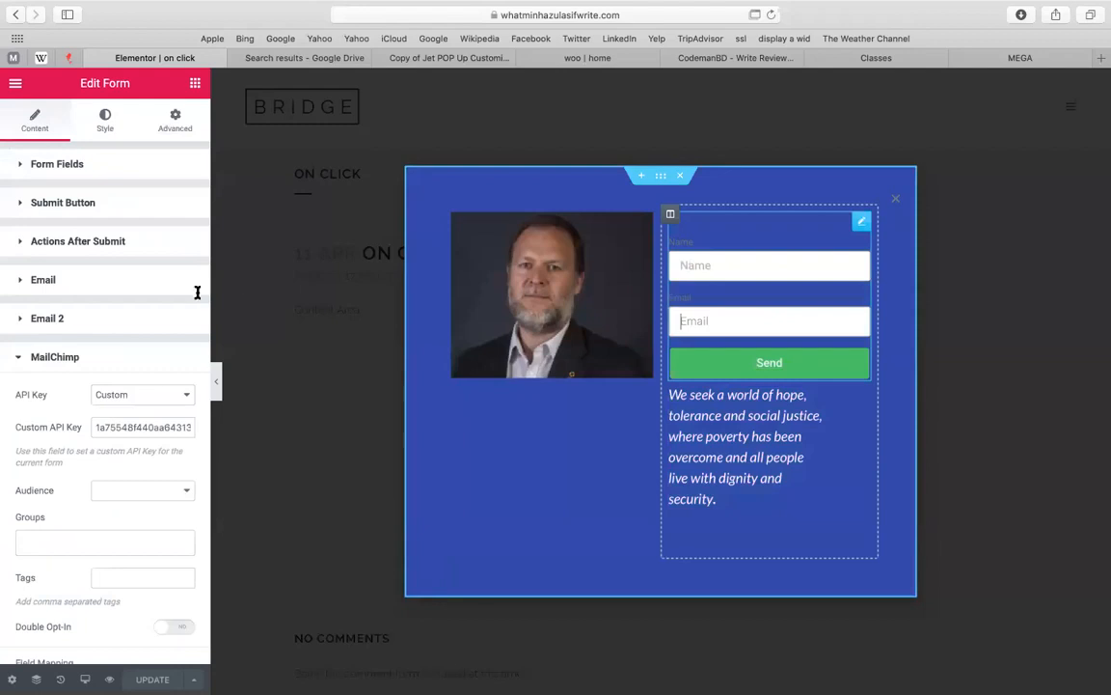
click(92, 240)
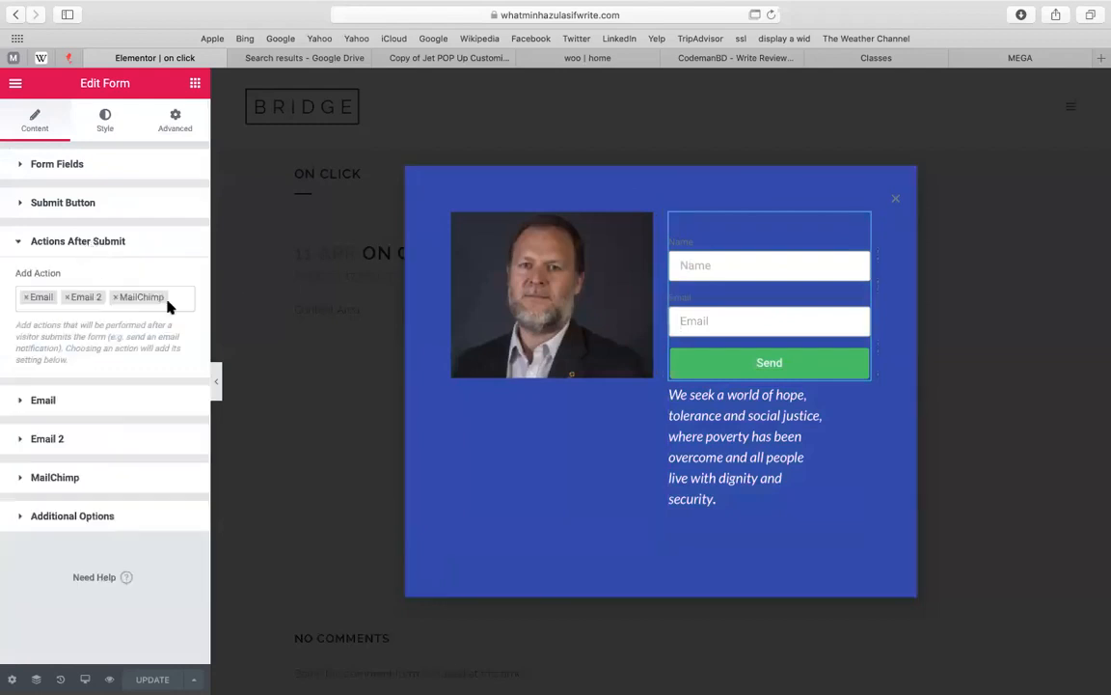
click(180, 302)
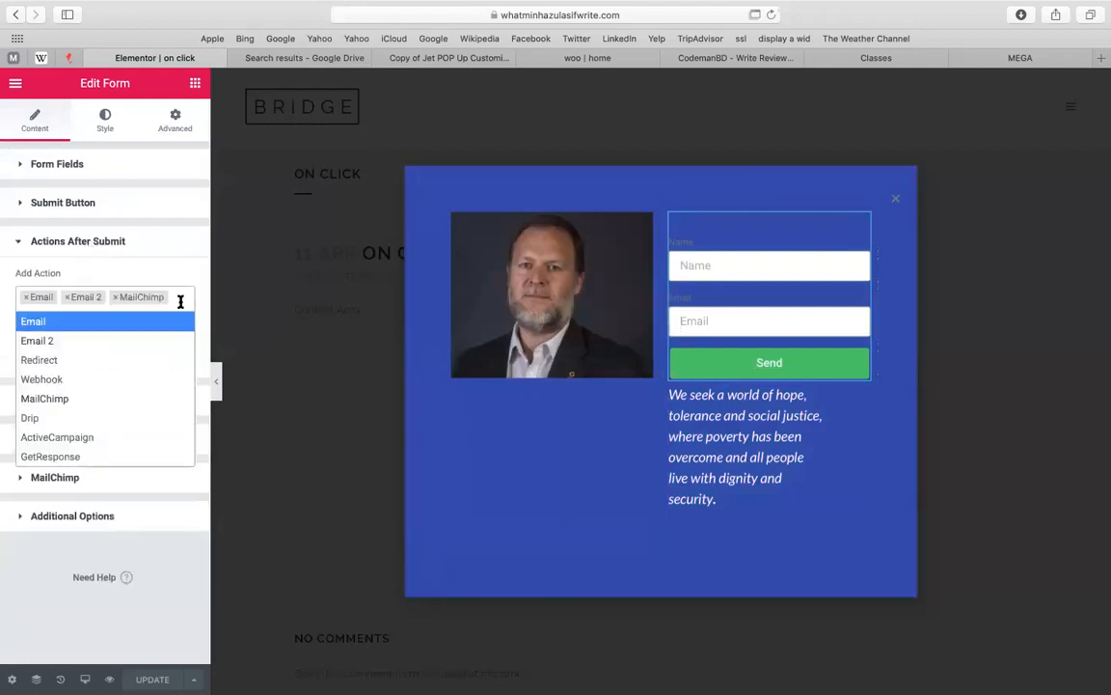
click(96, 357)
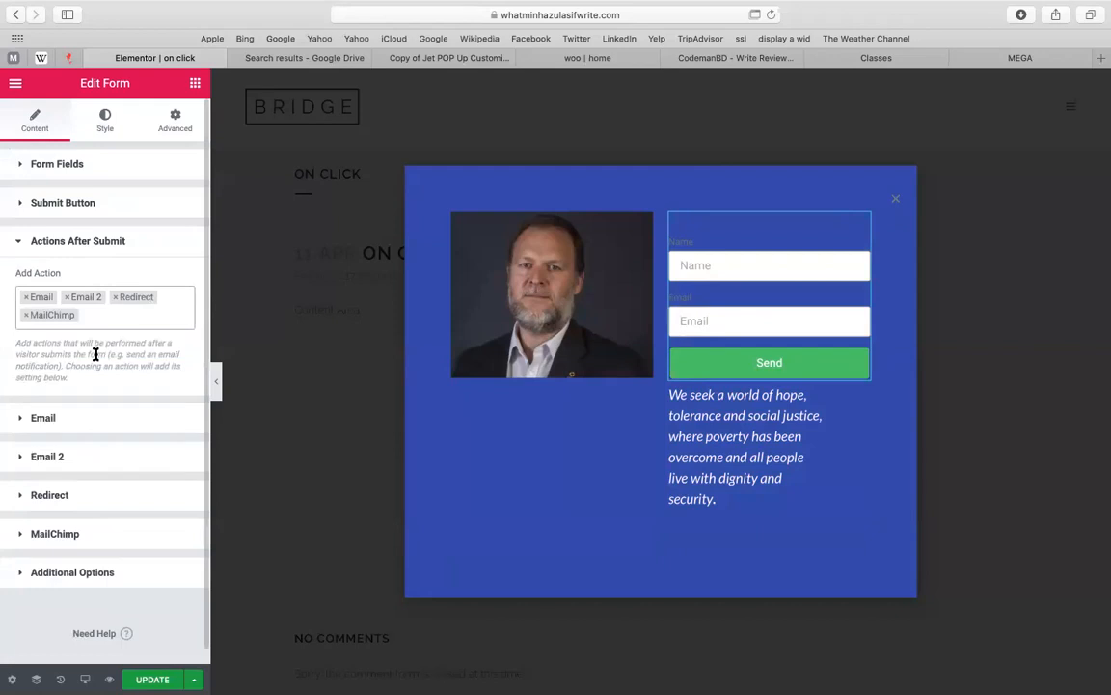
click(87, 503)
click(63, 411)
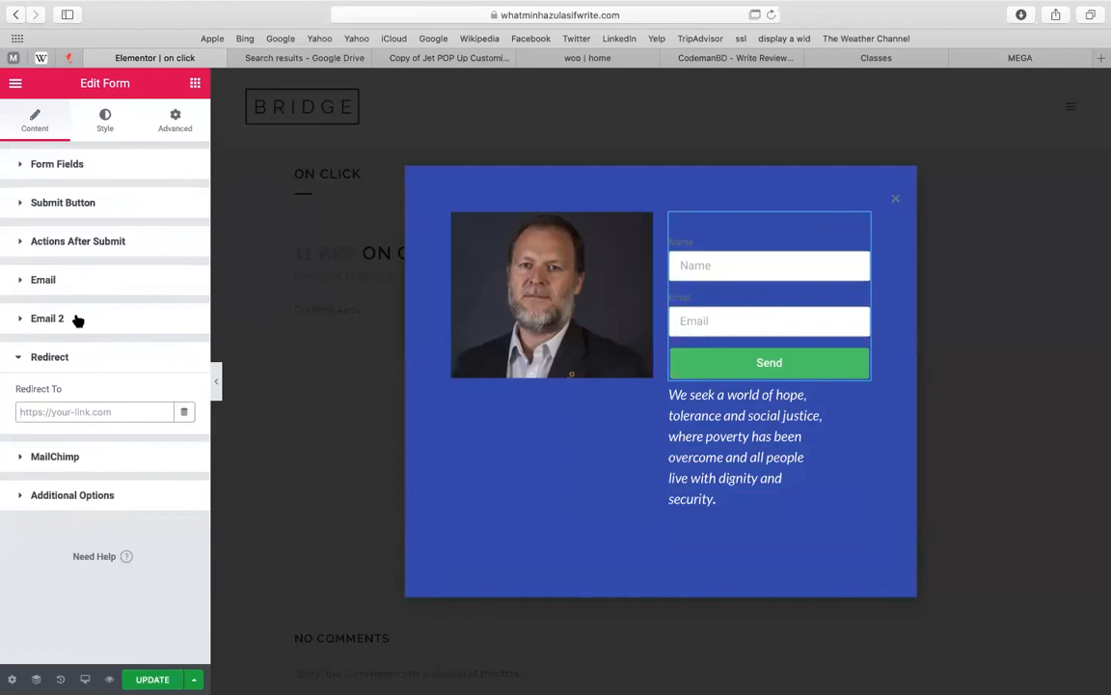
Leave the form settings and return to the CMBD-33 class in Google Classroom
click(469, 73)
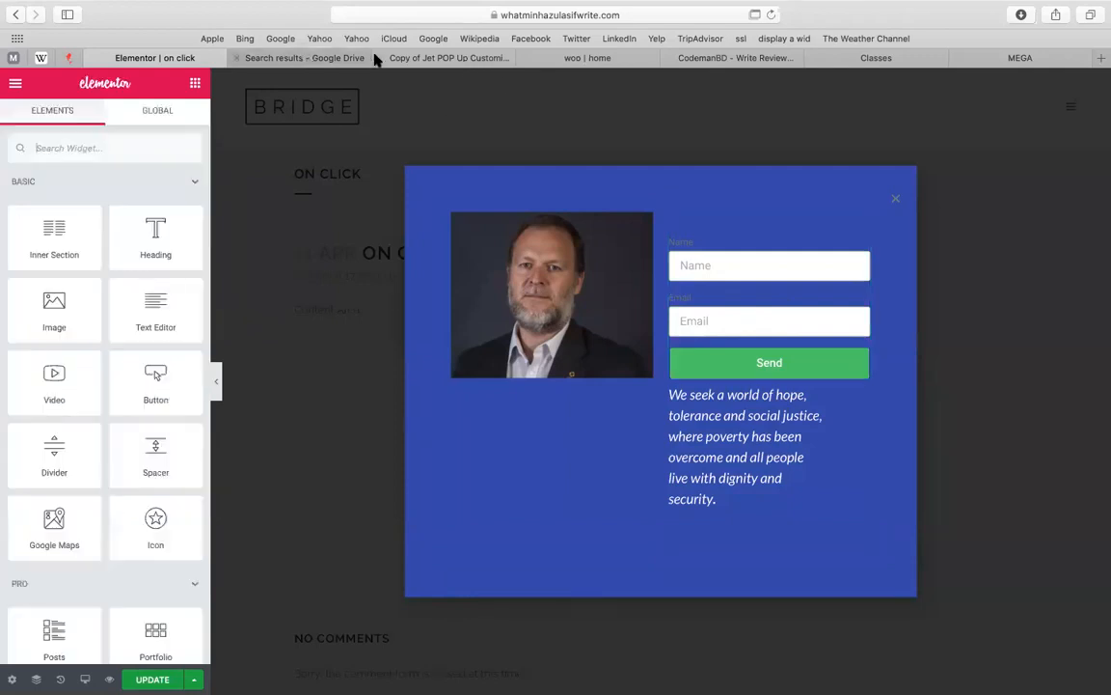
click(374, 58)
click(463, 58)
click(724, 60)
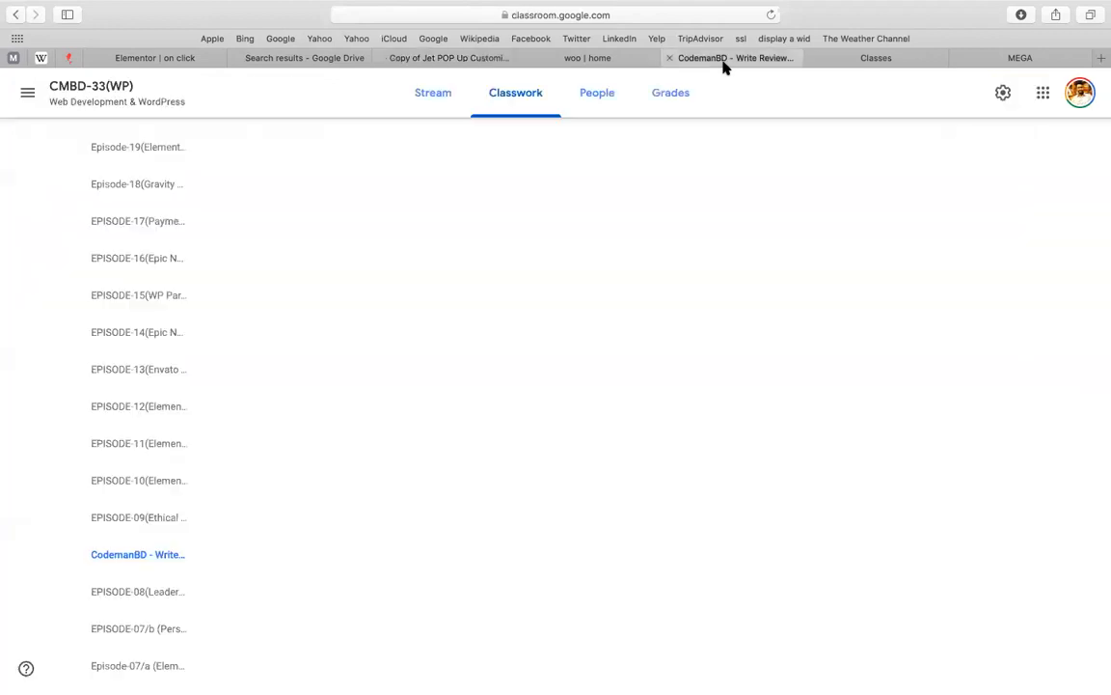
Go to the Classwork page of the CMBD-61 Advanced Theme Customization class
click(27, 93)
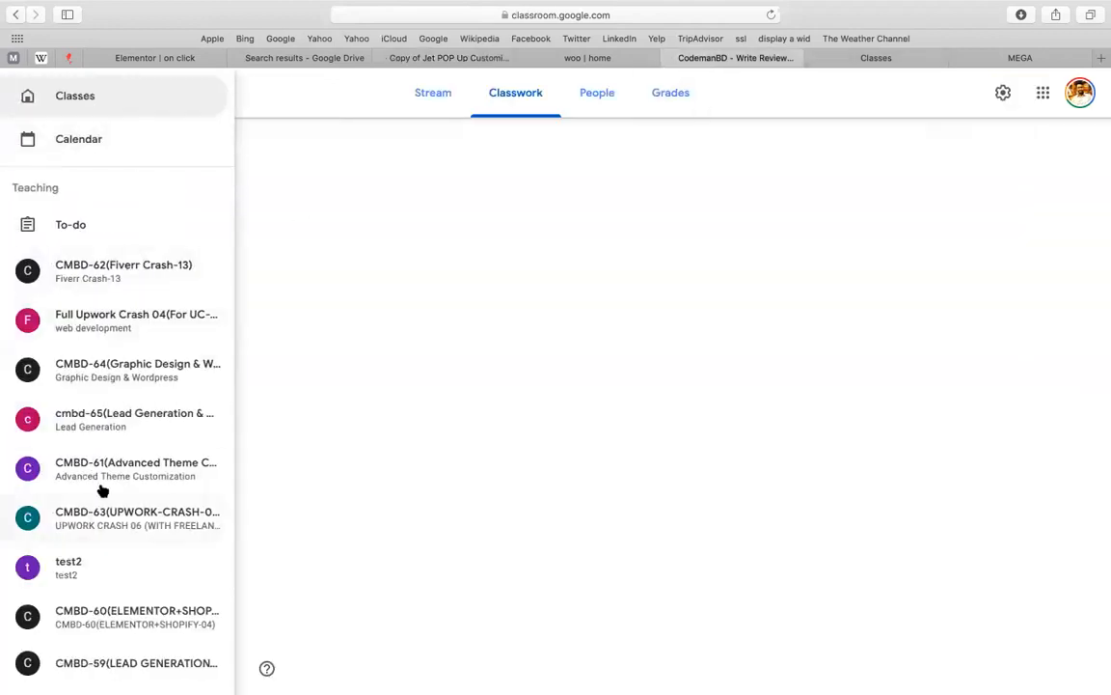
click(146, 470)
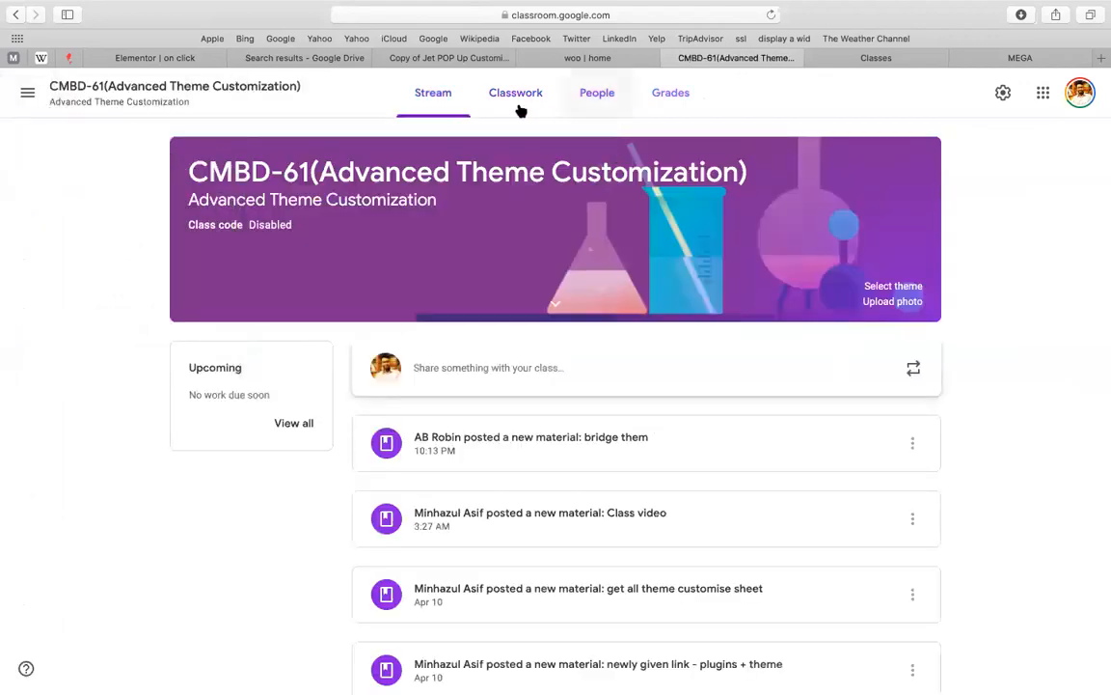
click(519, 109)
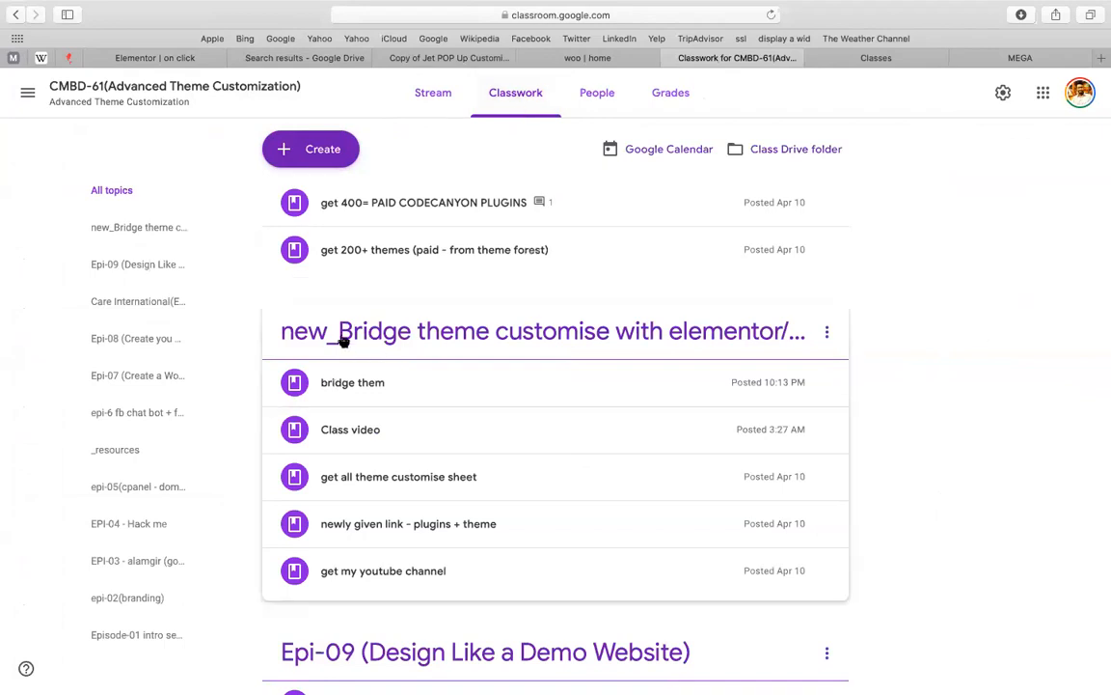
click(379, 441)
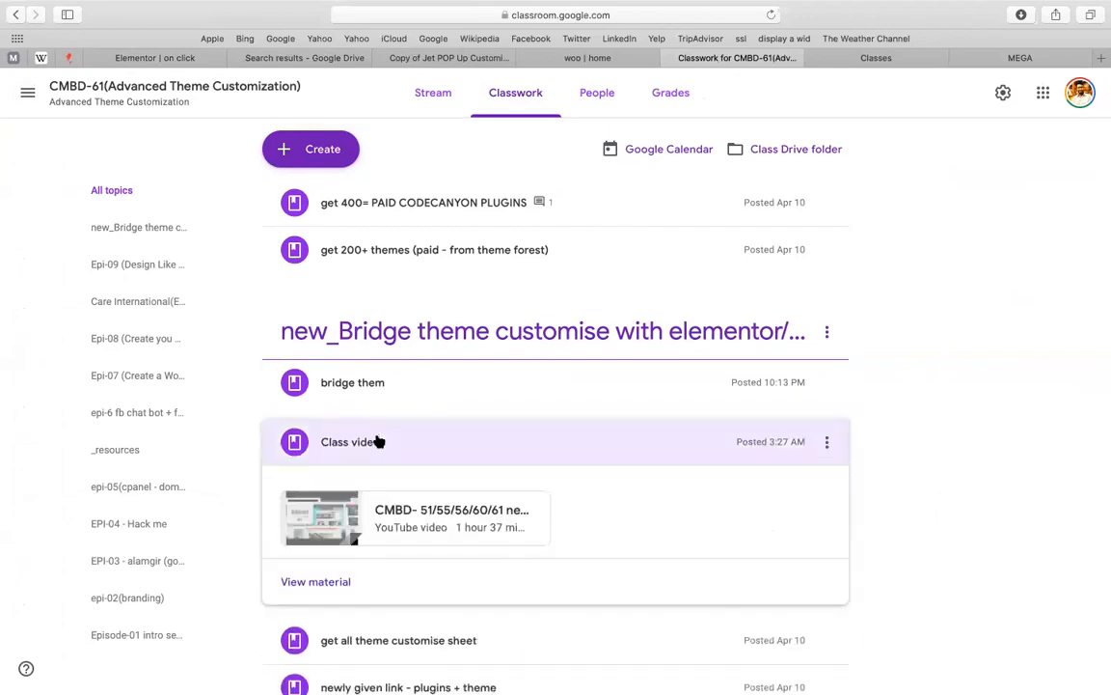
Create the topic 'new_pop up form (on click + page load)' and start a new Material post
click(292, 158)
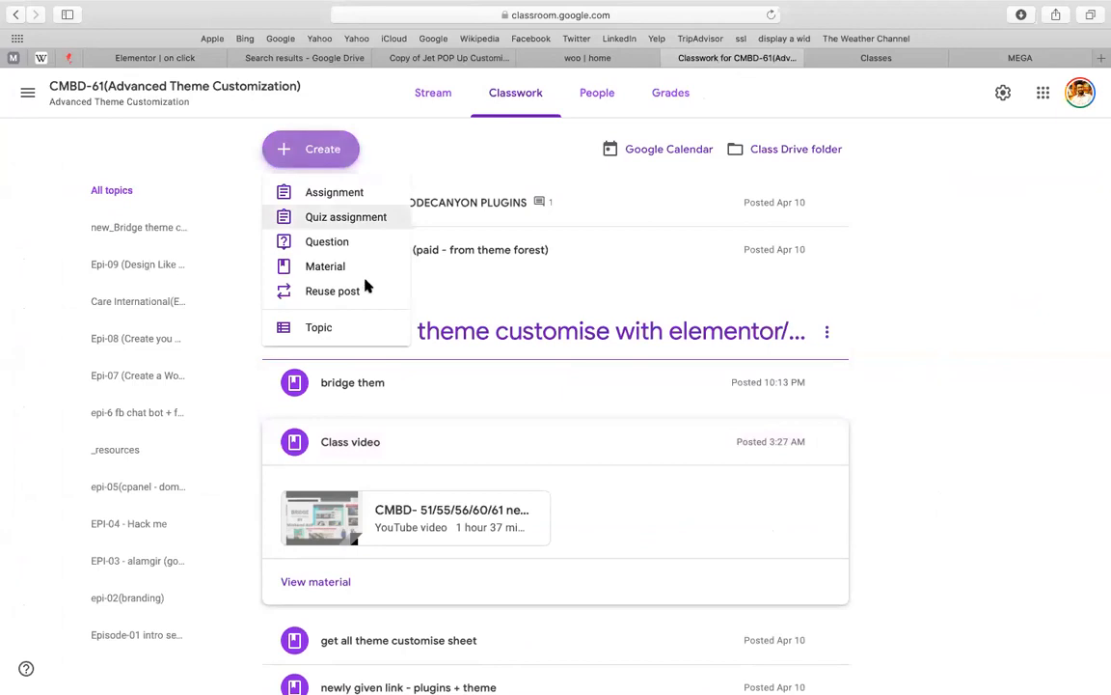
click(343, 327)
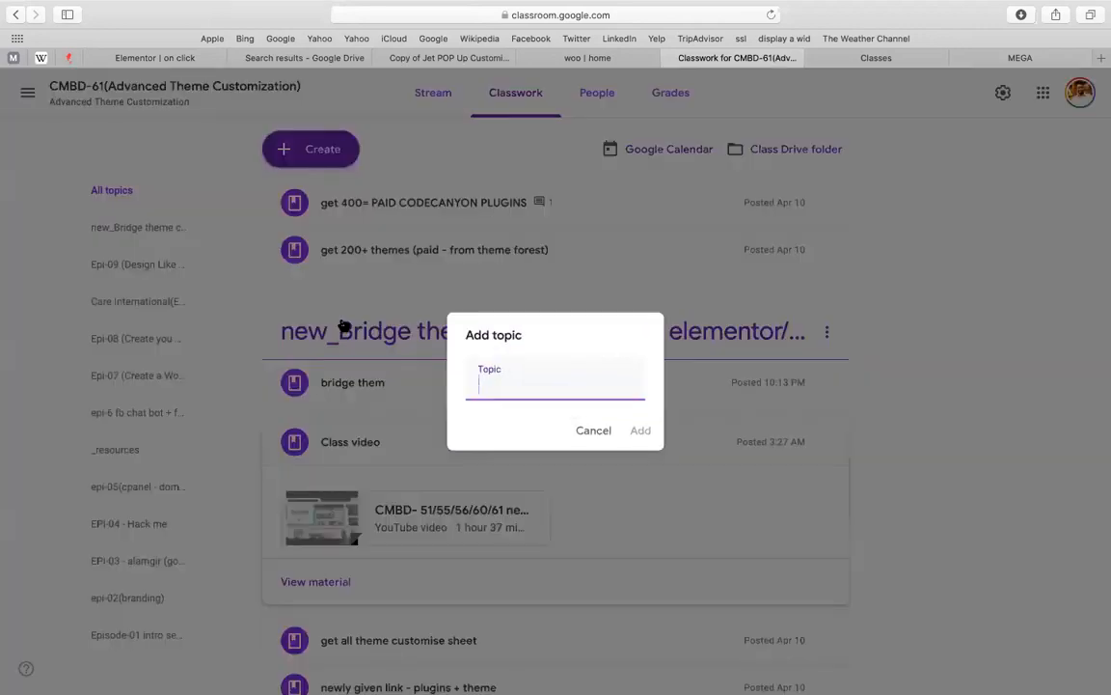
text(new_)
text(pop up form )
text((on)
text( click + )
text(page load)
text())
key(Return)
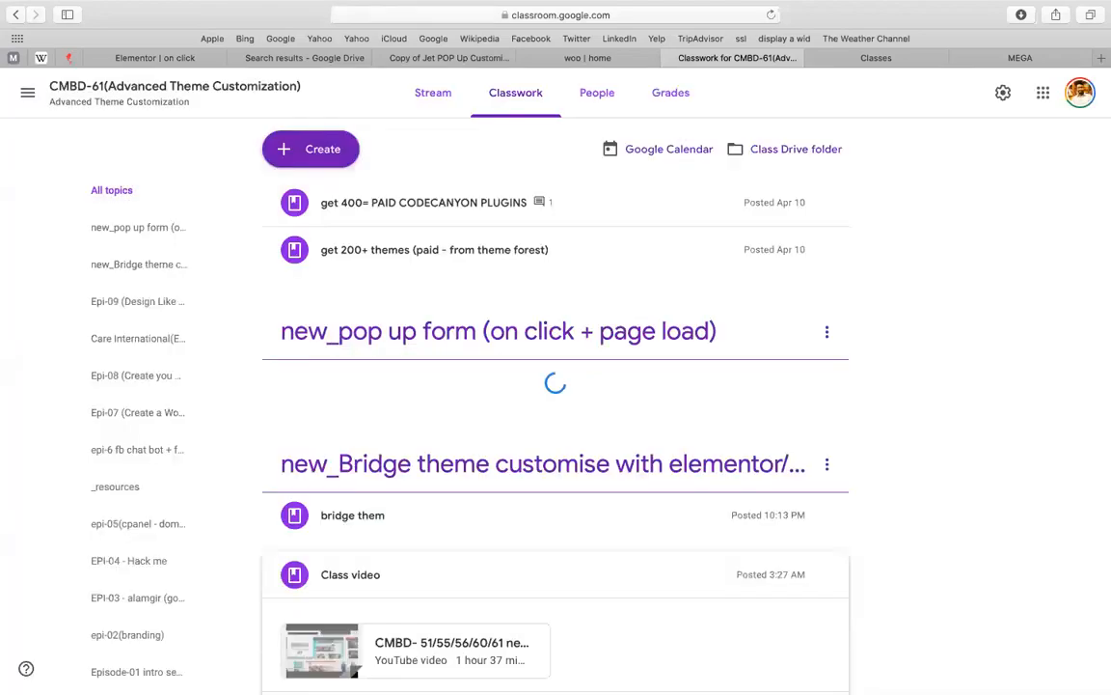
click(313, 158)
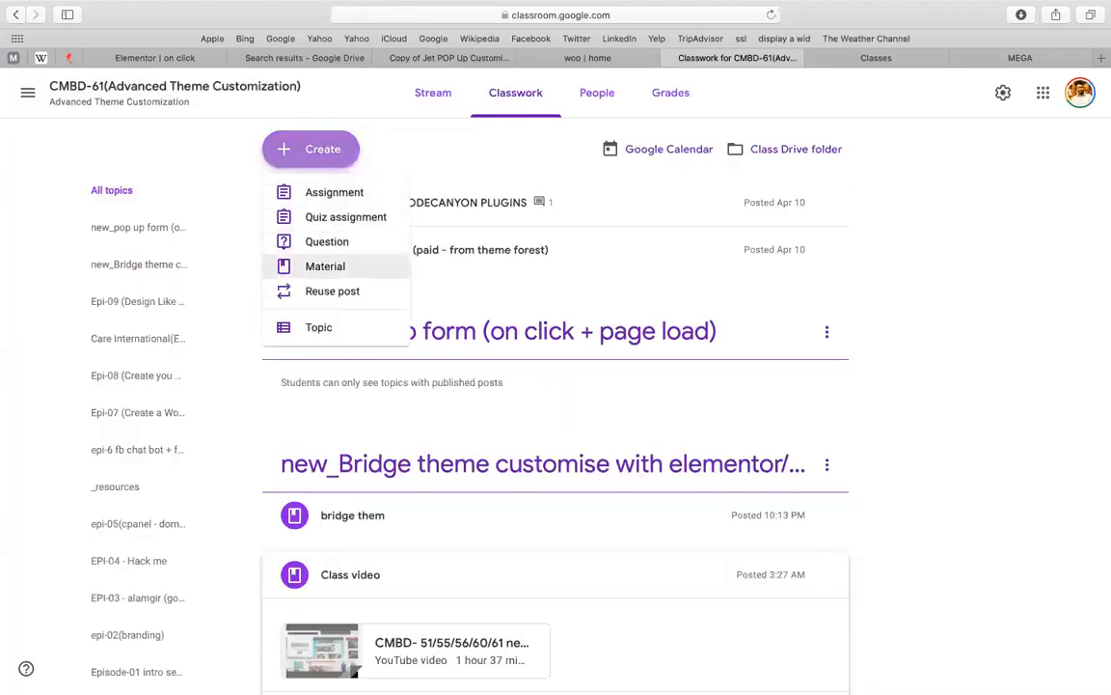
click(325, 266)
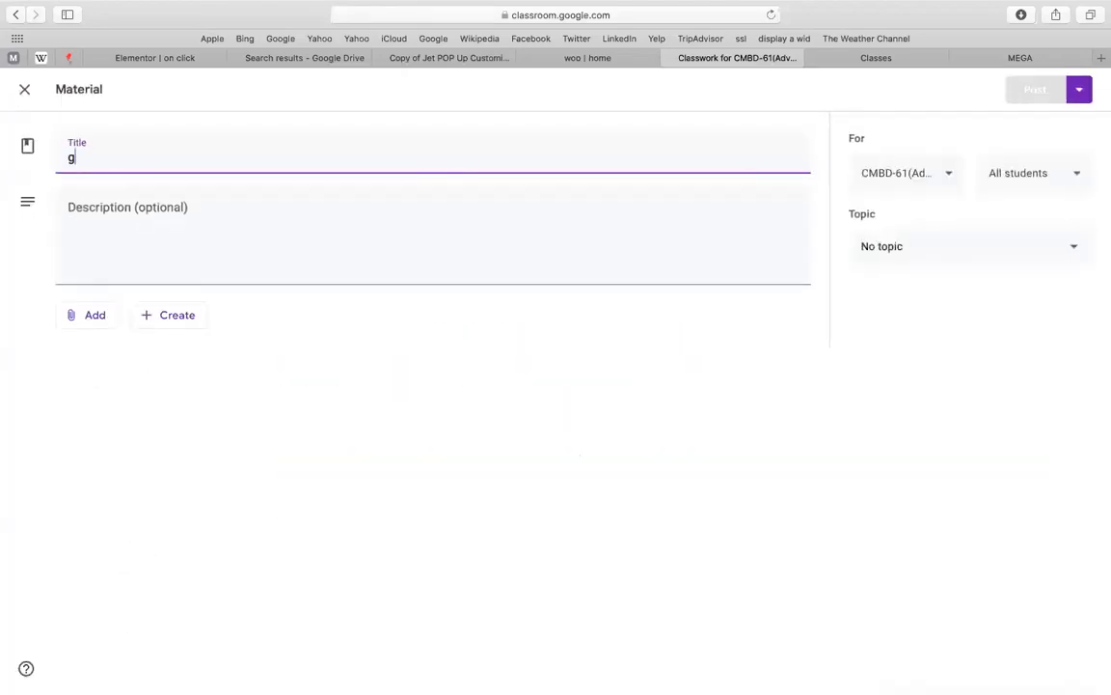
Title the material 'assignment' and open its attachment options, cancelling a link attachment
text(assignment)
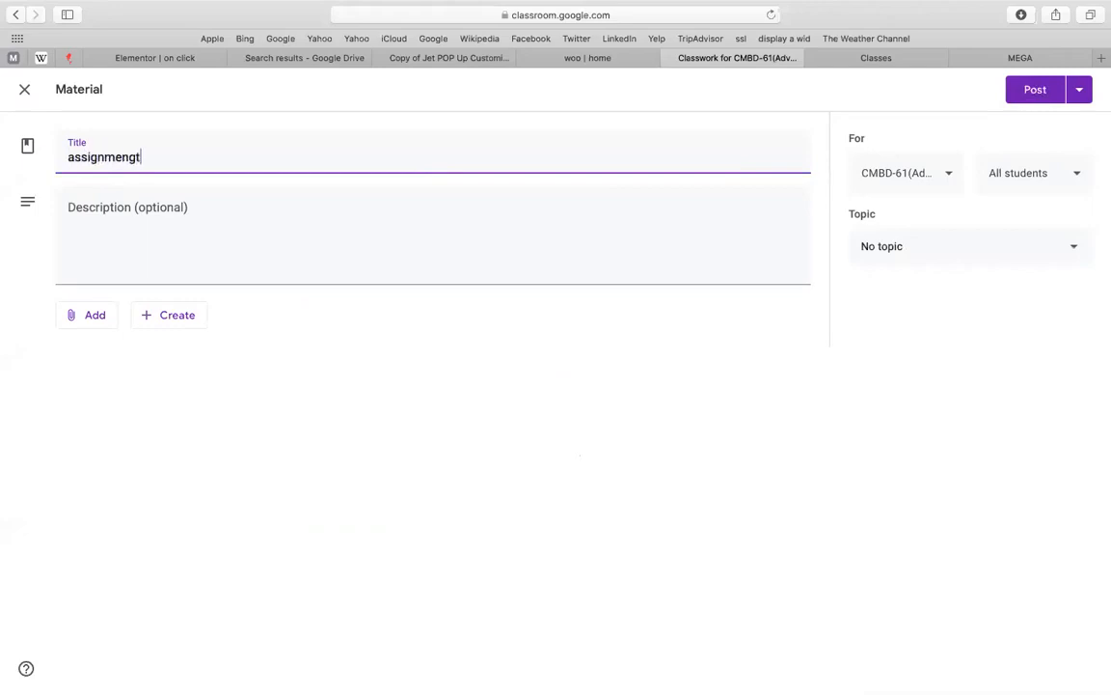
double_click(92, 325)
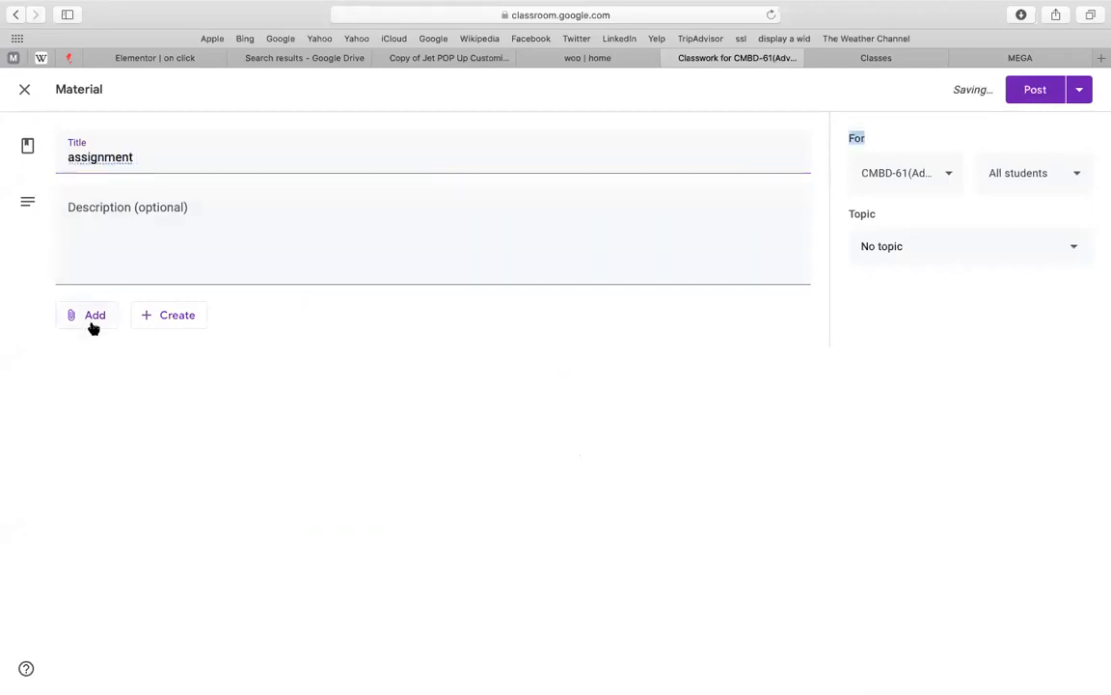
click(82, 319)
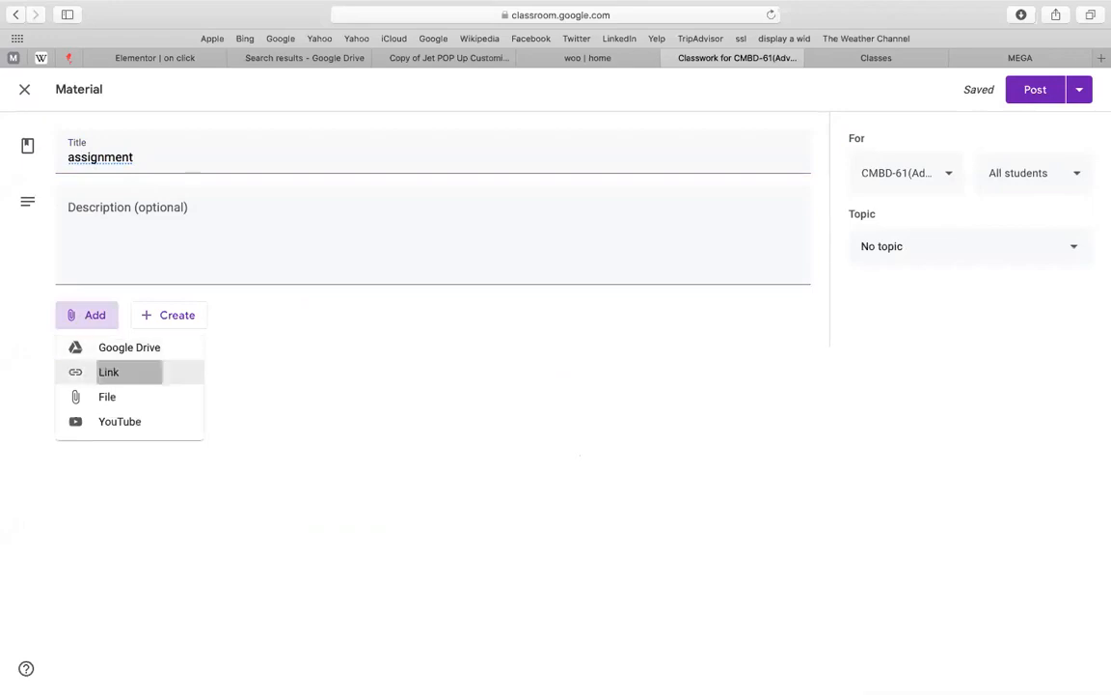
click(116, 371)
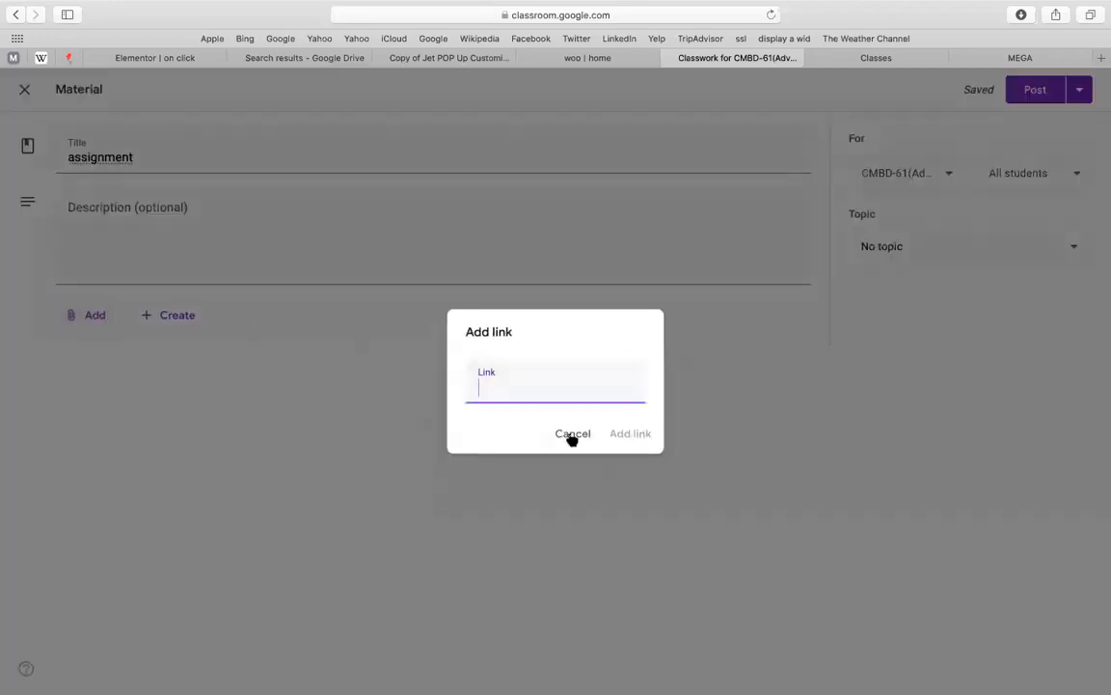
click(572, 434)
click(77, 314)
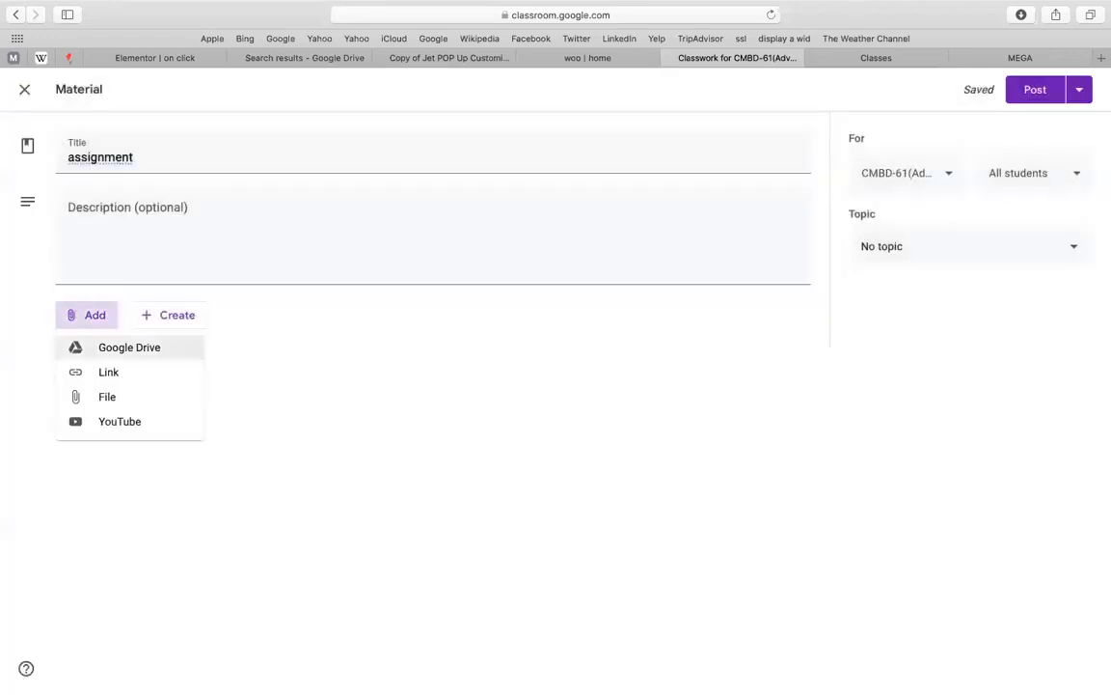
Upload 'Screenshot 2020-04-11 at 11.48.33 PM' from the Desktop through the Drive file picker
click(121, 348)
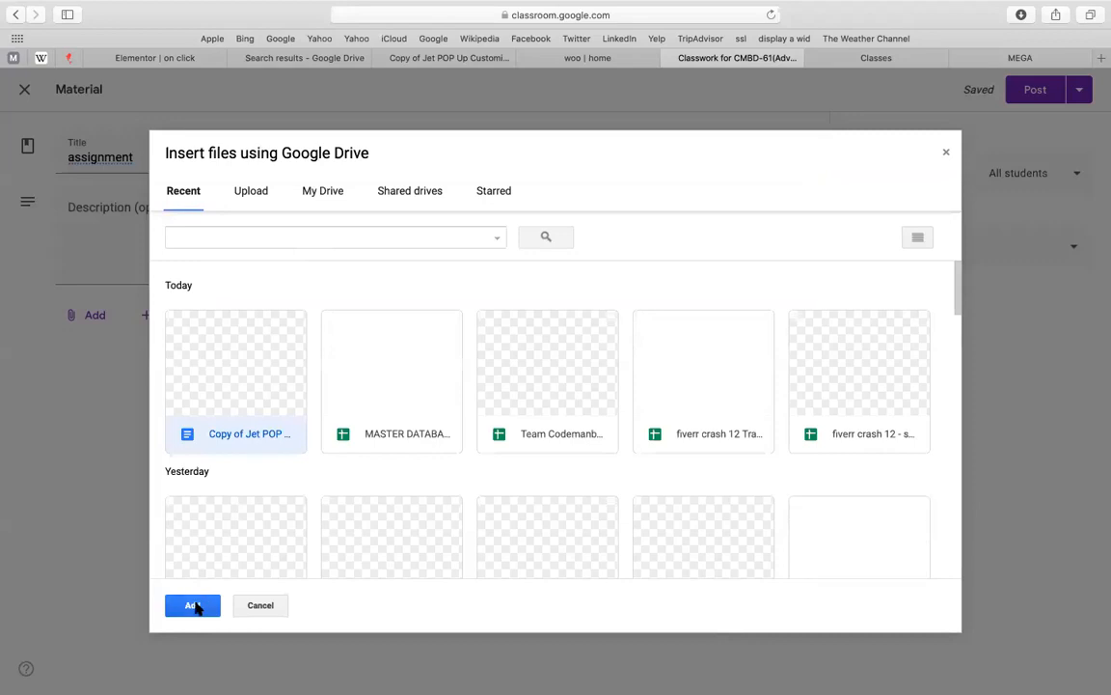
click(250, 189)
click(507, 395)
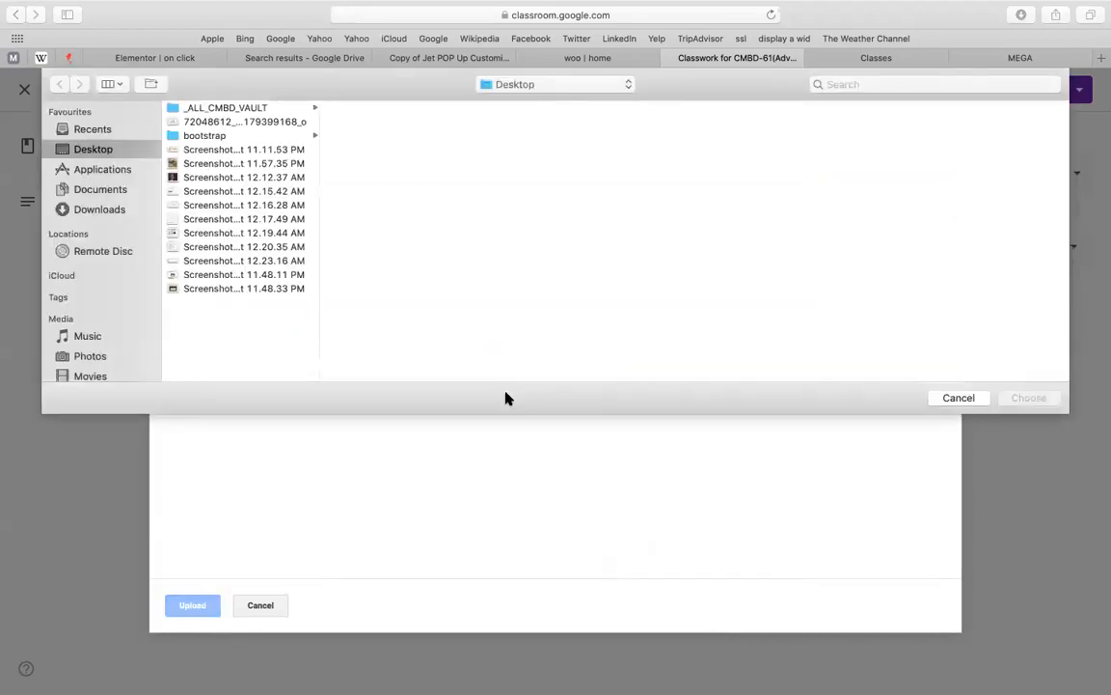
click(191, 191)
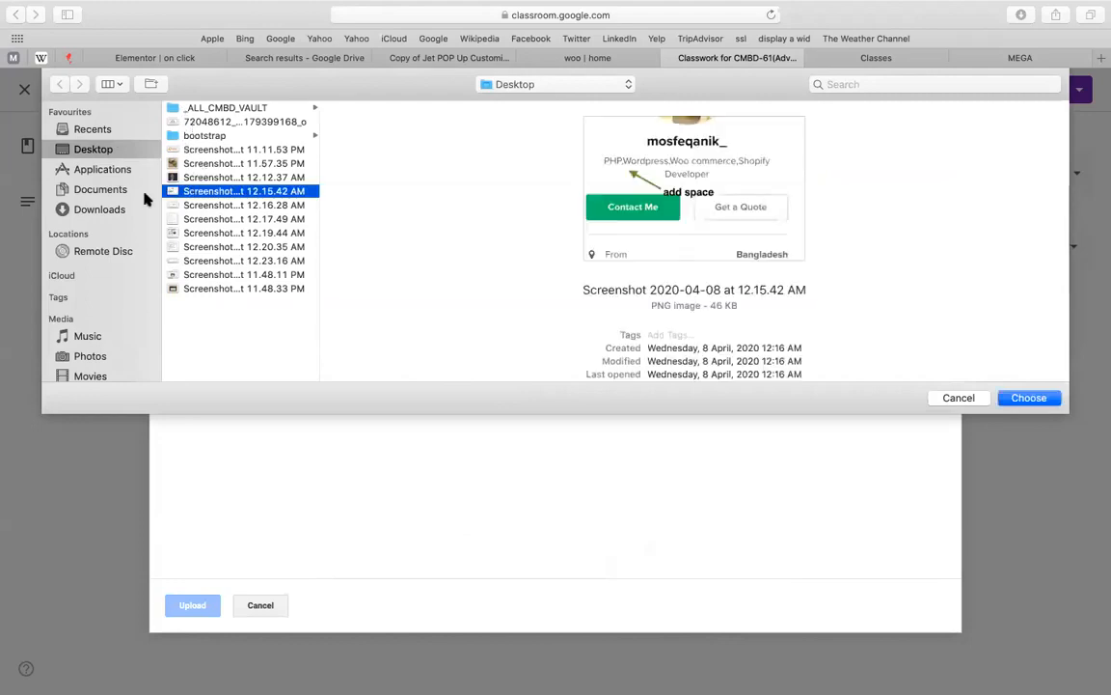
click(201, 287)
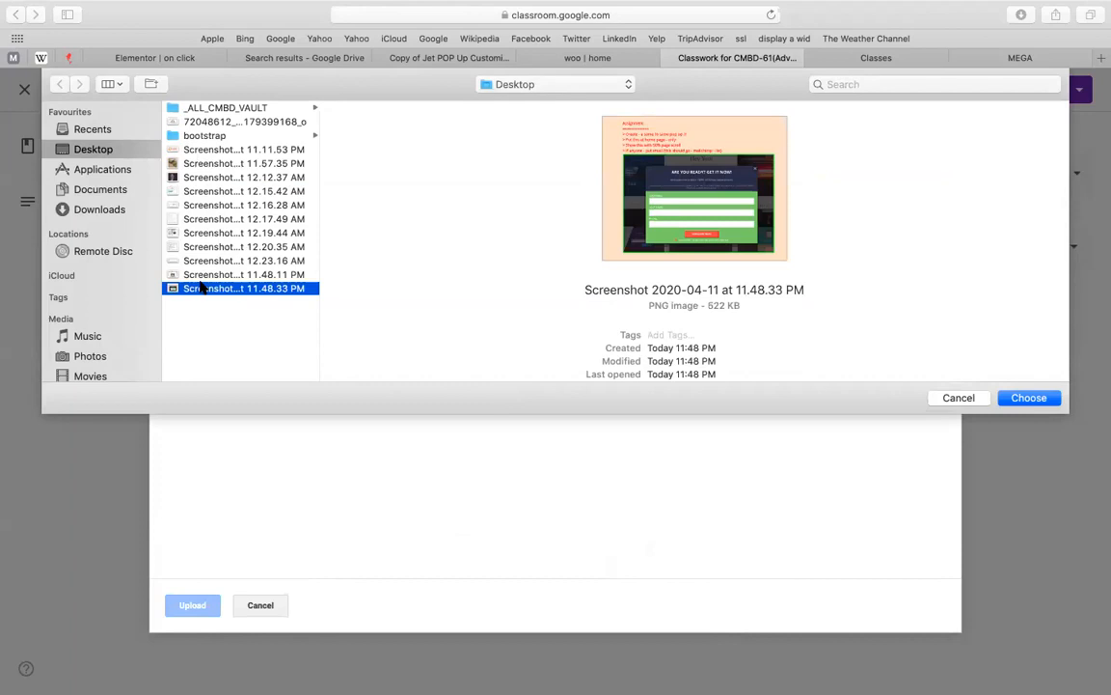
double_click(202, 288)
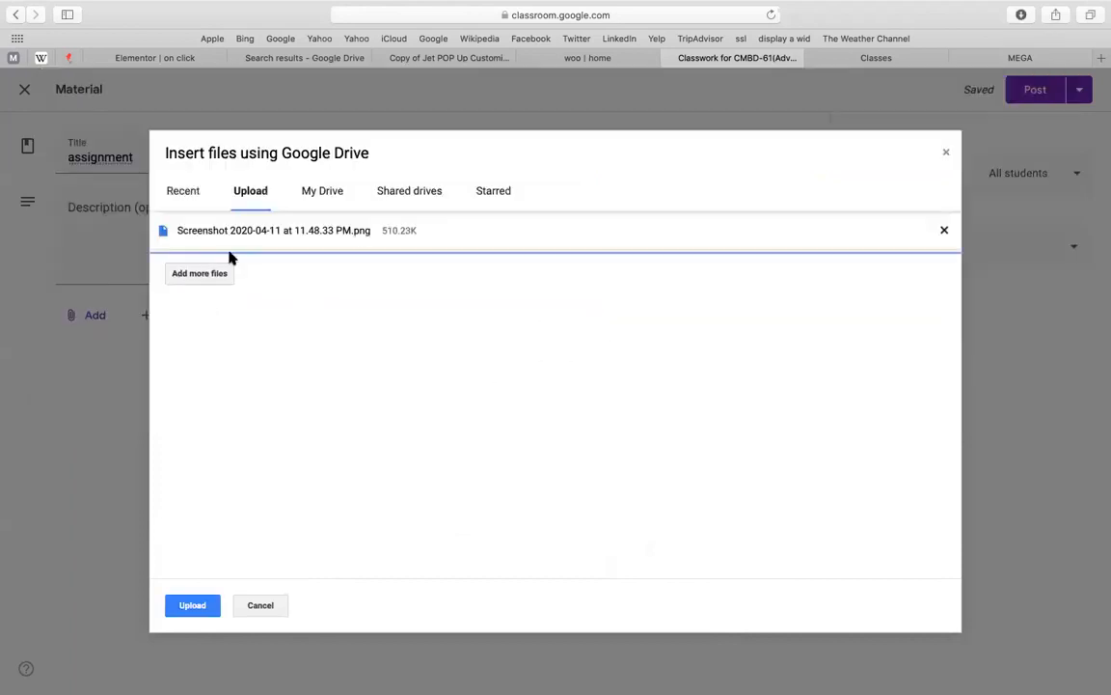
click(194, 604)
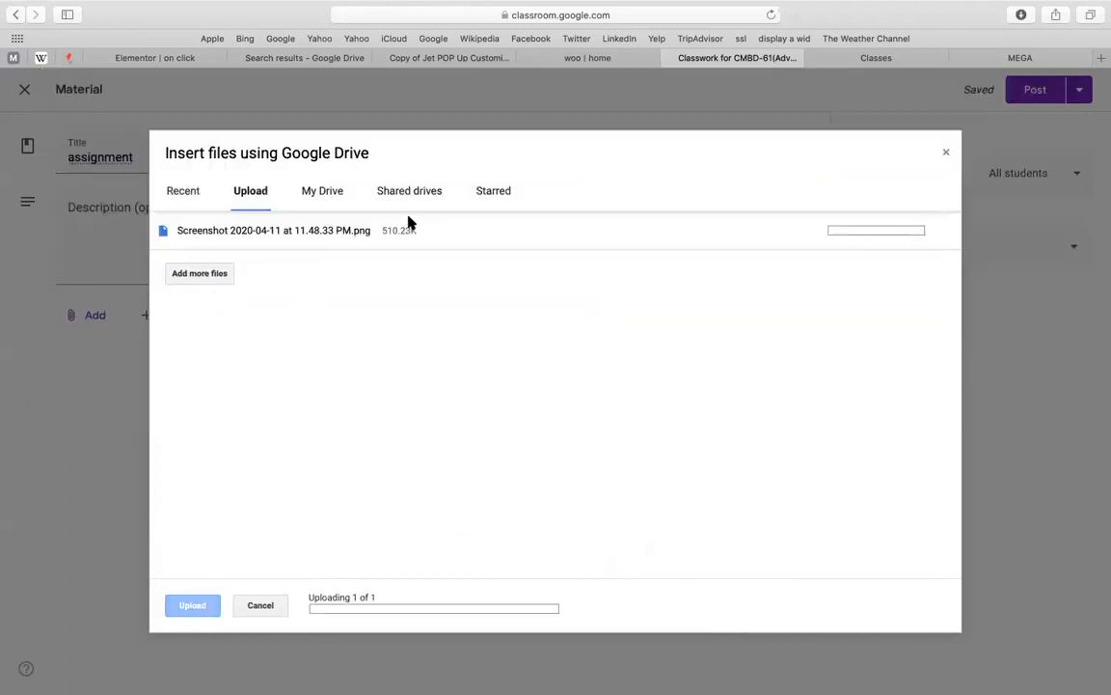
Open the Assignment 15-episode-15 document from the Drive search results for jet
click(440, 59)
scroll(384, 157, down, 5)
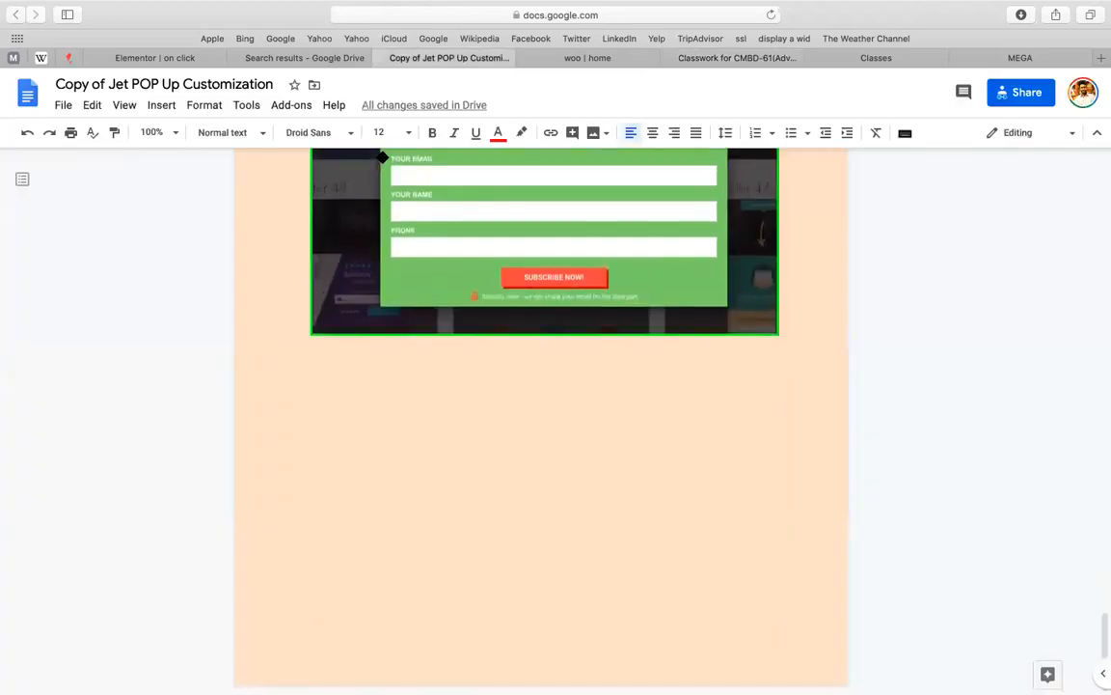
scroll(330, 345, down, 10)
scroll(330, 357, up, 20)
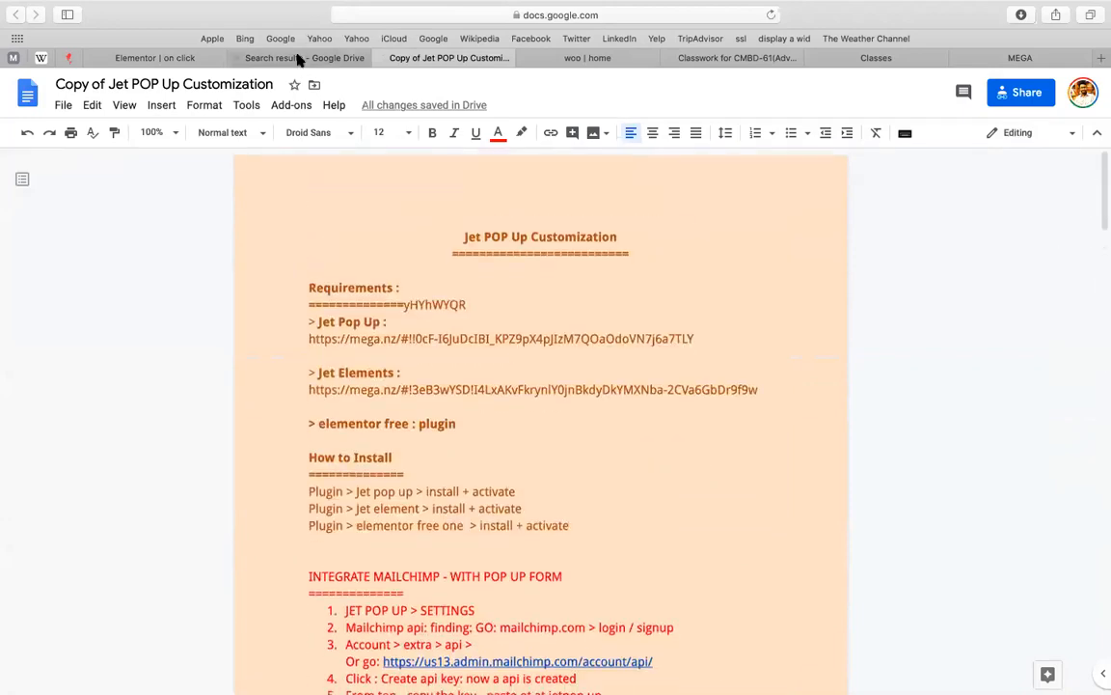
click(299, 60)
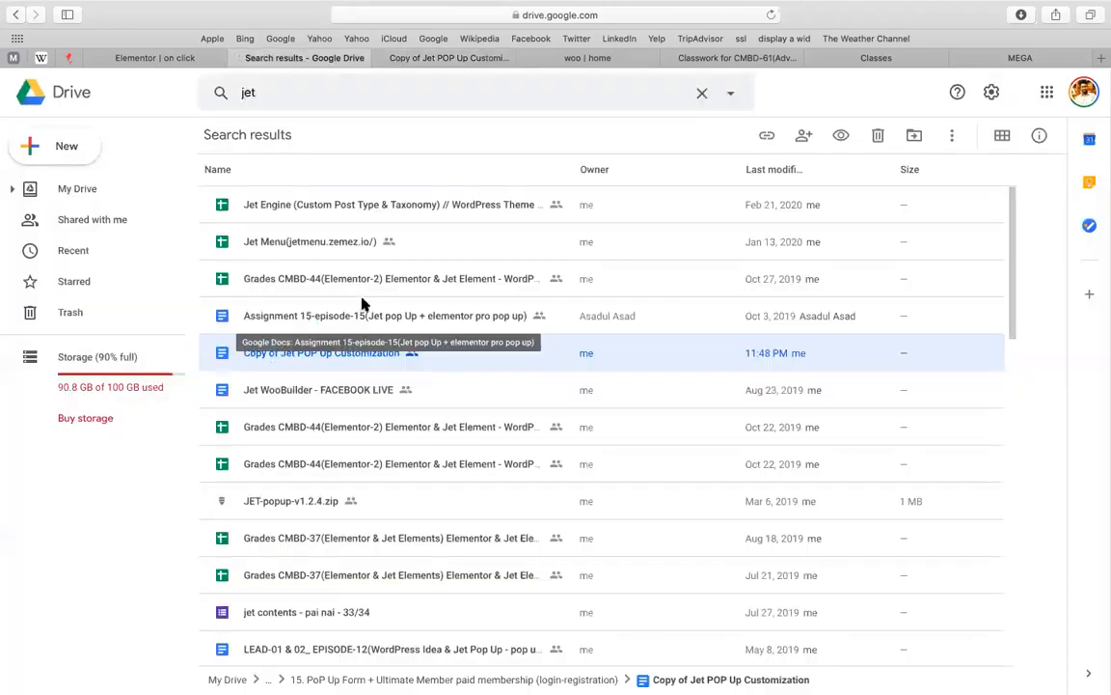
double_click(352, 319)
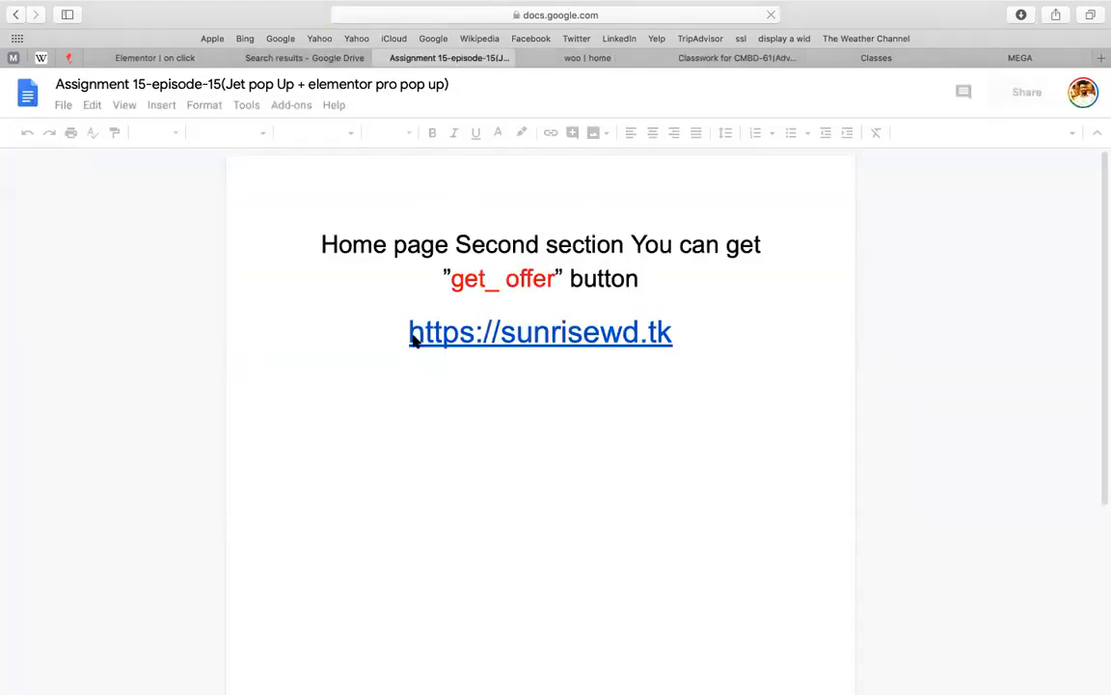
Open the document's sunrisewd.tk link in a new tab
click(379, 319)
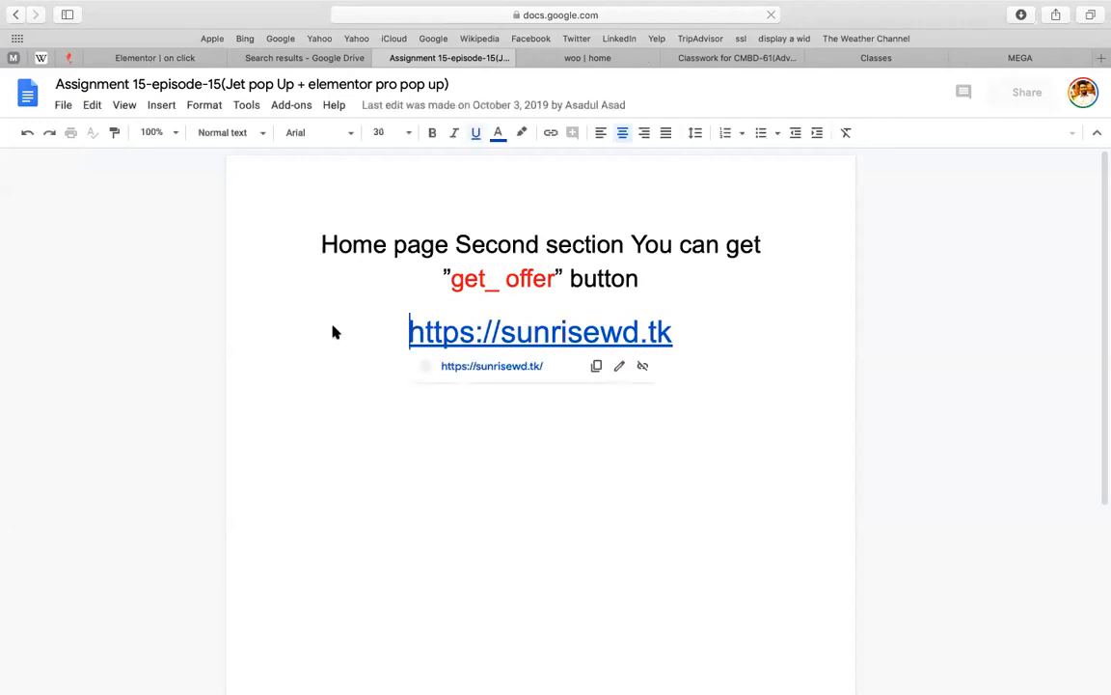
scroll(392, 277, down, 5)
scroll(392, 277, up, 5)
click(394, 278)
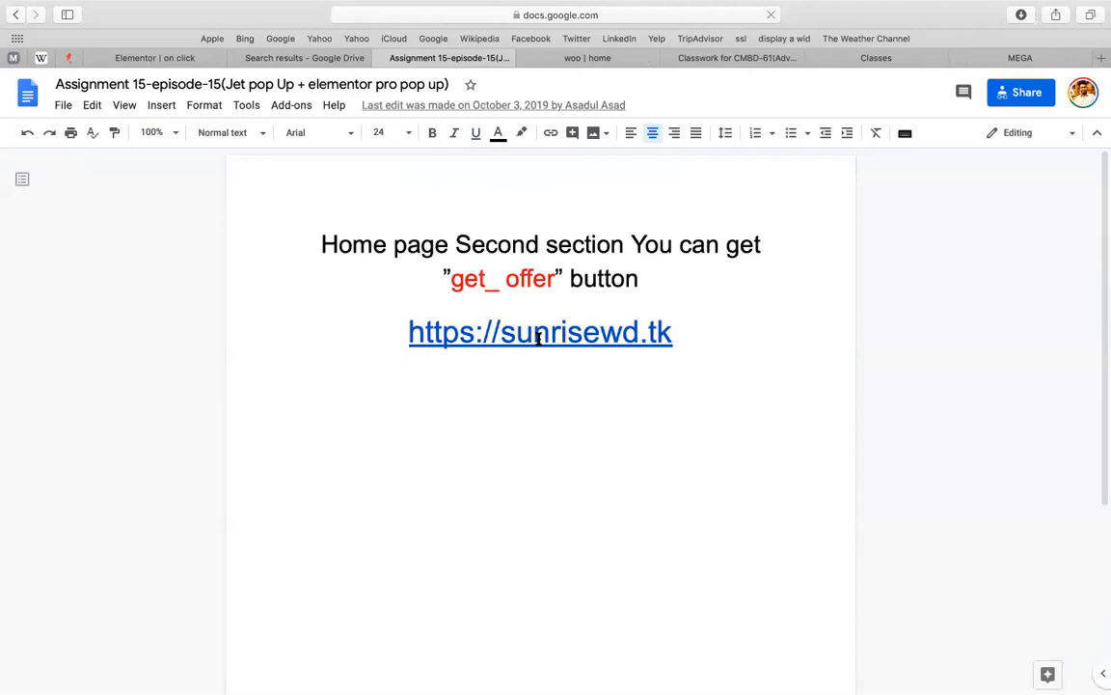
click(535, 332)
click(502, 367)
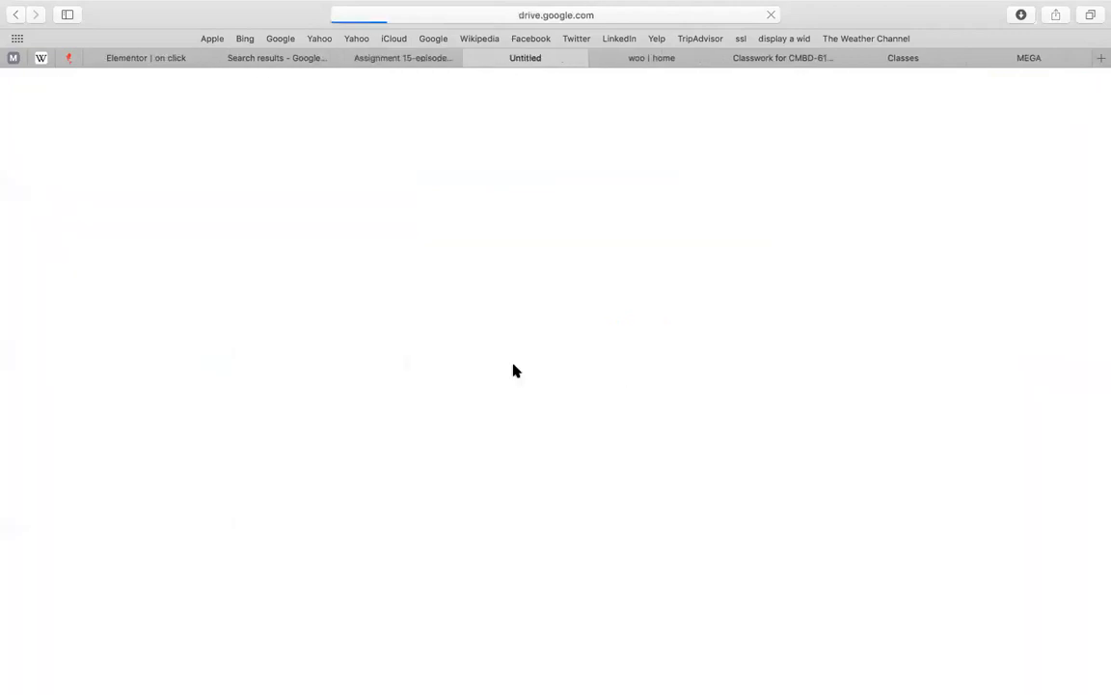
Compare the new Untitled tab with the document, then go to the woo home page
click(418, 58)
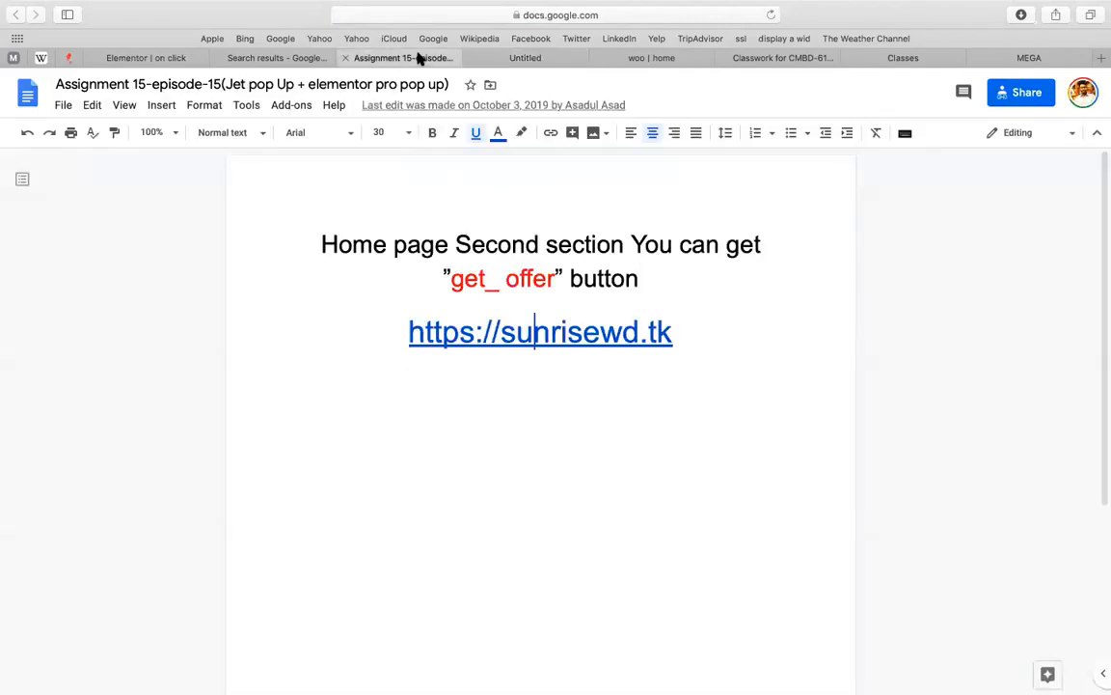
click(503, 59)
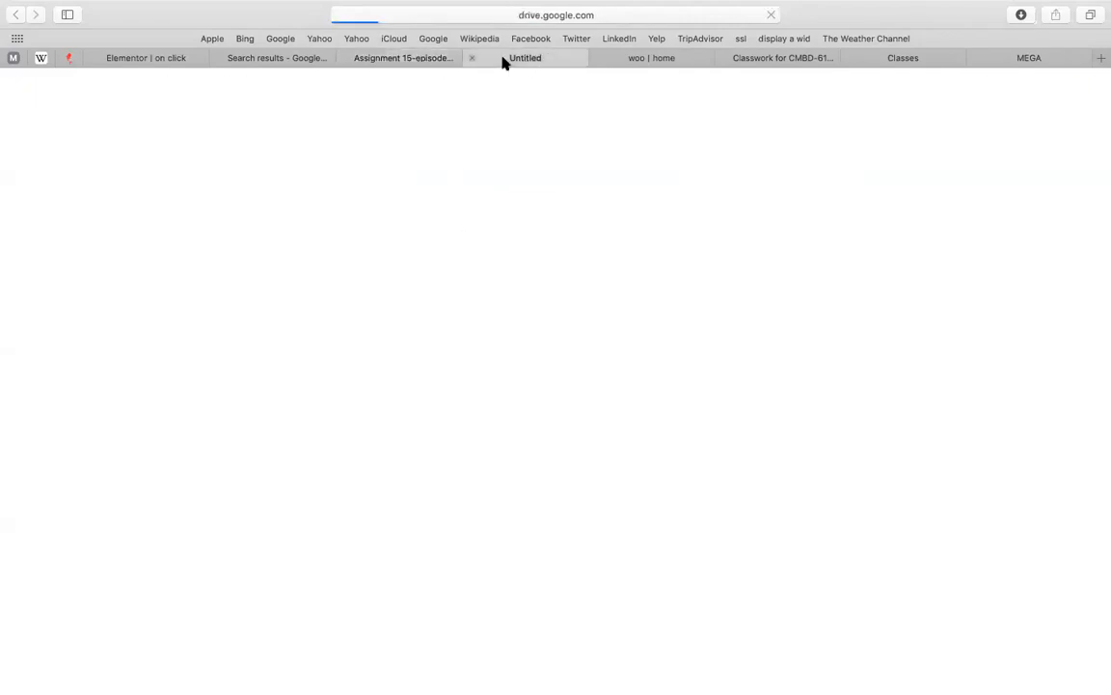
click(413, 62)
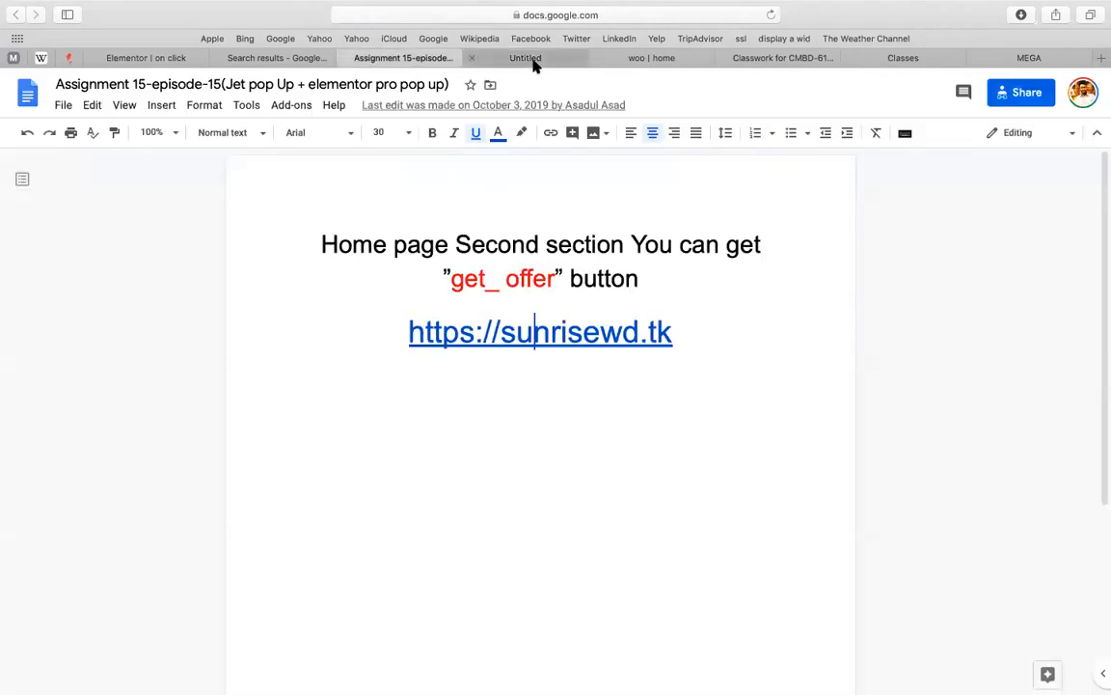
click(533, 64)
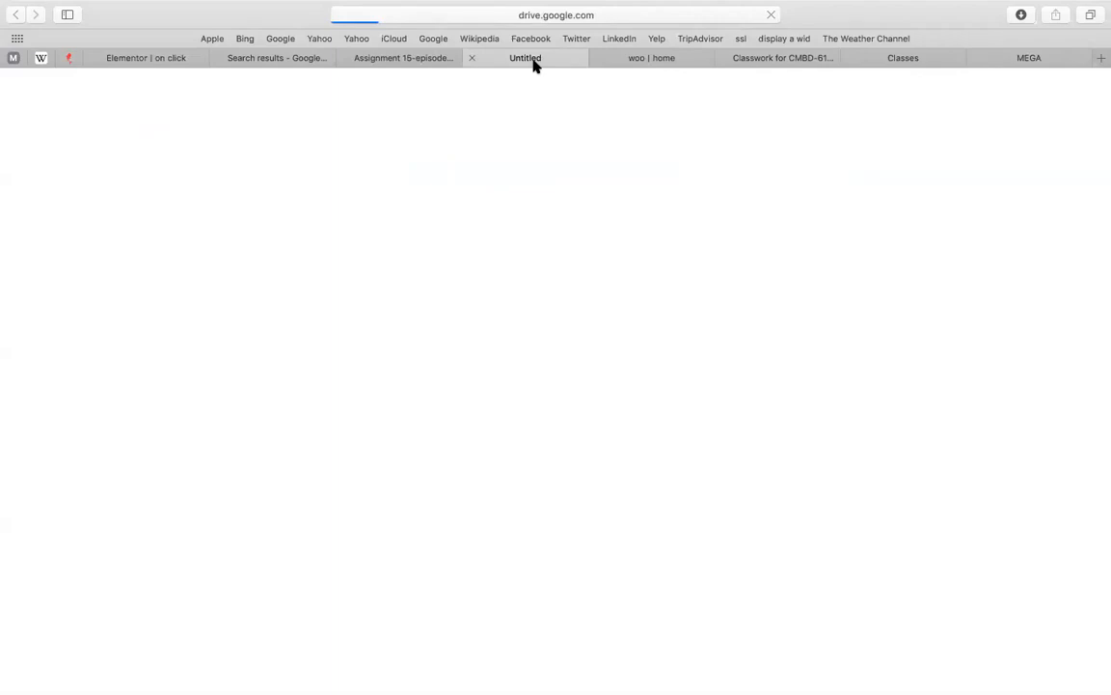
click(644, 60)
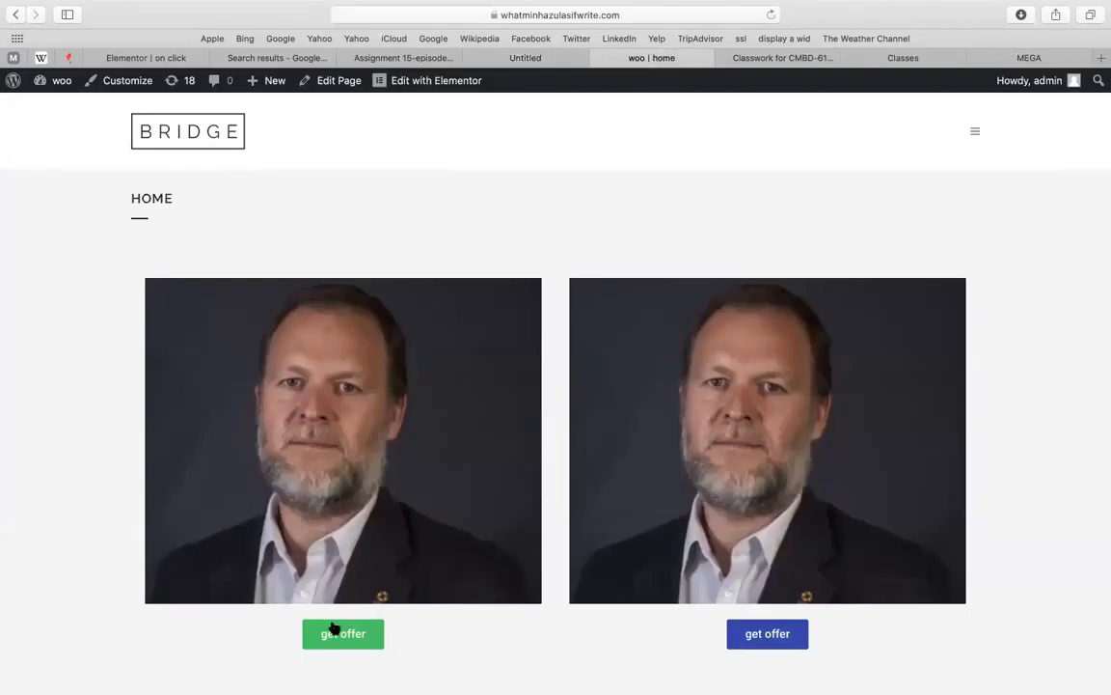
Open the popup from the green get offer button and capture a screenshot region fitted to it
click(337, 632)
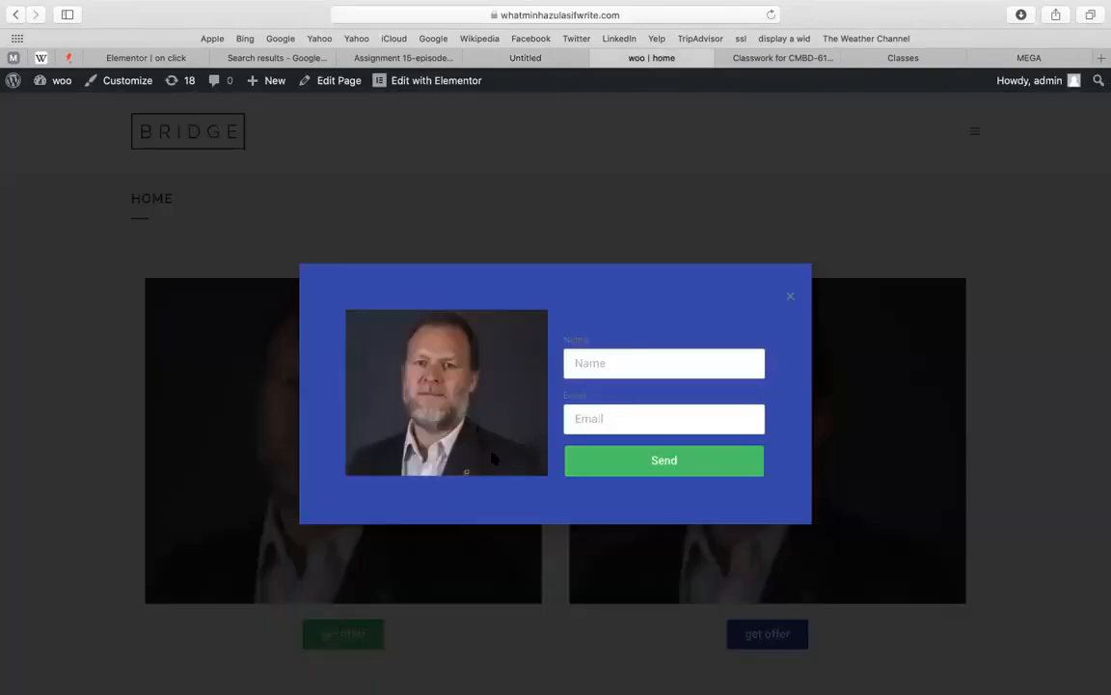
key(super+shift+5)
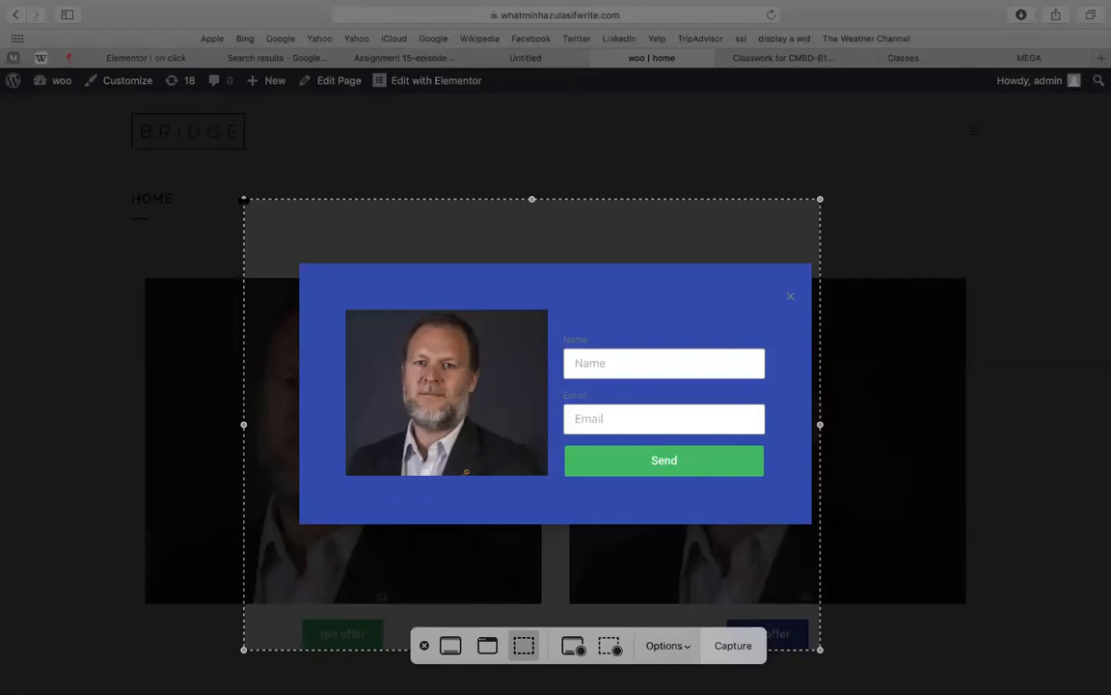
drag(288, 252, 346, 295)
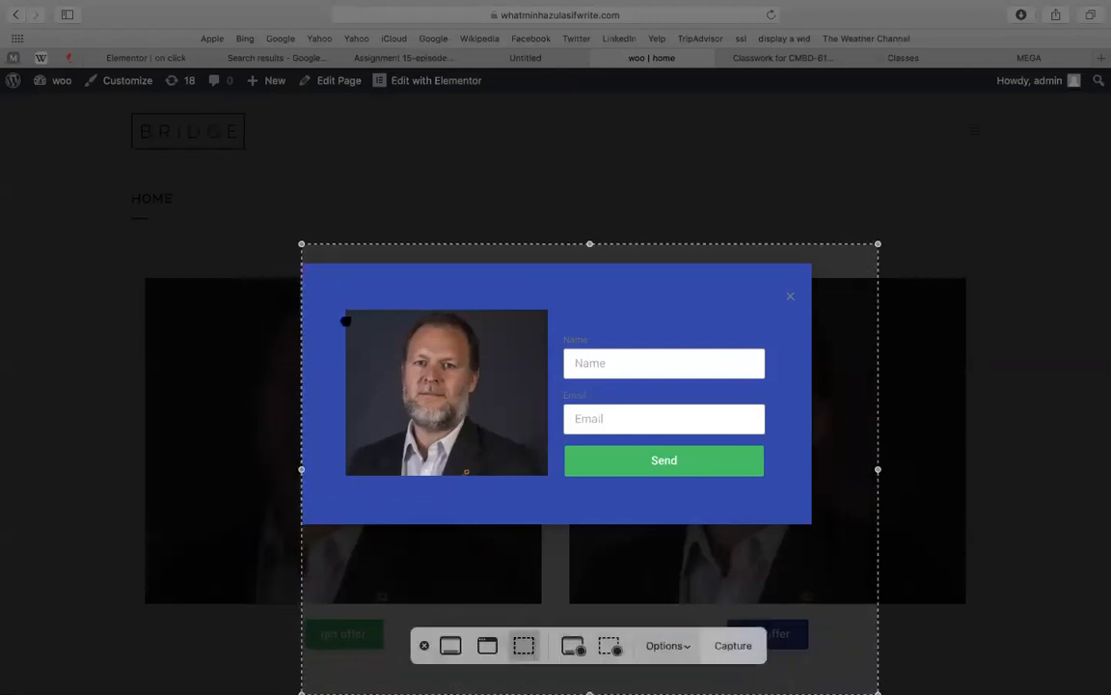
drag(608, 338, 609, 339)
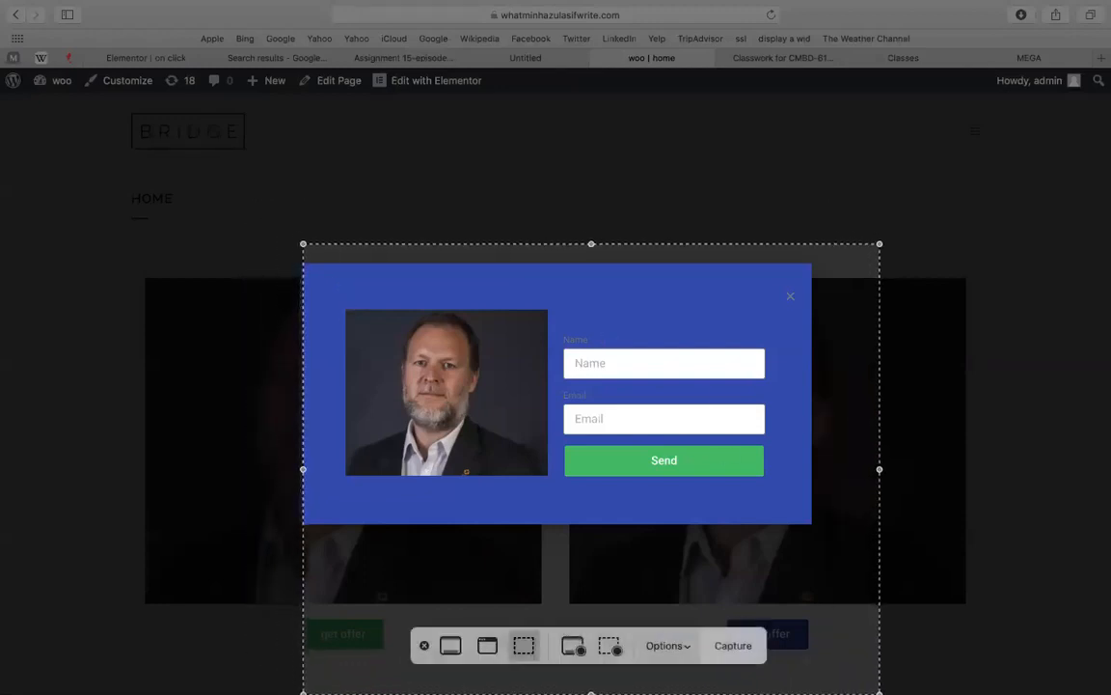
drag(879, 692, 807, 519)
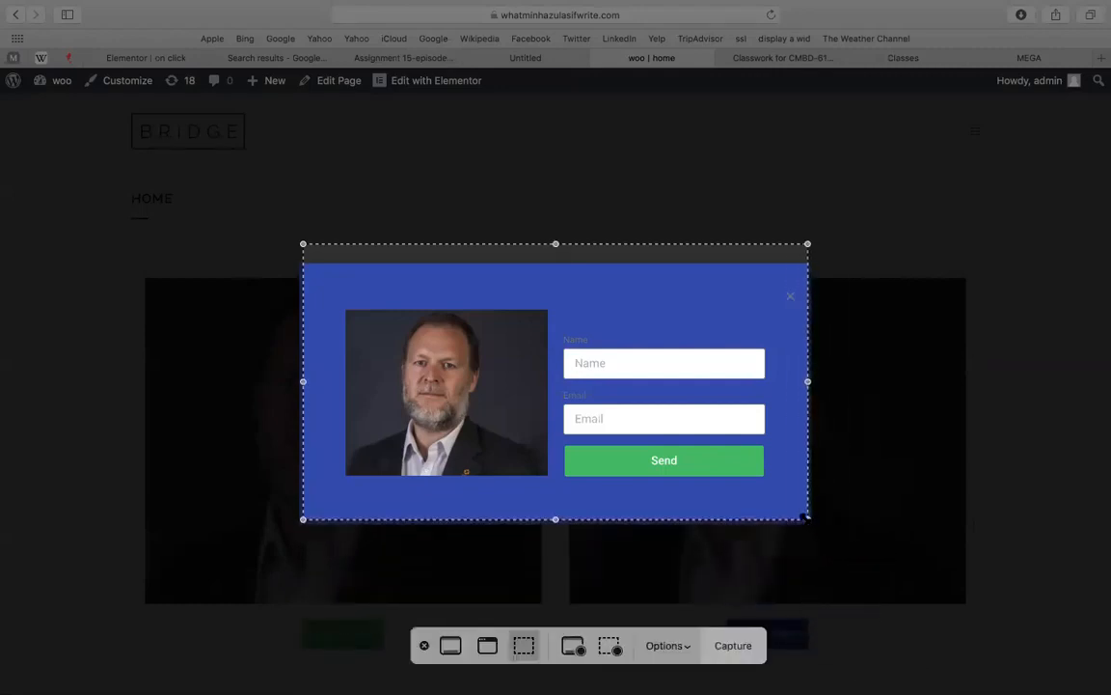
drag(670, 400, 674, 428)
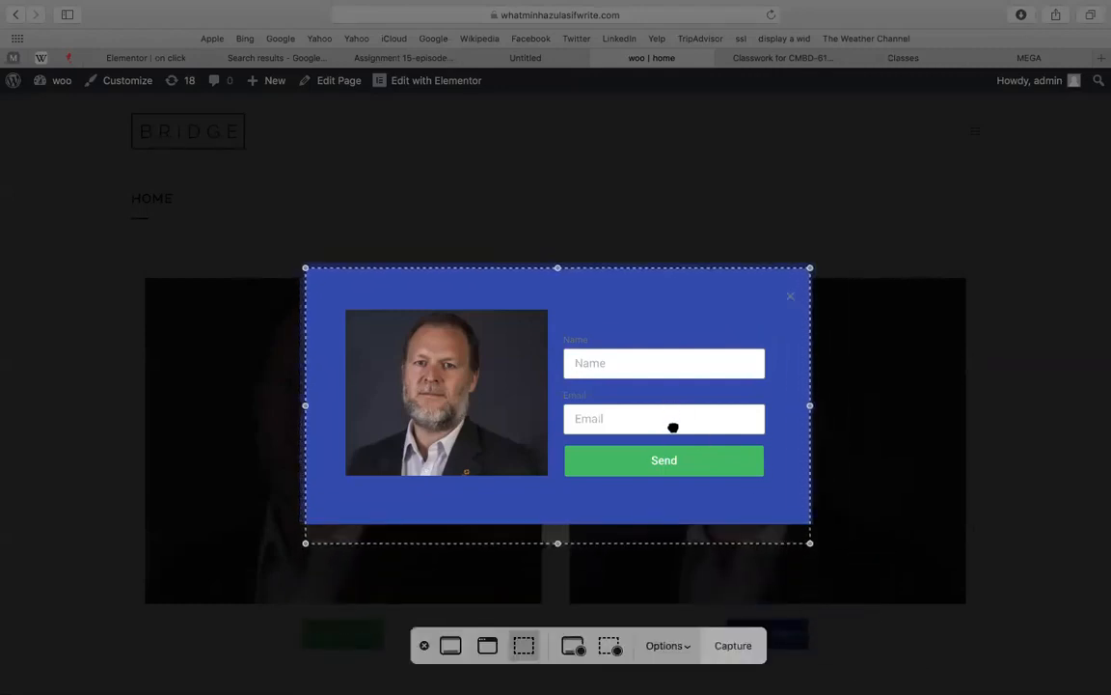
drag(808, 543, 806, 516)
click(733, 645)
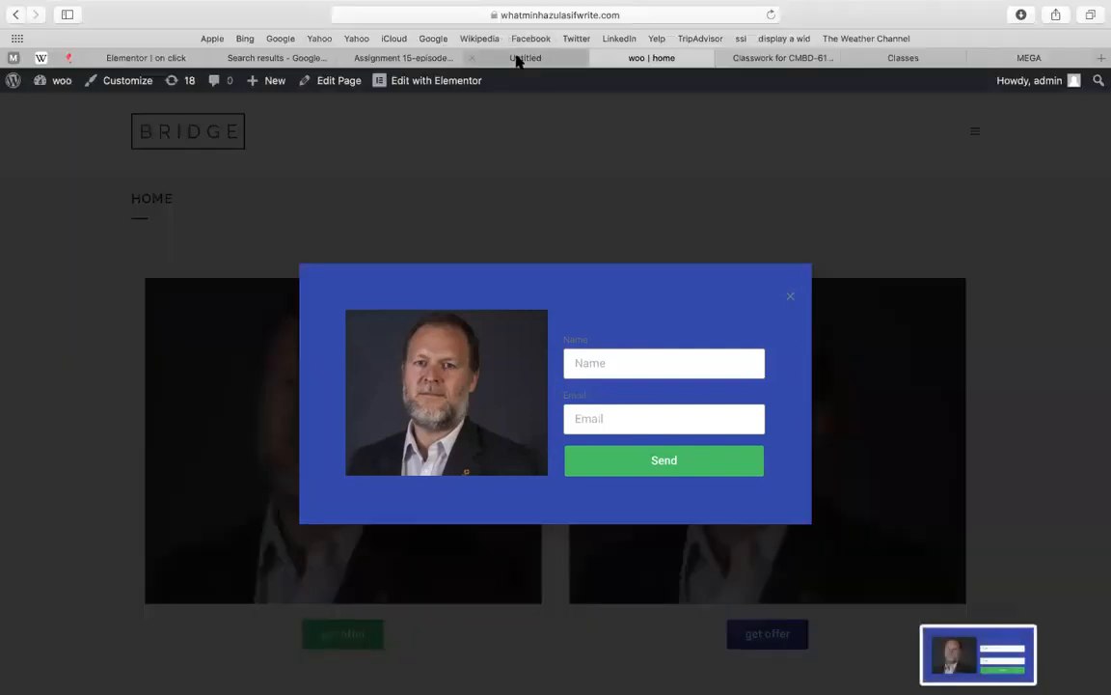
click(518, 60)
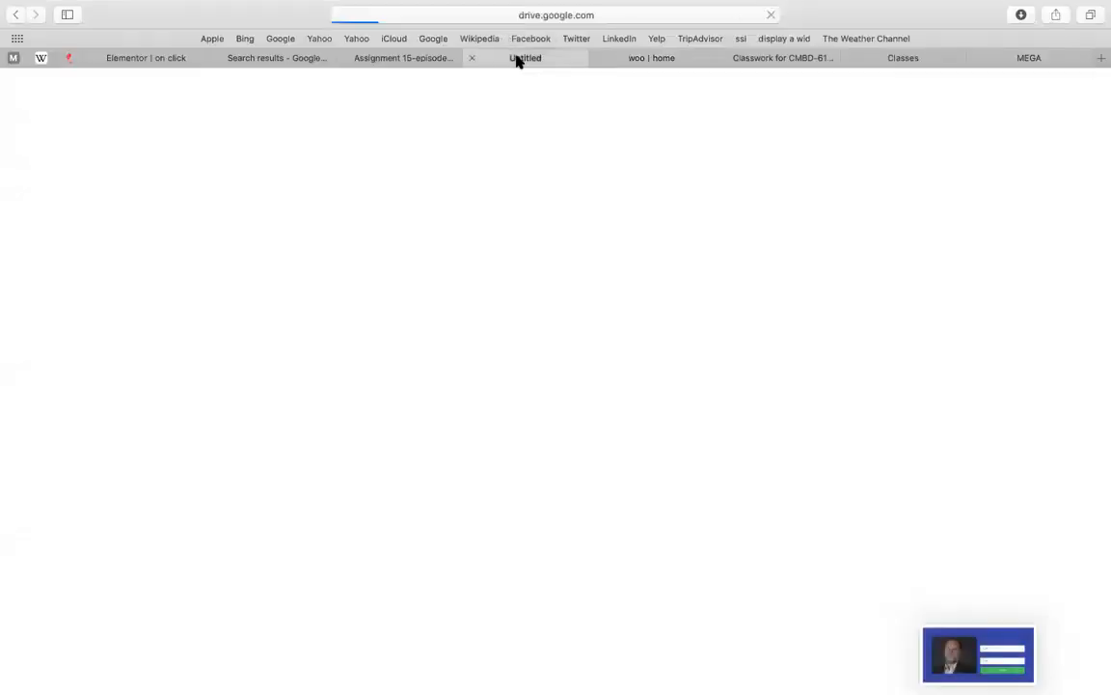
Replace the heading words with notes 'On click oop up will come' and 'After form filled up - redirect to -' plus link
click(398, 60)
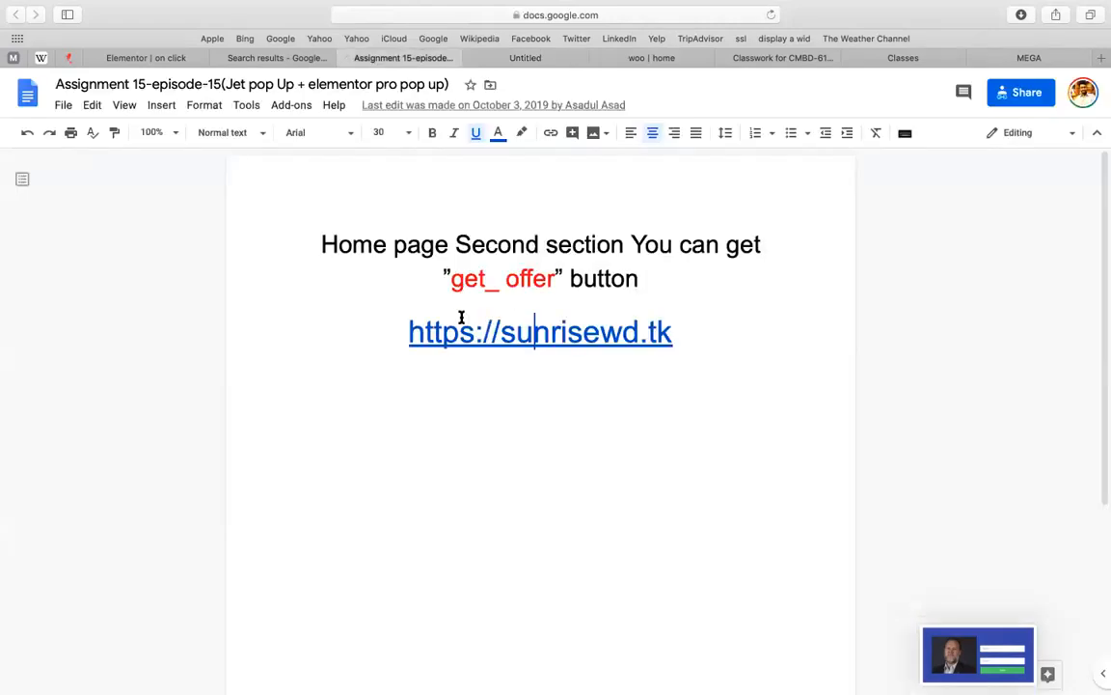
click(359, 246)
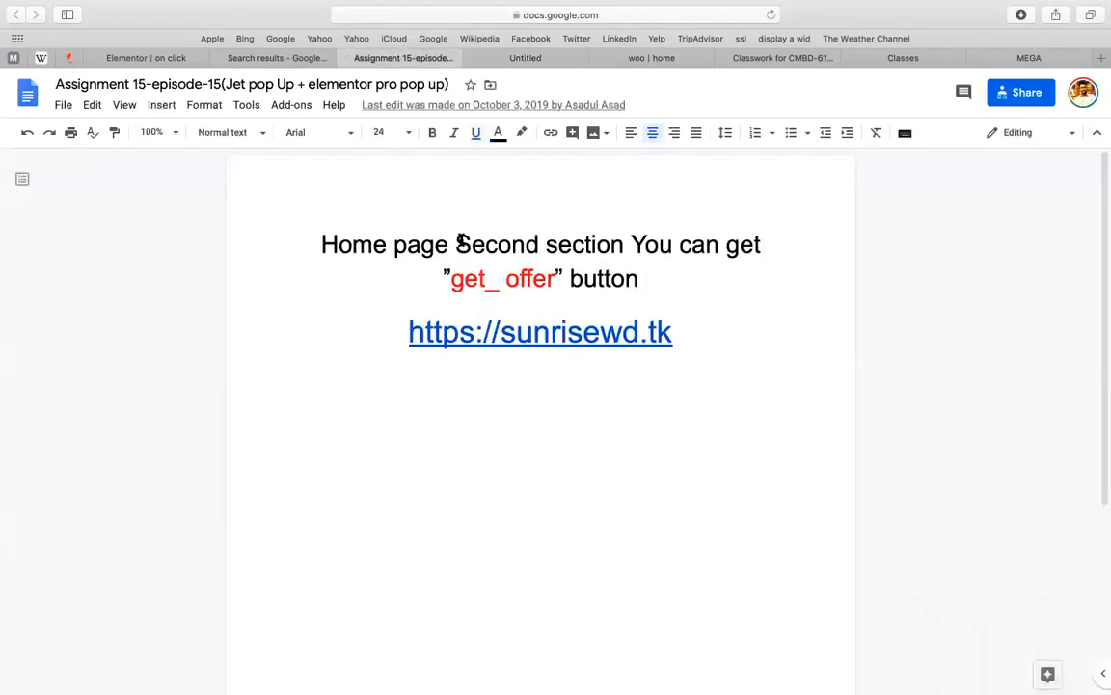
drag(456, 243, 762, 245)
key(BackSpace)
key(Return)
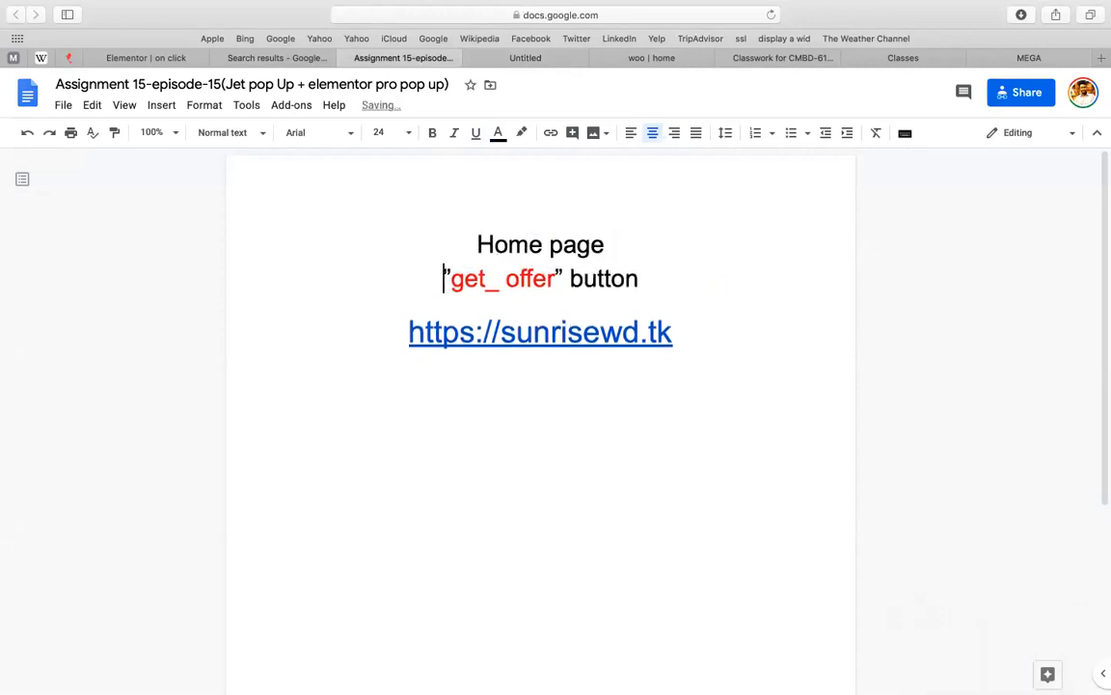
click(645, 280)
key(Return)
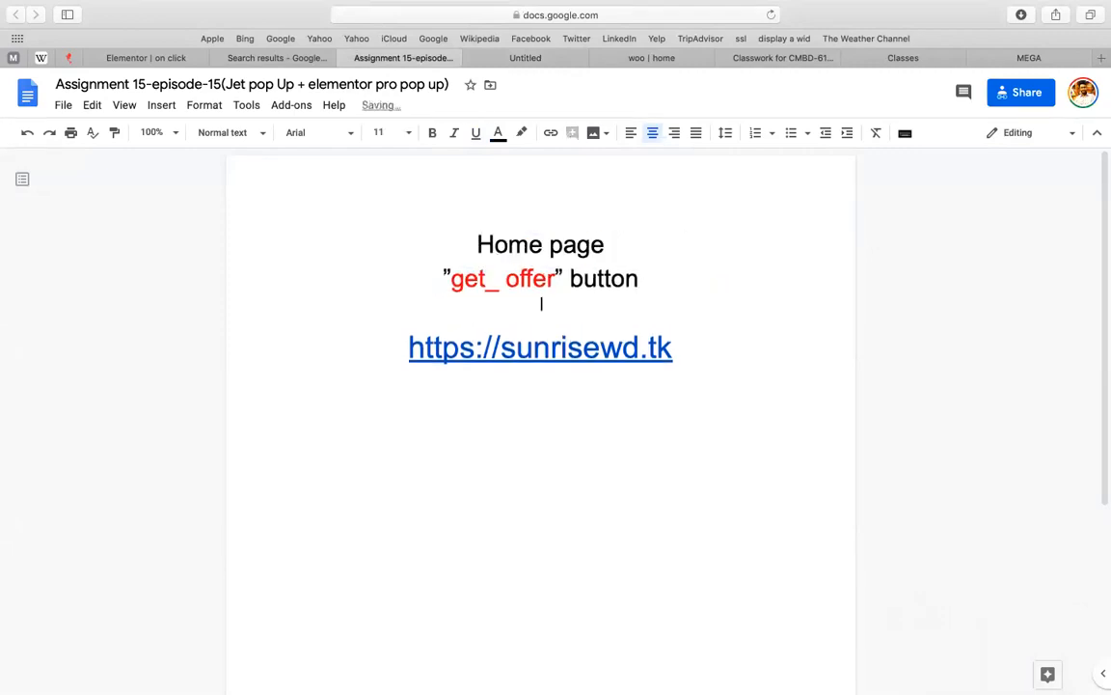
text(On click o)
text(op )
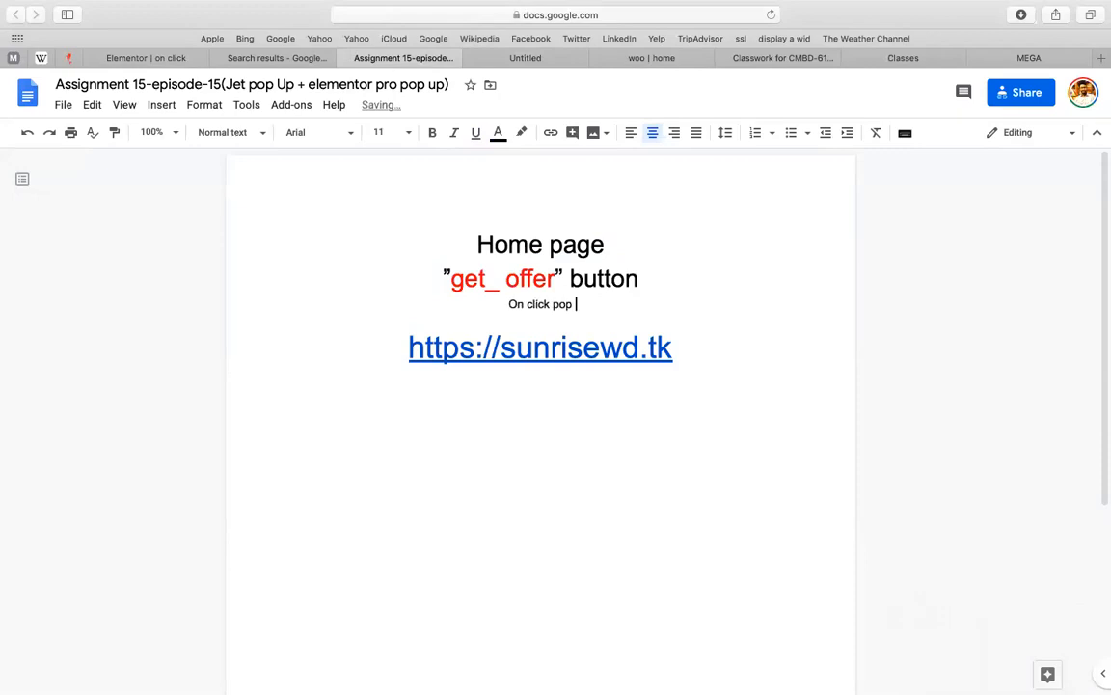
text(up will come)
key(Return)
text(After form filled up - red)
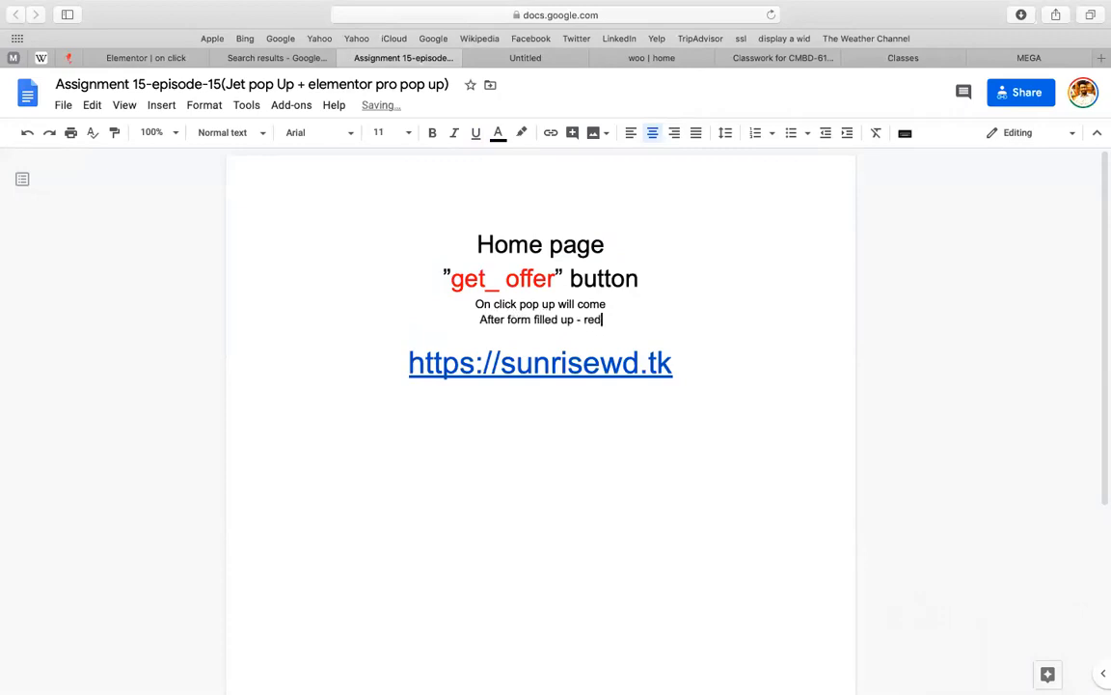
text(irect to =)
key(BackSpace)
key(BackSpace)
text(-)
key(Right)
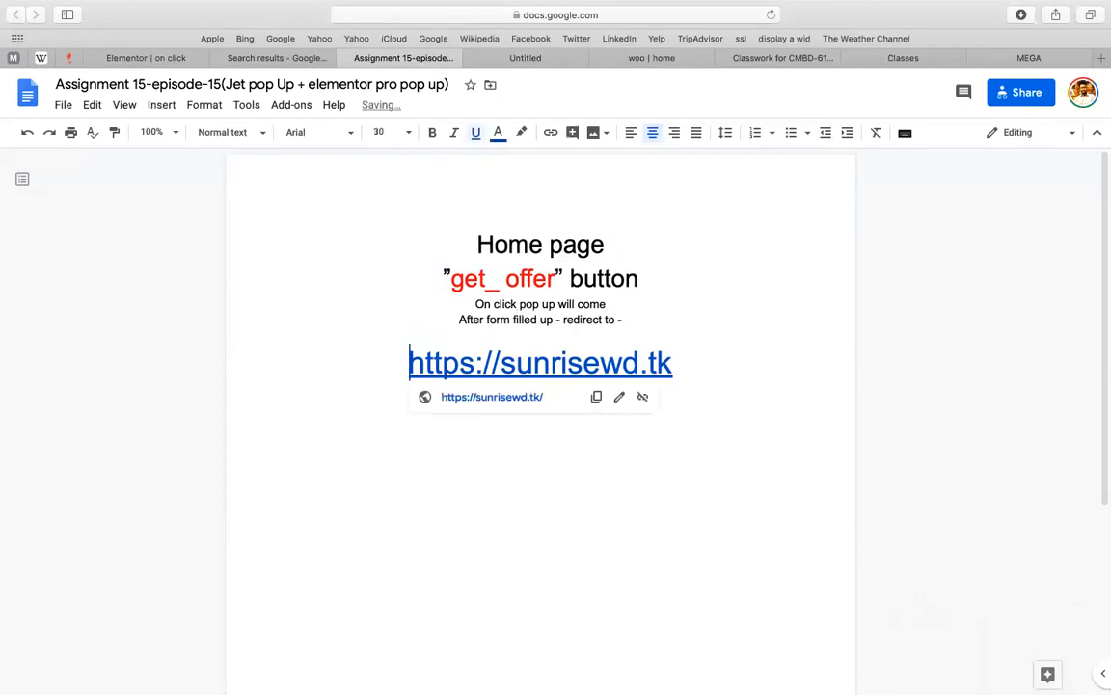
key(BackSpace)
key(BackSpace)
key(BackSpace)
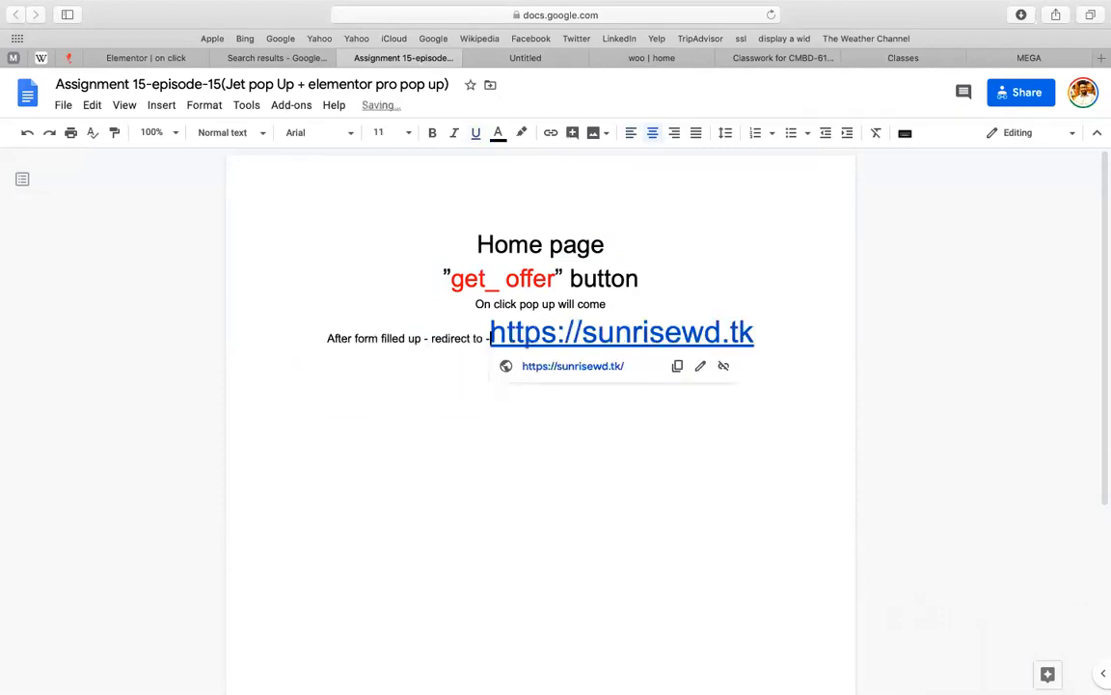
Set all document text to font size 22
key(super+a)
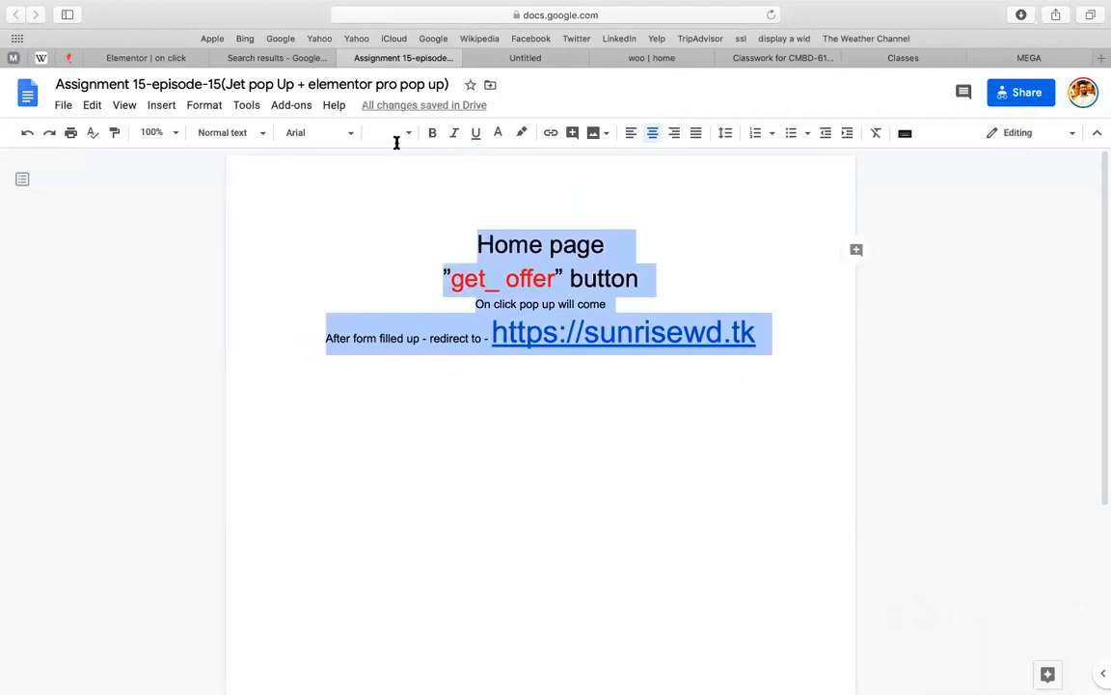
click(395, 140)
text(22)
key(Return)
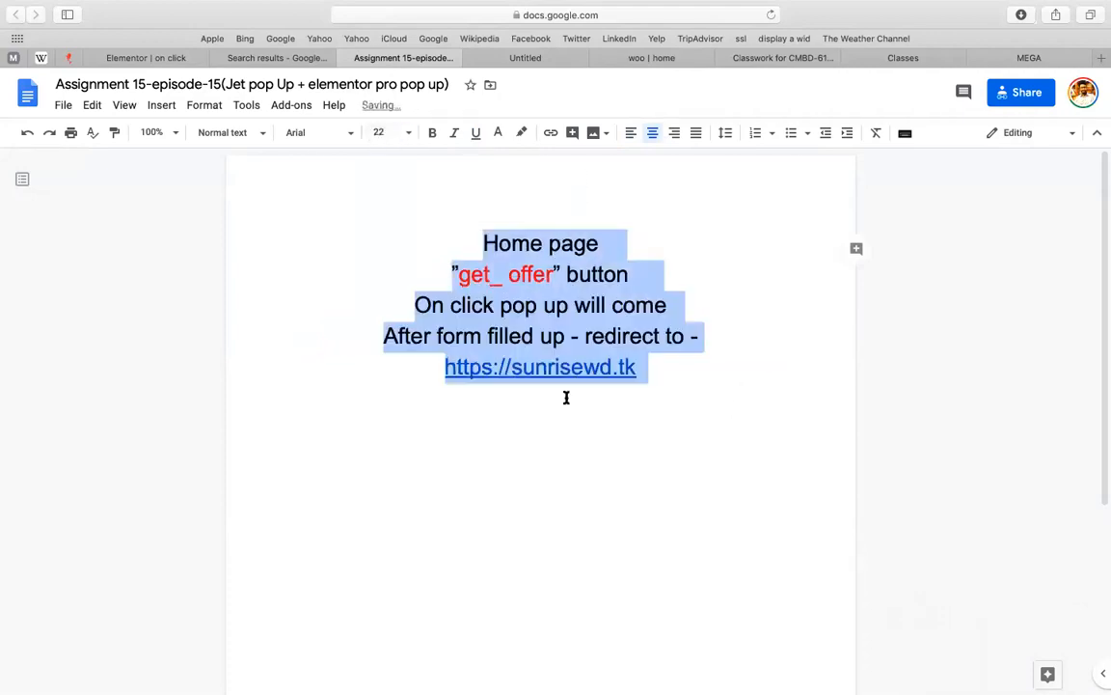
click(565, 396)
Add the heading 'Pop up assignment -02' with a '------' line above Home page, and a blank line after the link
click(419, 244)
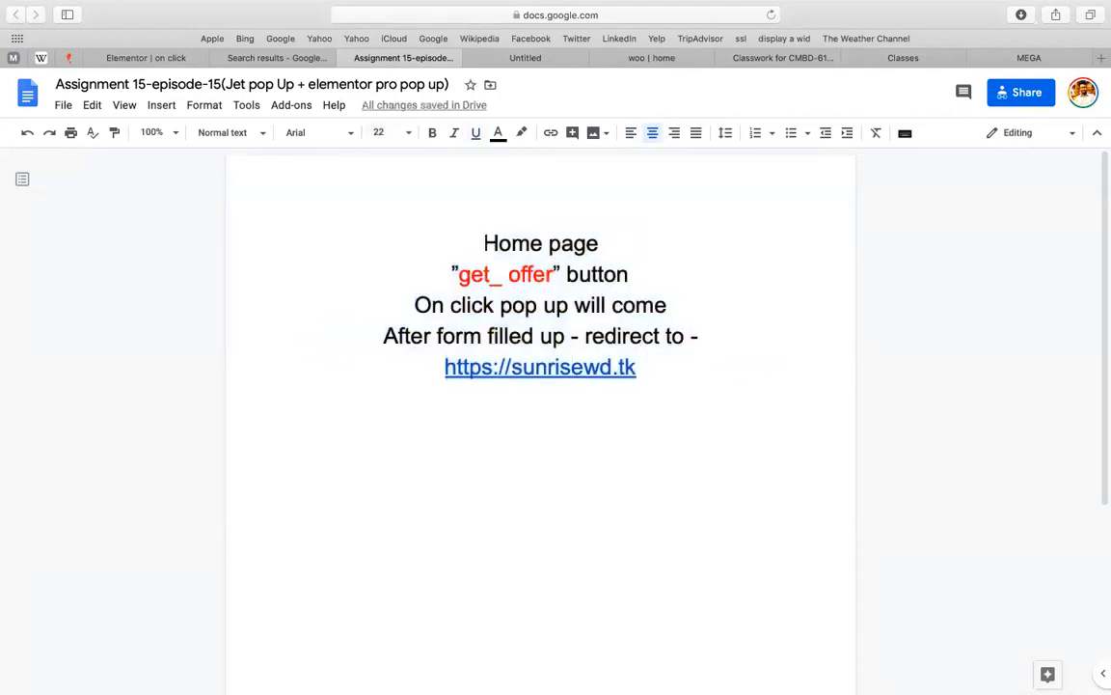
key(Return)
key(Up)
text(Pop u)
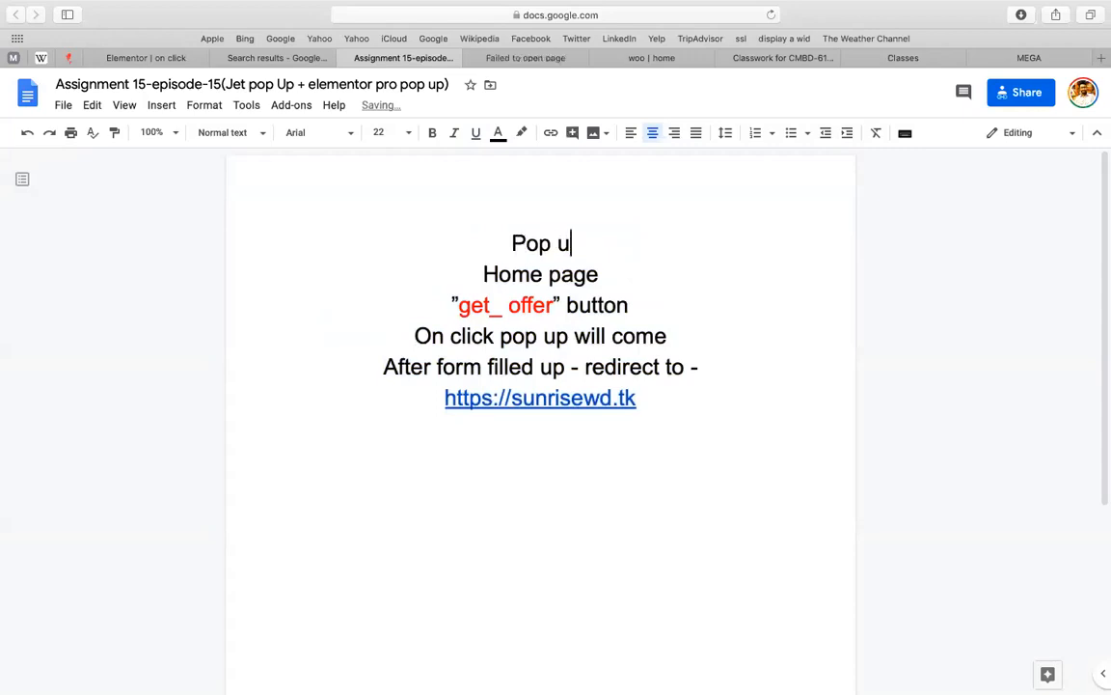
text(p assignment -02)
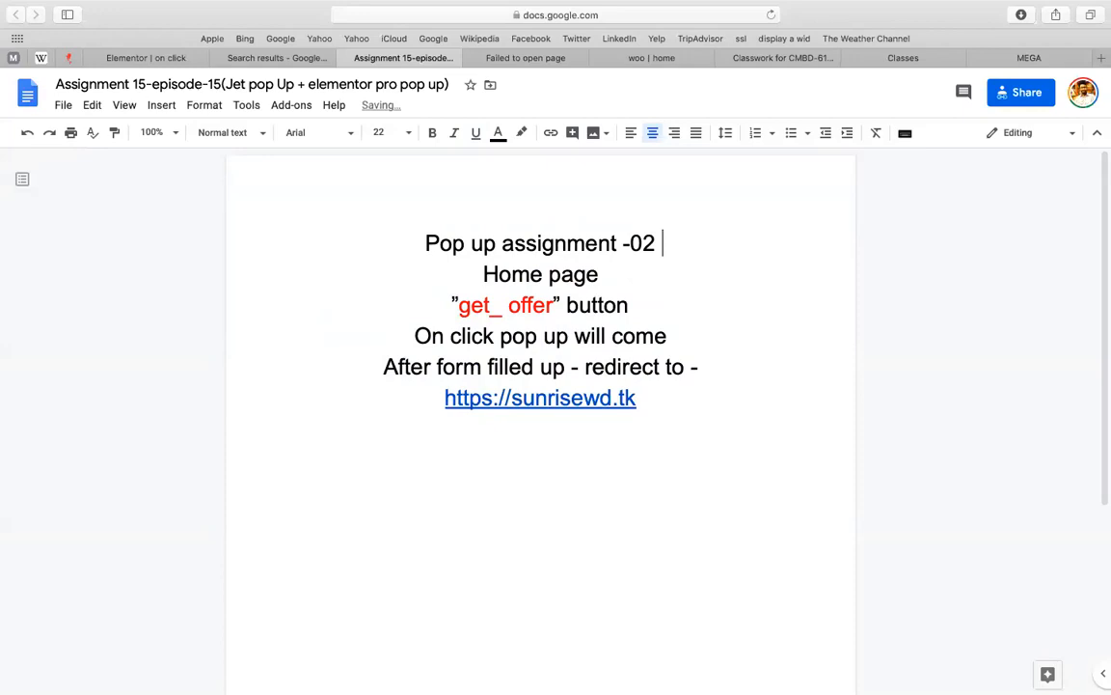
key(Return)
text(------)
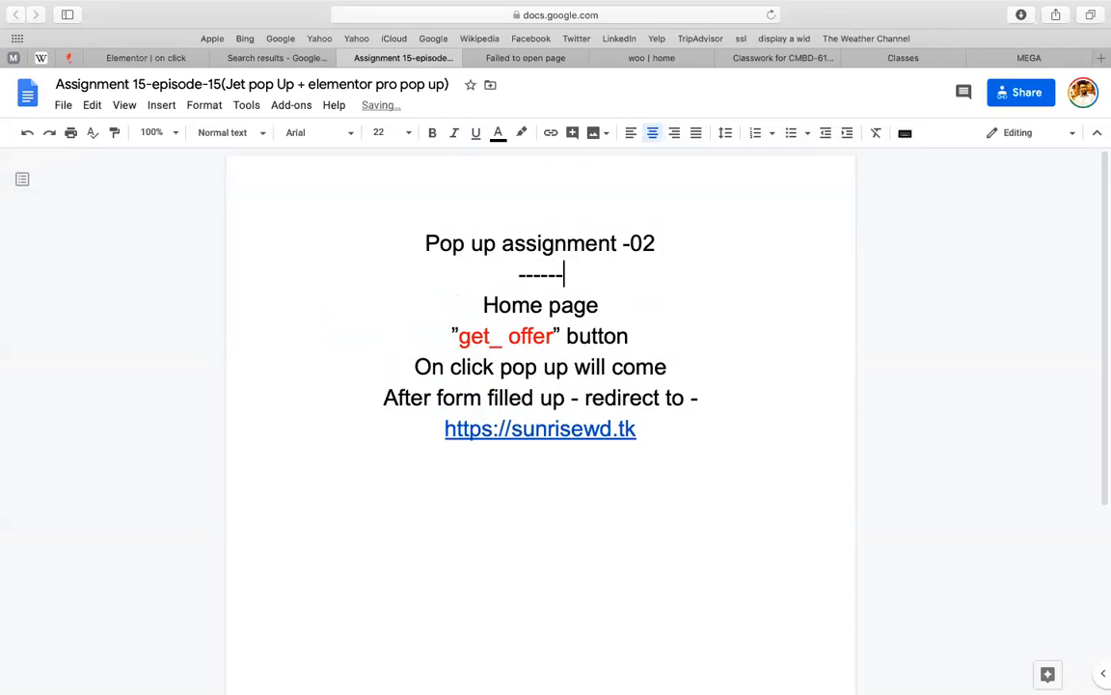
key(Return)
key(super+shift+l)
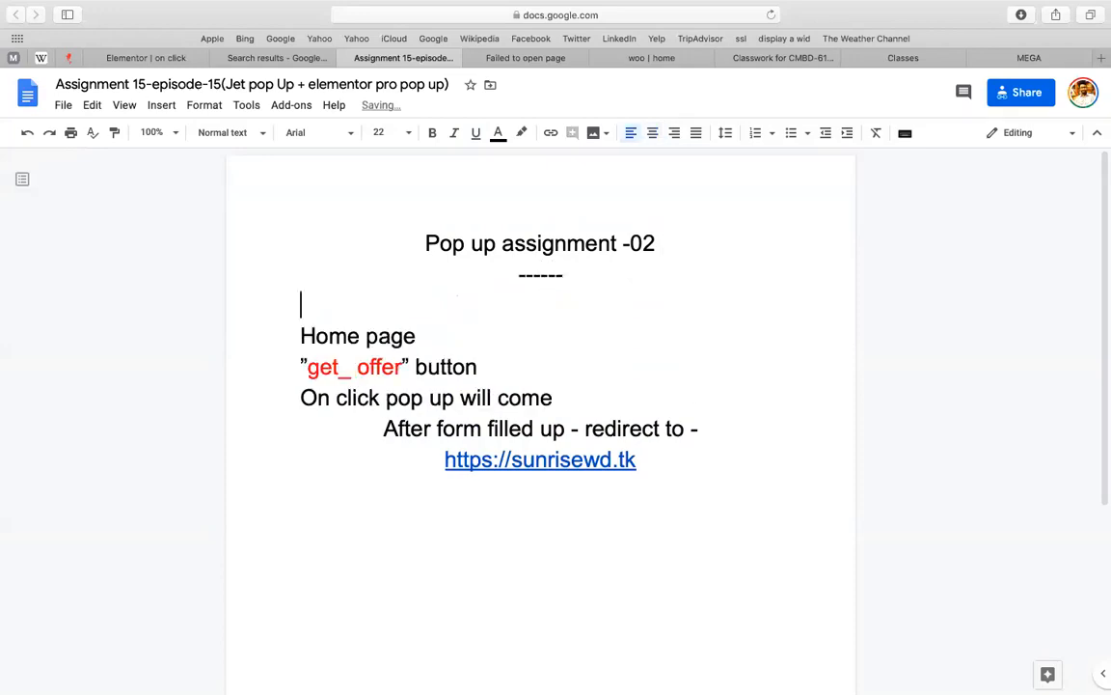
key(super+z)
click(461, 272)
click(759, 288)
click(749, 459)
key(Return)
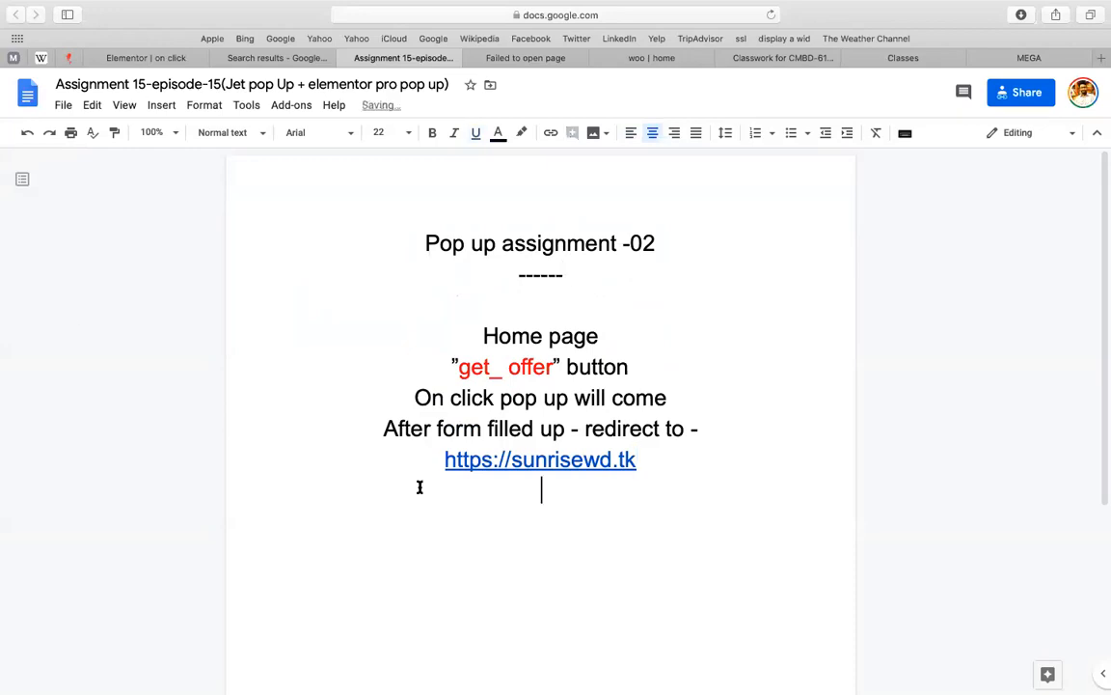
Insert the latest popup screenshot from the computer into the document
click(155, 107)
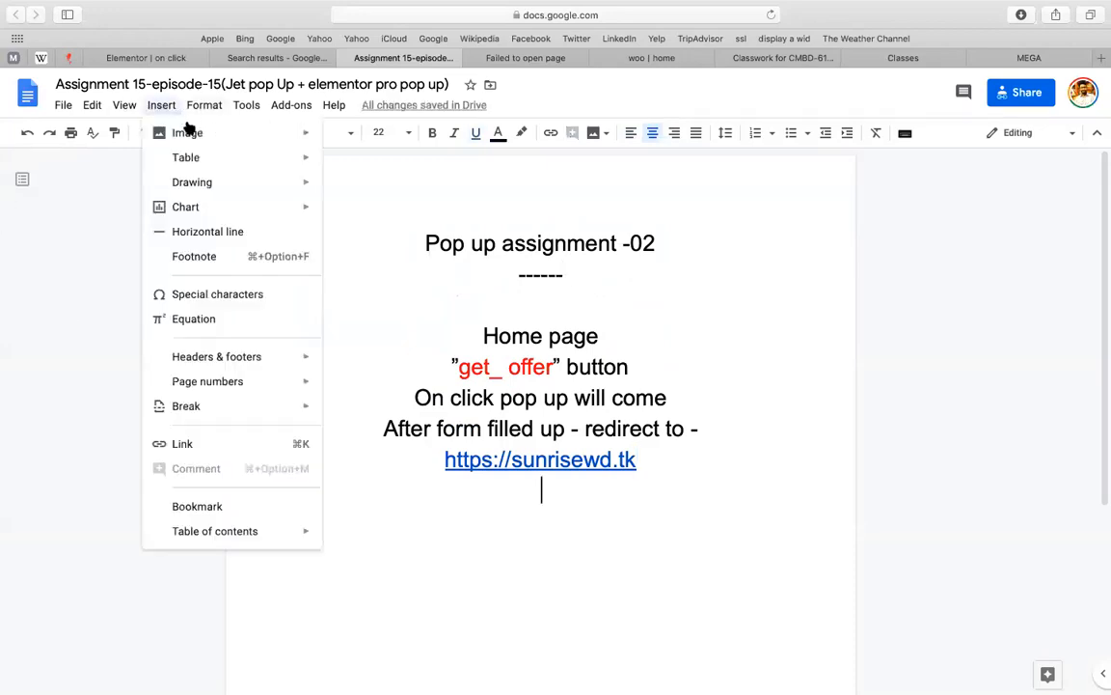
mouse_move(311, 137)
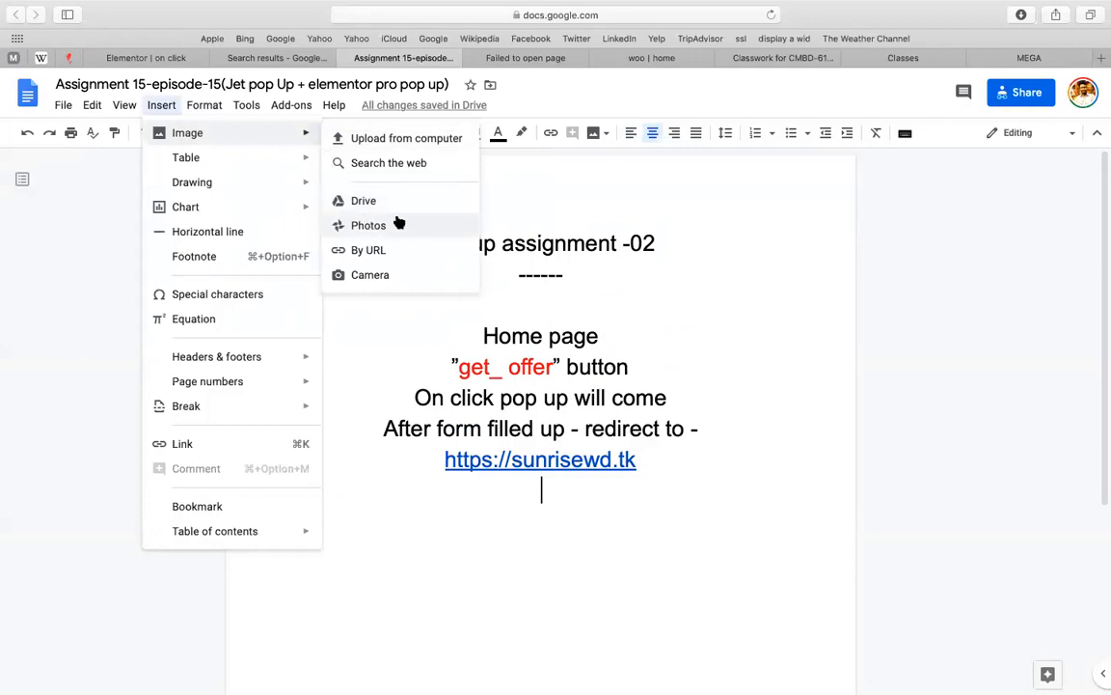
click(413, 141)
double_click(244, 302)
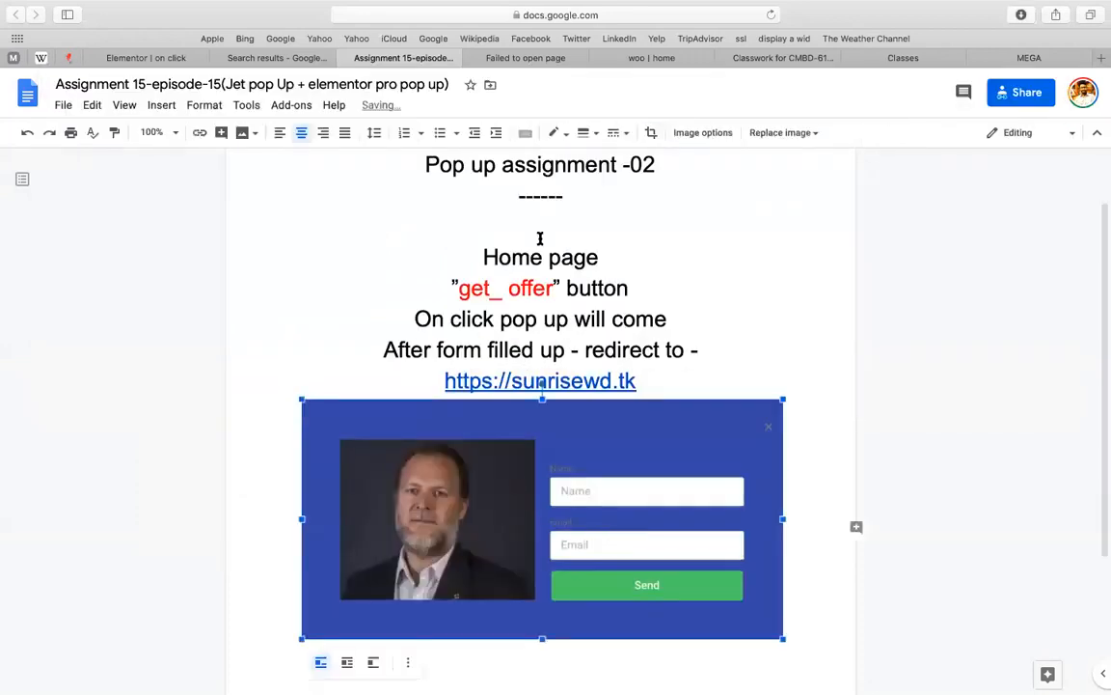
Add the caption 'make same to same this pop up' above the image, with a blank line before it
click(660, 372)
key(Return)
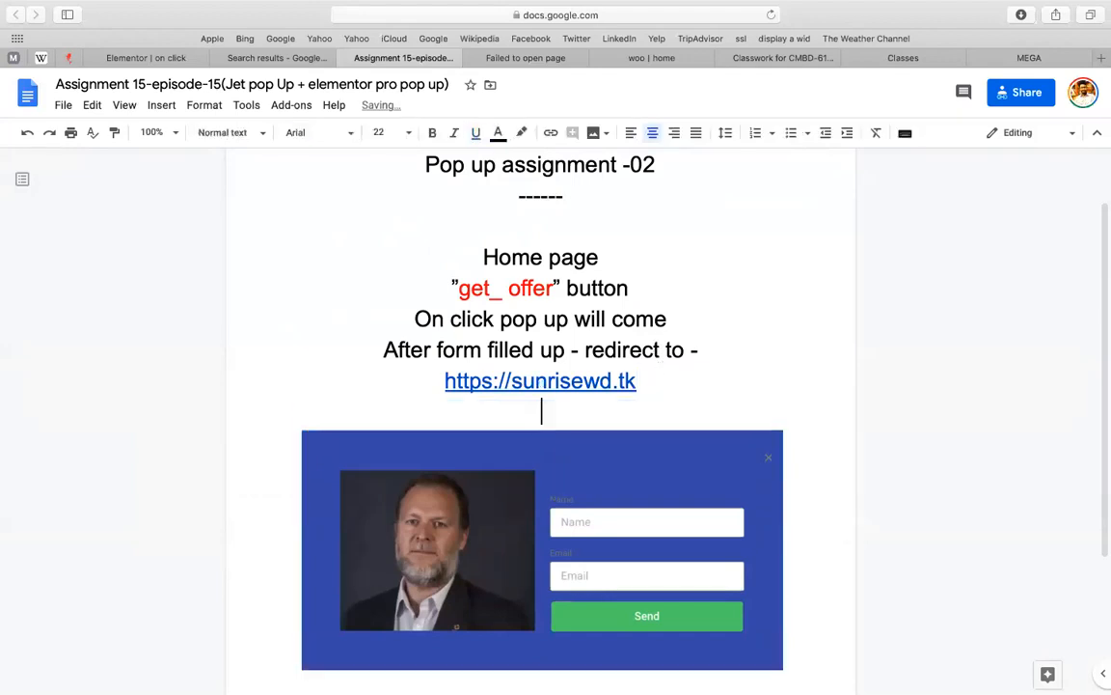
text(make same t)
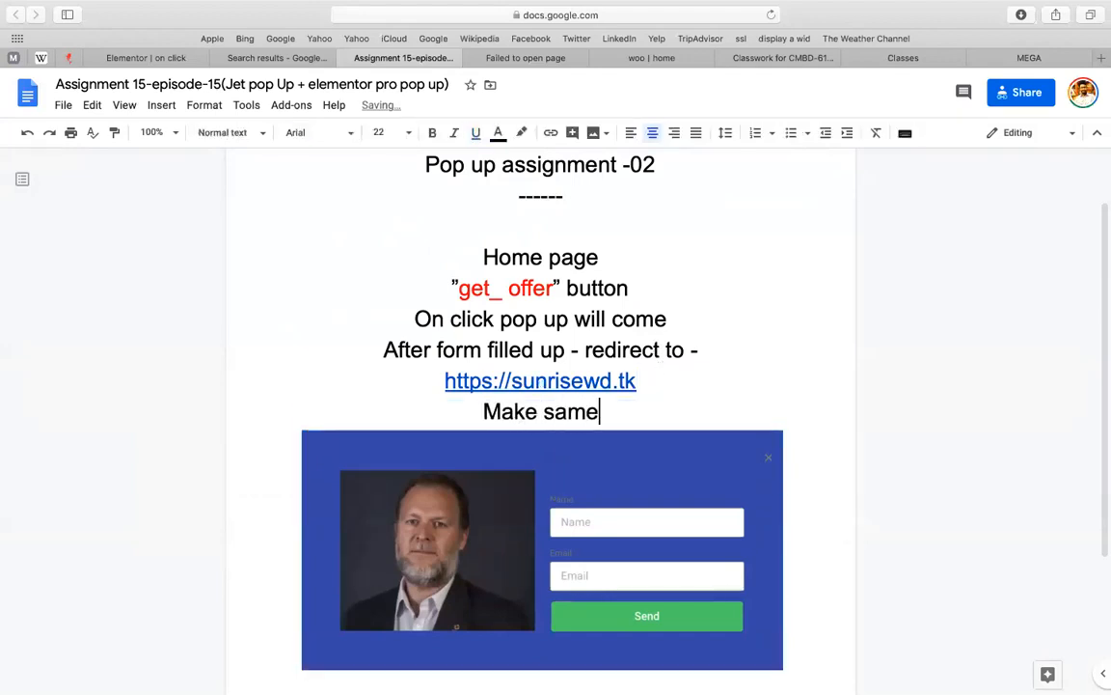
text(o same to same)
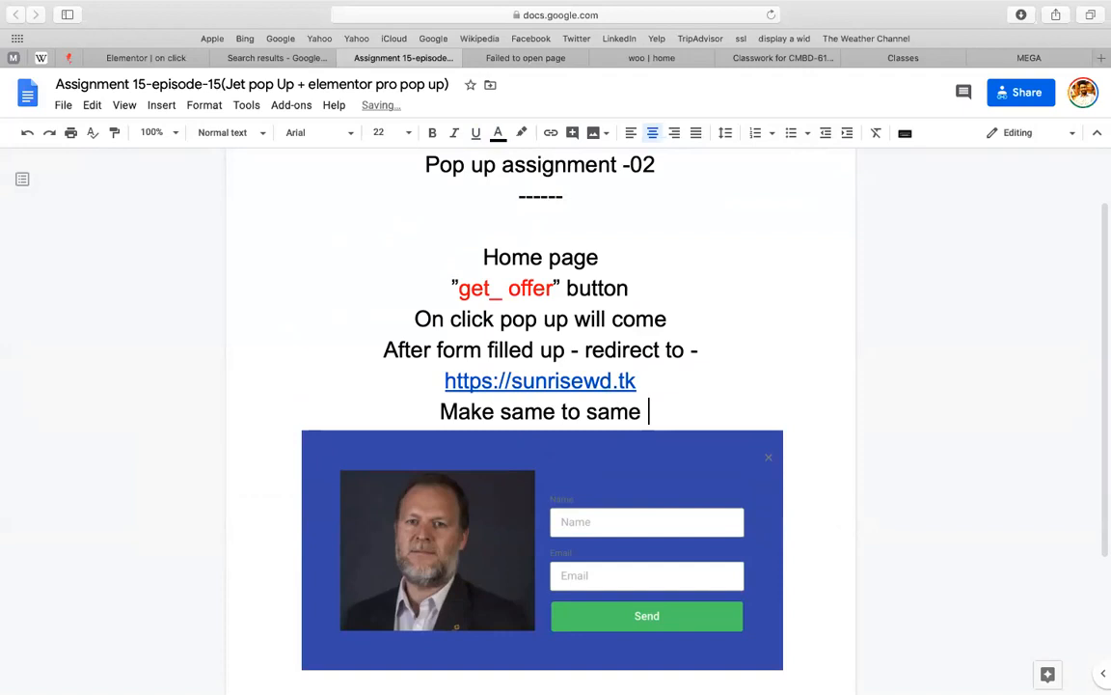
text(s)
key(BackSpace)
key(BackSpace)
text(th)
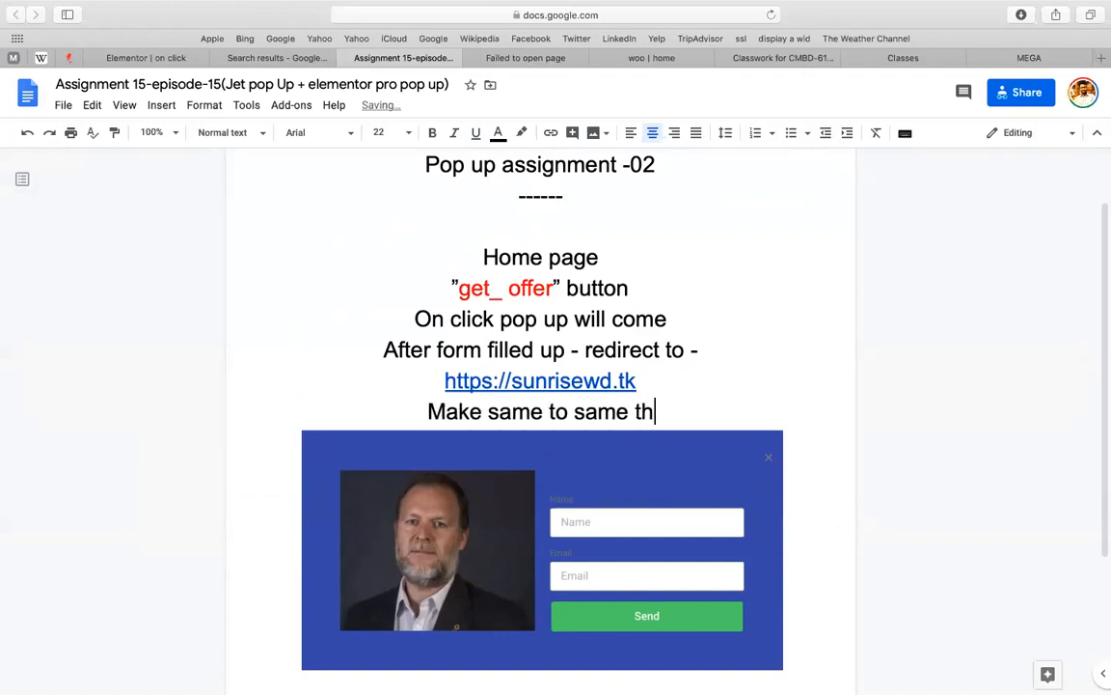
text(is pop up)
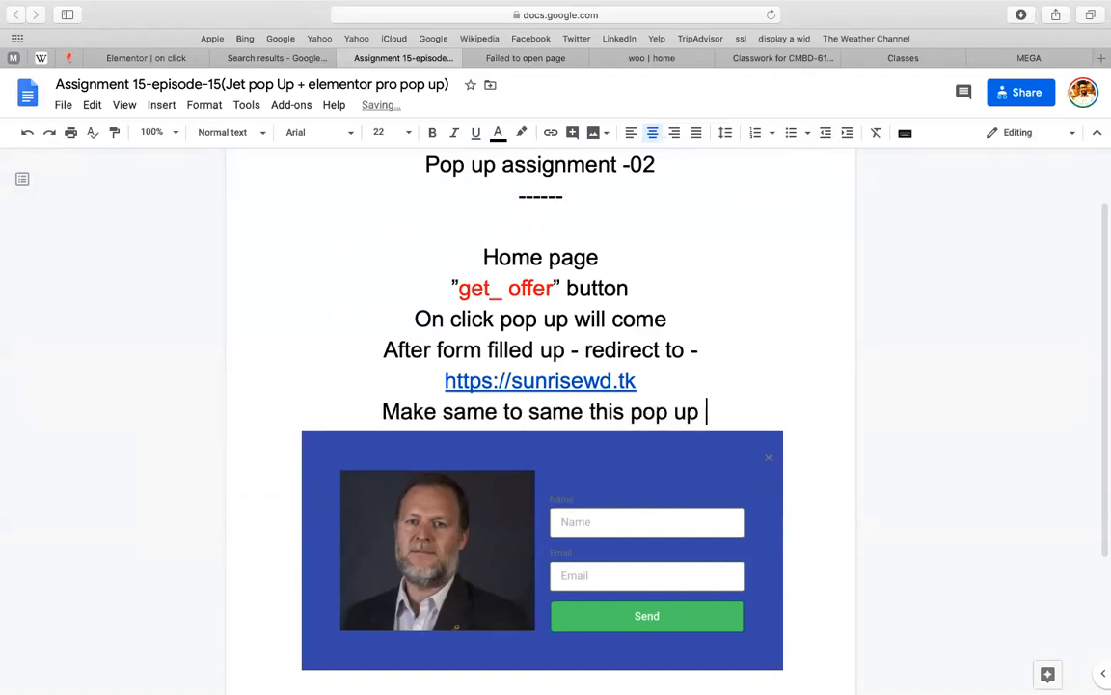
scroll(629, 388, down, 1)
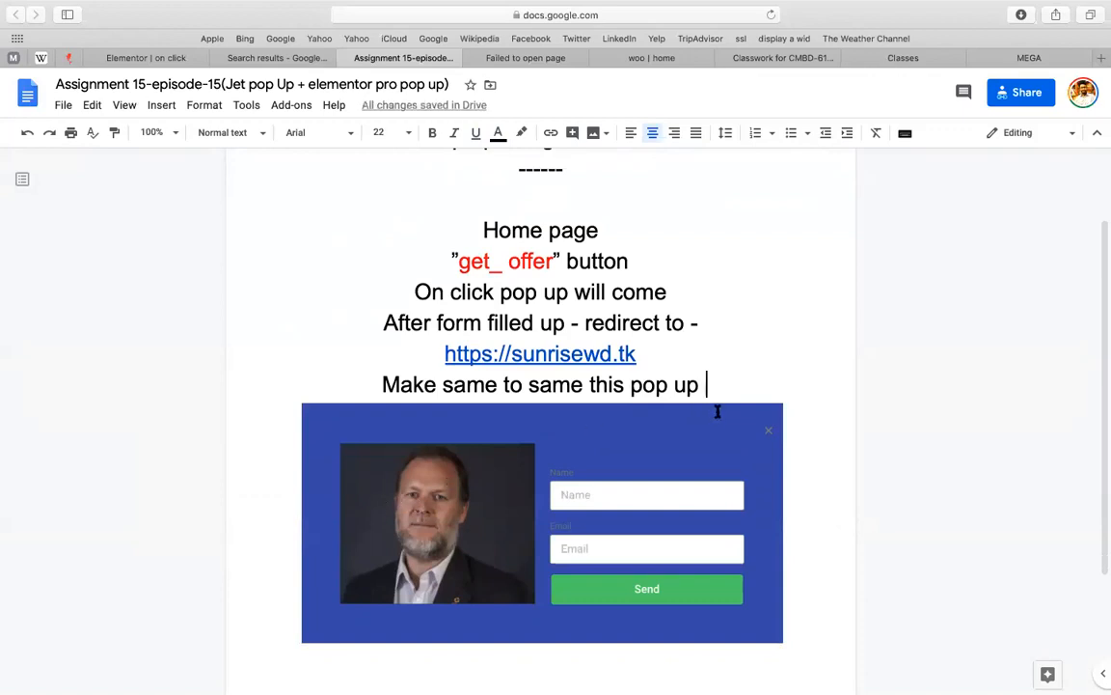
click(364, 376)
key(Return)
scroll(503, 382, up, 3)
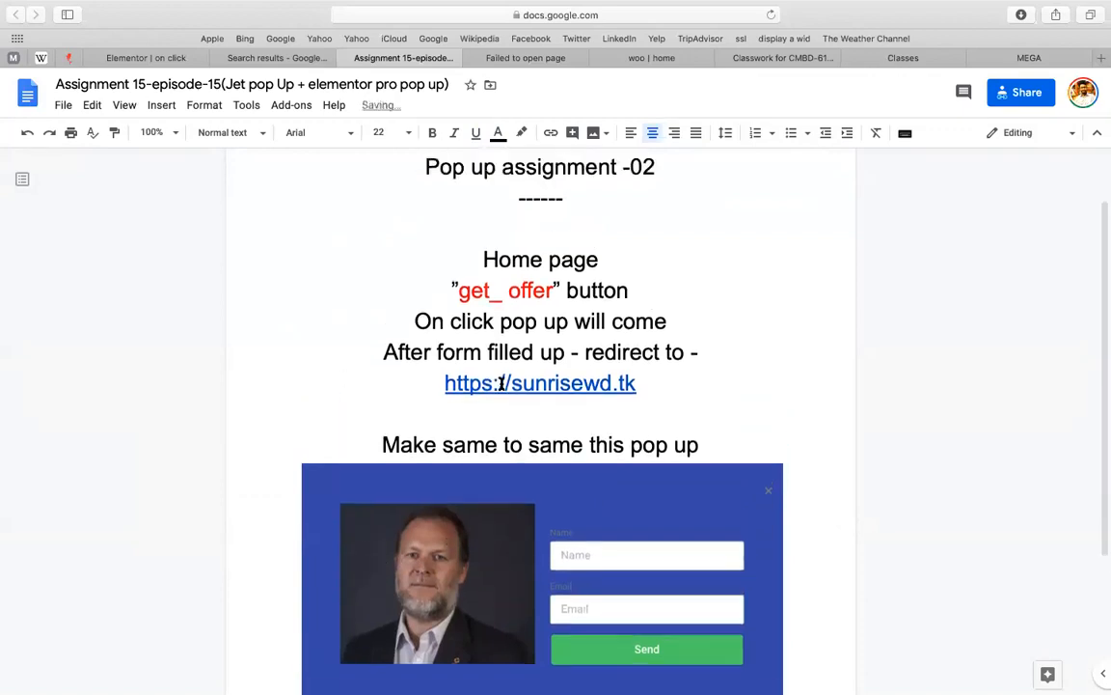
Remove the empty line beneath the '------' divider
click(519, 252)
key(super+shift+l)
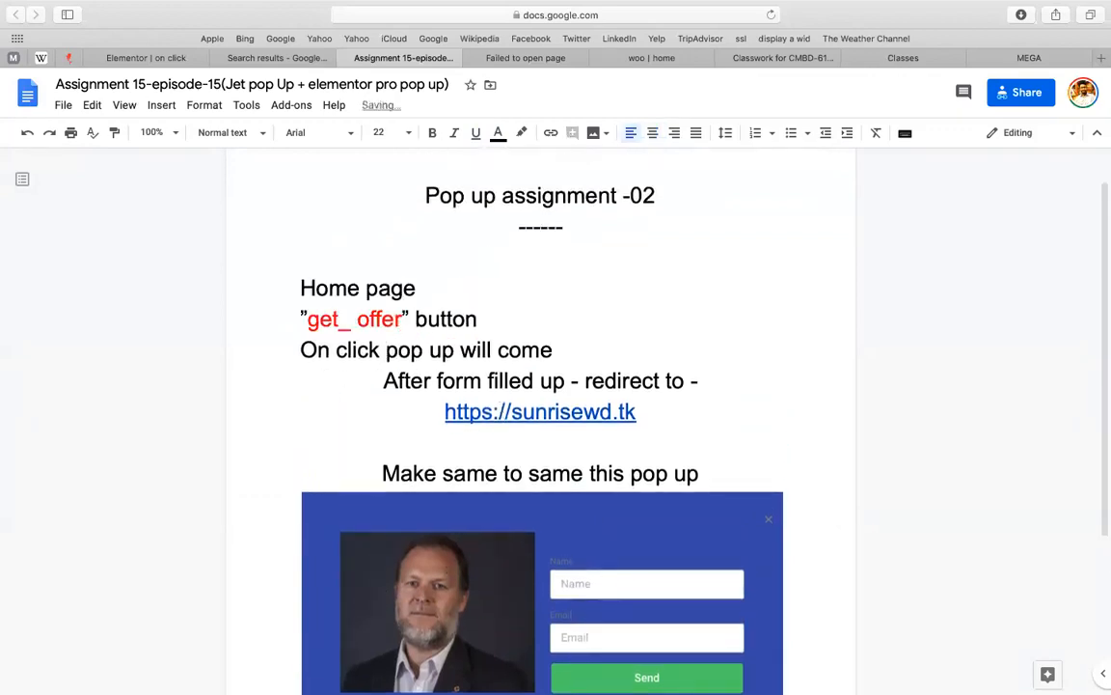
key(BackSpace)
click(566, 322)
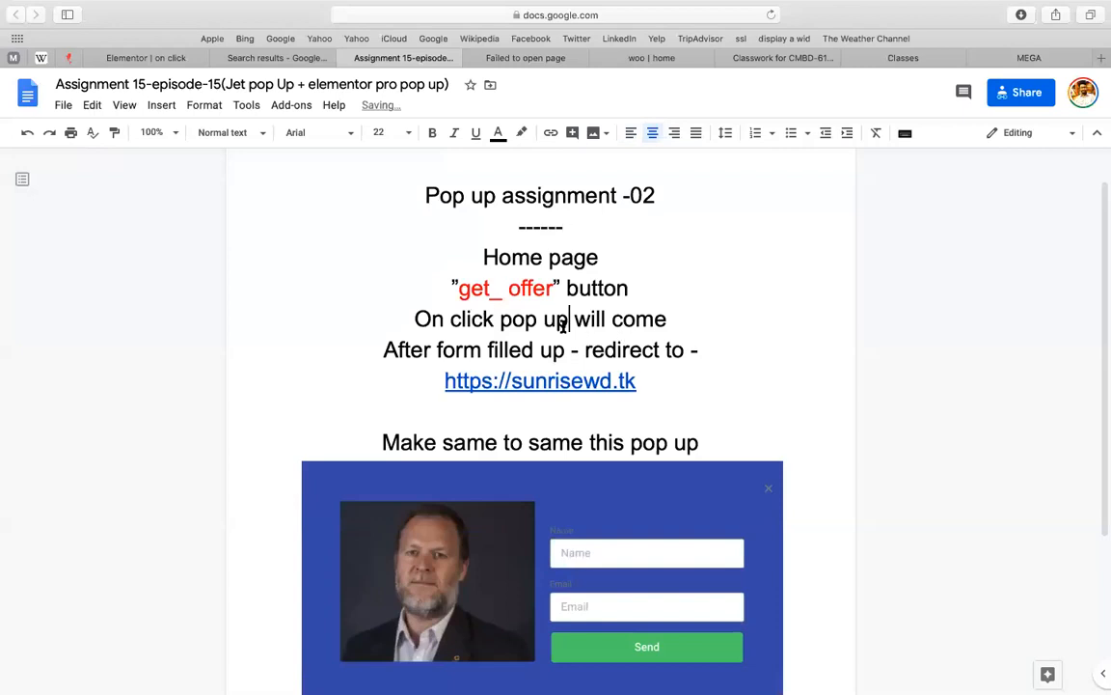
click(521, 374)
click(466, 349)
Fix the redirect line to read 'redirect to -' with the link on its own line
scroll(466, 347, down, 1)
scroll(466, 347, down, 1)
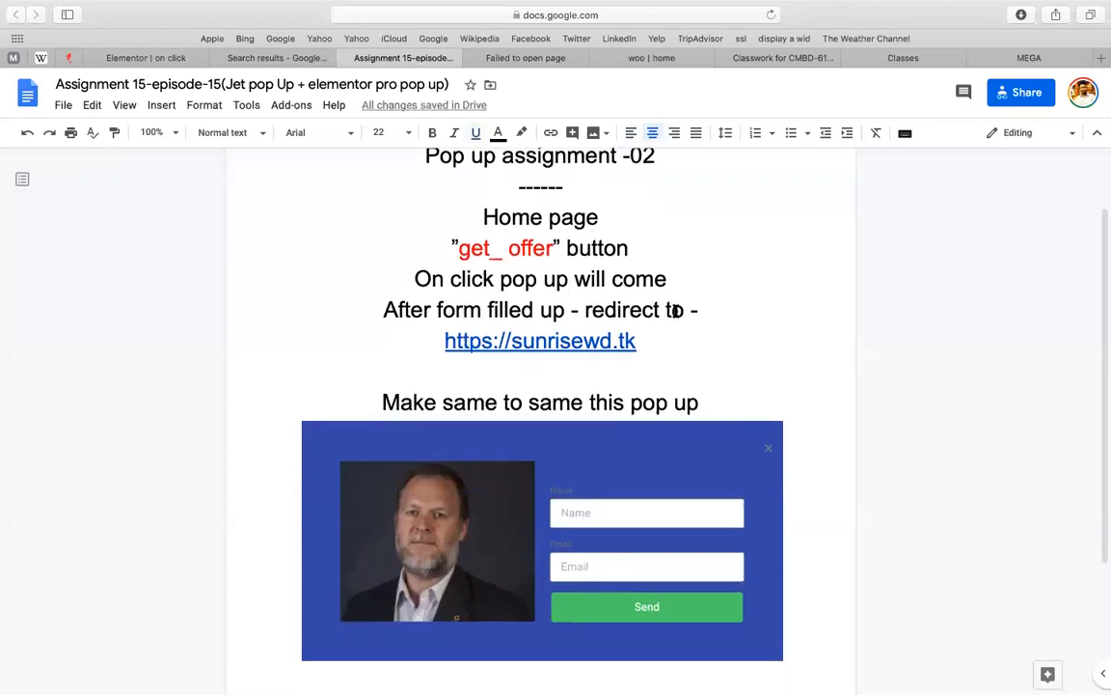
click(436, 342)
key(BackSpace)
key(BackSpace)
key(BackSpace)
key(BackSpace)
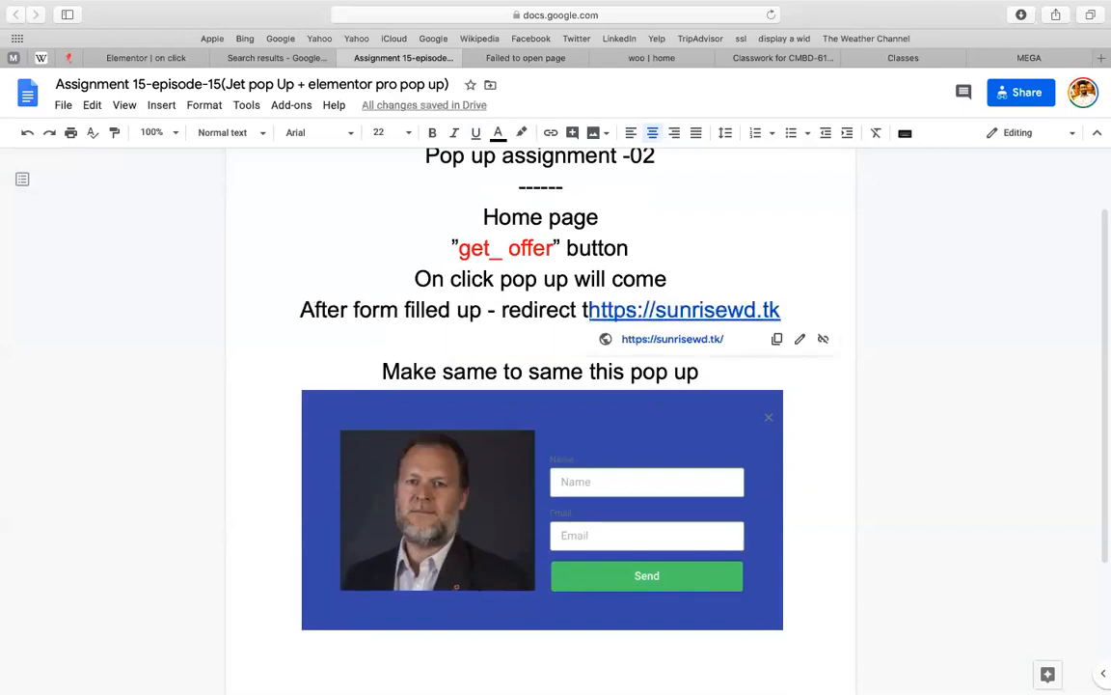
key(BackSpace)
key(Left)
key(Left)
key(Left)
key(Left)
key(Left)
key(Left)
key(Left)
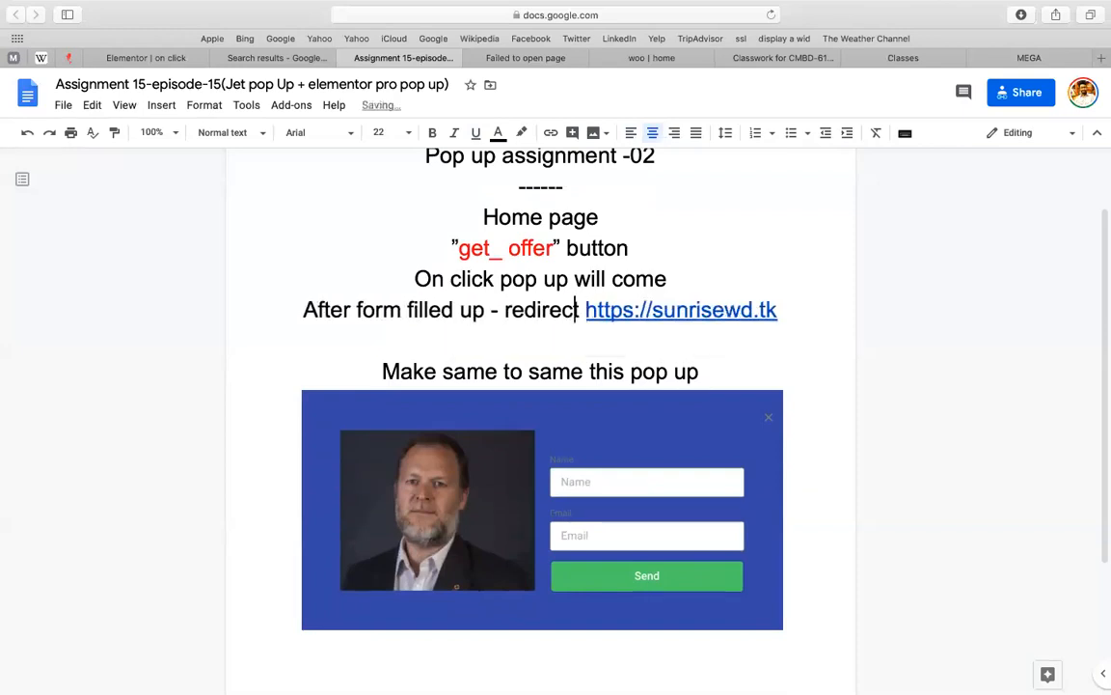
key(shift+Left)
key(BackSpace)
key(Right)
key(Right)
key(Right)
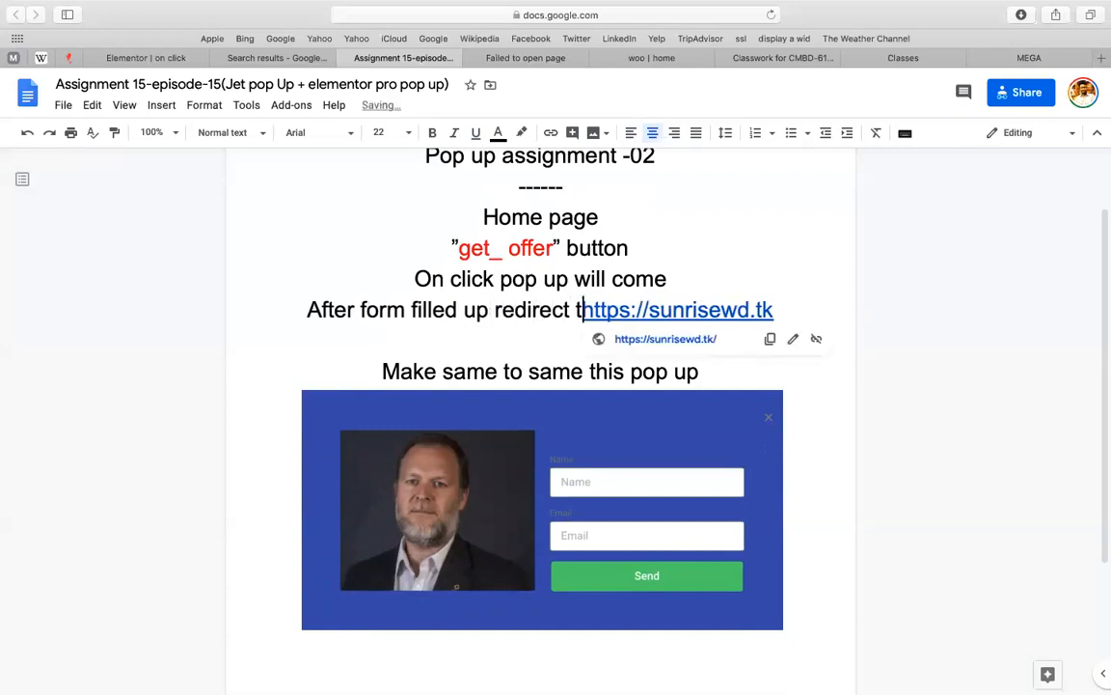
text(to)
key(Return)
text(-)
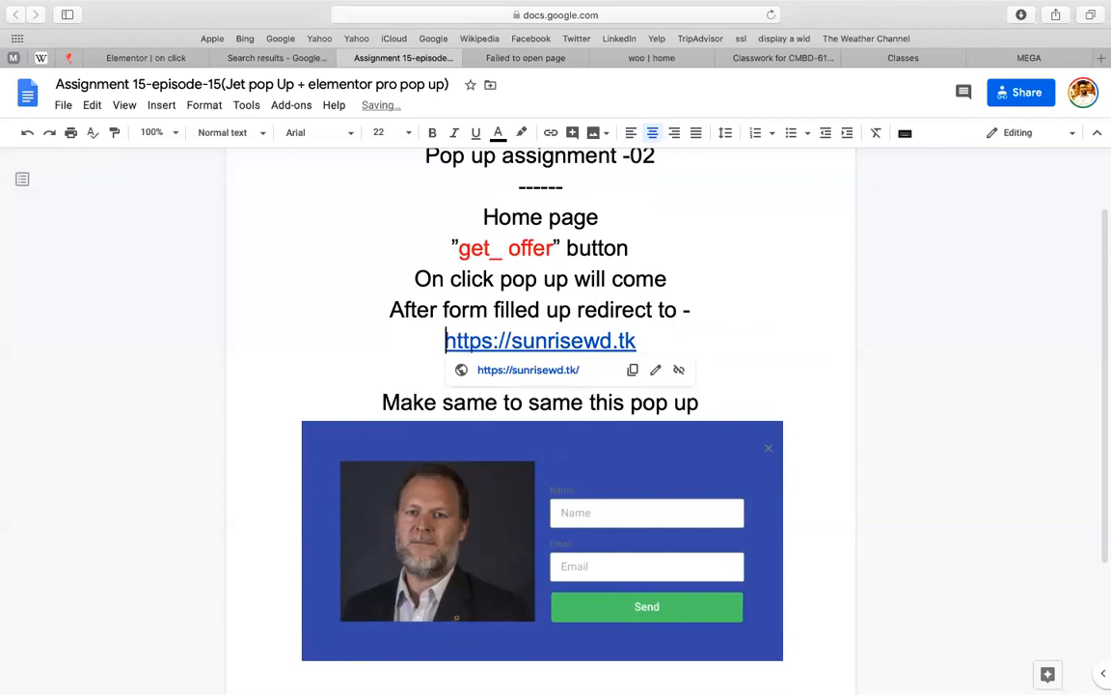
Review the caption, Home page and On click lines, opening the text editing menu
click(363, 403)
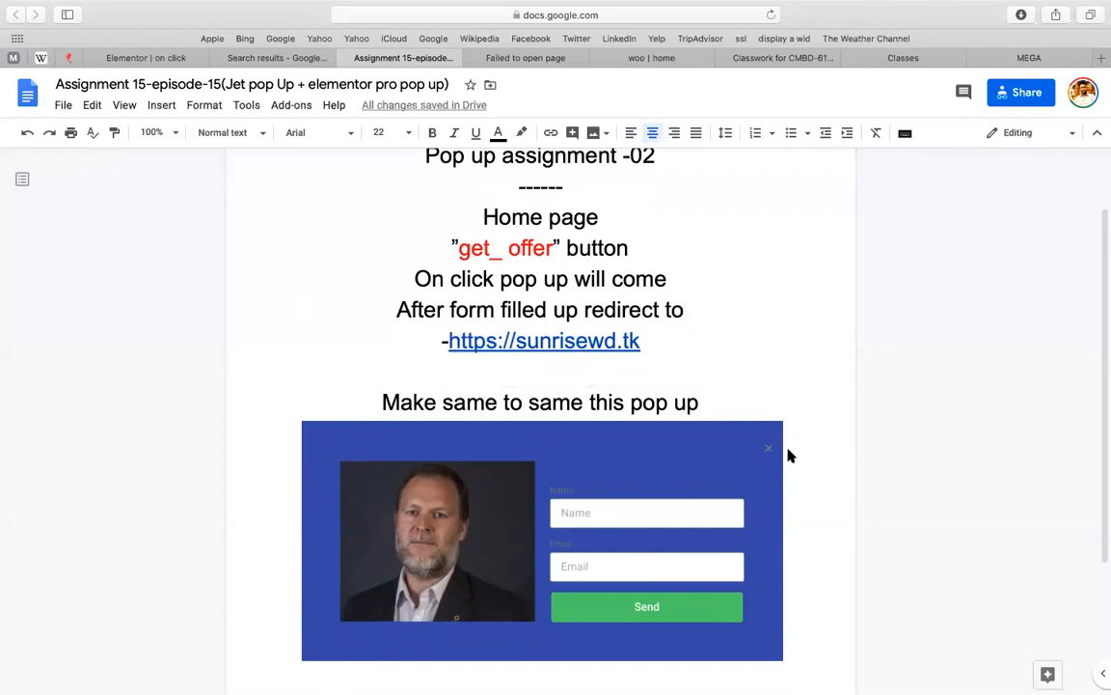
right_click(1002, 432)
click(960, 431)
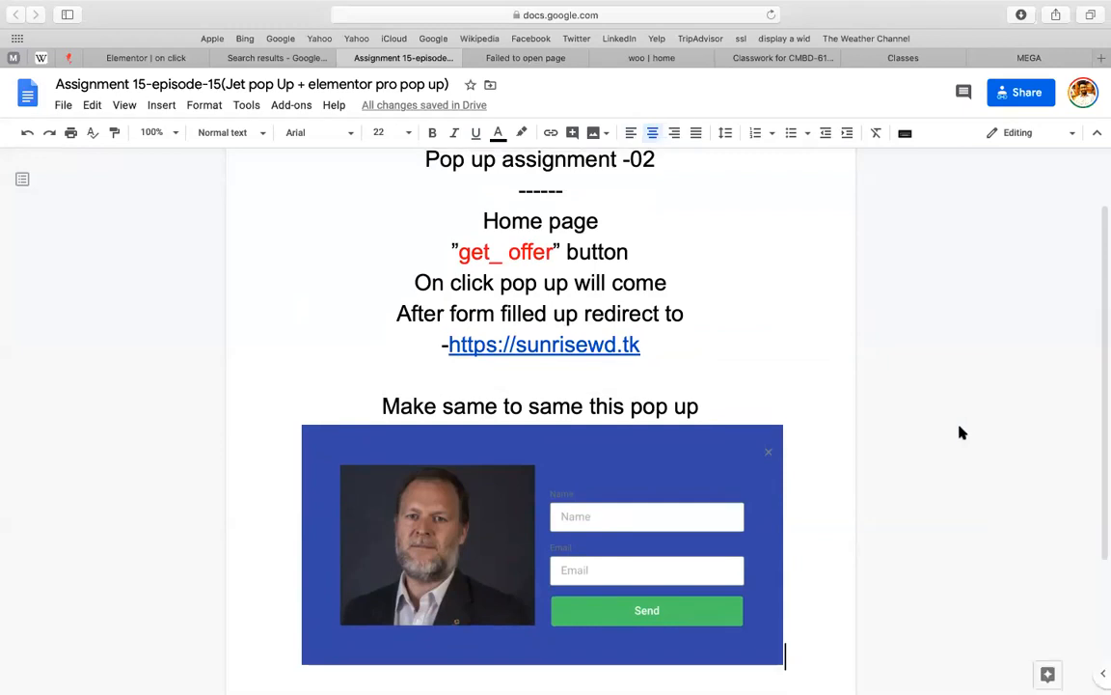
scroll(960, 431, up, 1)
right_click(960, 431)
click(915, 396)
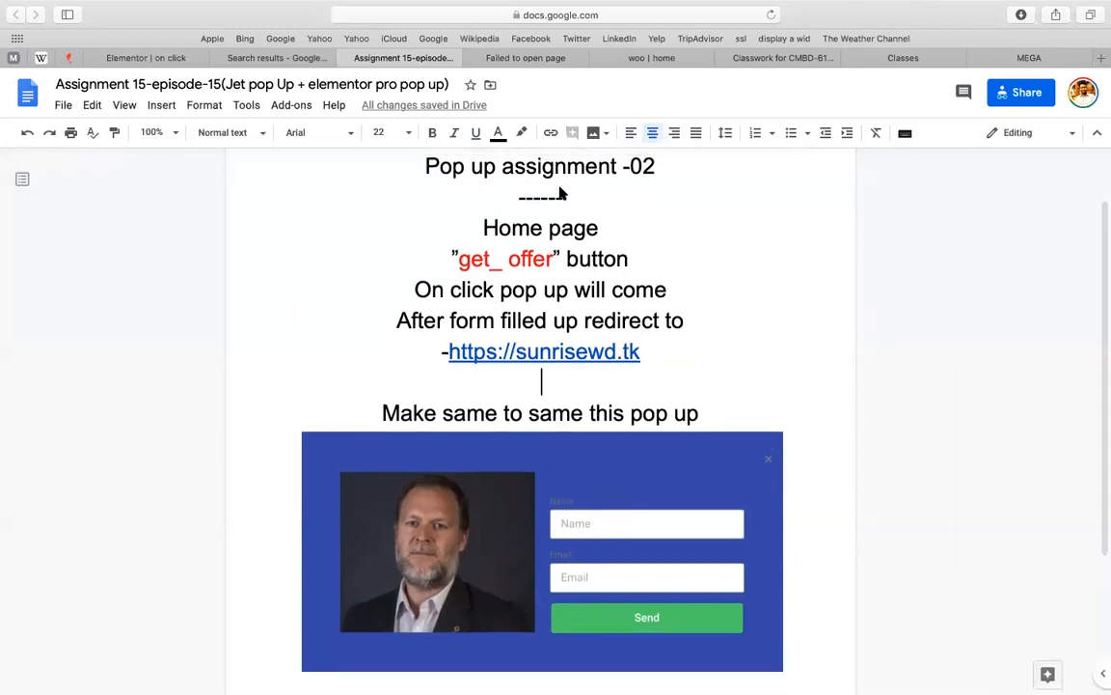
click(339, 230)
click(888, 294)
Screenshot a region covering the assignment instructions and the sample pop-up image
key(super+shift+5)
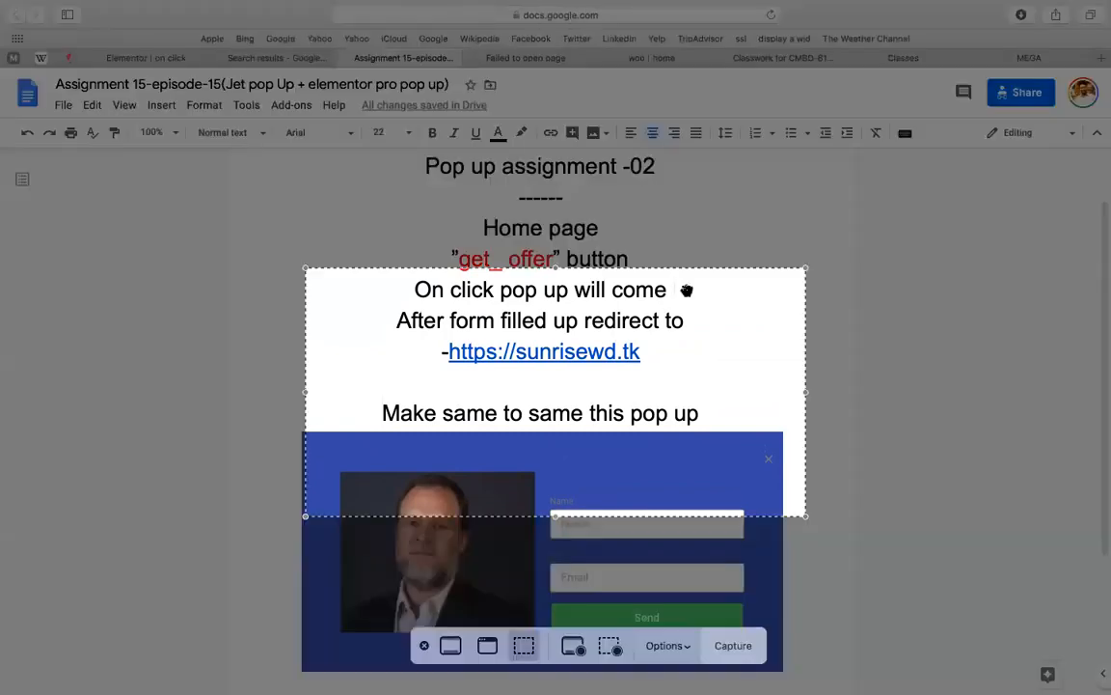
drag(685, 288, 651, 199)
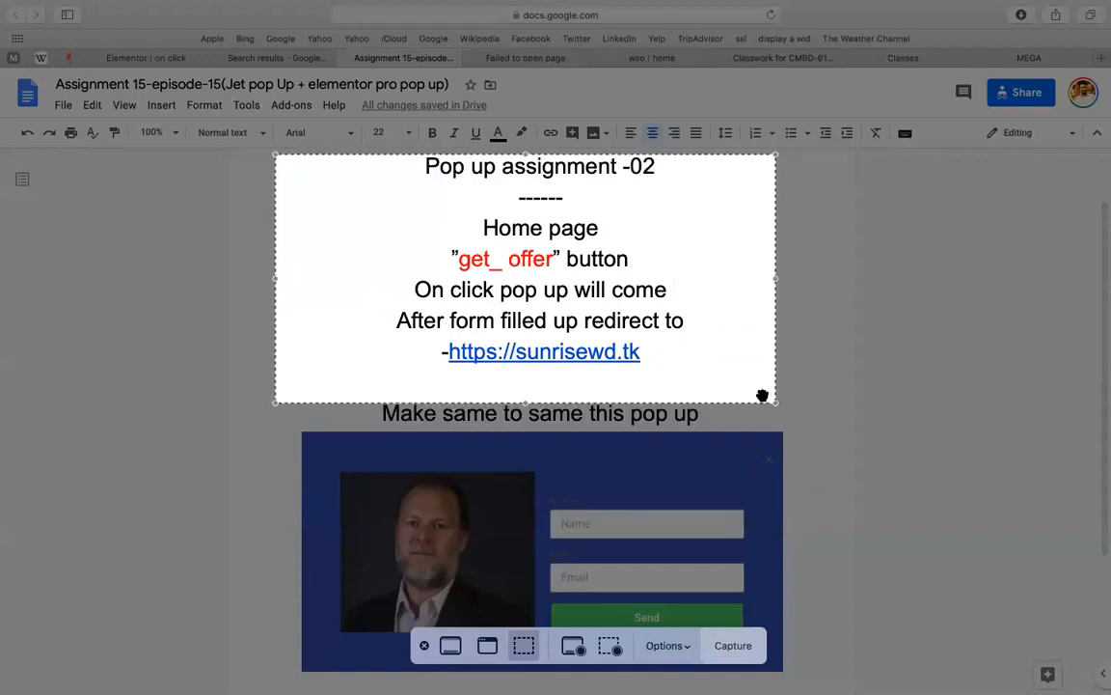
drag(775, 403, 797, 678)
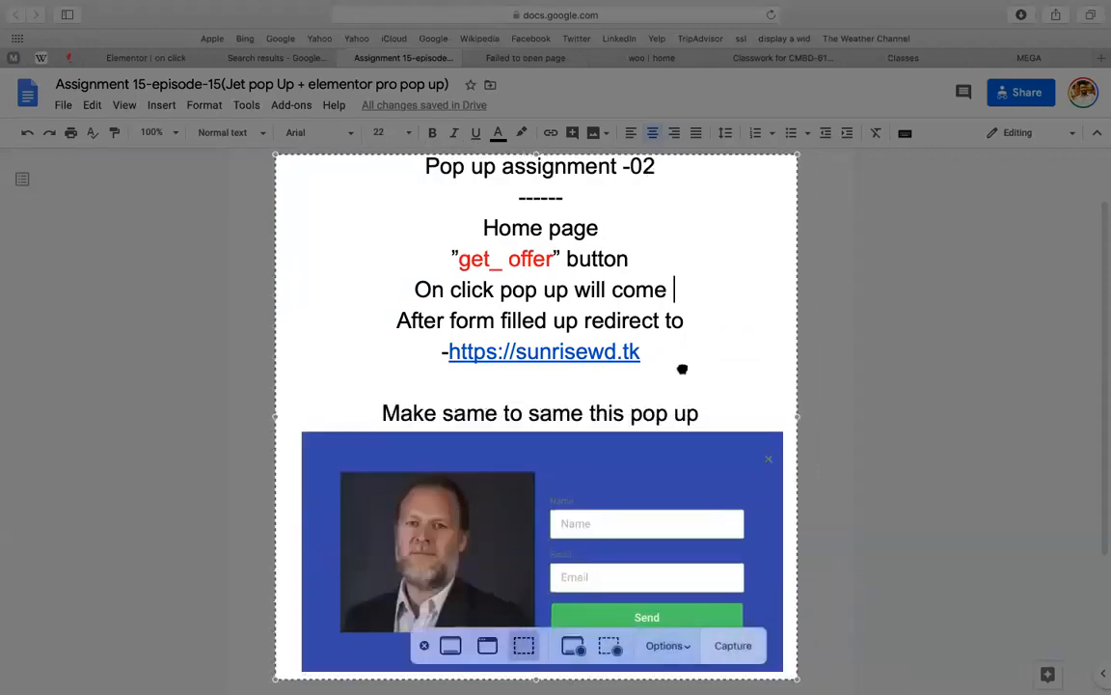
click(716, 649)
Go back through the browser tabs to the Classroom 'assignment' material draft
click(521, 60)
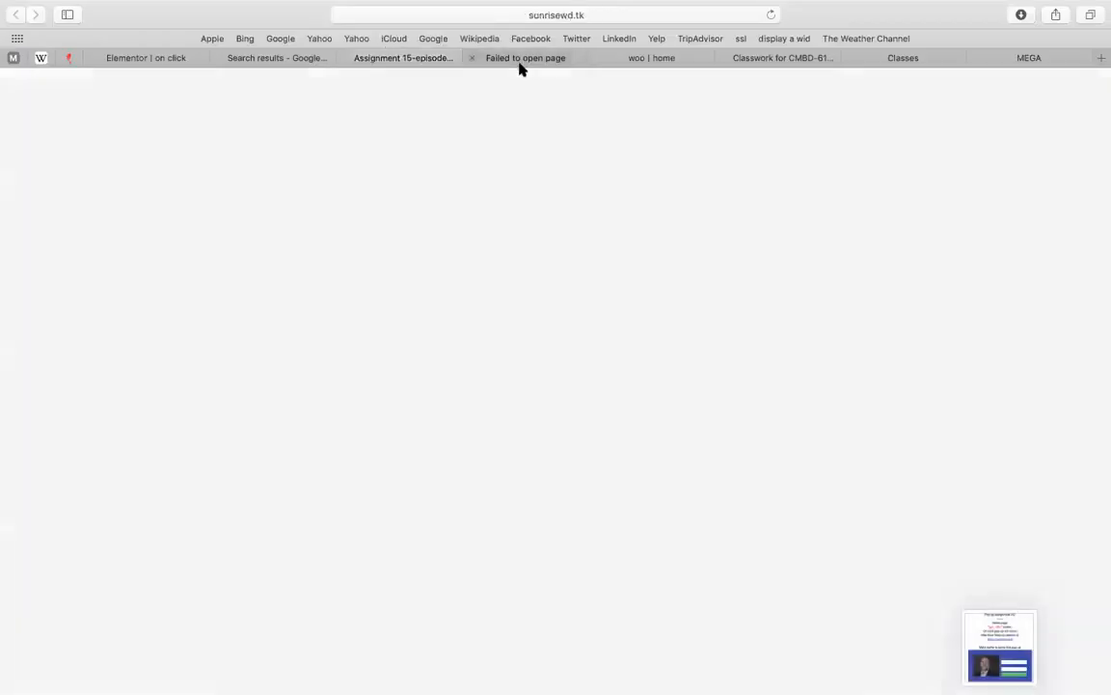
click(277, 55)
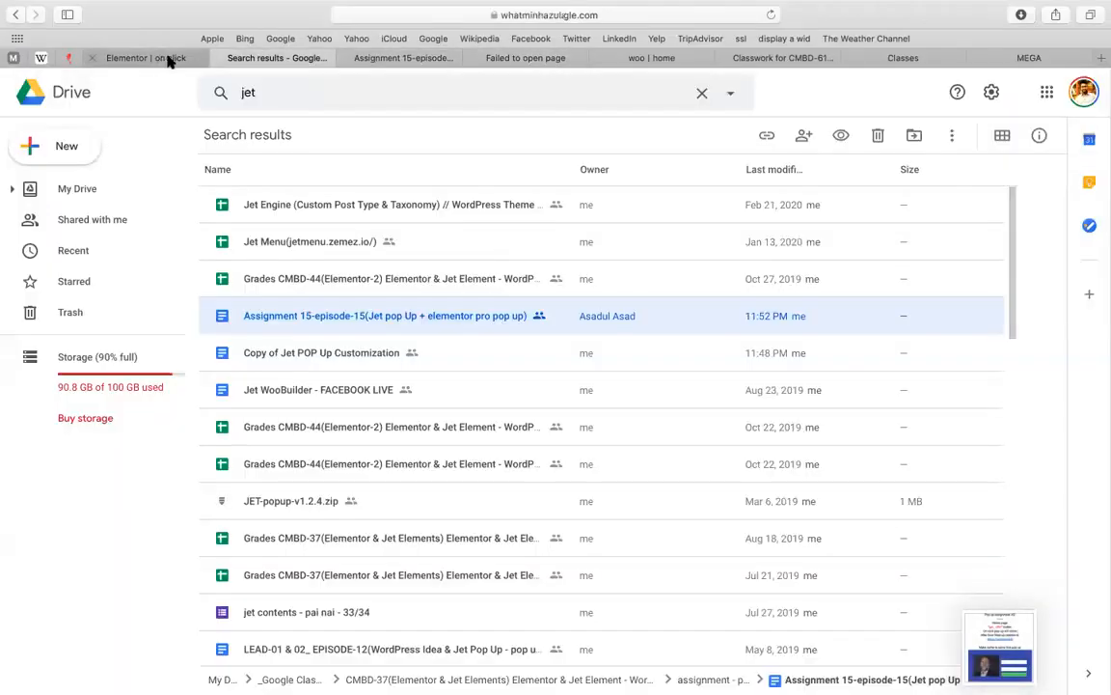
click(164, 58)
click(754, 58)
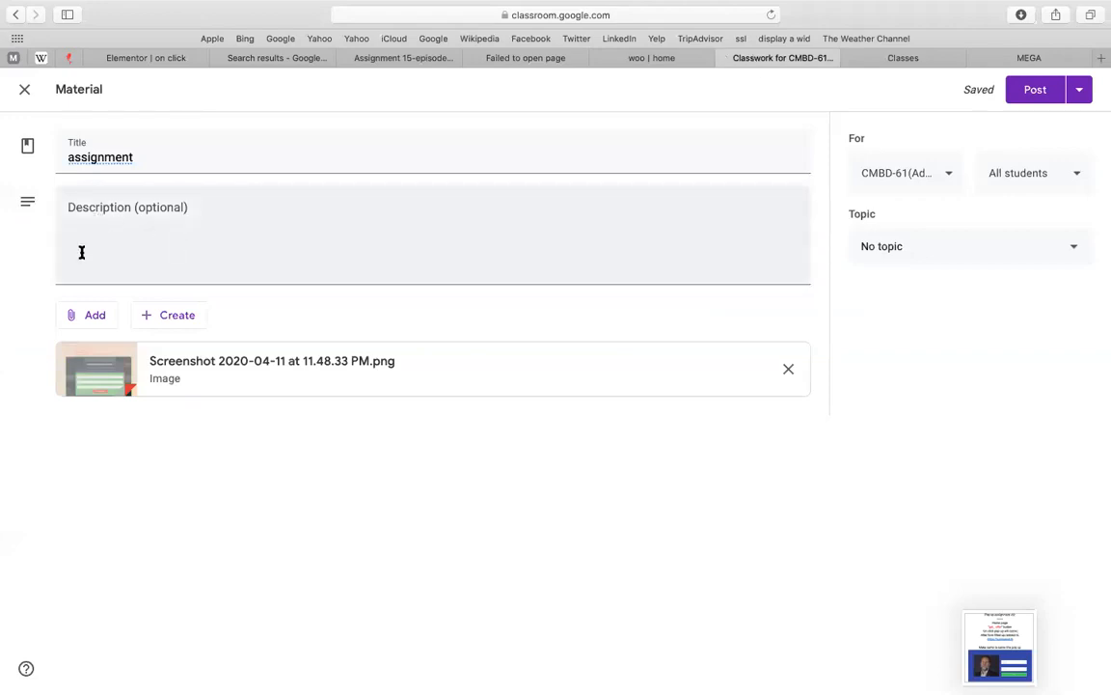
Upload 'Screenshot 2020-04-11 at 11.54.12 PM.png' from the computer as a second attachment
click(81, 317)
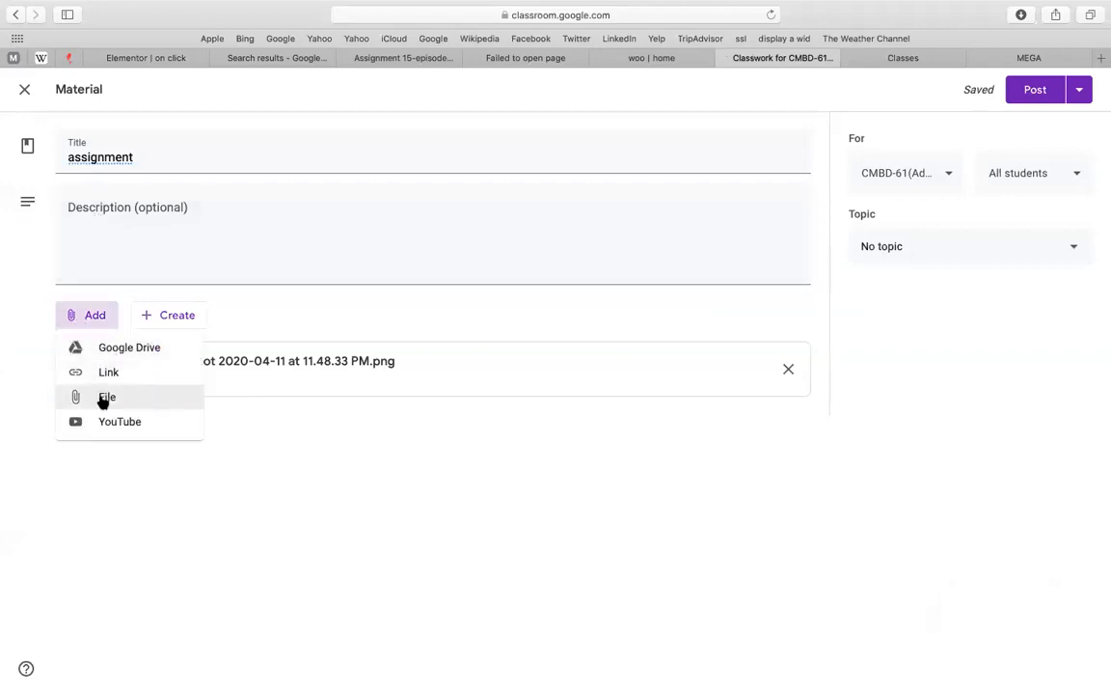
click(101, 355)
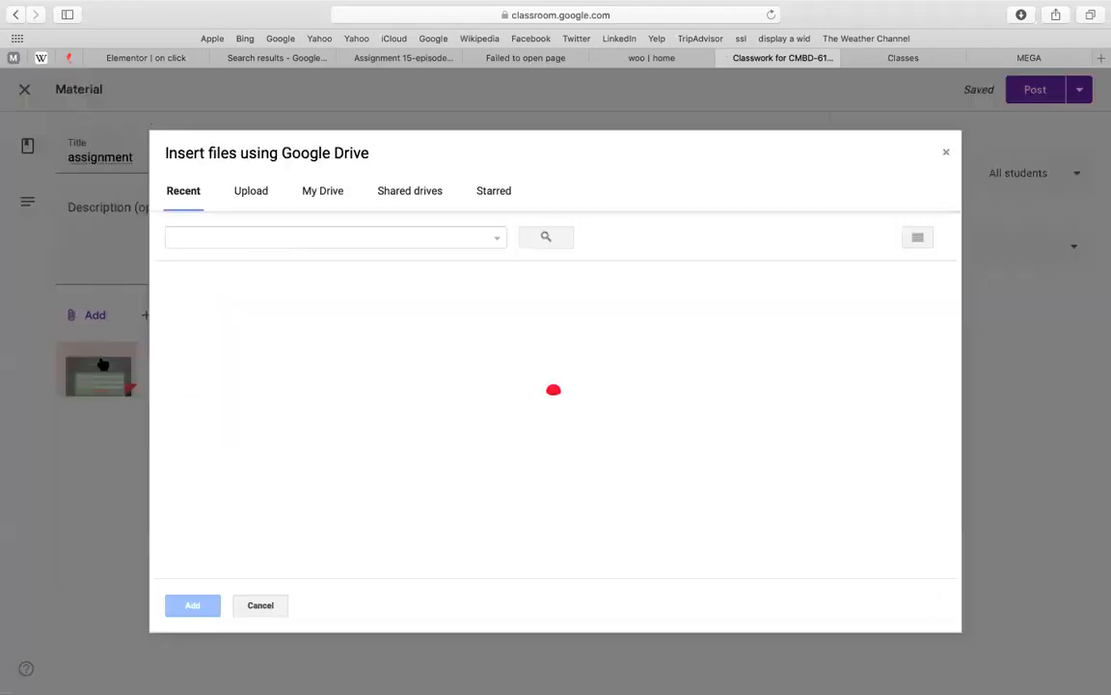
click(248, 196)
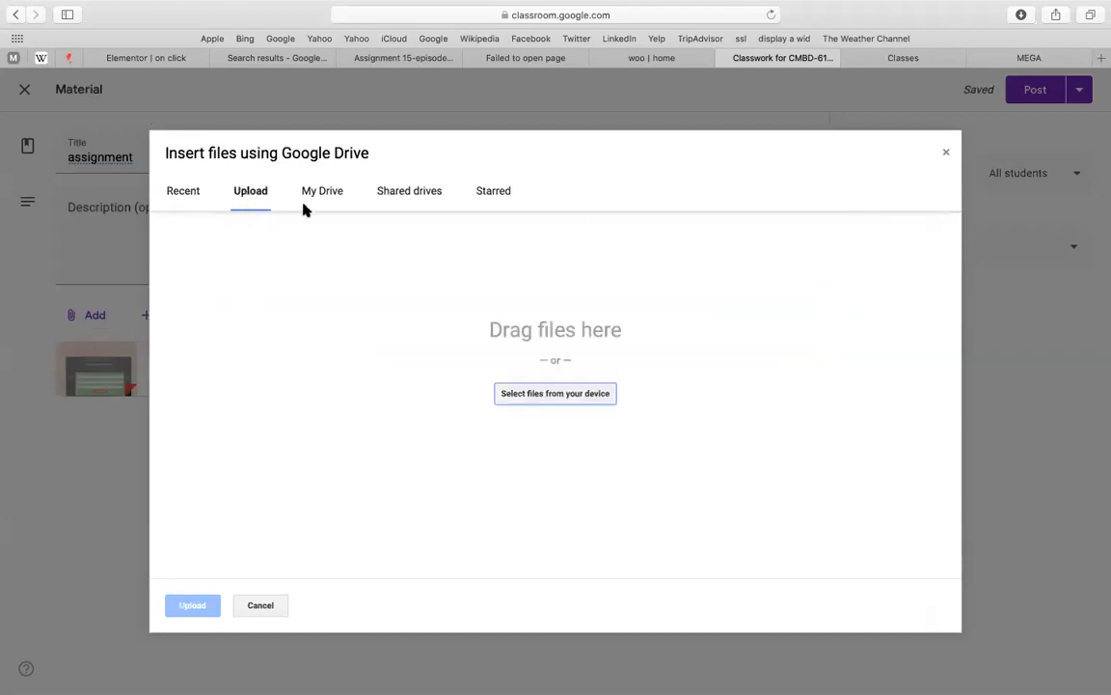
click(513, 397)
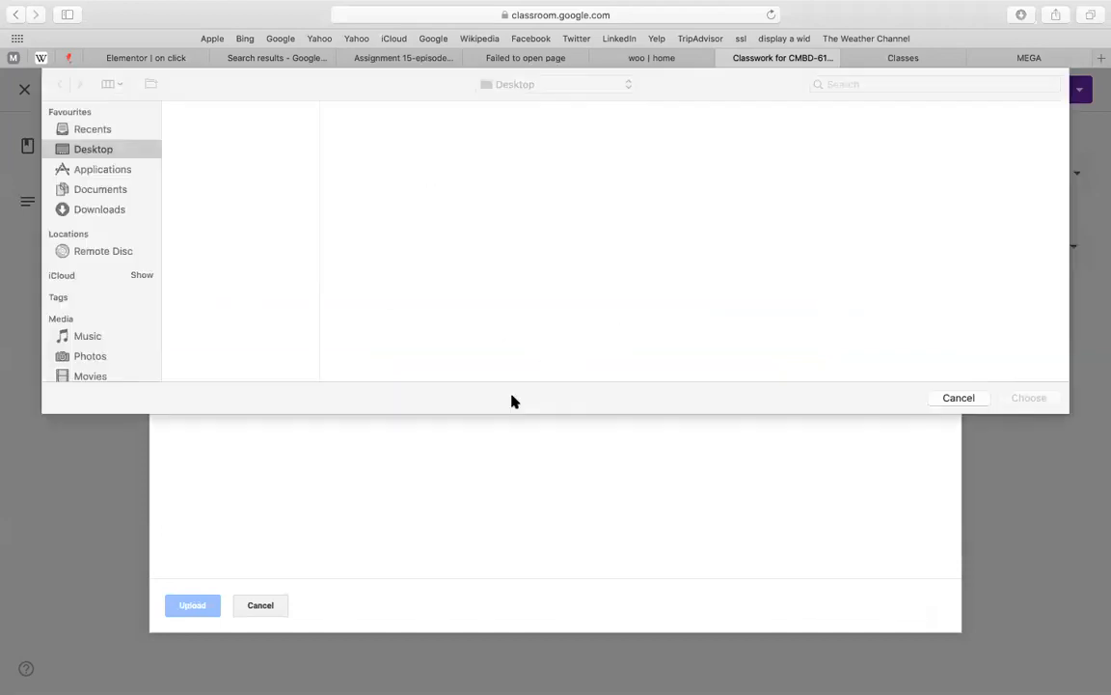
double_click(192, 321)
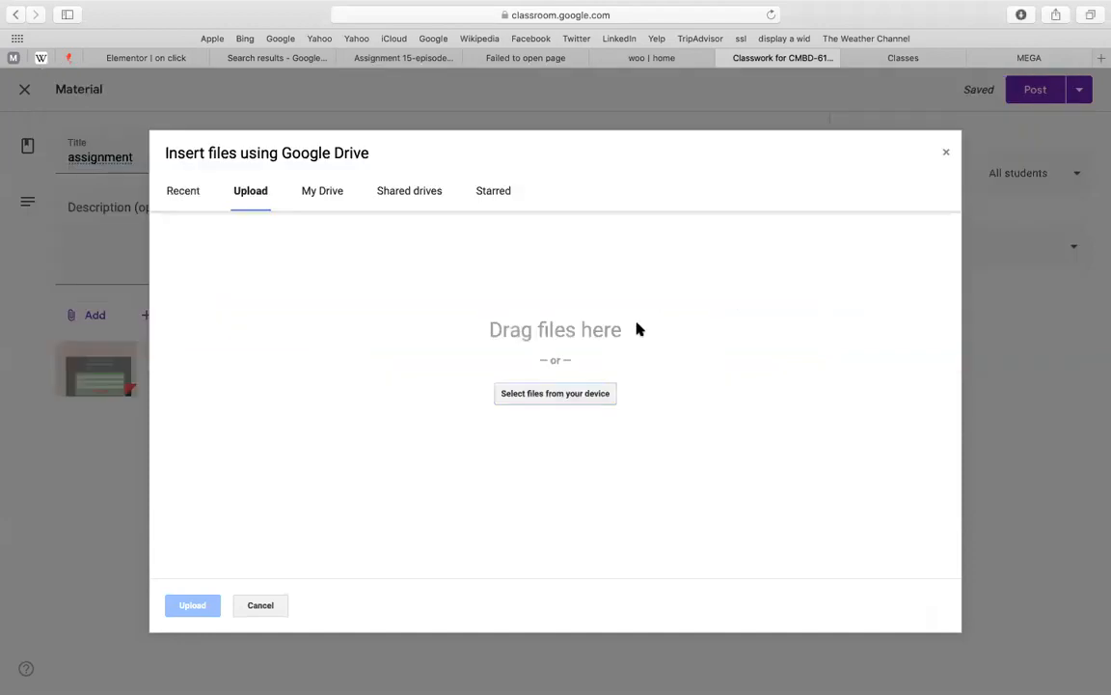
click(193, 605)
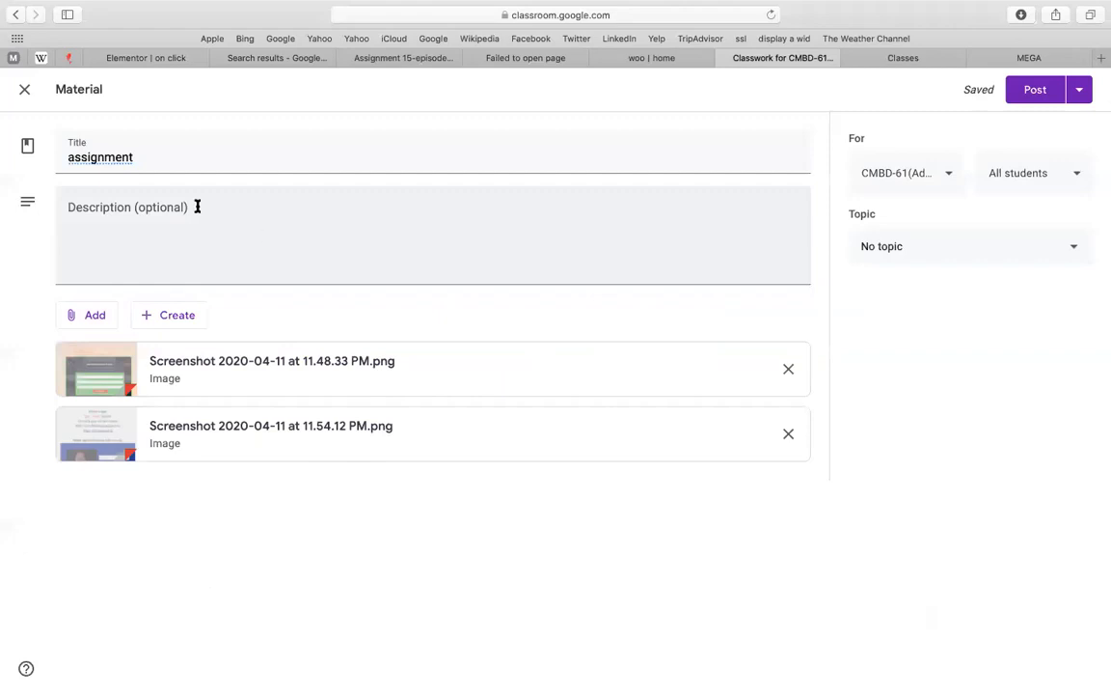
Retitle the material 'assignment on pop up'
click(116, 164)
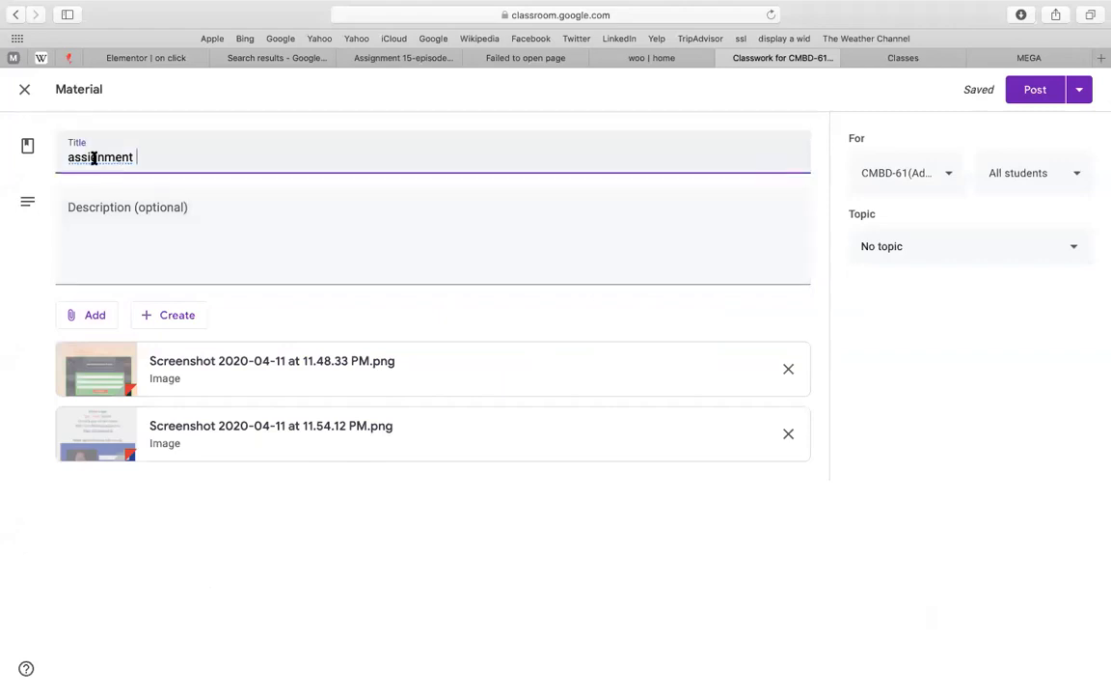
right_click(93, 158)
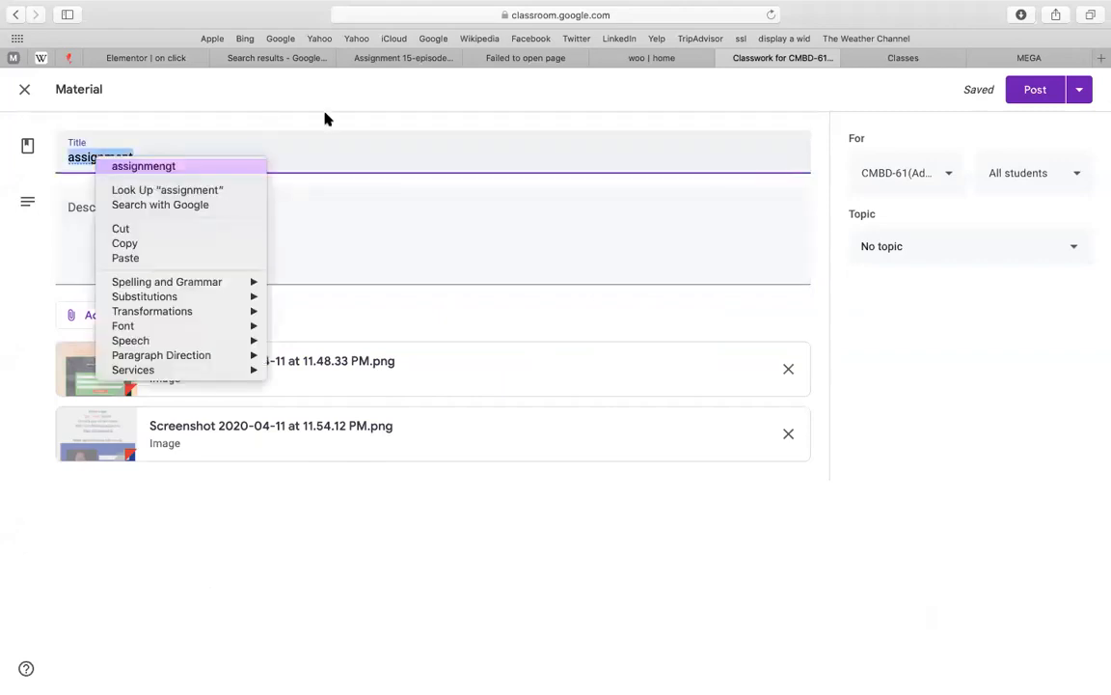
click(307, 138)
click(281, 147)
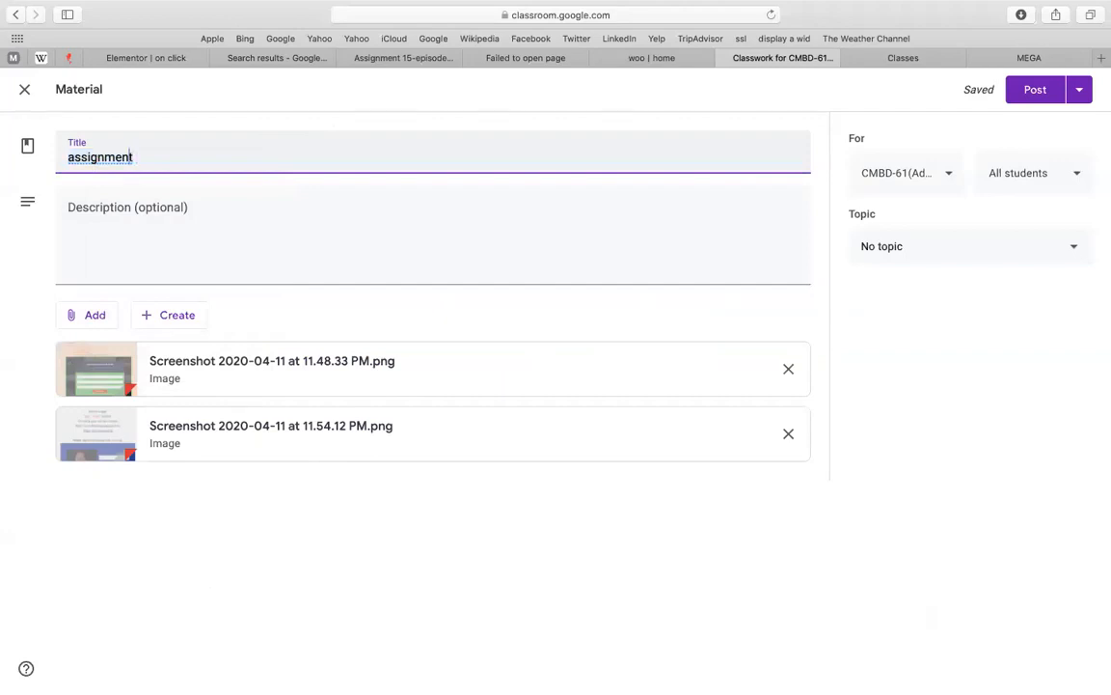
text(on po p)
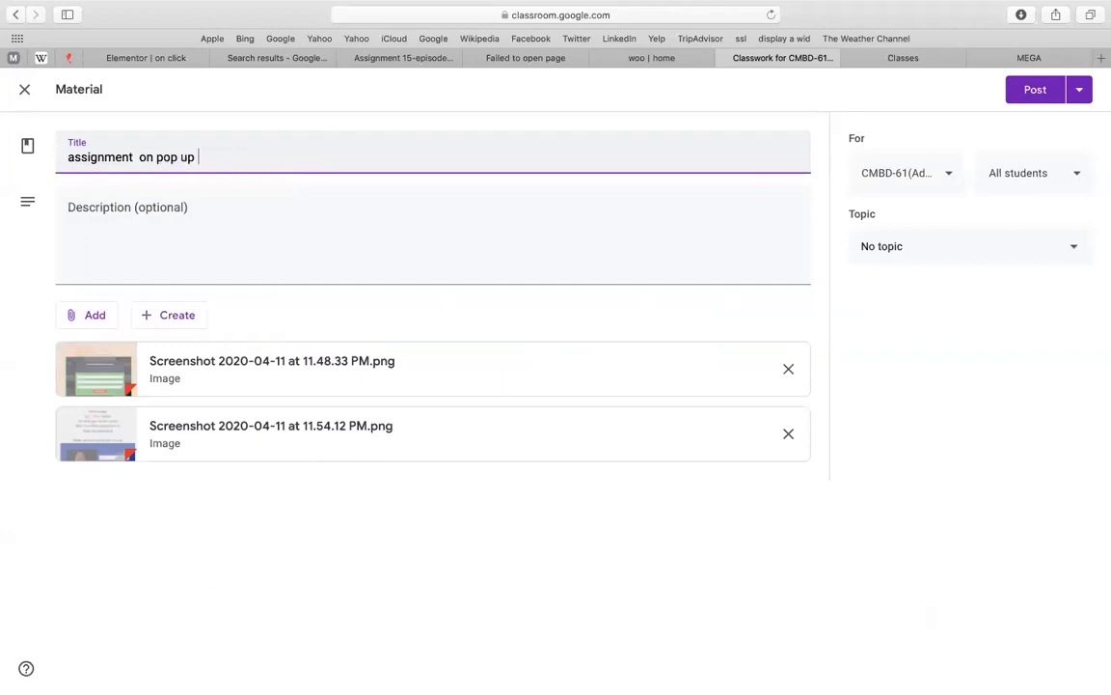
click(298, 255)
Set the topic to 'new_pop up form (on click + page load)'
click(926, 290)
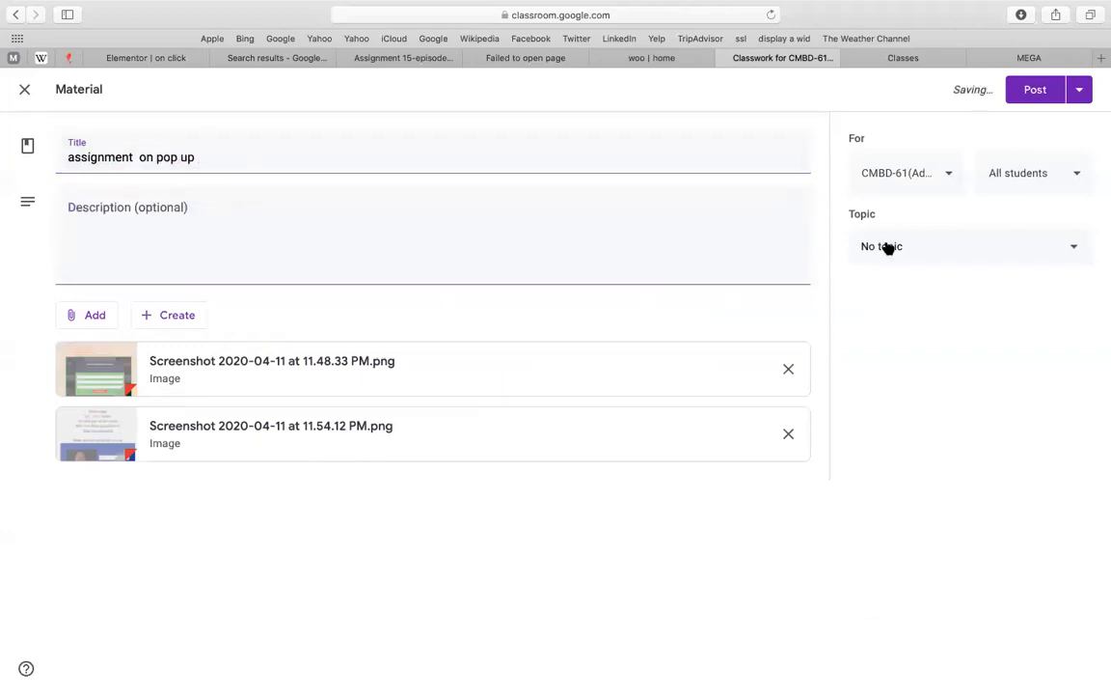
click(888, 248)
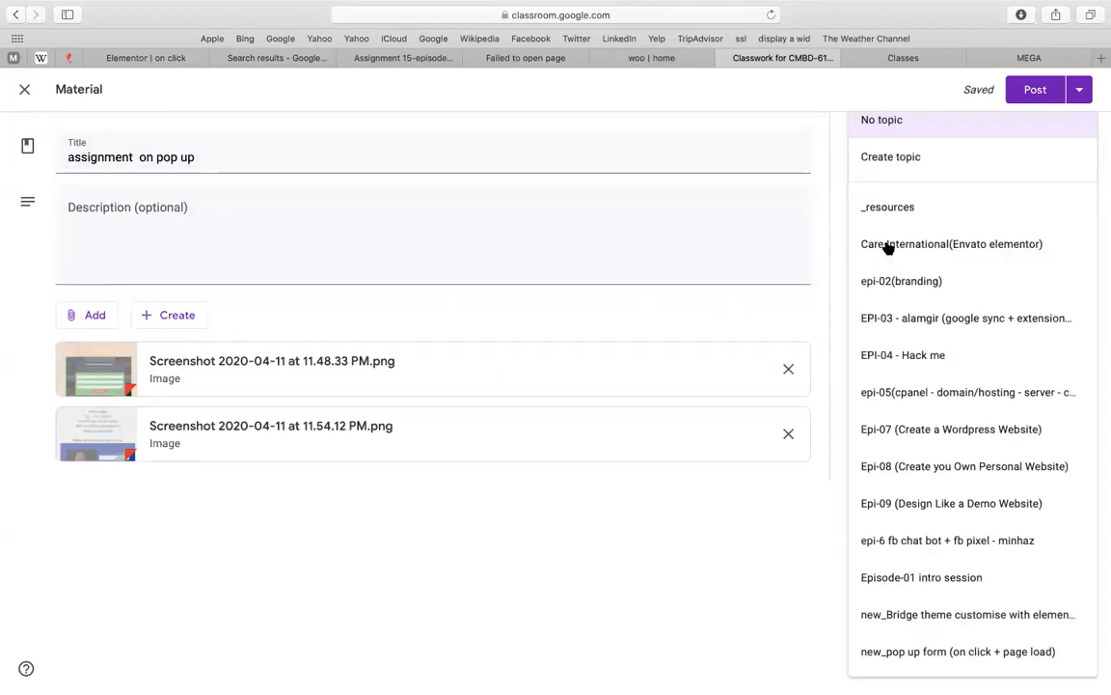
click(943, 651)
Add classes CMBD-60, CMBD-55/56 and CMBD-51 to the audience and post the material
click(922, 178)
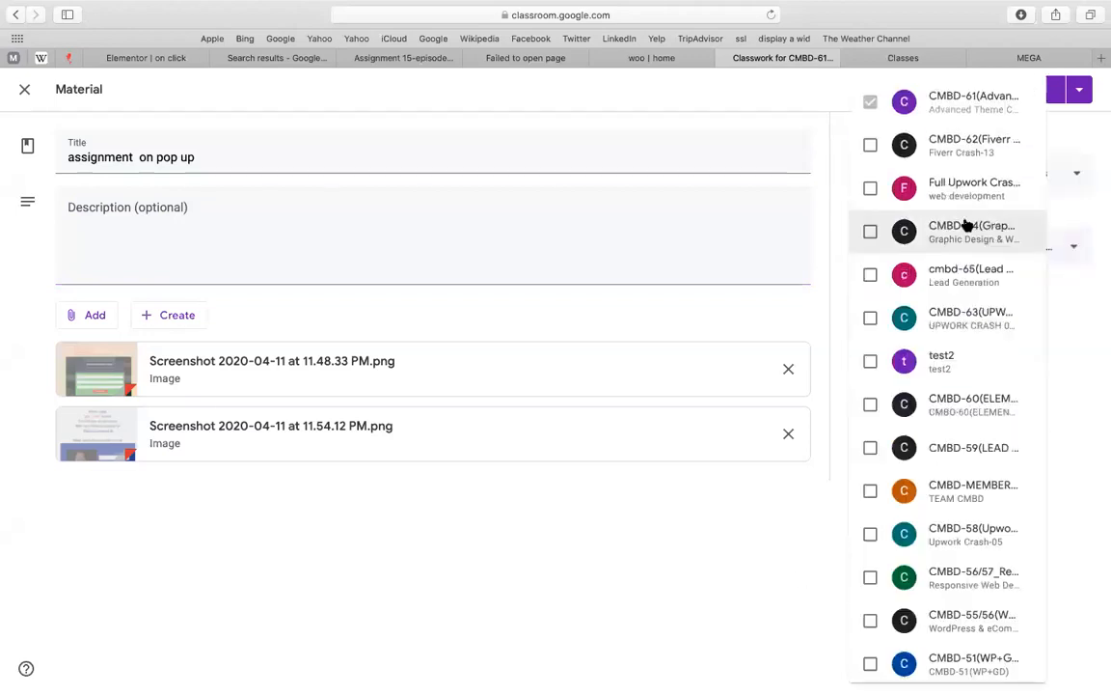
click(972, 406)
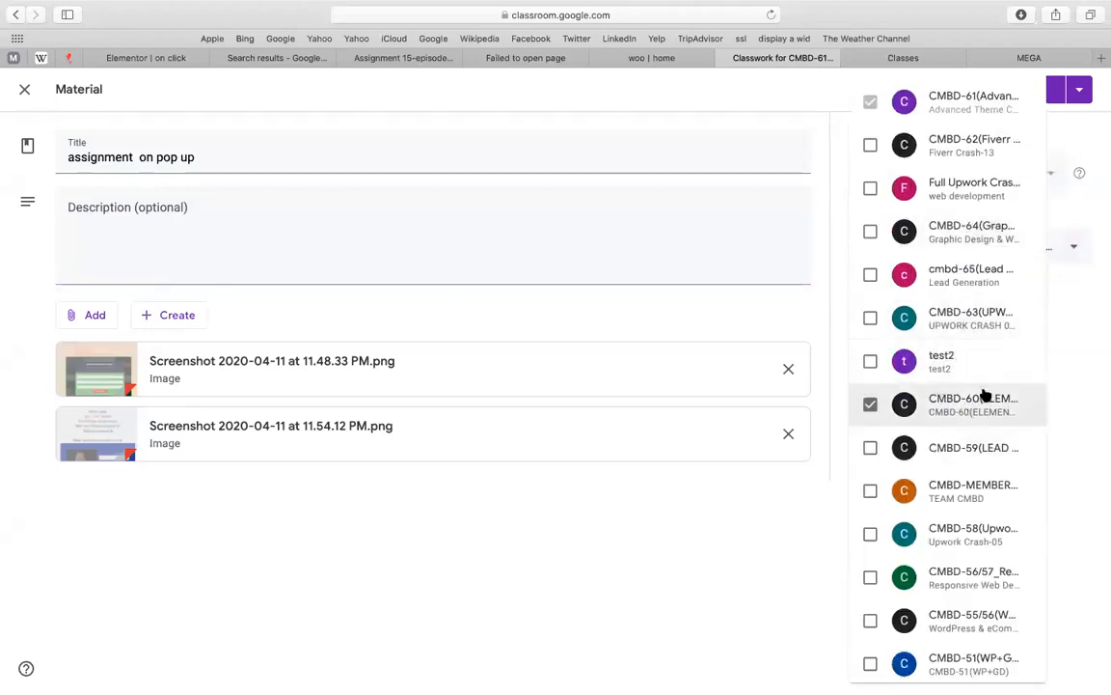
click(942, 621)
click(943, 659)
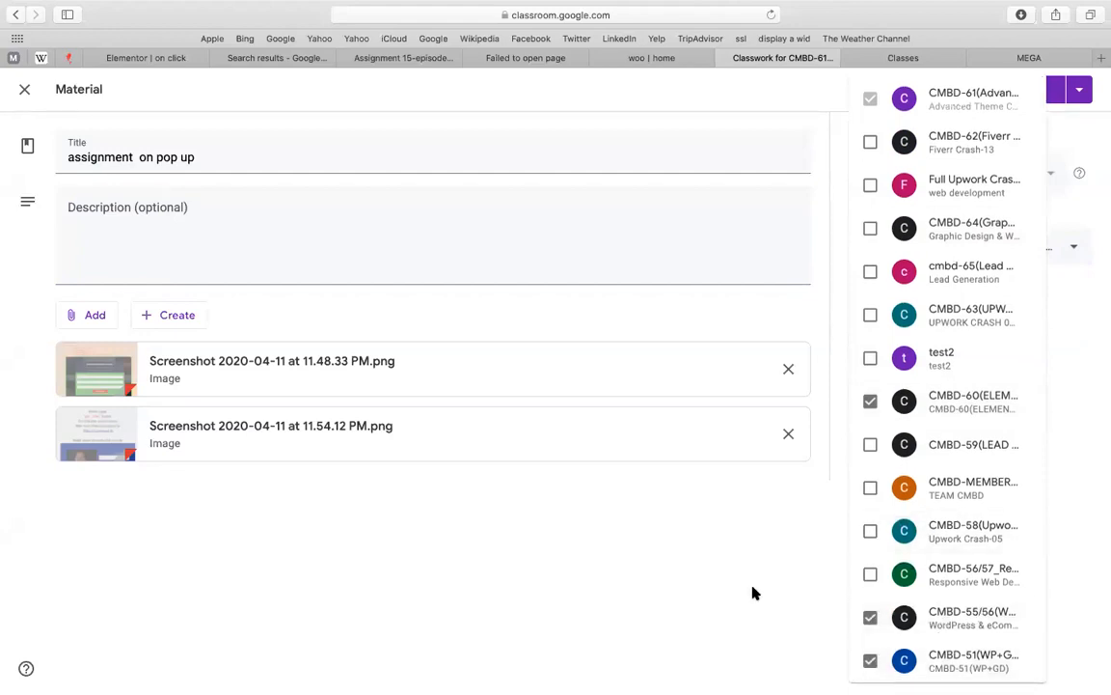
click(686, 566)
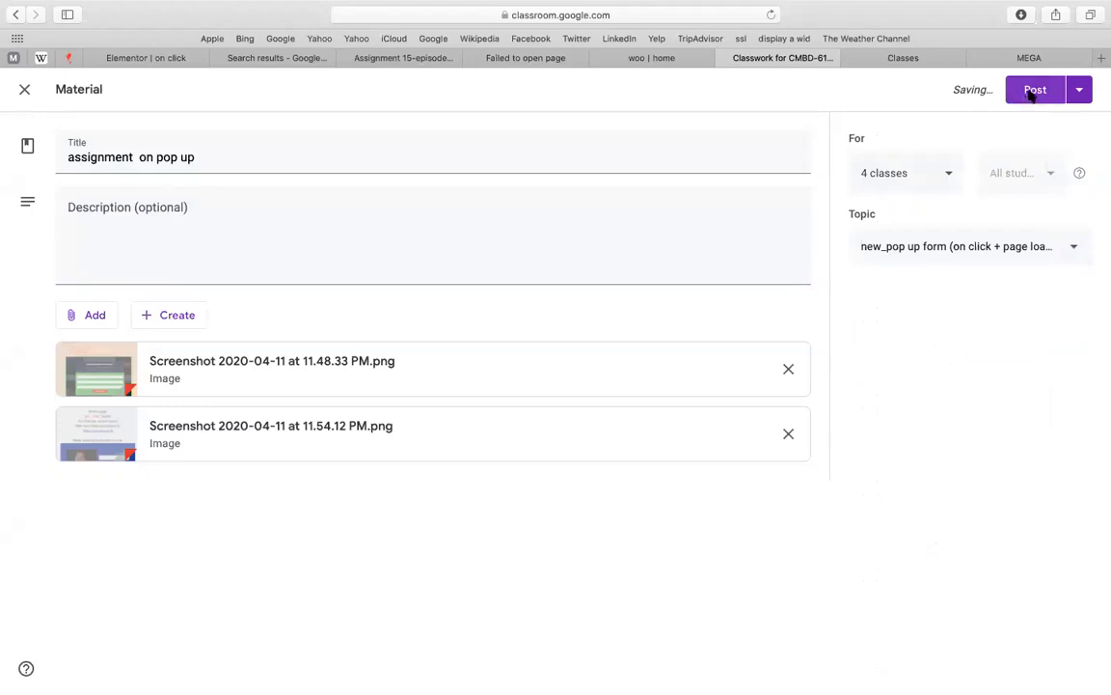
click(1027, 93)
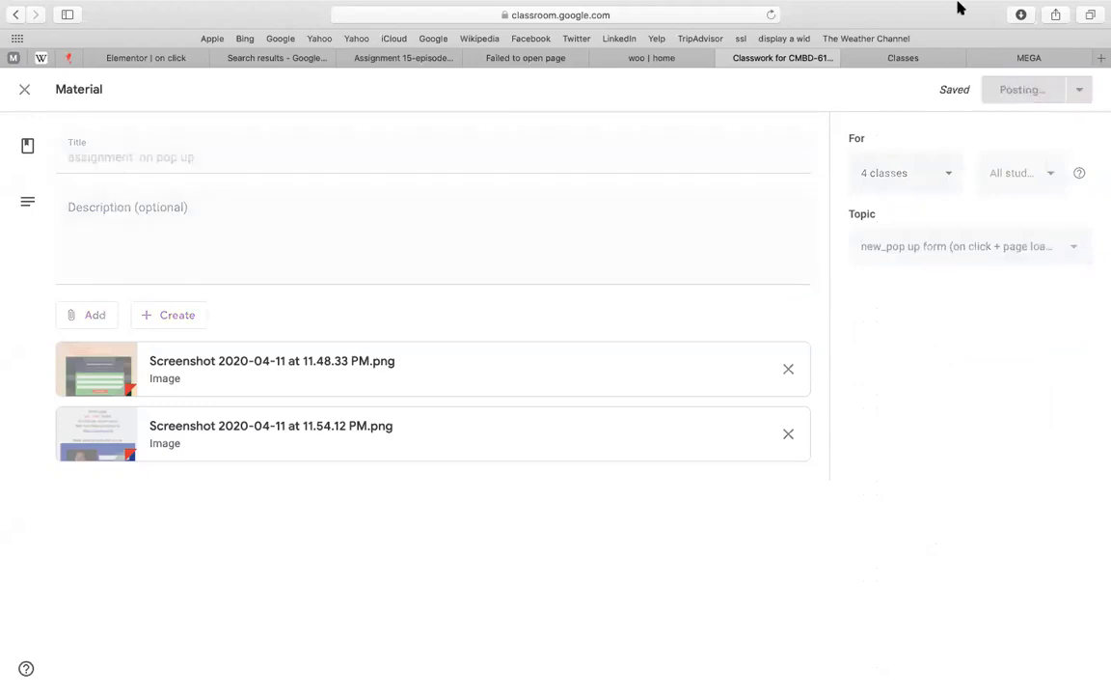
Check the date/time and Bluetooth status menus while the material finishes posting
click(960, 7)
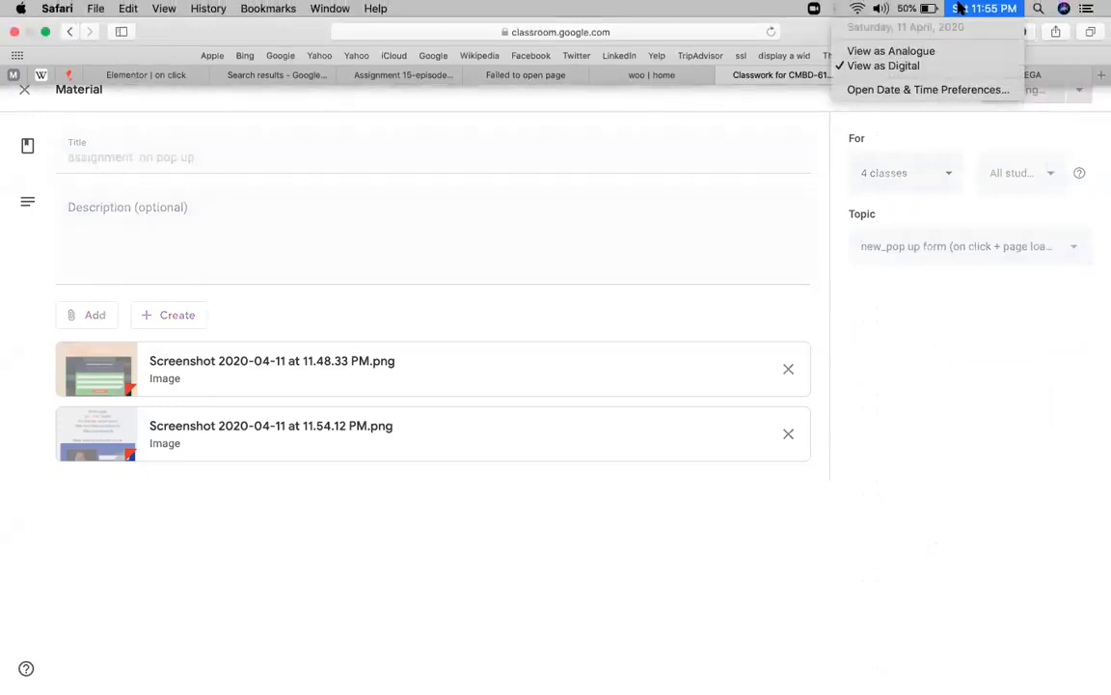
click(960, 7)
click(835, 8)
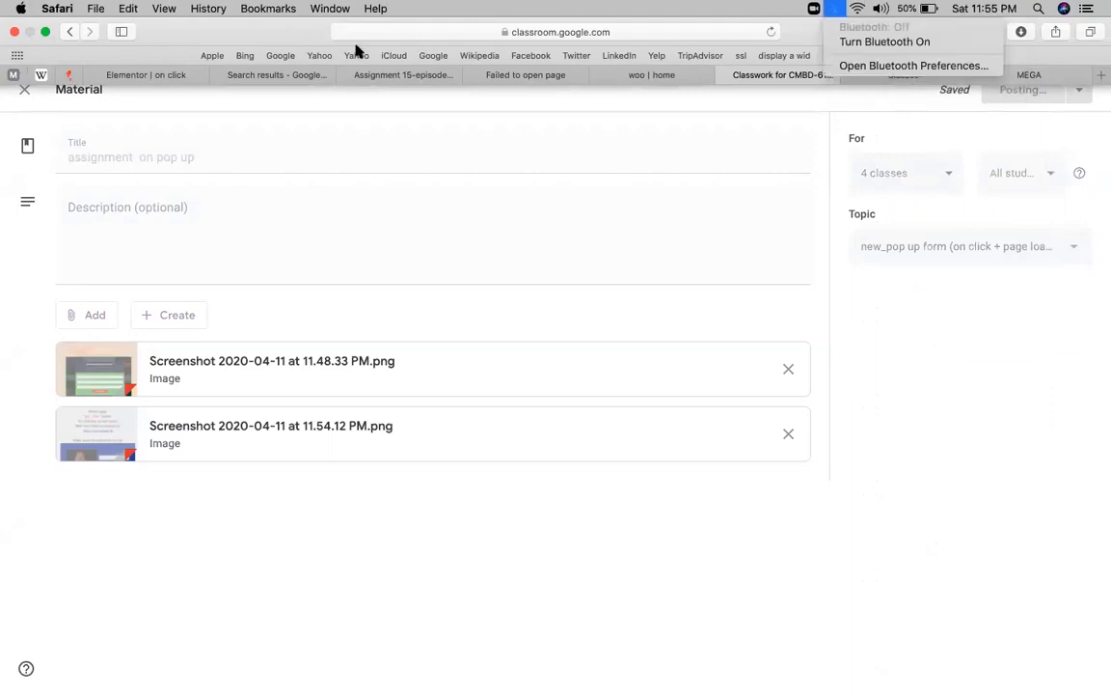
click(382, 108)
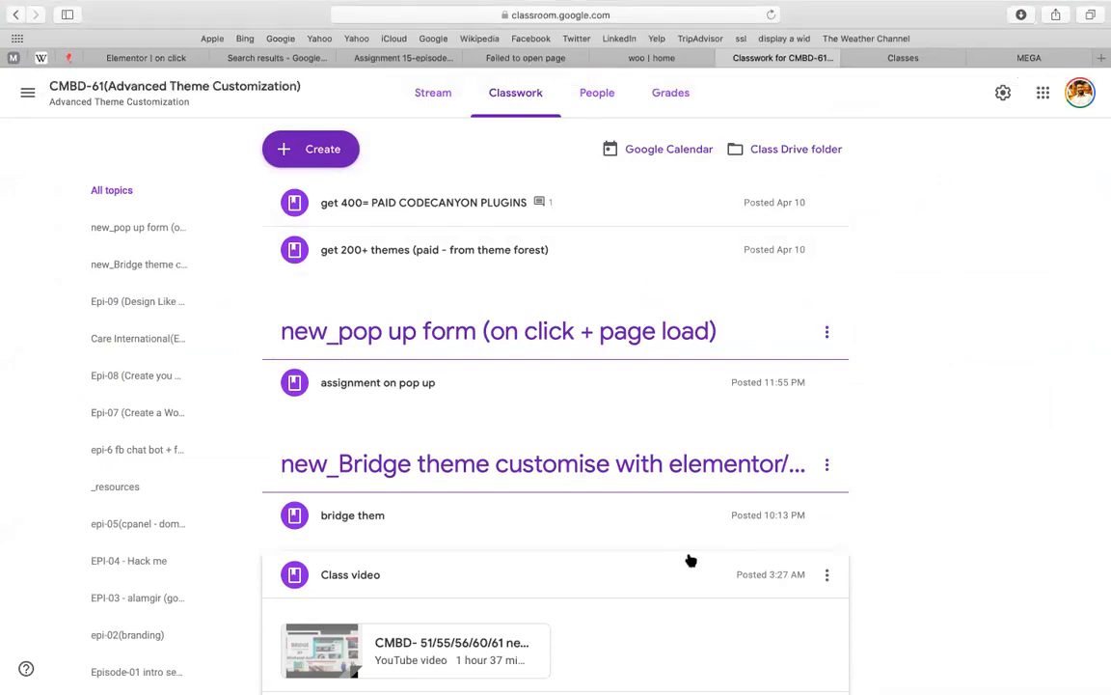
Move the 'bridge them' material lower within the Bridge theme topic
click(627, 531)
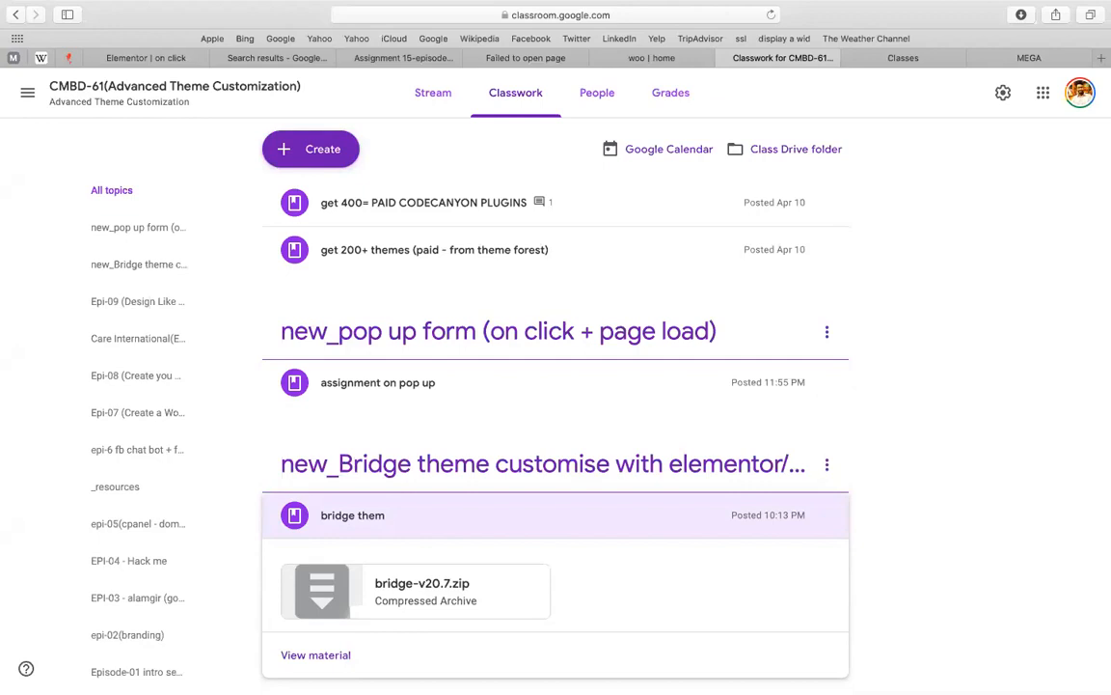
drag(412, 620, 529, 659)
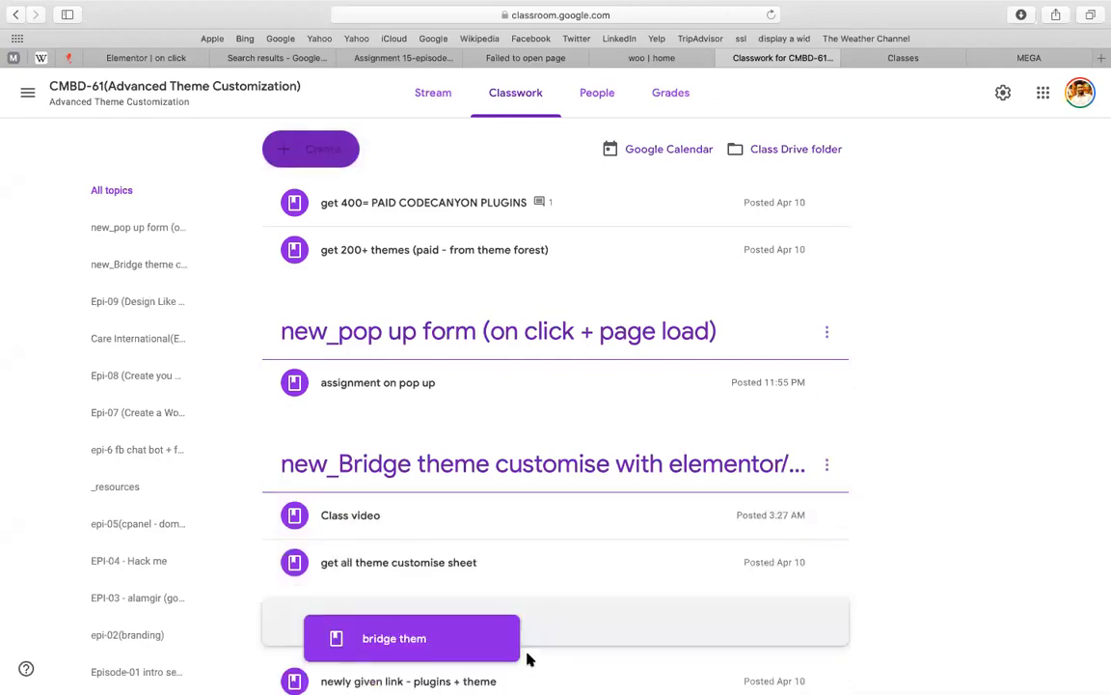